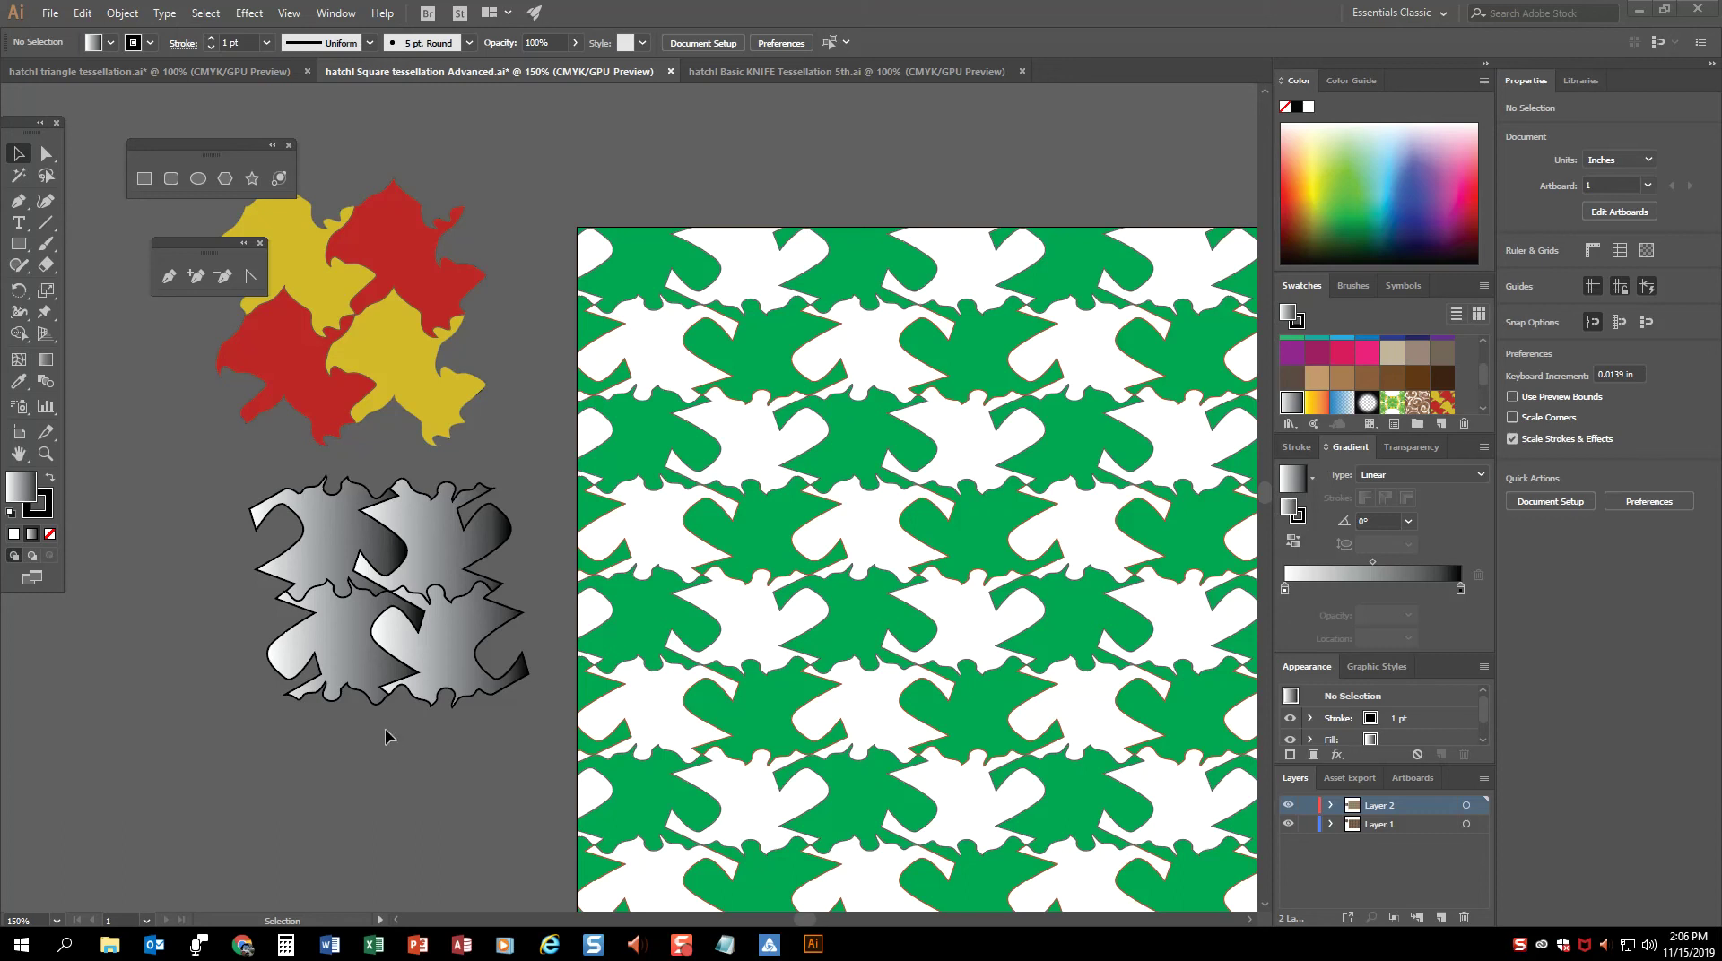
Step: Open the Knife Tool Handout PDF and highlight the words 'Basic Square Tessellation'
mouse_move(242, 944)
left_click(313, 888)
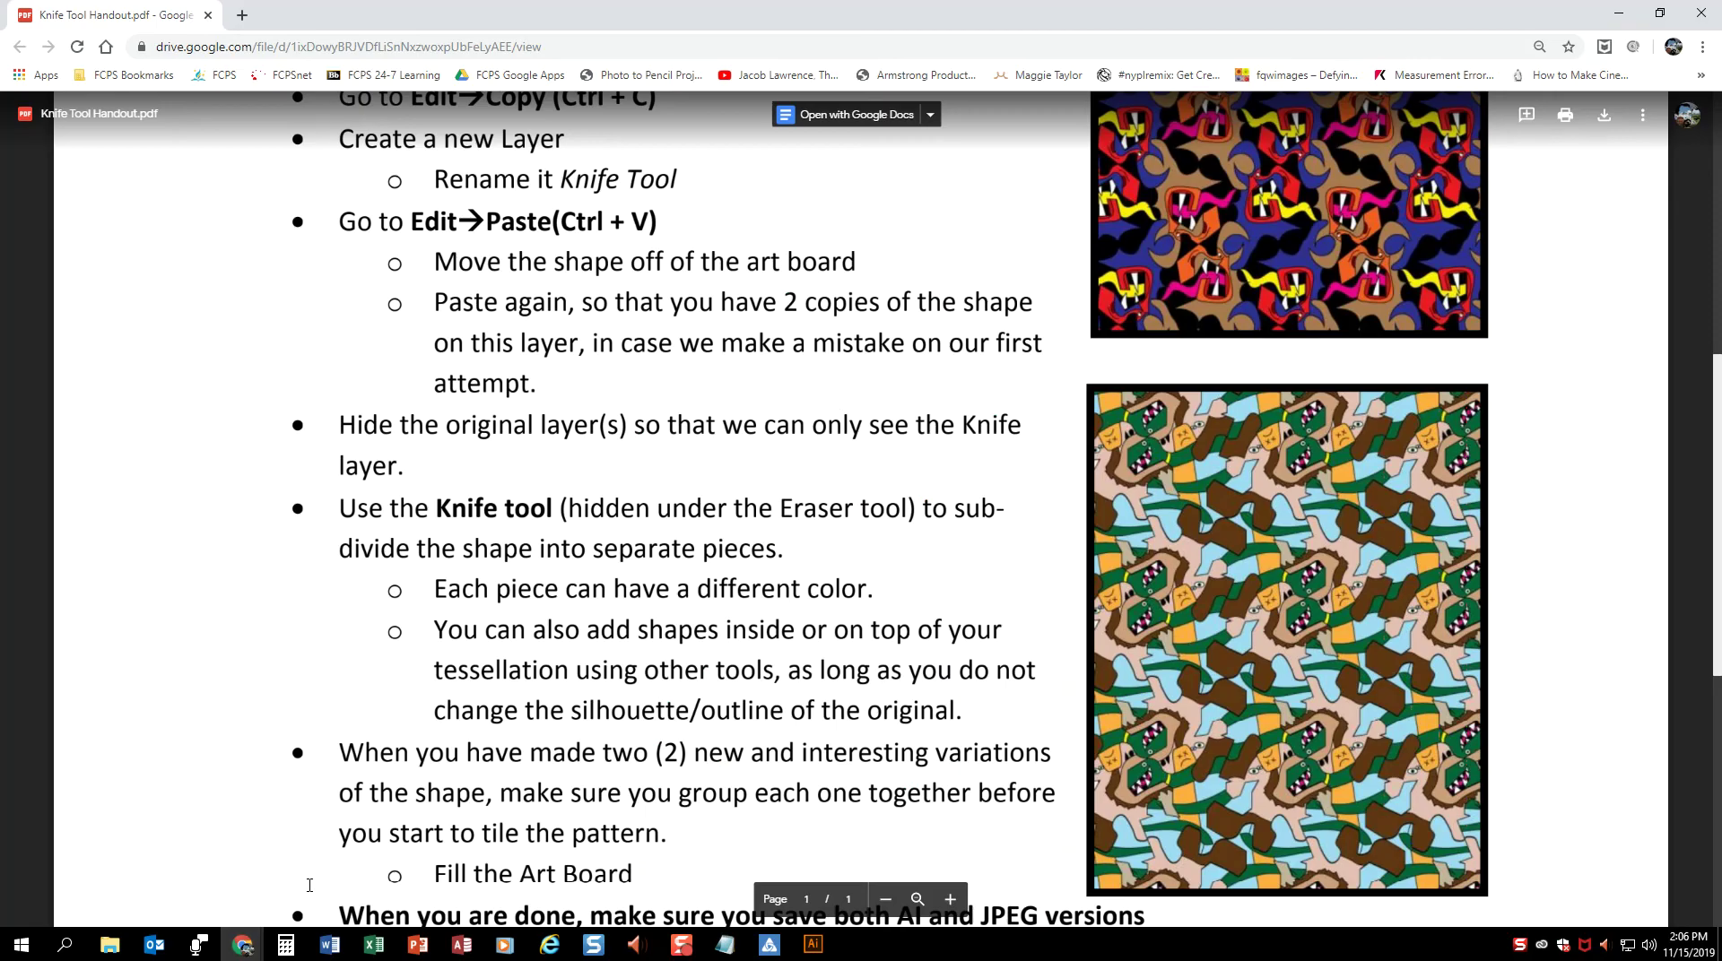
scroll(795, 611, "up", 5)
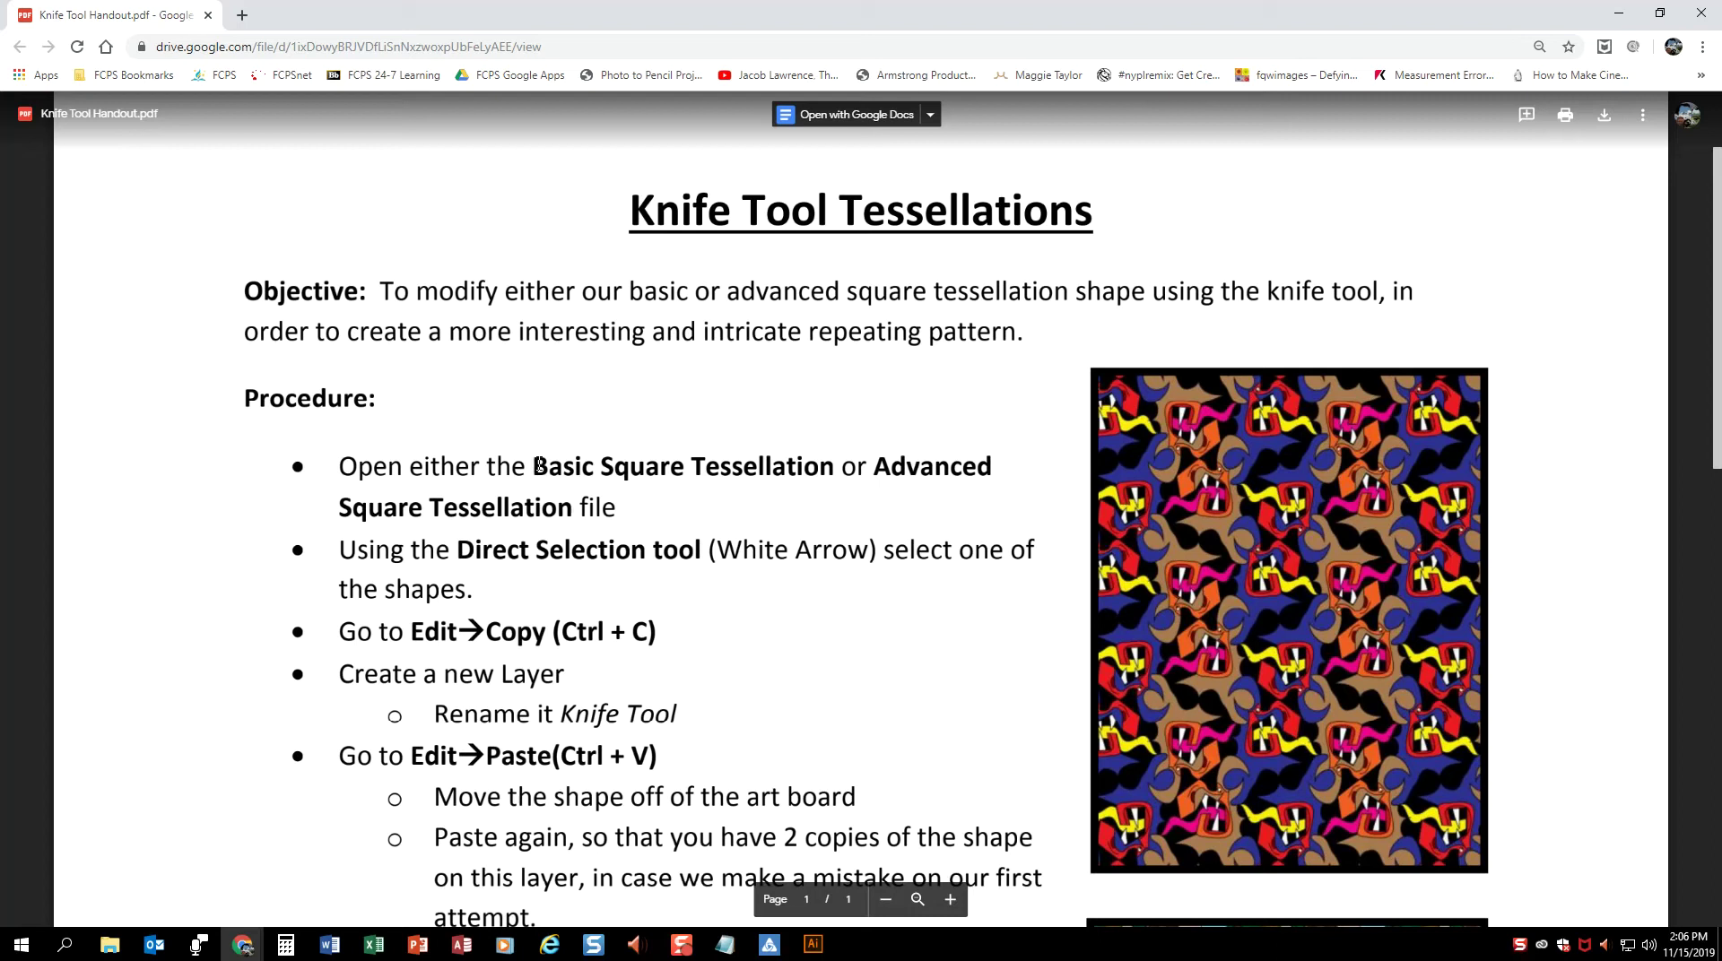
left_click_drag(539, 466, 796, 476)
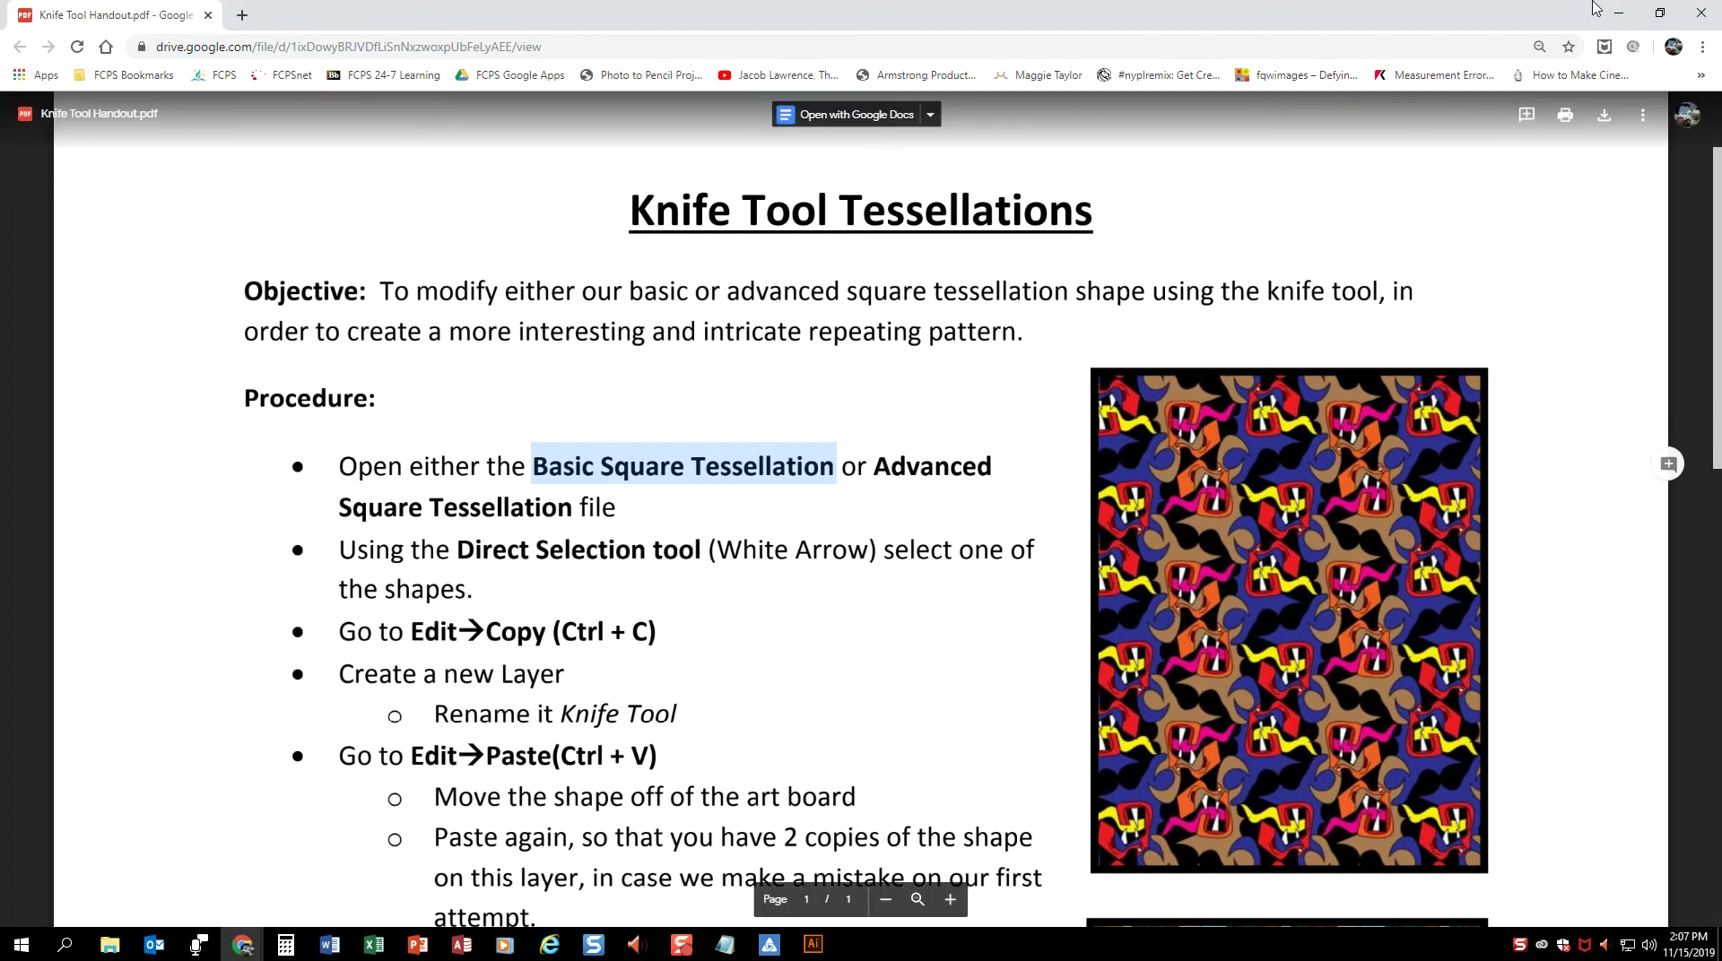
left_click(1622, 16)
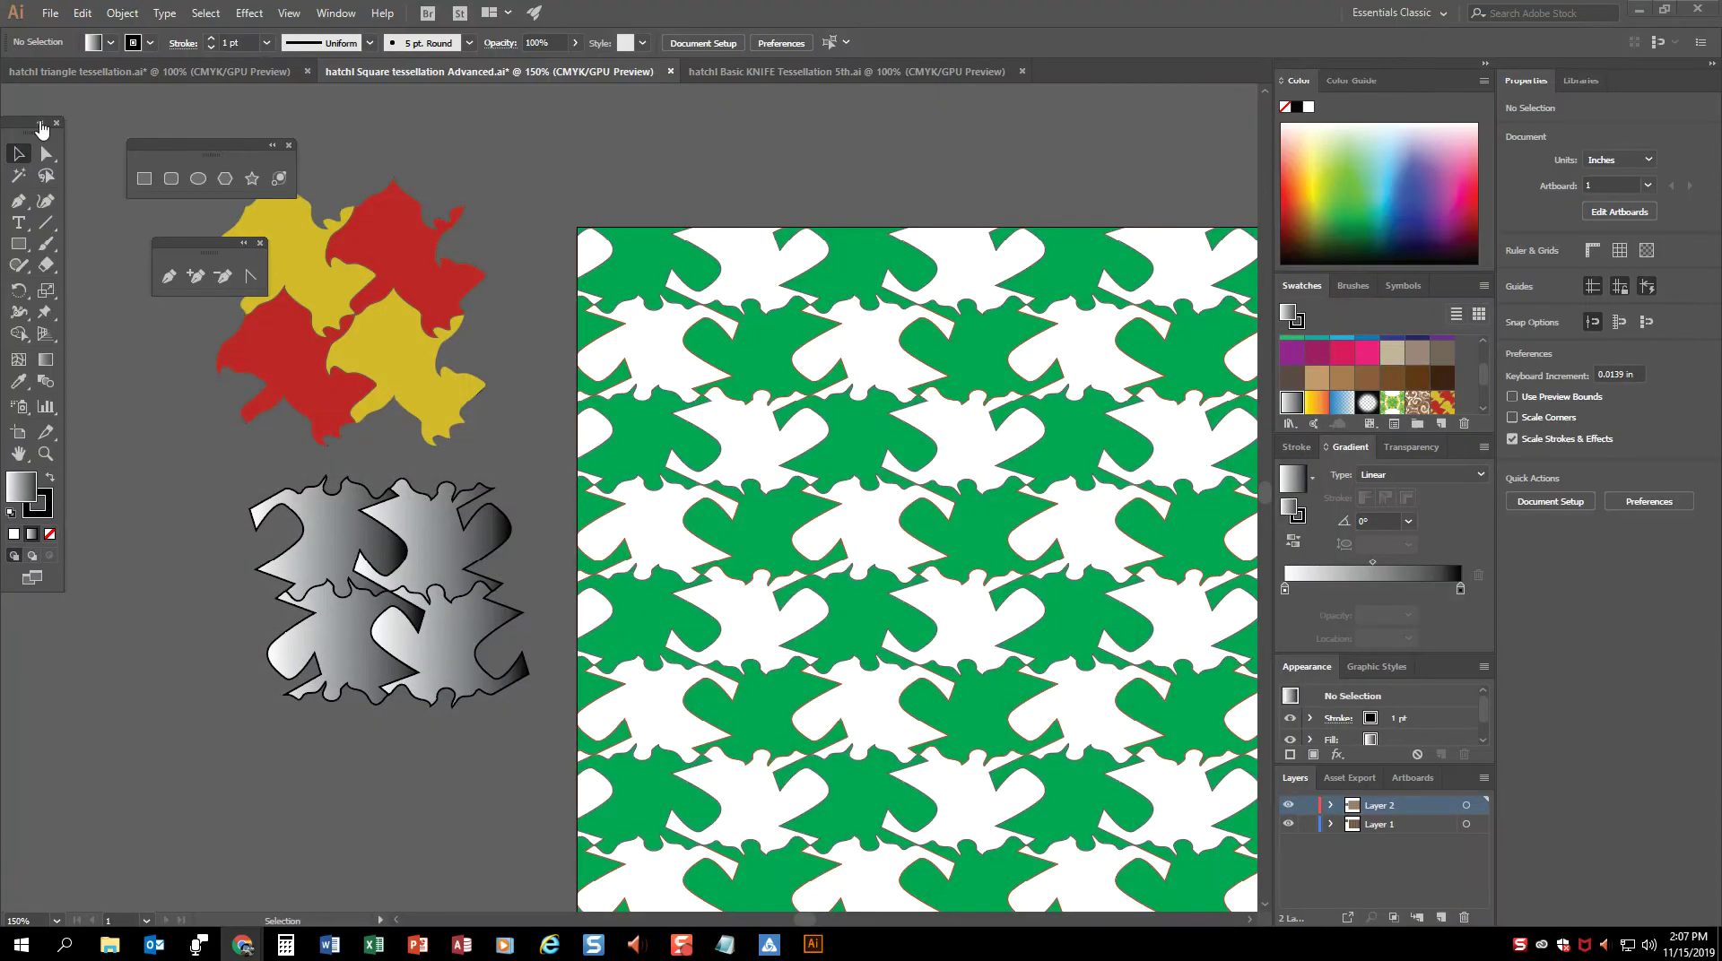
Step: Review the triangle and Square tessellation Advanced documents, briefly hiding and showing Layer 2
left_click(122, 70)
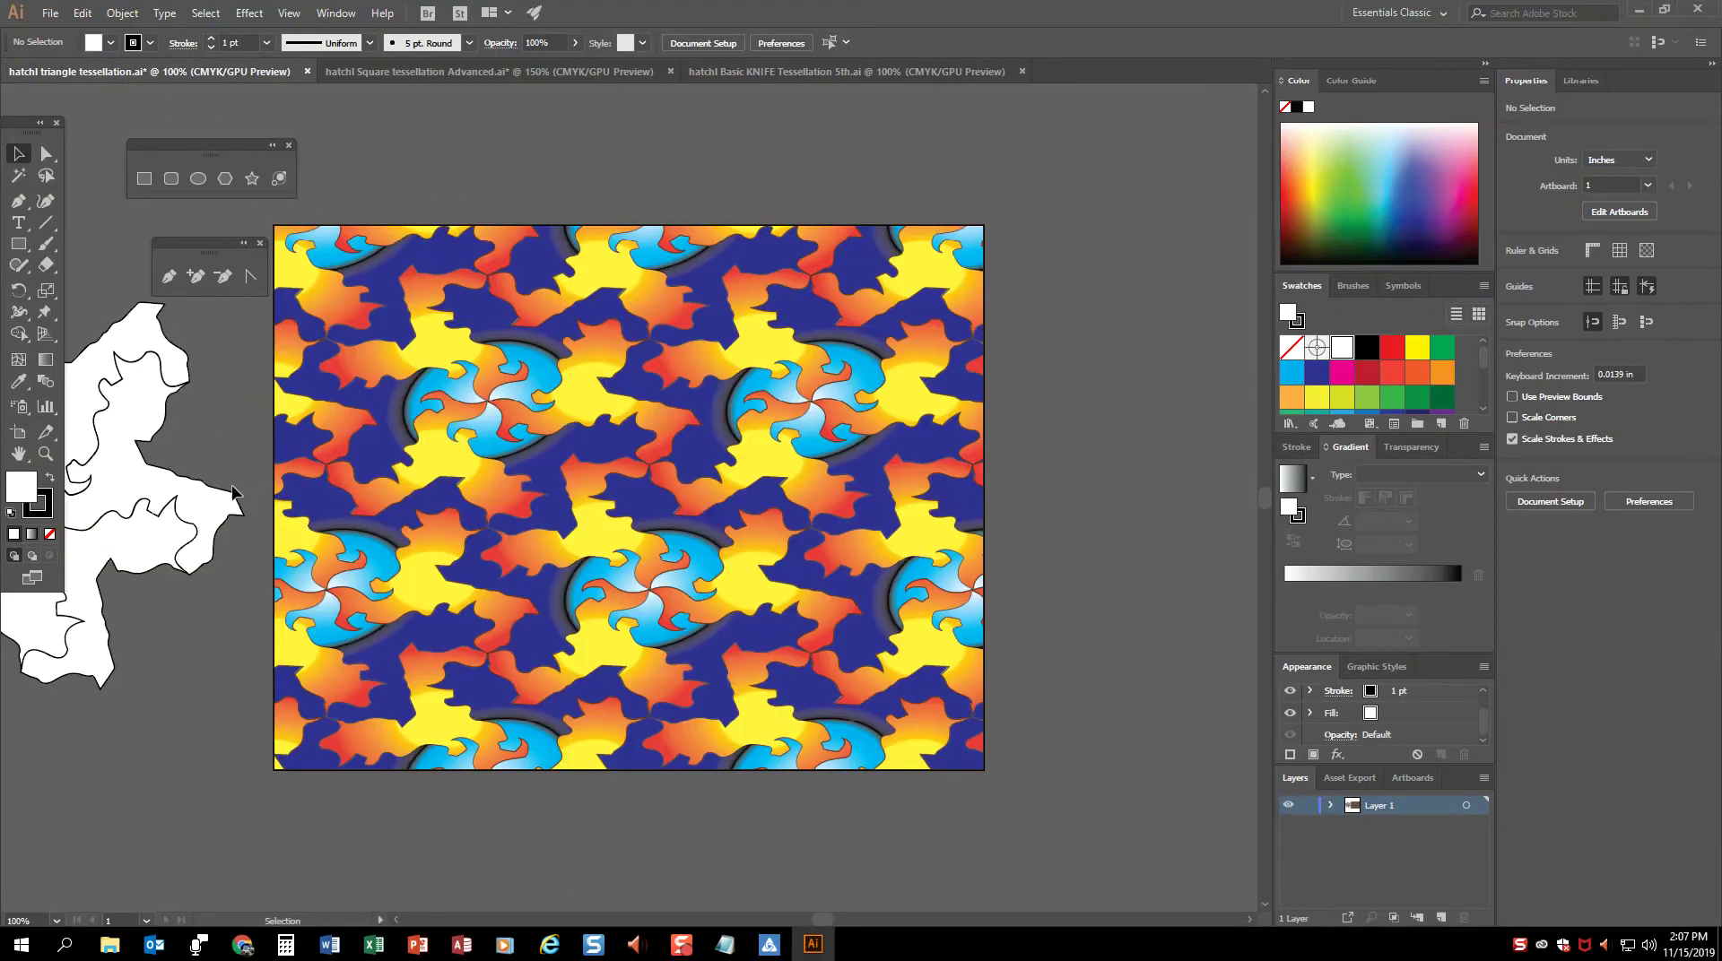
left_click_drag(247, 445, 603, 442)
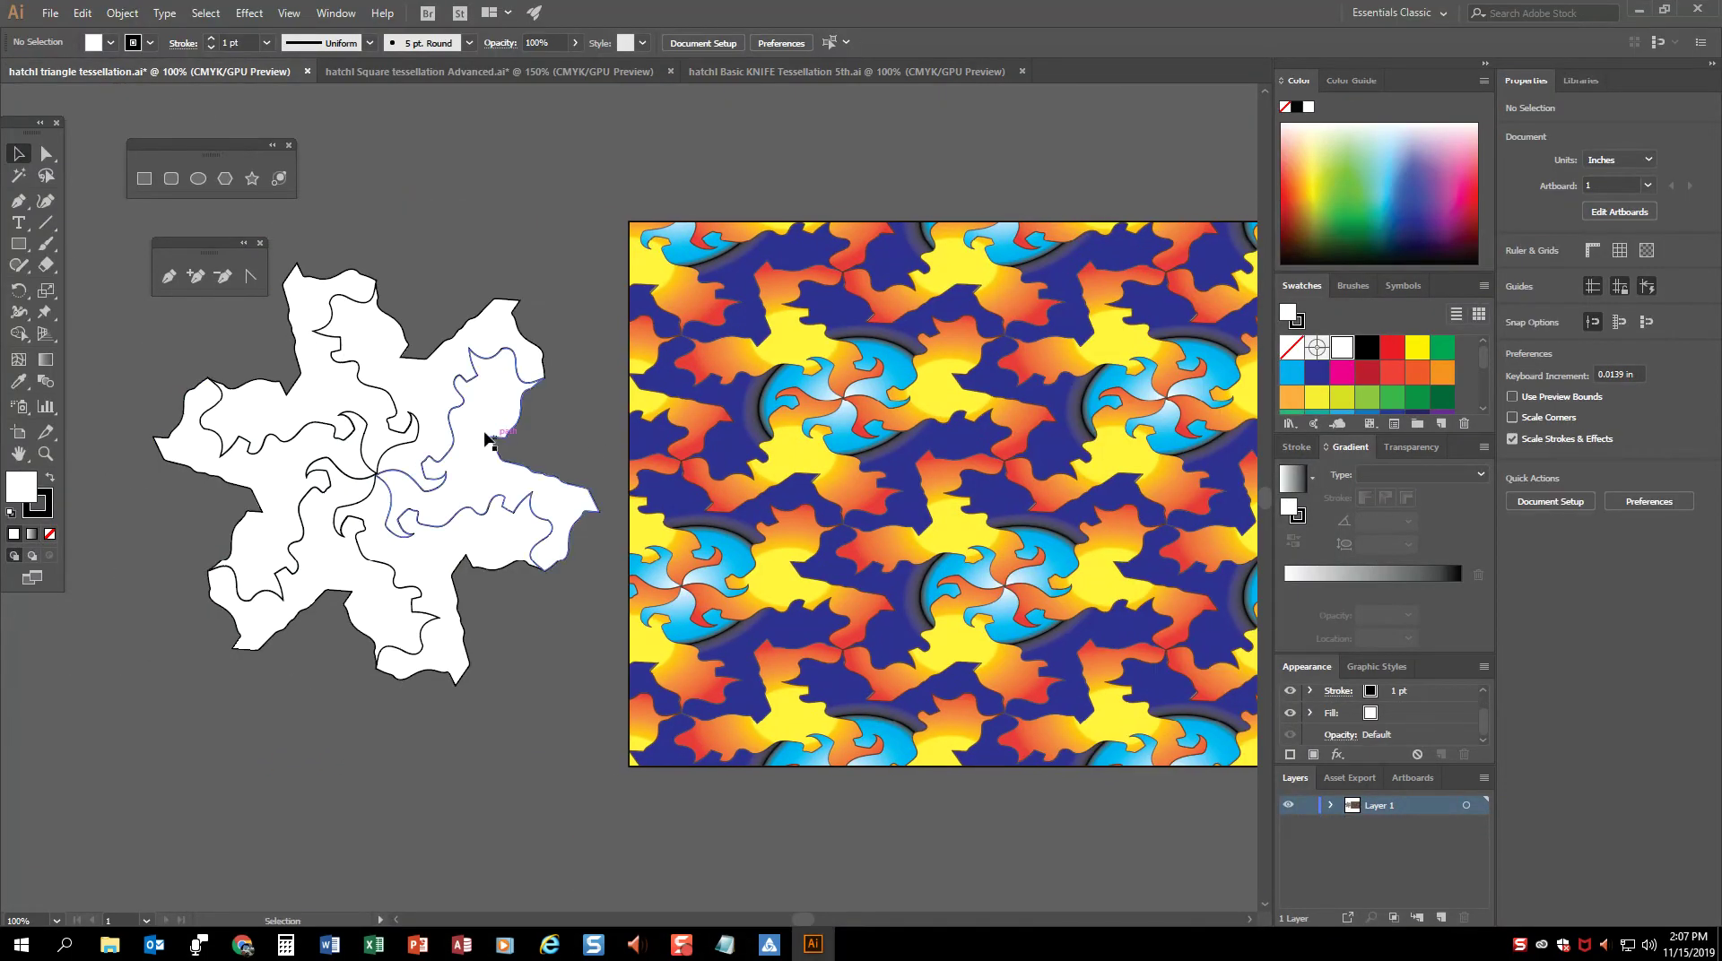
left_click(470, 73)
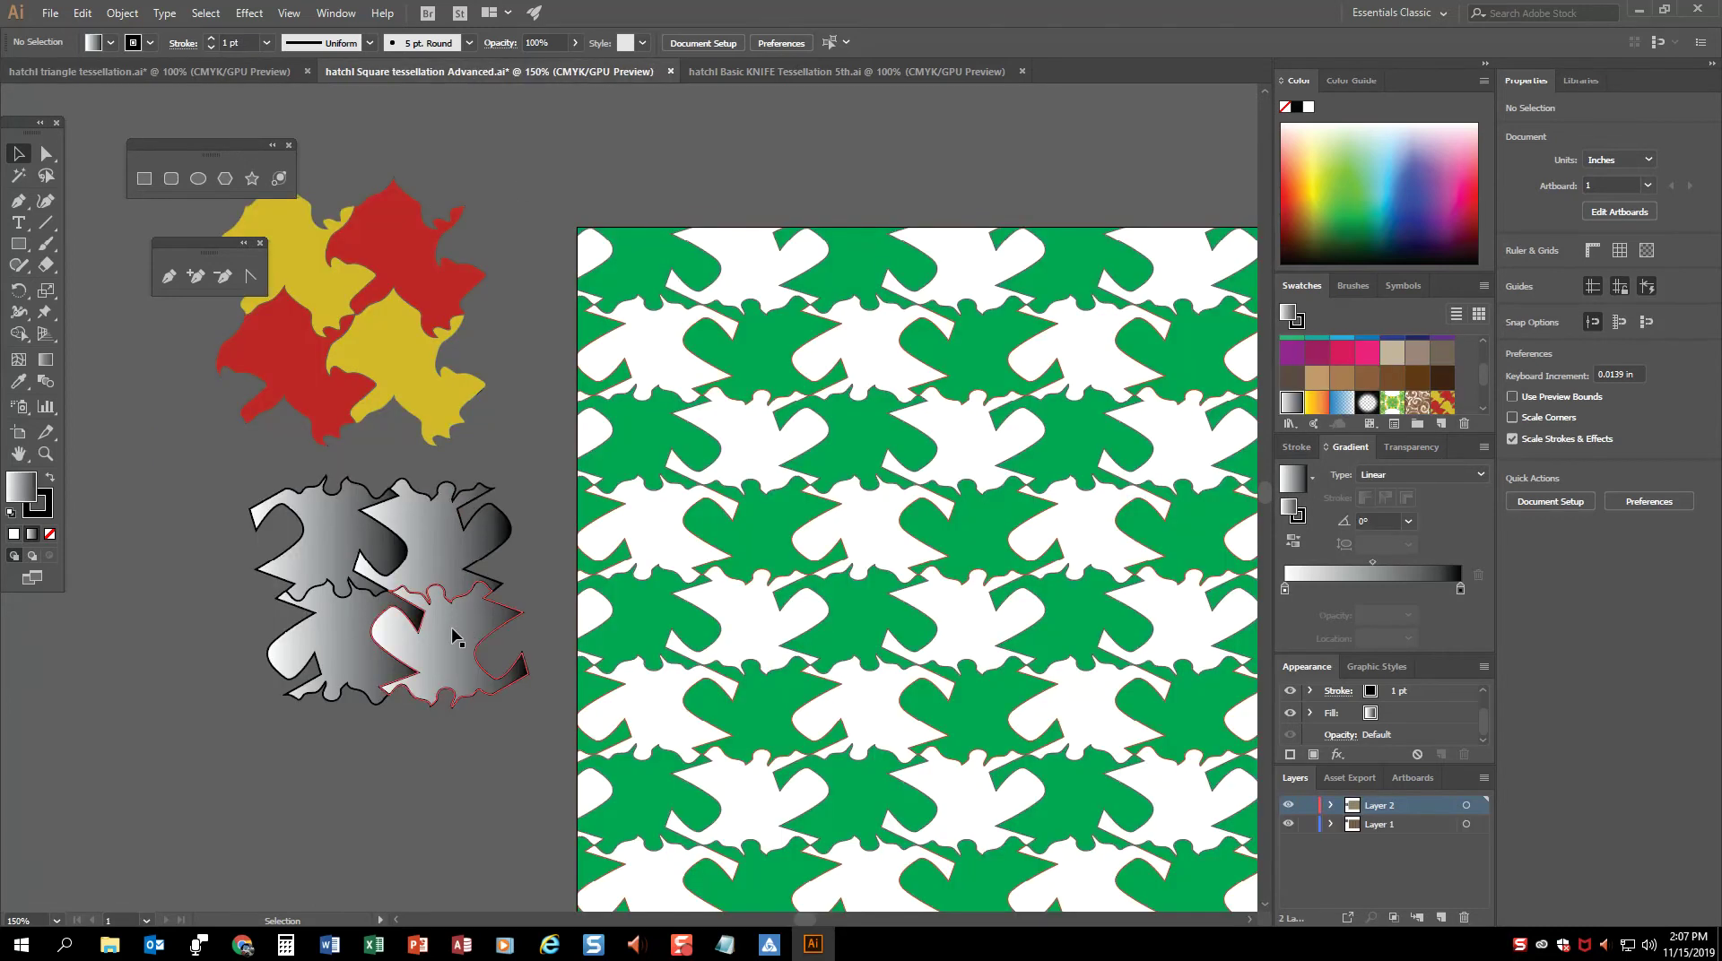
left_click(1288, 807)
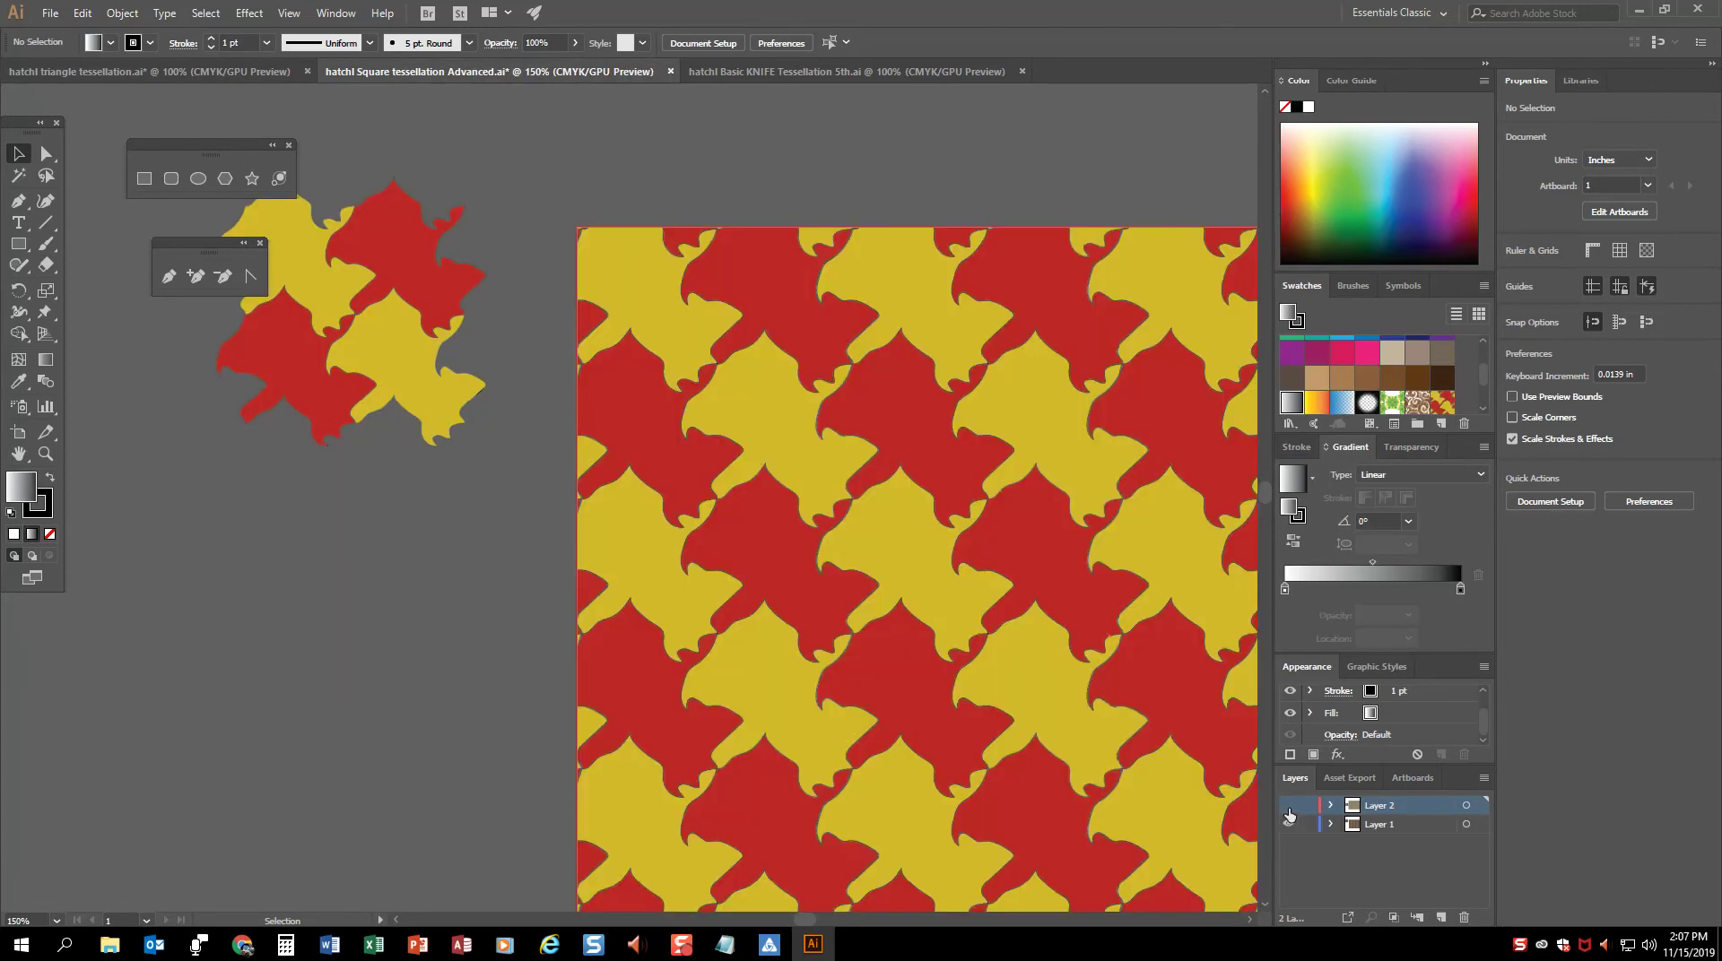
left_click(1288, 810)
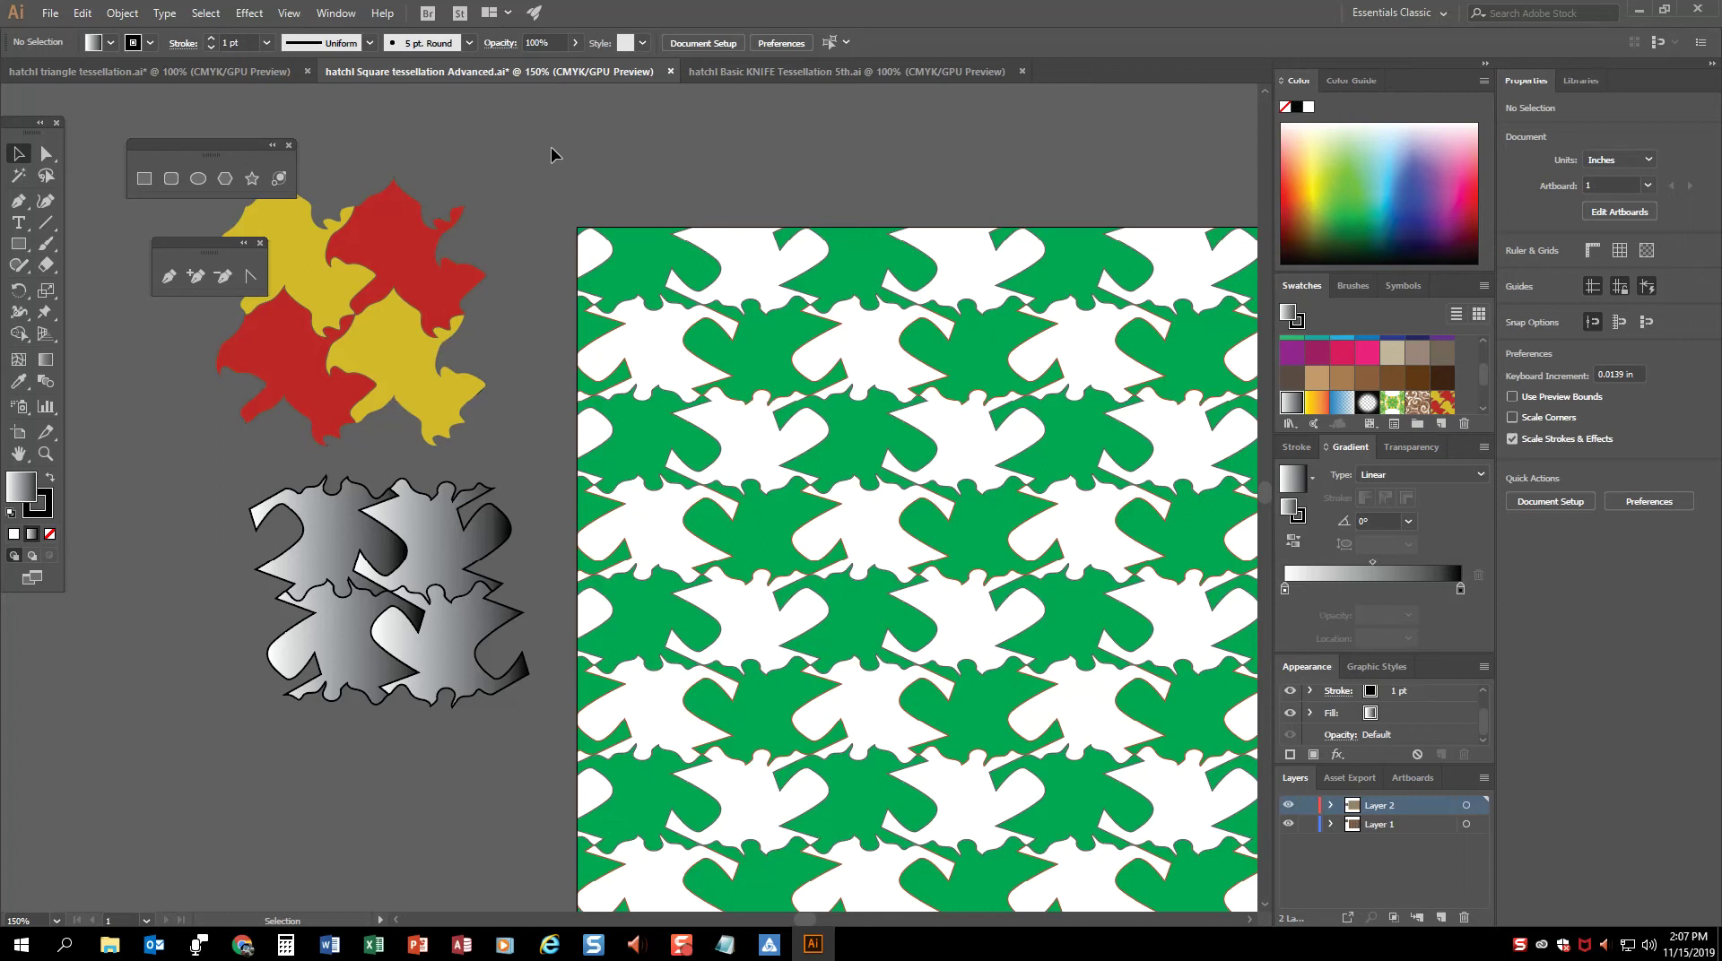
Step: Create a new 11 × 8.5 in document named 'hatchl Knife tool'
left_click(50, 12)
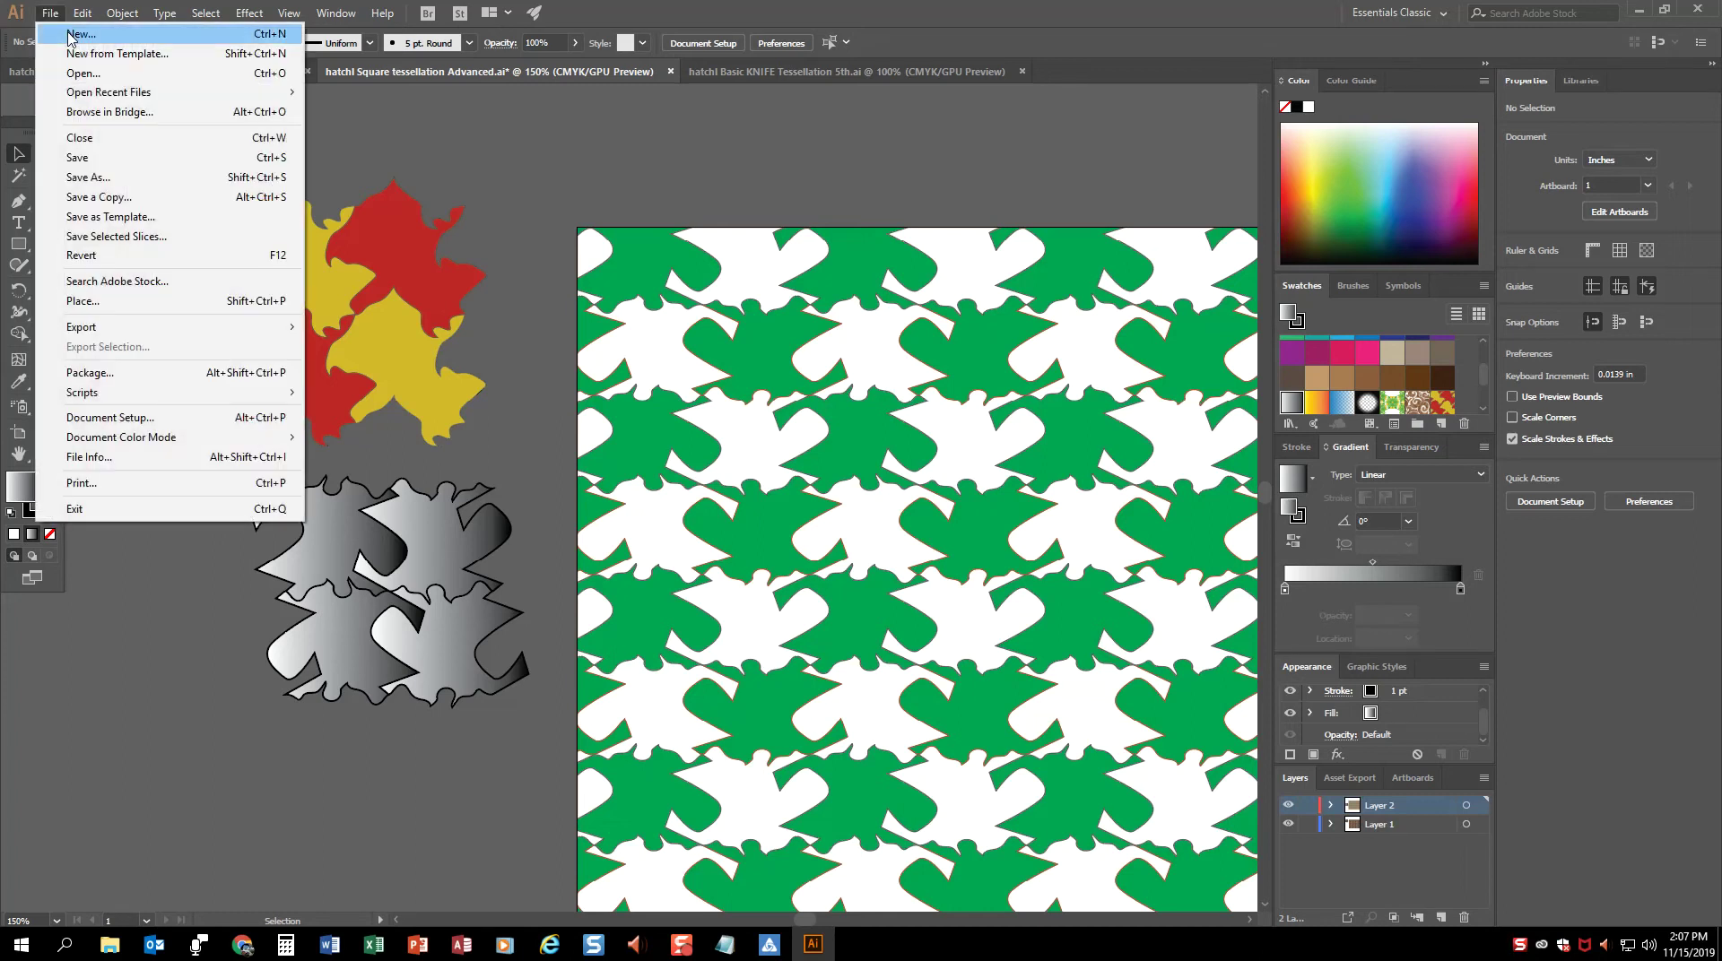
left_click(70, 32)
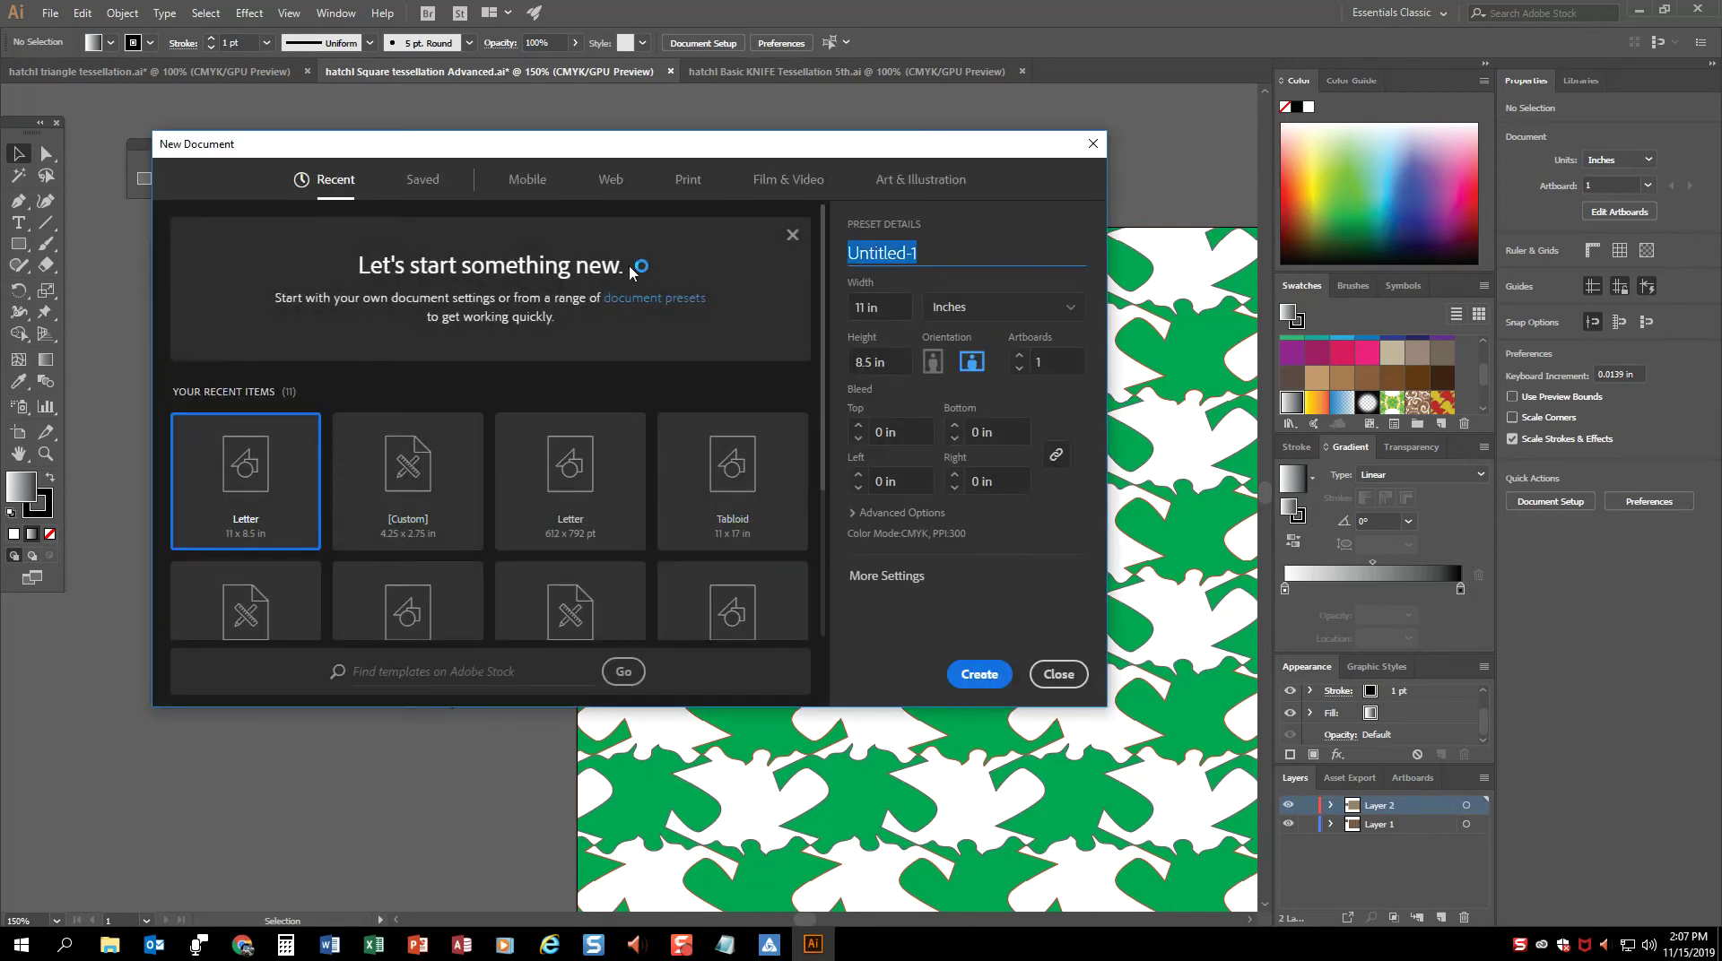
type("hatchl Knife tool")
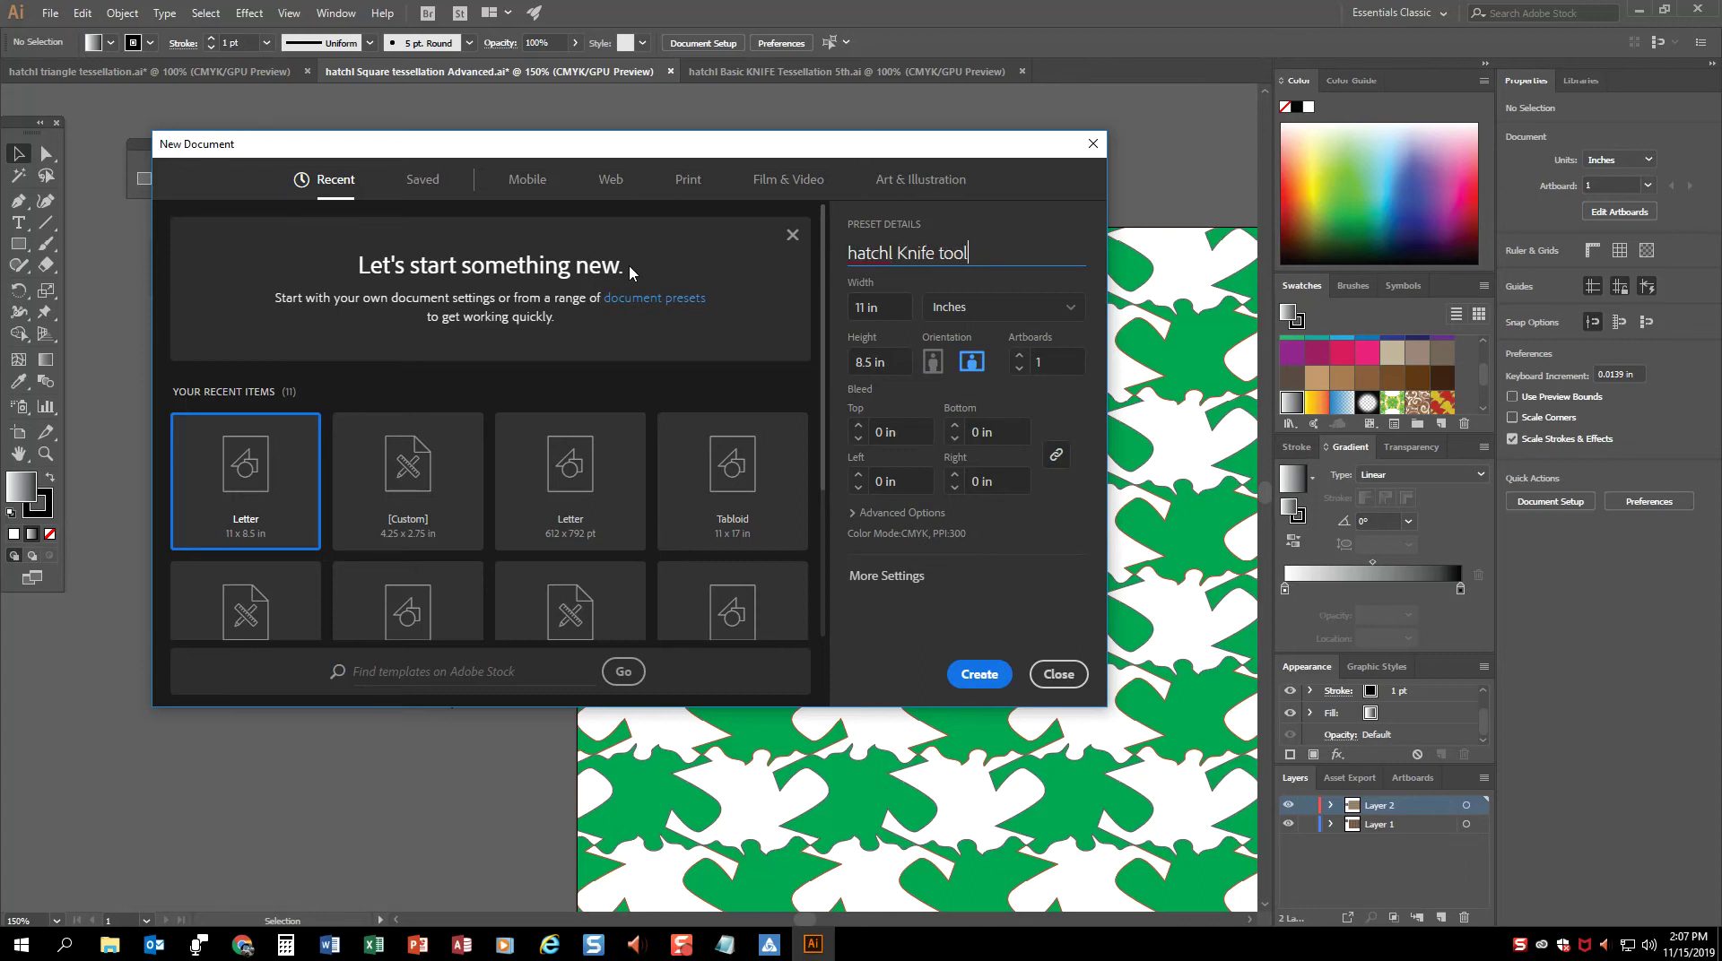
key("Escape")
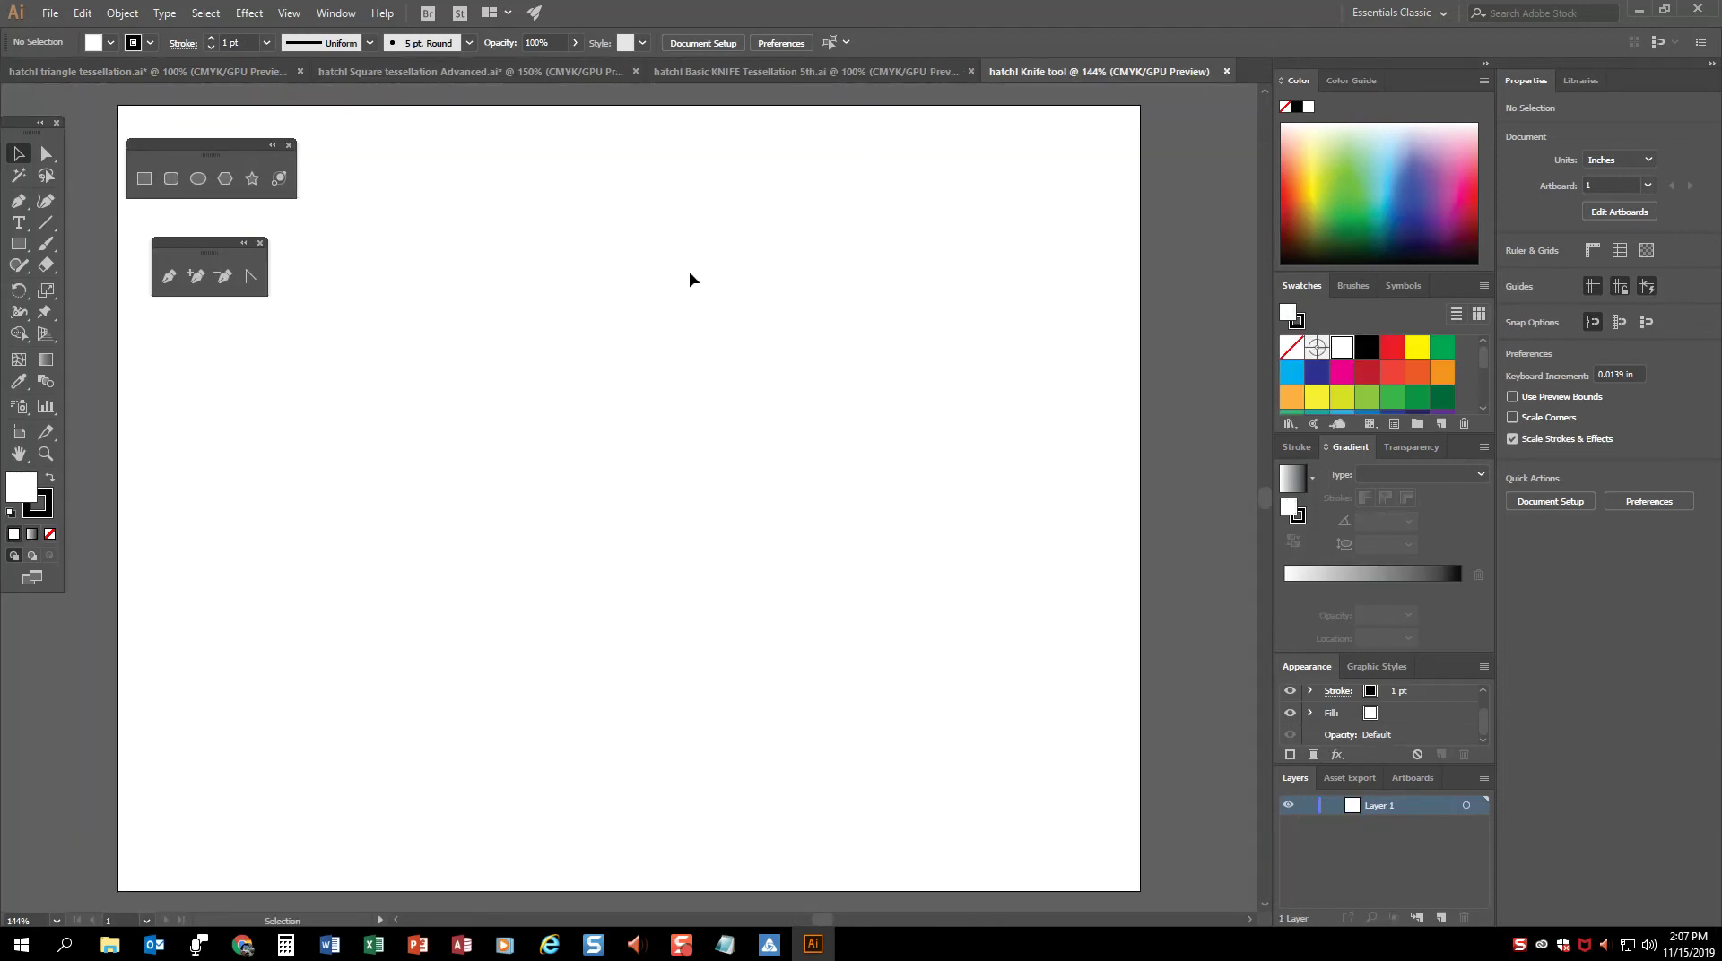
Step: Copy the red tile from Square tessellation Advanced and paste it at the new artboard's top-left
left_click(471, 74)
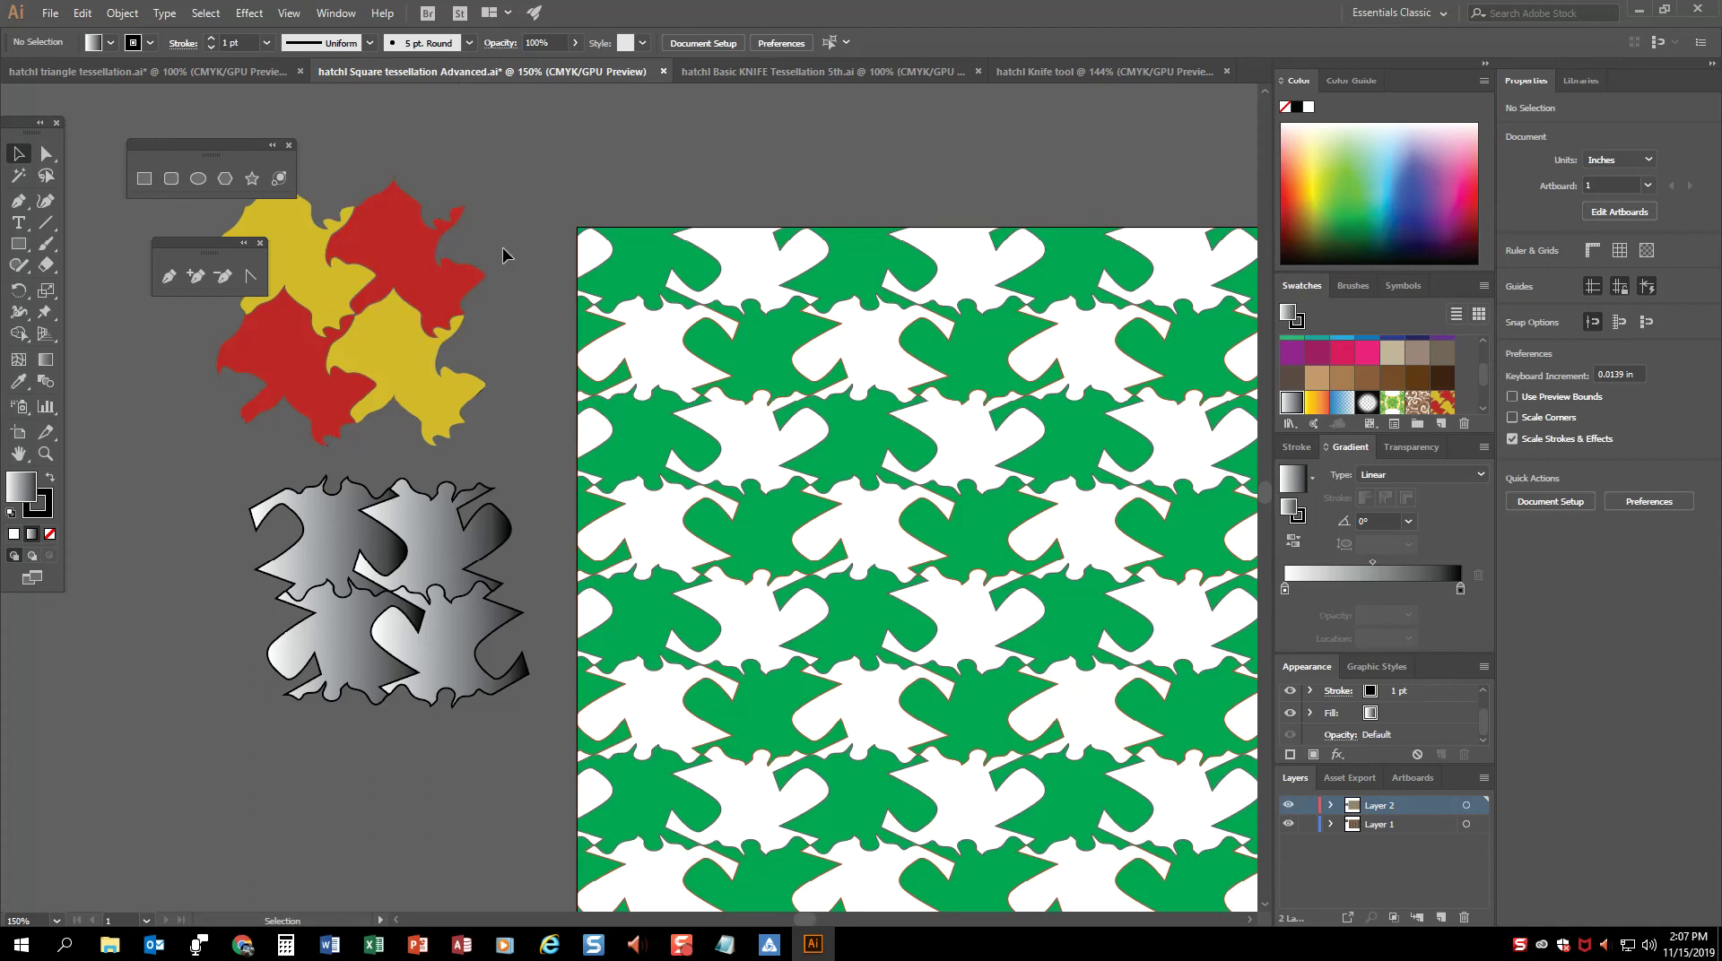
left_click(45, 160)
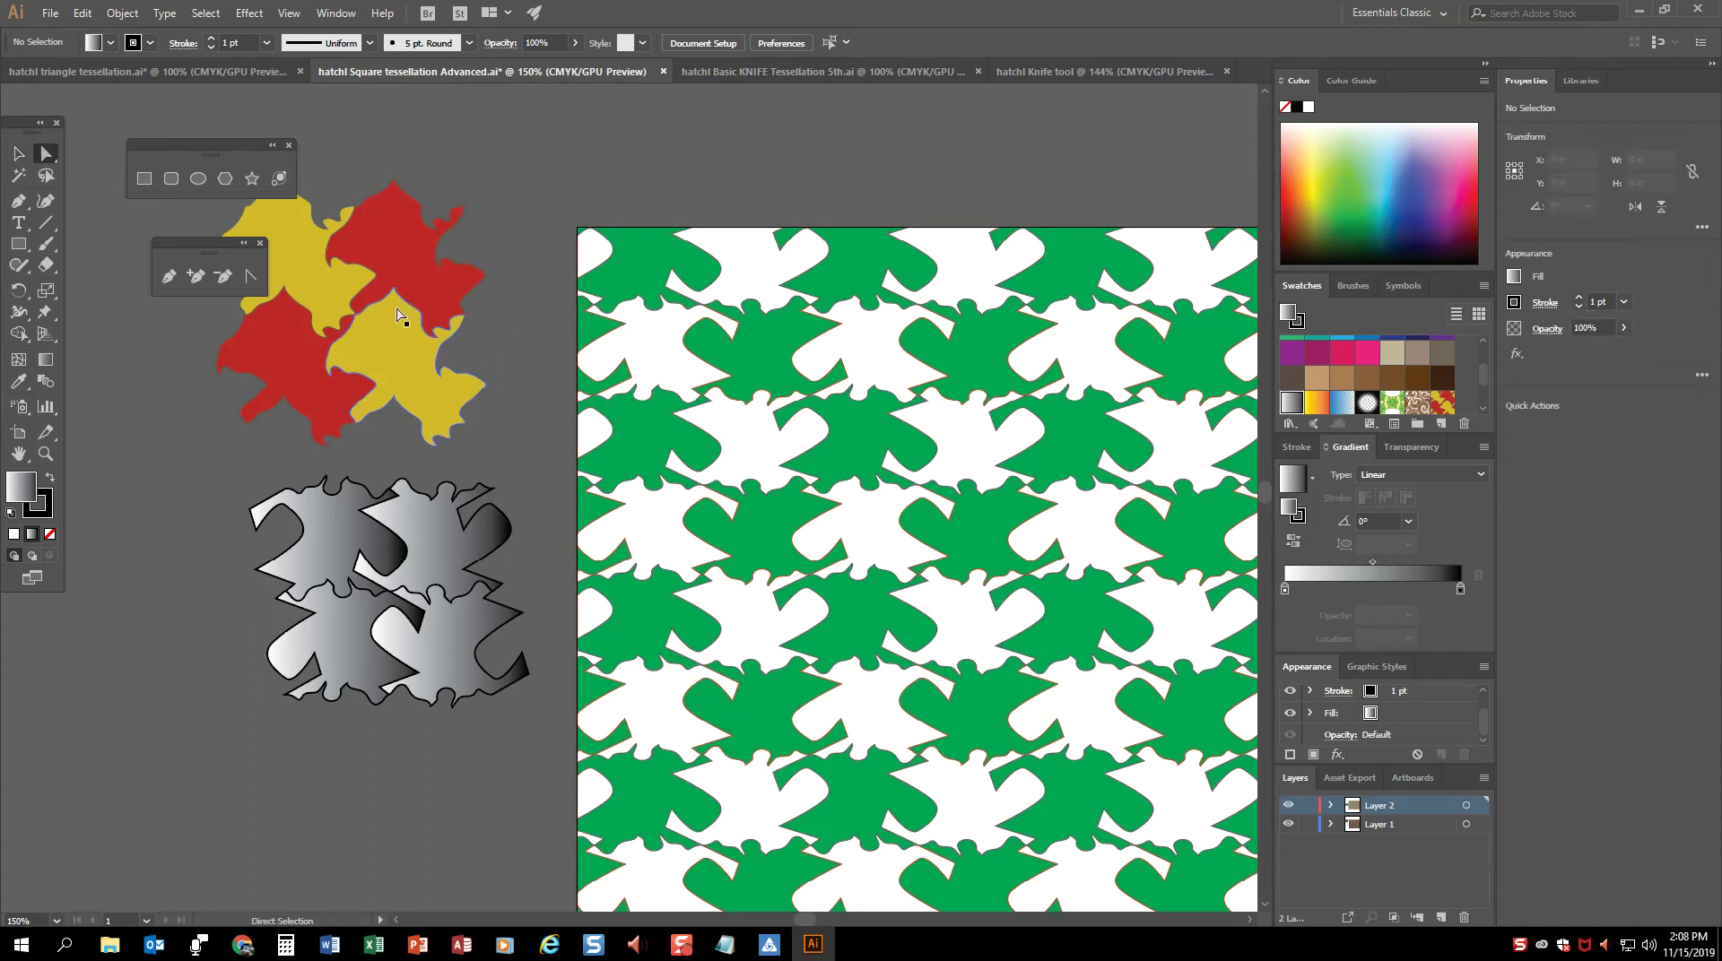
left_click(408, 258)
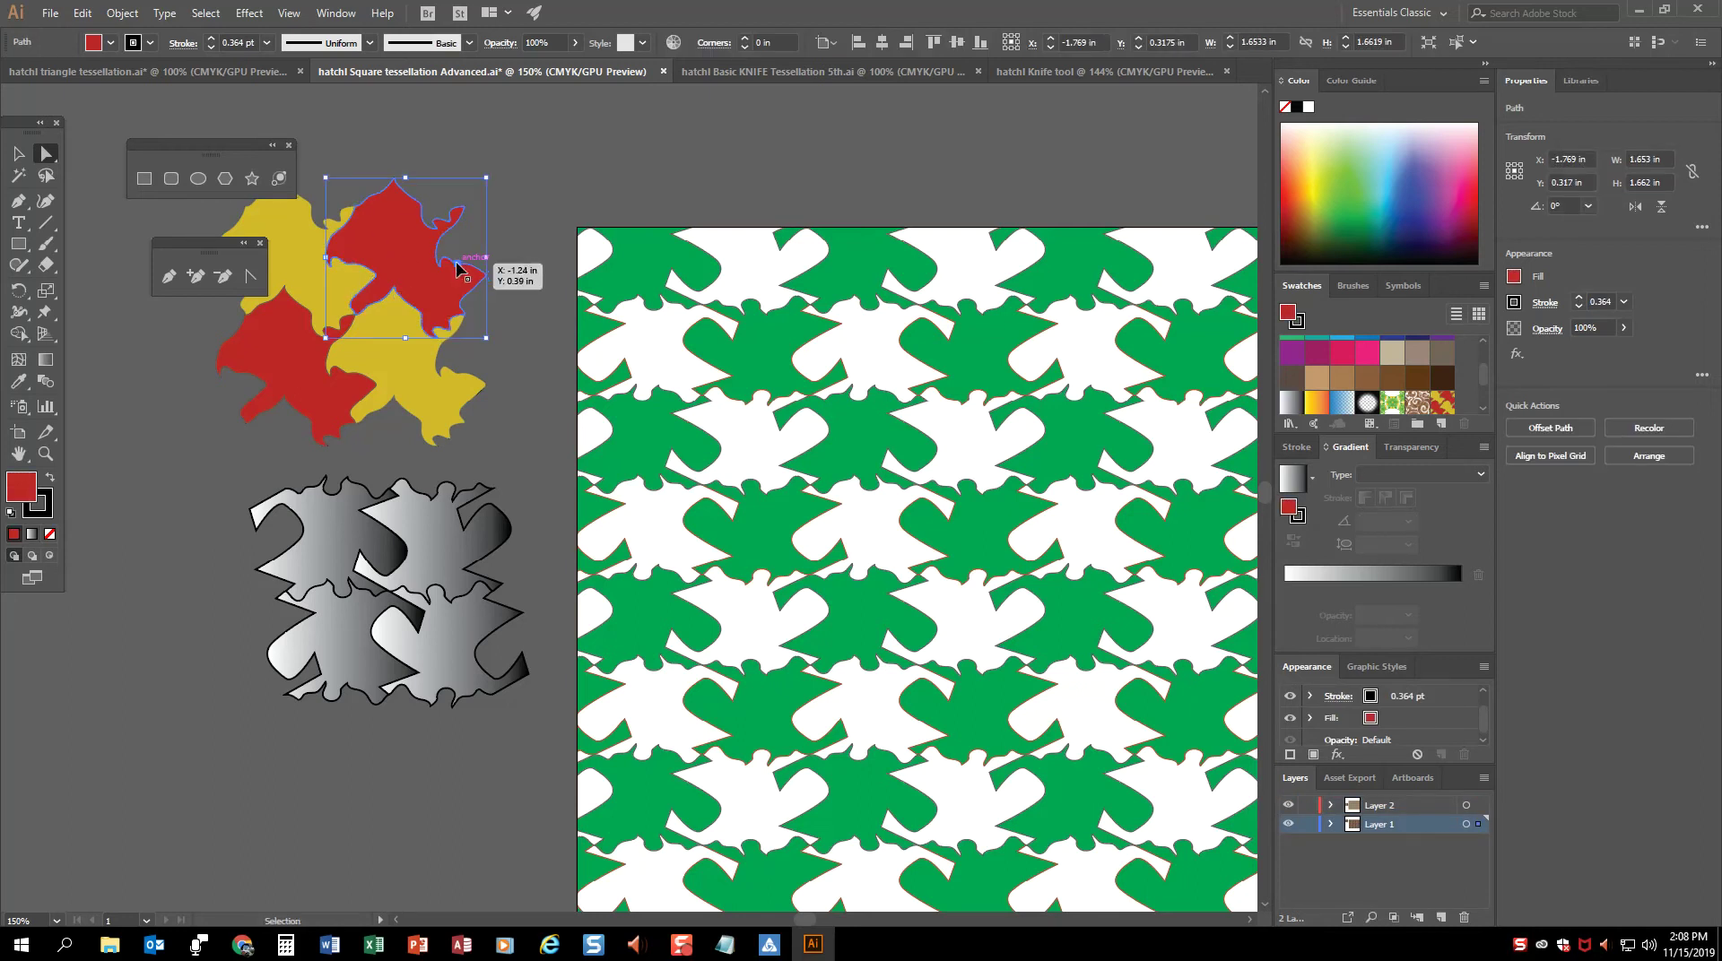
left_click(1008, 74)
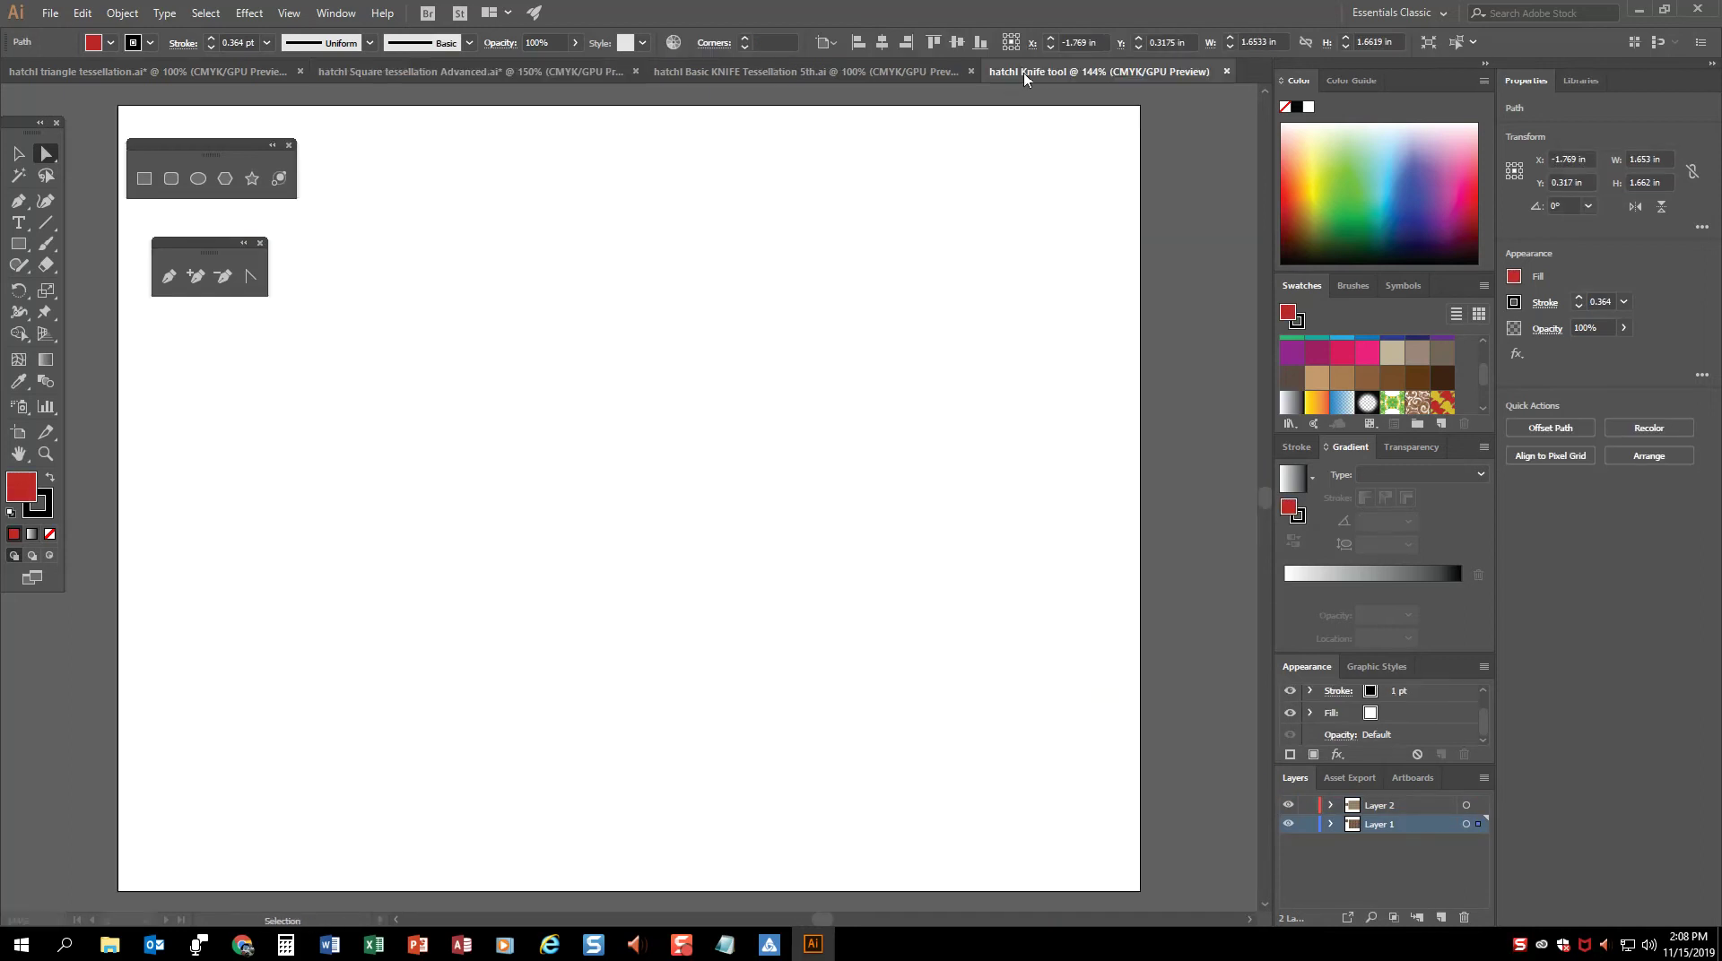
key("ctrl+v")
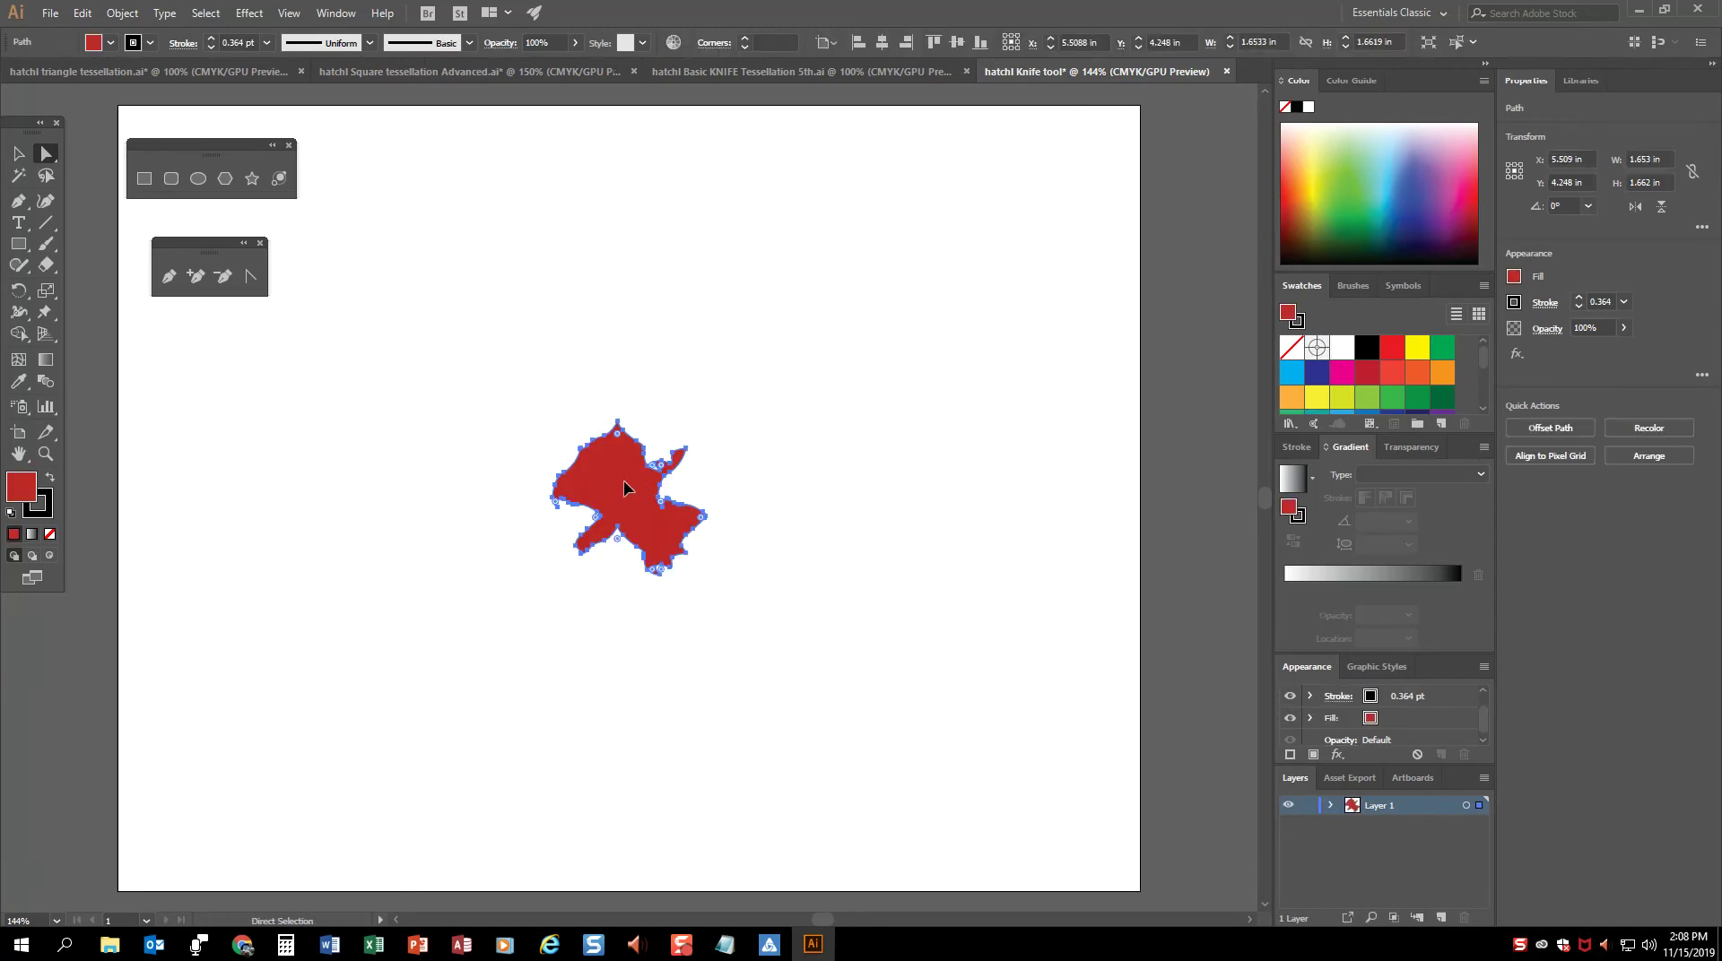
left_click_drag(627, 488, 399, 251)
left_click(565, 159)
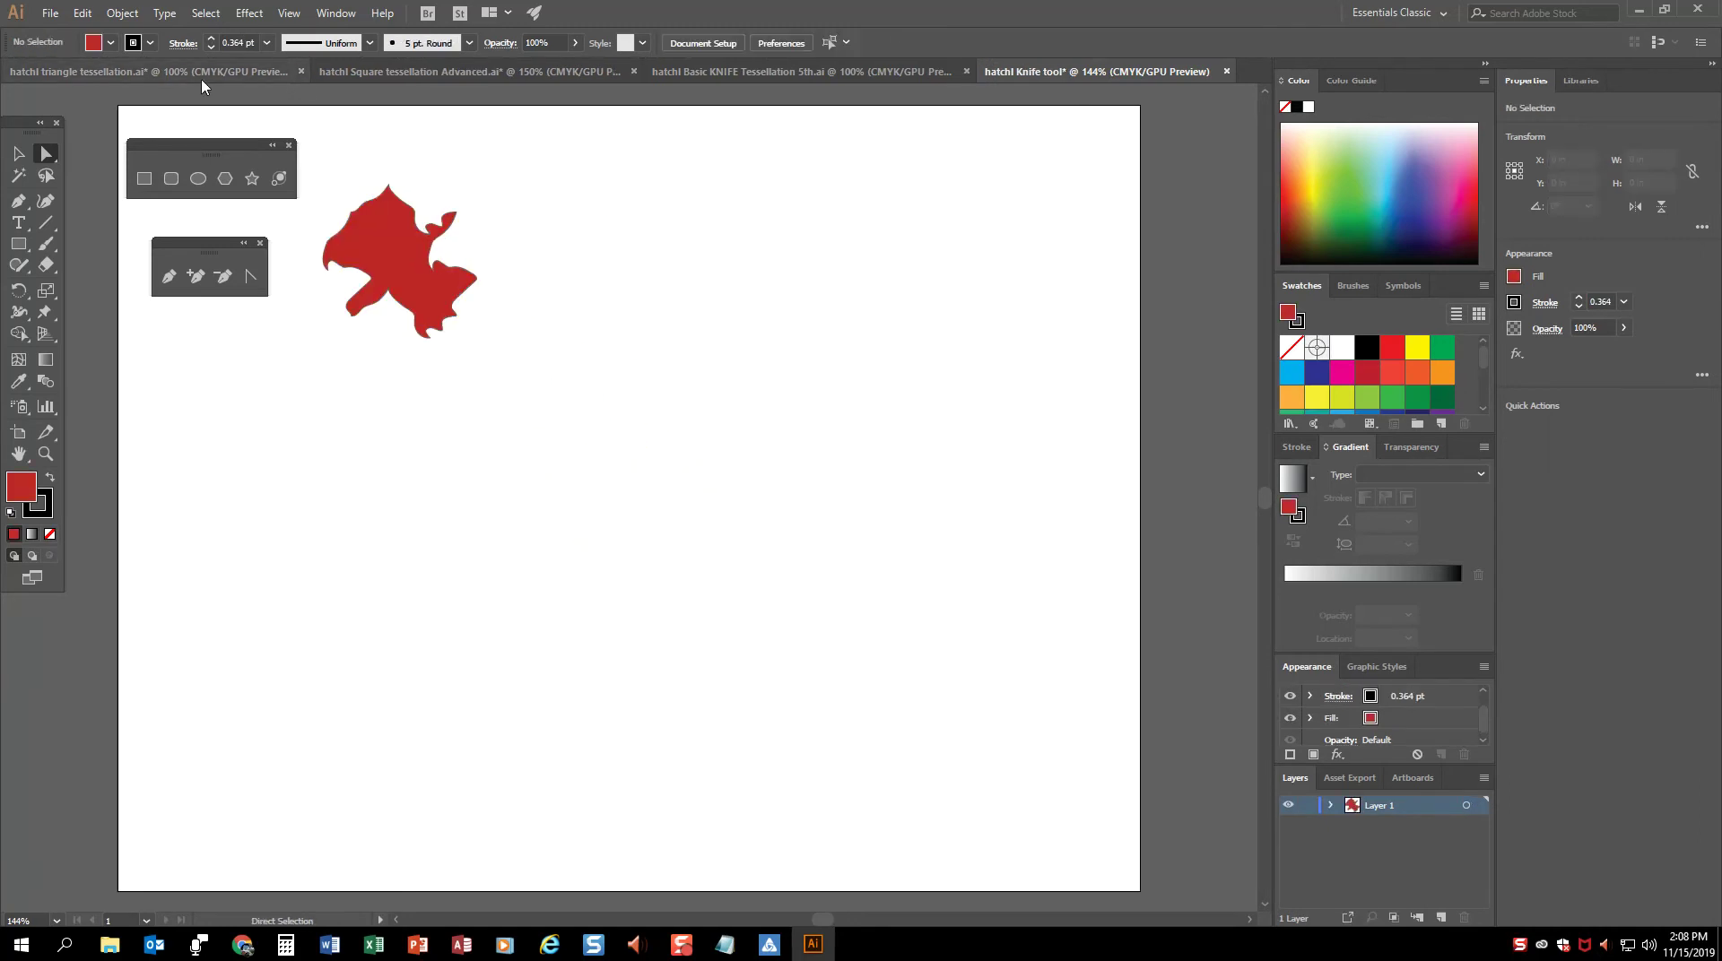
Step: Copy one gradient tile from Square tessellation Advanced into the Knife tool document
left_click(466, 72)
left_click(484, 545, "ctrl")
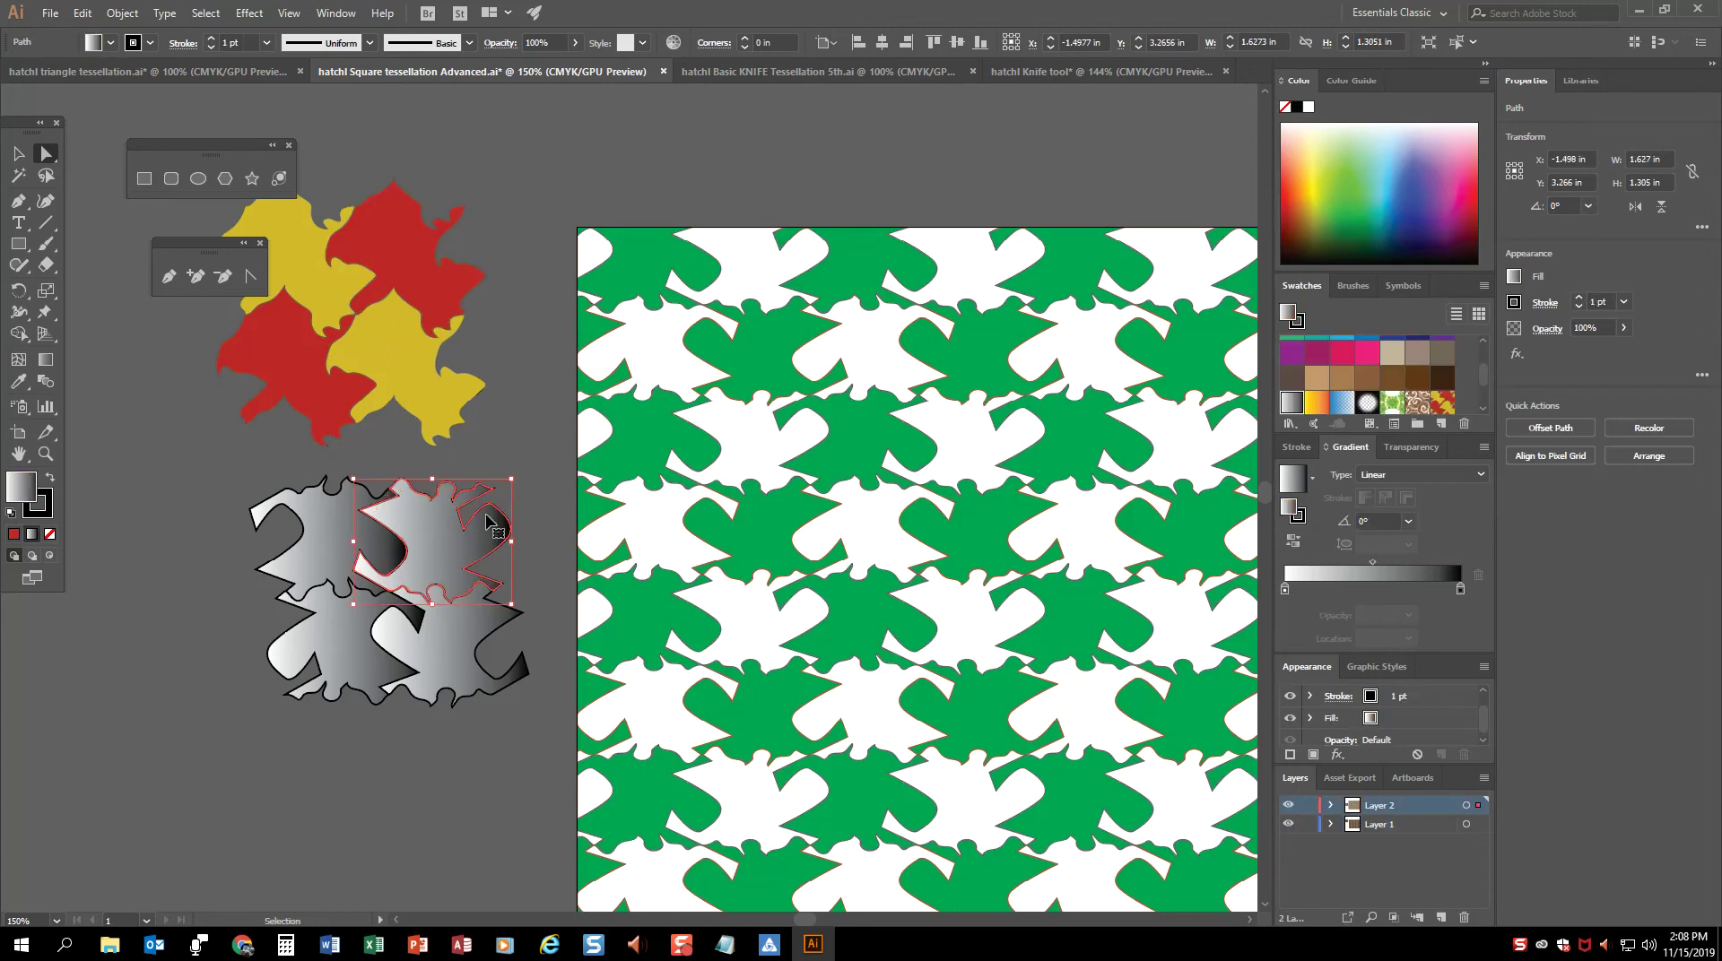
left_click(1060, 71)
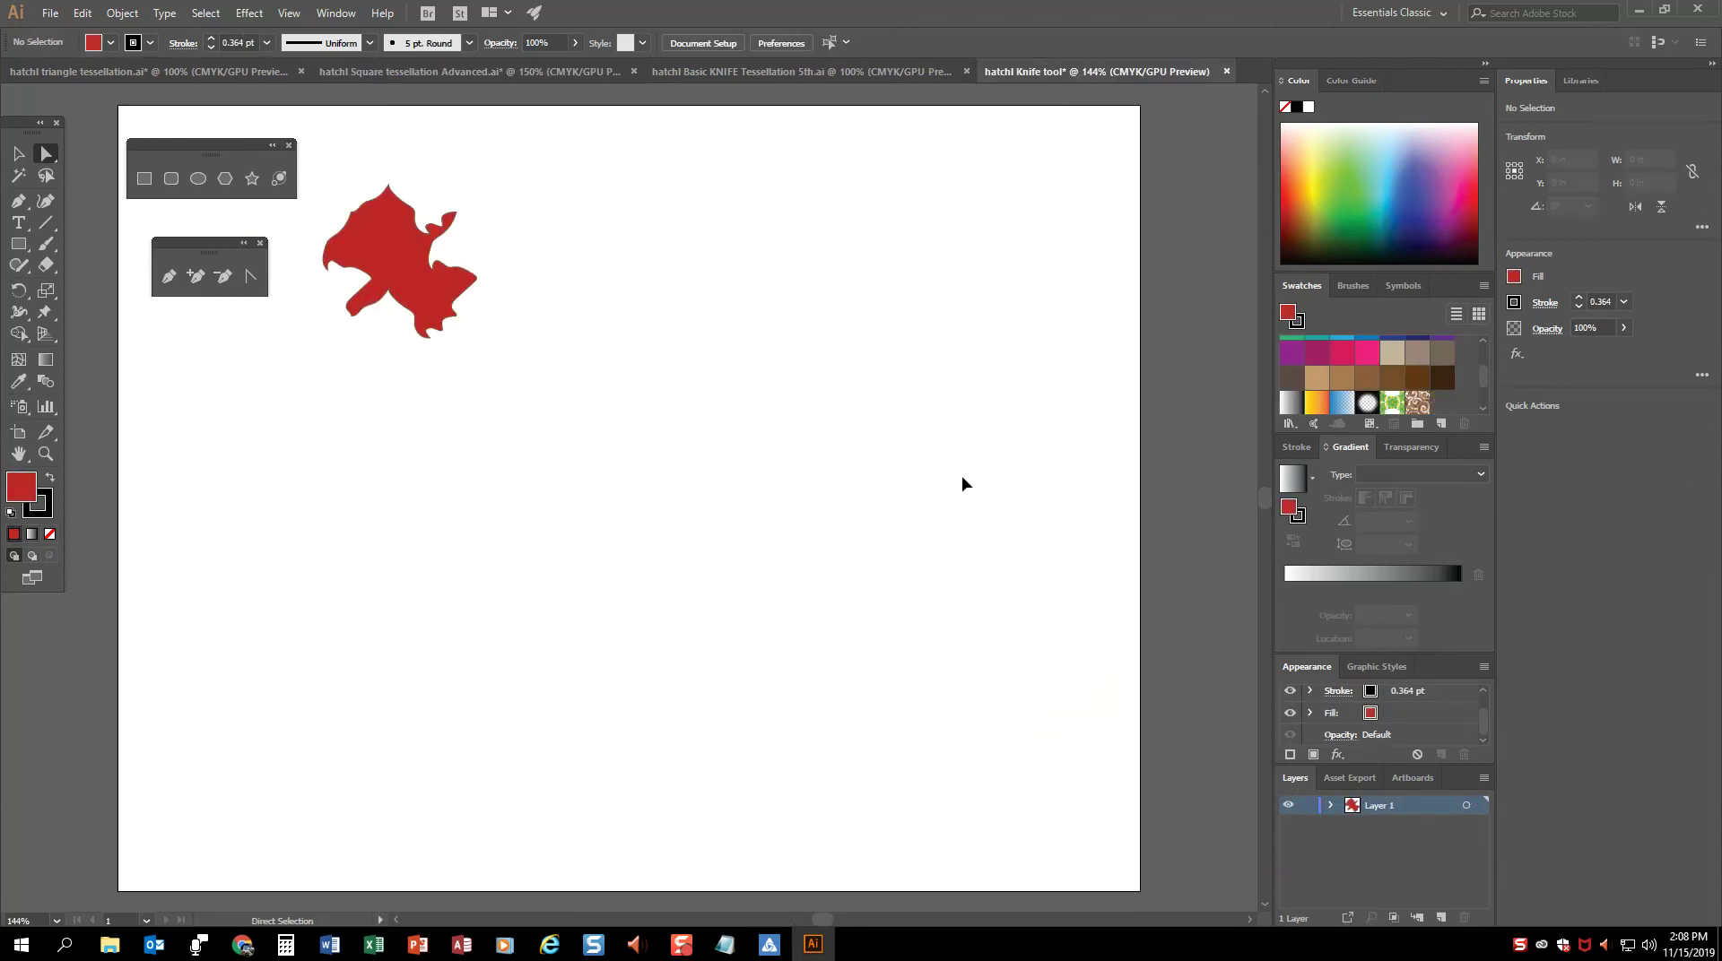
key("ctrl+v")
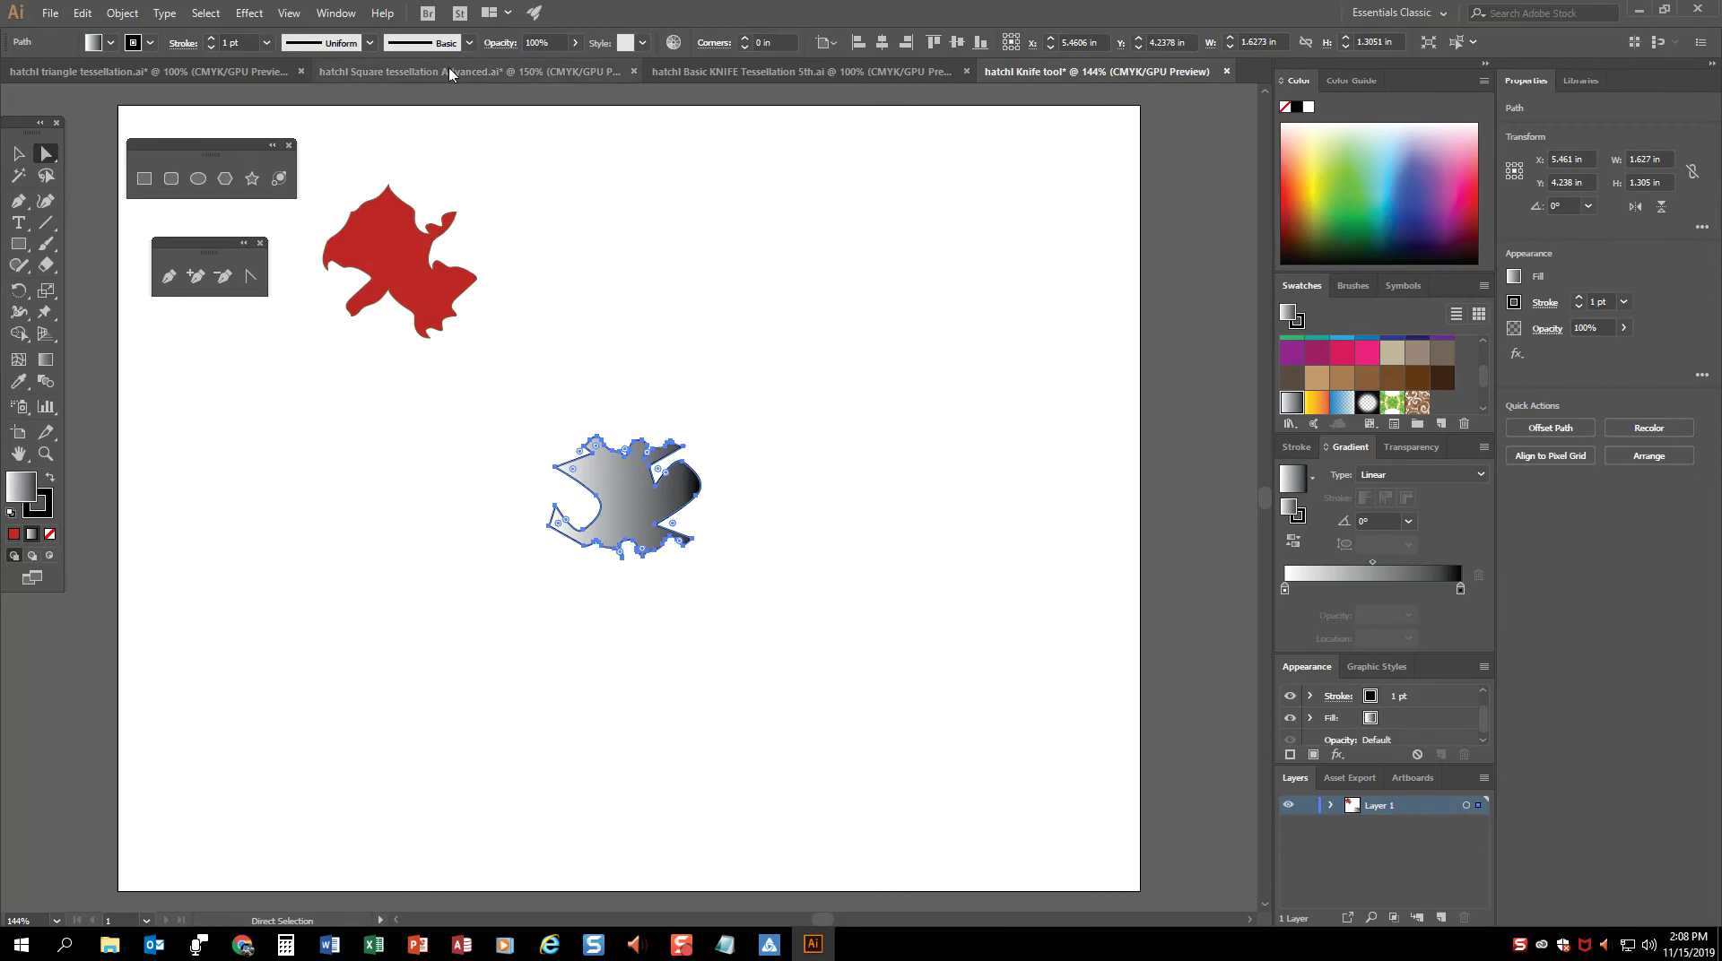
Step: Bring one white star piece from the triangle tessellation document over and place it up-right
left_click(152, 72)
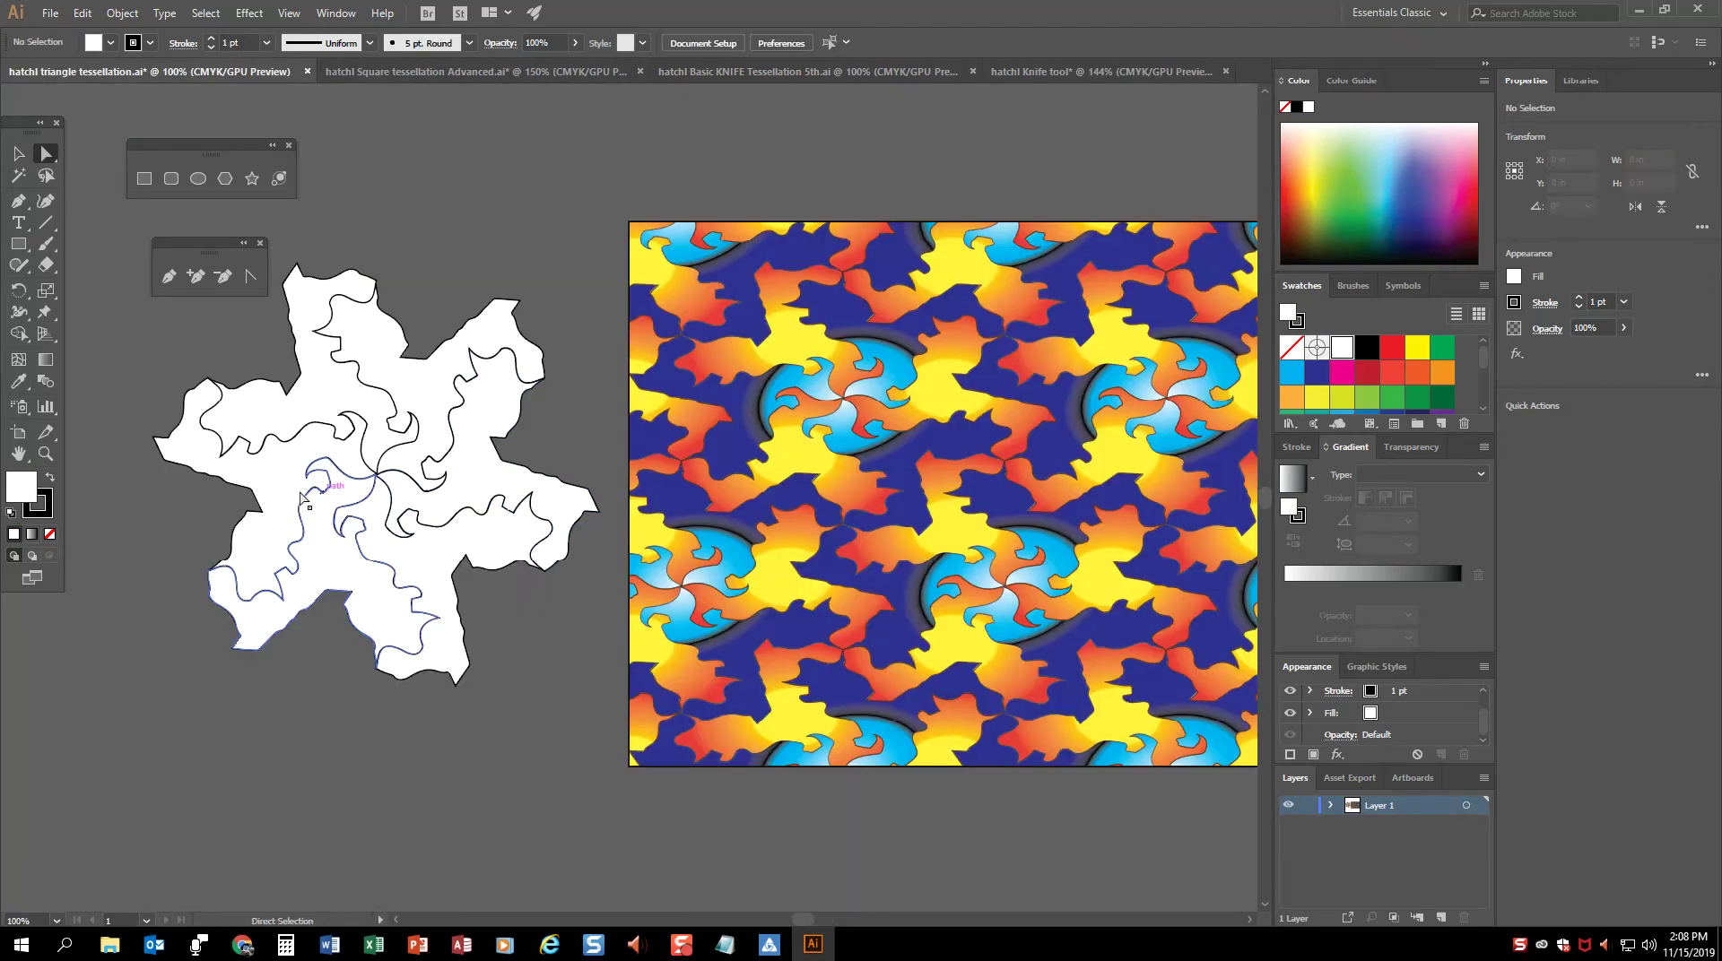
left_click(524, 434)
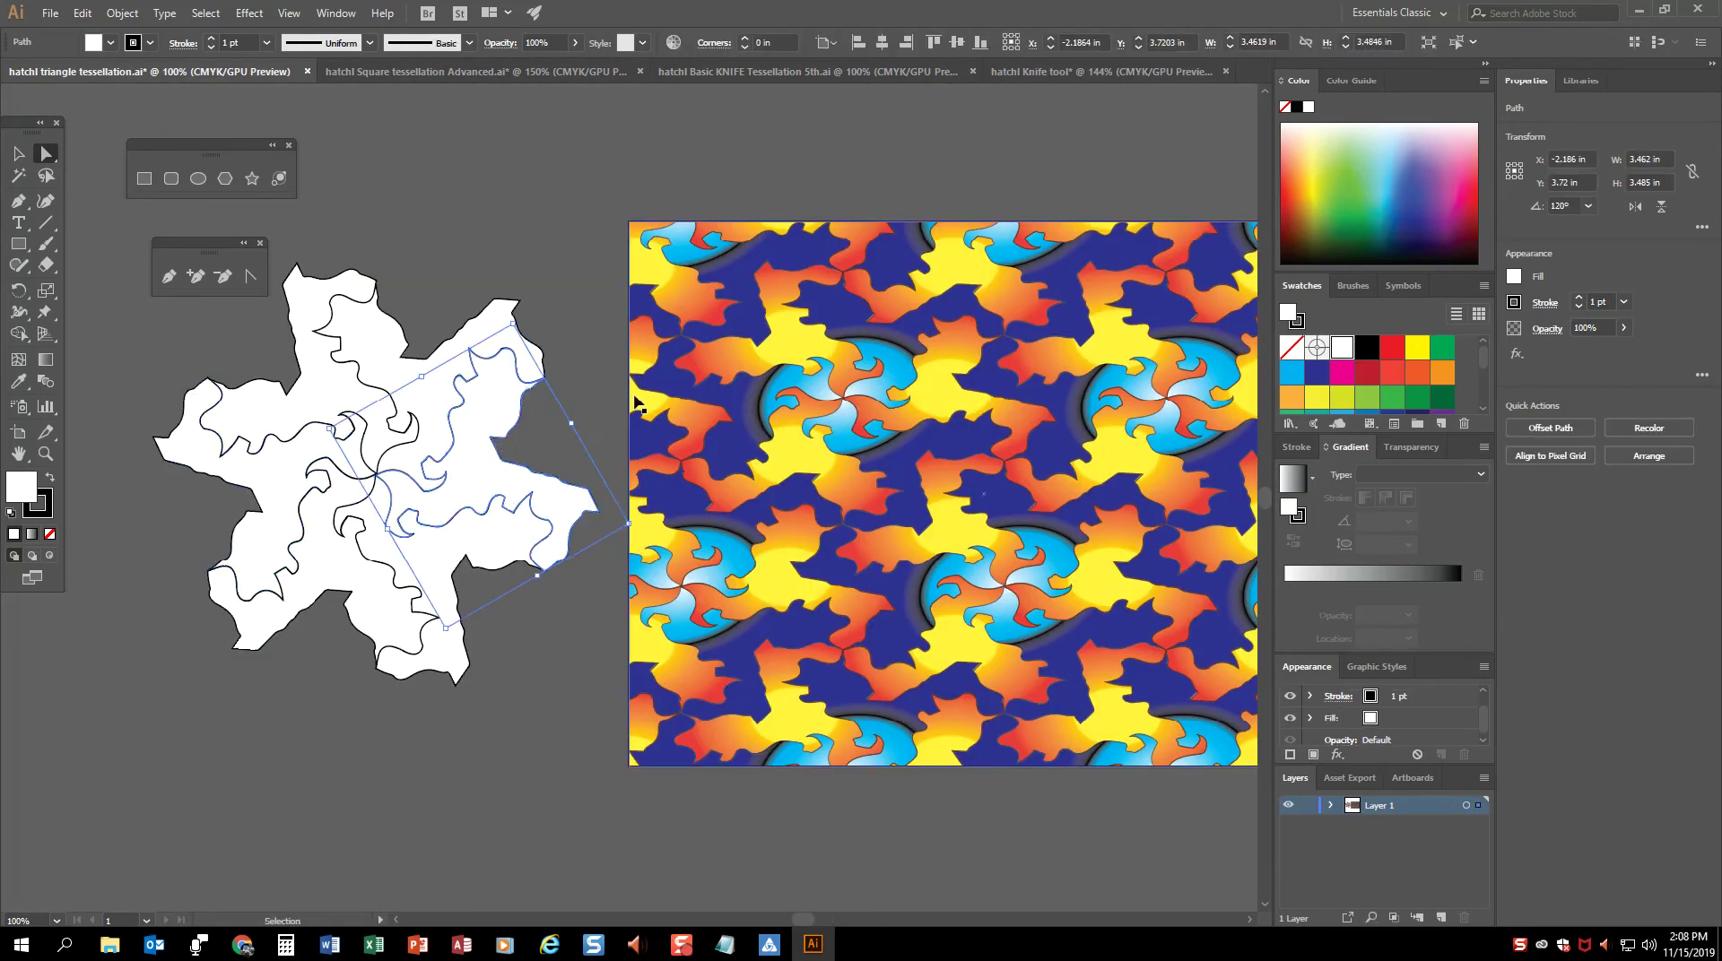
left_click(1062, 79)
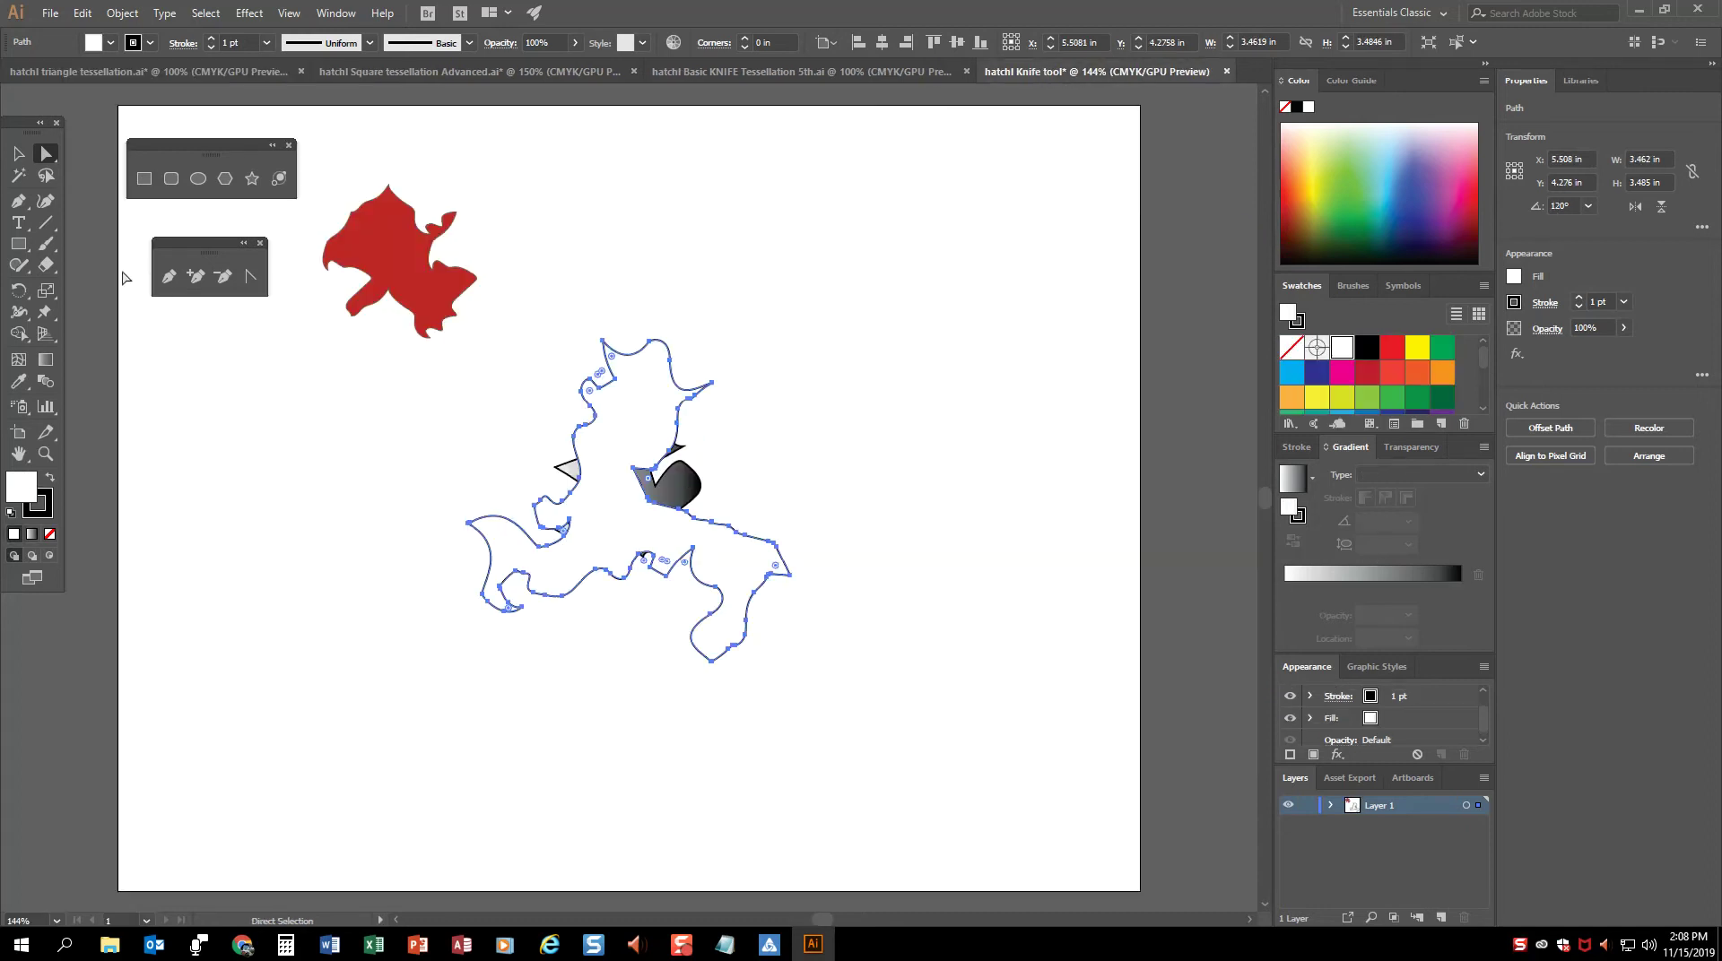
left_click_drag(605, 486, 857, 323)
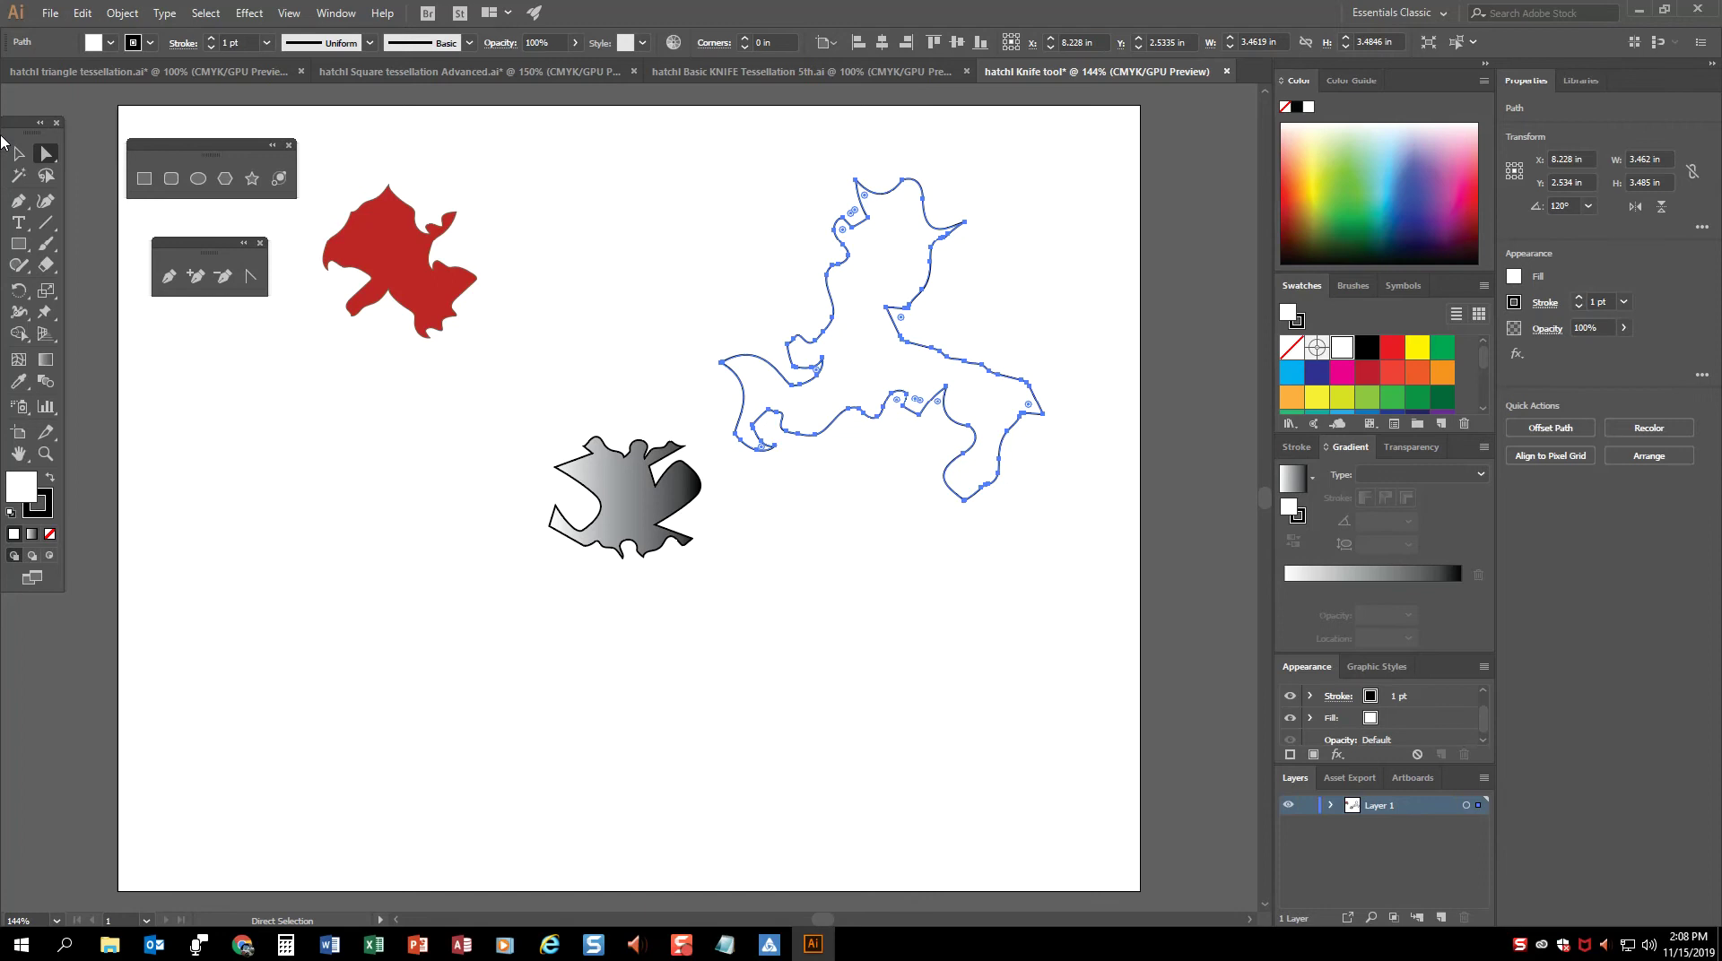
left_click(20, 155)
Step: Fill all three sample shapes with solid black
left_click(732, 204)
key("ctrl+a")
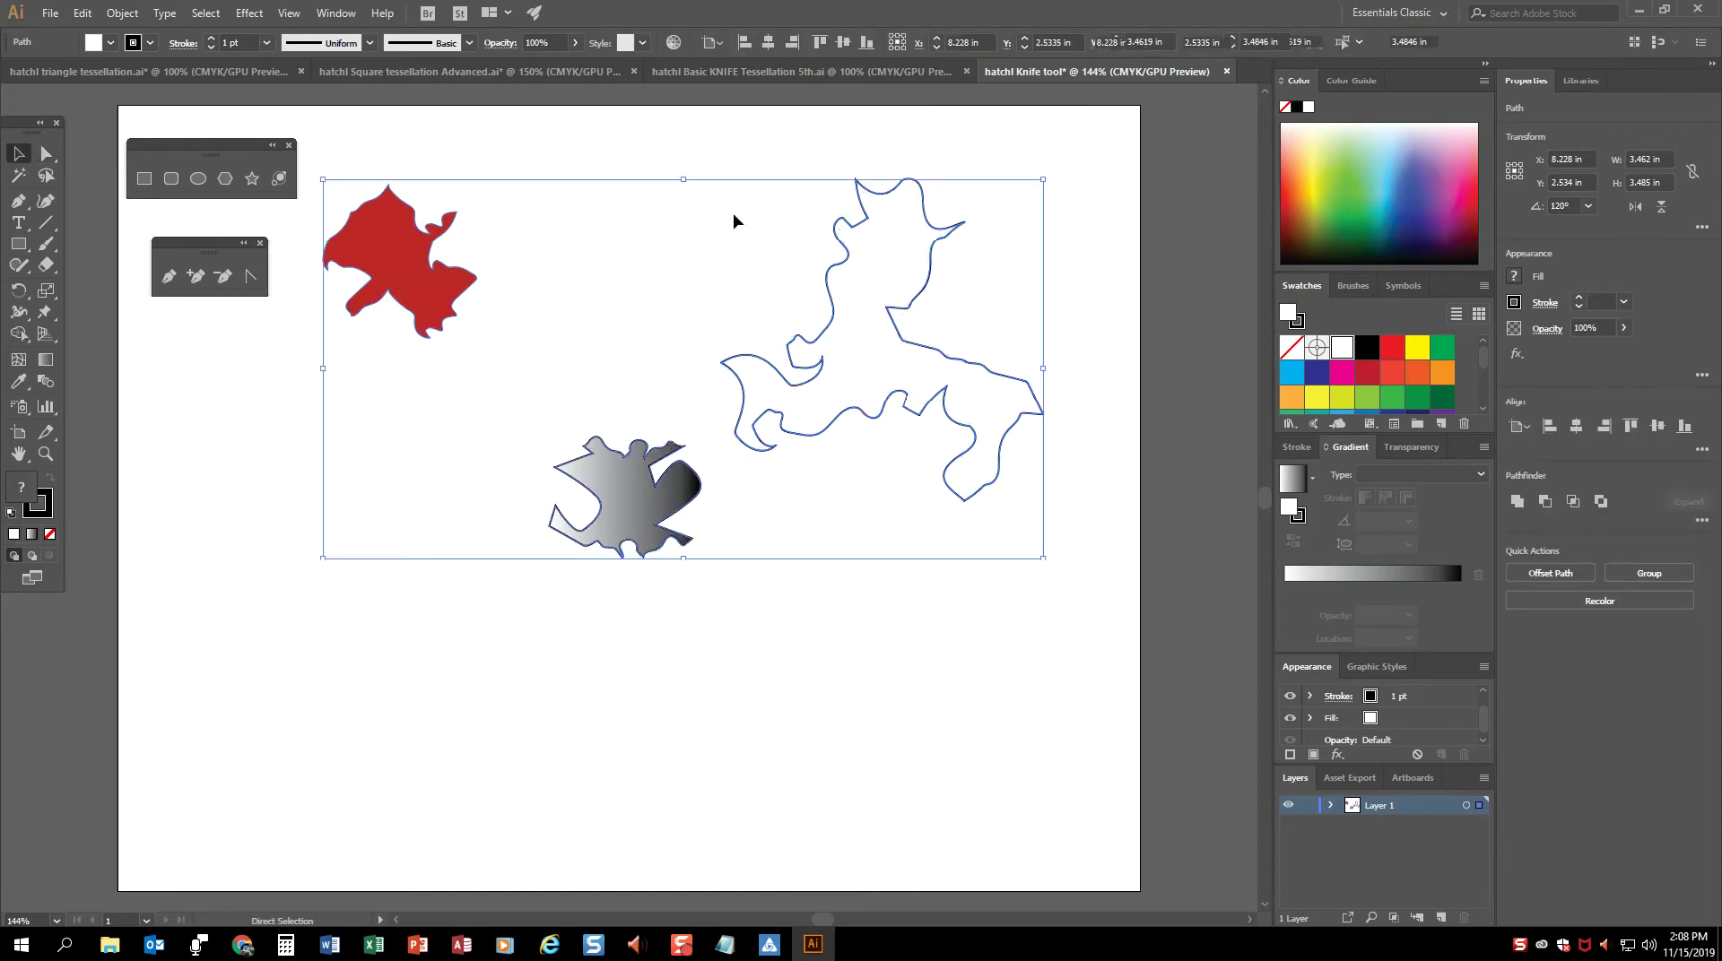
left_click(1368, 349)
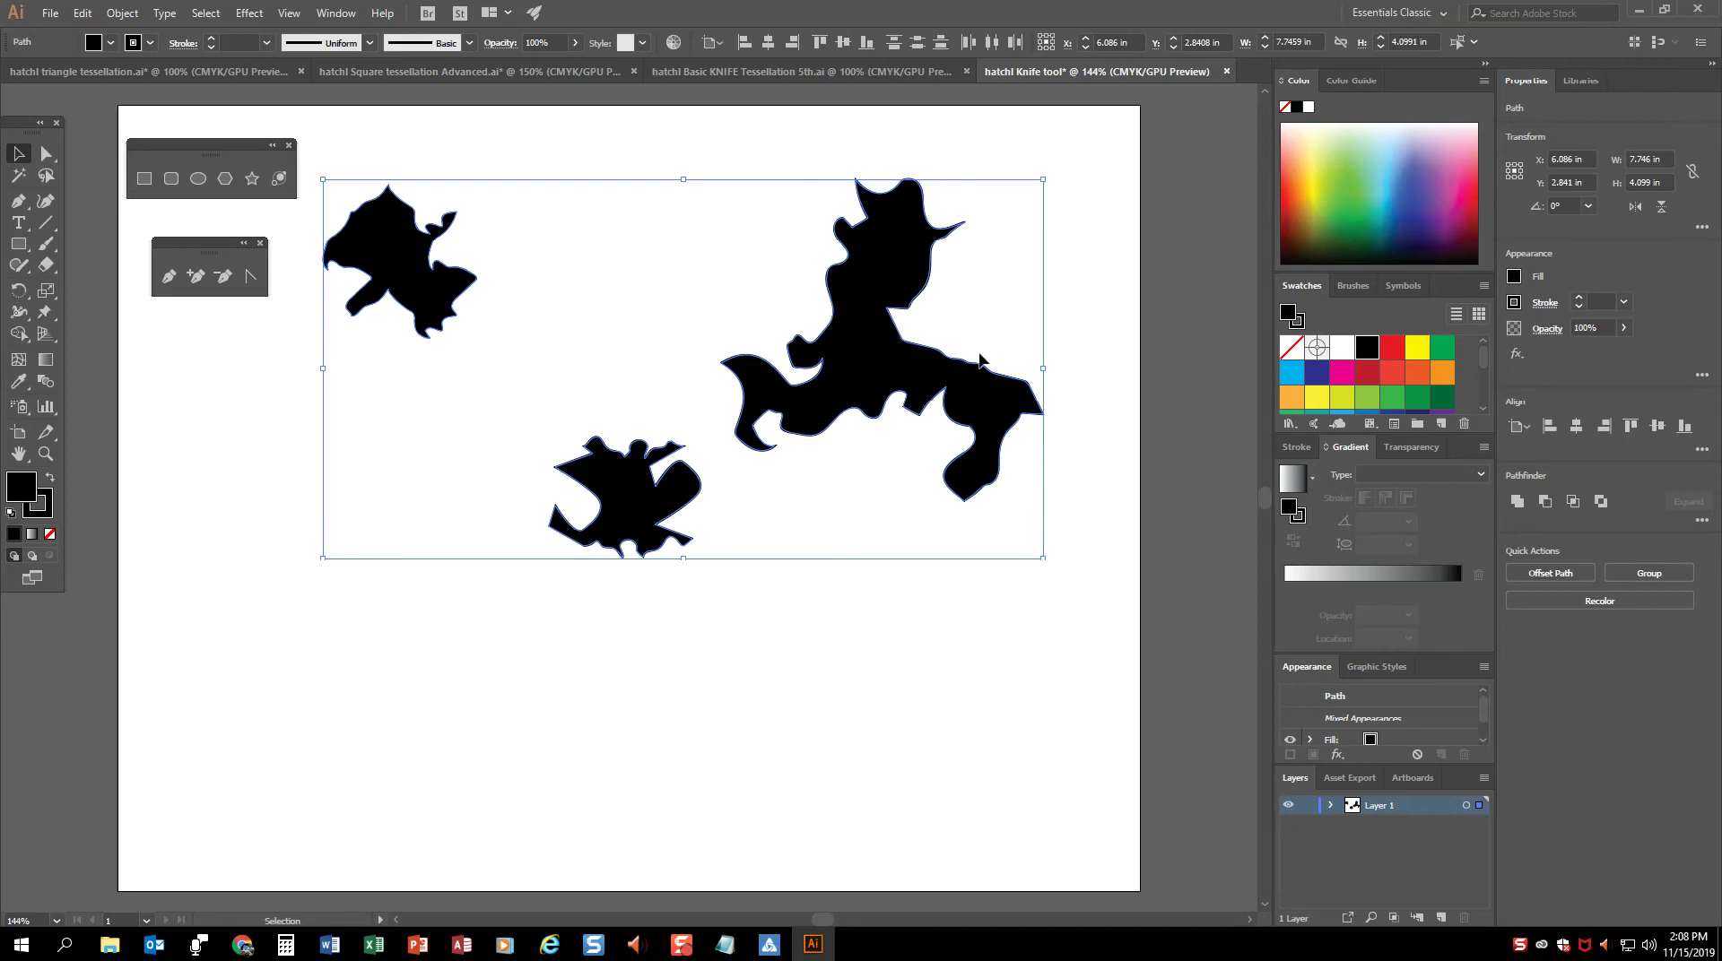
left_click(933, 644)
Step: Stack the two small black tiles along the artboard's left side, clear of the large shape
left_click_drag(640, 507, 457, 506)
left_click(590, 525)
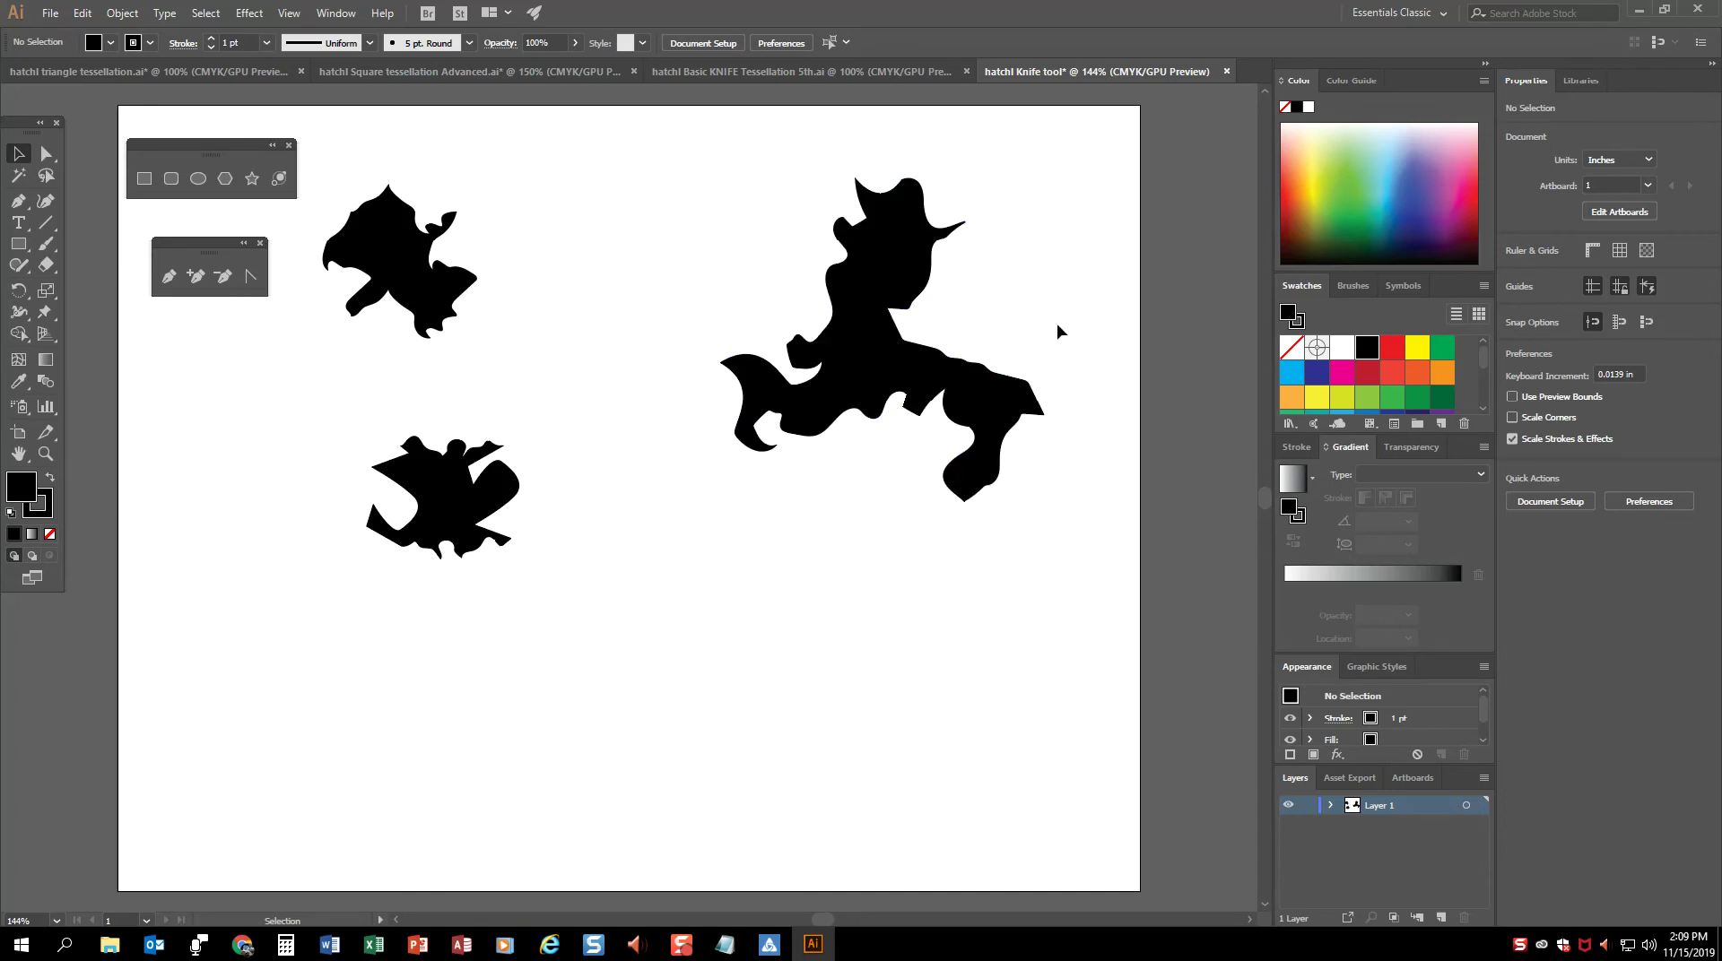
left_click(1012, 421)
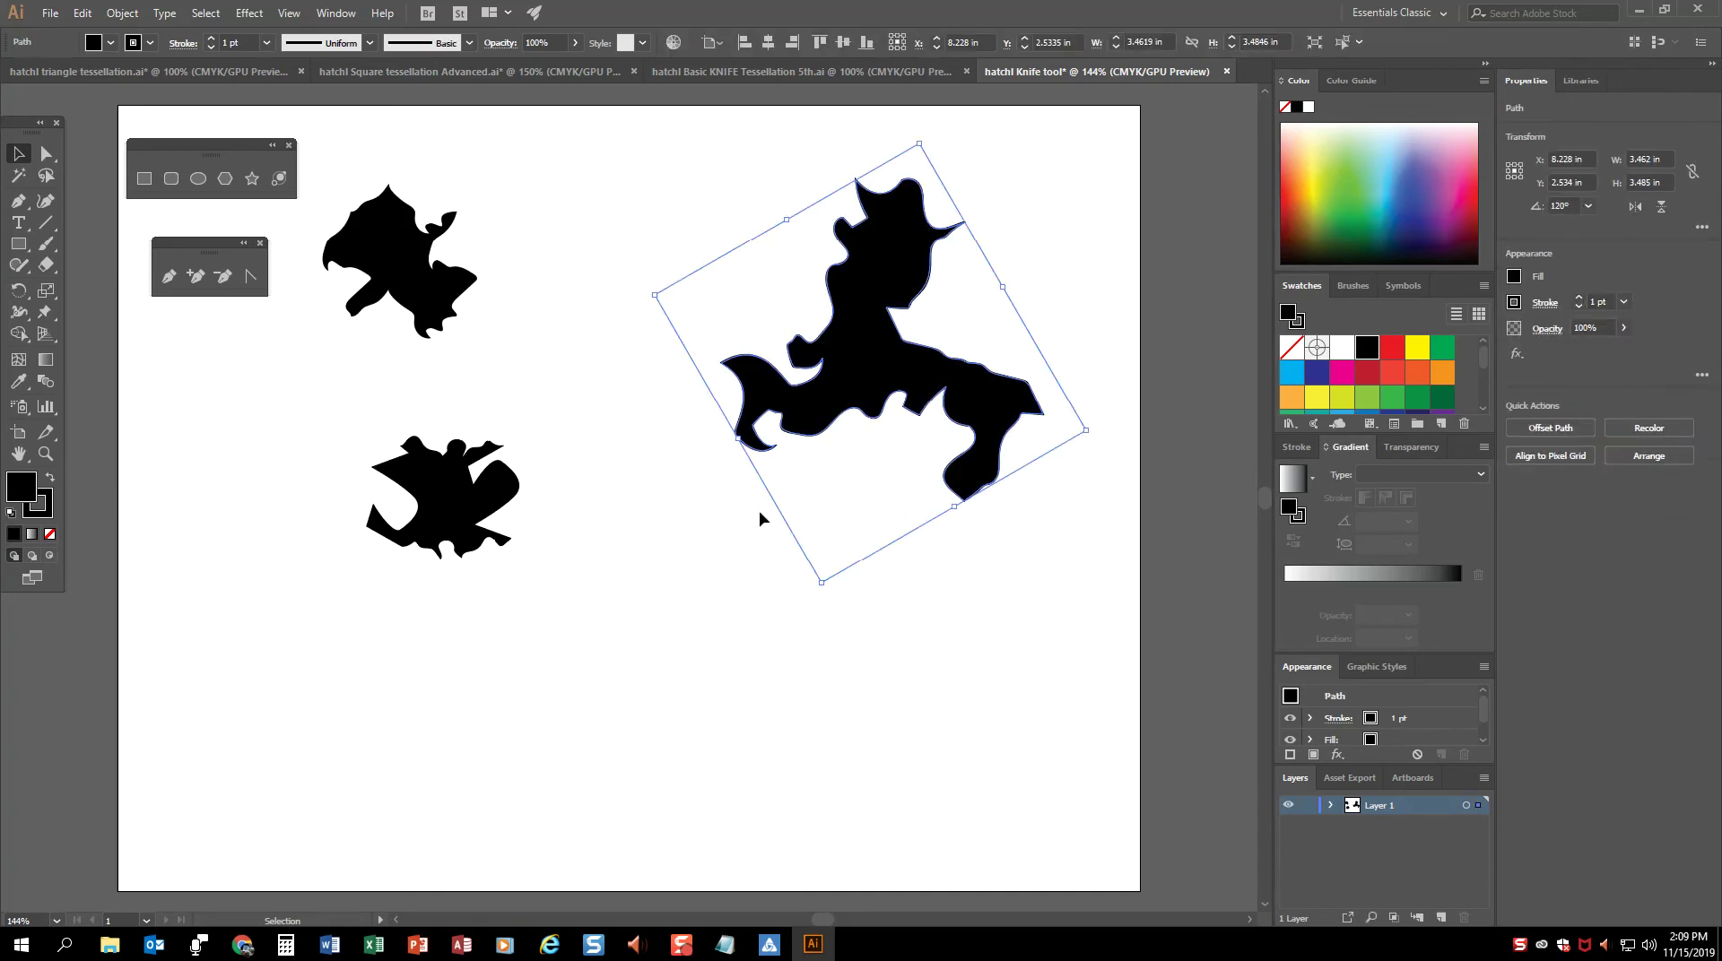
left_click(1028, 256)
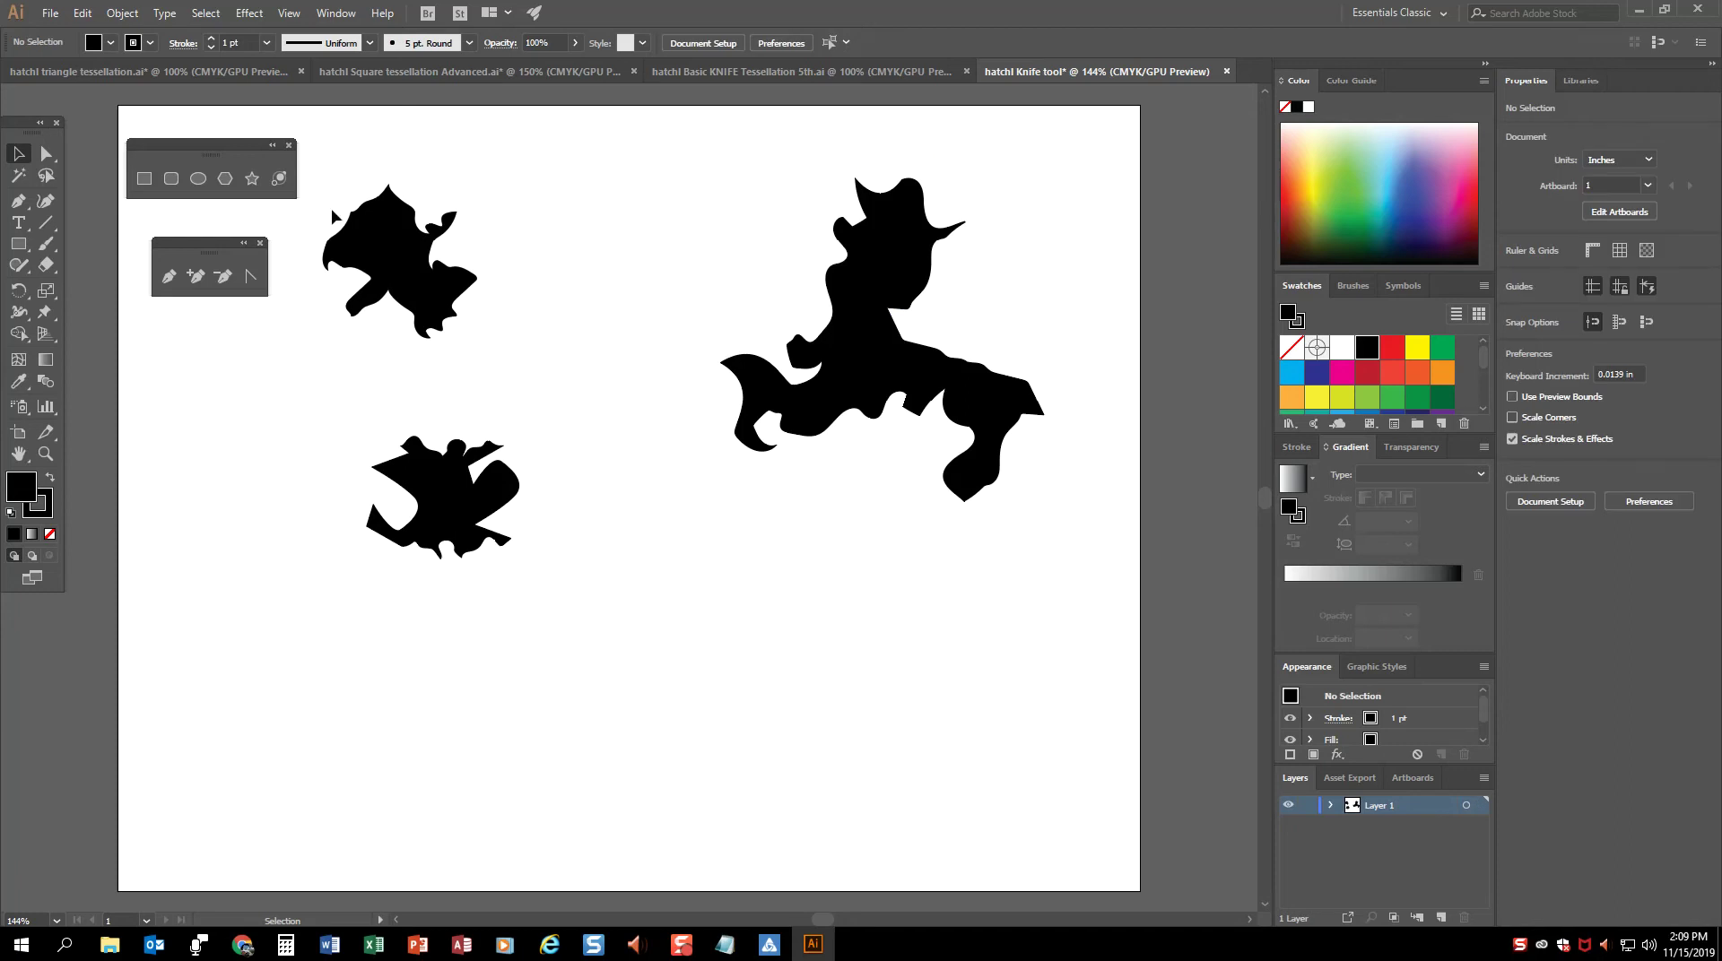
left_click_drag(420, 496, 200, 404)
left_click_drag(422, 295, 251, 626)
left_click(878, 369)
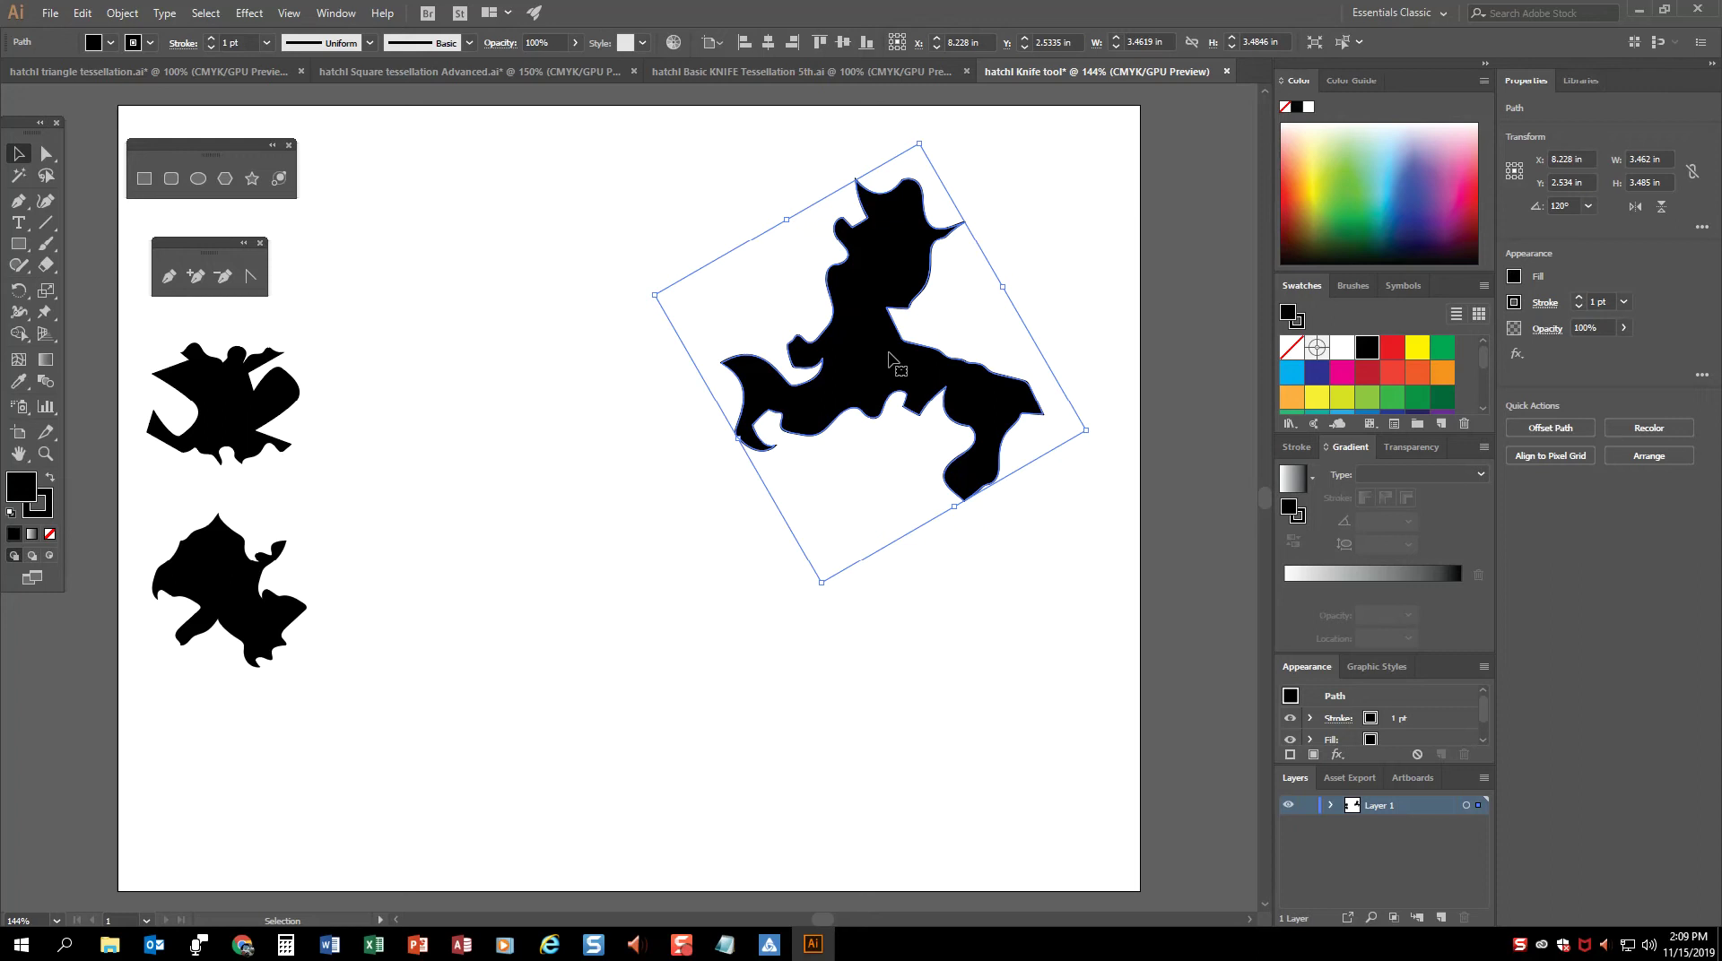
Step: Save the file as hatchl Knife tool.ai with default Illustrator options
key("a")
key("ctrl+s")
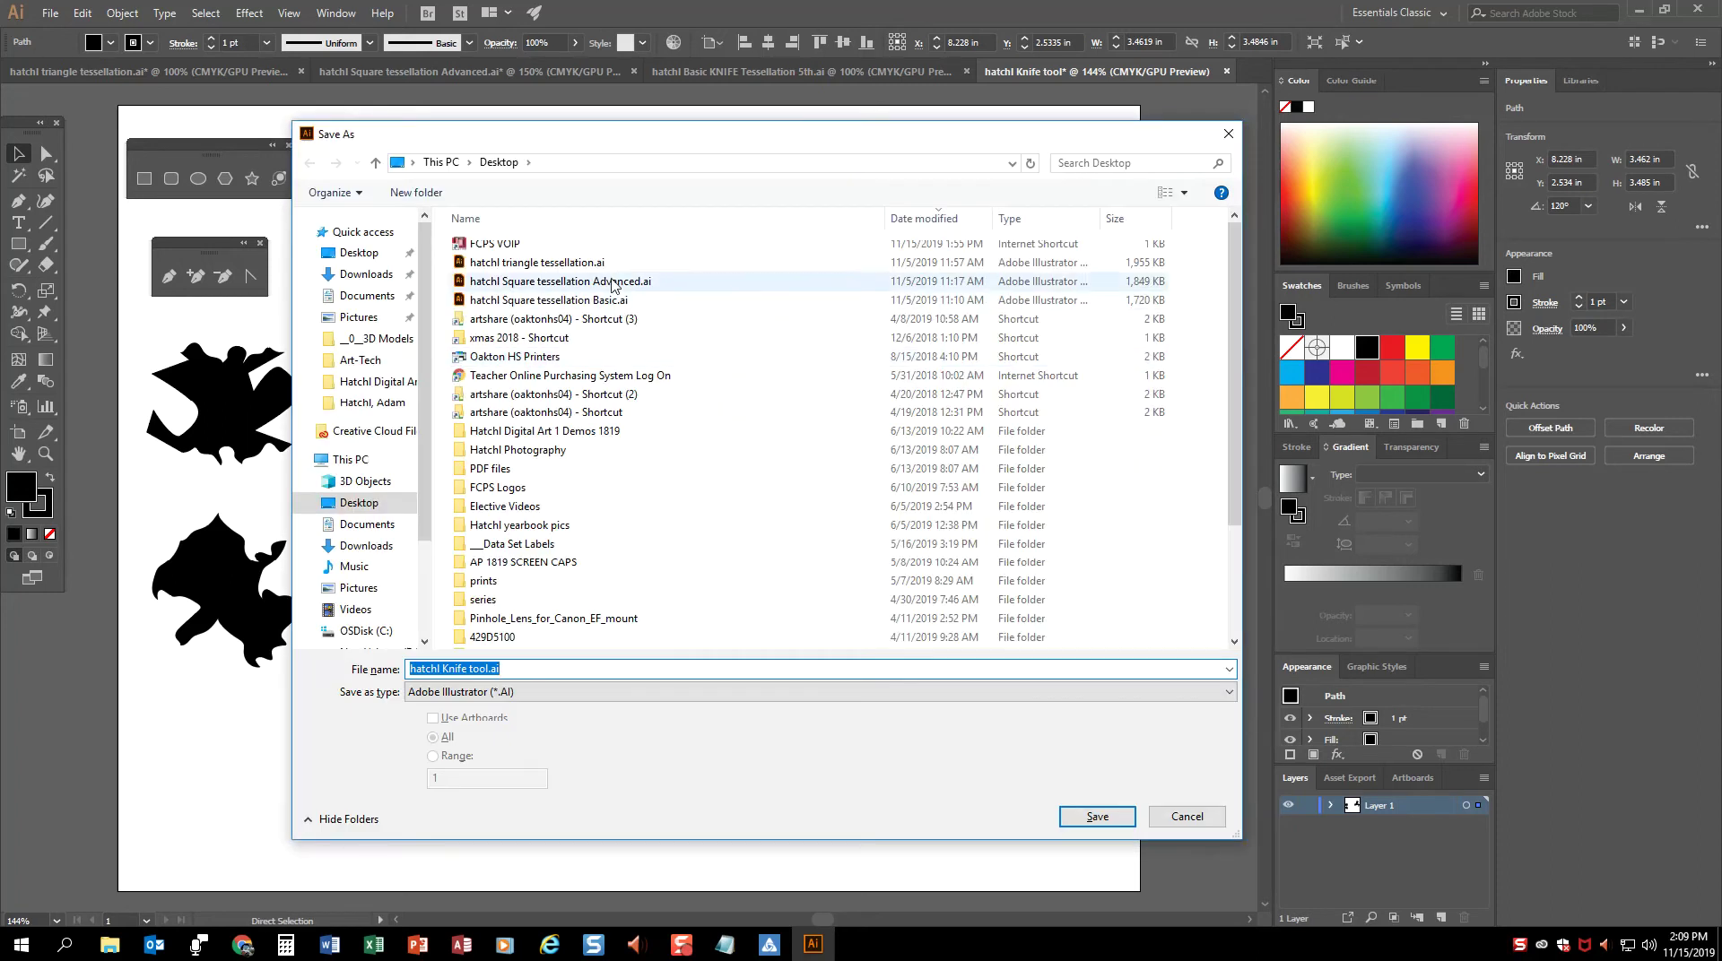
left_click(1097, 817)
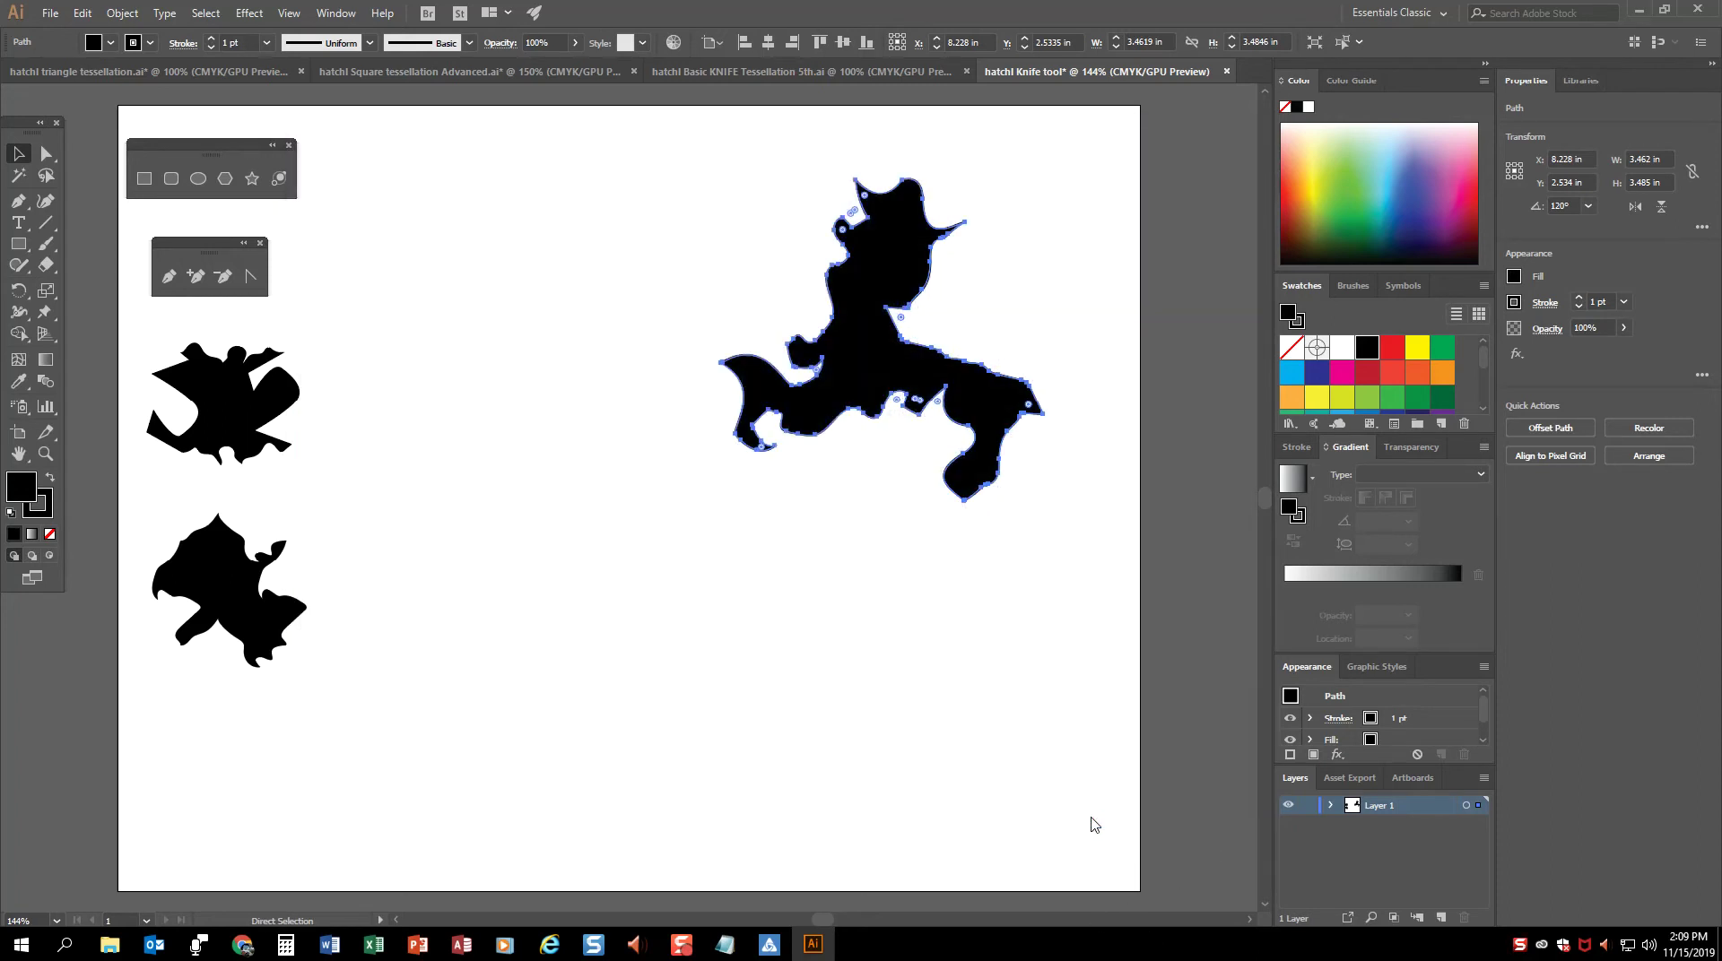
left_click(793, 657)
Step: Alt-drag a duplicate of the large black shape down to the lower left
key("v")
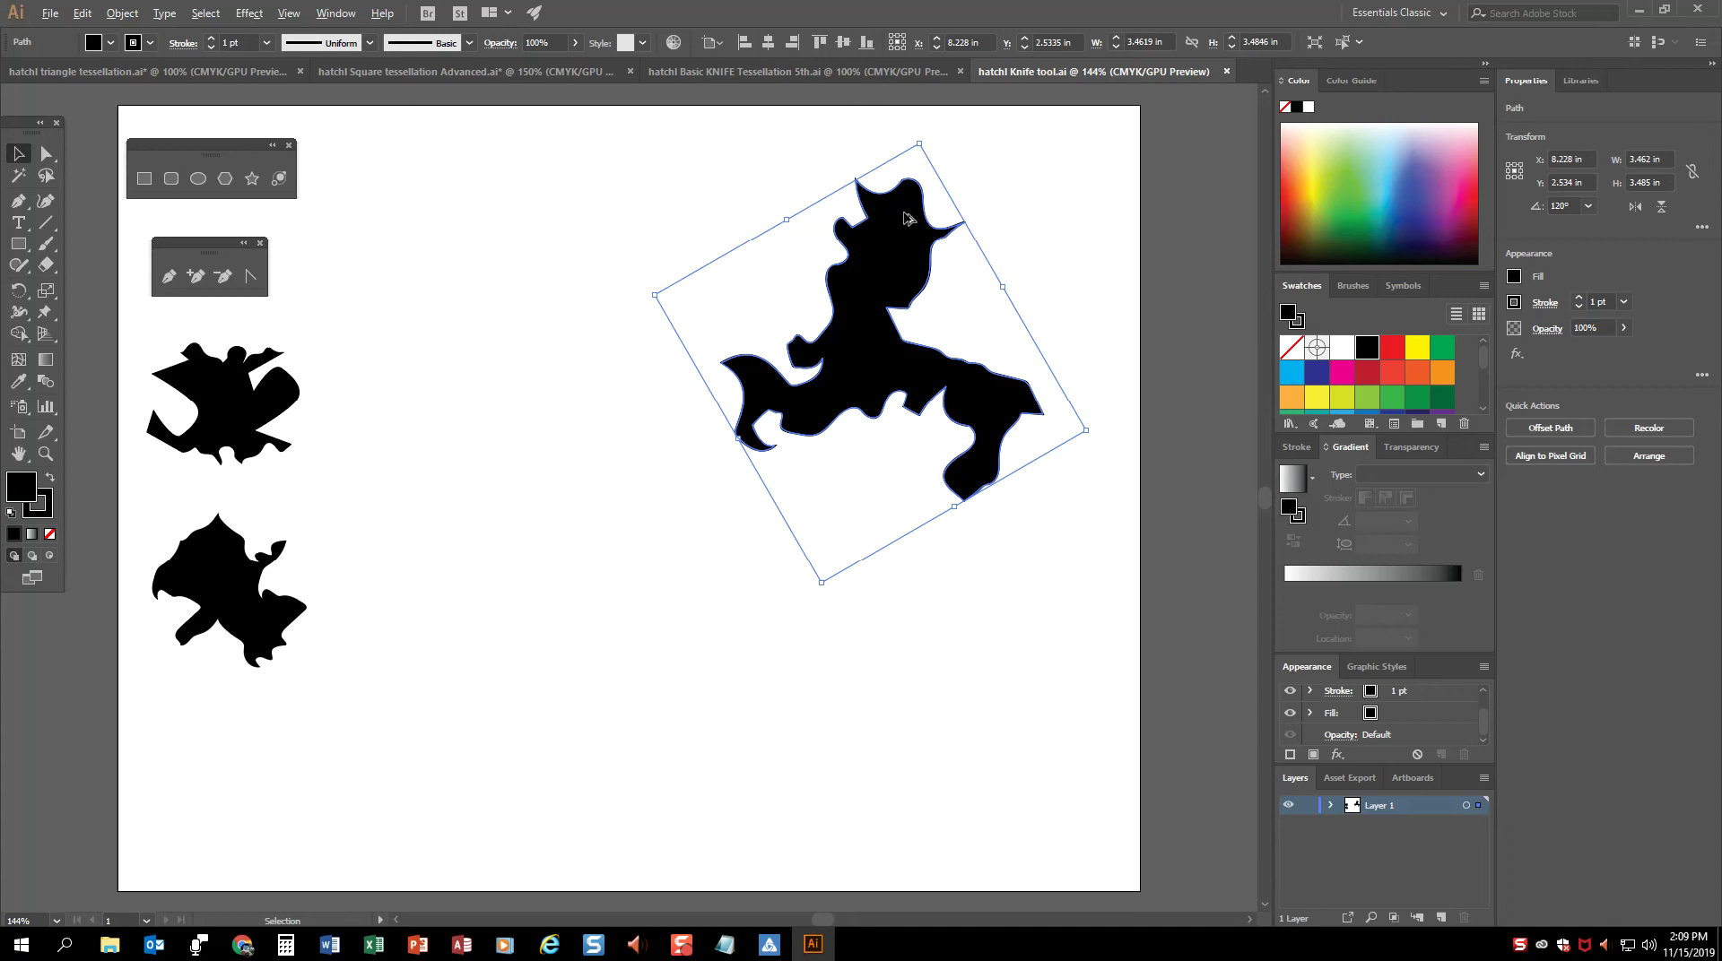
left_click_drag(905, 224, 384, 619)
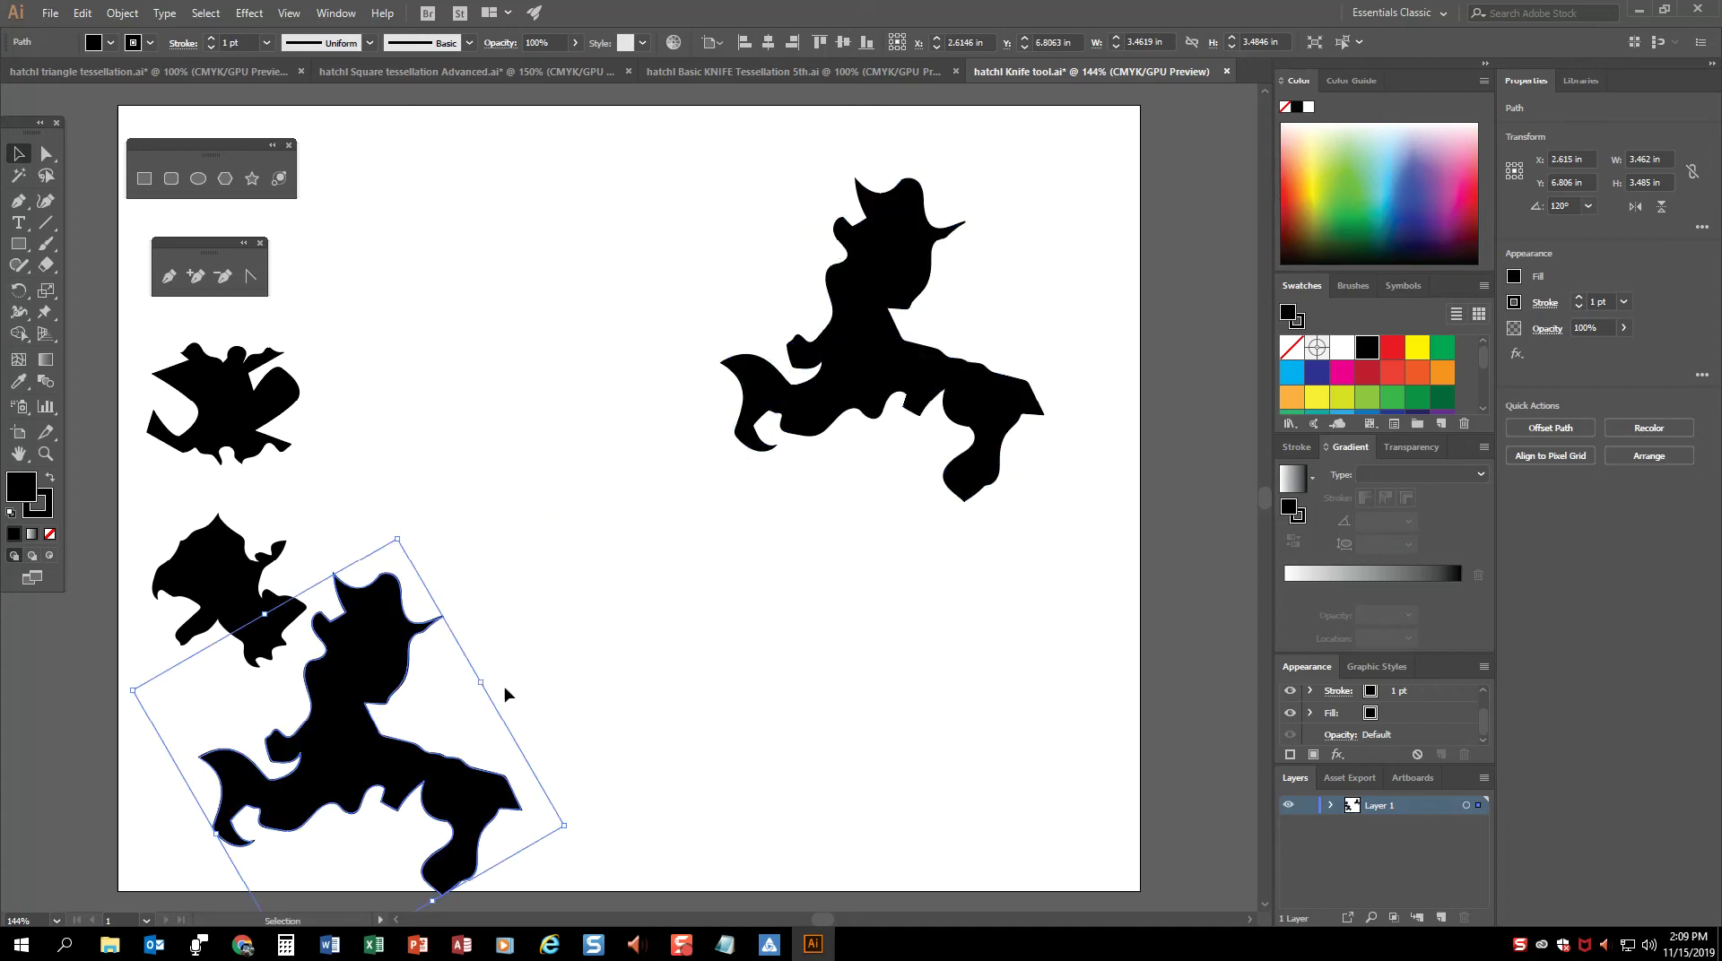
left_click(543, 637)
left_click(989, 402)
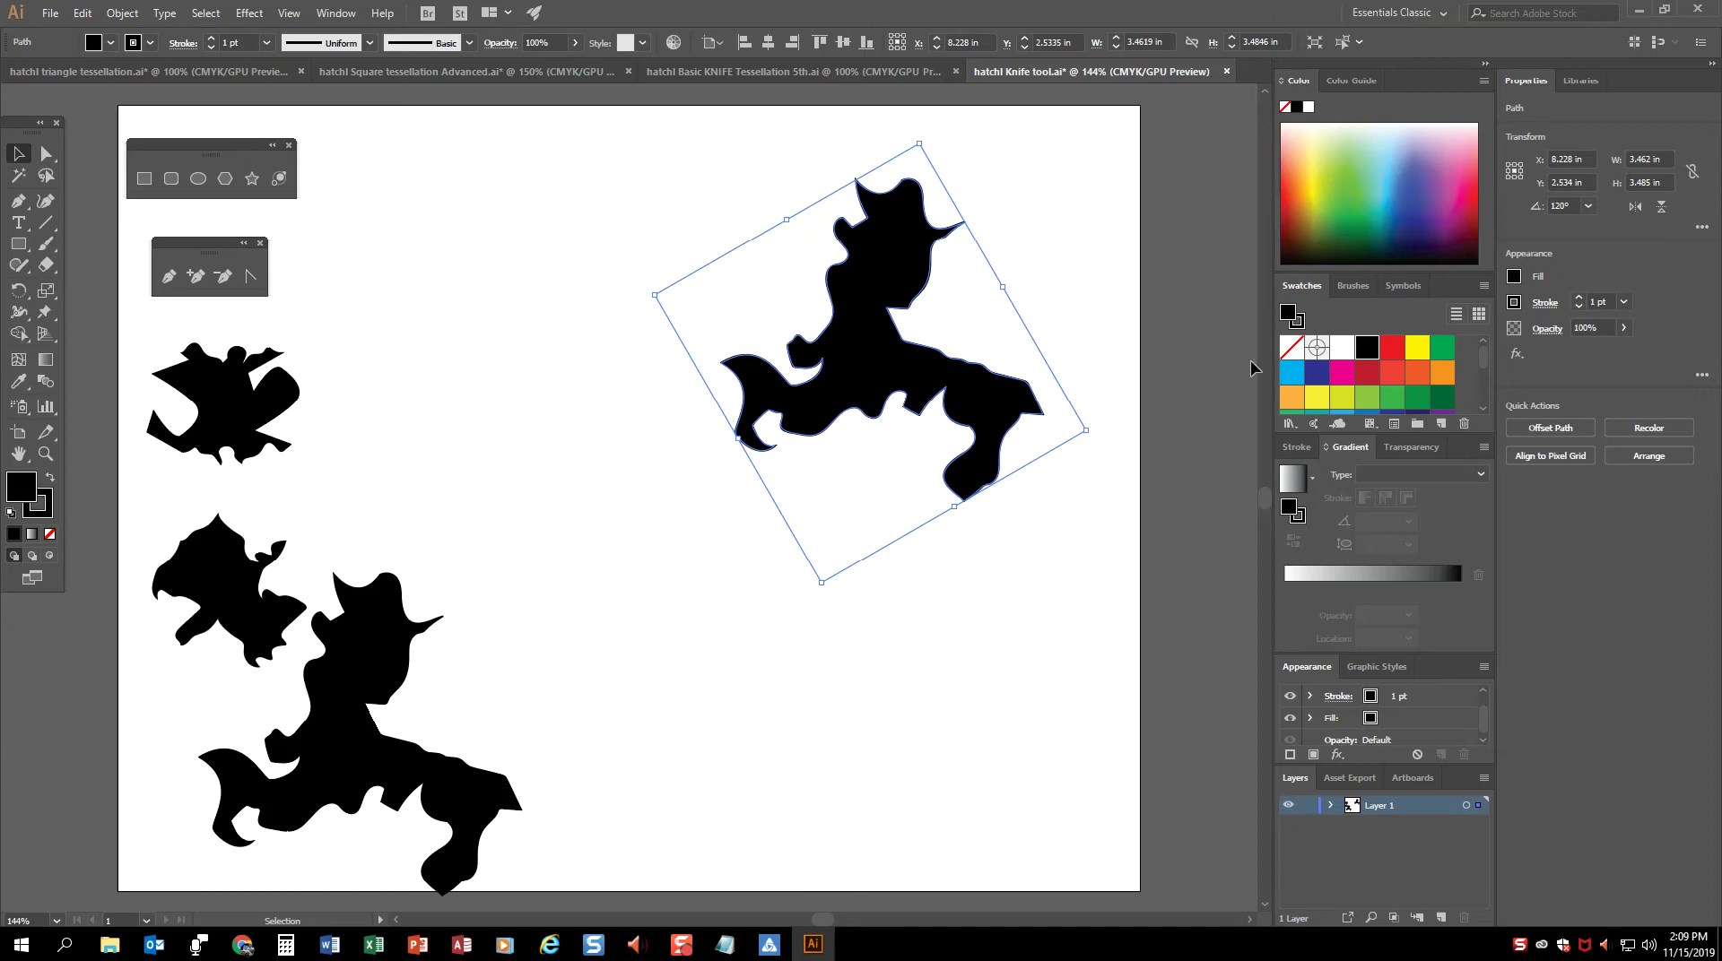
Step: Give the upper-right large shape default white fill and black stroke, then zoom in and centre it
key("d")
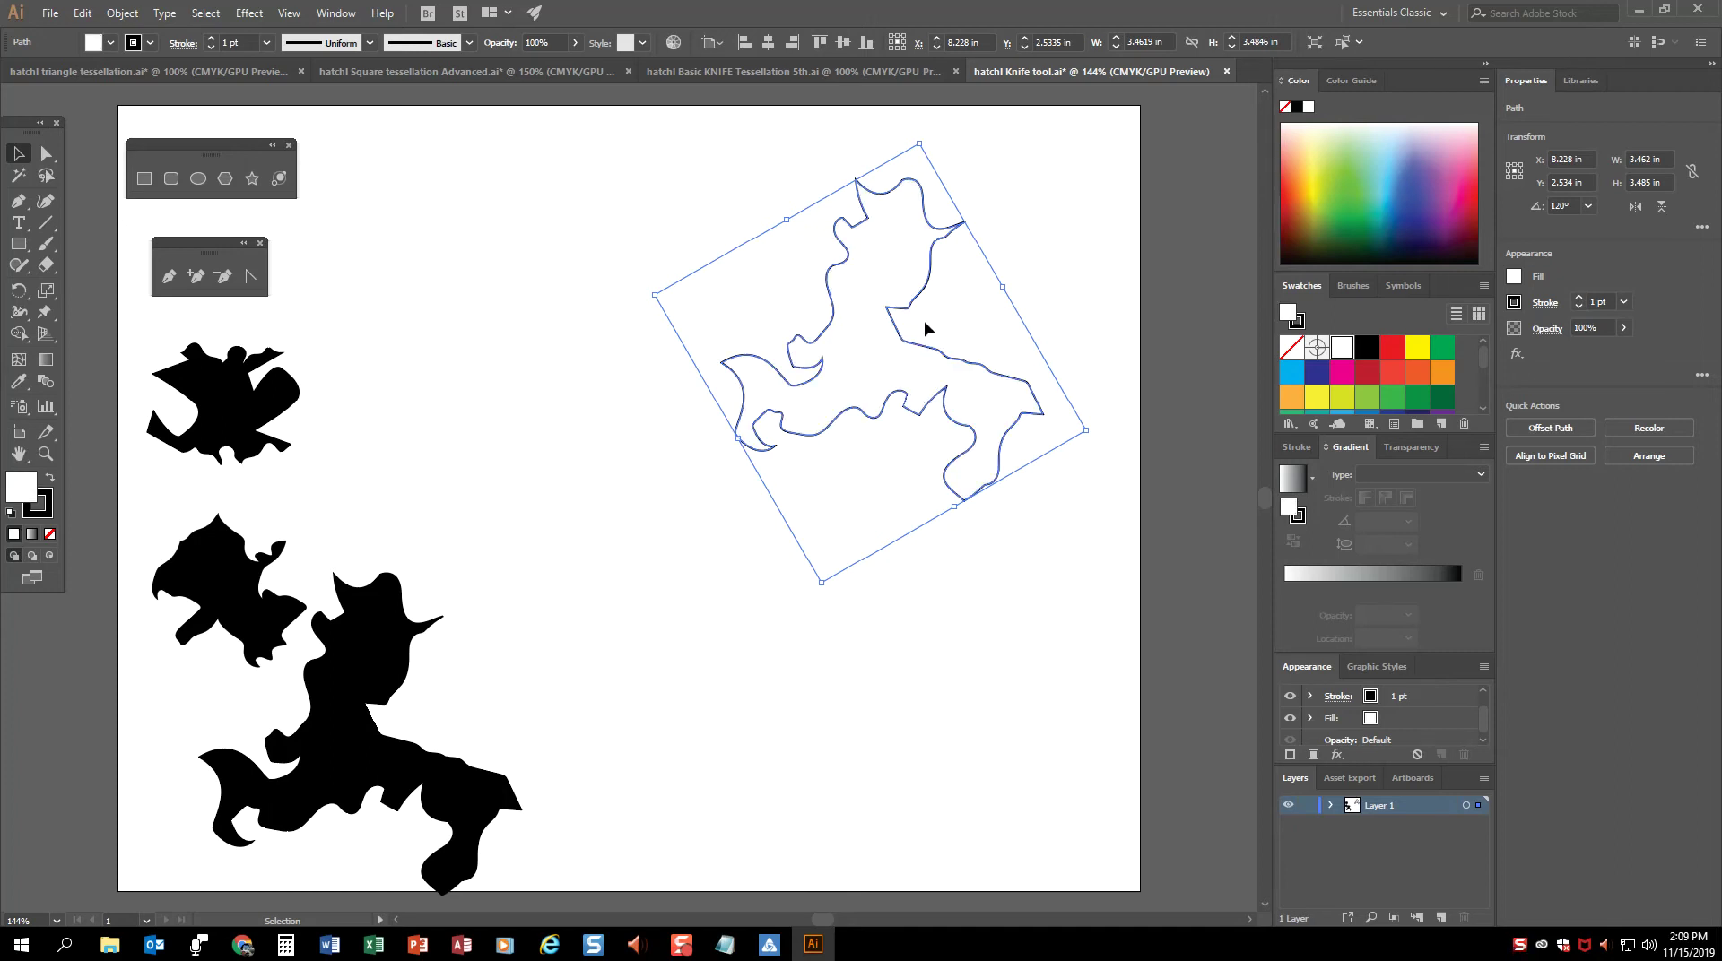
left_click(1063, 196)
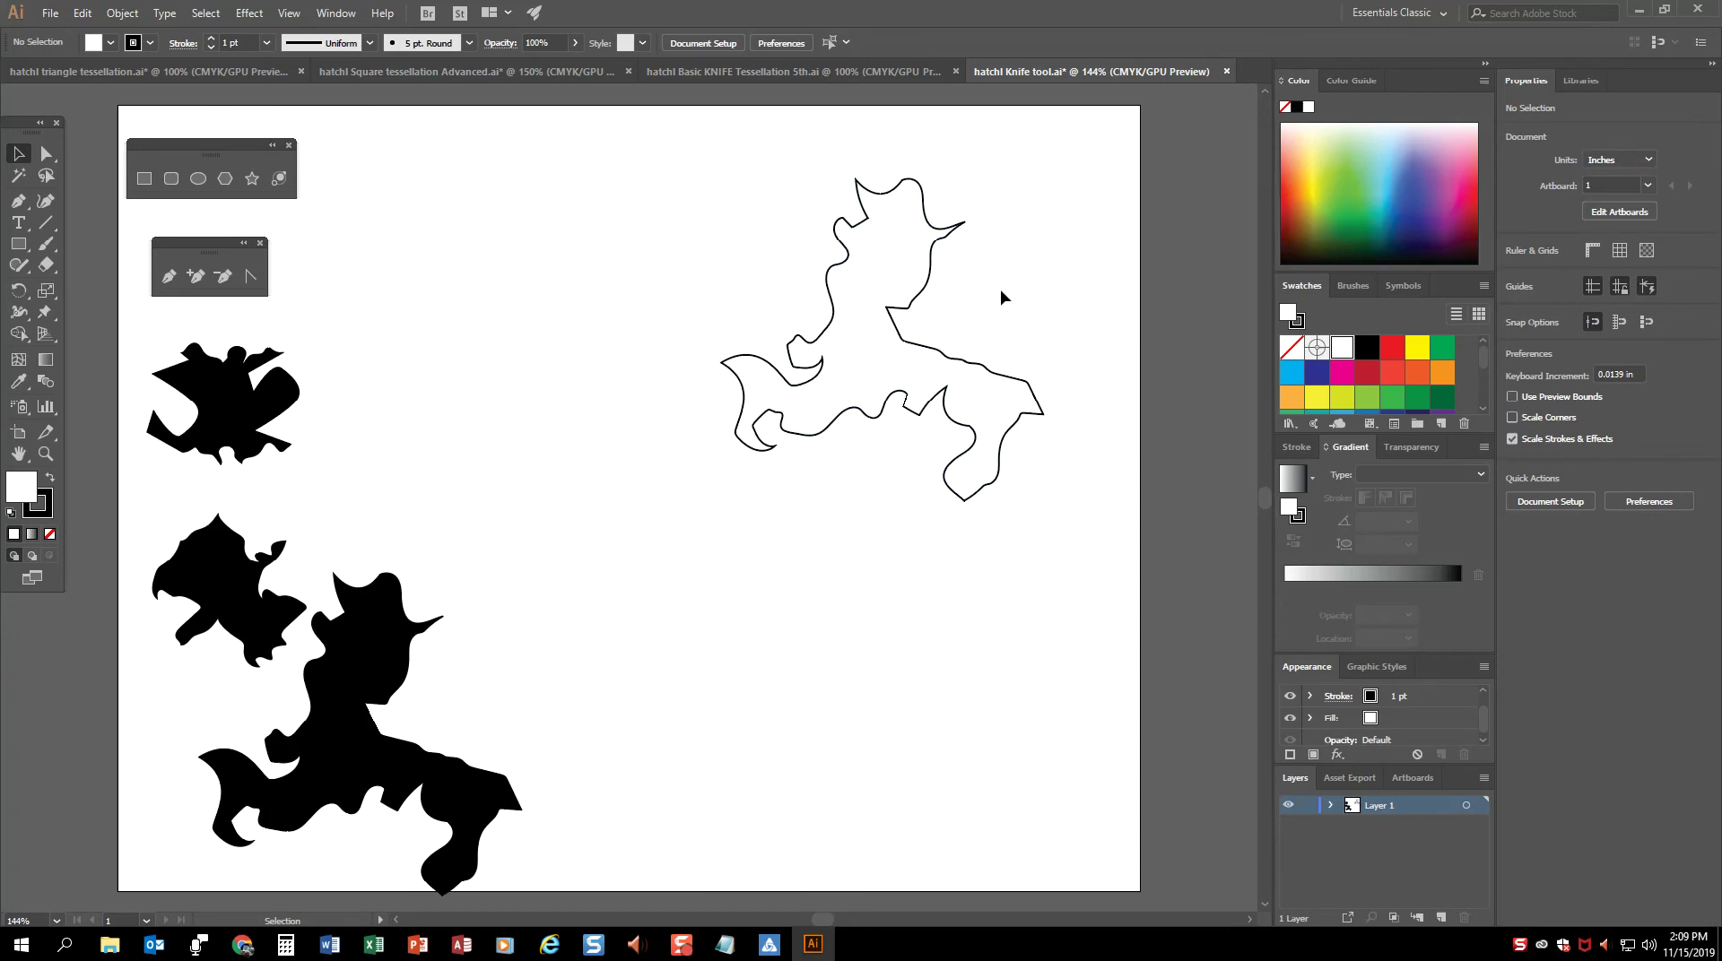
key("a")
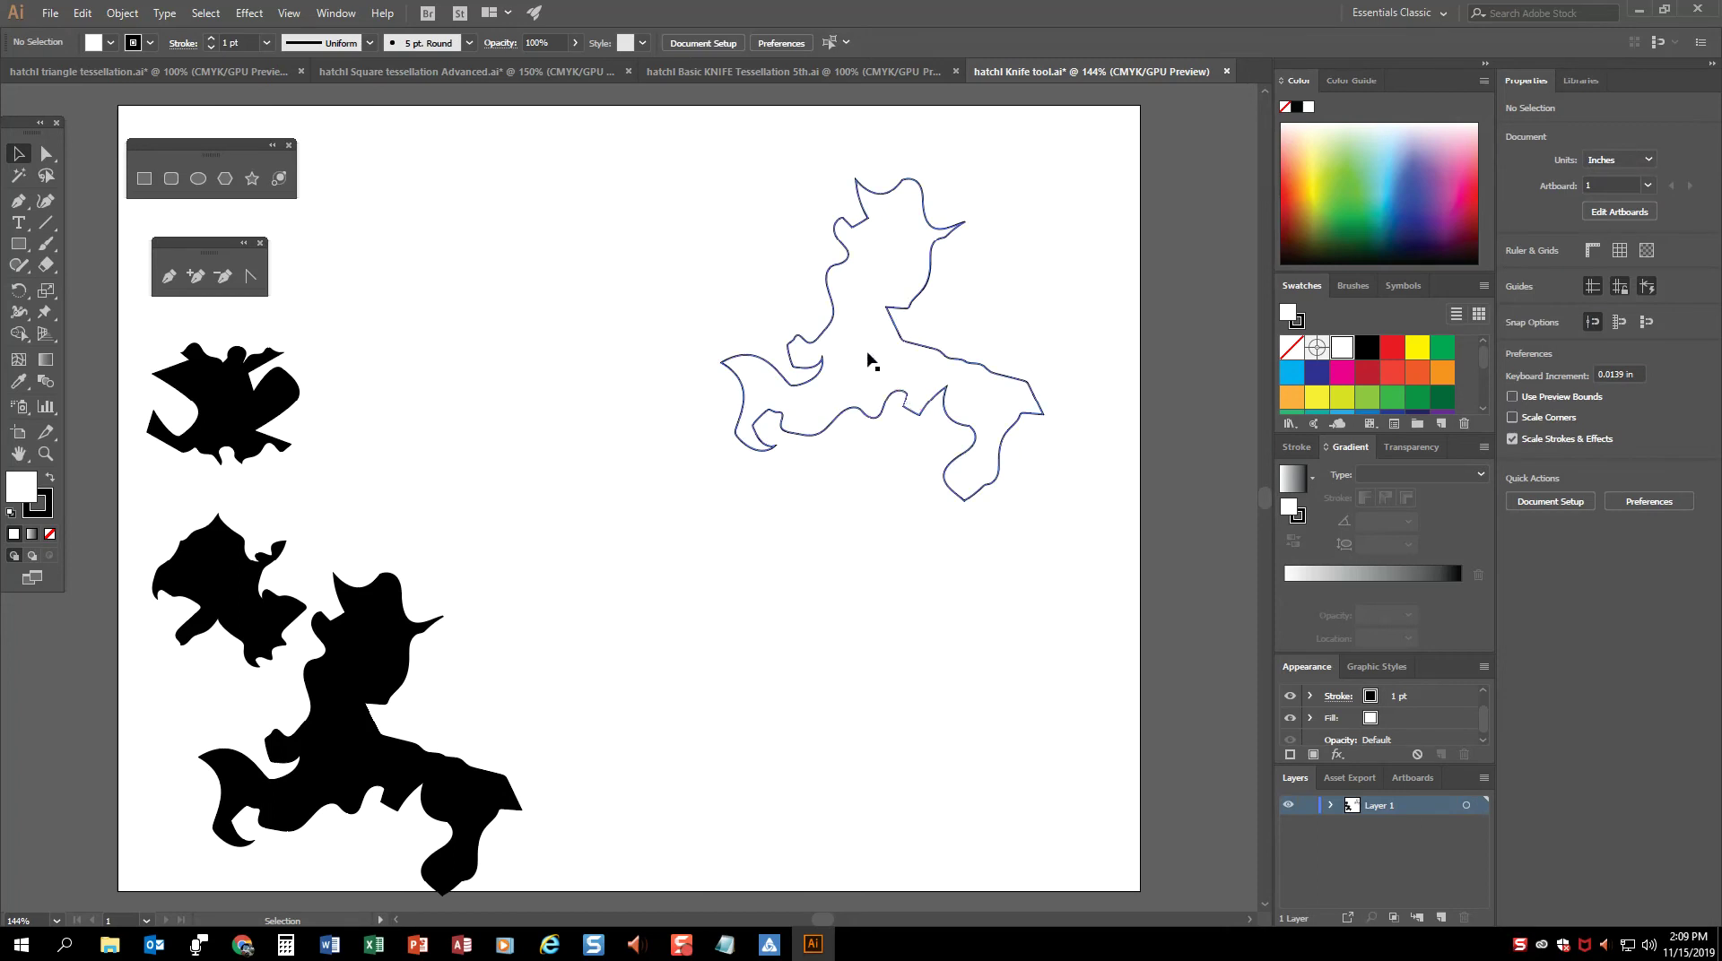
key("ctrl+equal")
key("ctrl+equal")
left_click_drag(992, 281, 858, 456)
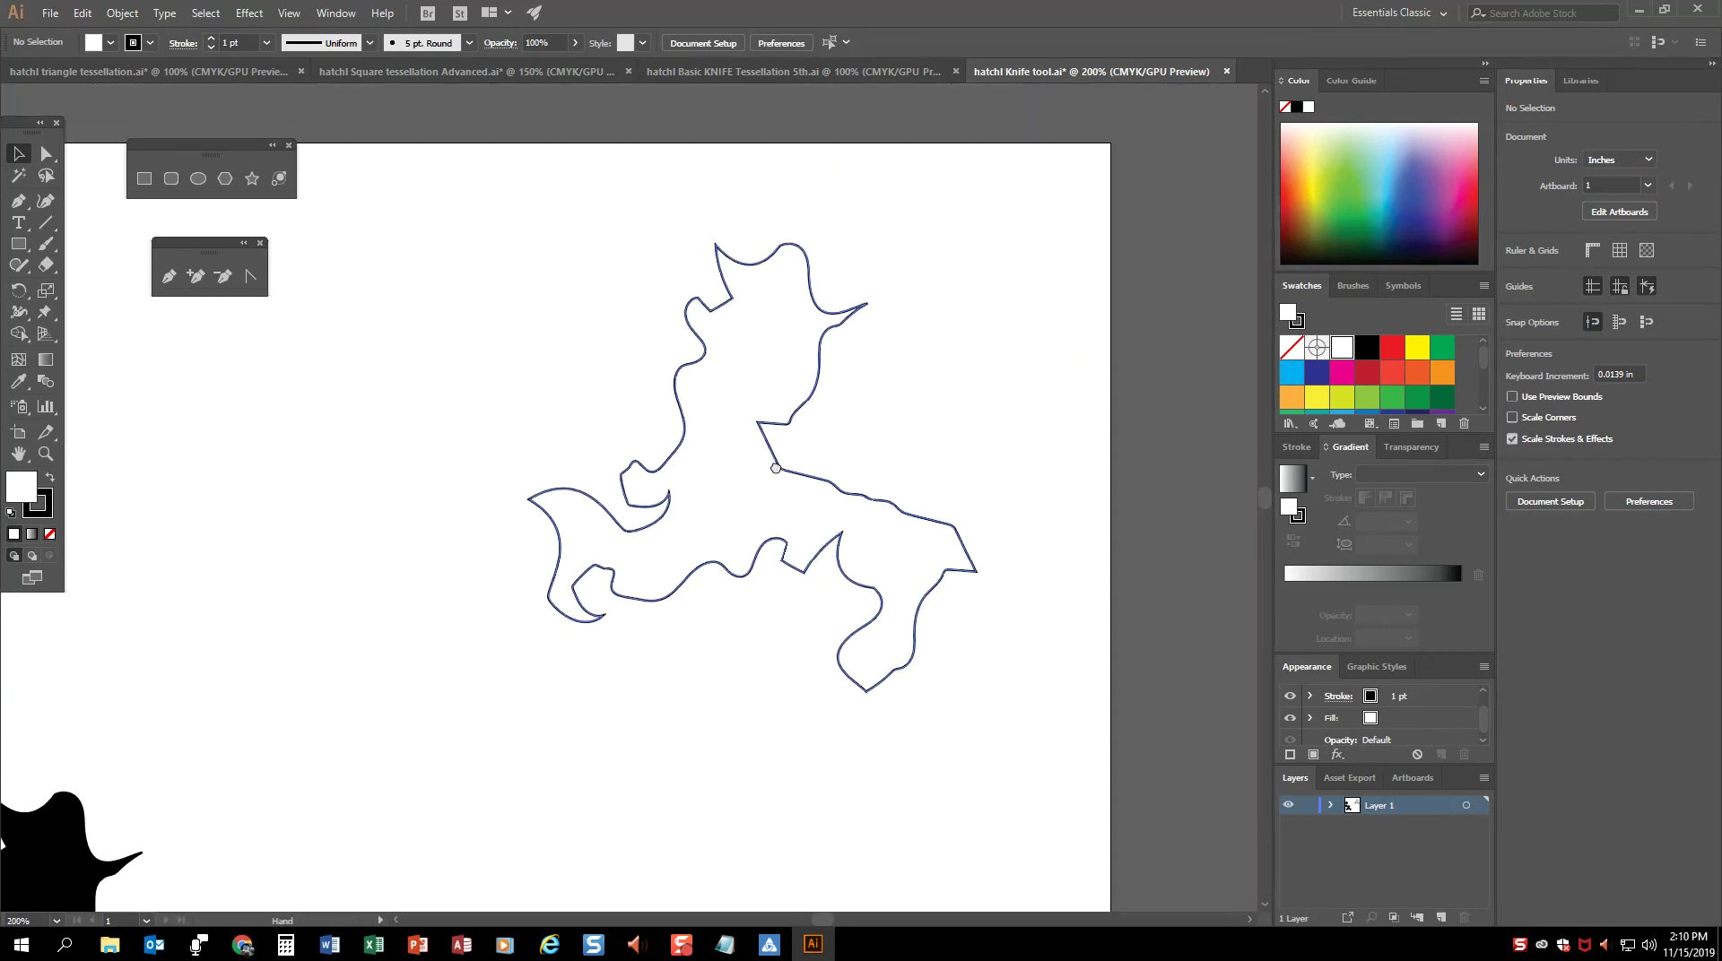
key("v")
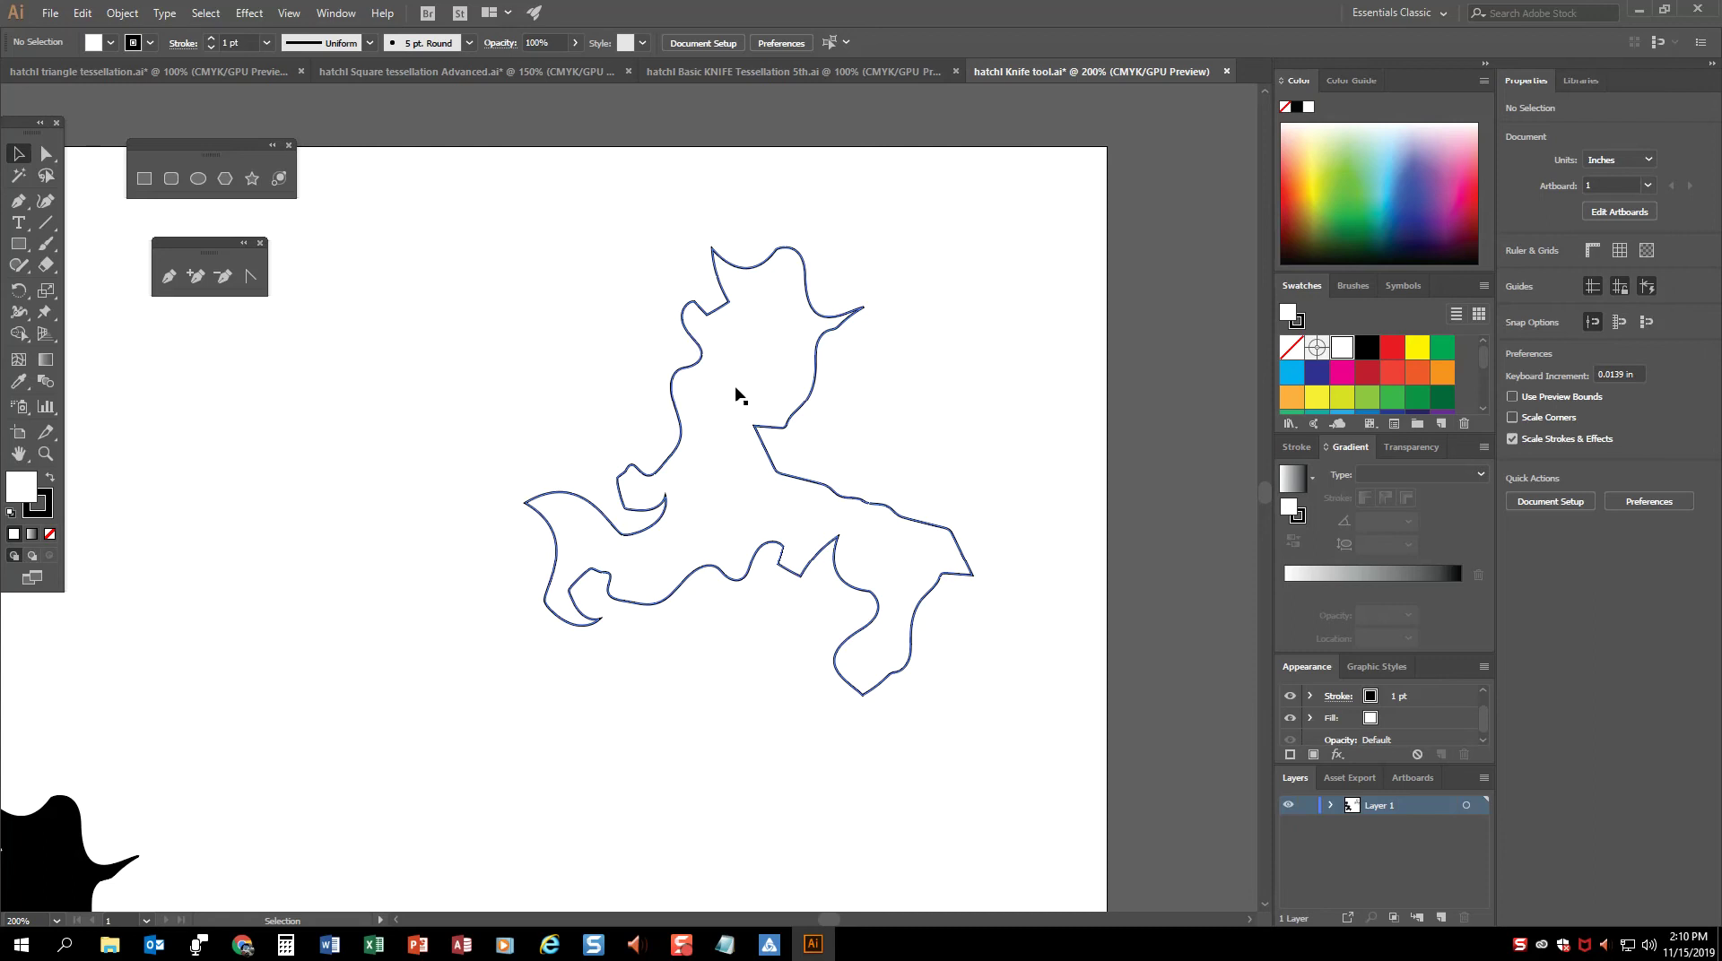
left_click(730, 348)
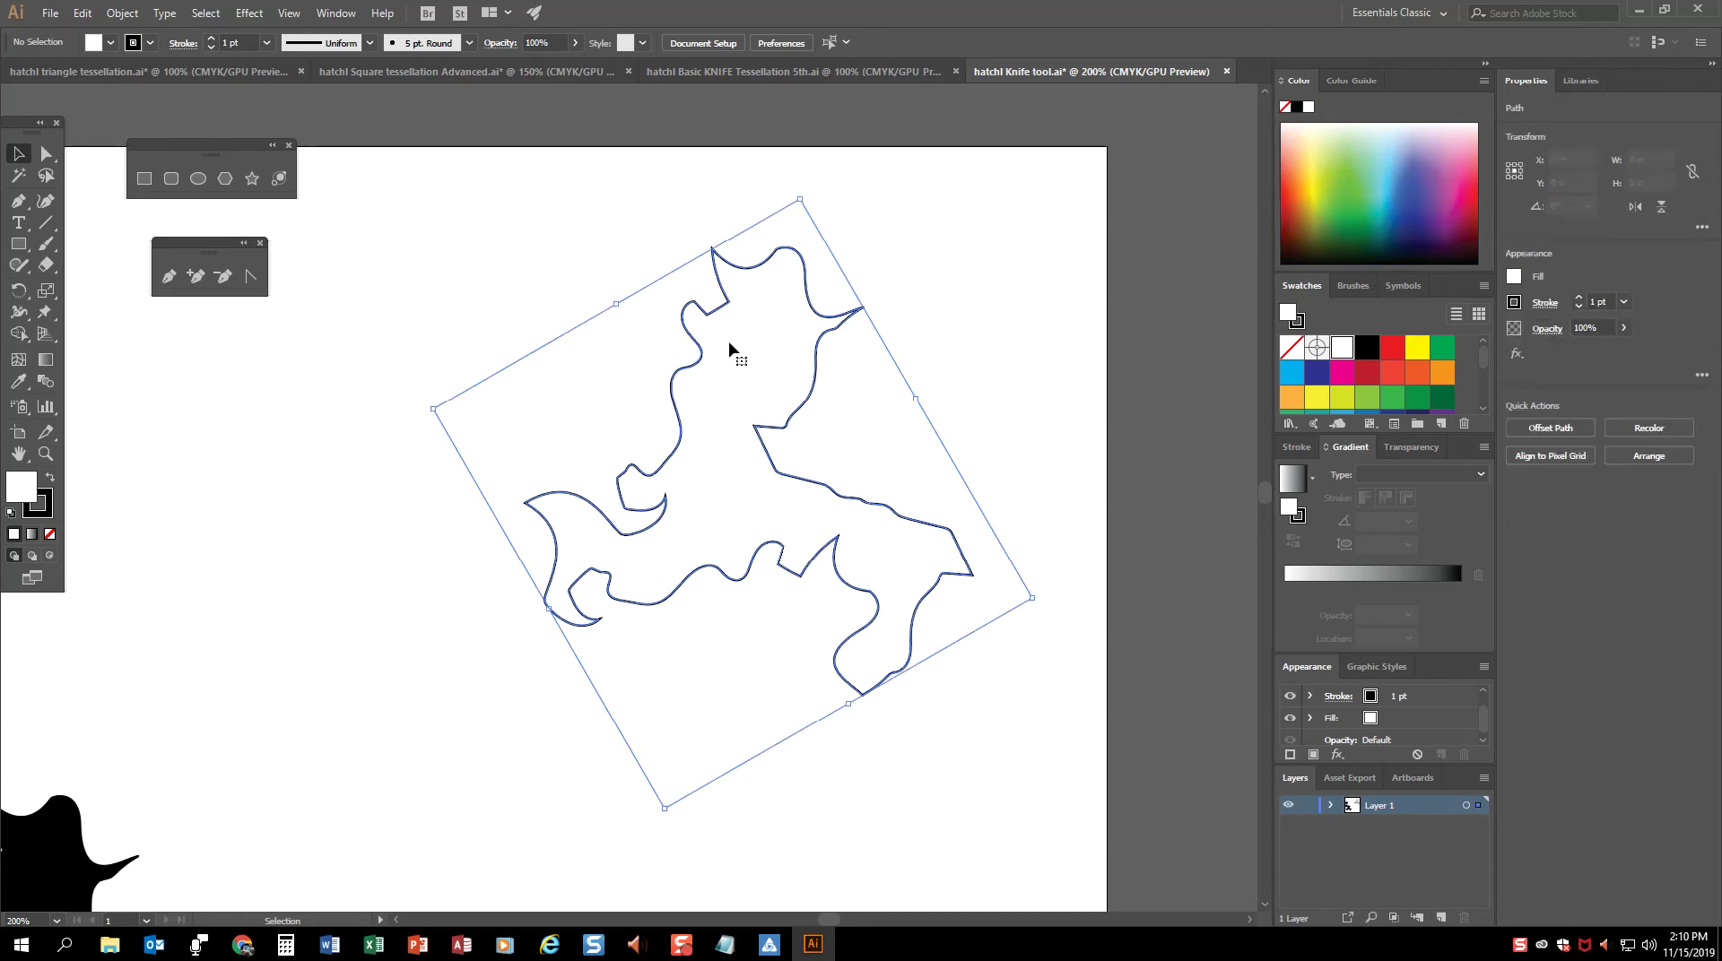
Step: Tear off the eraser/knife tool panel and Knife-cut the hat-and-head section through the neck
left_click(45, 270)
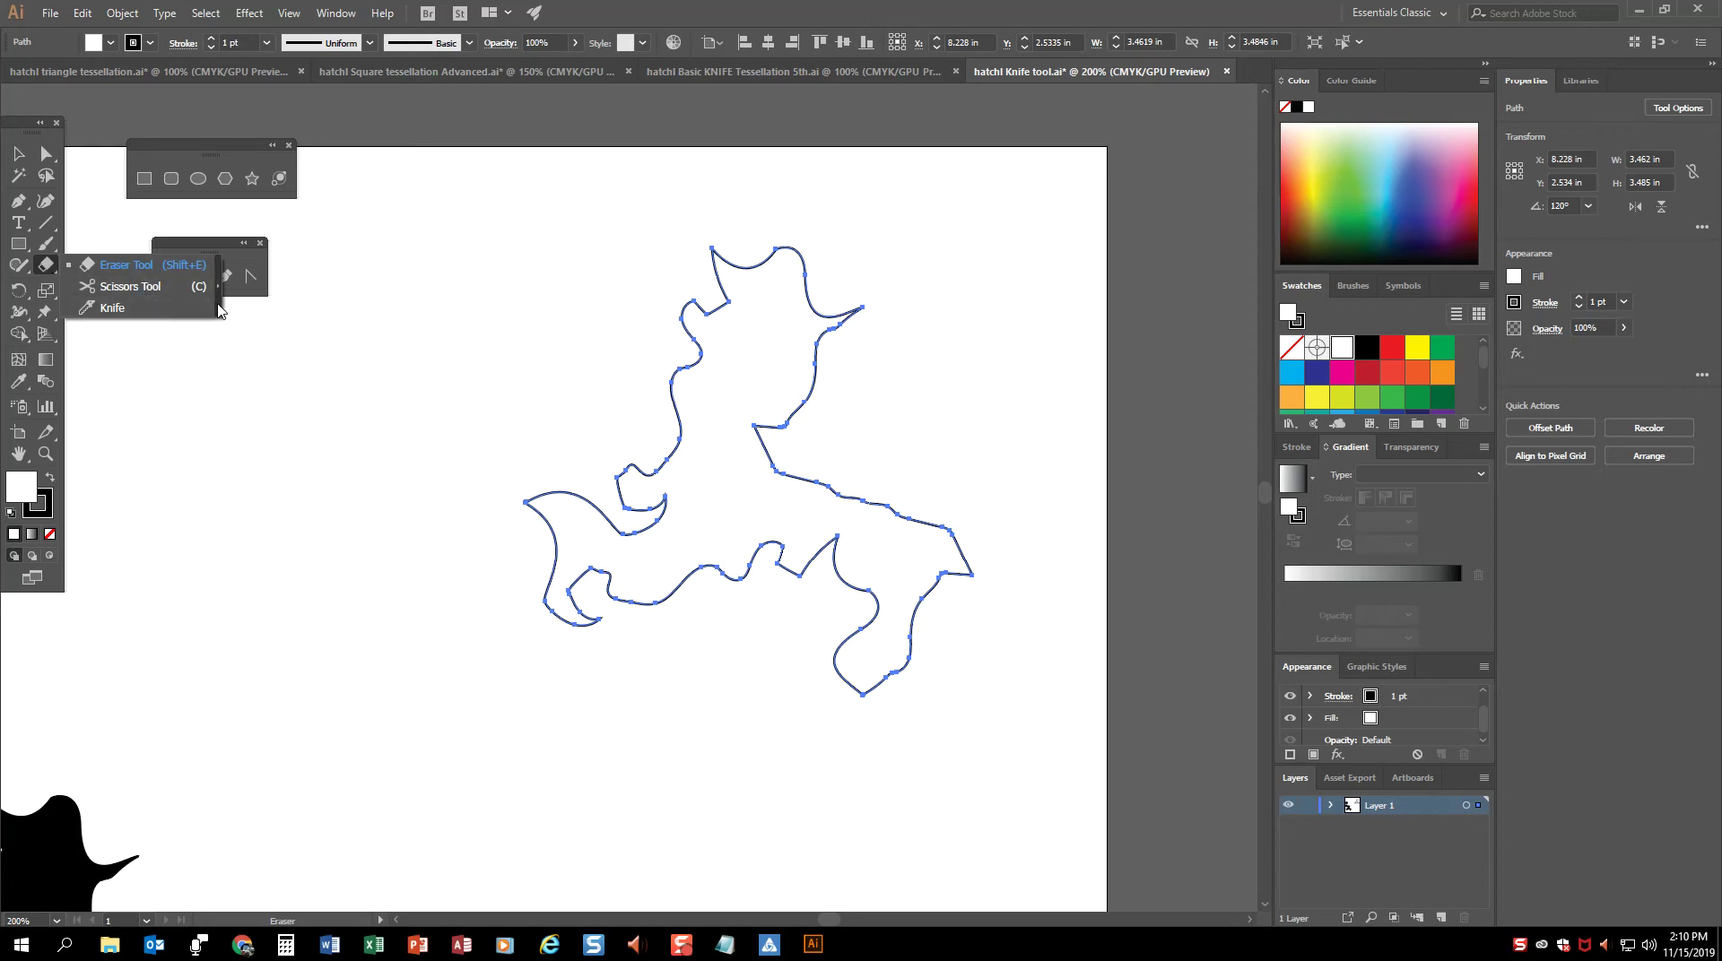
left_click(219, 309)
left_click_drag(112, 280, 492, 206)
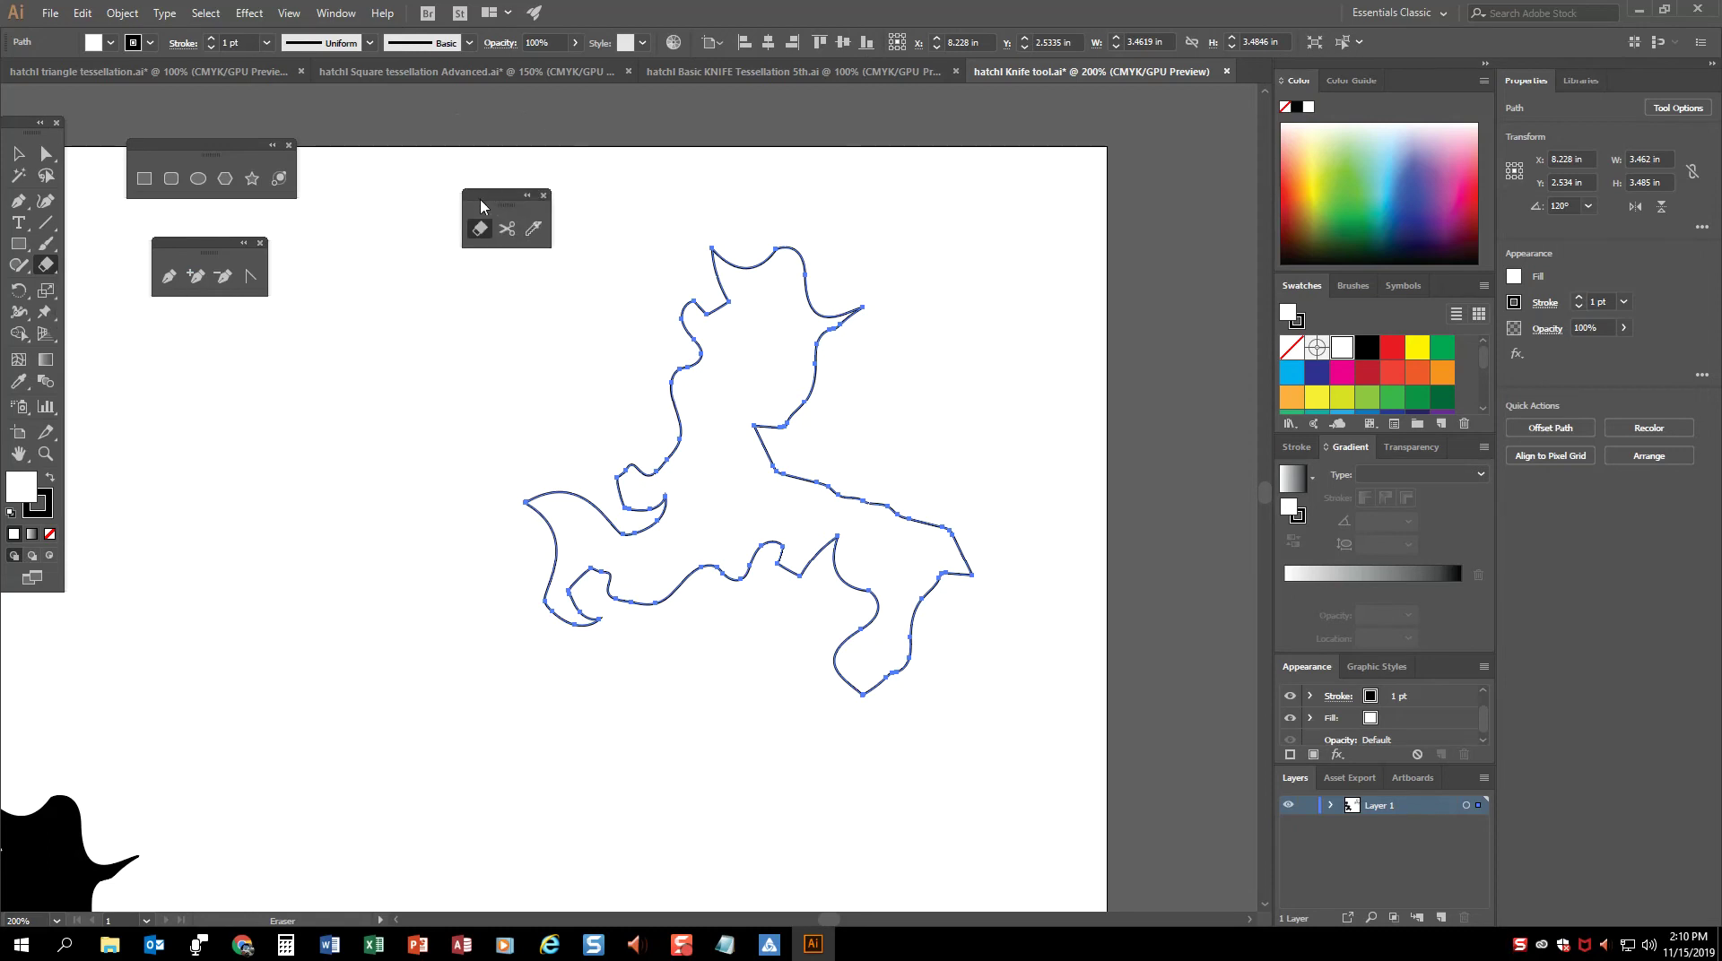
left_click(534, 230)
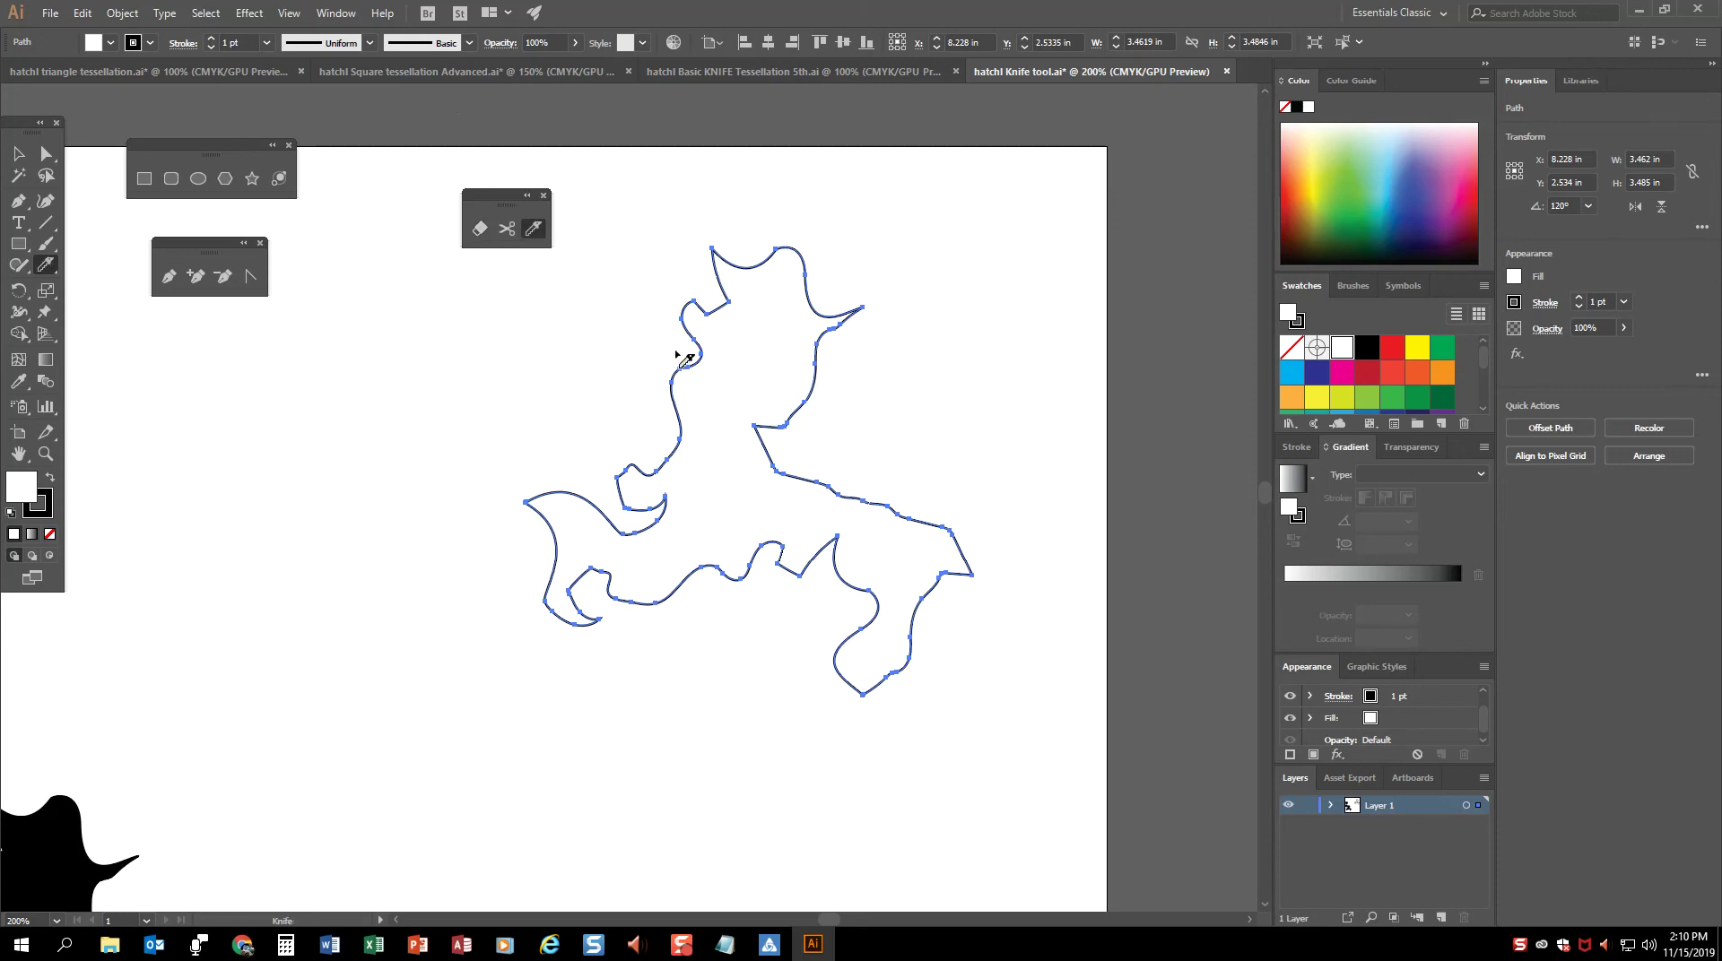
mouse_move(815, 441)
left_mouse_down()
mouse_move(757, 443)
mouse_move(691, 352)
left_mouse_up()
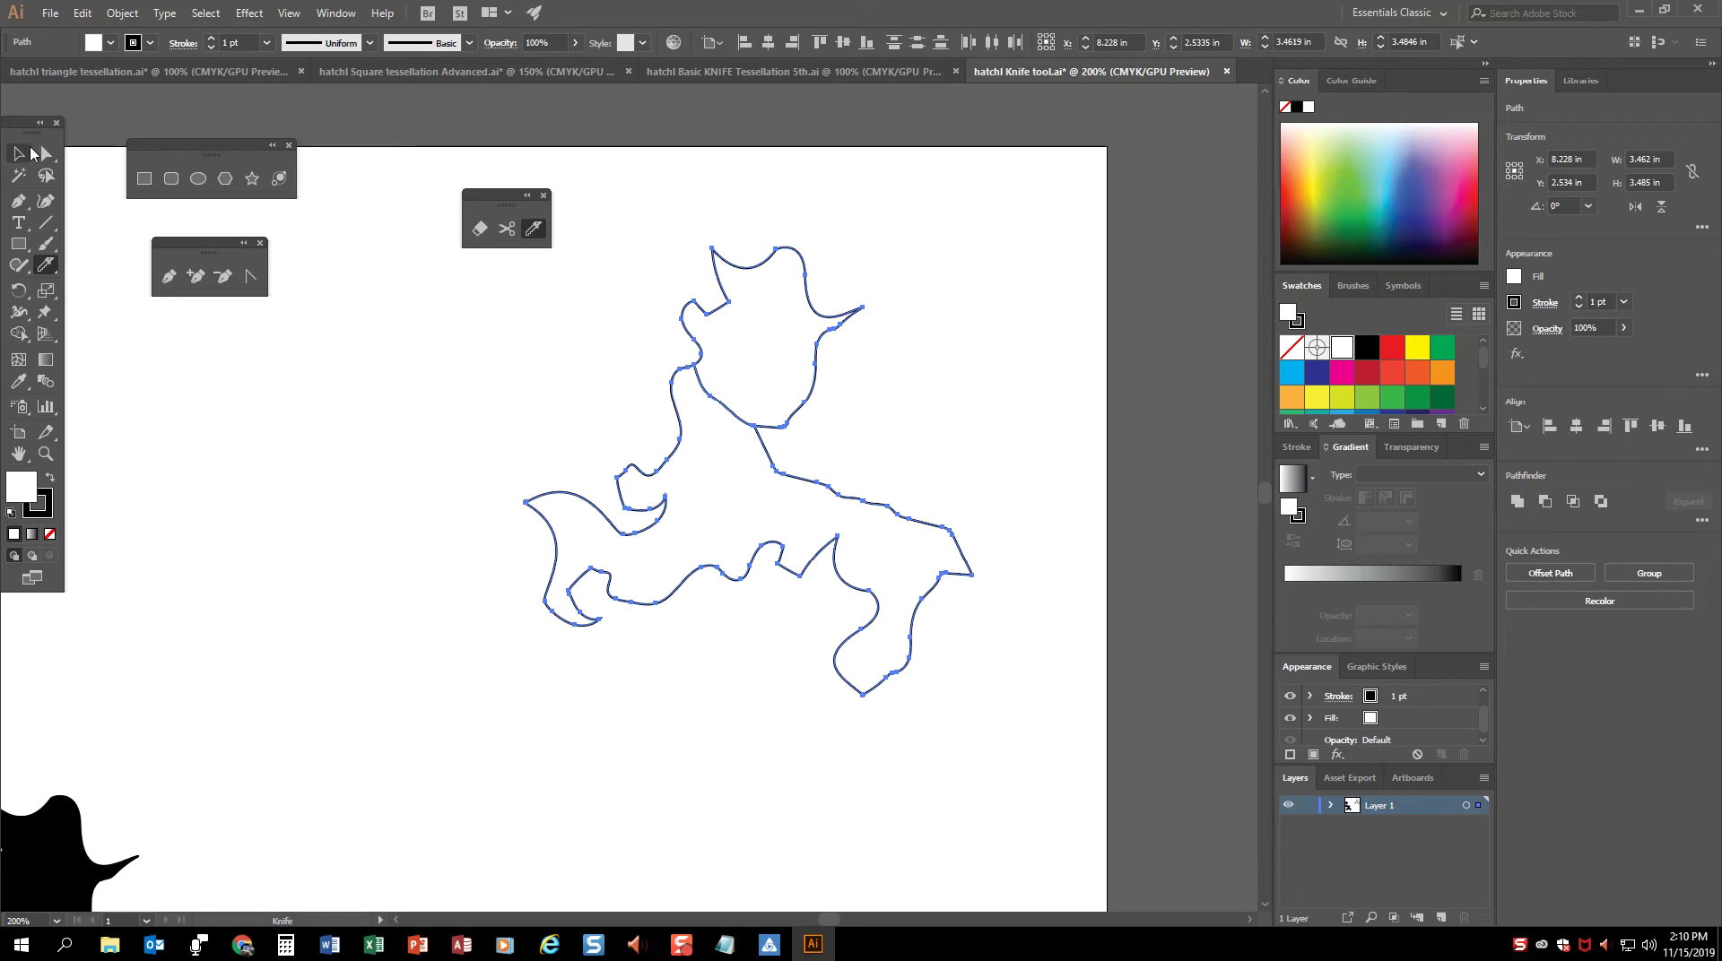
left_click(46, 153)
Step: Fill the upper hat piece yellow and the large lower piece orange
left_click(877, 312)
left_click(765, 363)
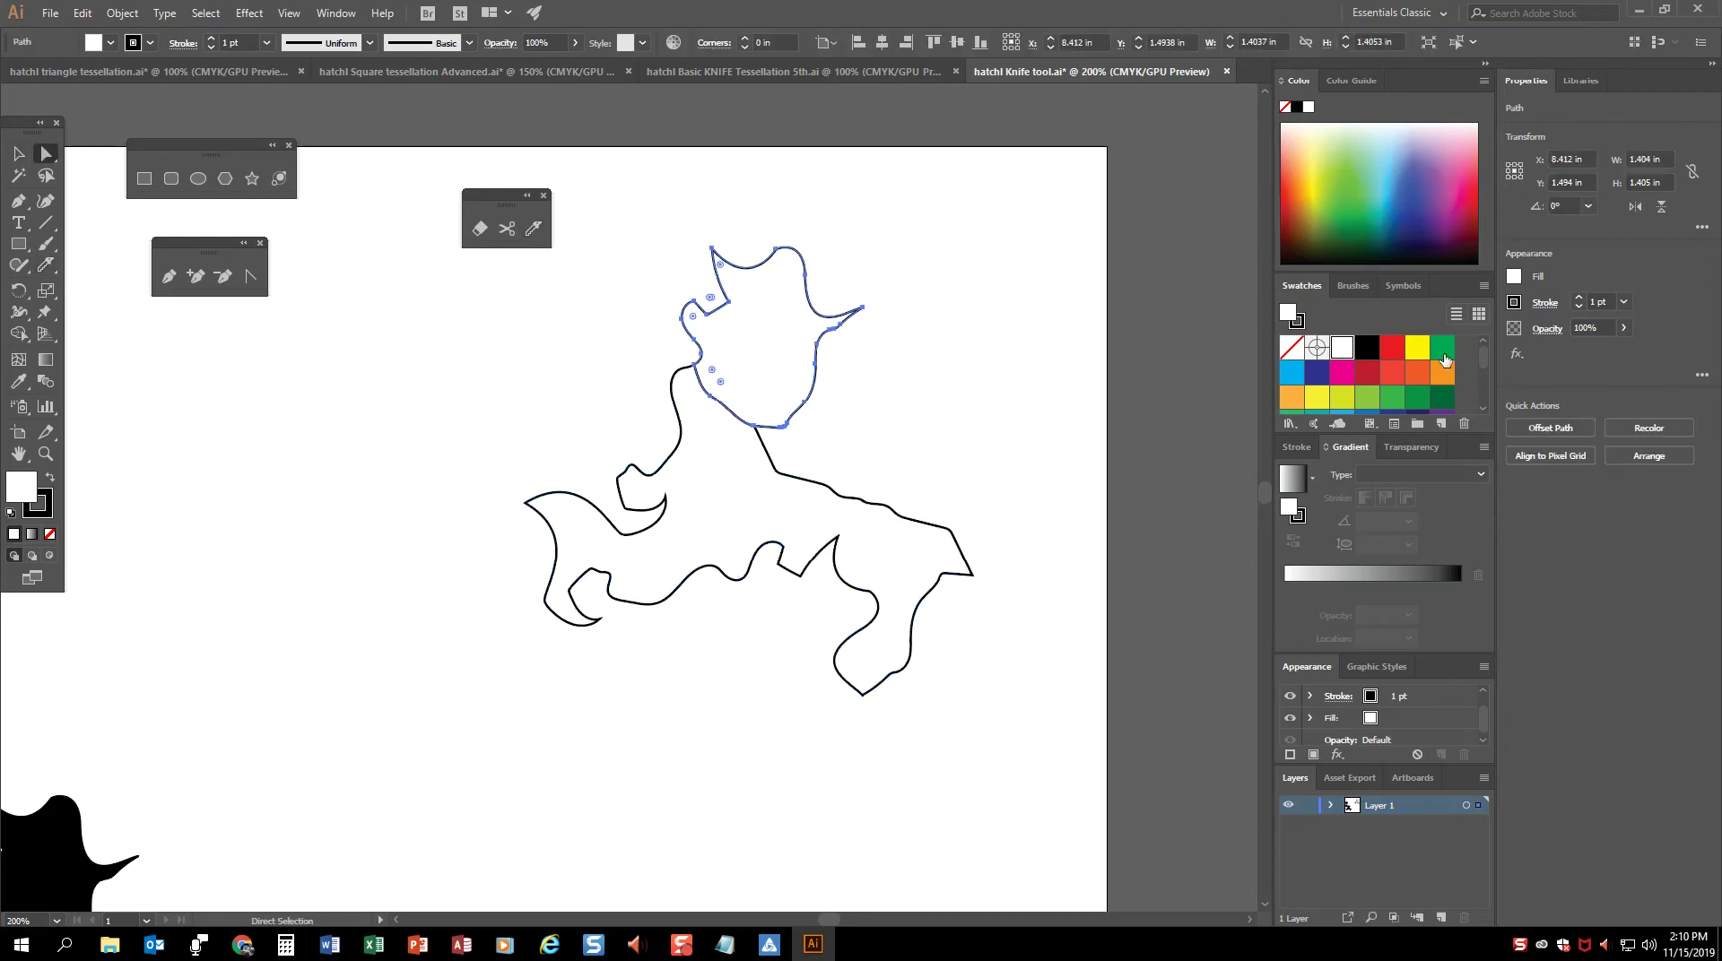
left_click(1415, 350)
left_click(762, 510)
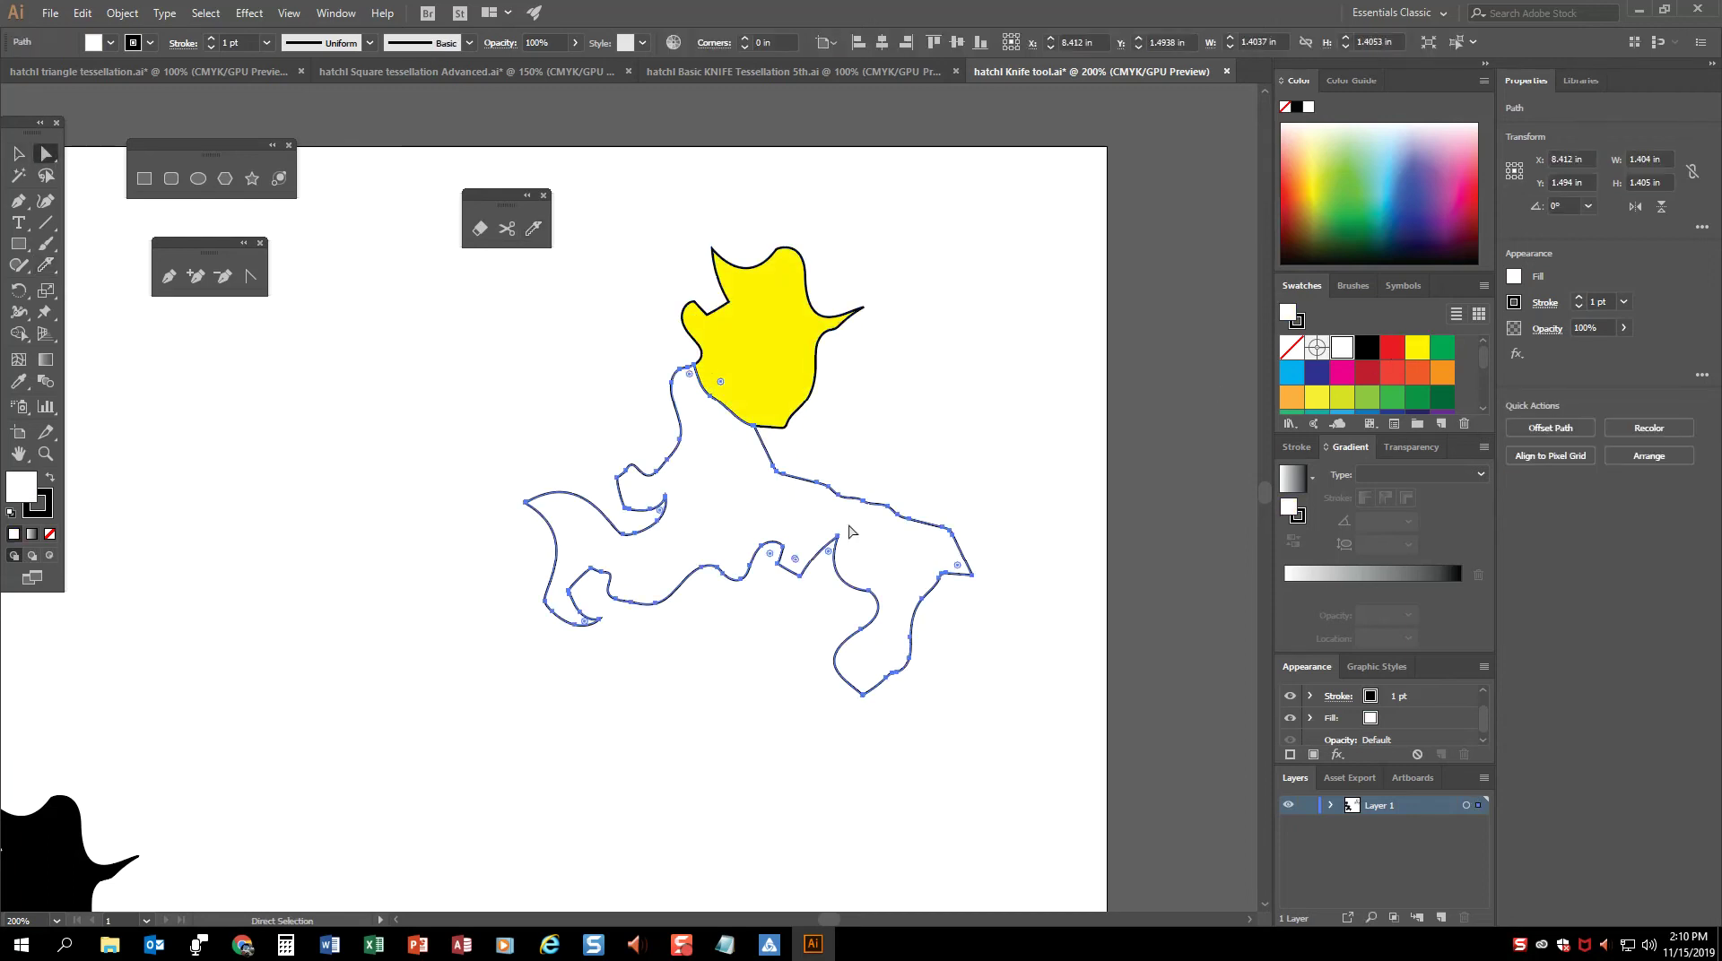
left_click(1442, 372)
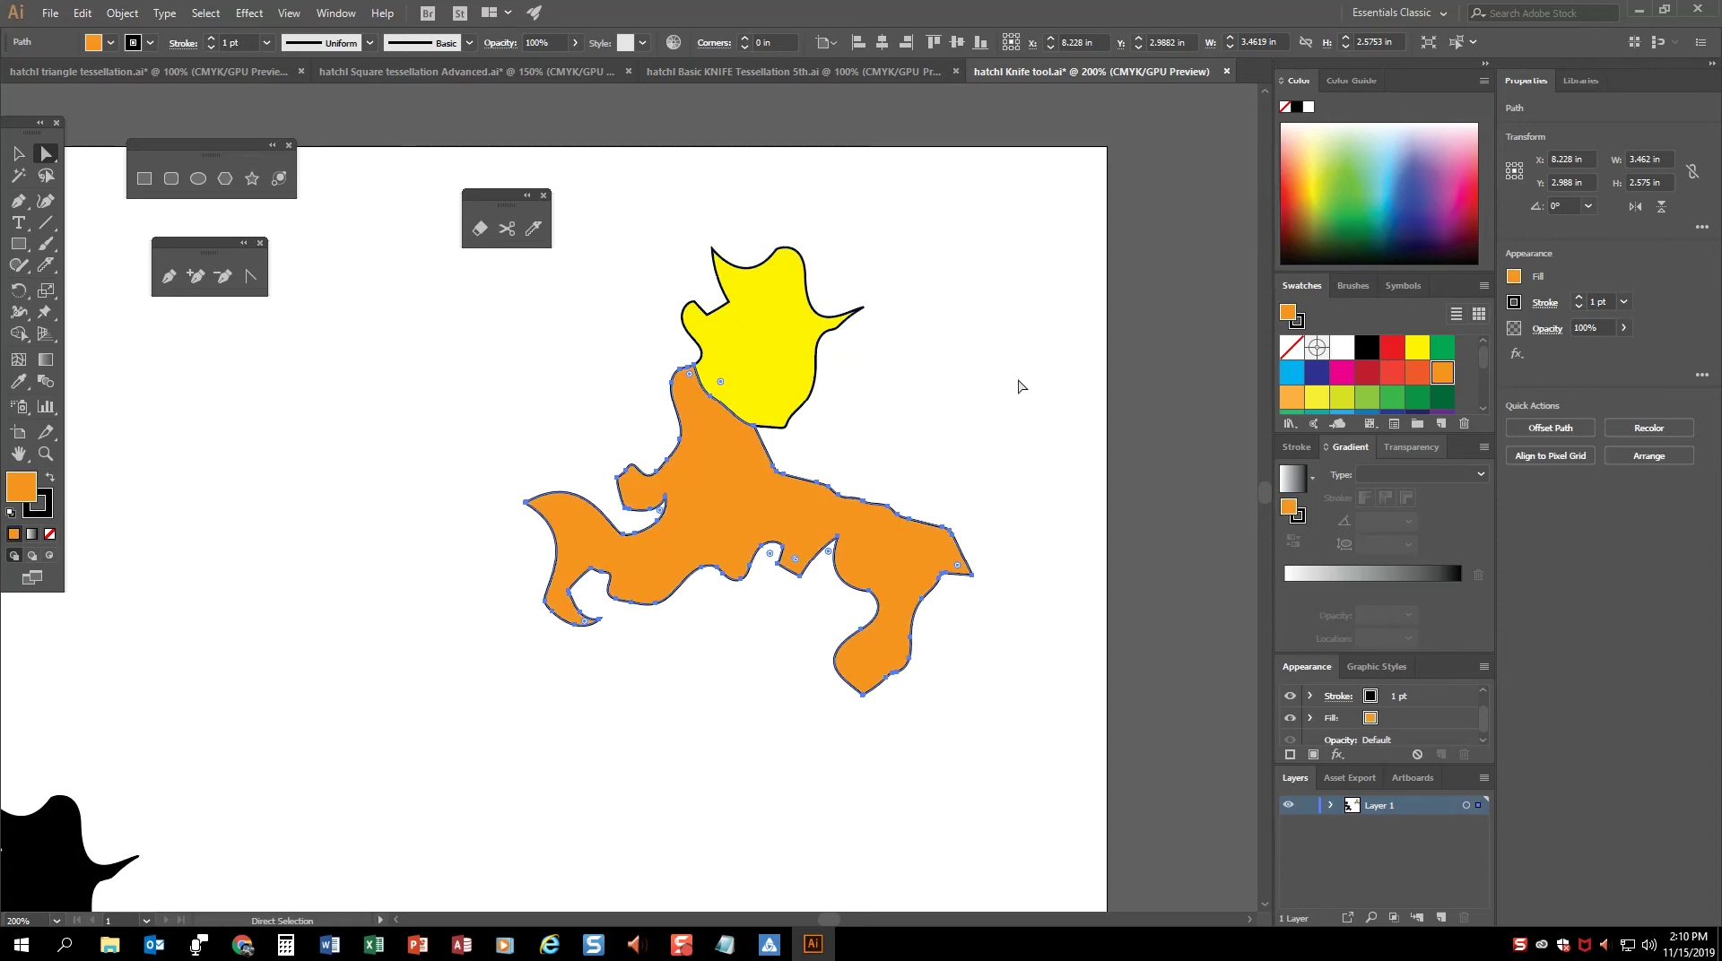
Step: Knife-cut a face piece off the yellow hat and fill it tan
left_click(759, 350)
left_click(533, 230)
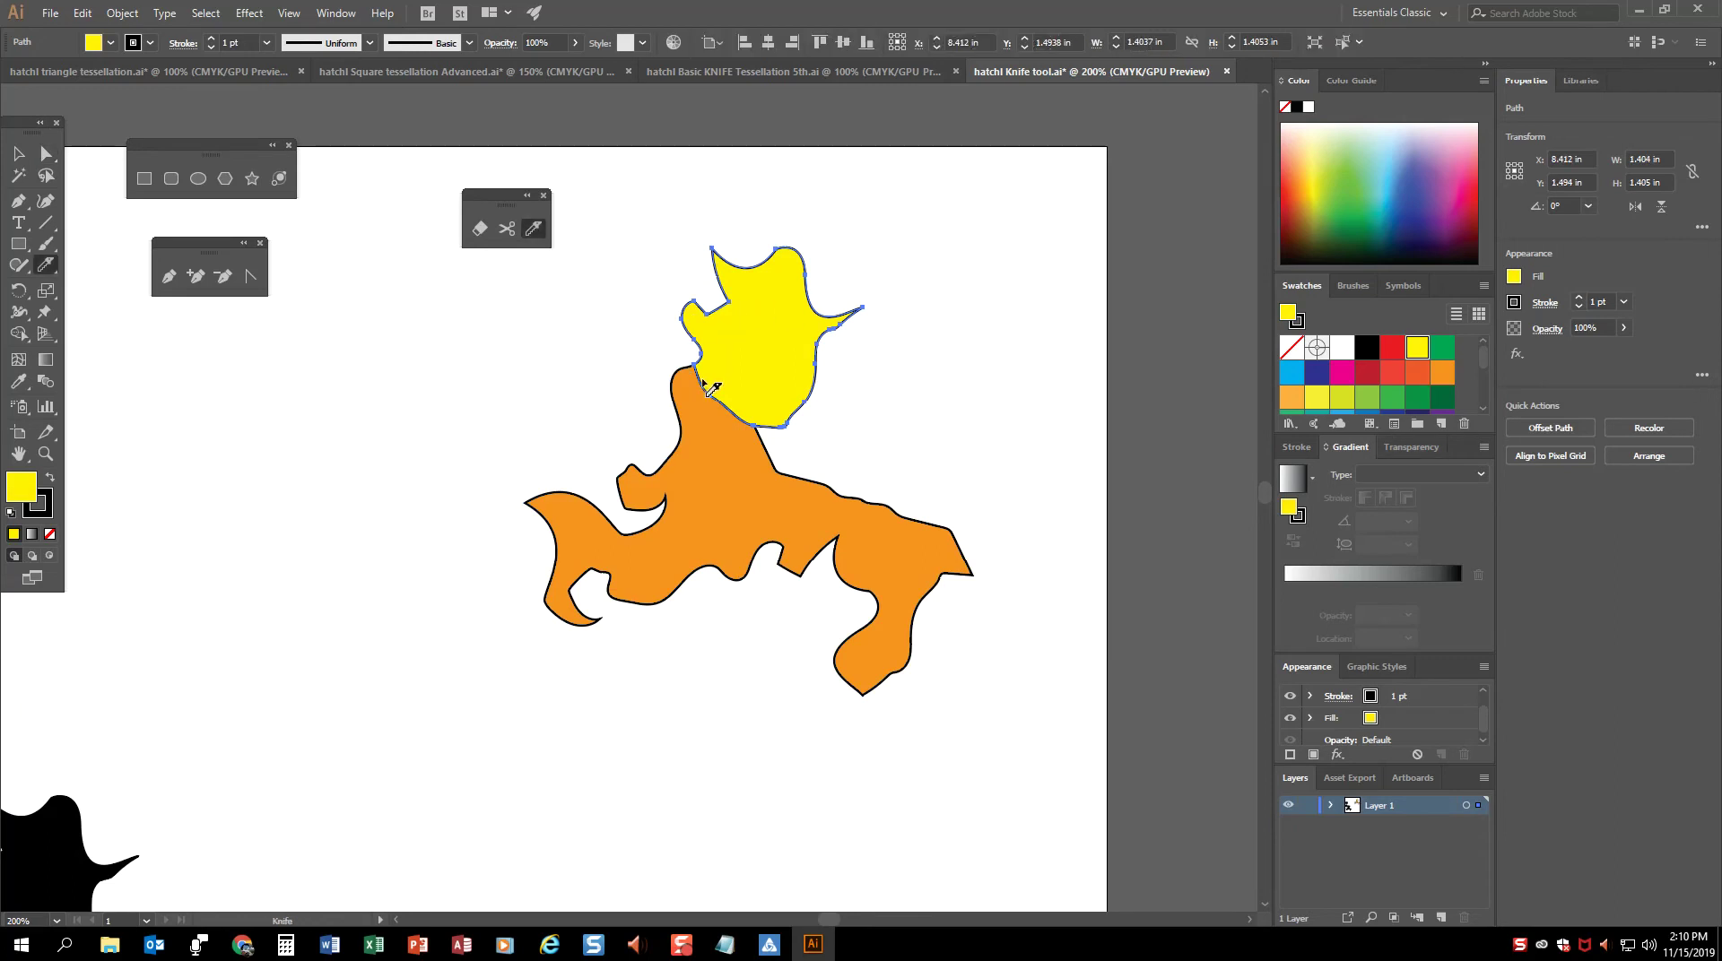
mouse_move(709, 310)
left_mouse_down()
mouse_move(720, 348)
mouse_move(756, 305)
mouse_move(806, 340)
mouse_move(957, 329)
left_mouse_up()
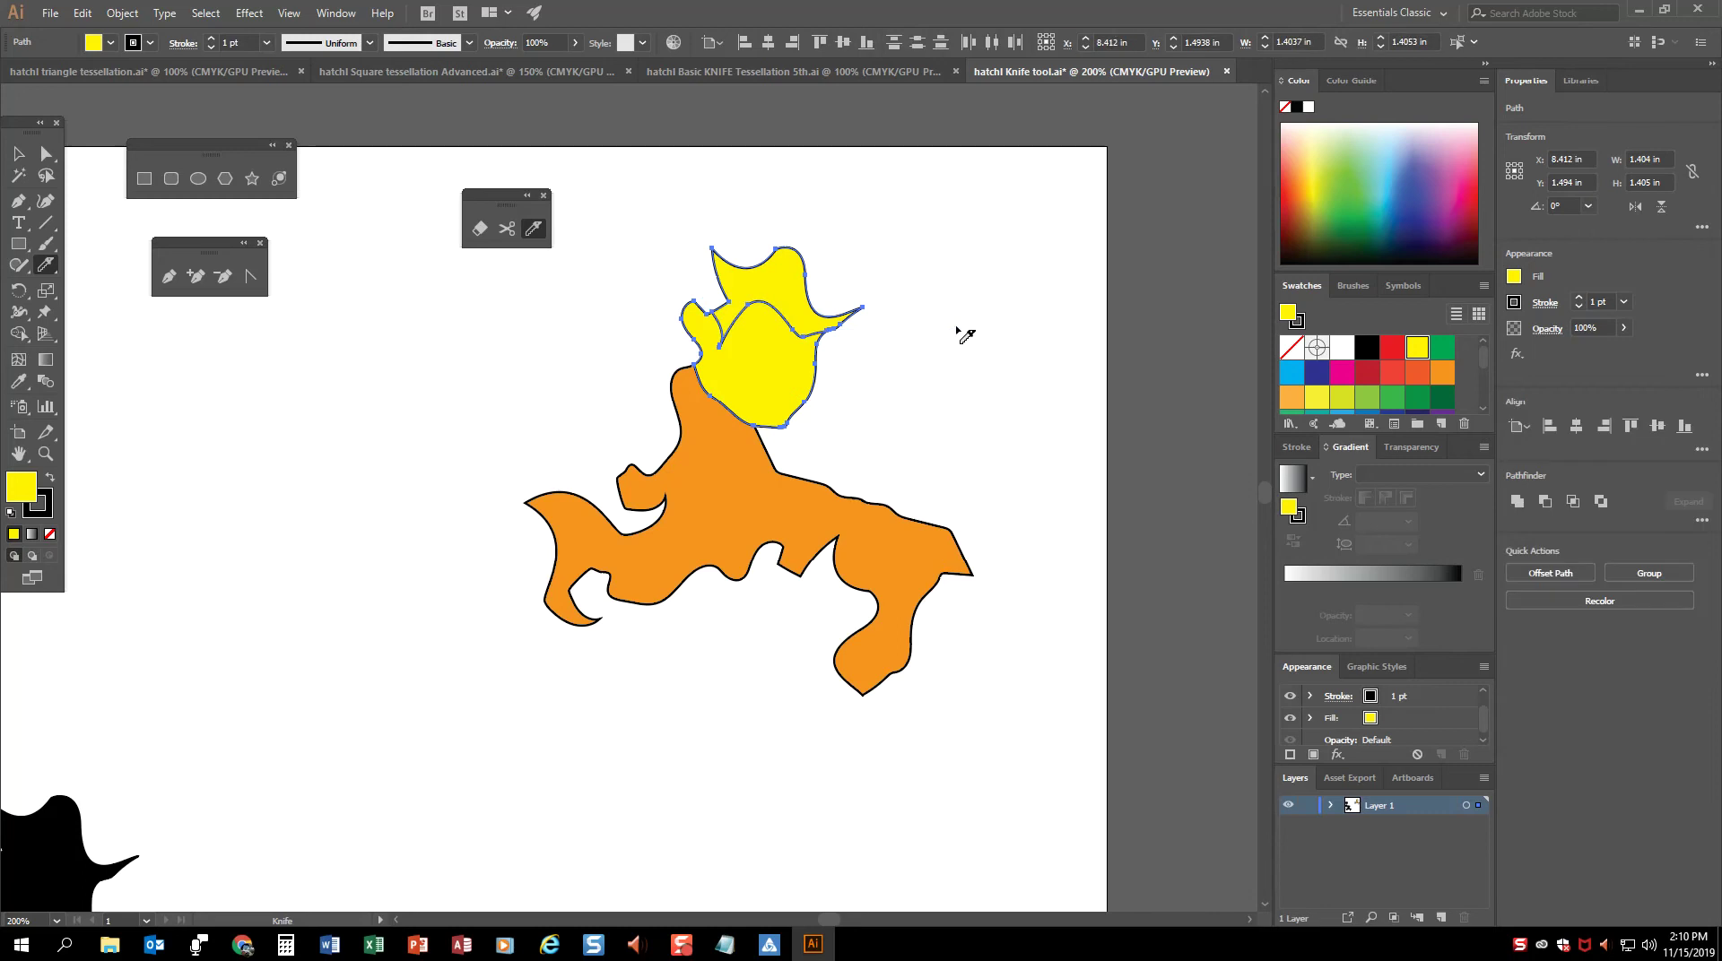
left_click(48, 155)
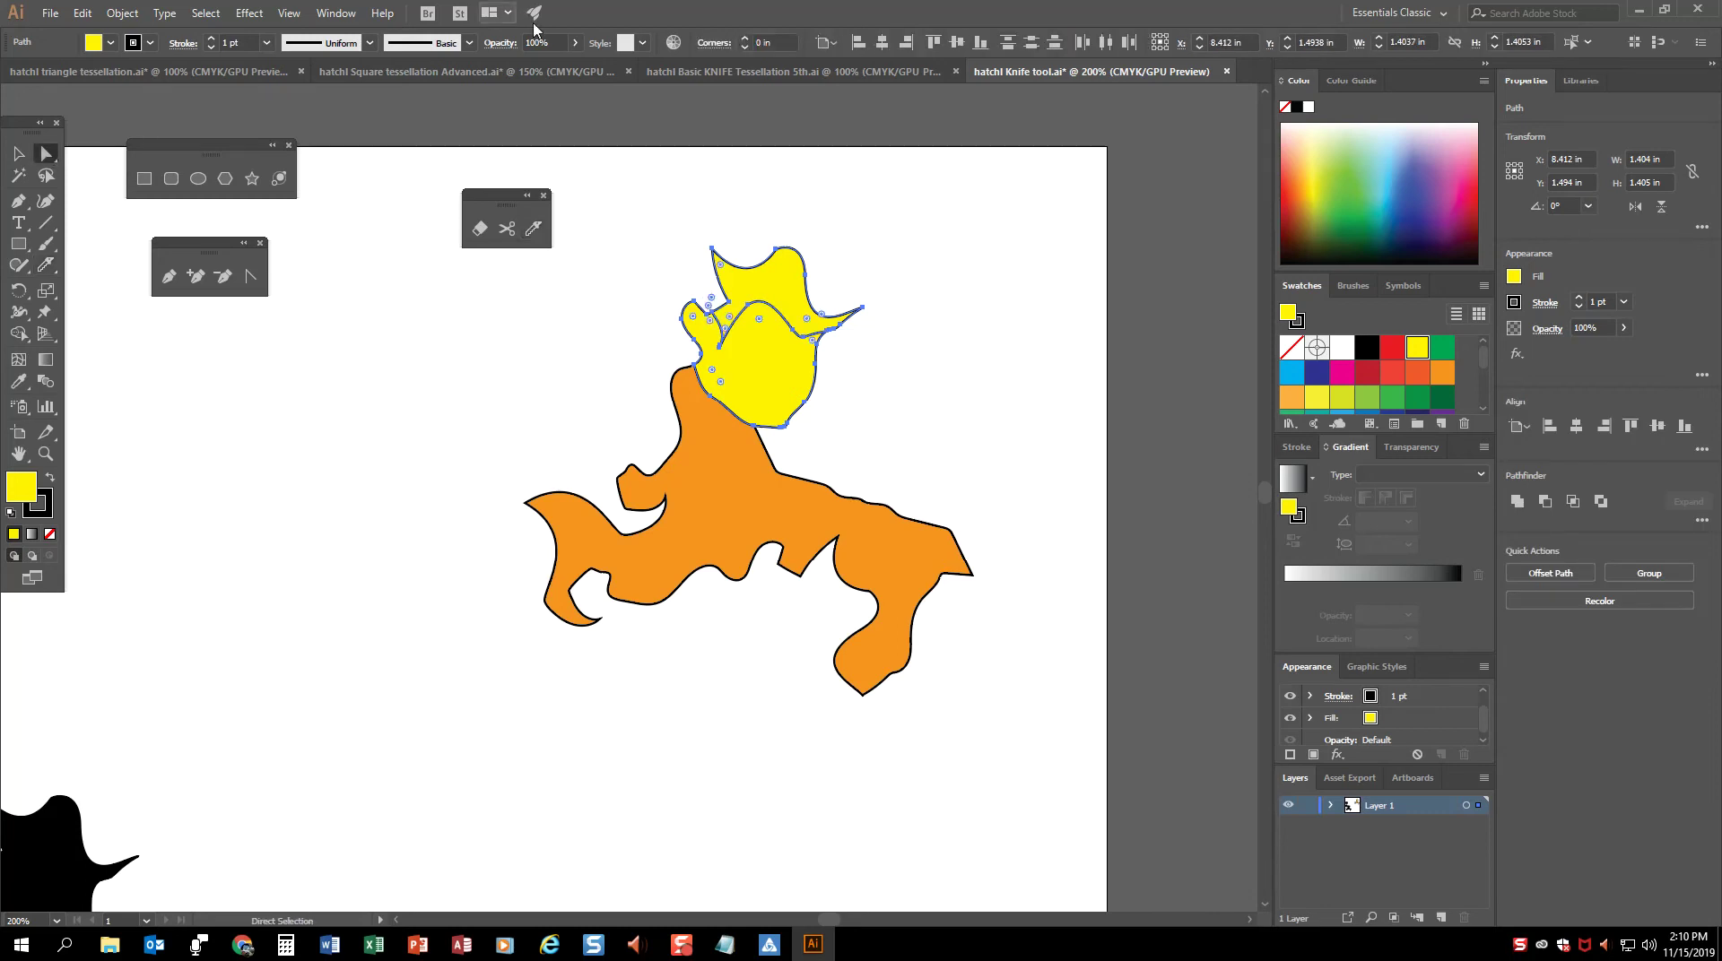
left_click(877, 358)
left_click(784, 397)
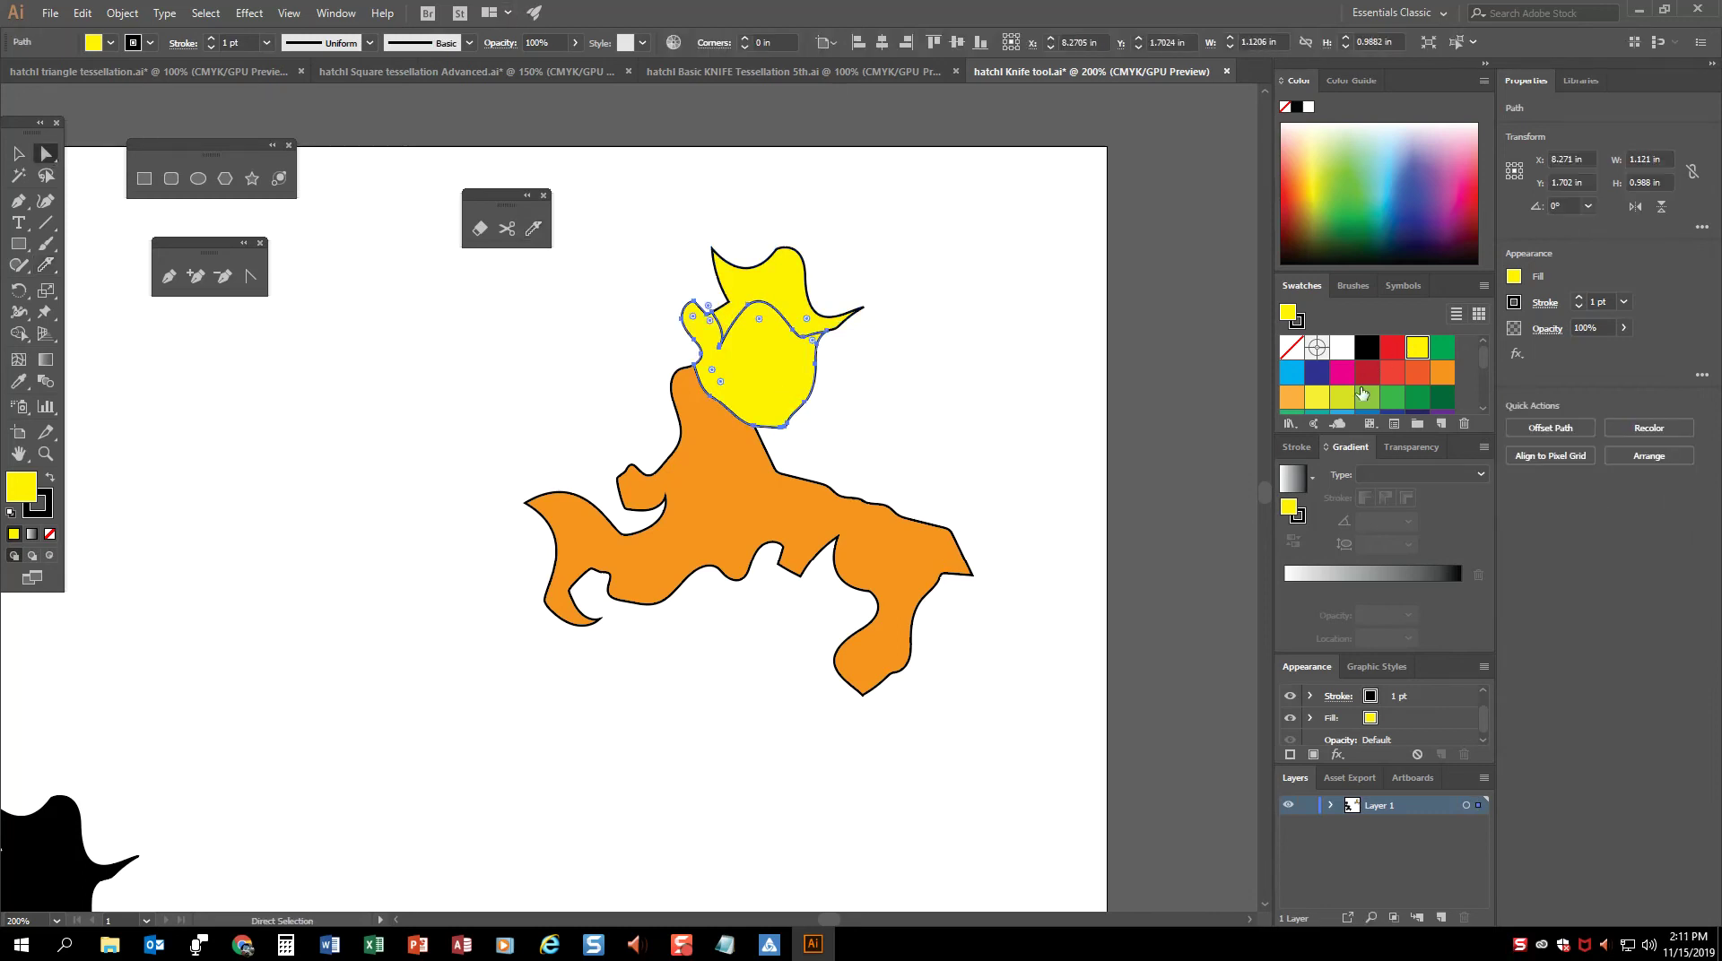
left_click(1291, 408)
scroll(1377, 379, "down", 2)
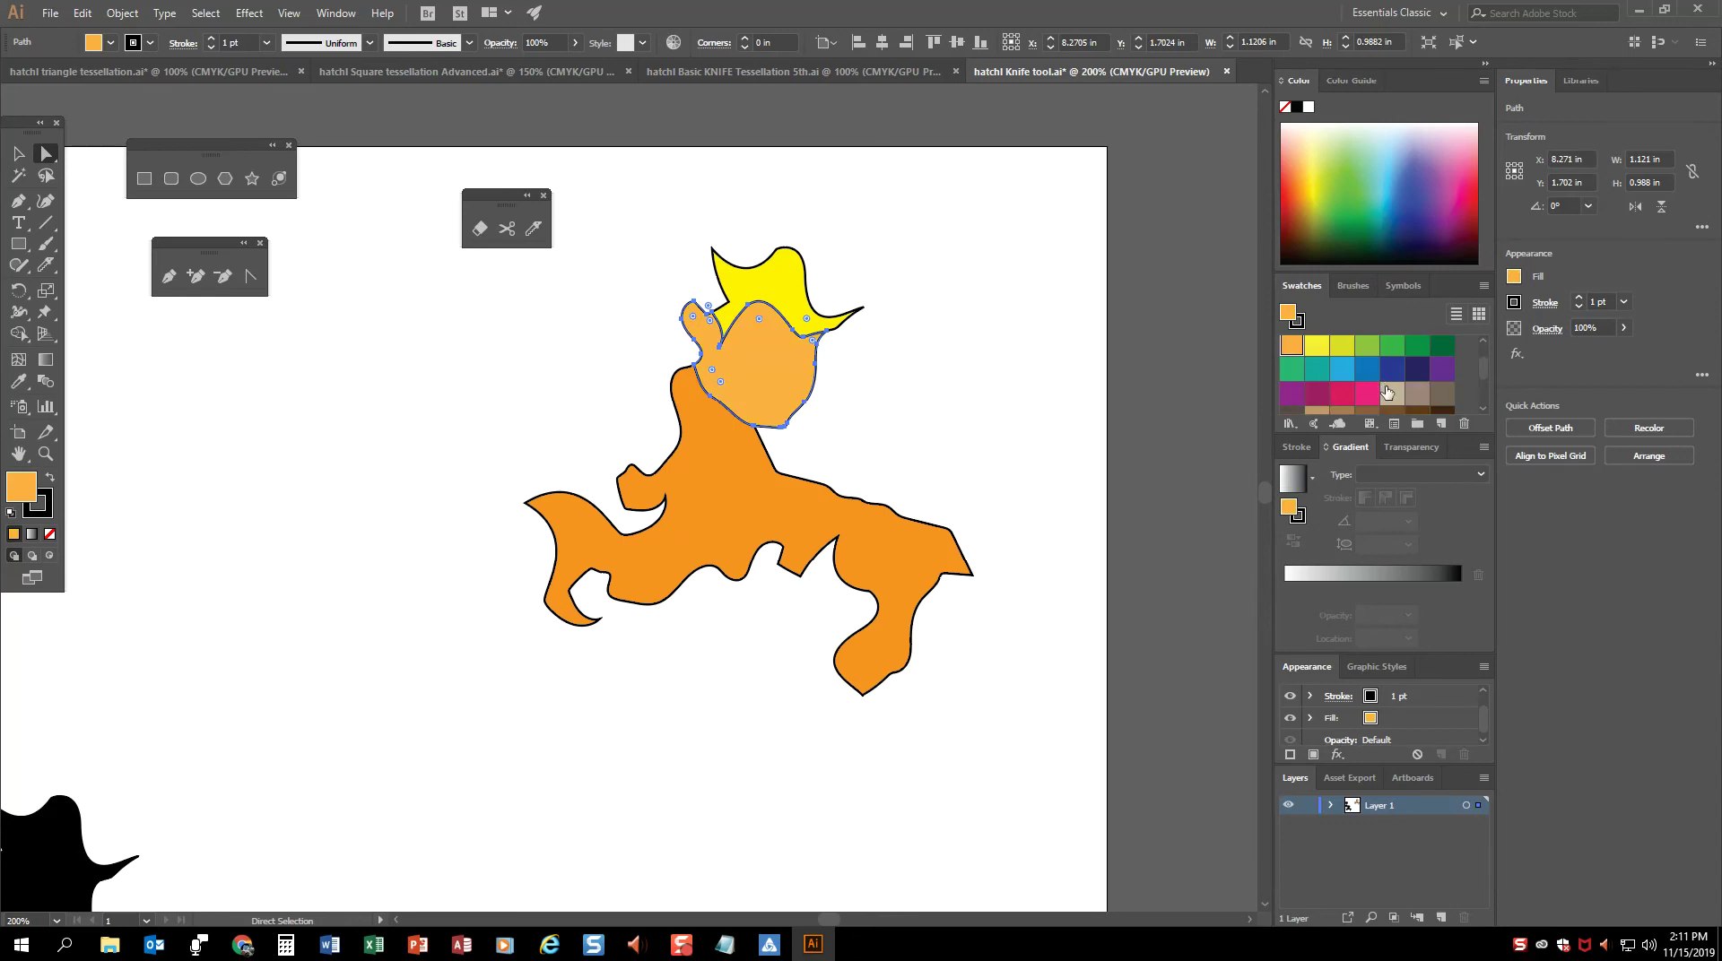
left_click(1388, 392)
left_click(986, 377)
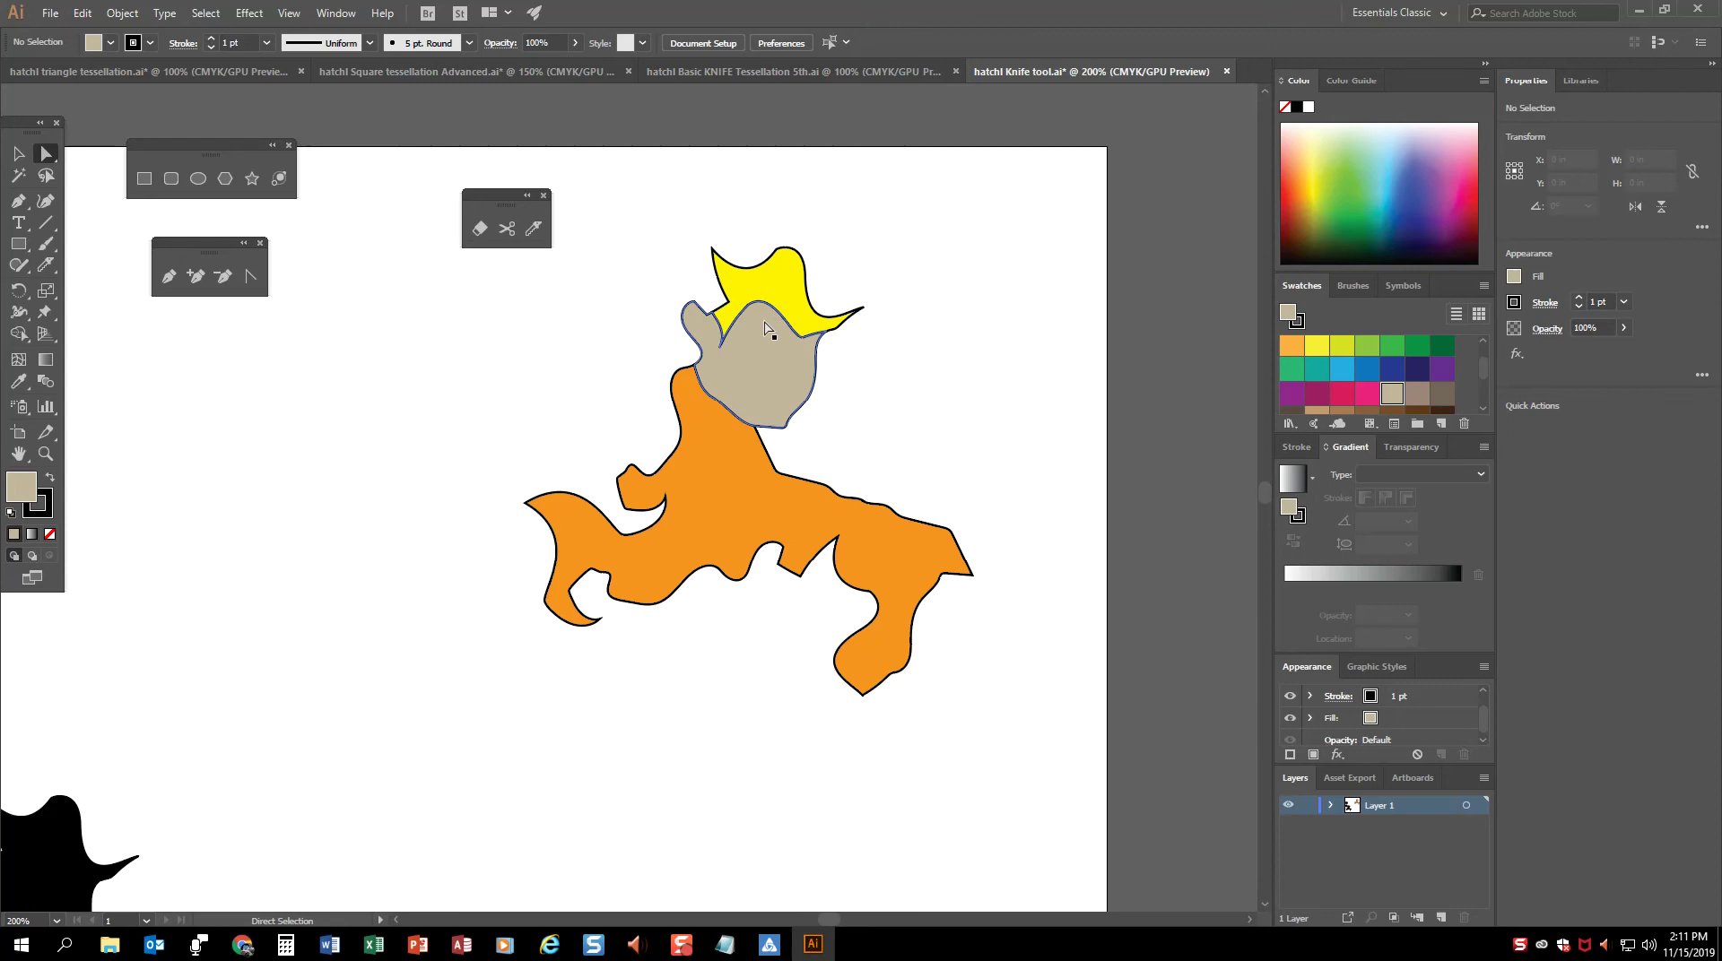
Step: Draw a small white circle and paint a black pupil inside it with the Blob Brush
left_click(198, 178)
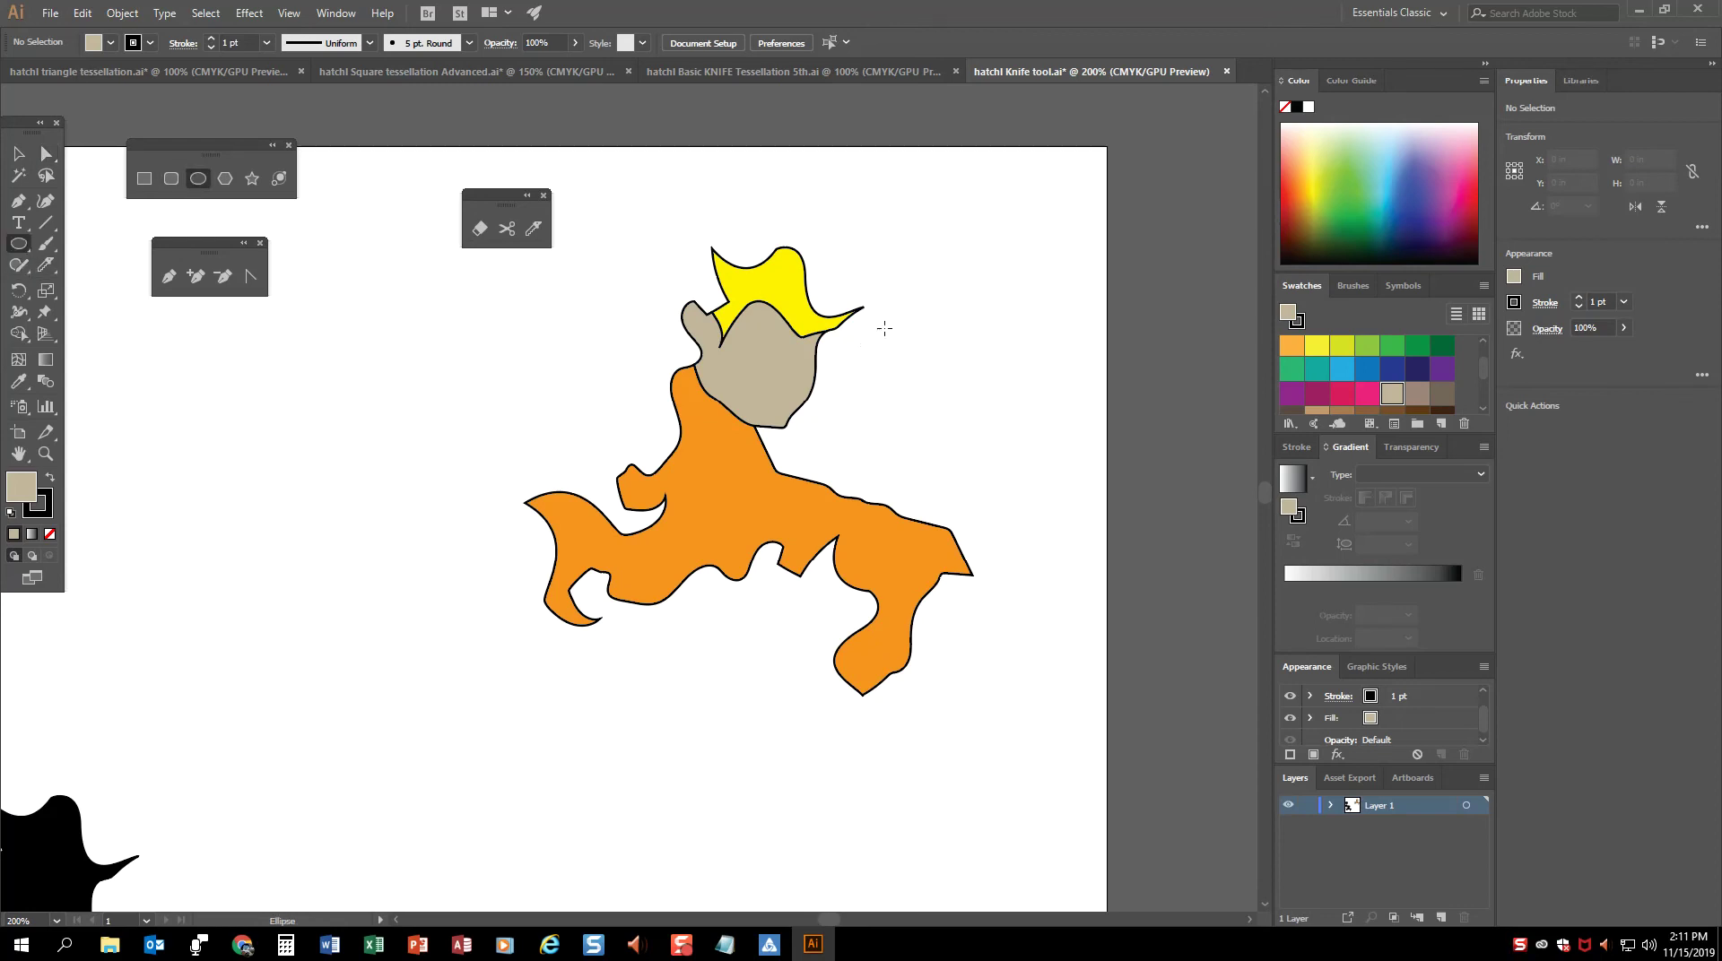
left_click_drag(884, 328, 925, 368)
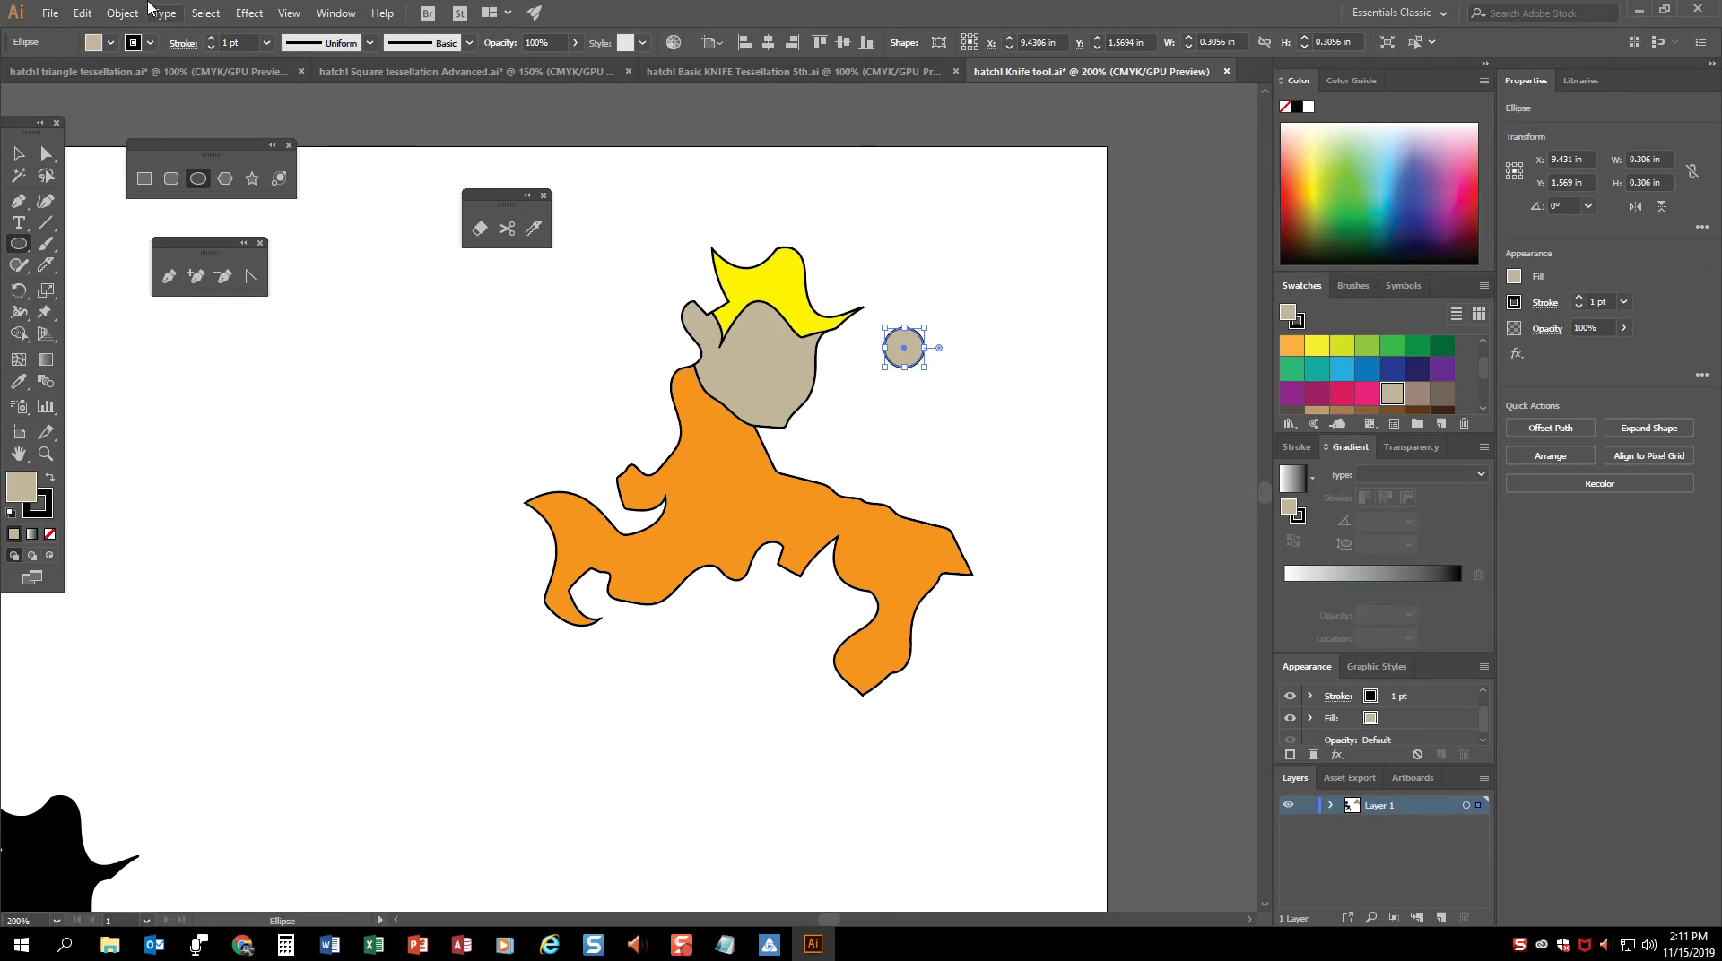
key("d")
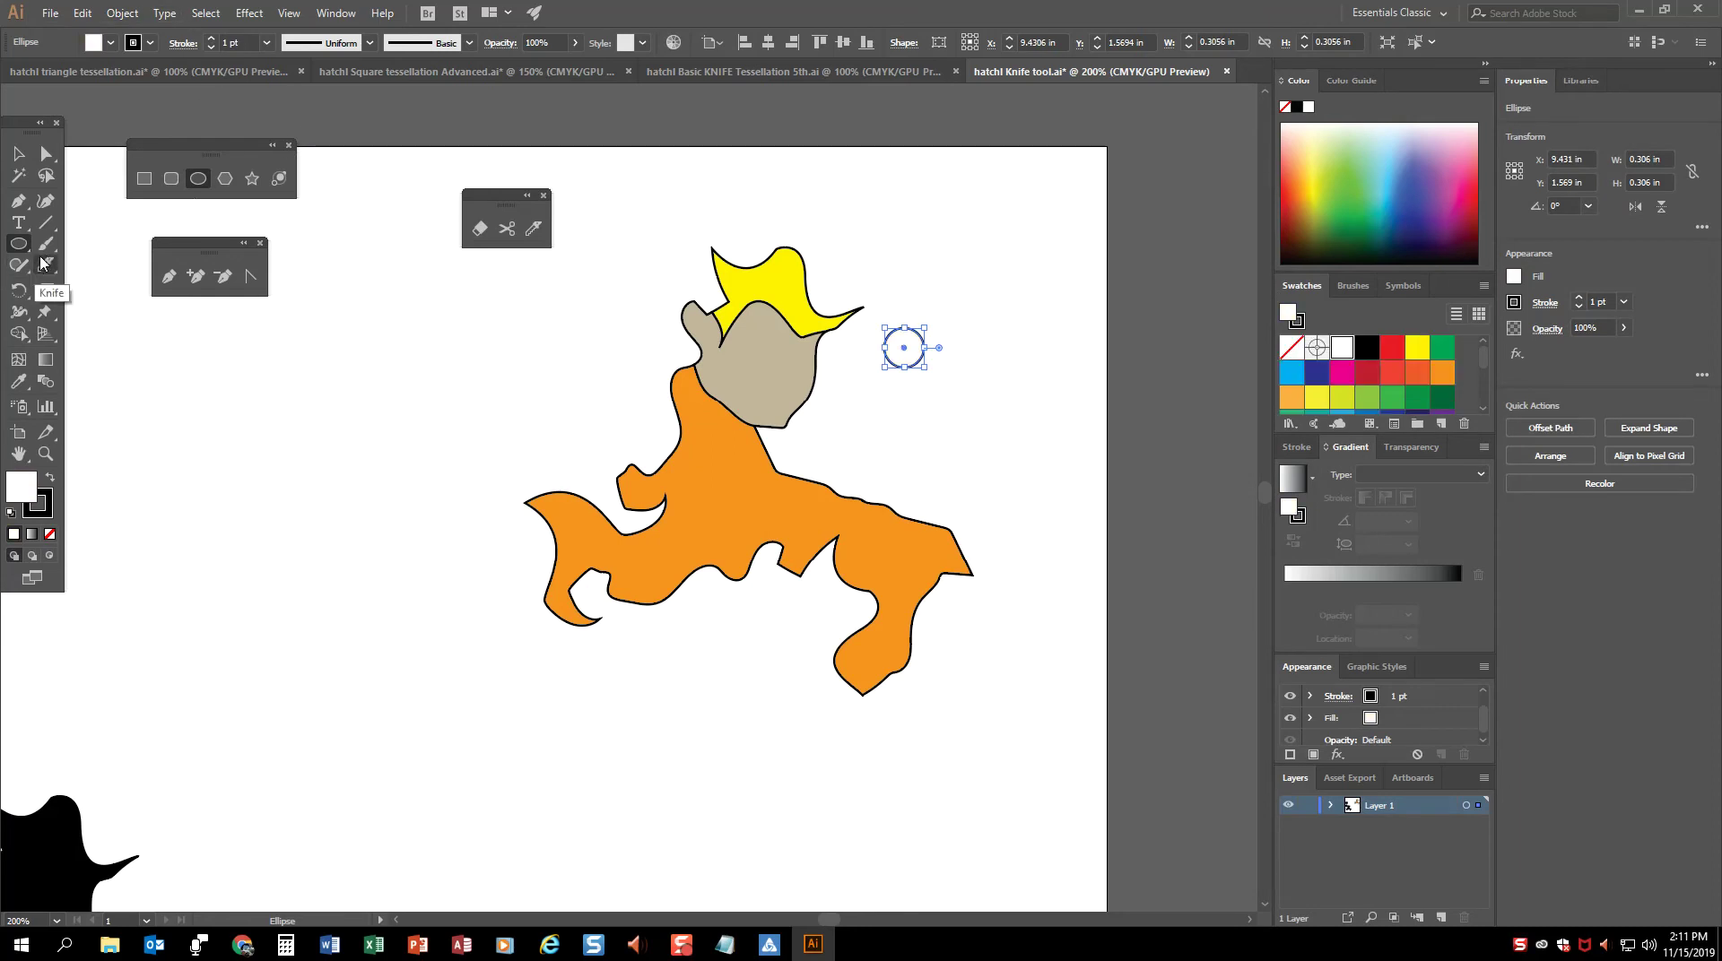
left_click_drag(45, 243, 87, 245)
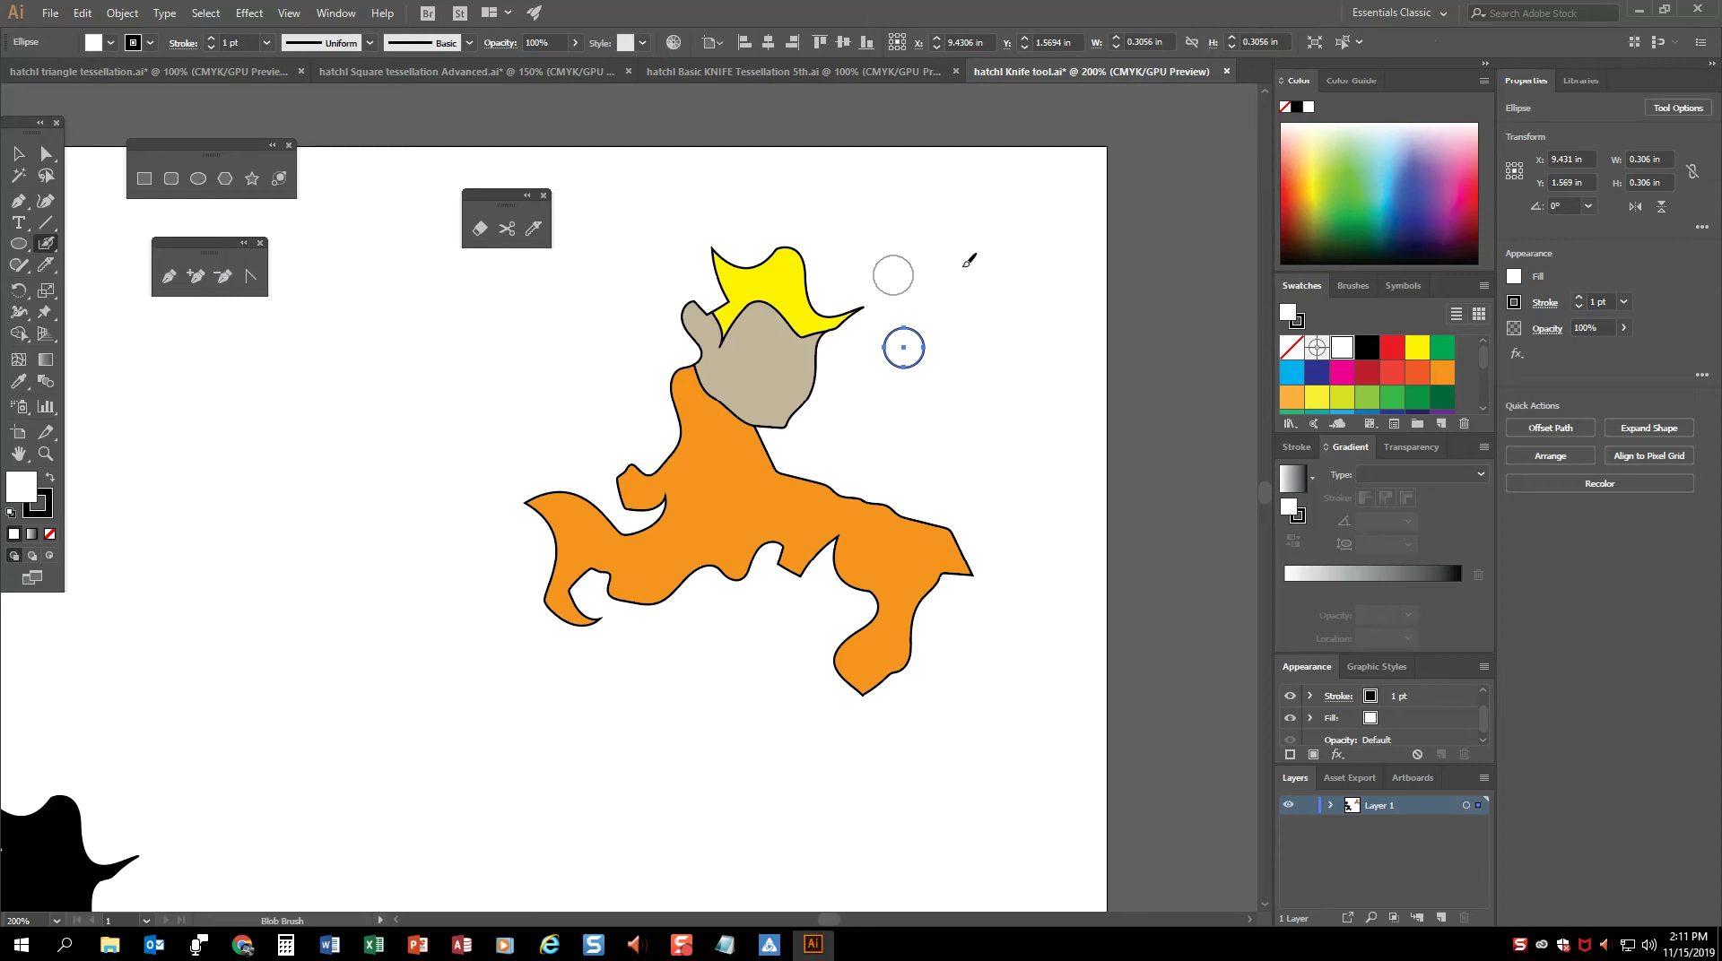
key("Delete")
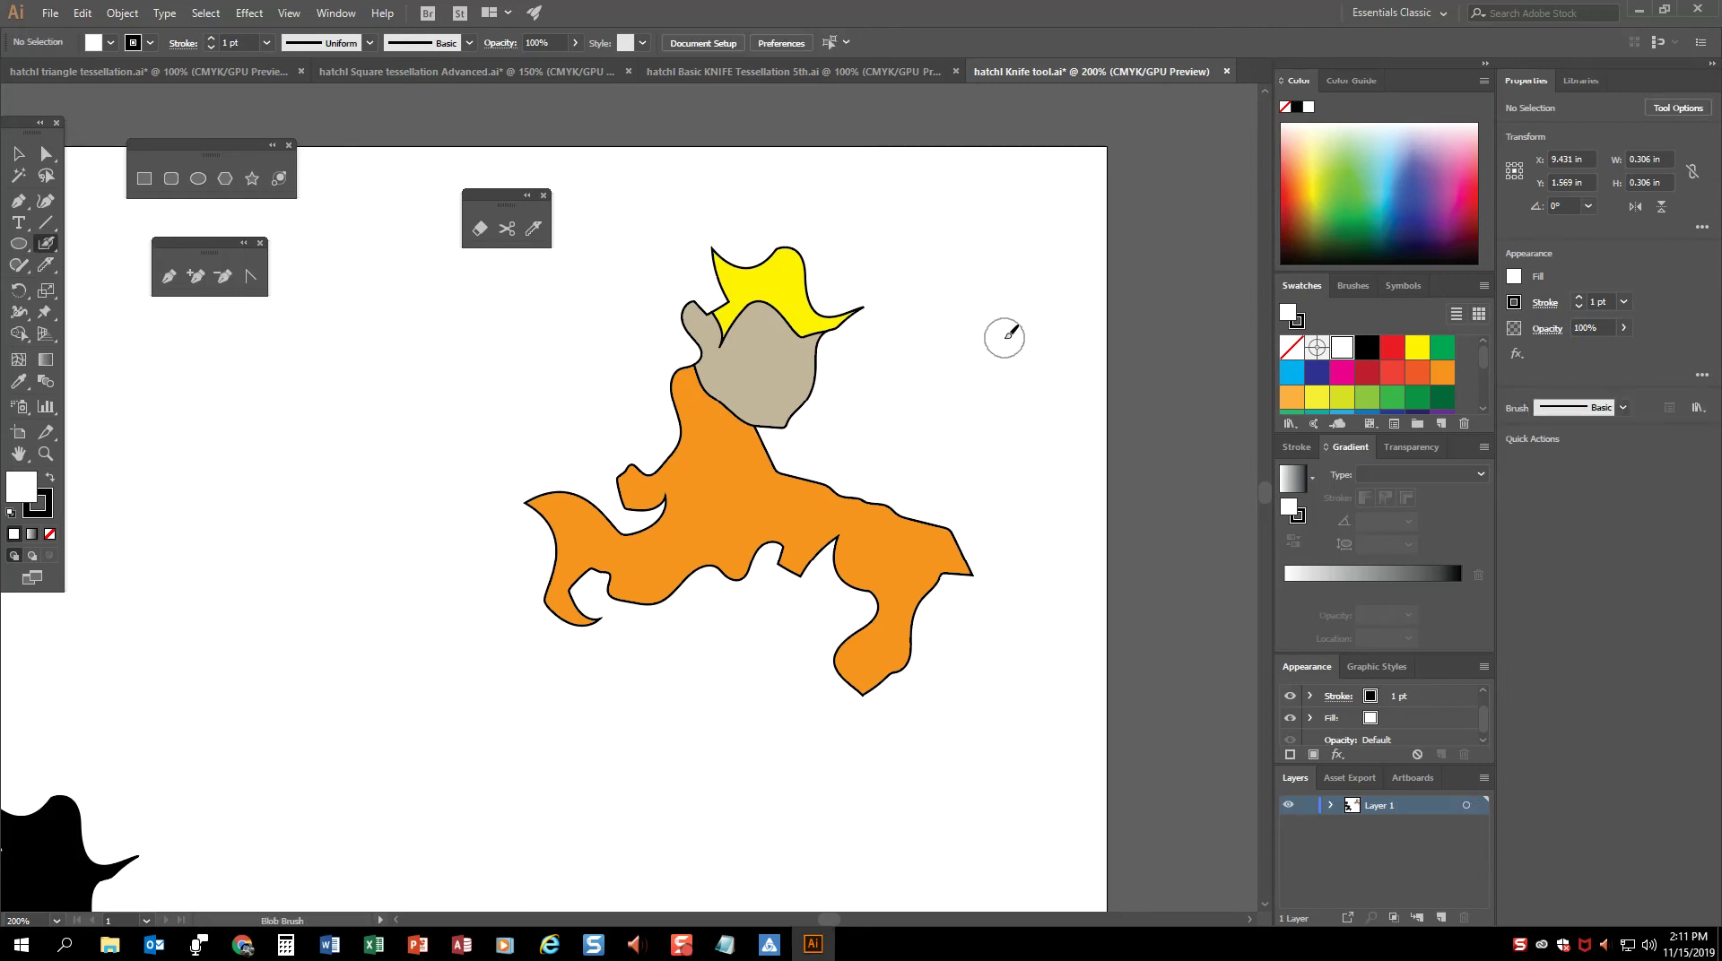
key("ctrl+z")
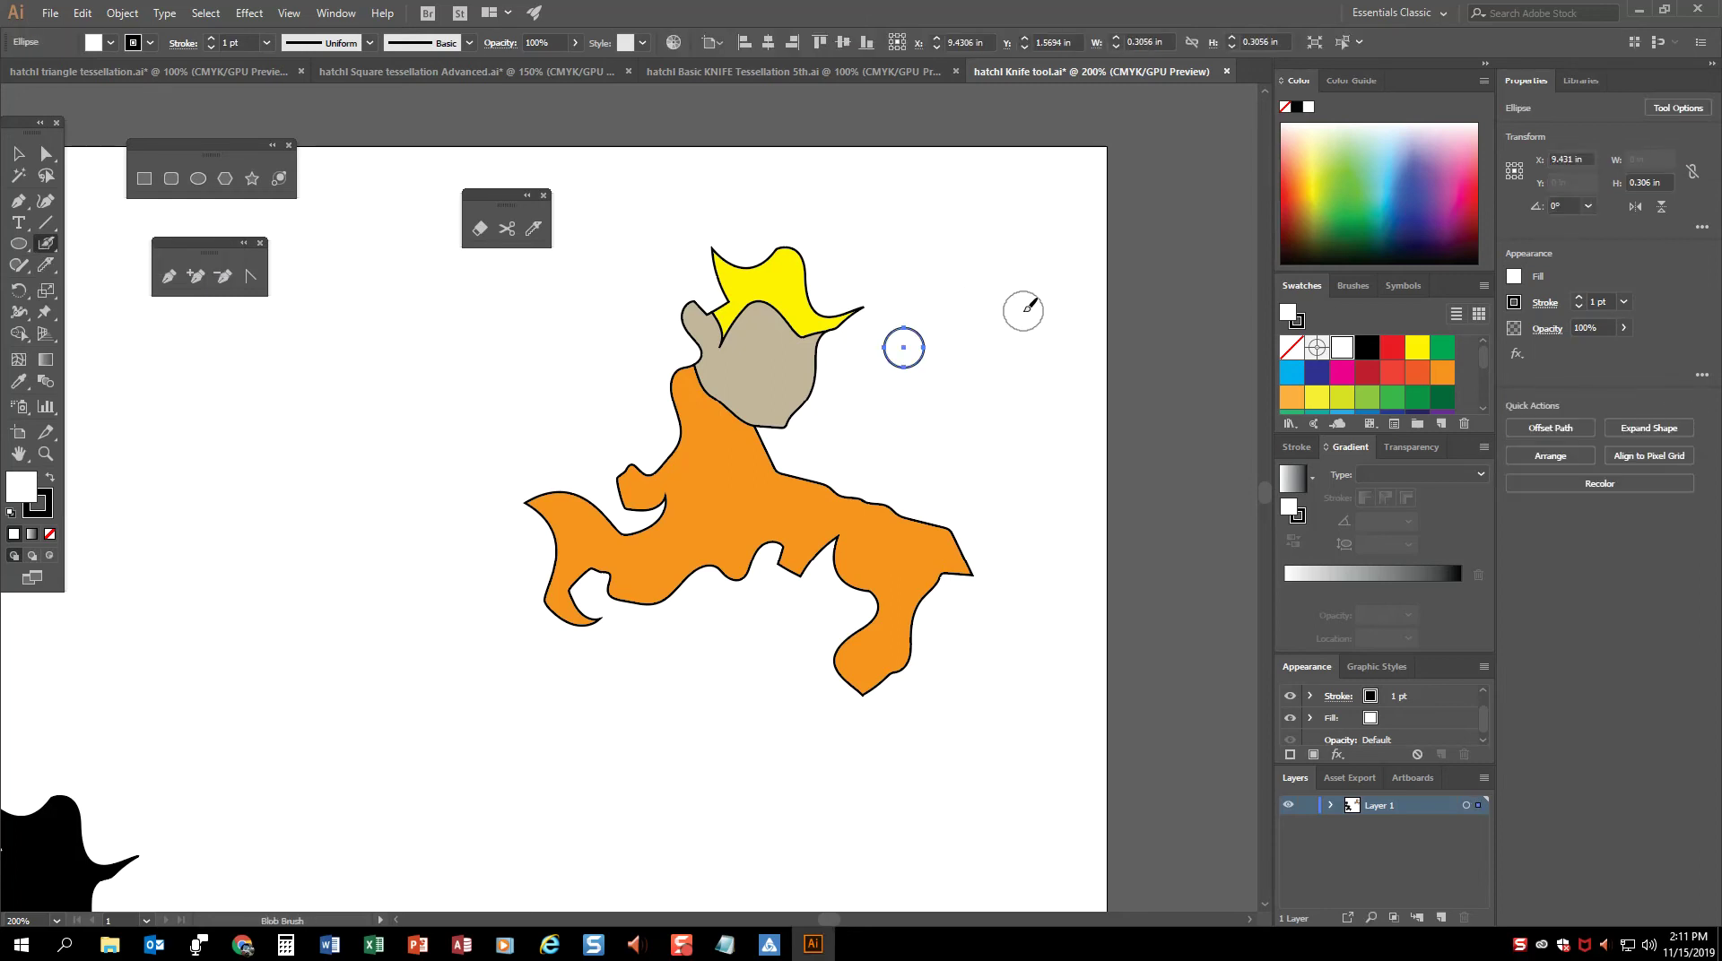
left_click(907, 353)
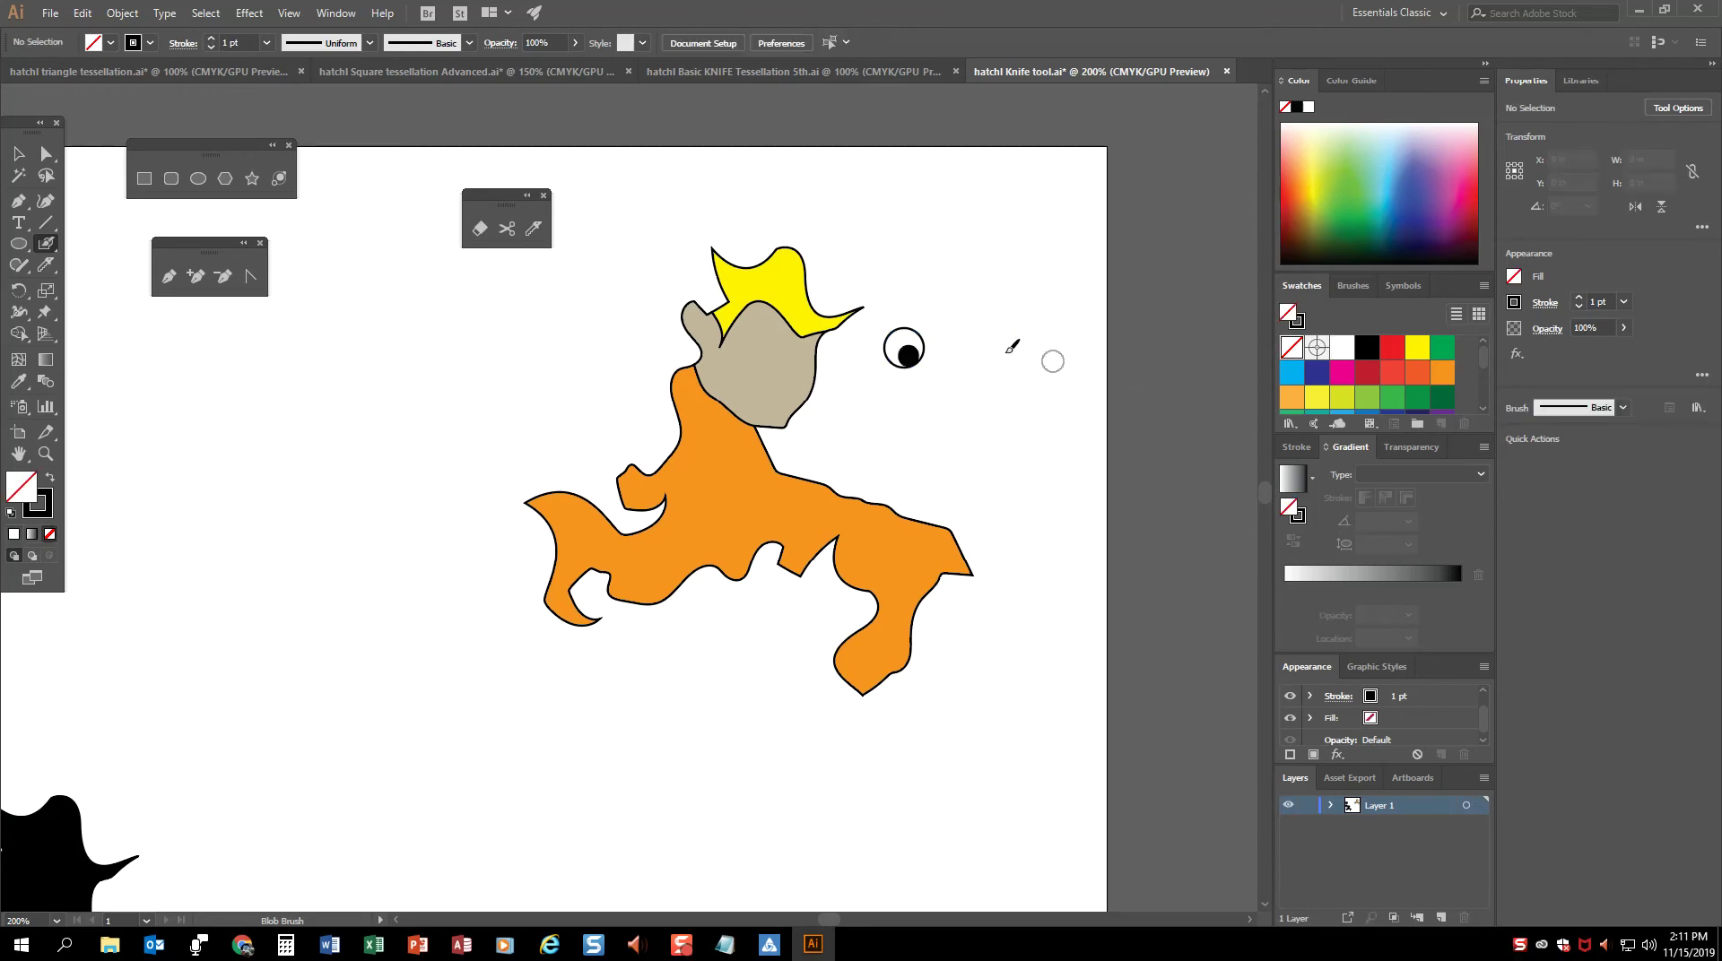
Step: Move the eye onto the tan head and Alt-drag a second copy to its right
left_click(18, 154)
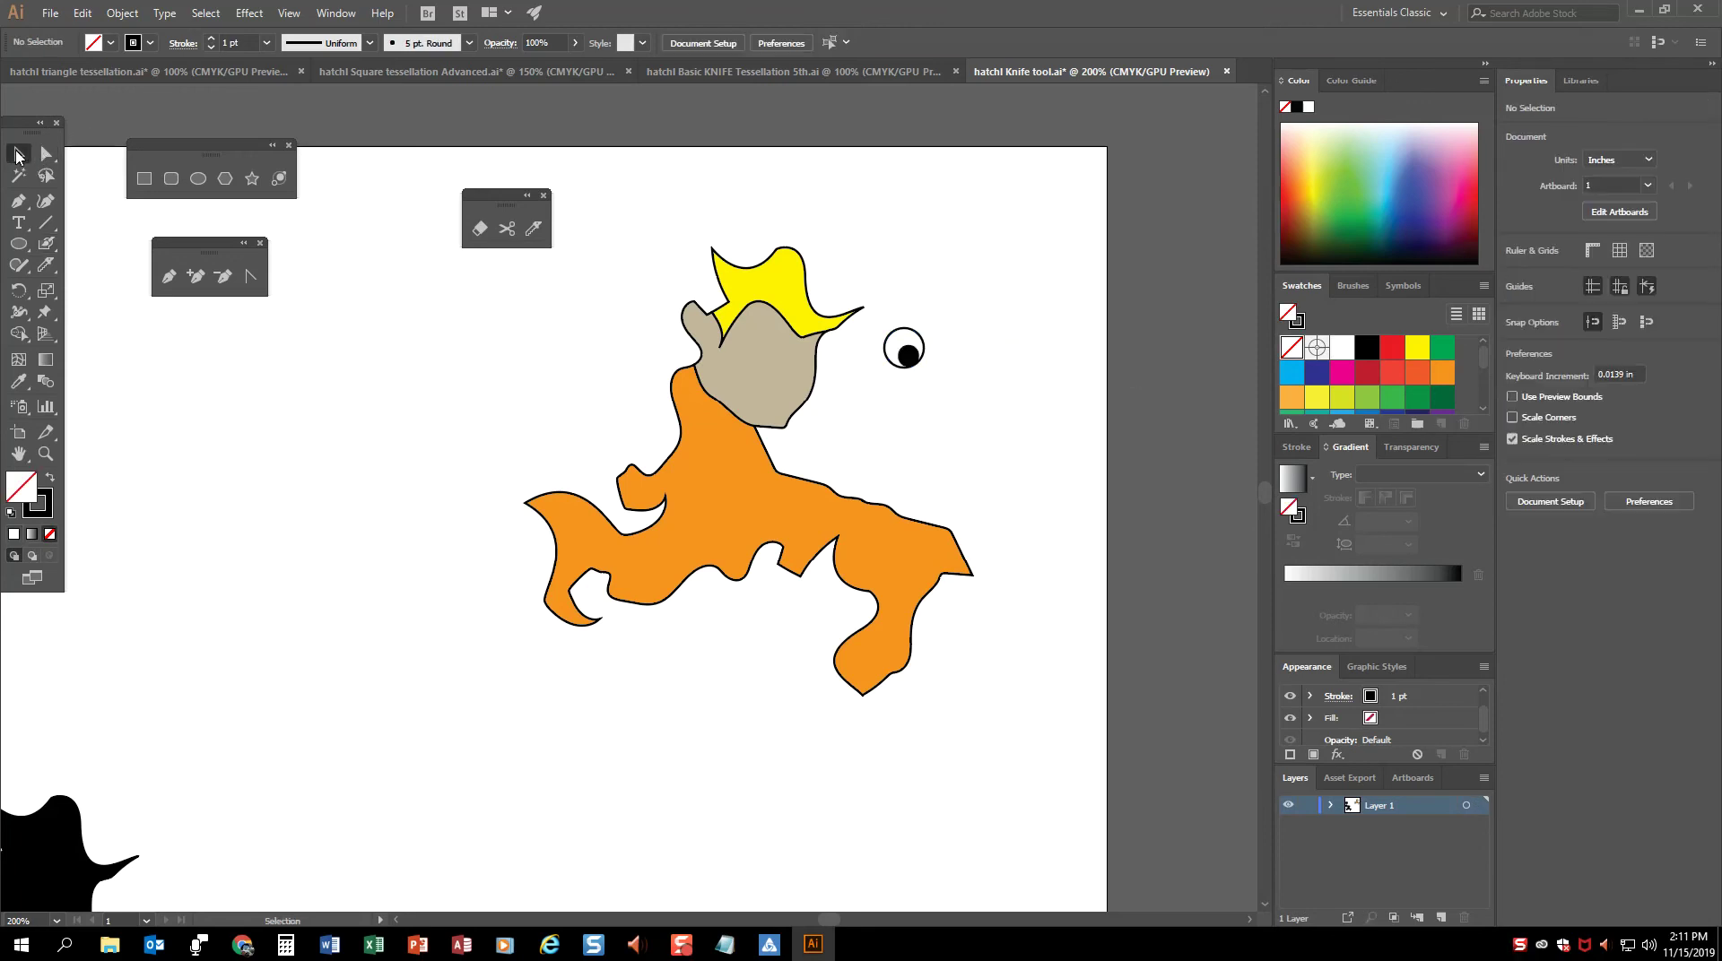
left_click(917, 362)
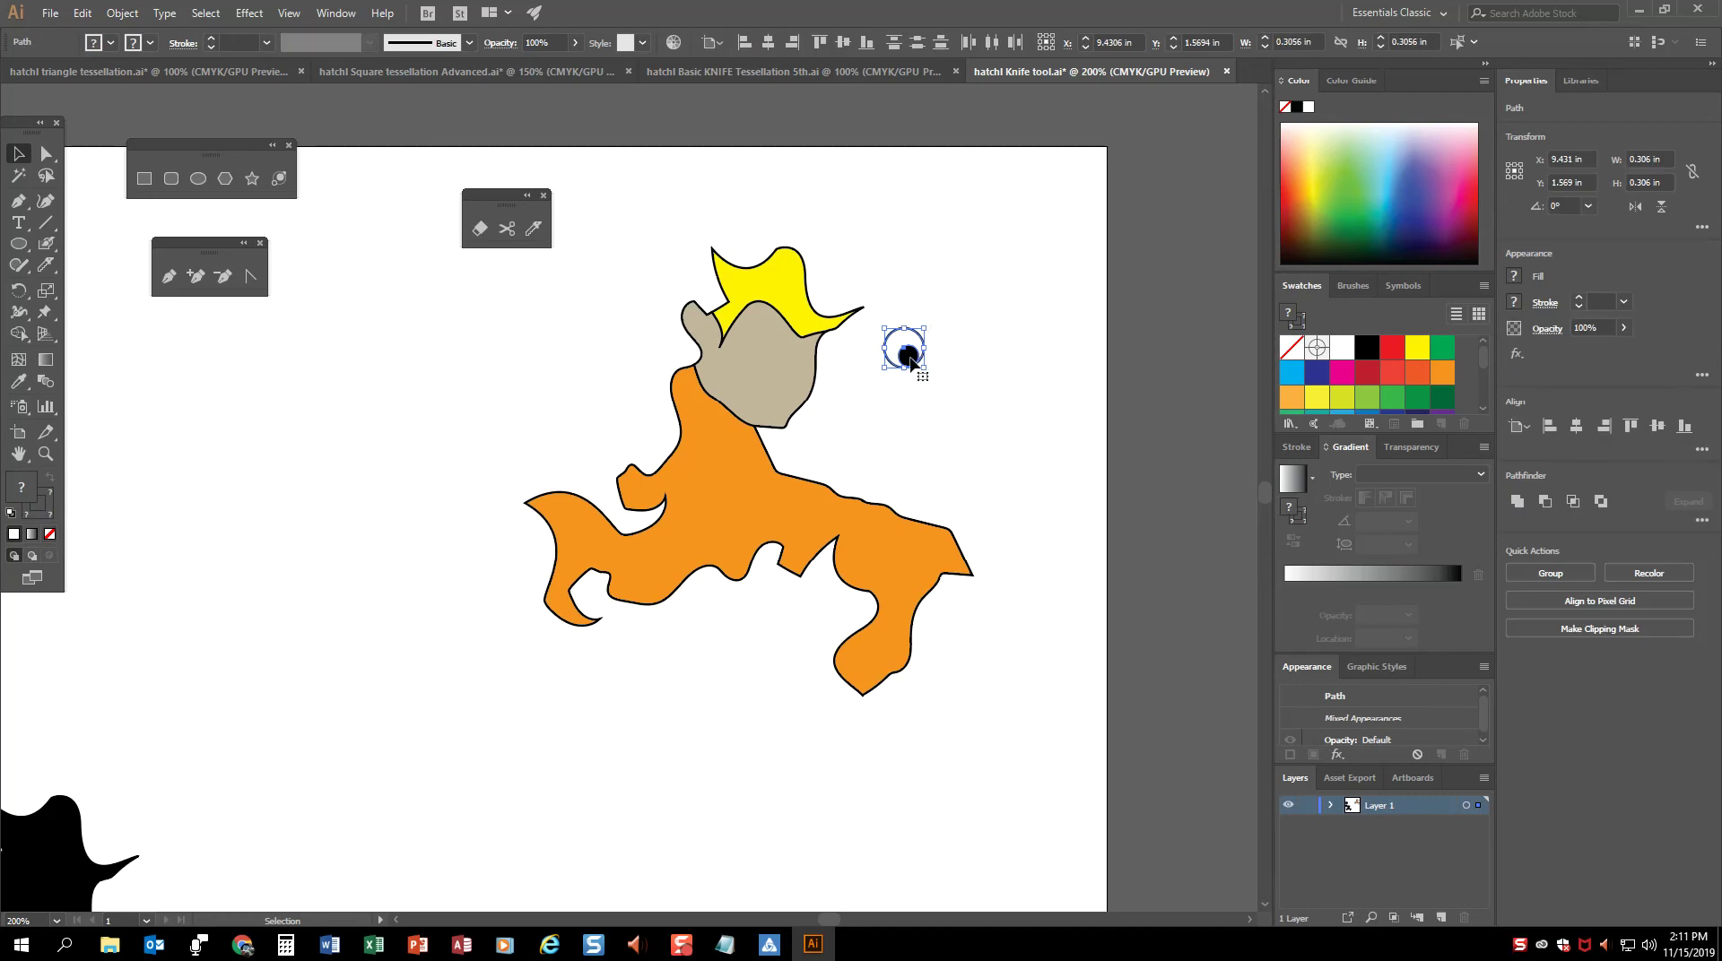
left_click_drag(911, 360, 781, 355)
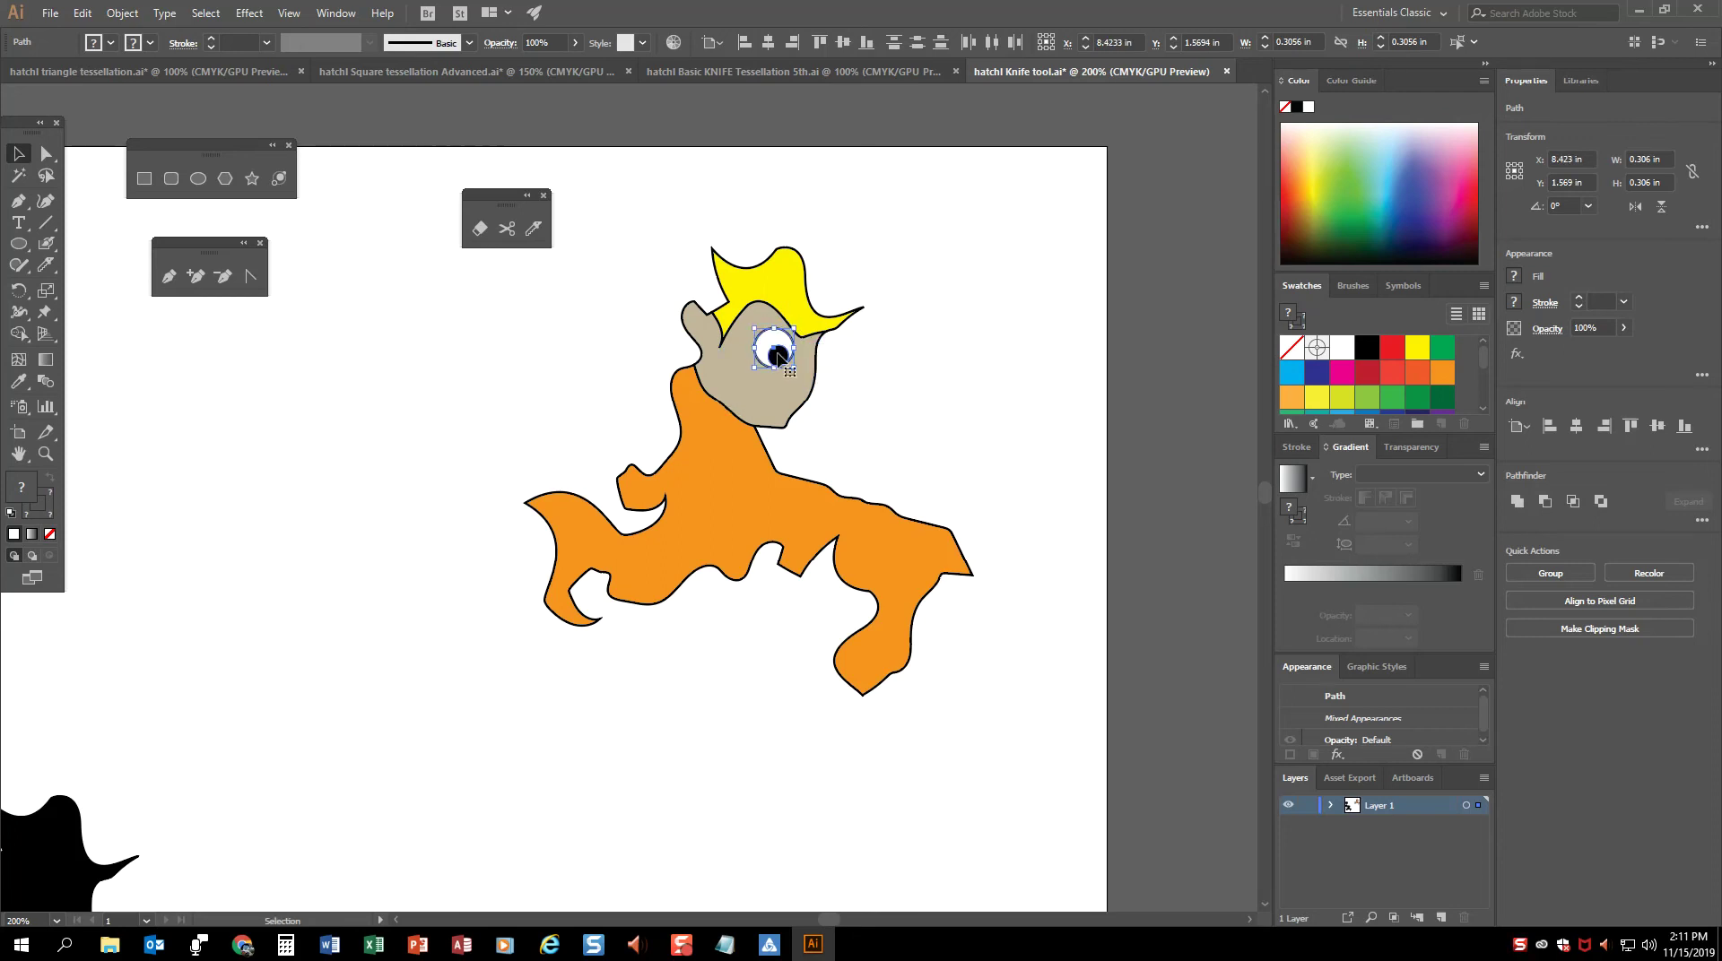
left_click_drag(779, 359, 811, 367)
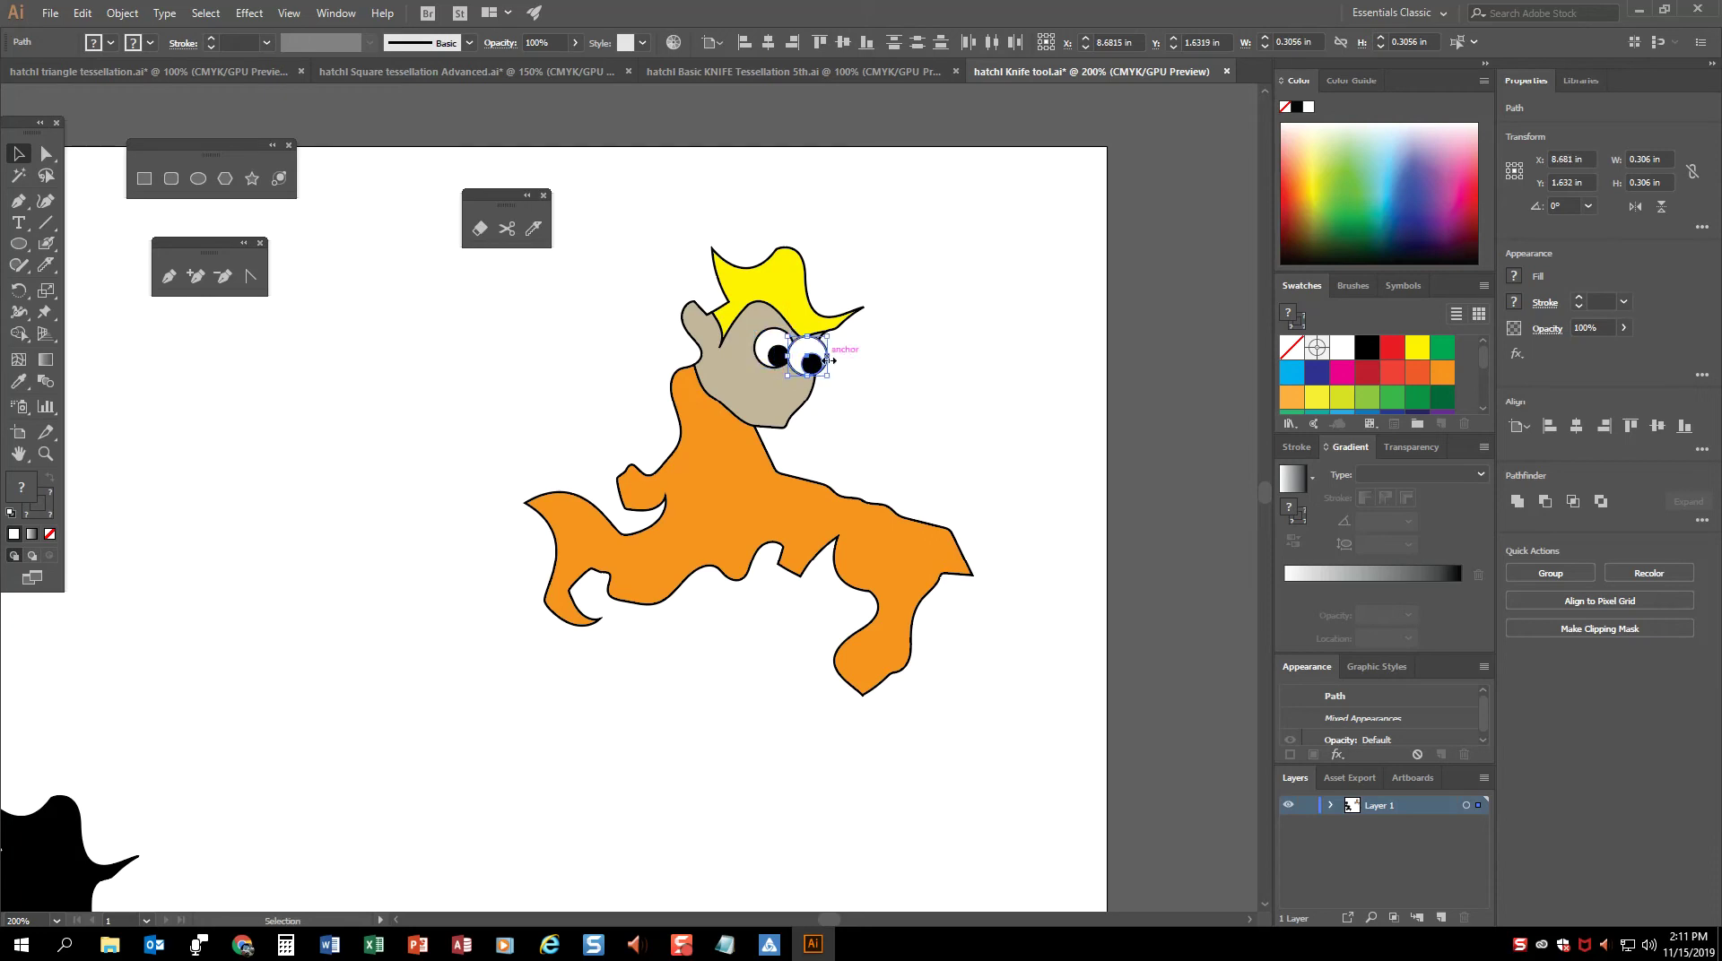
key("a")
key("v")
left_click(903, 399)
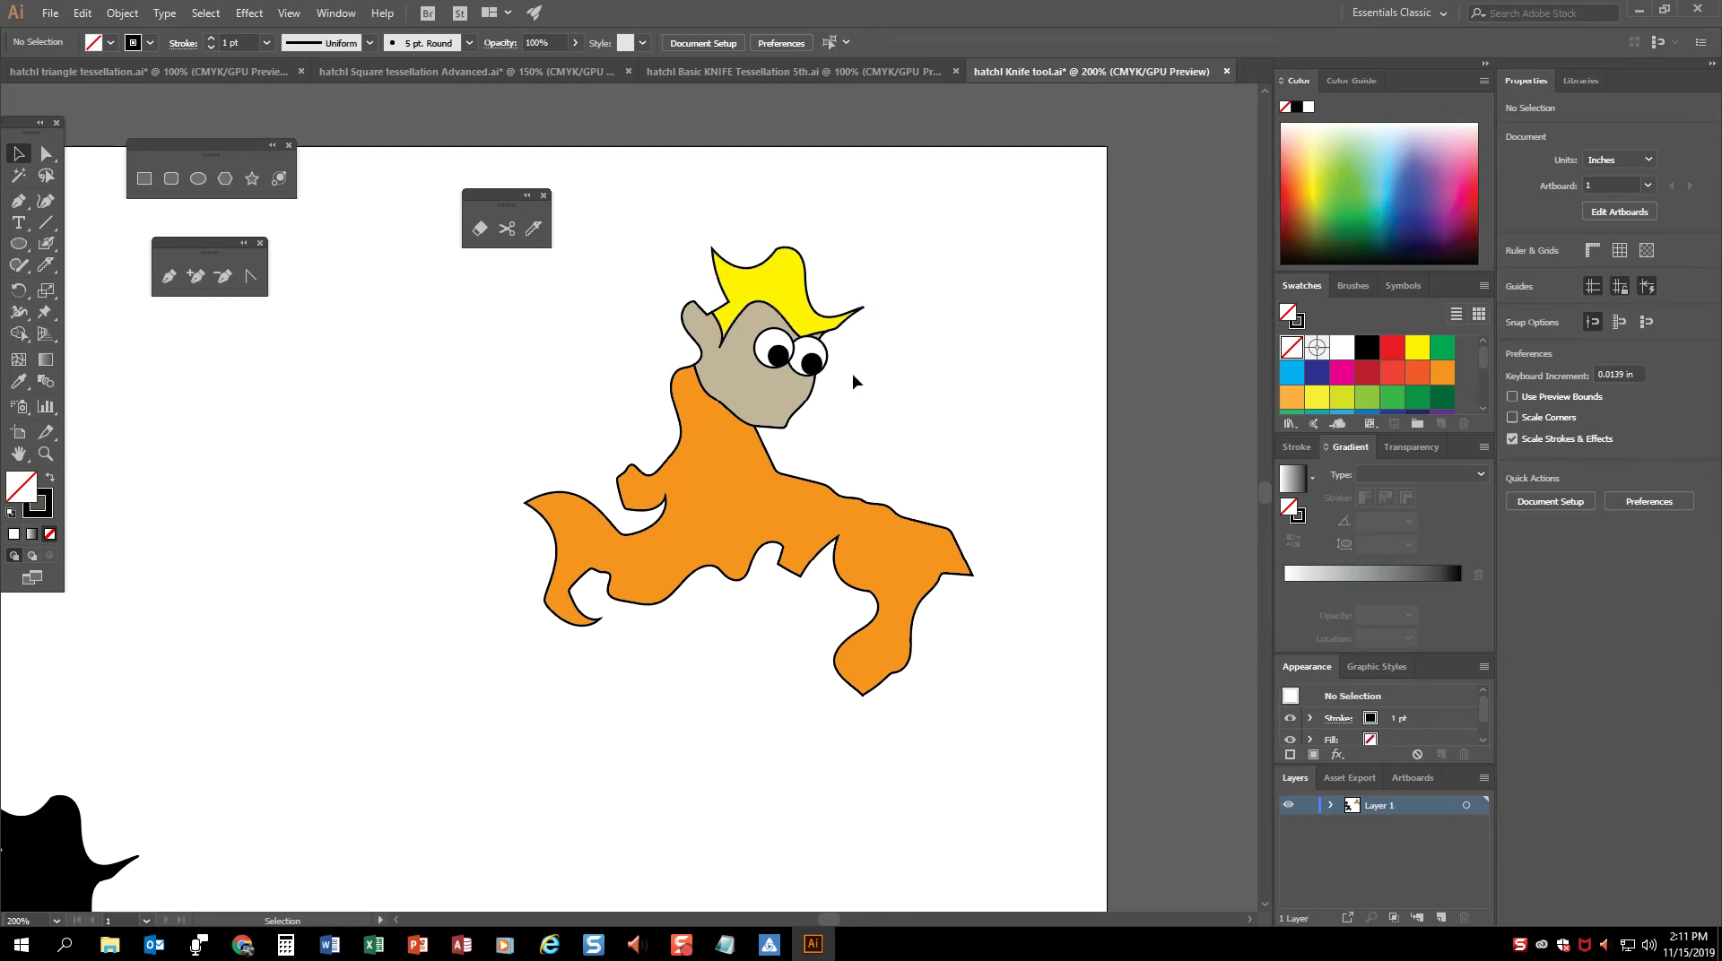
left_click(813, 359)
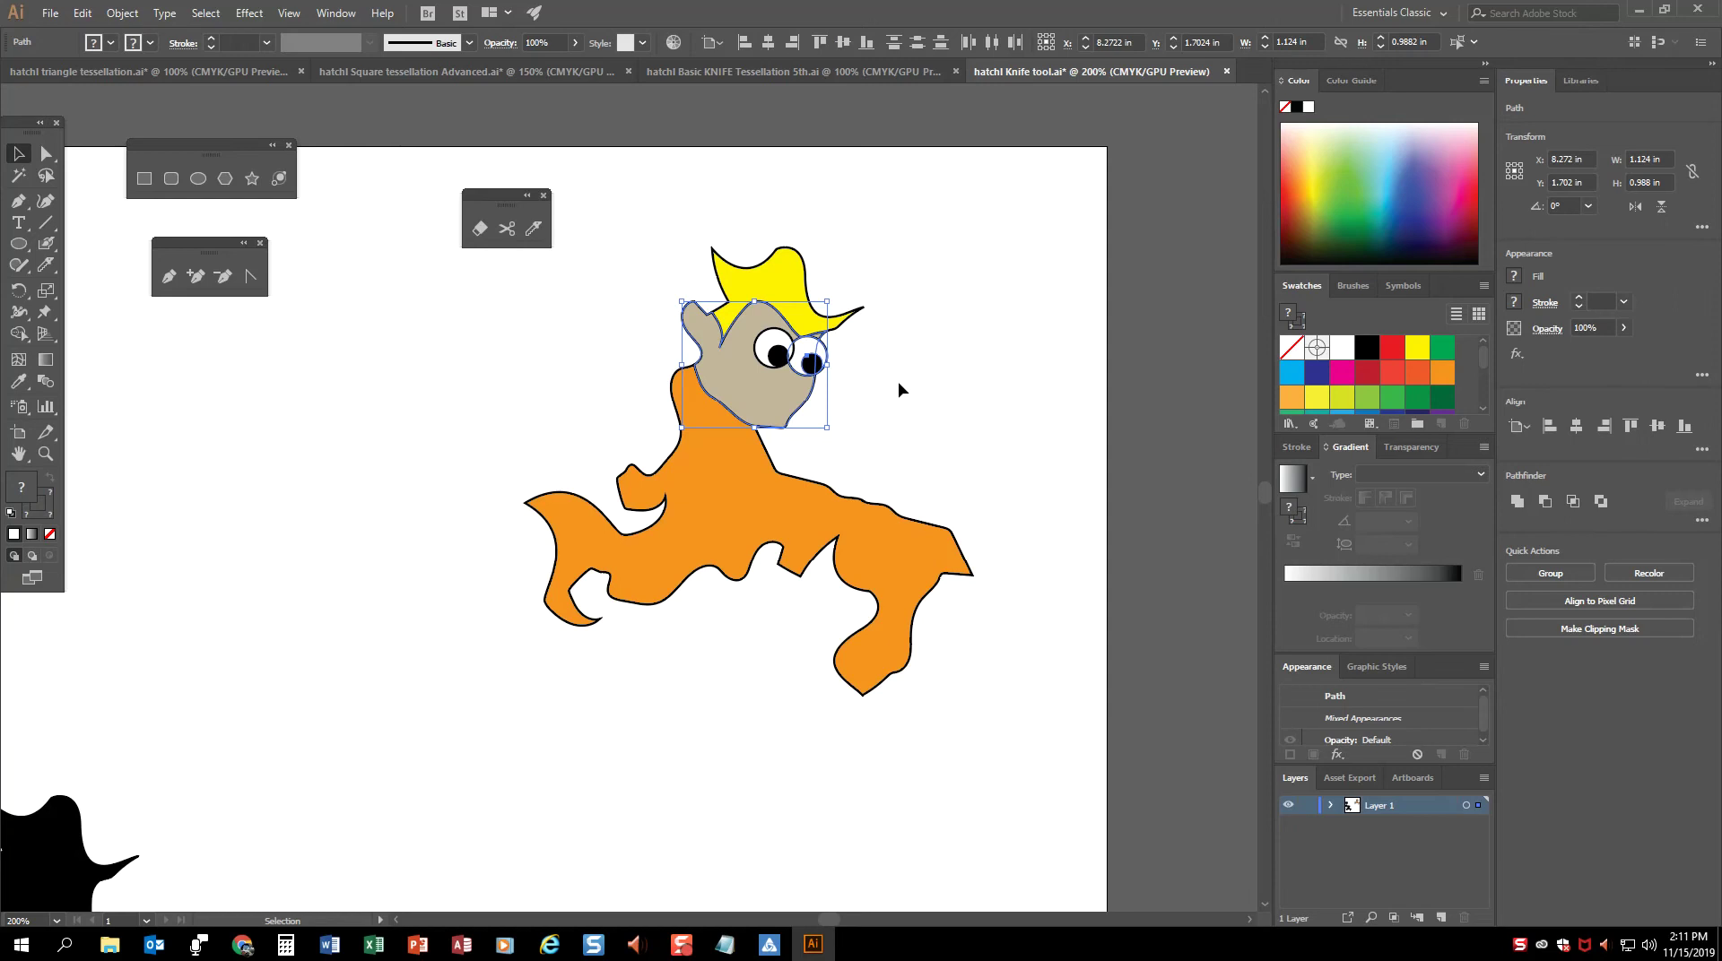
Step: Divide the face and right eye with Pathfinder's Divide
left_click(335, 13)
left_click(439, 640)
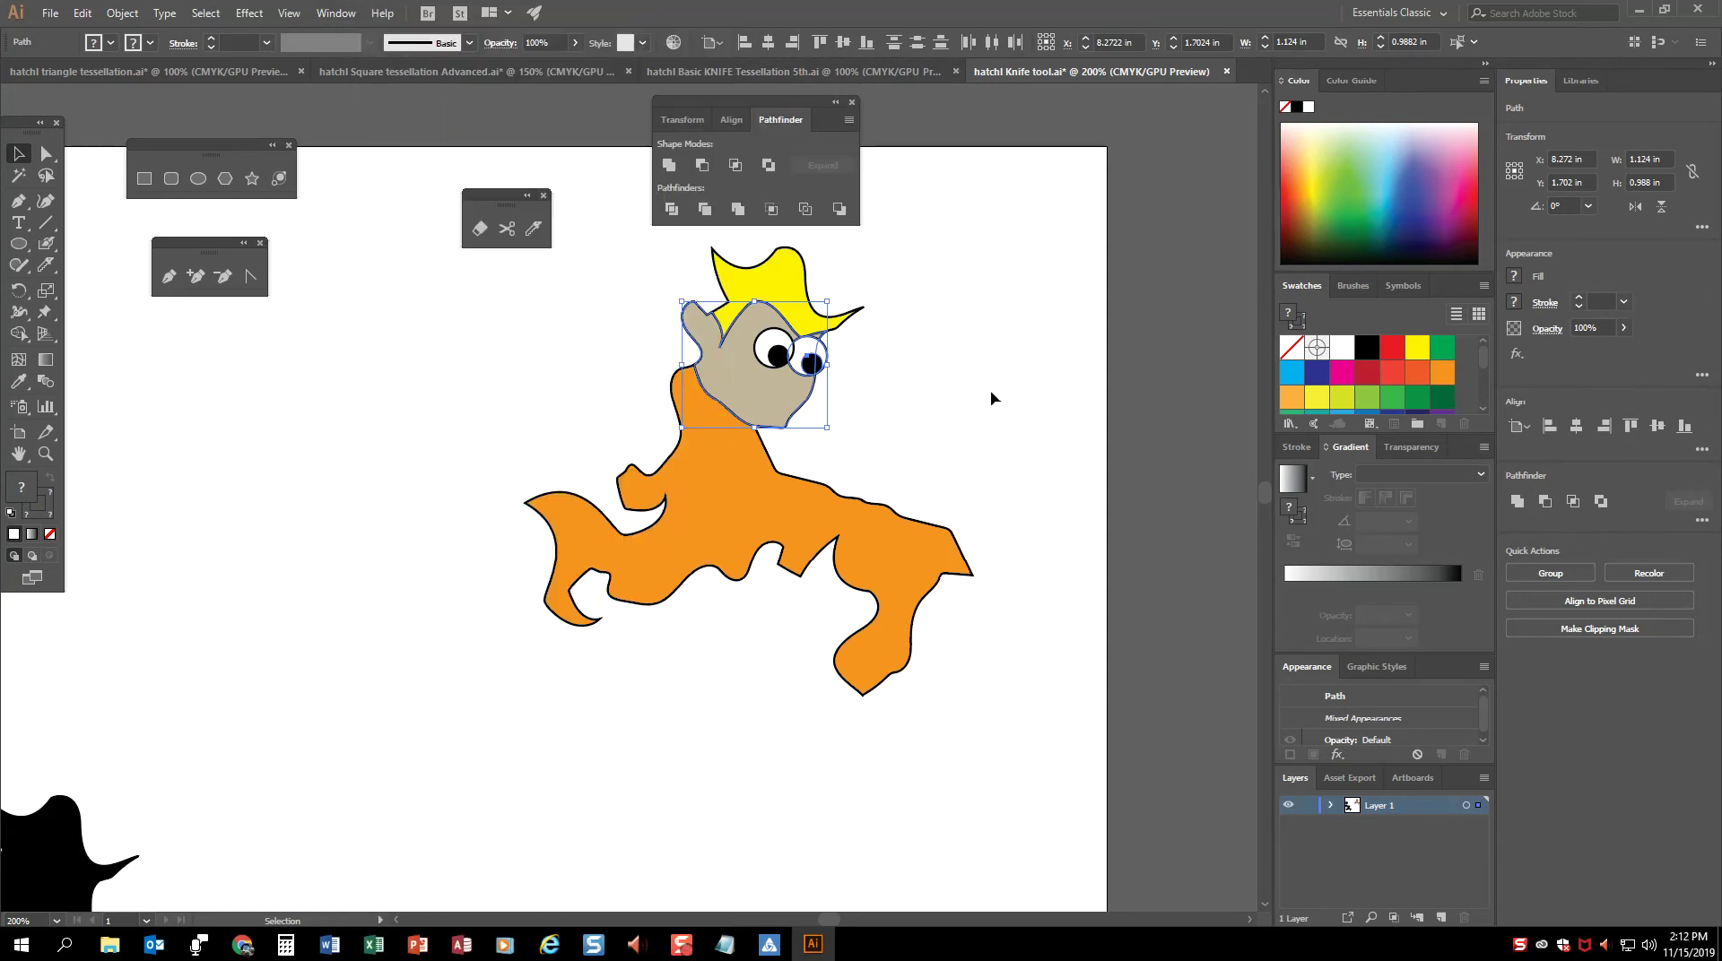
left_click(671, 209)
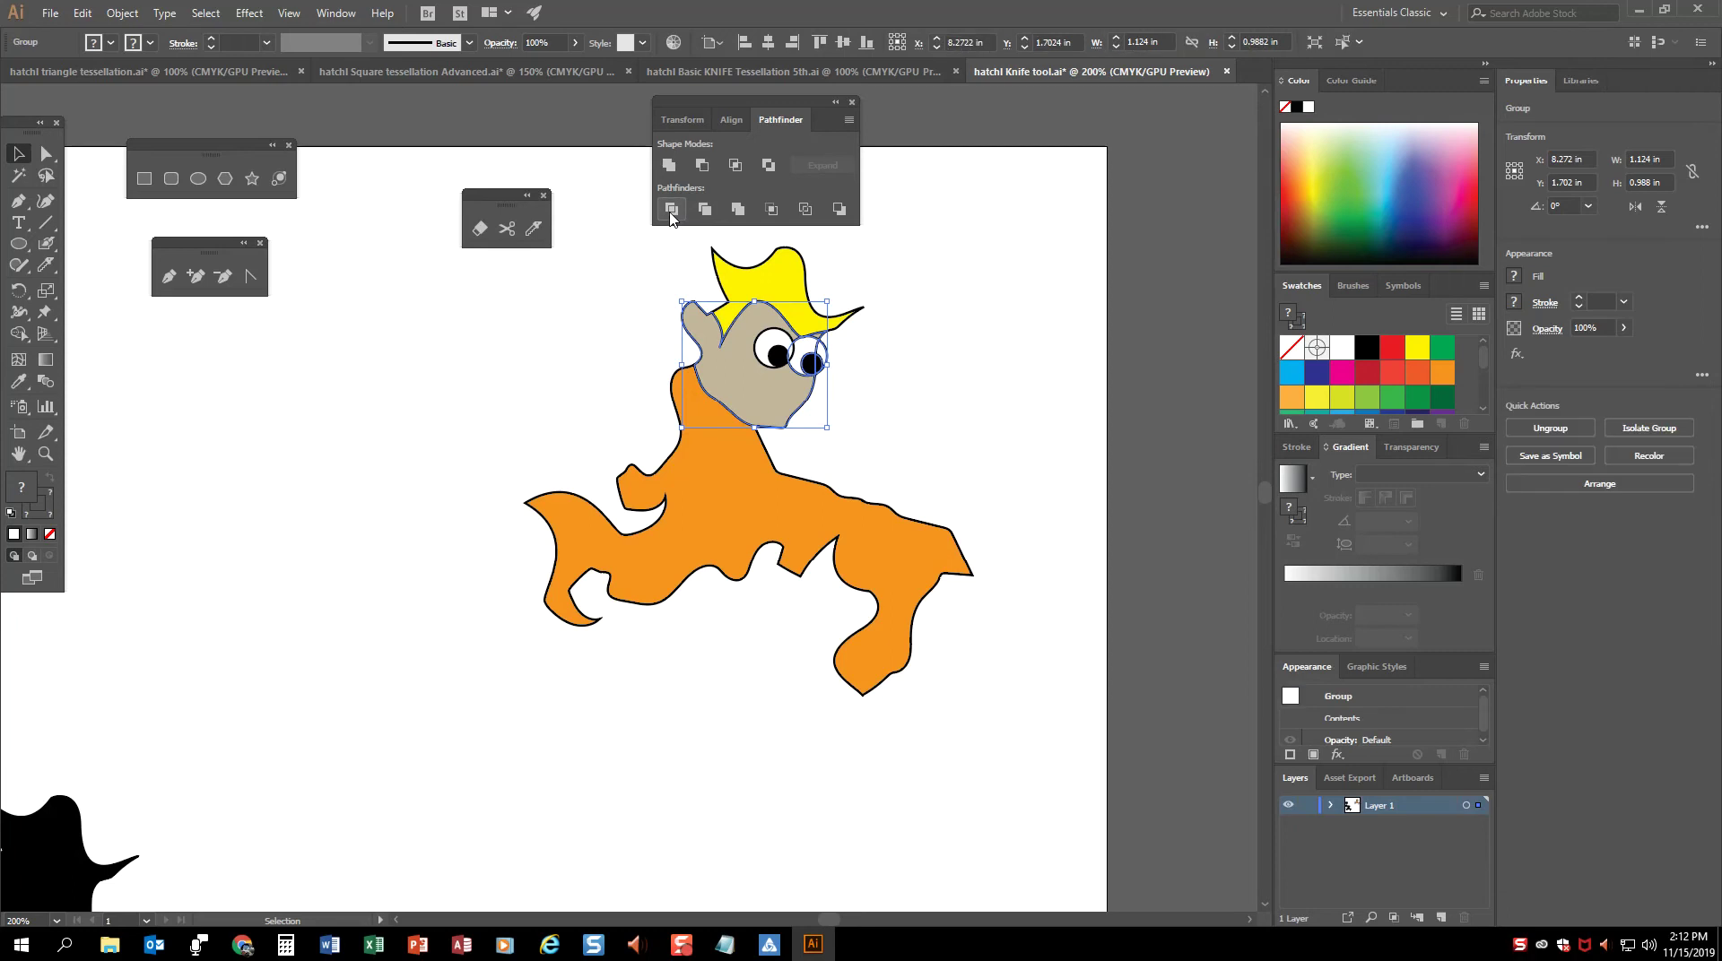
Step: Inspect the divided pieces around the right eye, then zoom to 400%
left_click(47, 158)
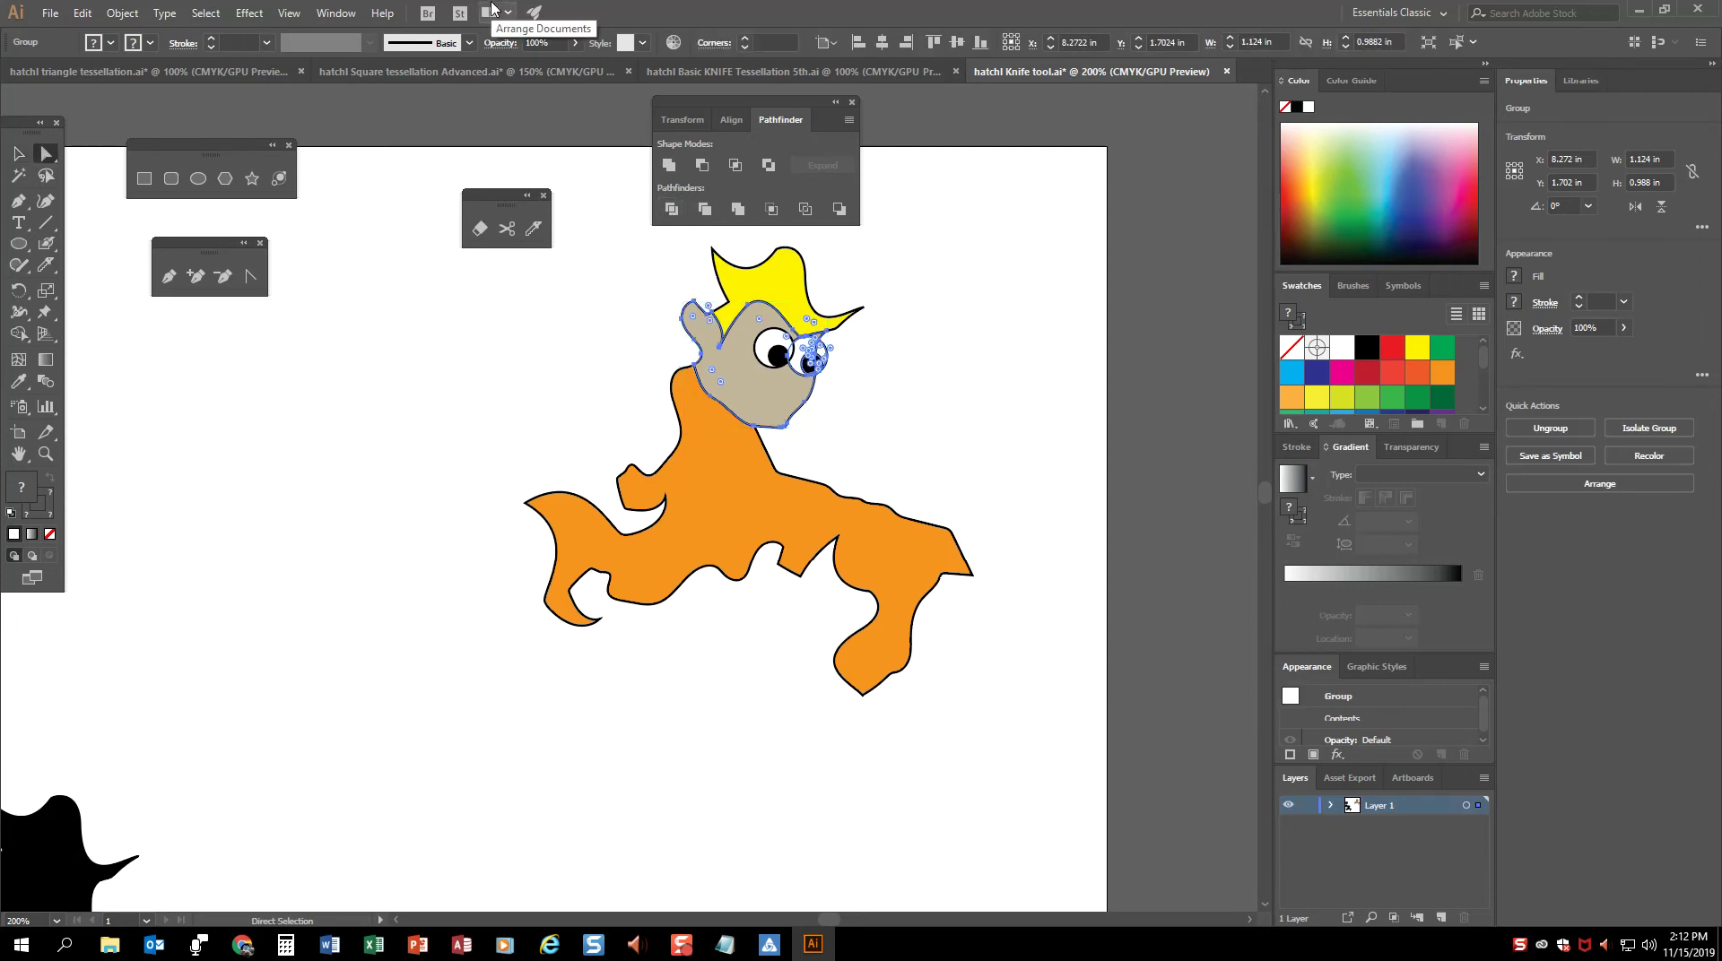
left_click(926, 346)
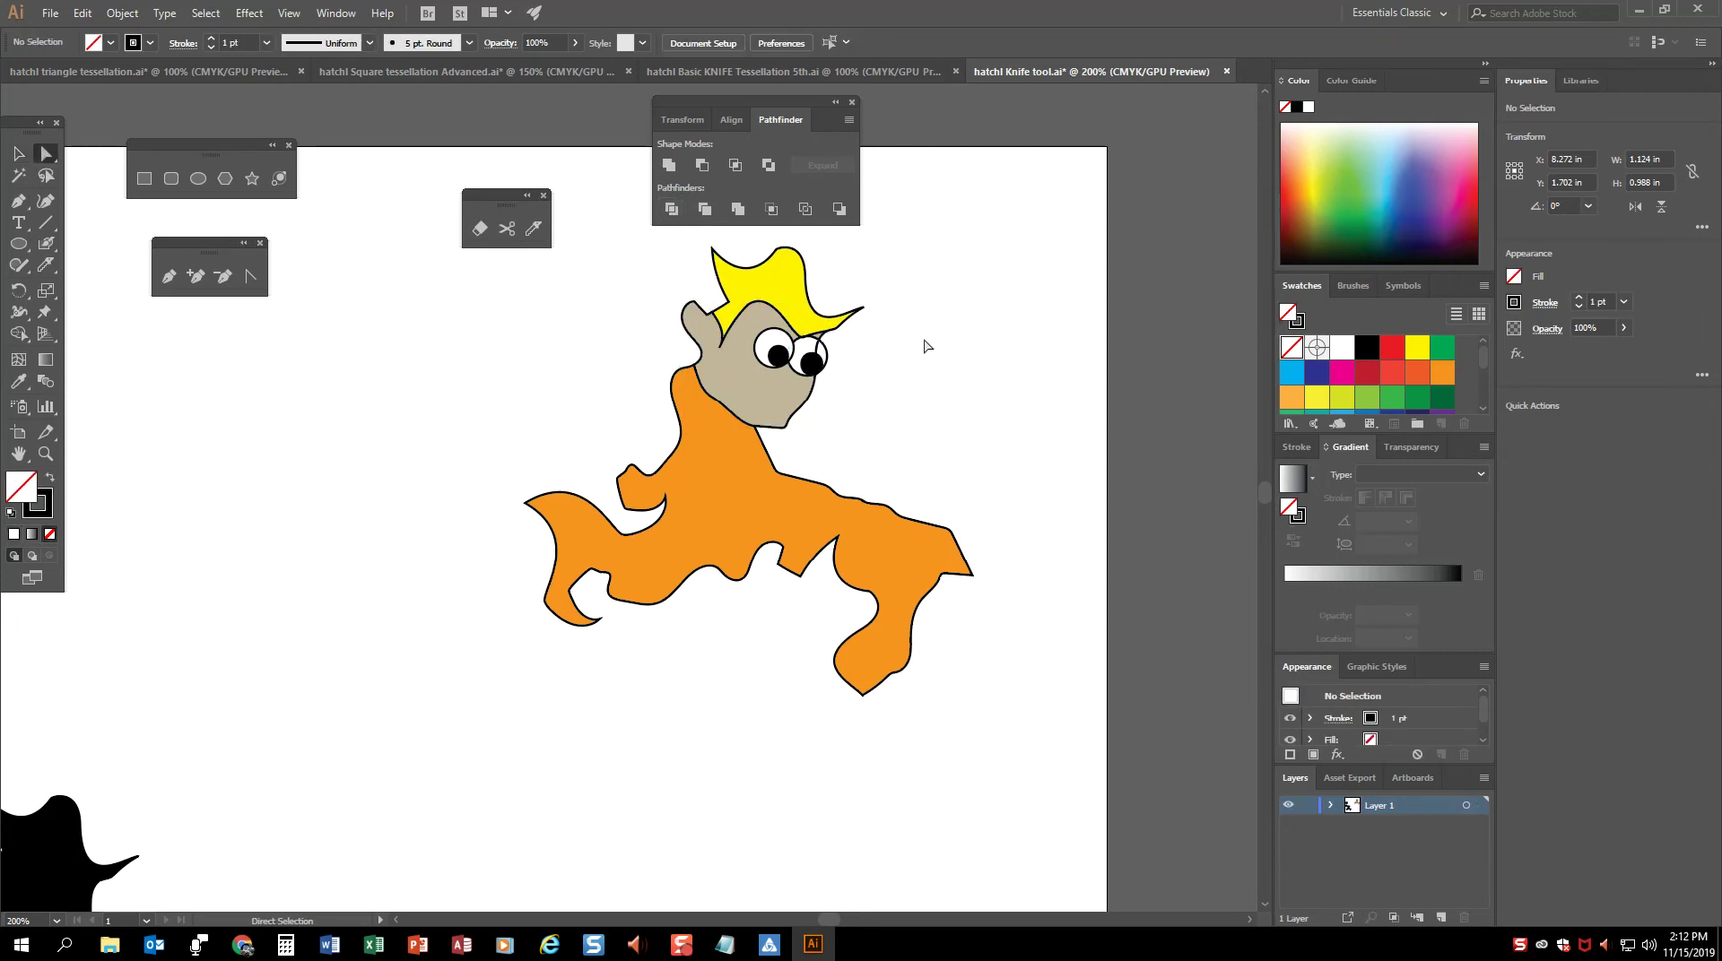
left_click(819, 353)
left_click(884, 370)
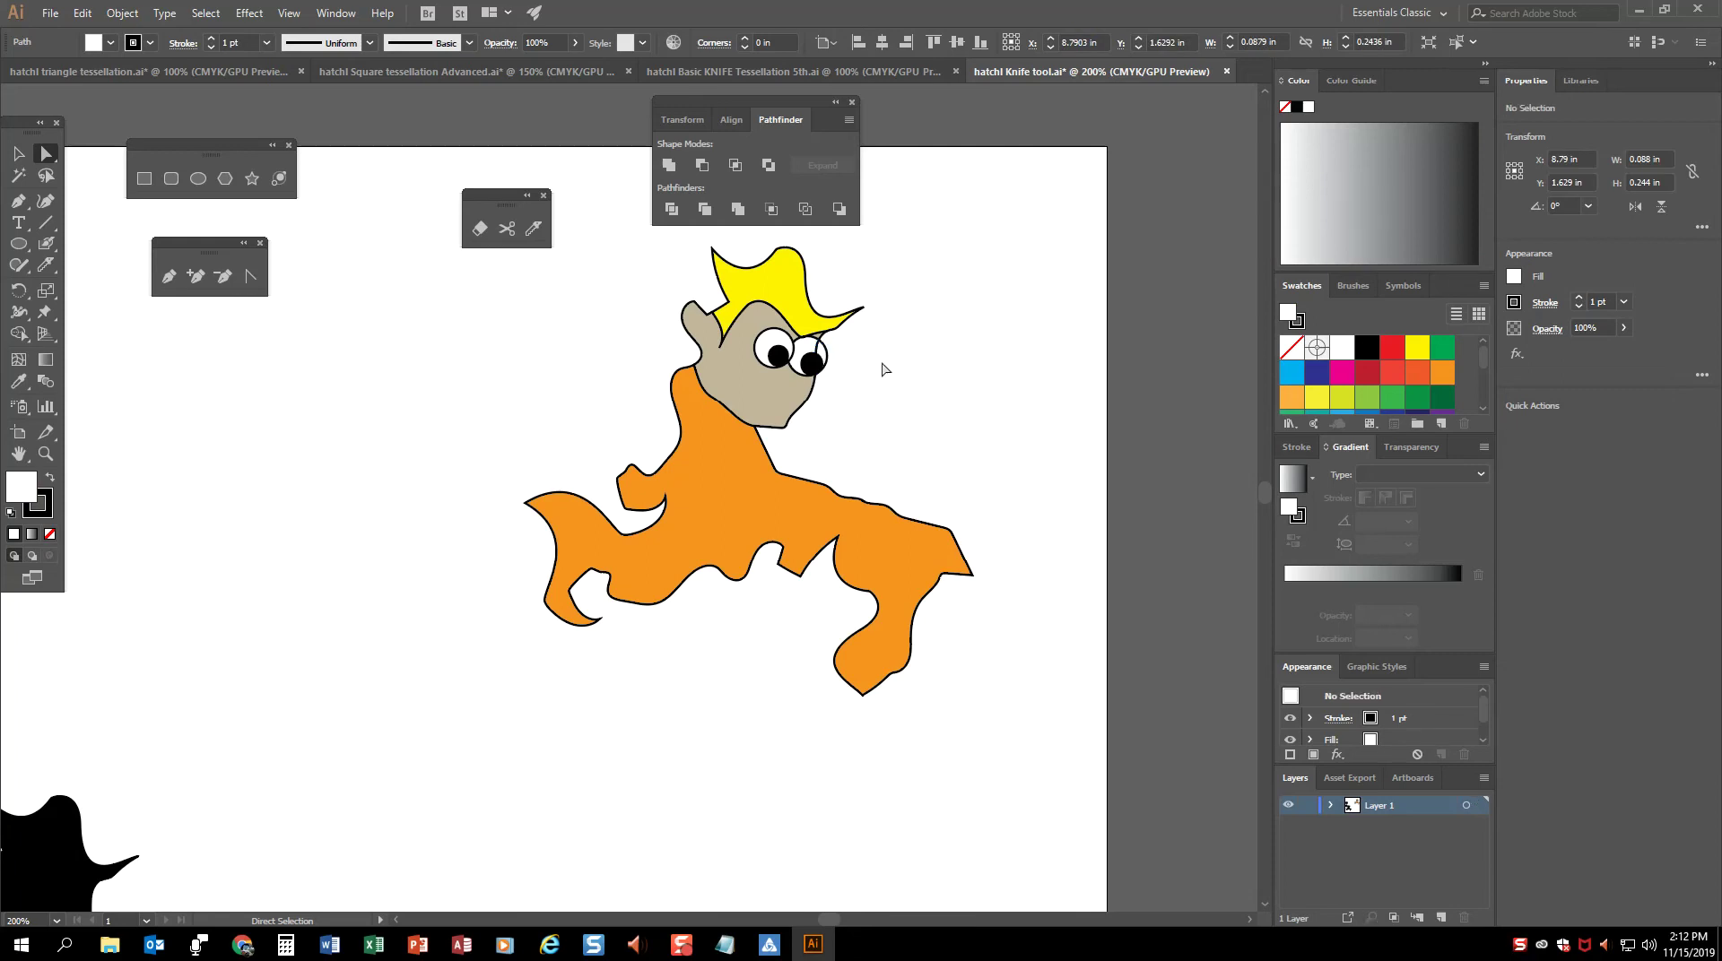
left_click(827, 352)
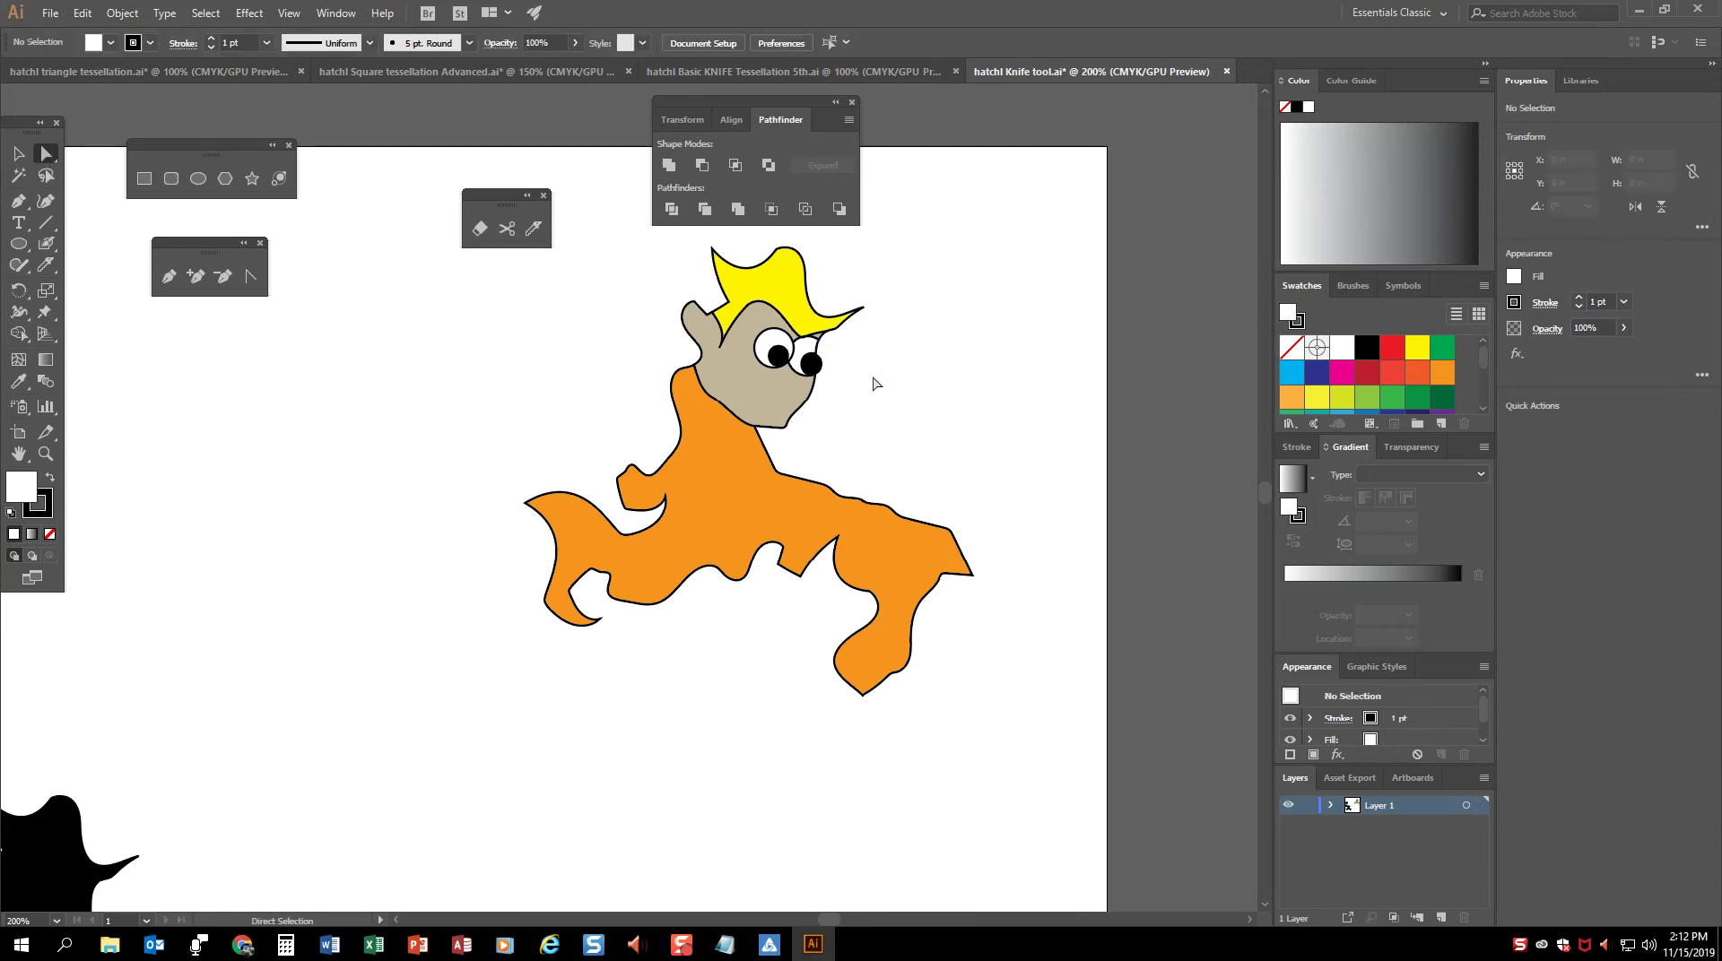
left_click(812, 363)
left_click(924, 379)
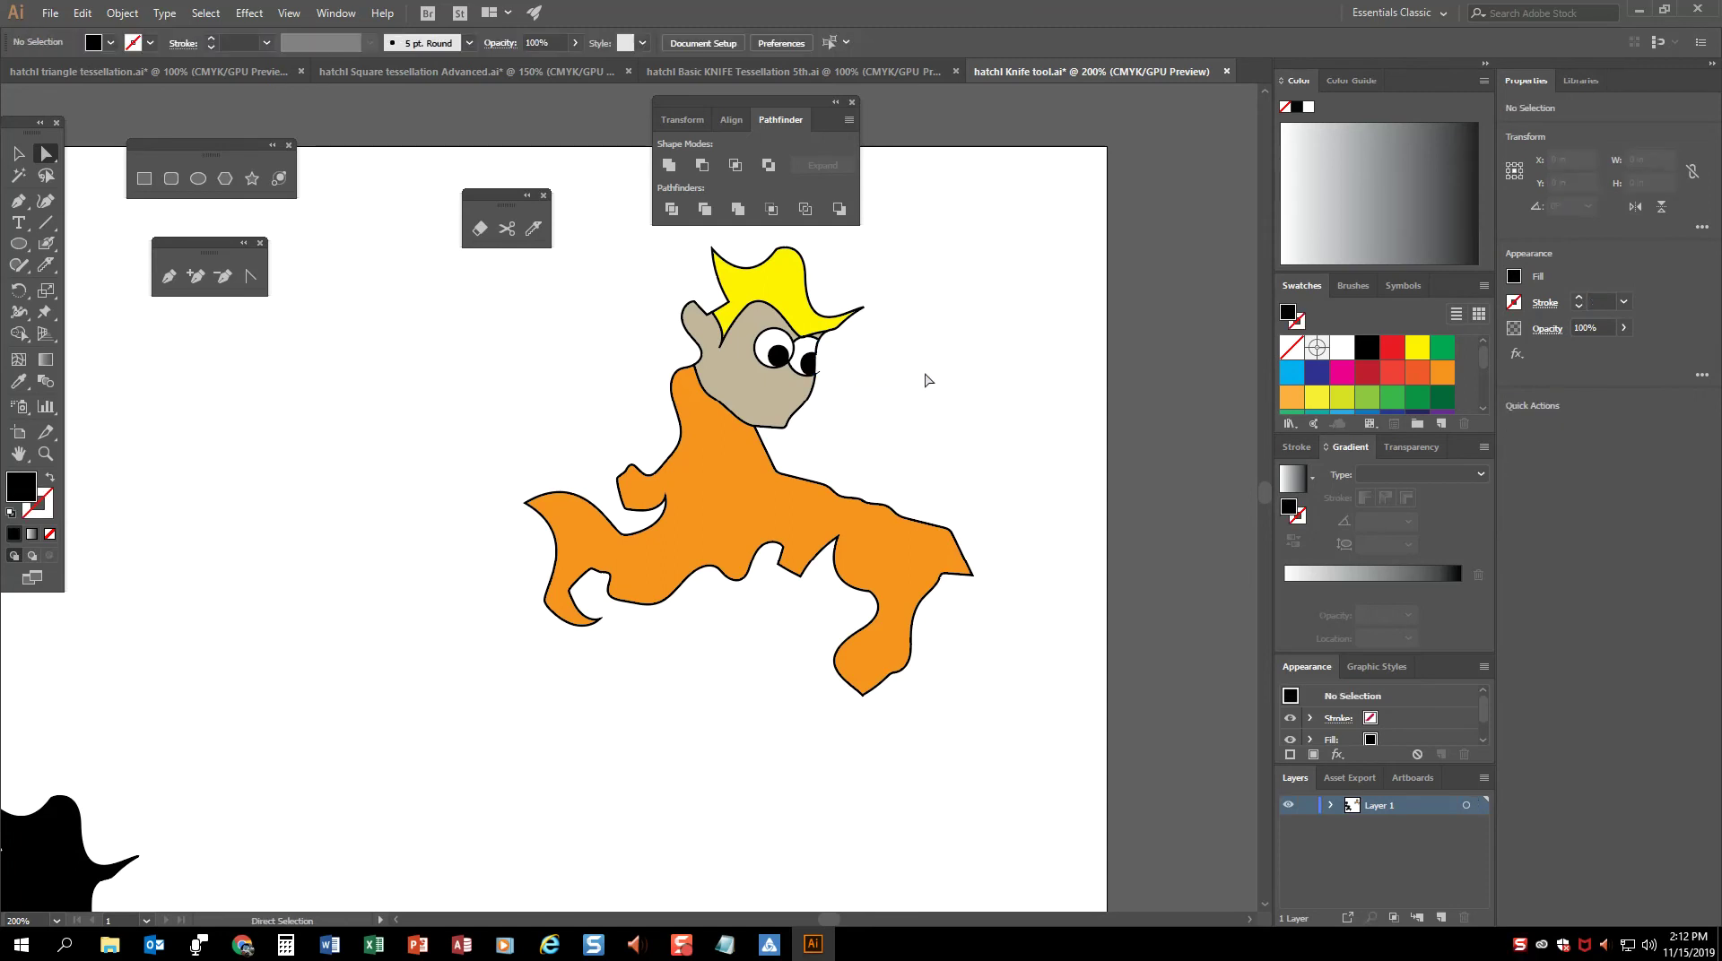
left_click(818, 371)
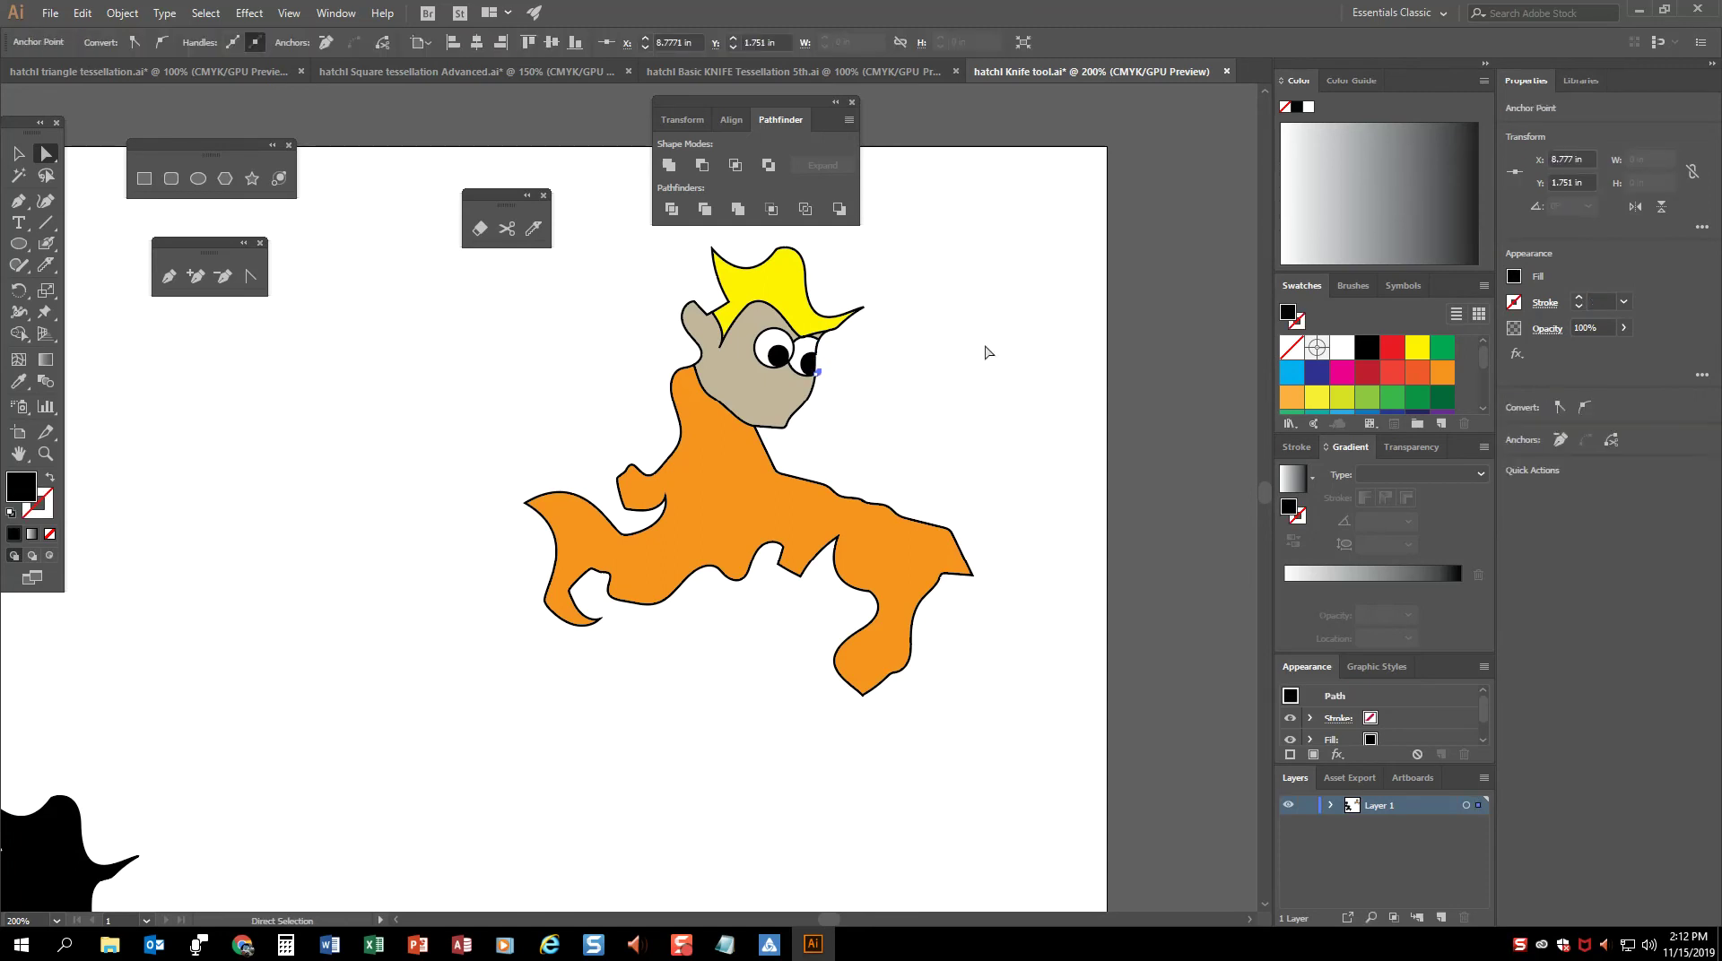
left_click(918, 370)
key("ctrl+plus")
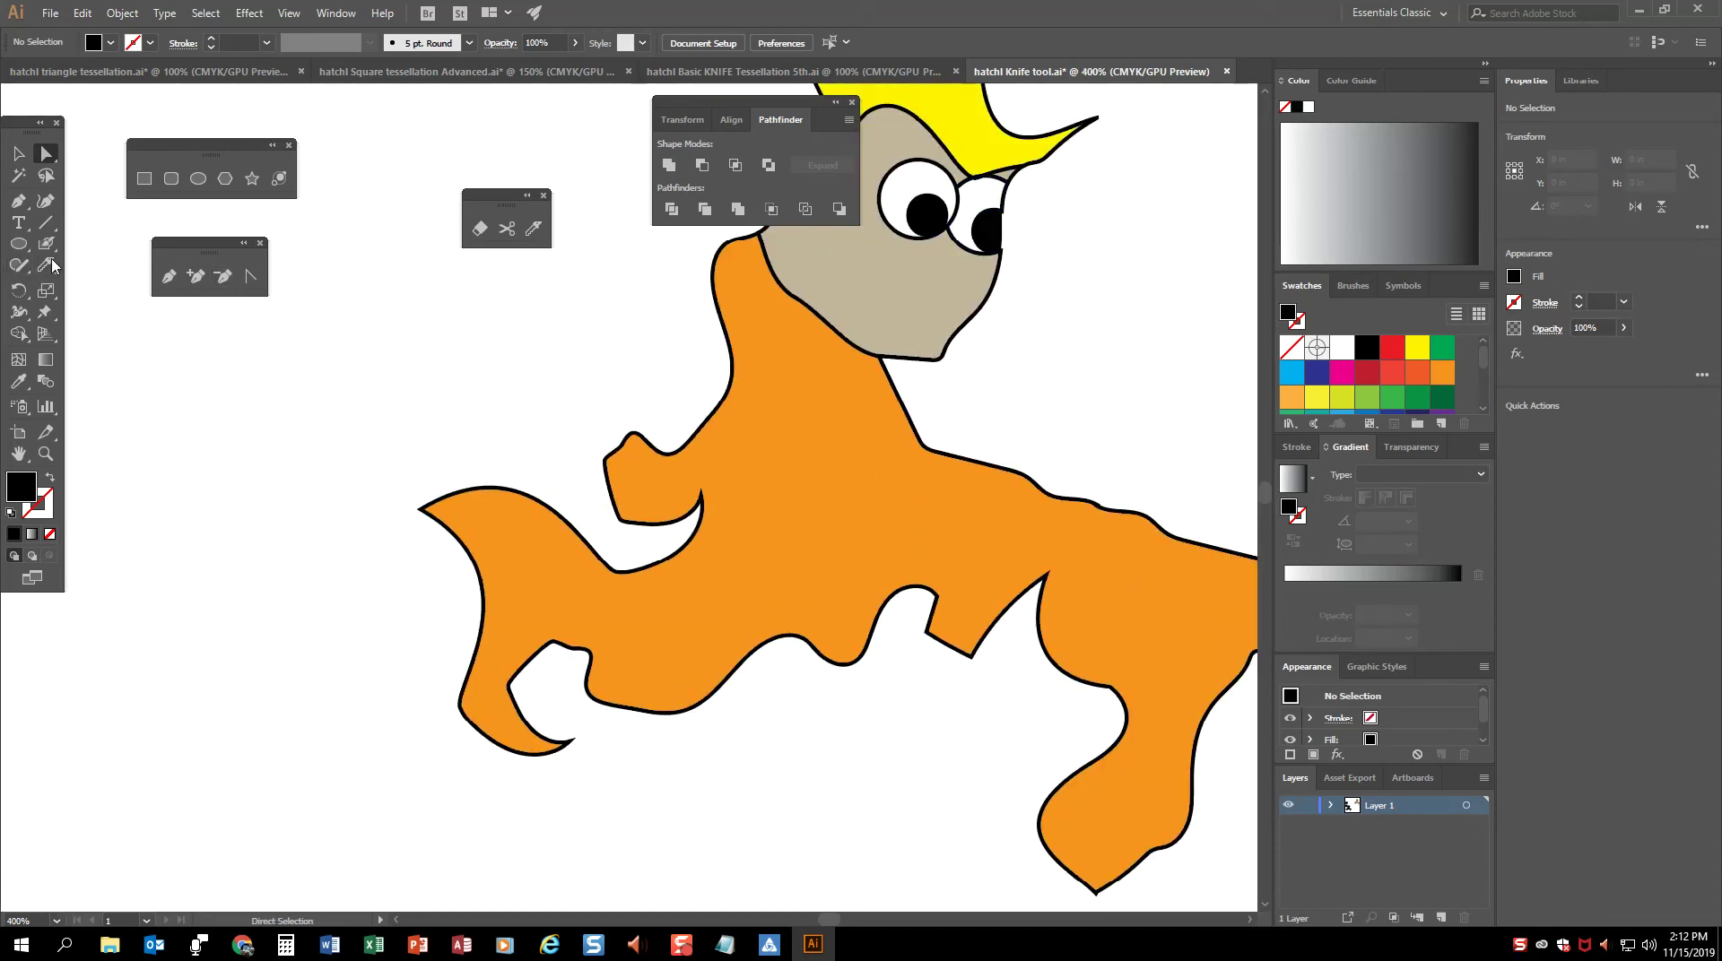
Step: Pencil-draw a nose curve below the right eye, removing the white fill and applying tan
key("n")
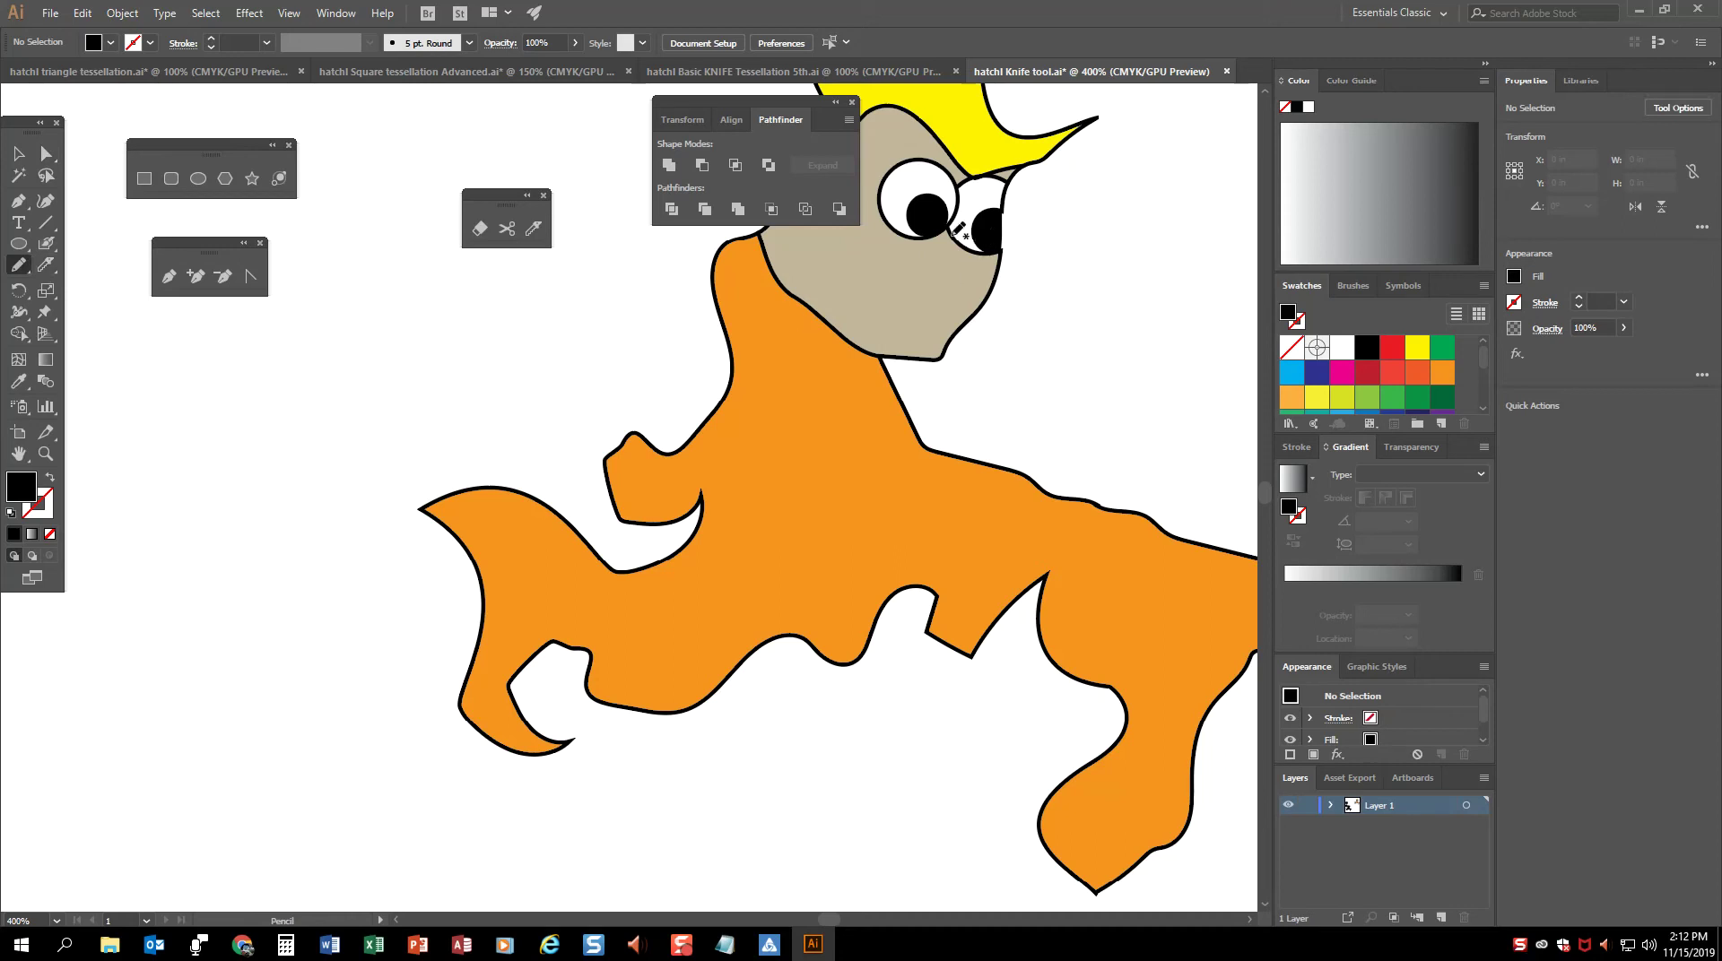
mouse_move(949, 232)
left_mouse_down()
mouse_move(961, 279)
mouse_move(919, 278)
left_mouse_up()
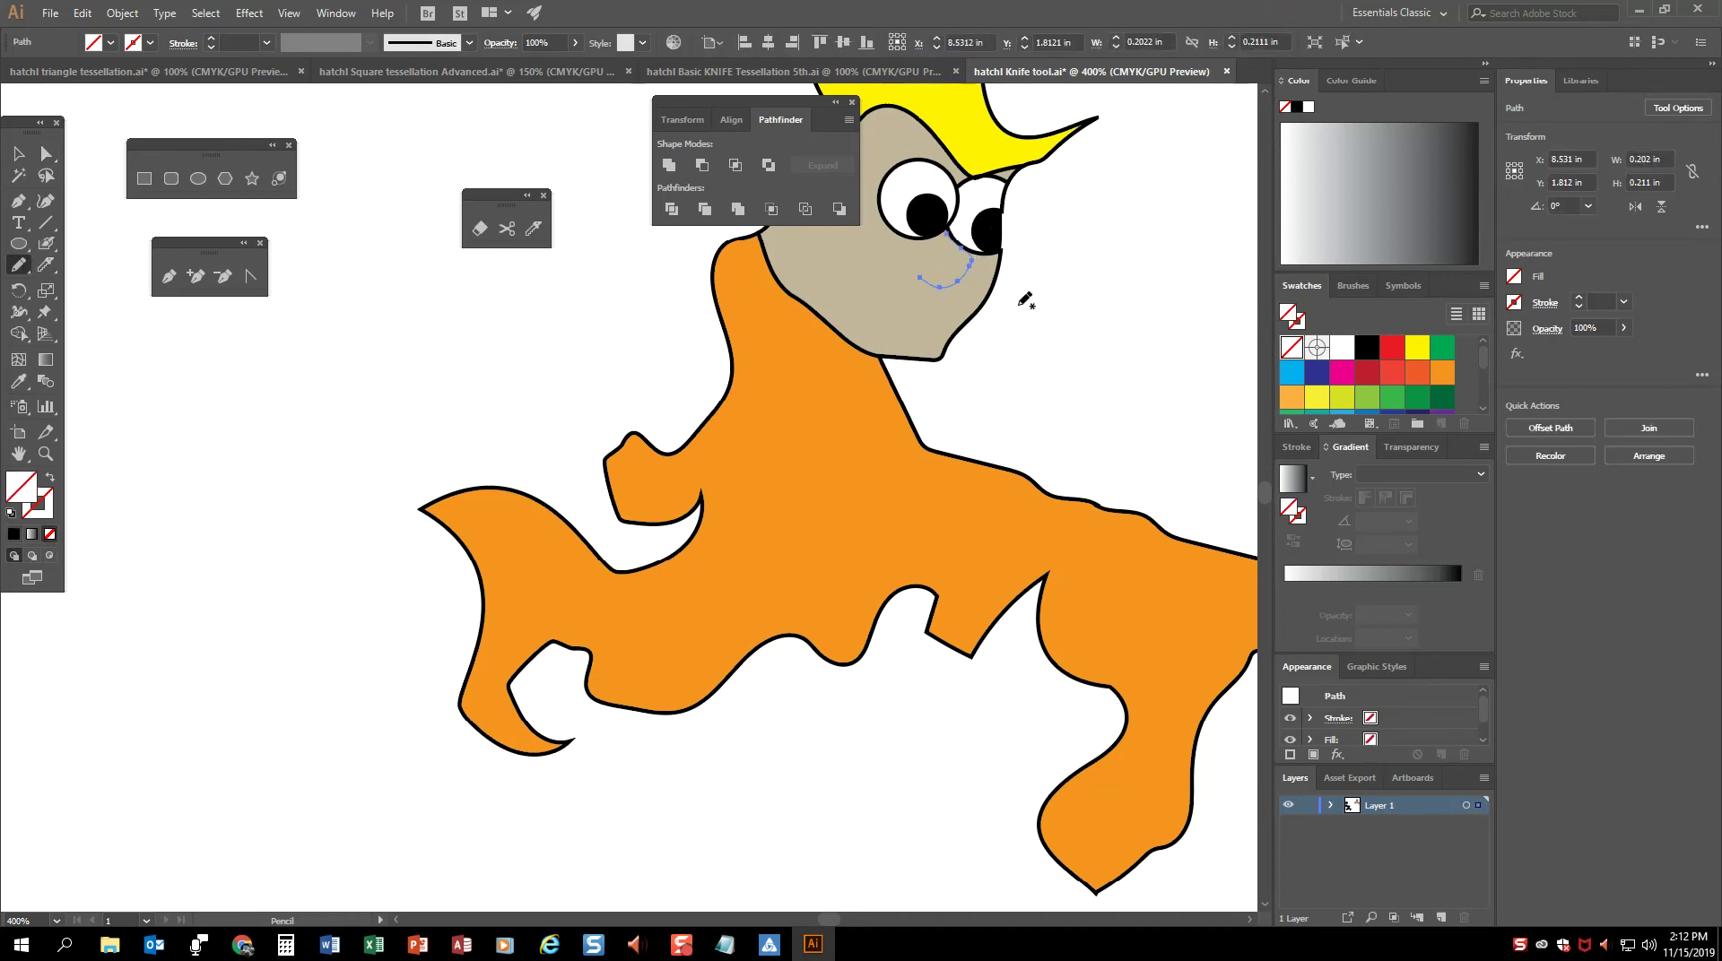
key("d")
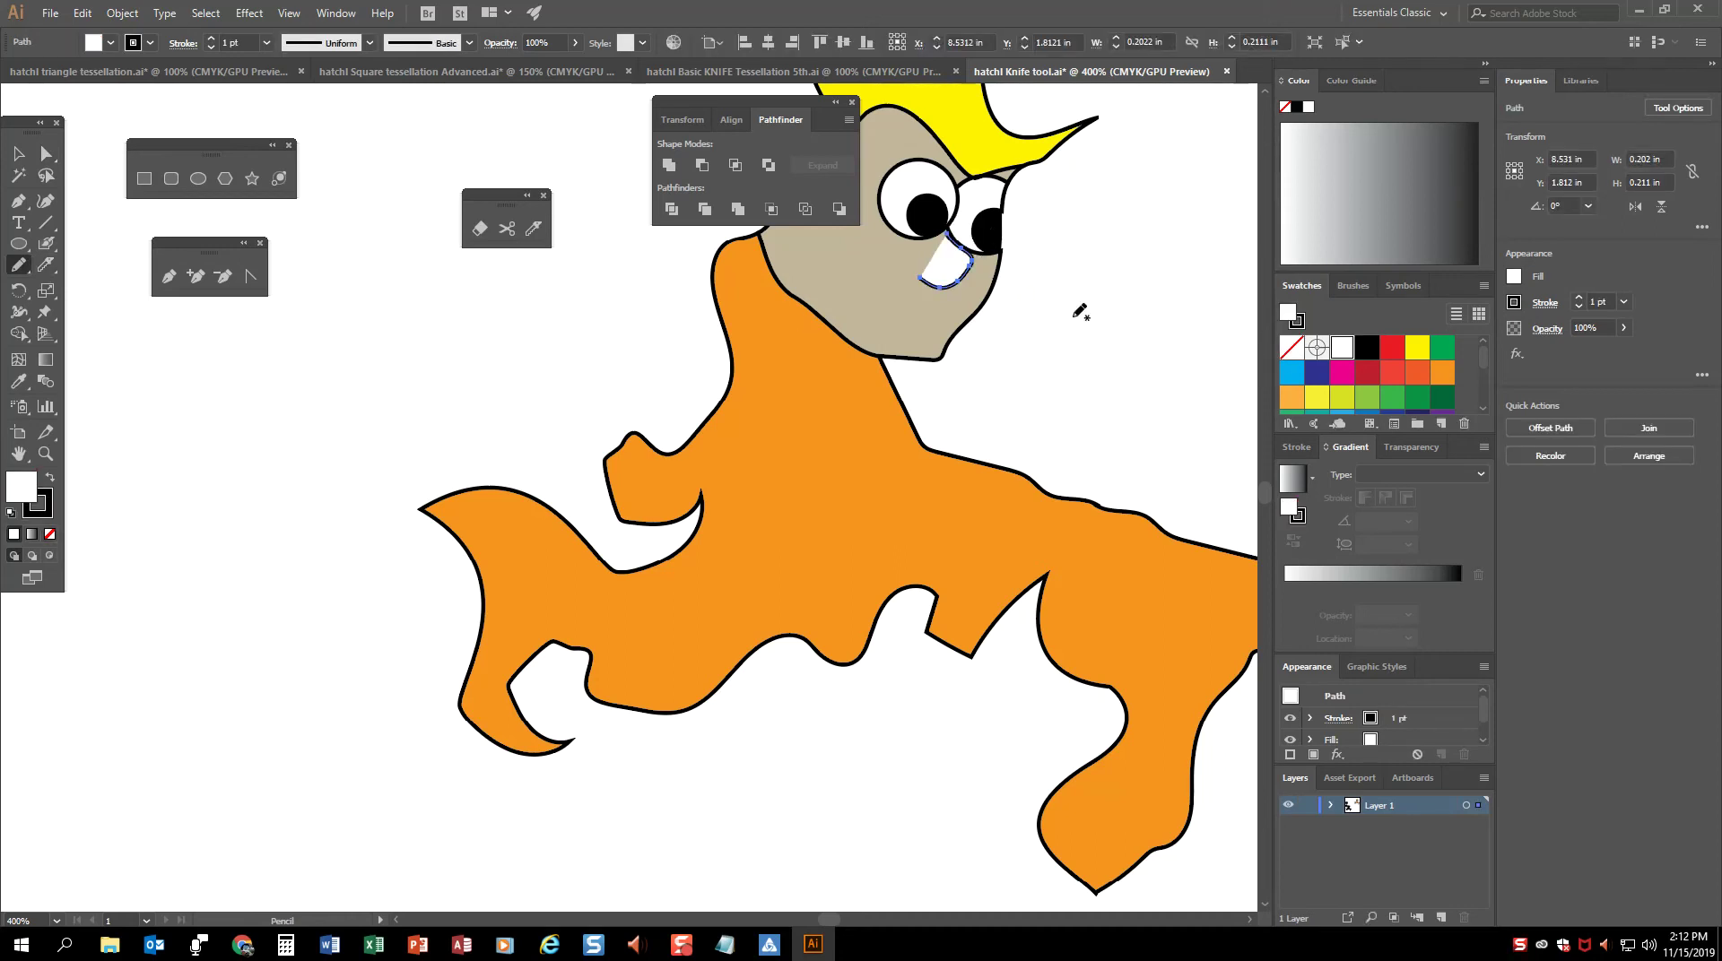
left_click(108, 45)
left_click(12, 74)
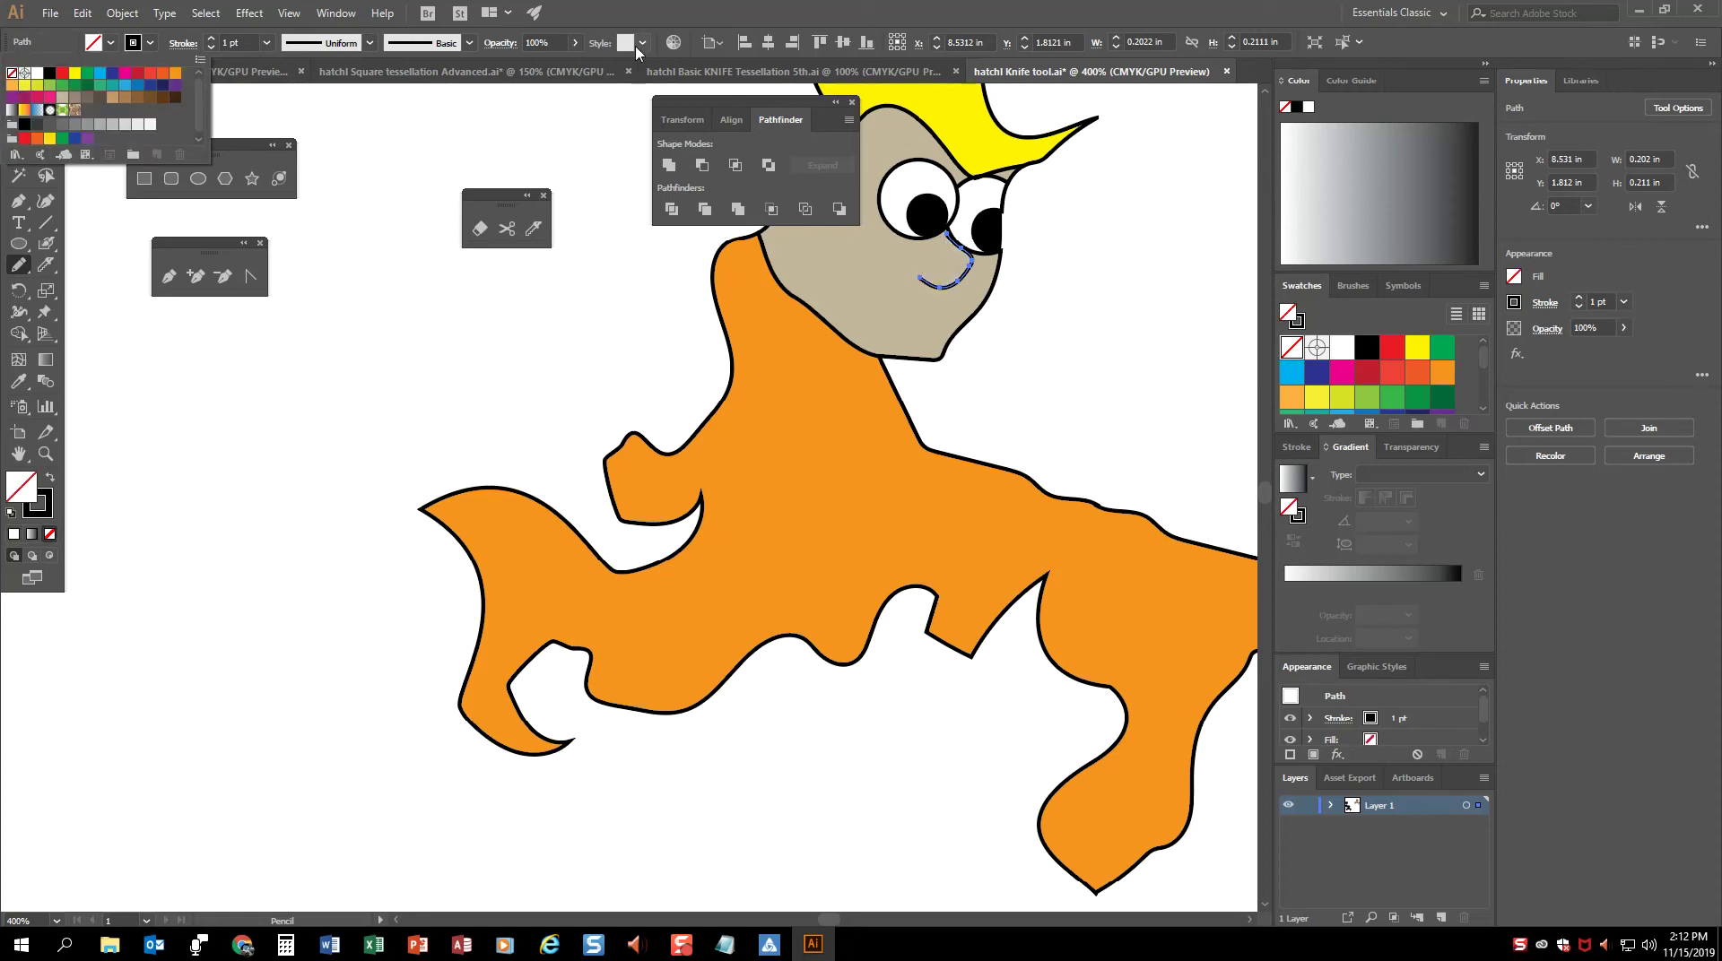
left_click(61, 97)
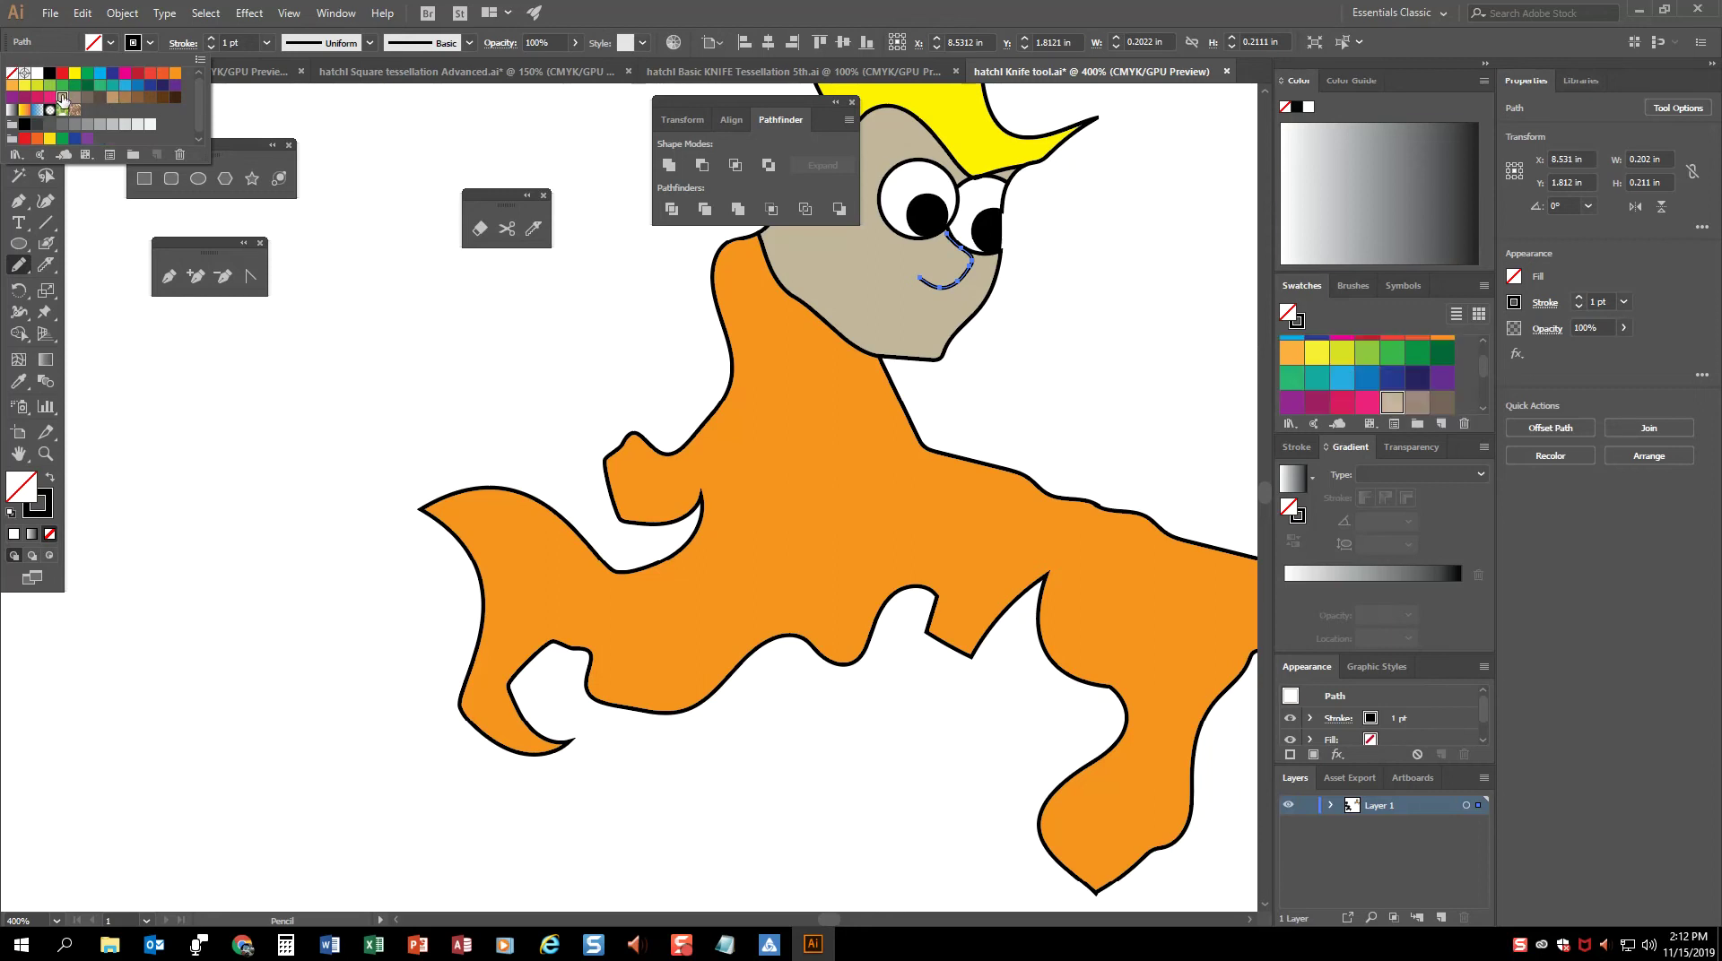
left_click(968, 8)
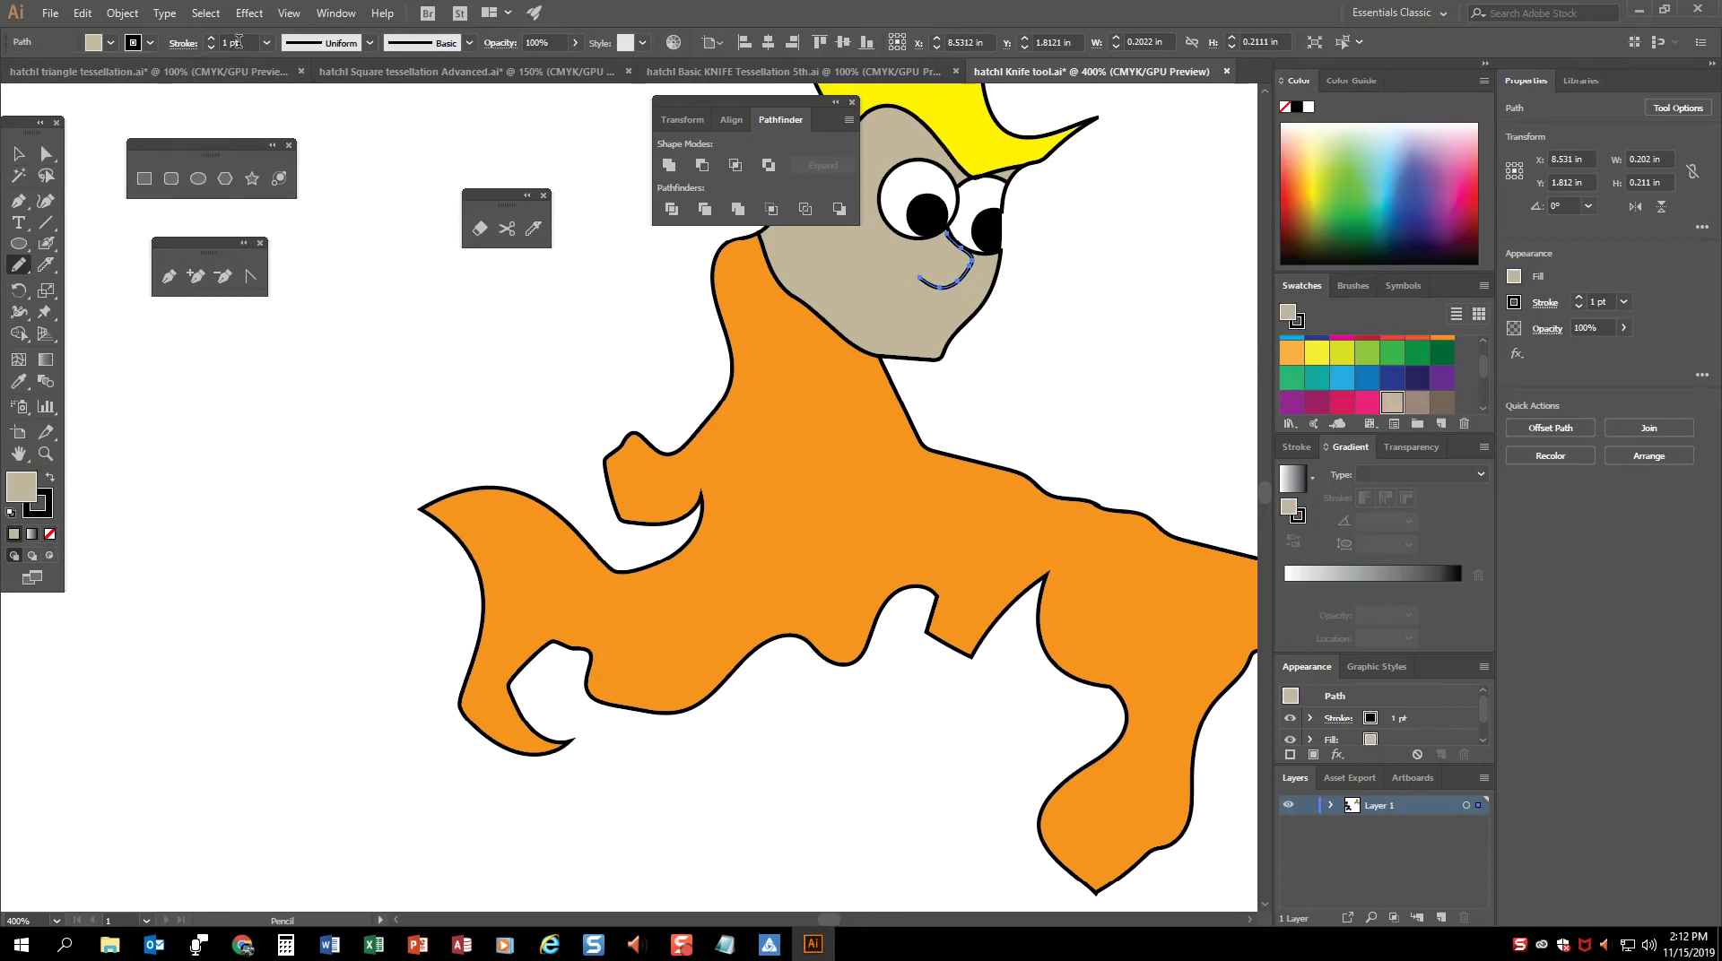
Step: Set the nose stroke to 0.75 pt and resize the nose to fit the face
left_click(22, 153)
left_click(210, 39)
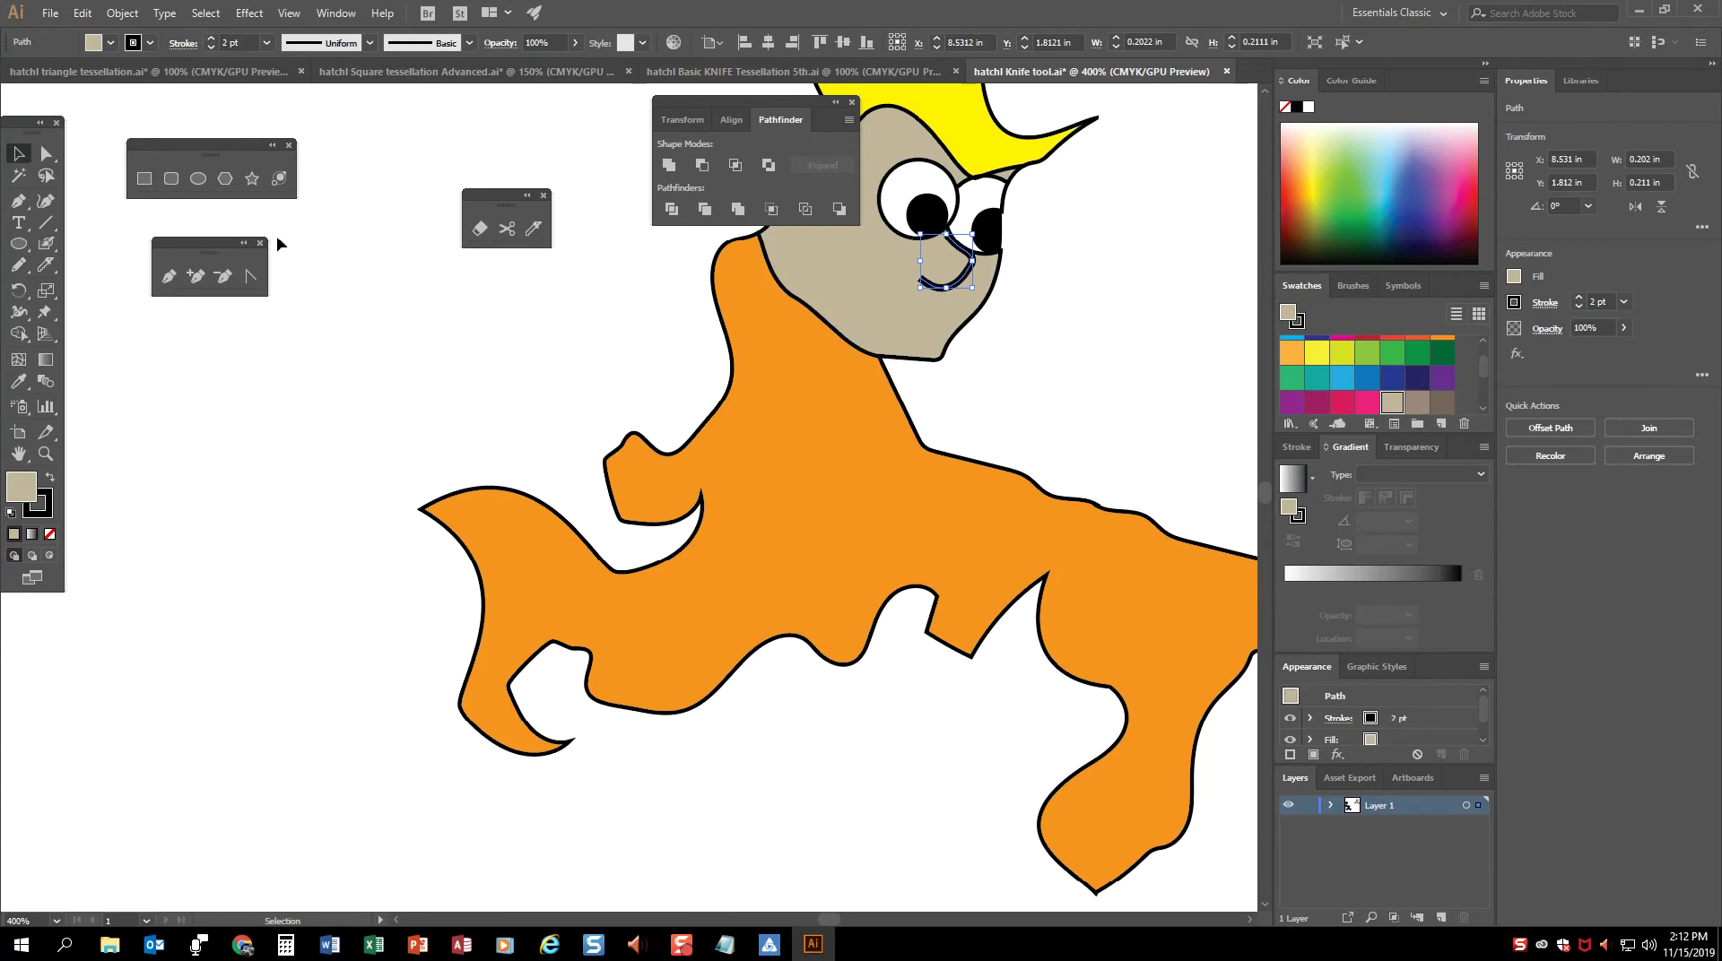
left_click(209, 47)
left_click(209, 46)
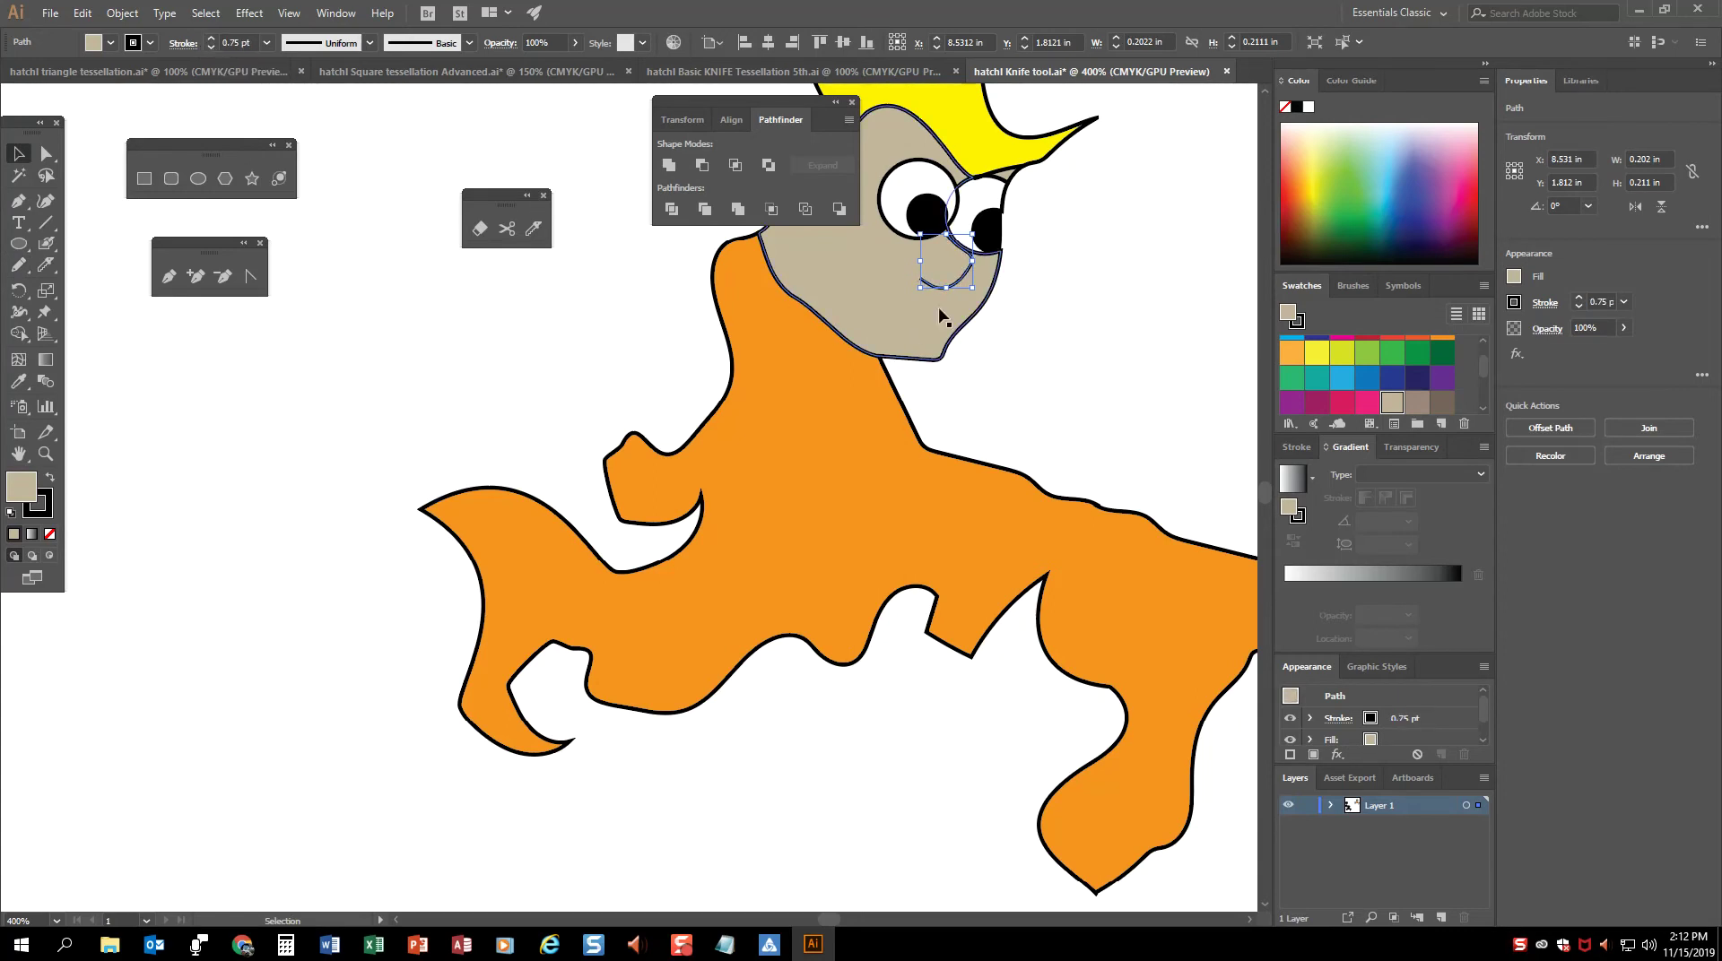
left_click_drag(918, 287, 937, 269)
left_click(1037, 281)
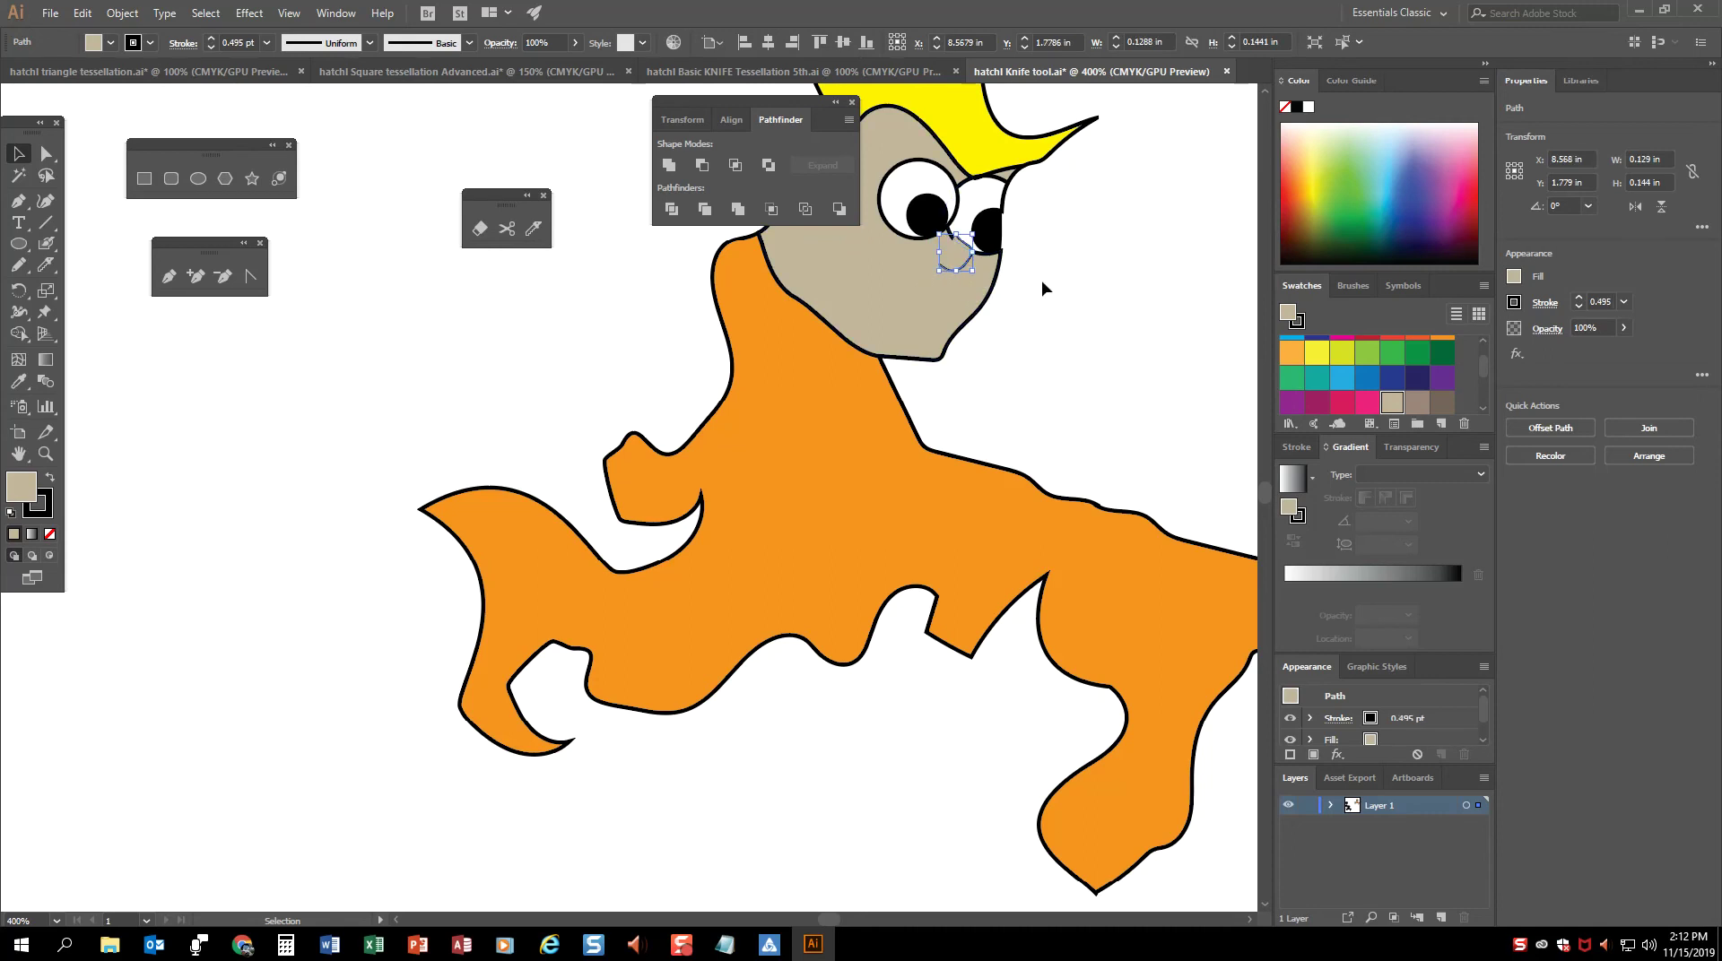
left_click(962, 256)
left_click_drag(939, 234, 928, 223)
left_click(1090, 269)
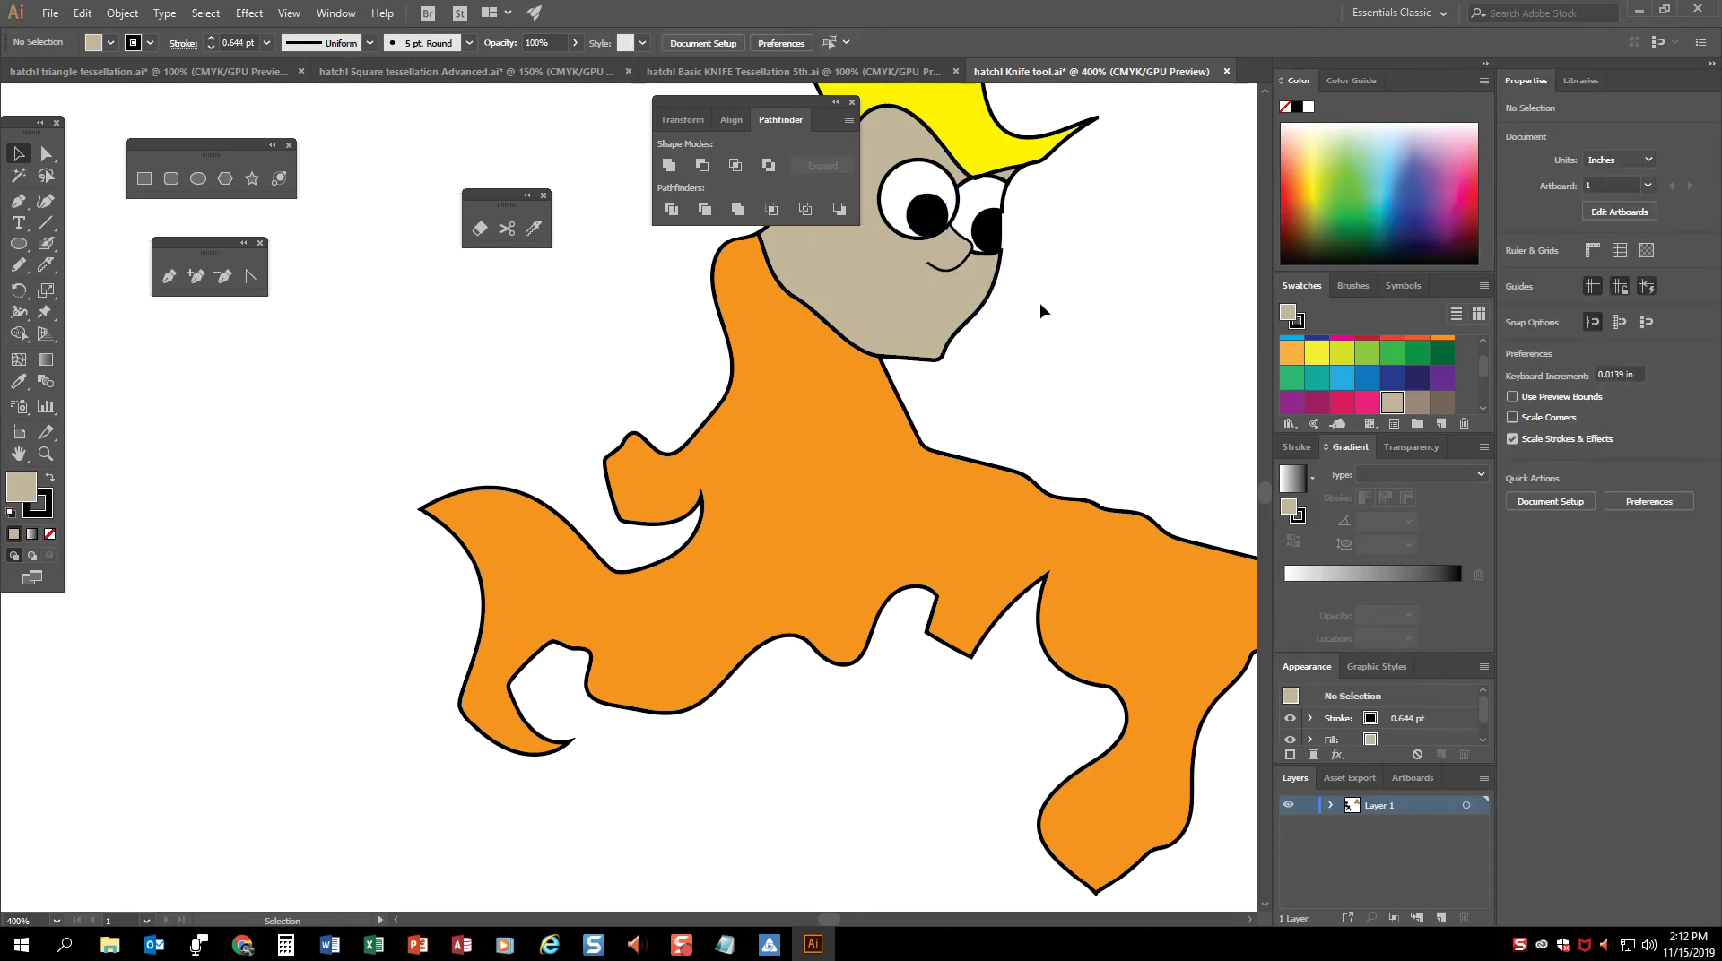
left_click(952, 251)
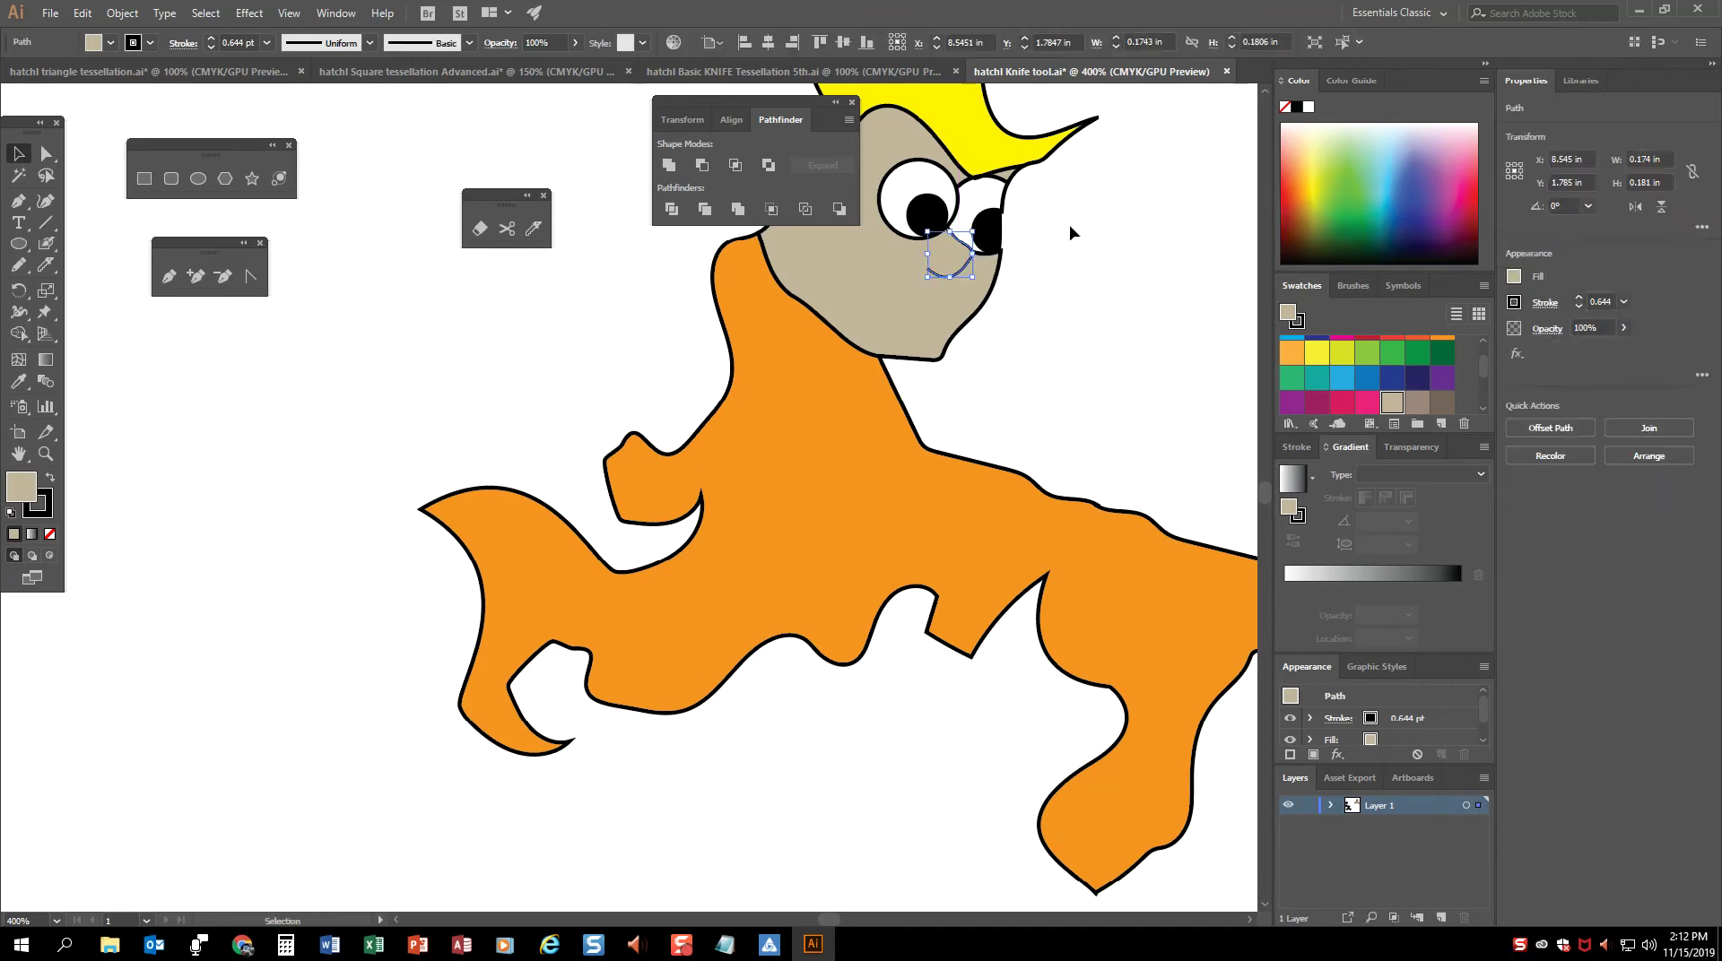
left_click(1093, 237)
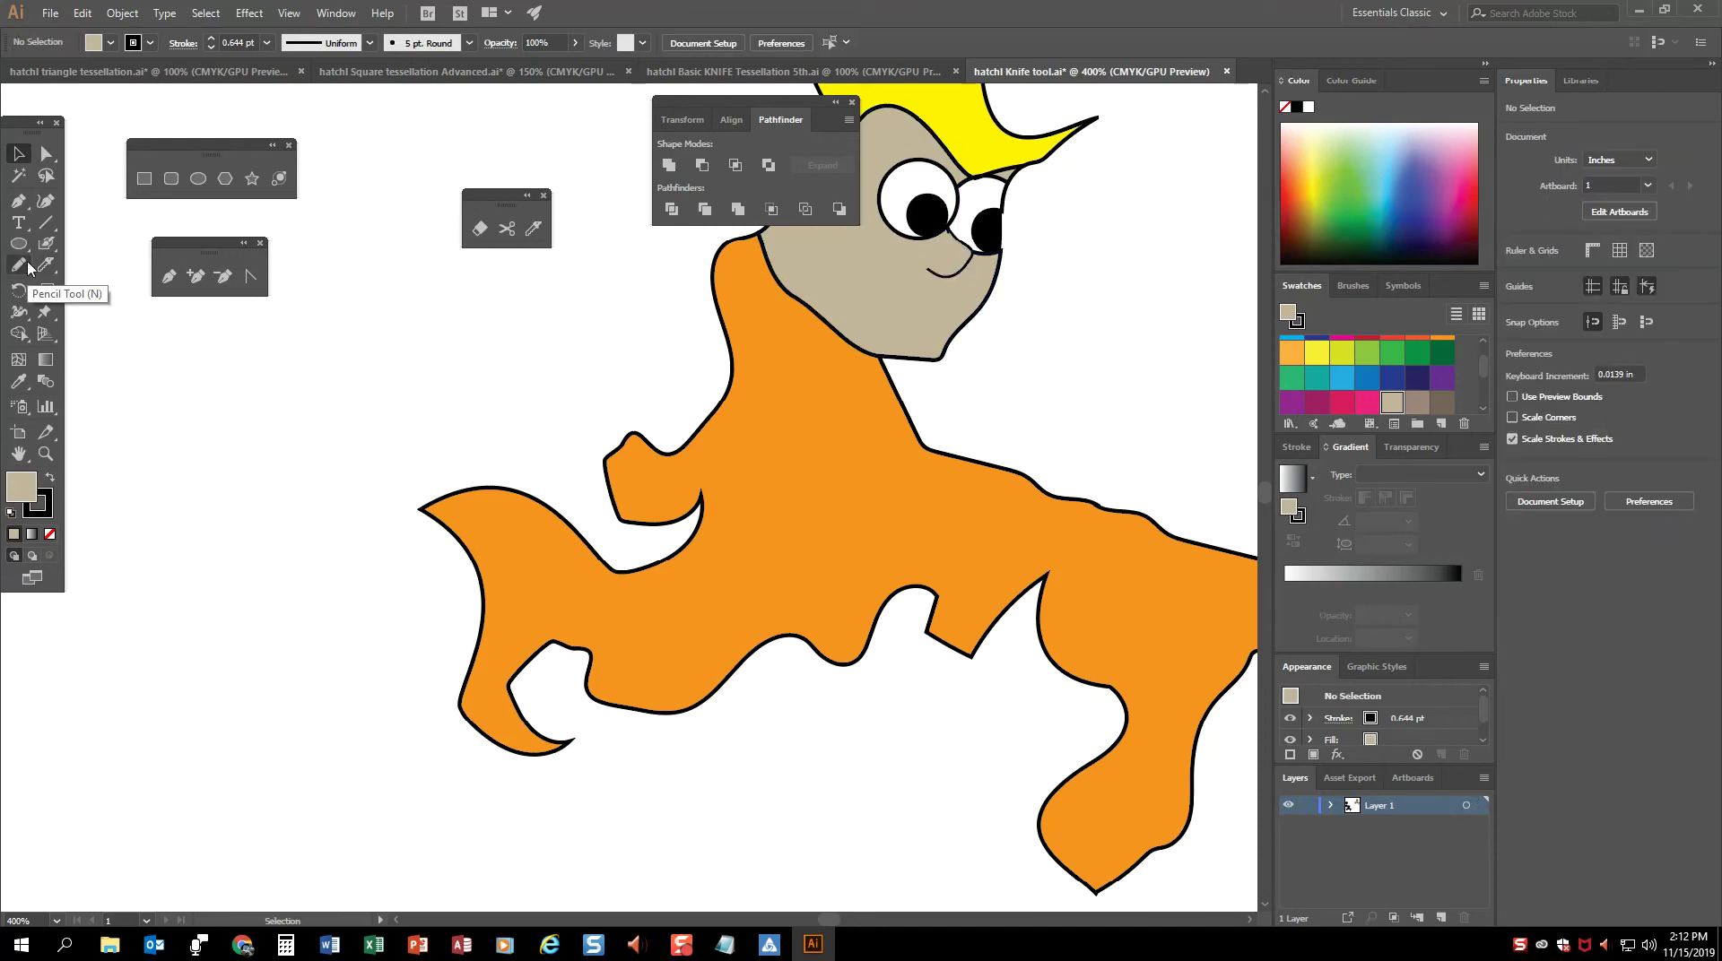
left_click(534, 229)
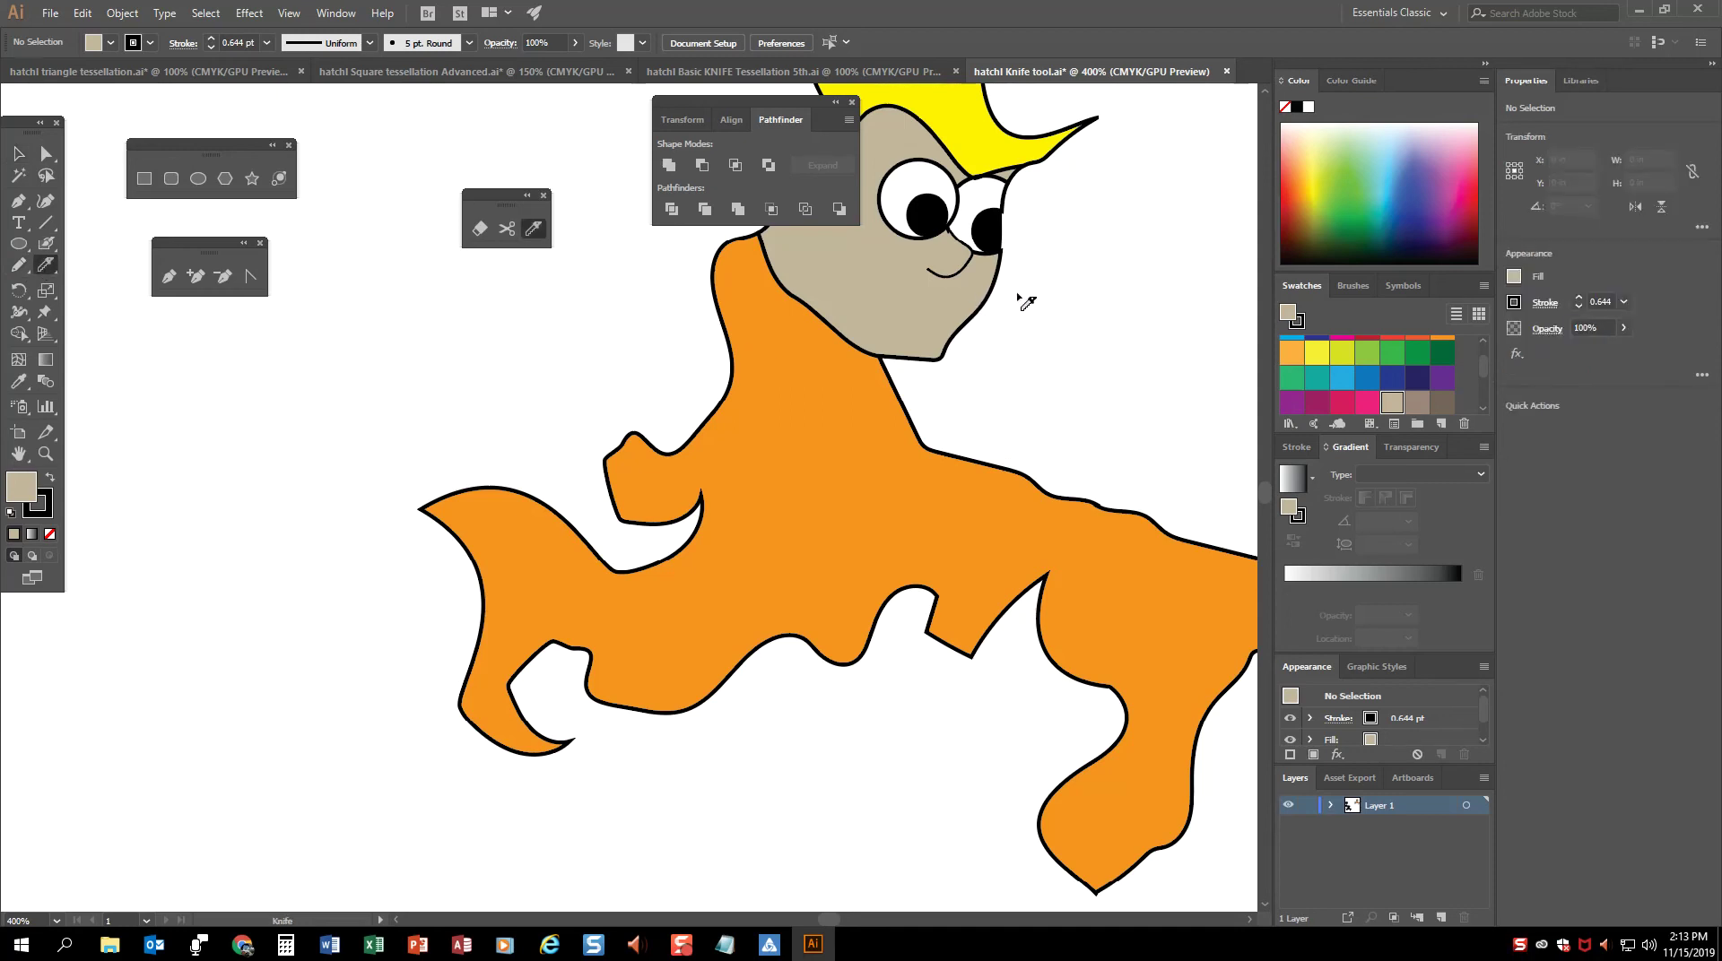
Step: Knife-cut a smile-shaped mouth into the cowboy's face and fill it red
key("ctrl")
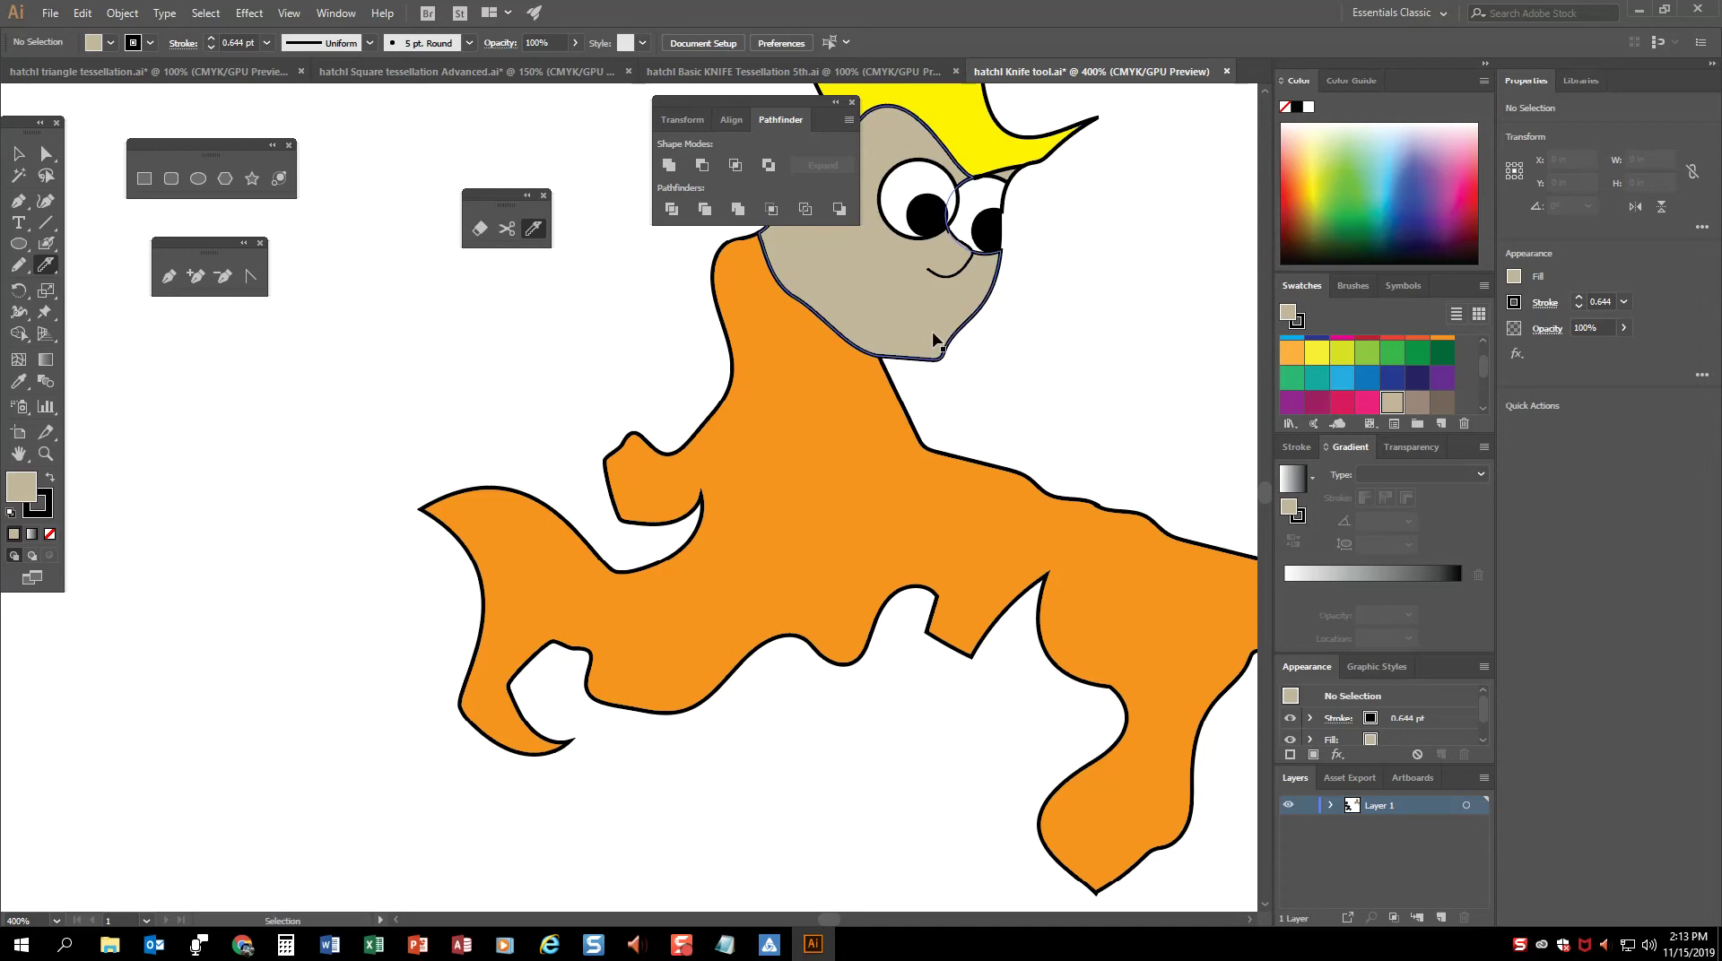
left_click(928, 332, "ctrl")
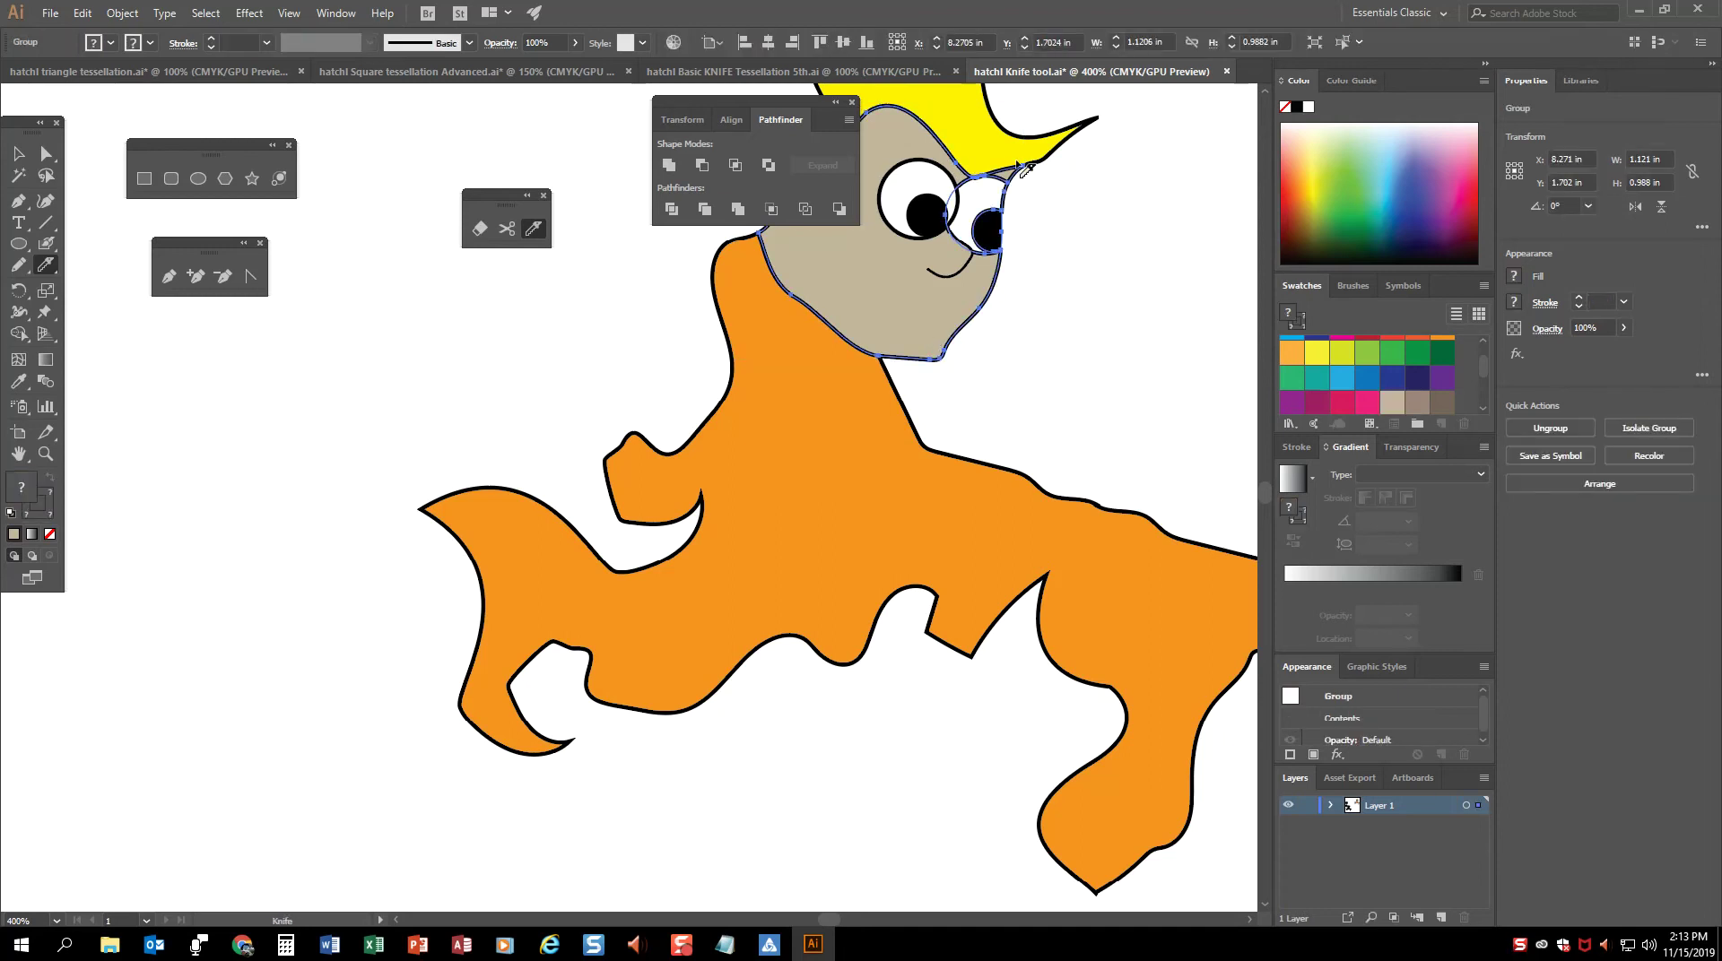
mouse_move(1021, 172)
left_mouse_down()
mouse_move(807, 377)
mouse_move(1232, 154)
mouse_move(1142, 358)
left_mouse_up()
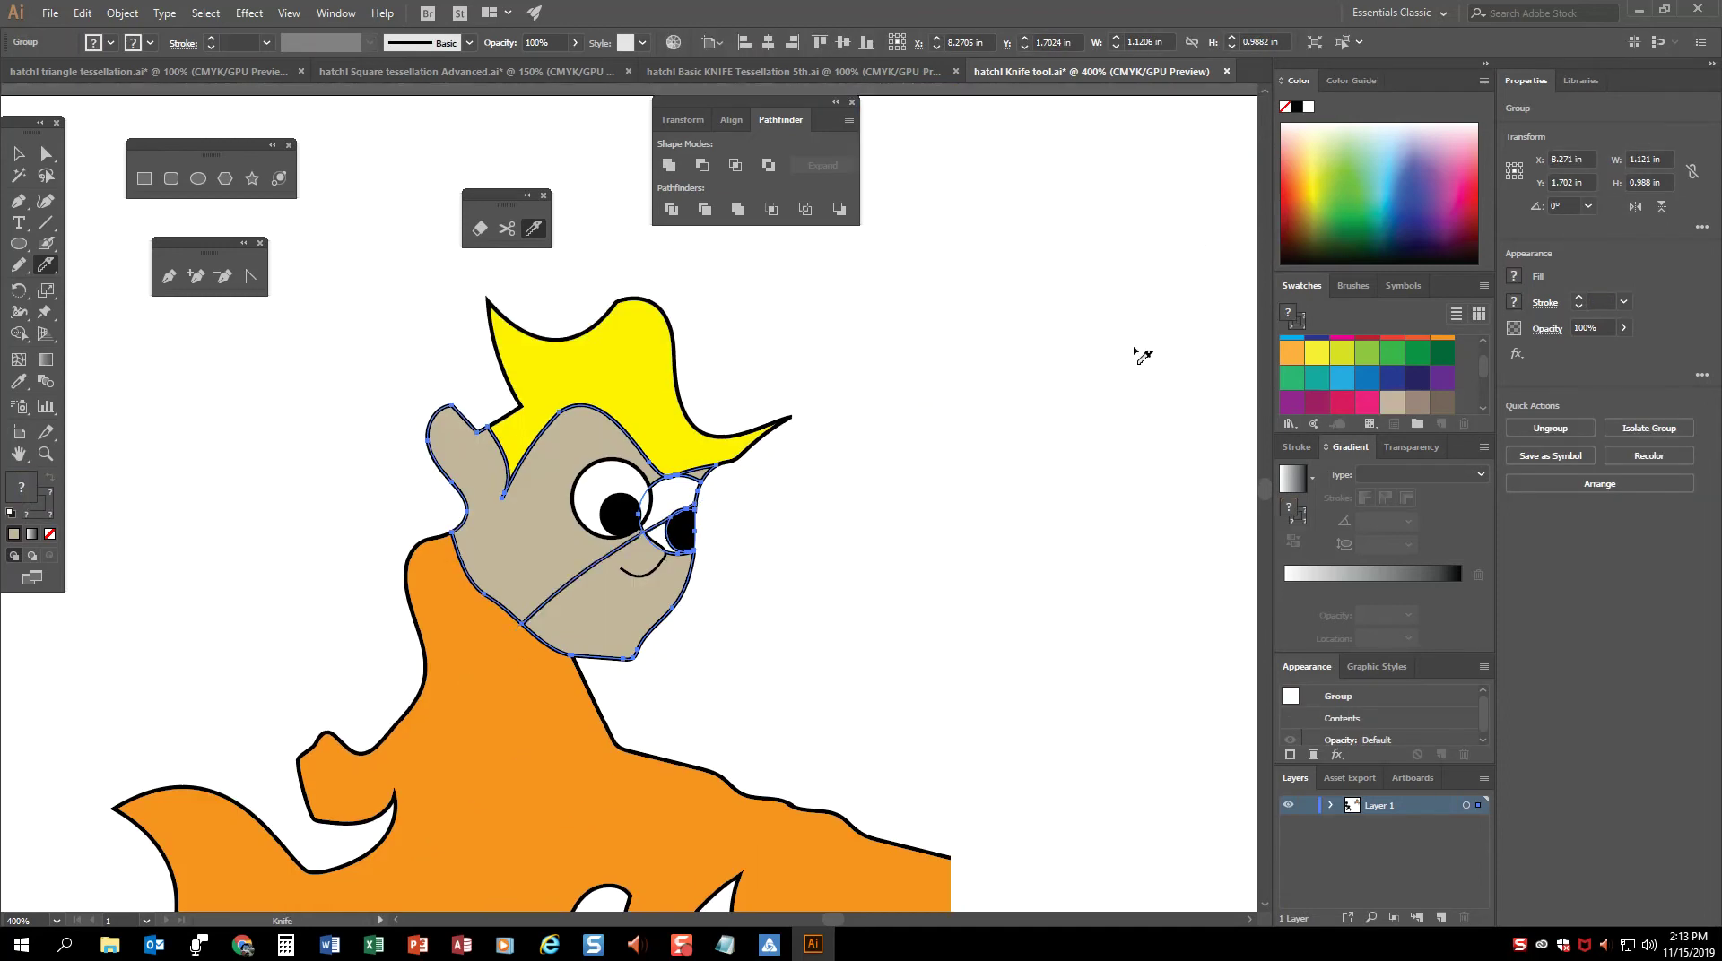
key("ctrl+z")
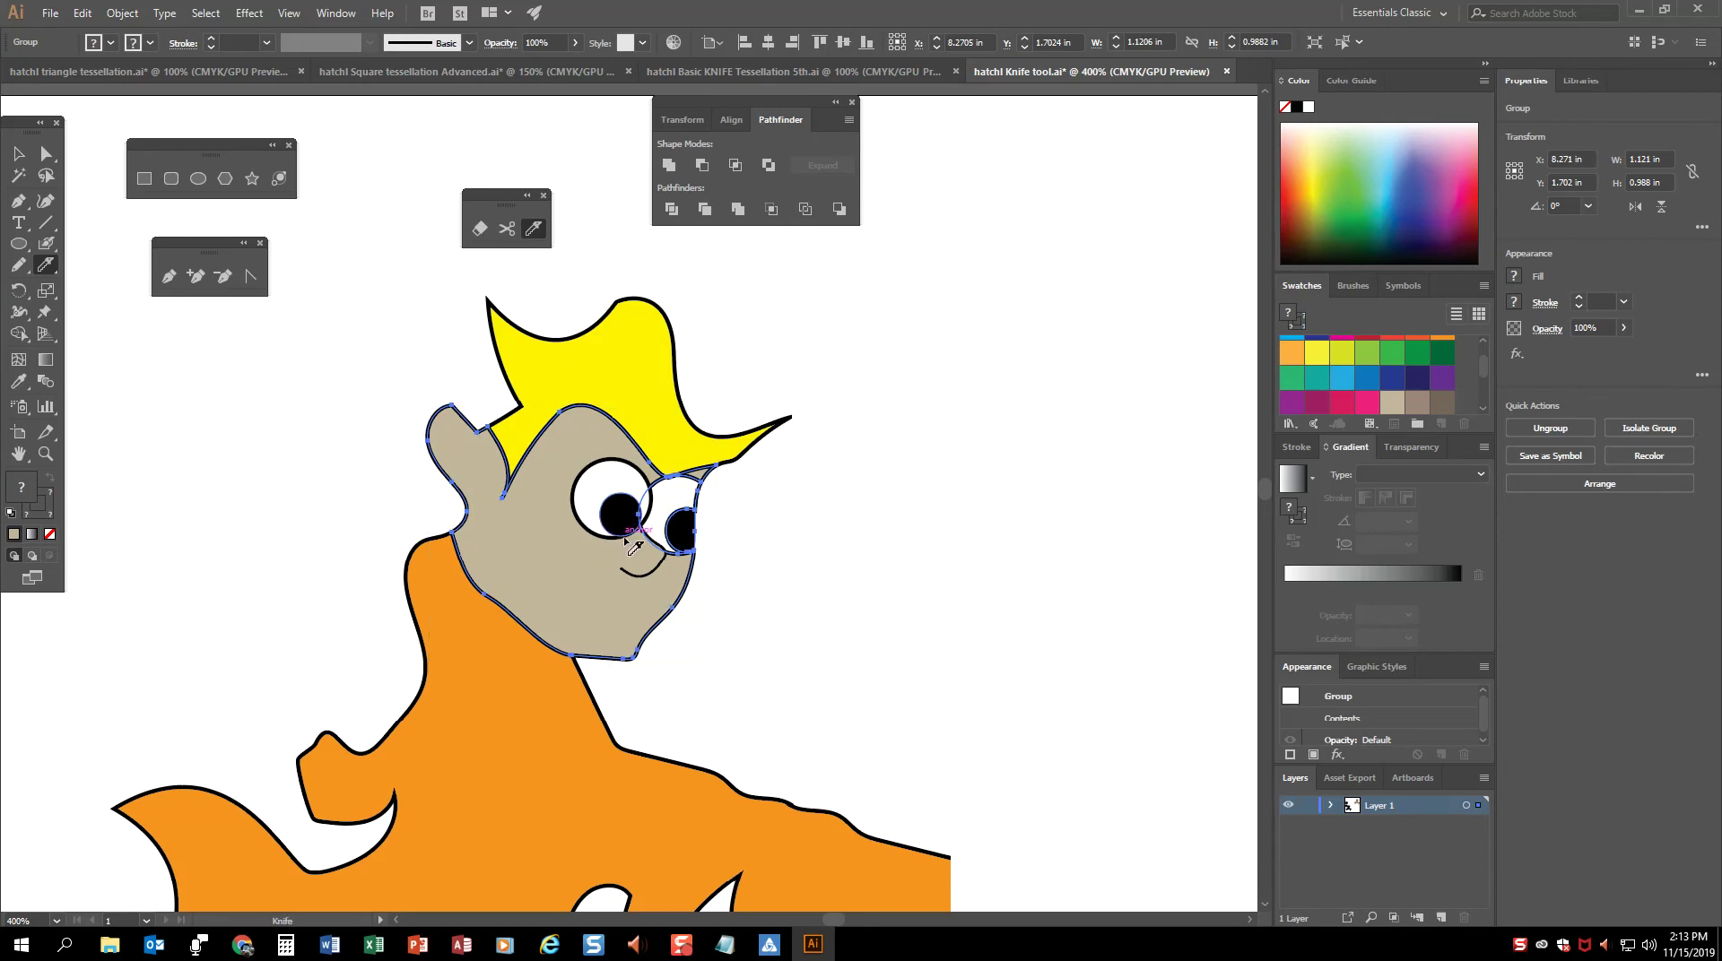
mouse_move(717, 610)
left_mouse_down()
mouse_move(545, 573)
mouse_move(540, 528)
mouse_move(538, 607)
mouse_move(619, 664)
left_mouse_up()
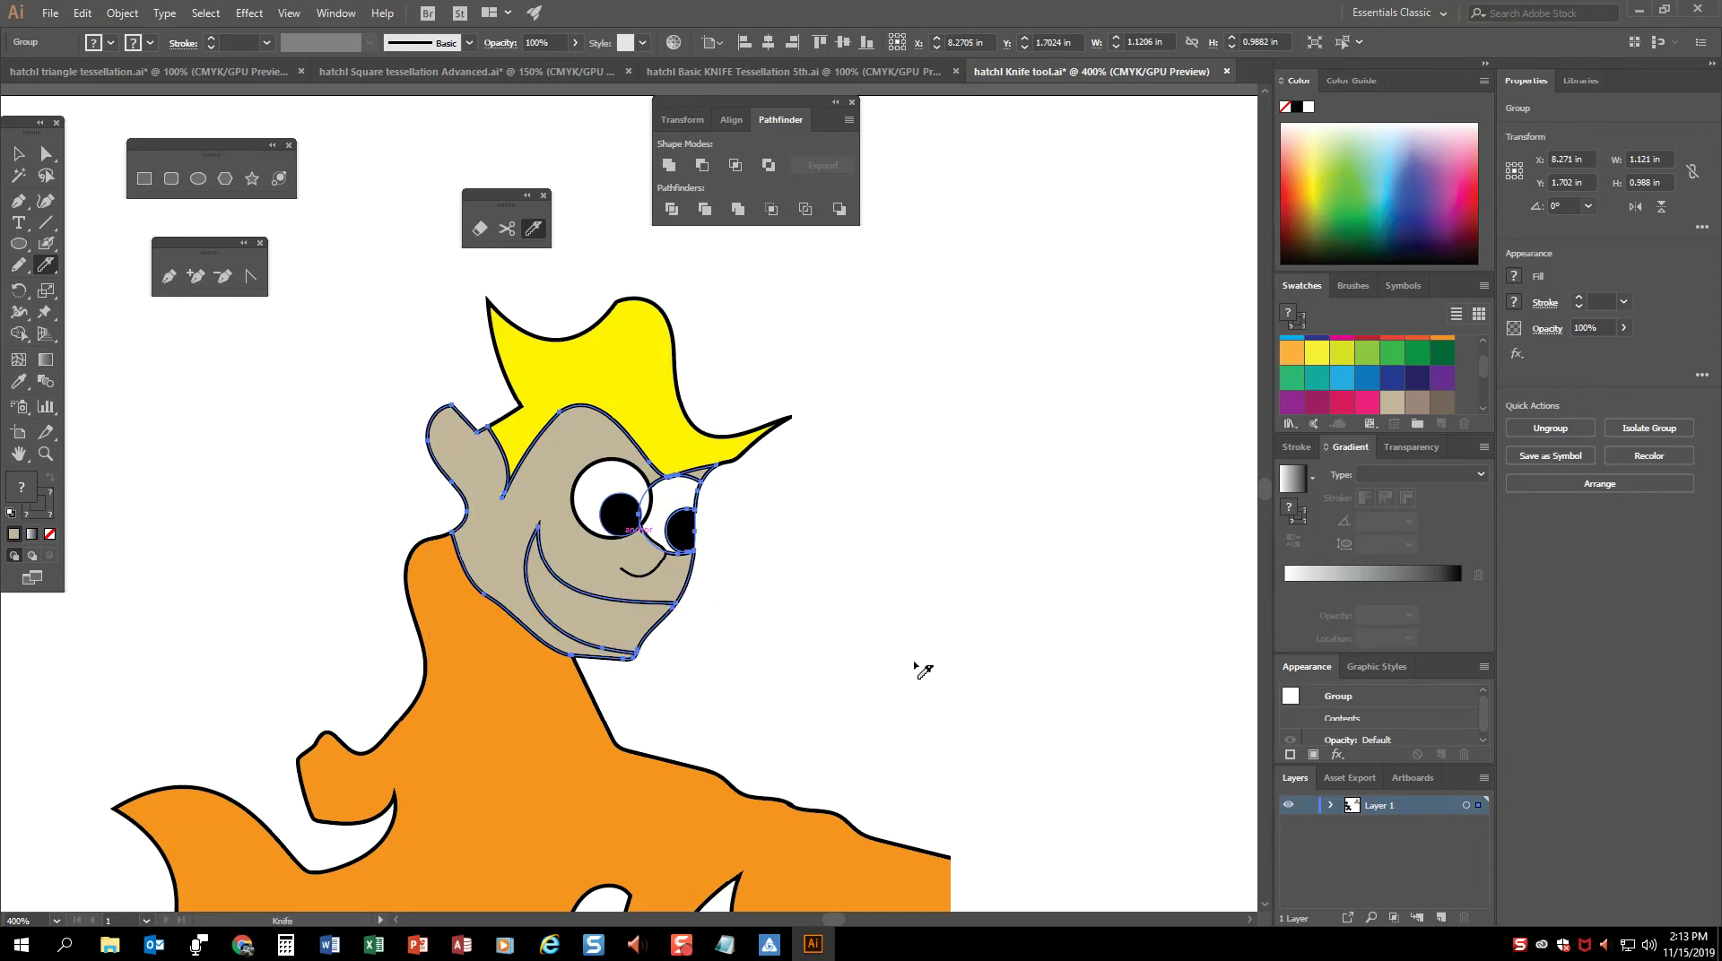
left_click(46, 153)
left_click(821, 574)
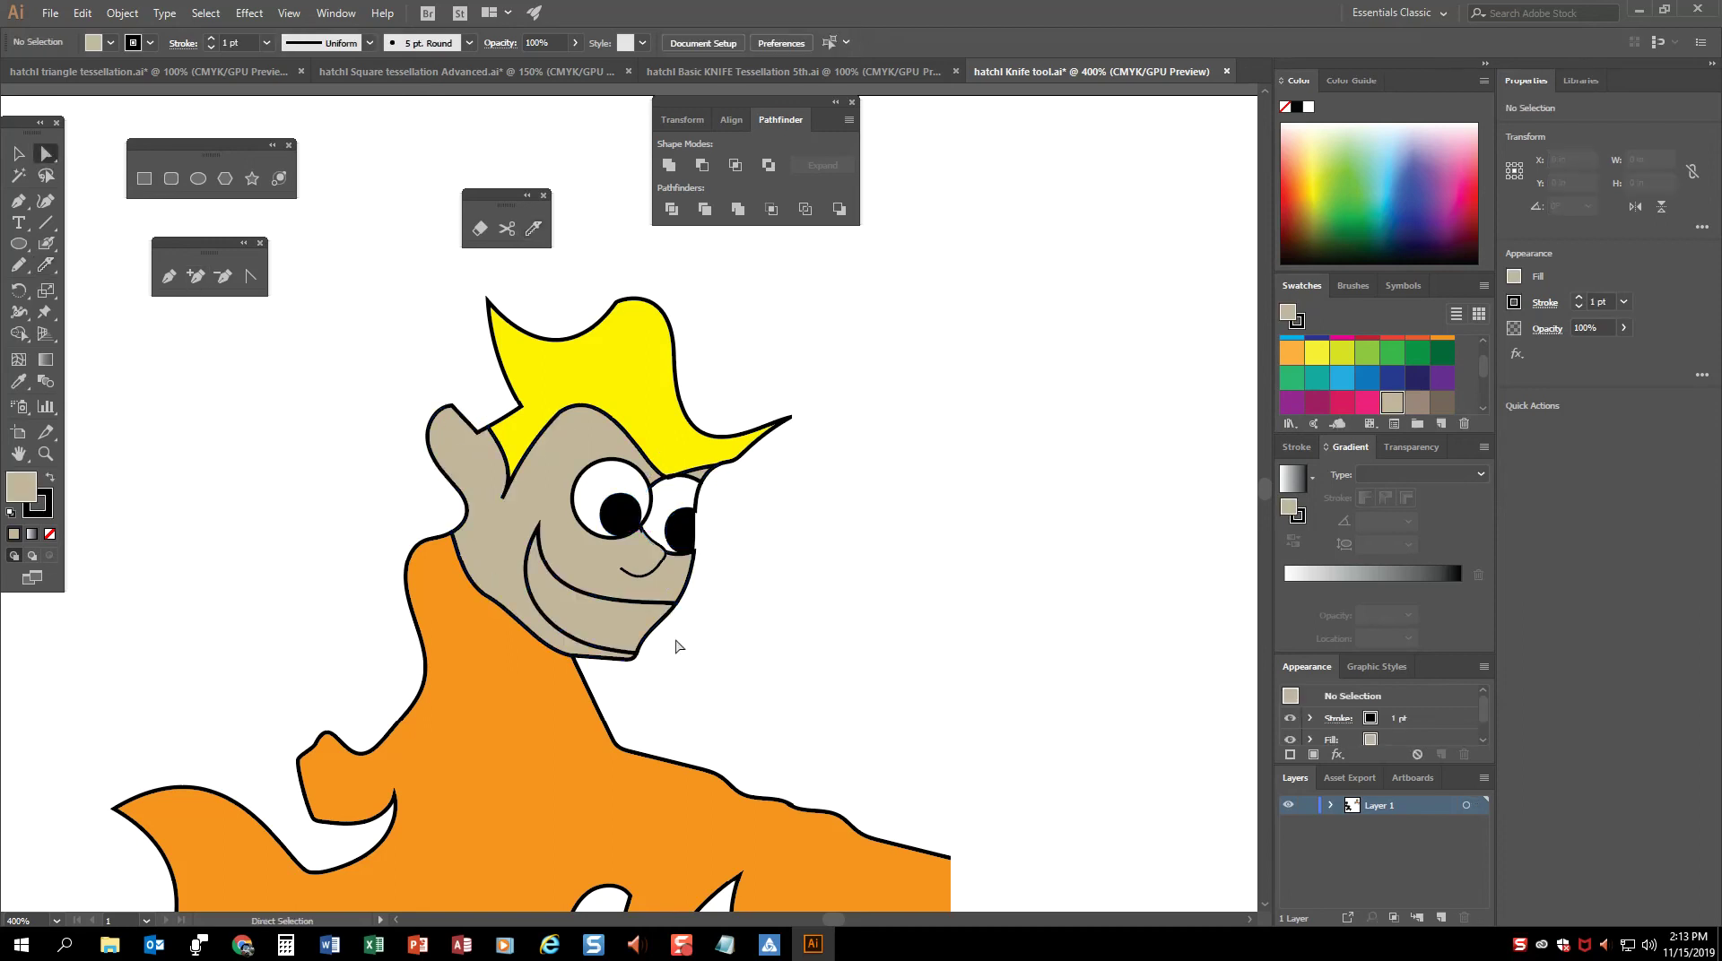
left_click(639, 644)
scroll(1426, 417, "up", 3)
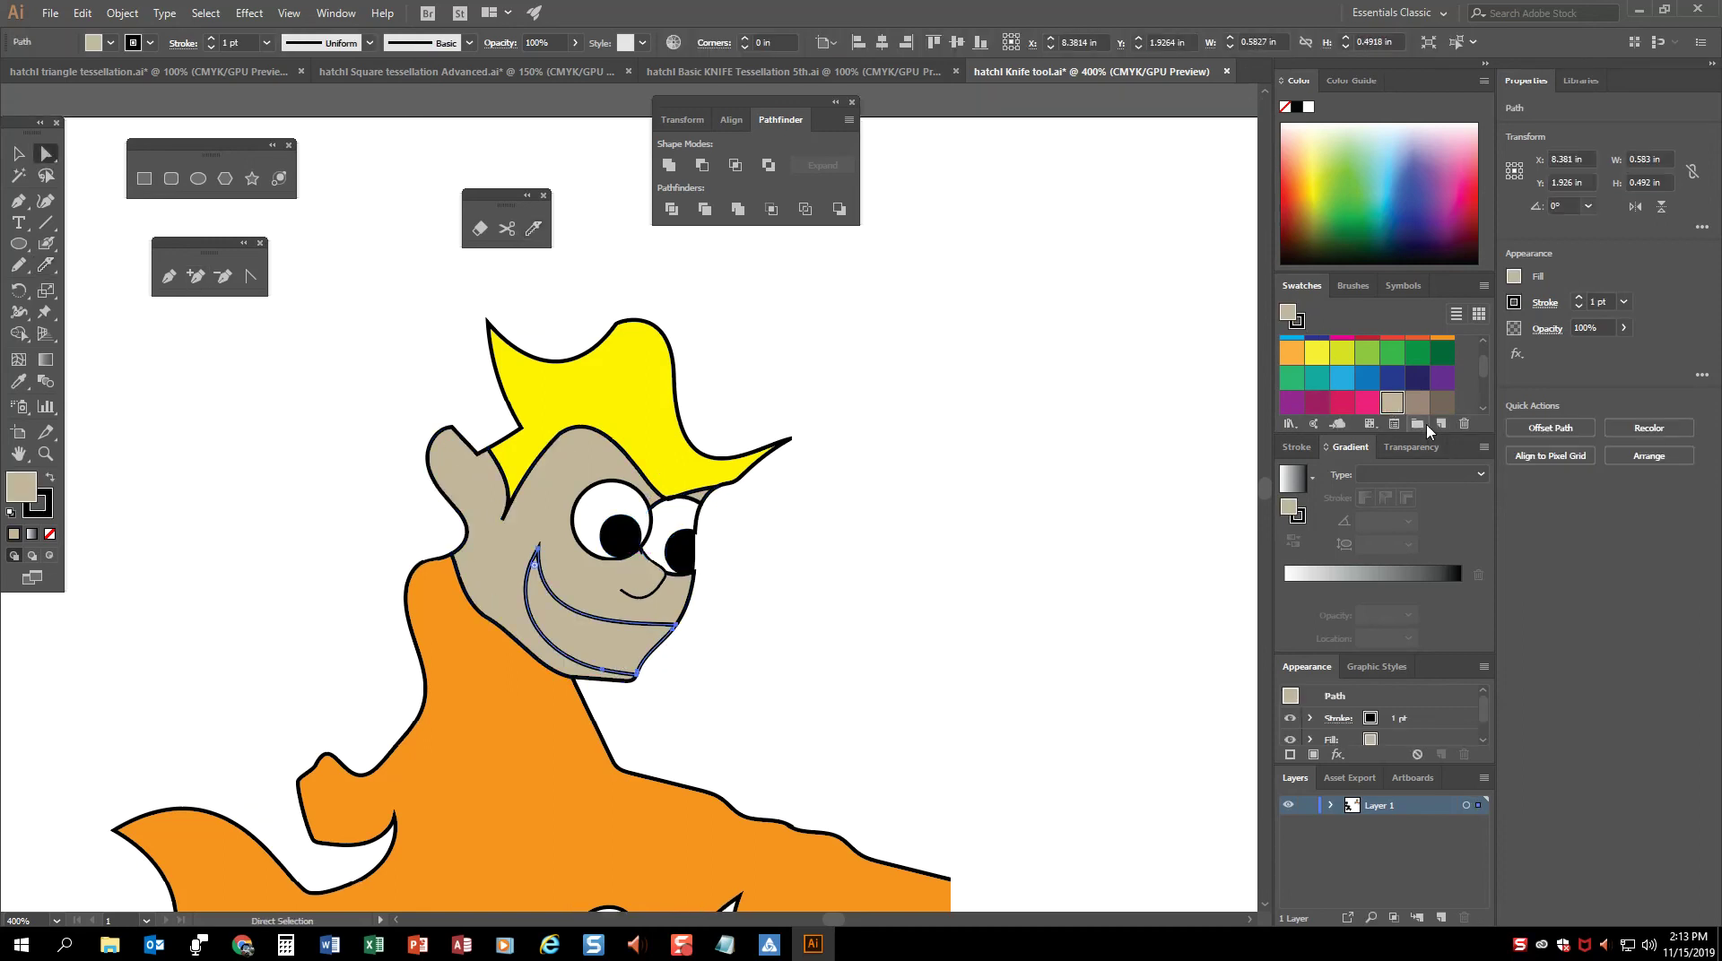
left_click(1364, 376)
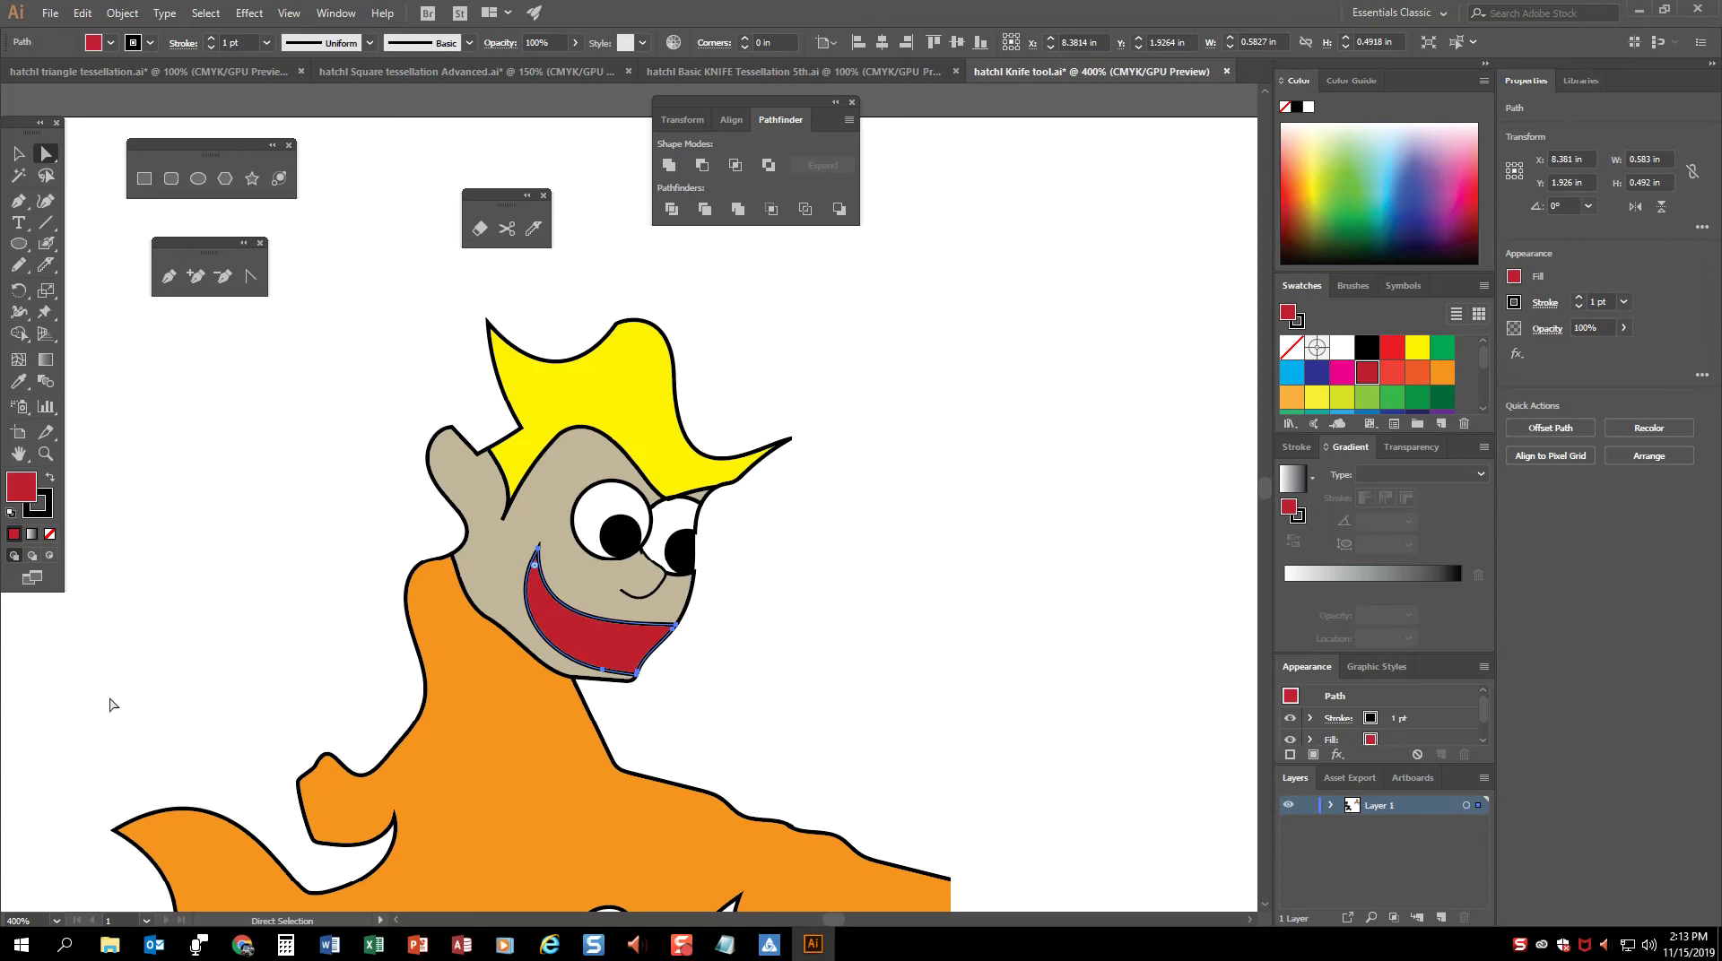
Step: Slice the red mouth along its inner curve and fill the lower piece white
key("k")
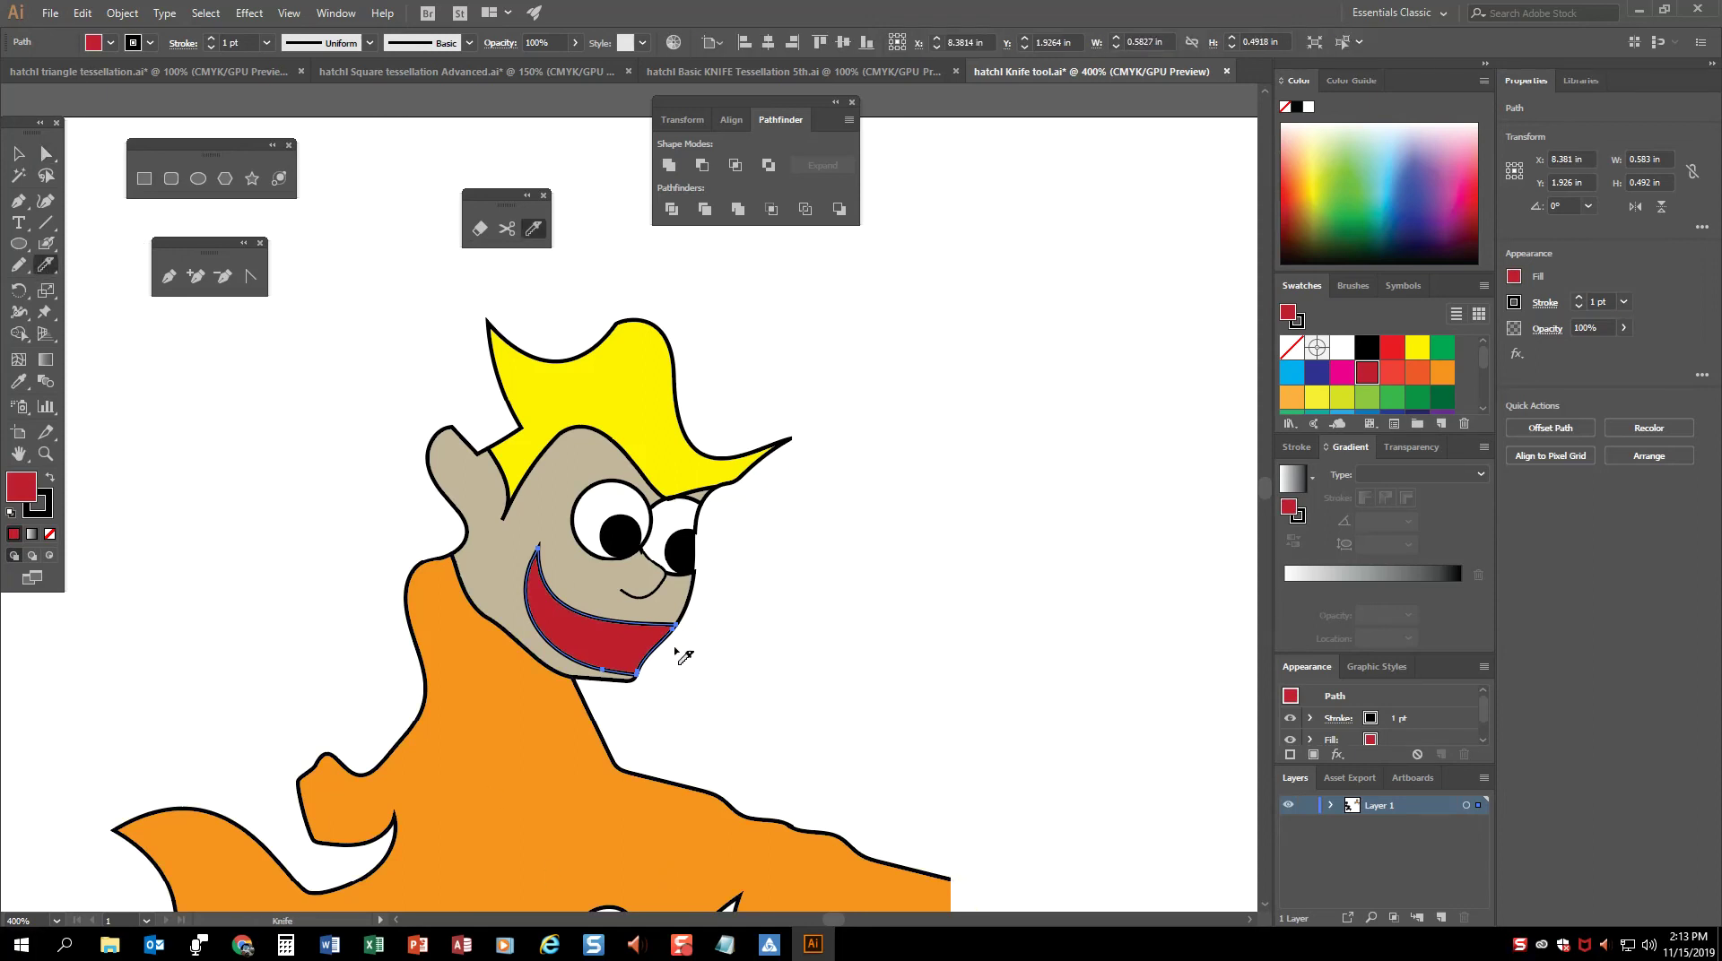
left_click_drag(679, 645, 574, 615)
mouse_move(537, 544)
left_mouse_down()
mouse_move(543, 594)
mouse_move(620, 671)
left_mouse_up()
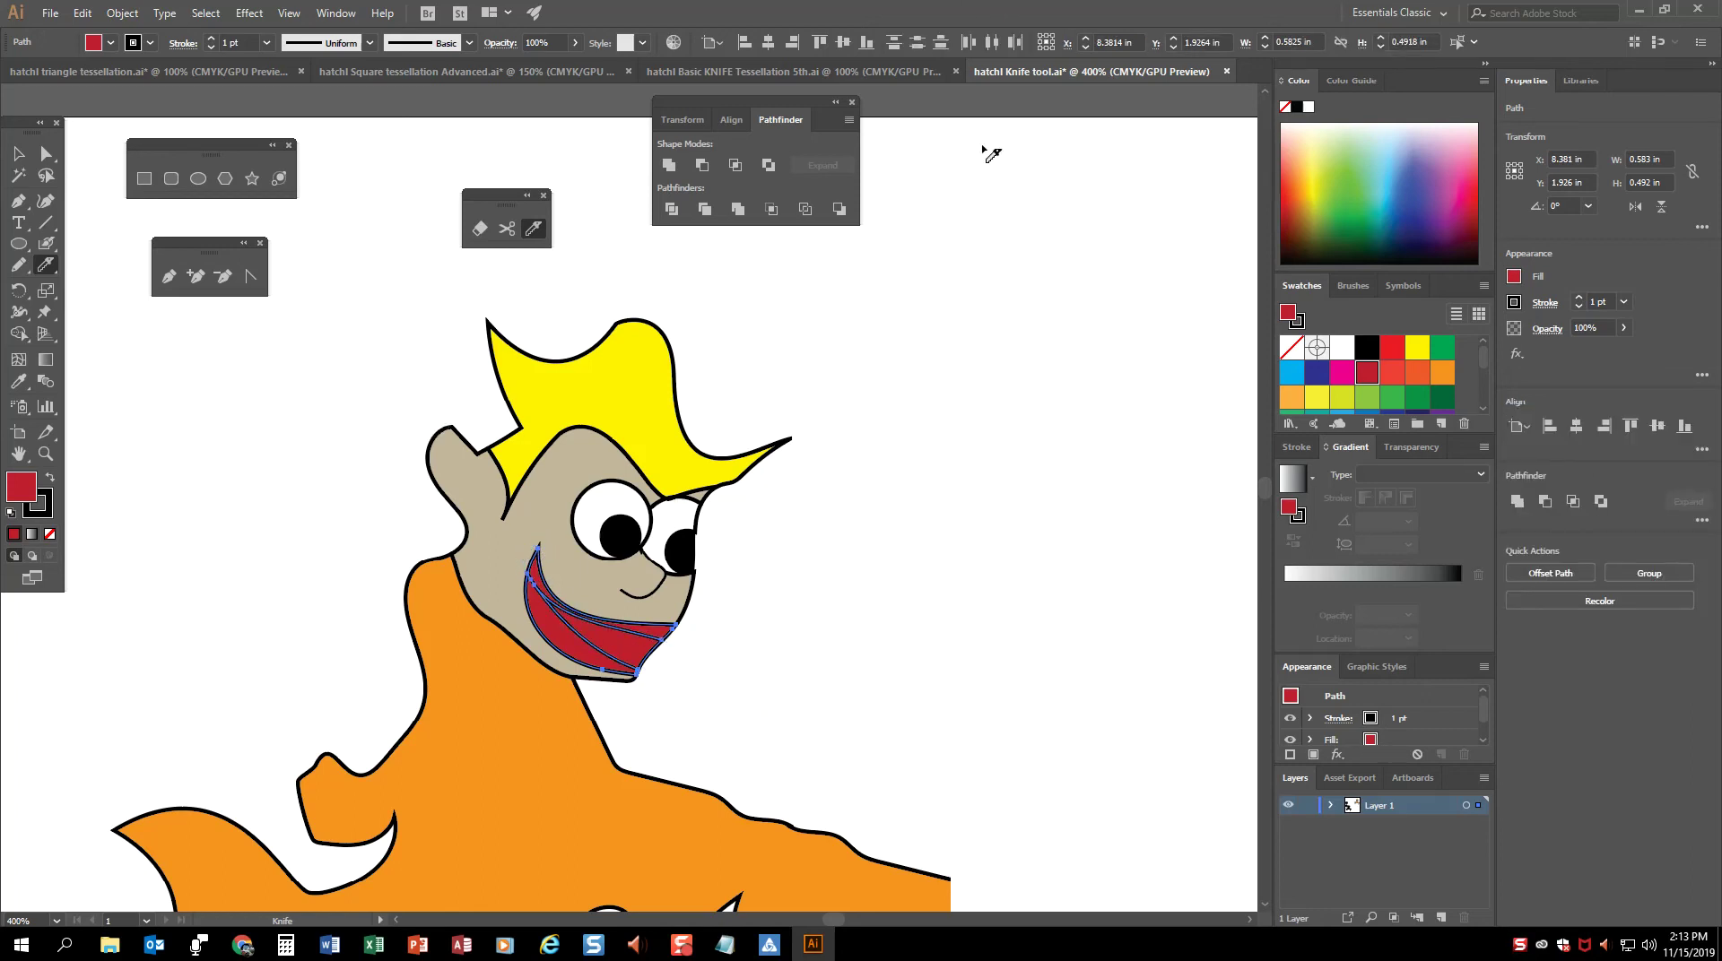
key("a")
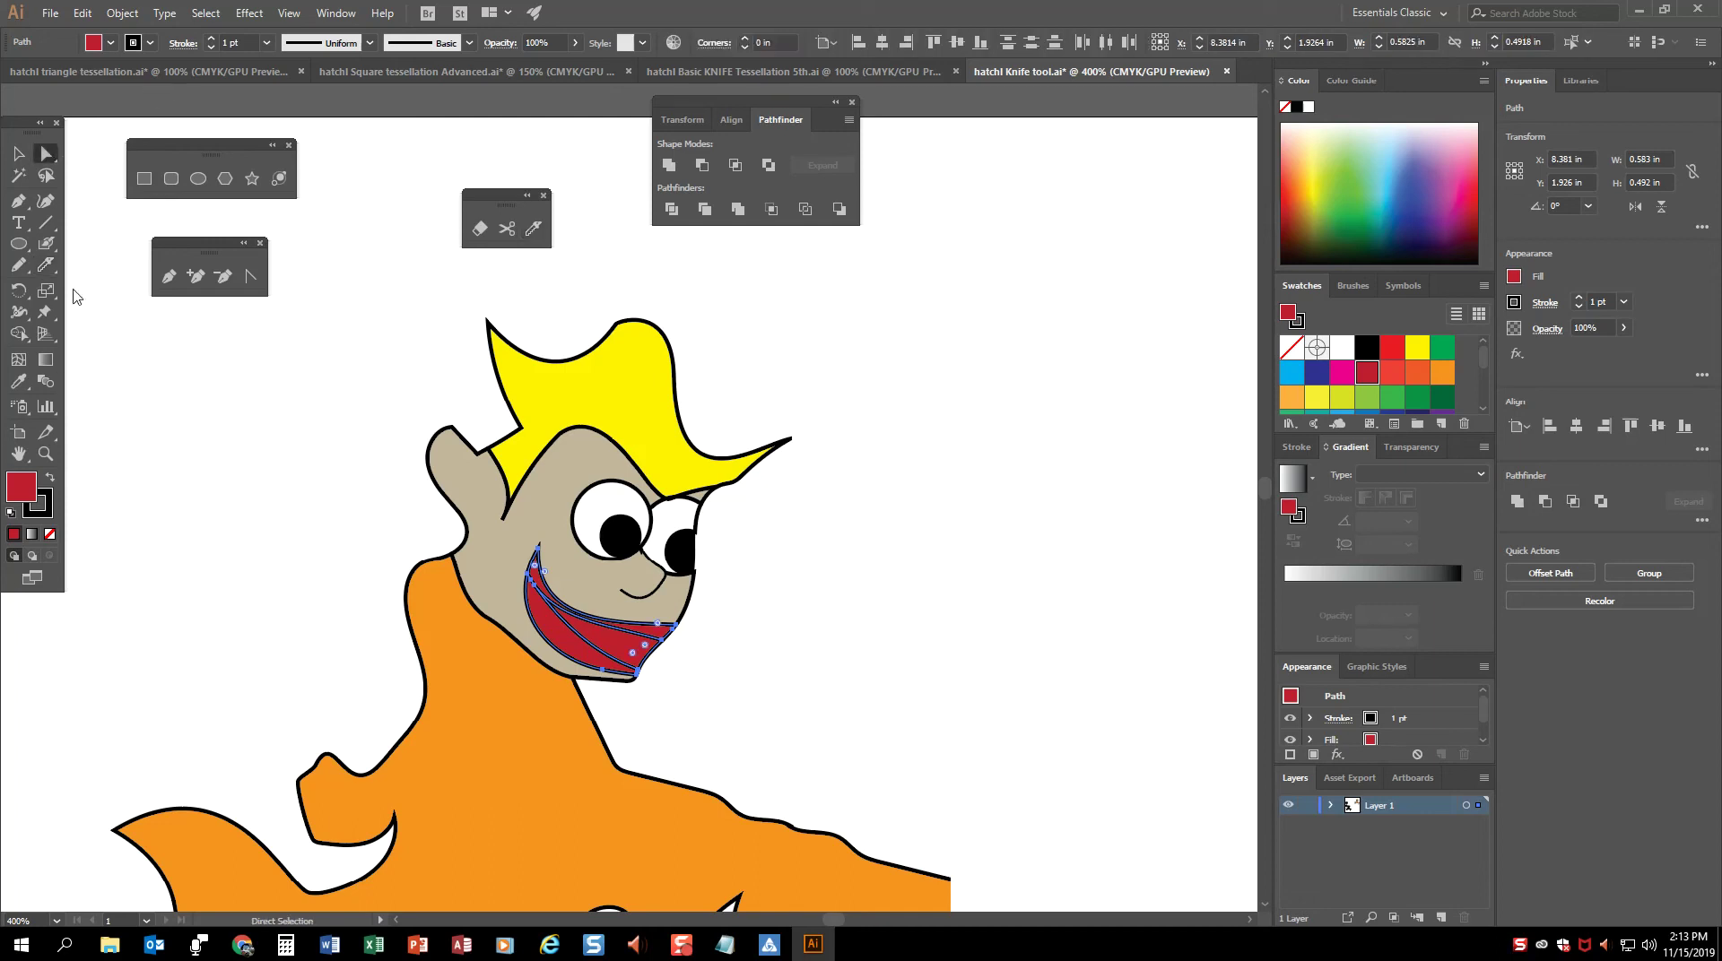
left_click(630, 651)
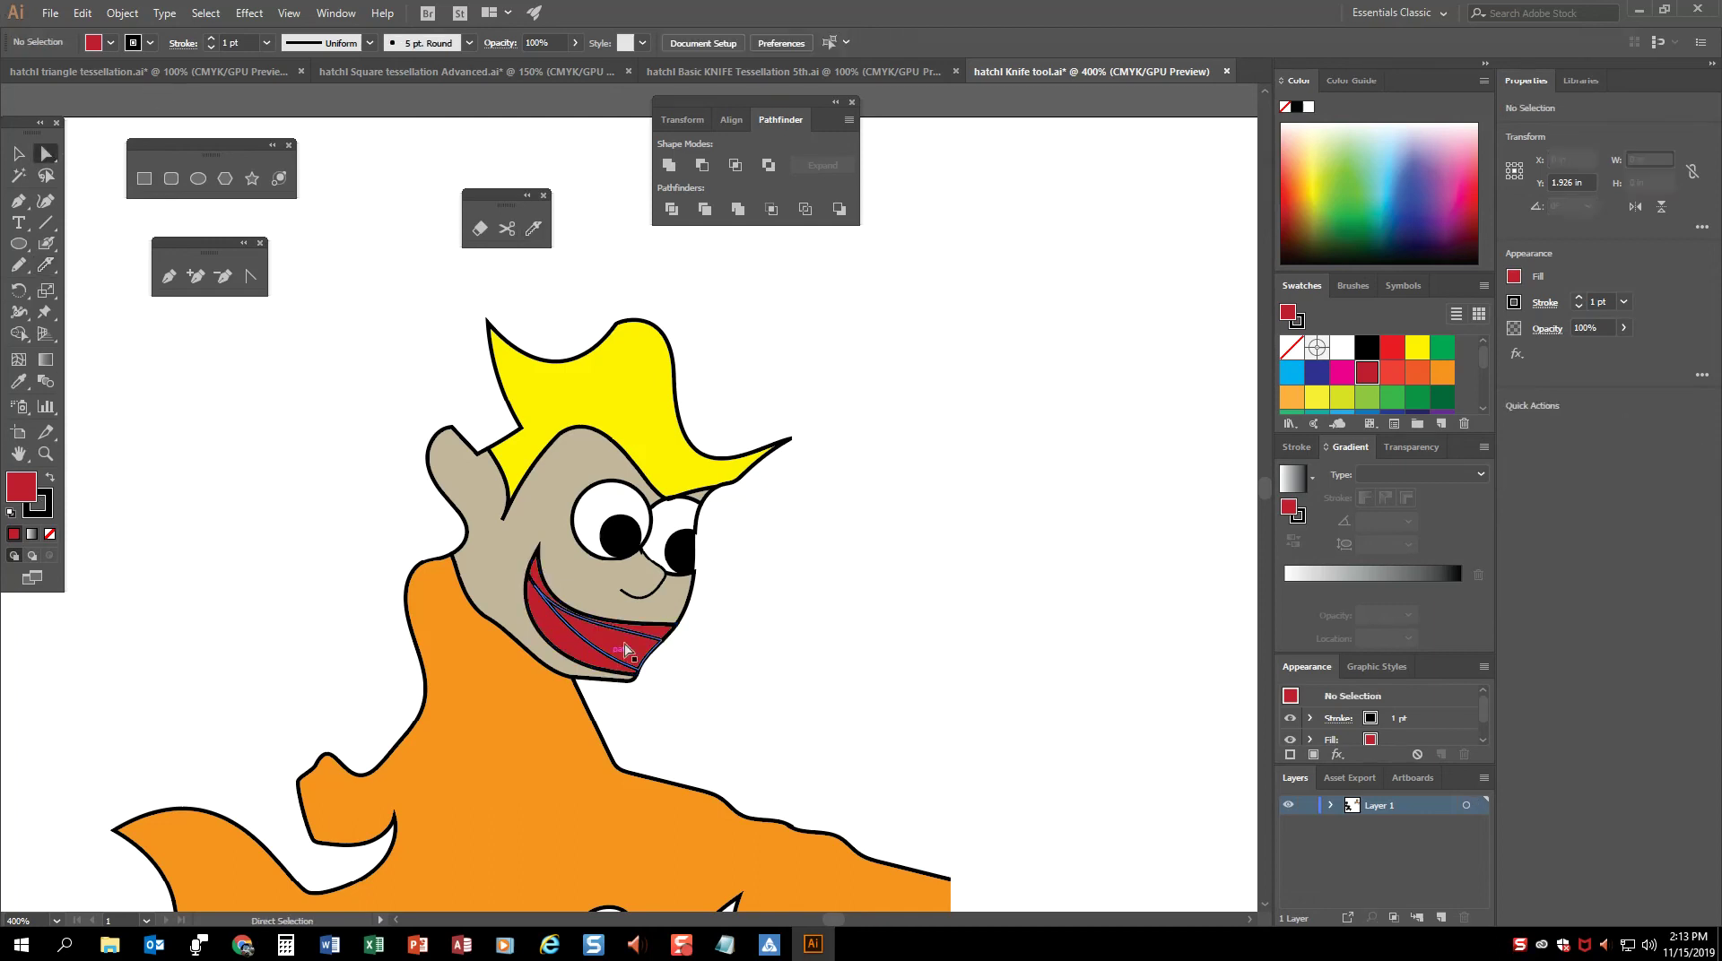
key("d")
left_click(881, 621)
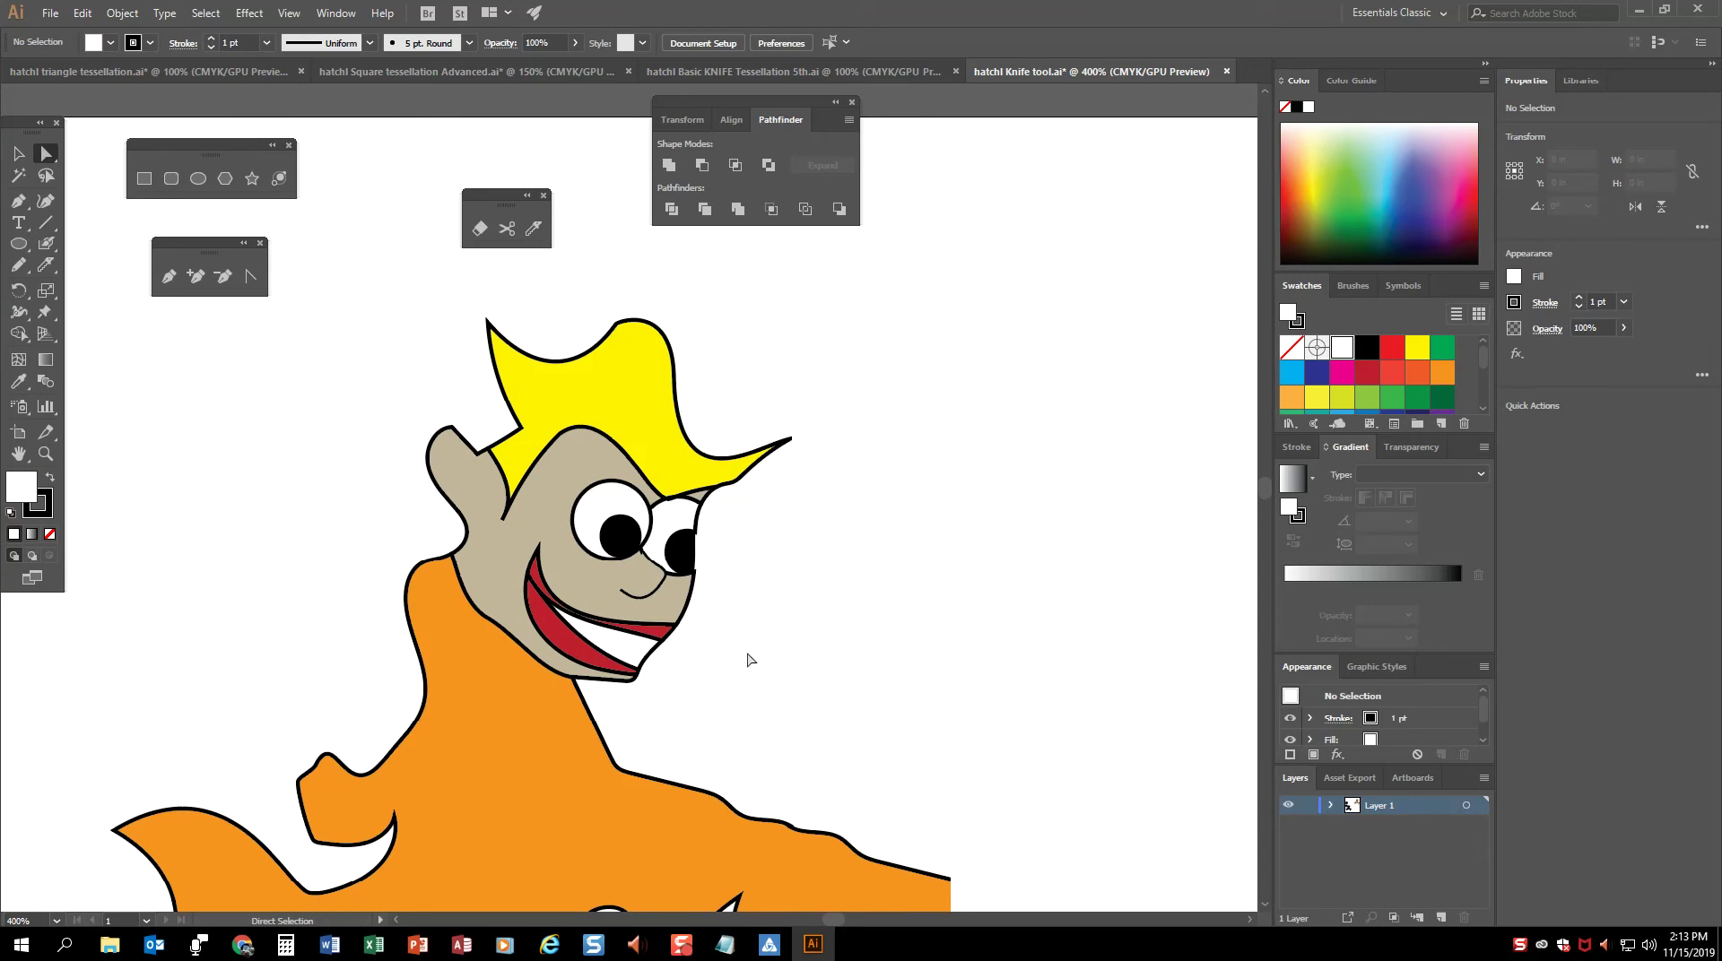
key("ctrl+equal")
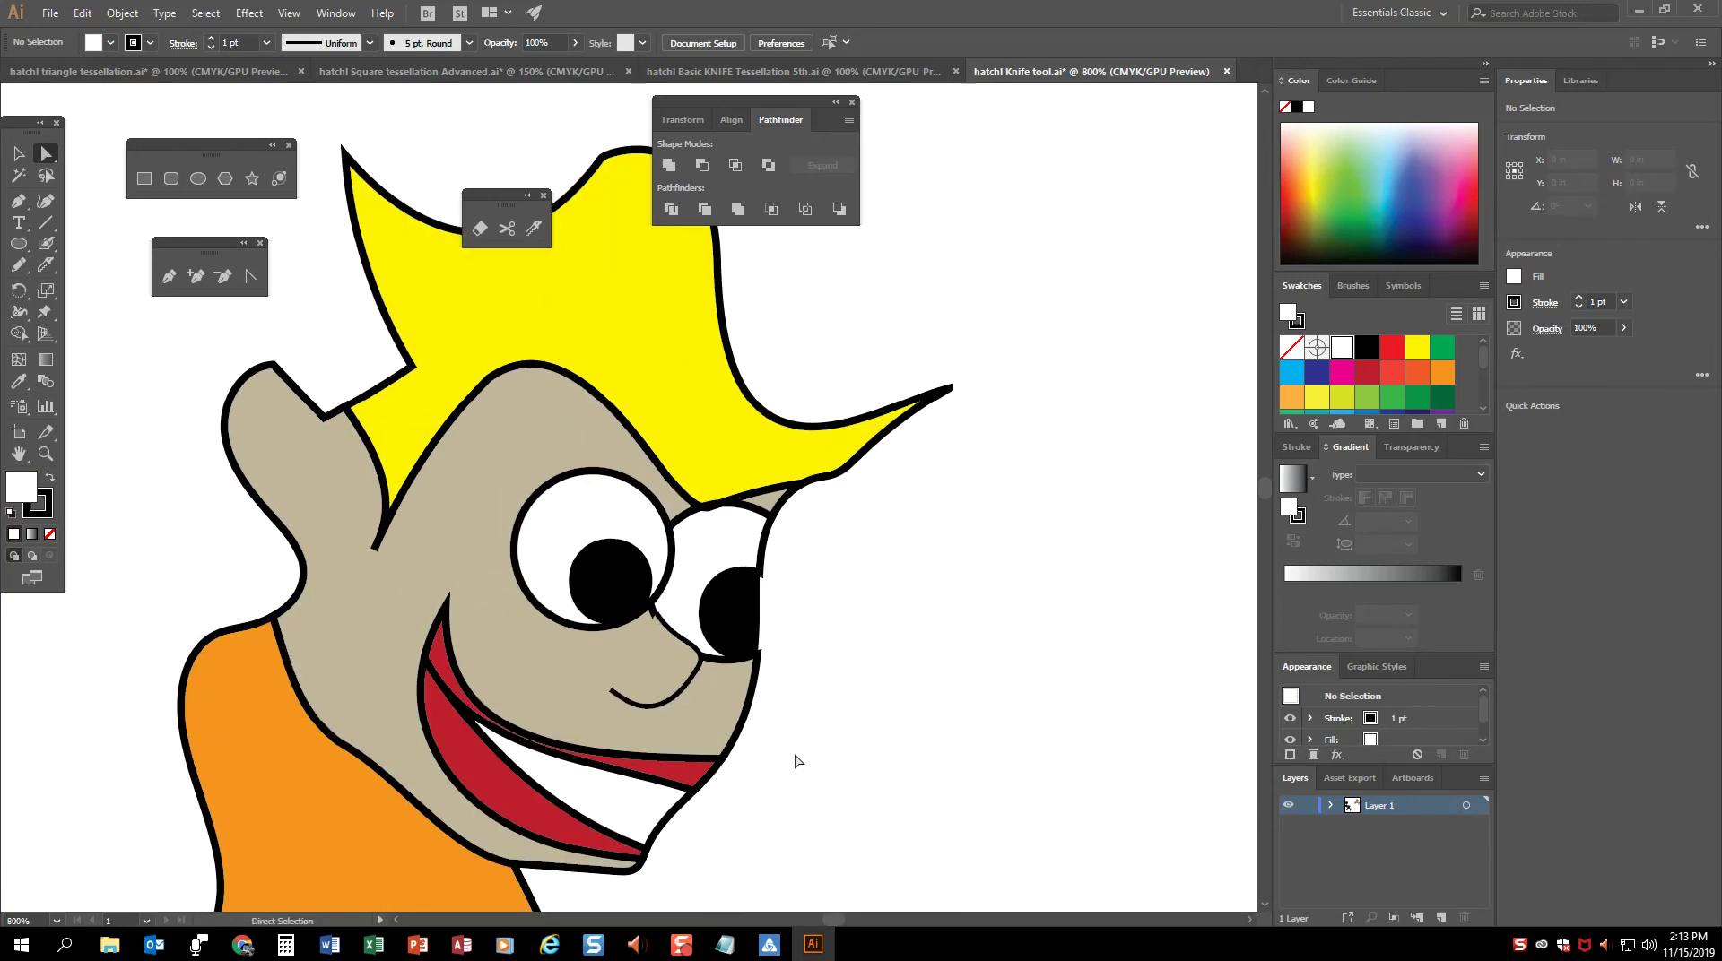
Step: Cut two teeth from the white strip, fill the mouth interior black, and remove the teeth's outlines
key("ctrl+equal")
left_click(809, 579)
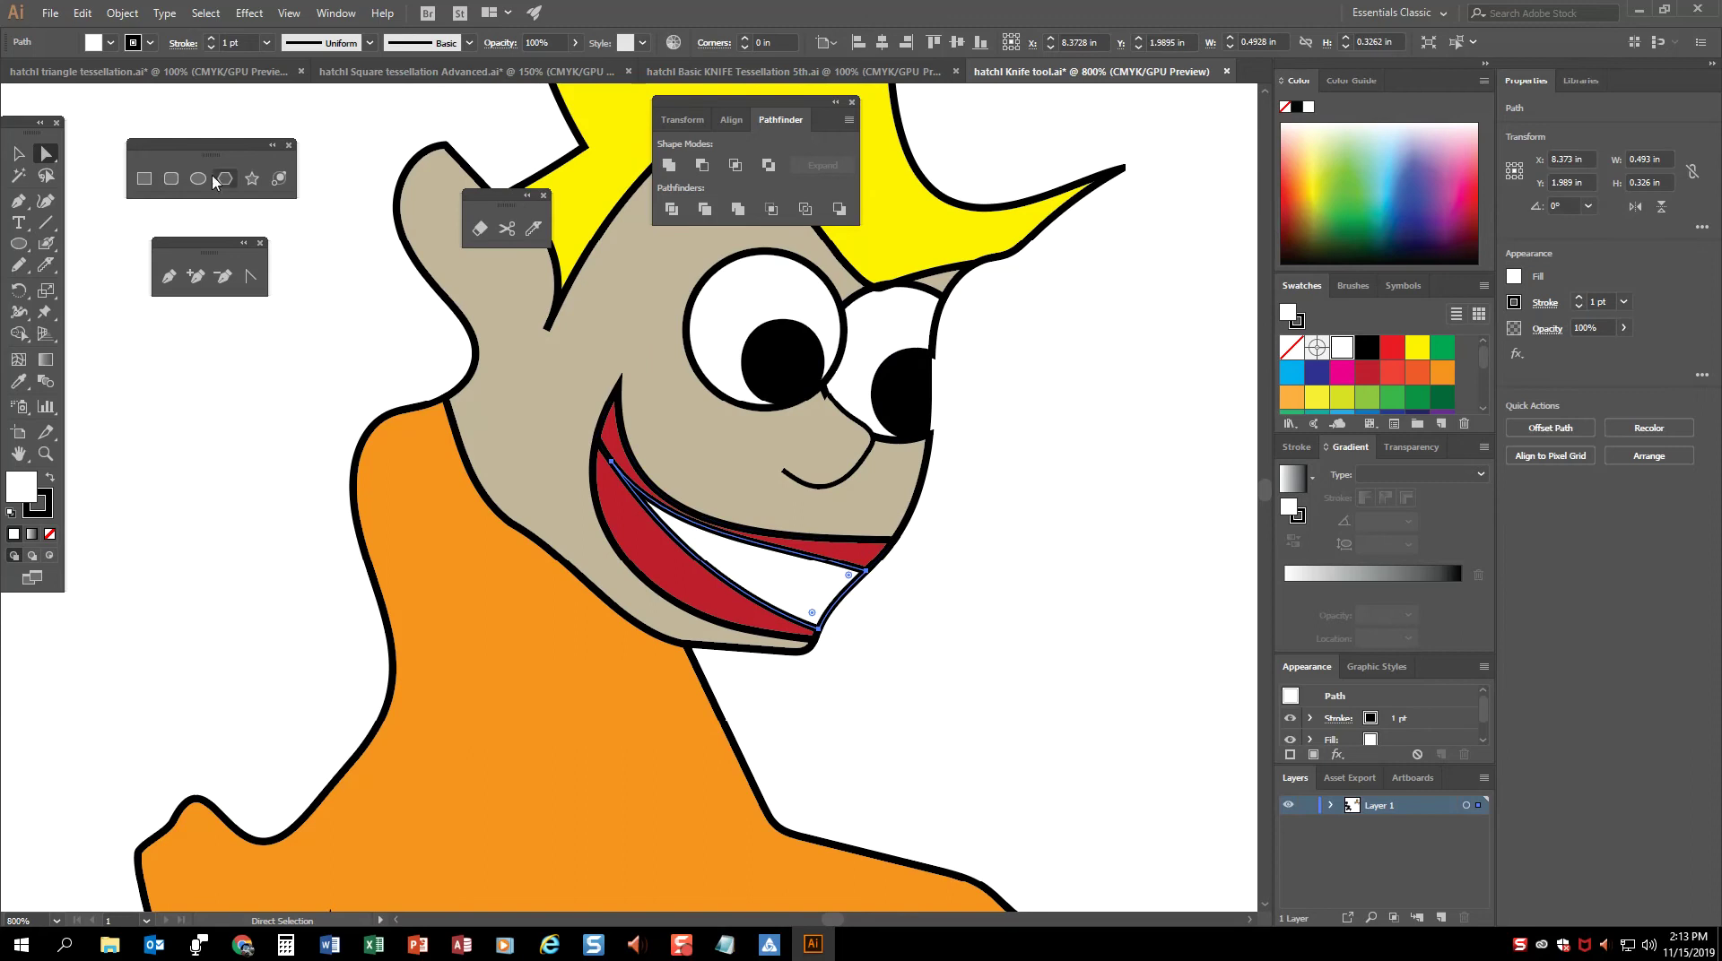
left_click(534, 230)
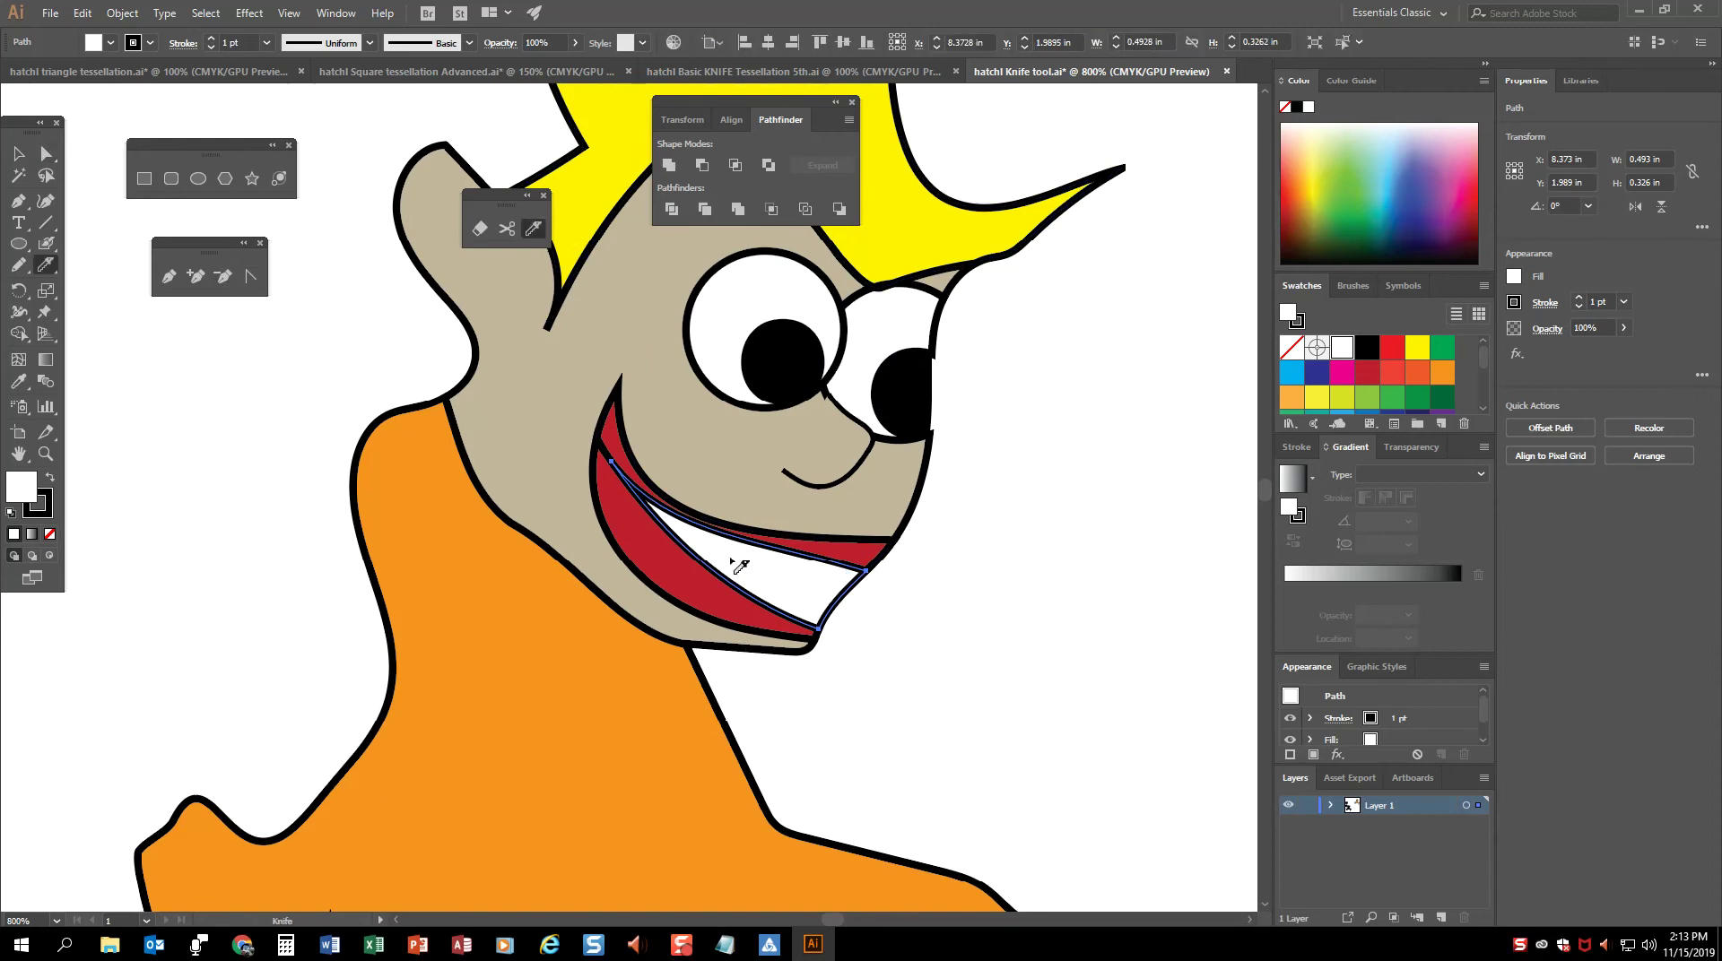
mouse_move(705, 518)
left_mouse_down()
mouse_move(737, 568)
mouse_move(765, 544)
mouse_move(810, 570)
mouse_move(810, 595)
mouse_move(895, 527)
left_mouse_up()
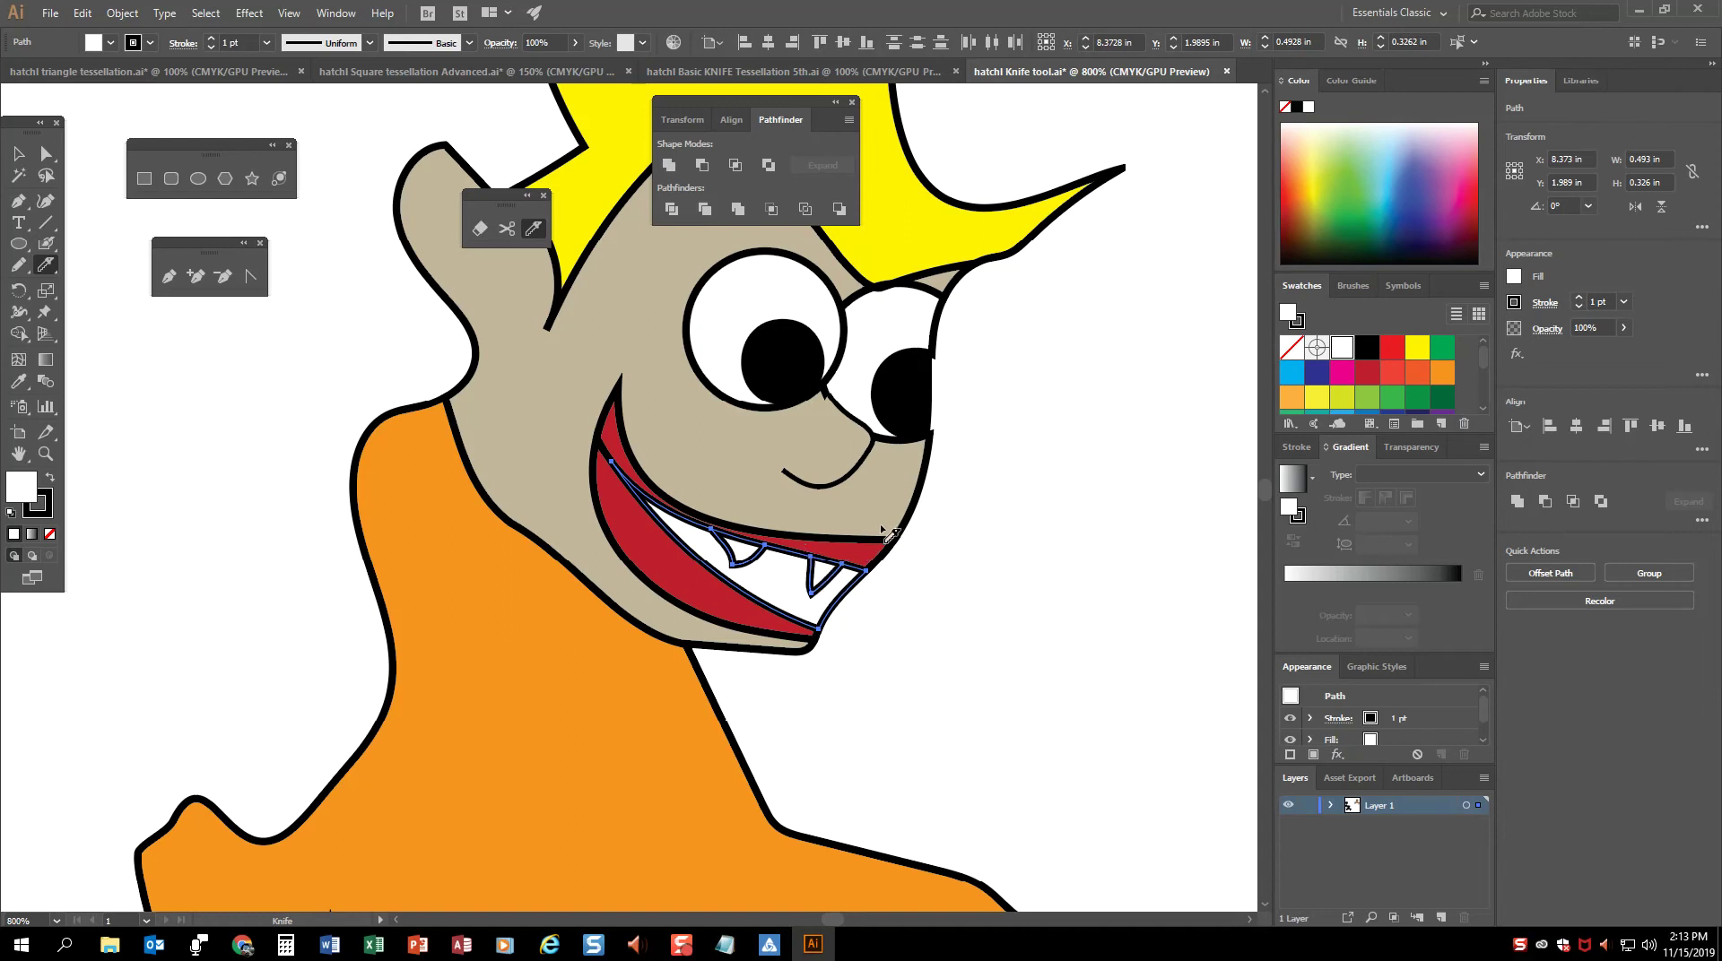
left_click(45, 160)
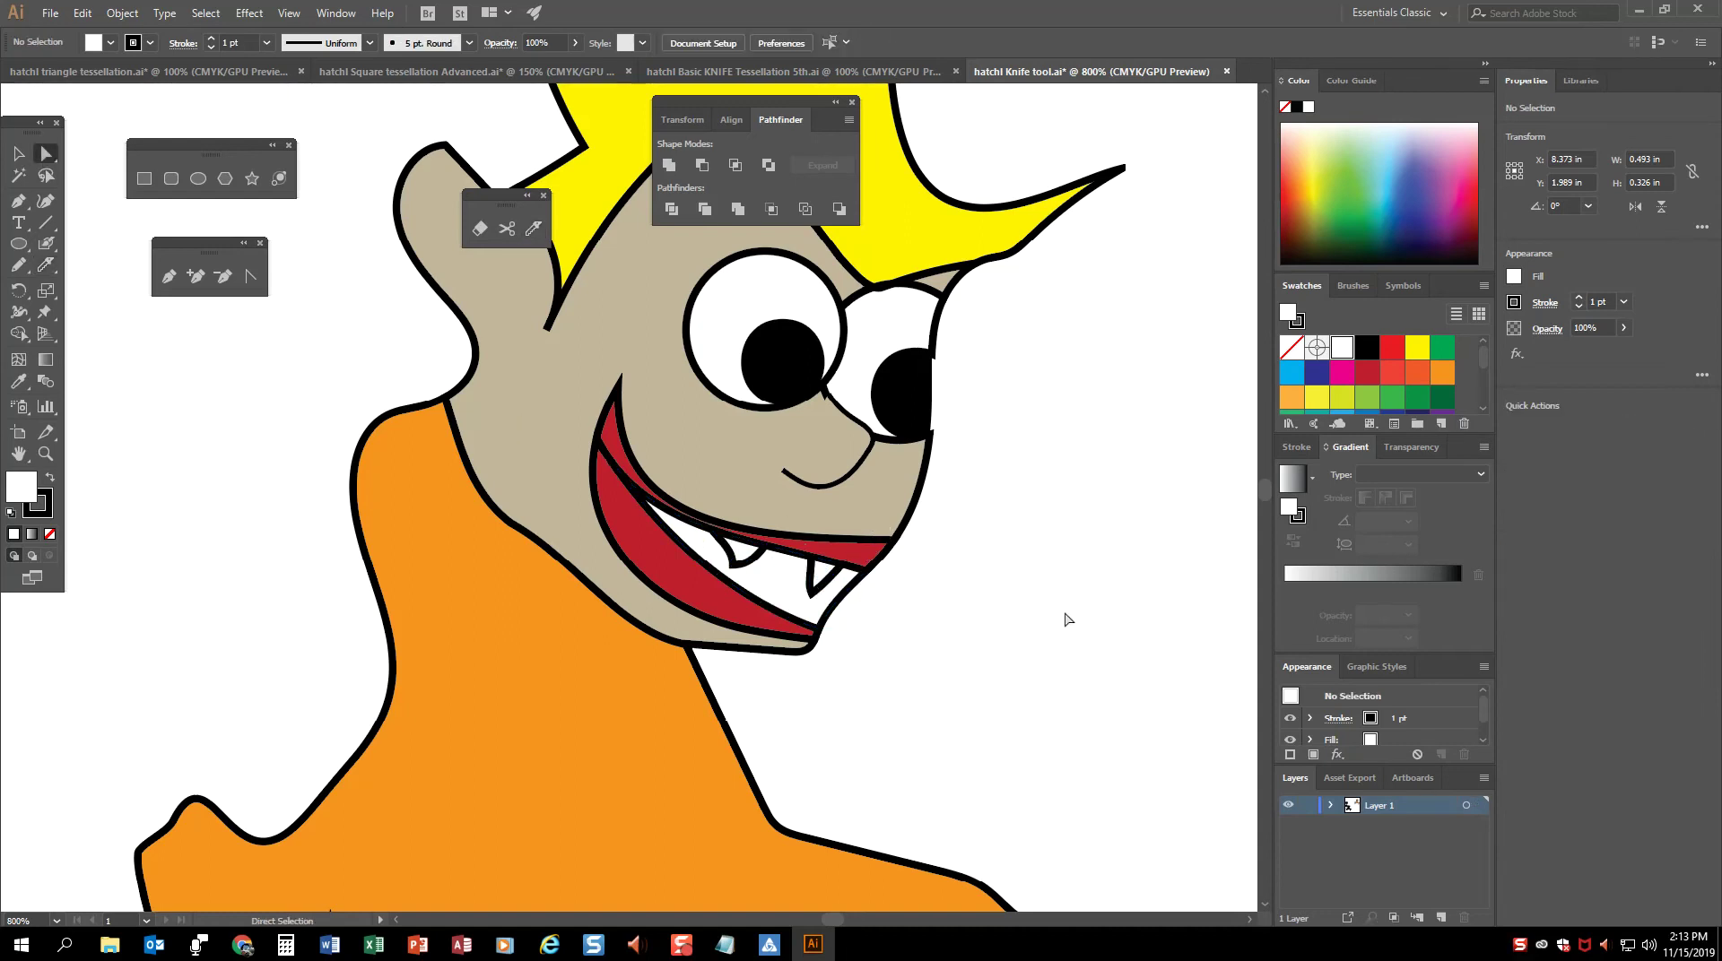
left_click(1367, 348)
left_click(1134, 534)
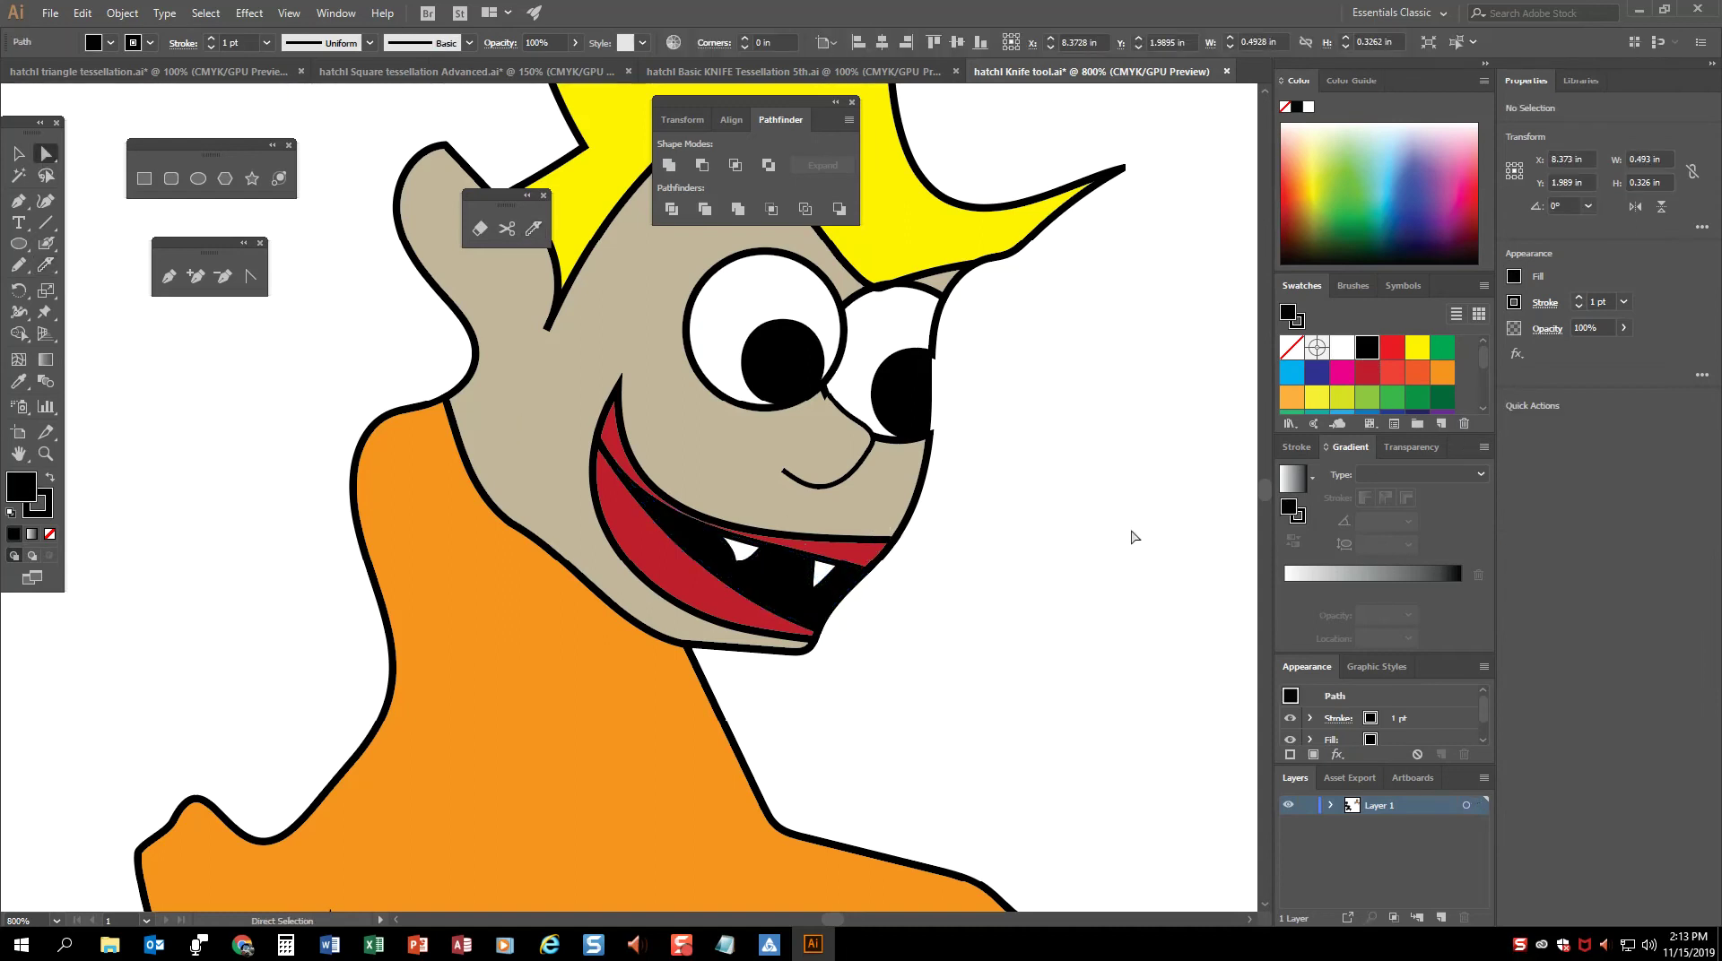
left_click(740, 554)
left_click(821, 572, "shift")
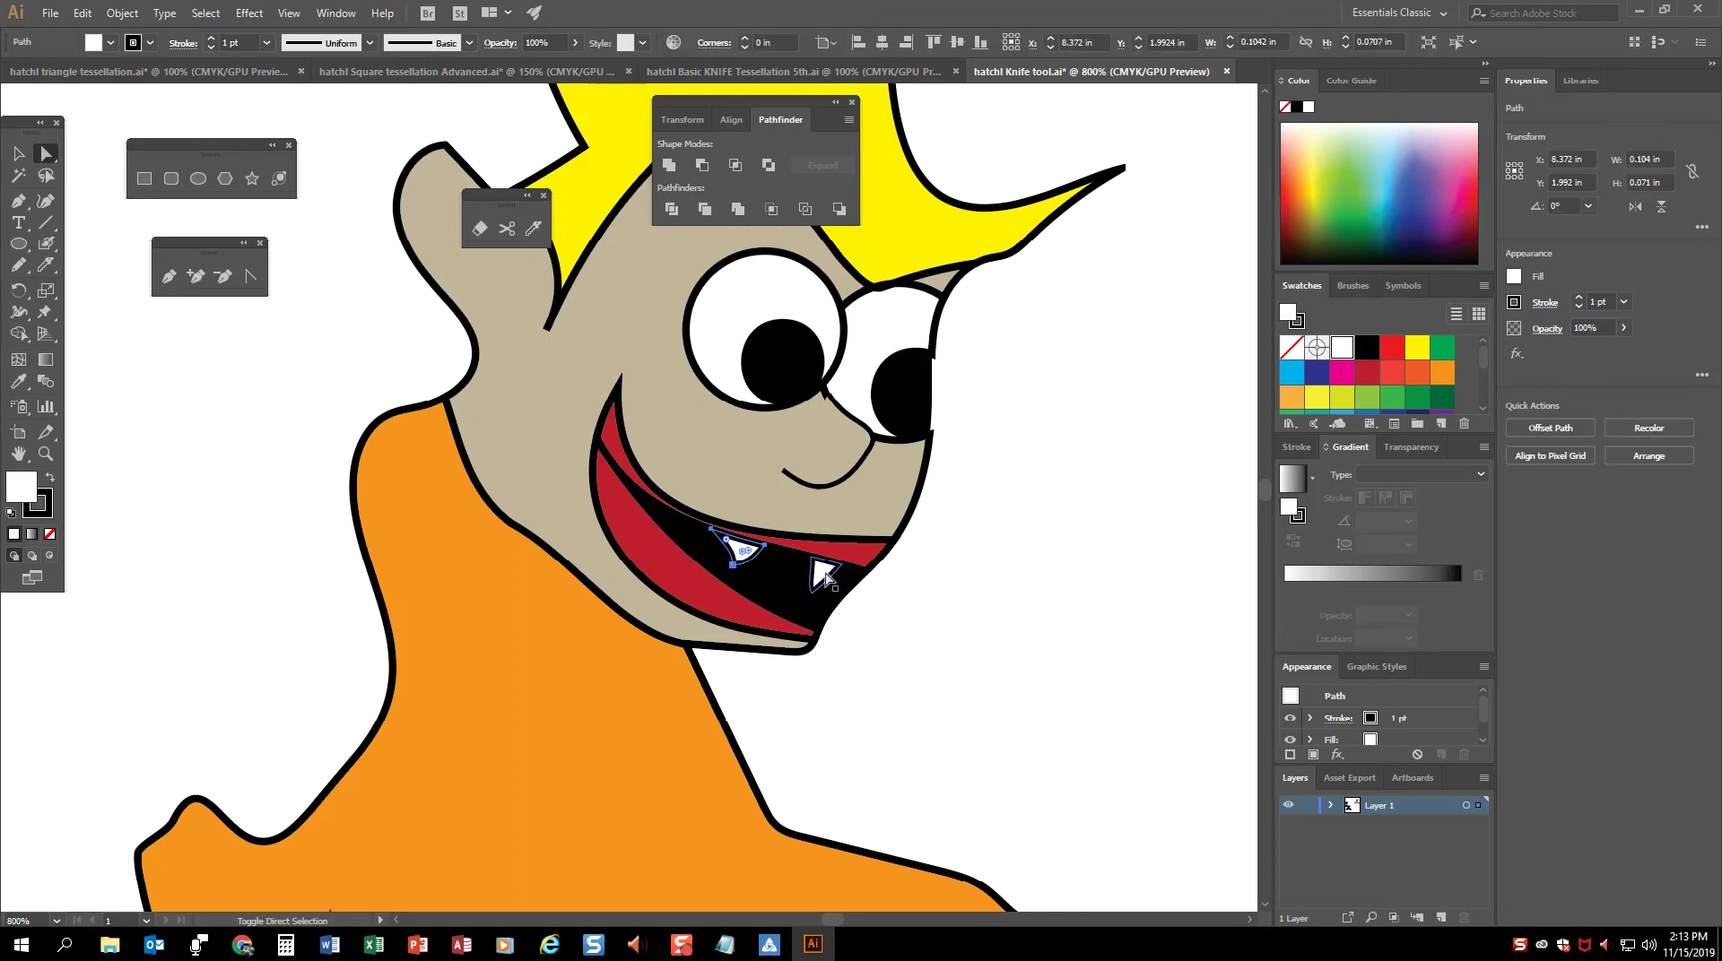
left_click(211, 48)
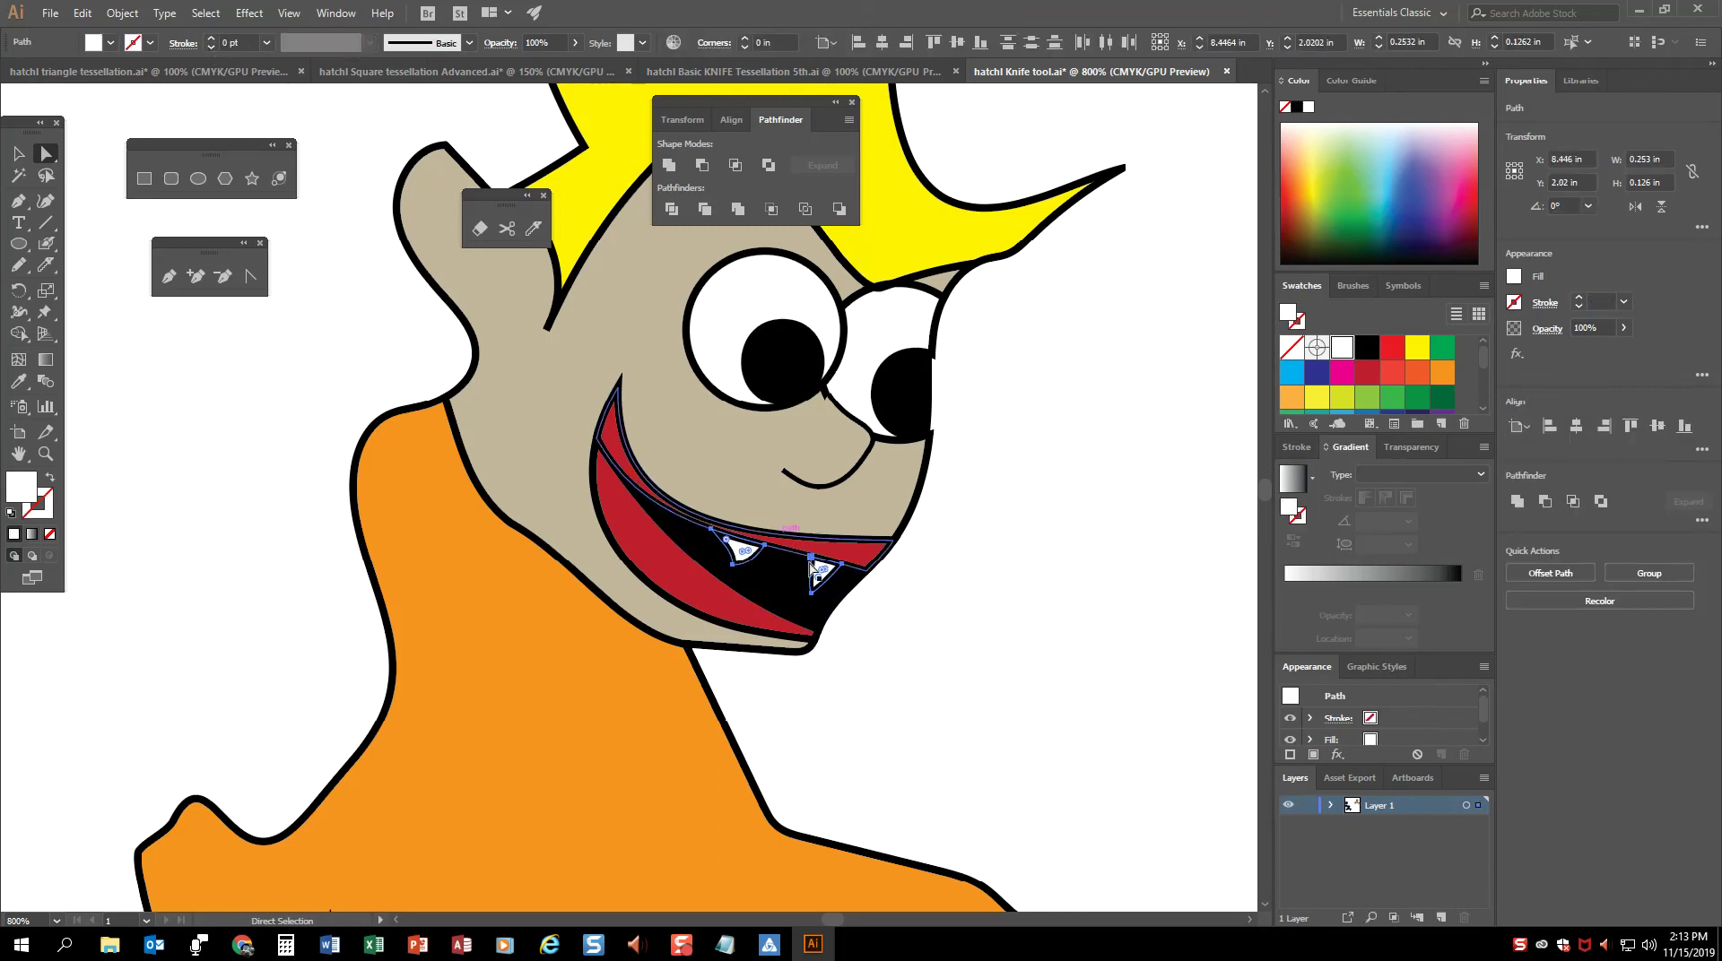
left_click(1030, 661)
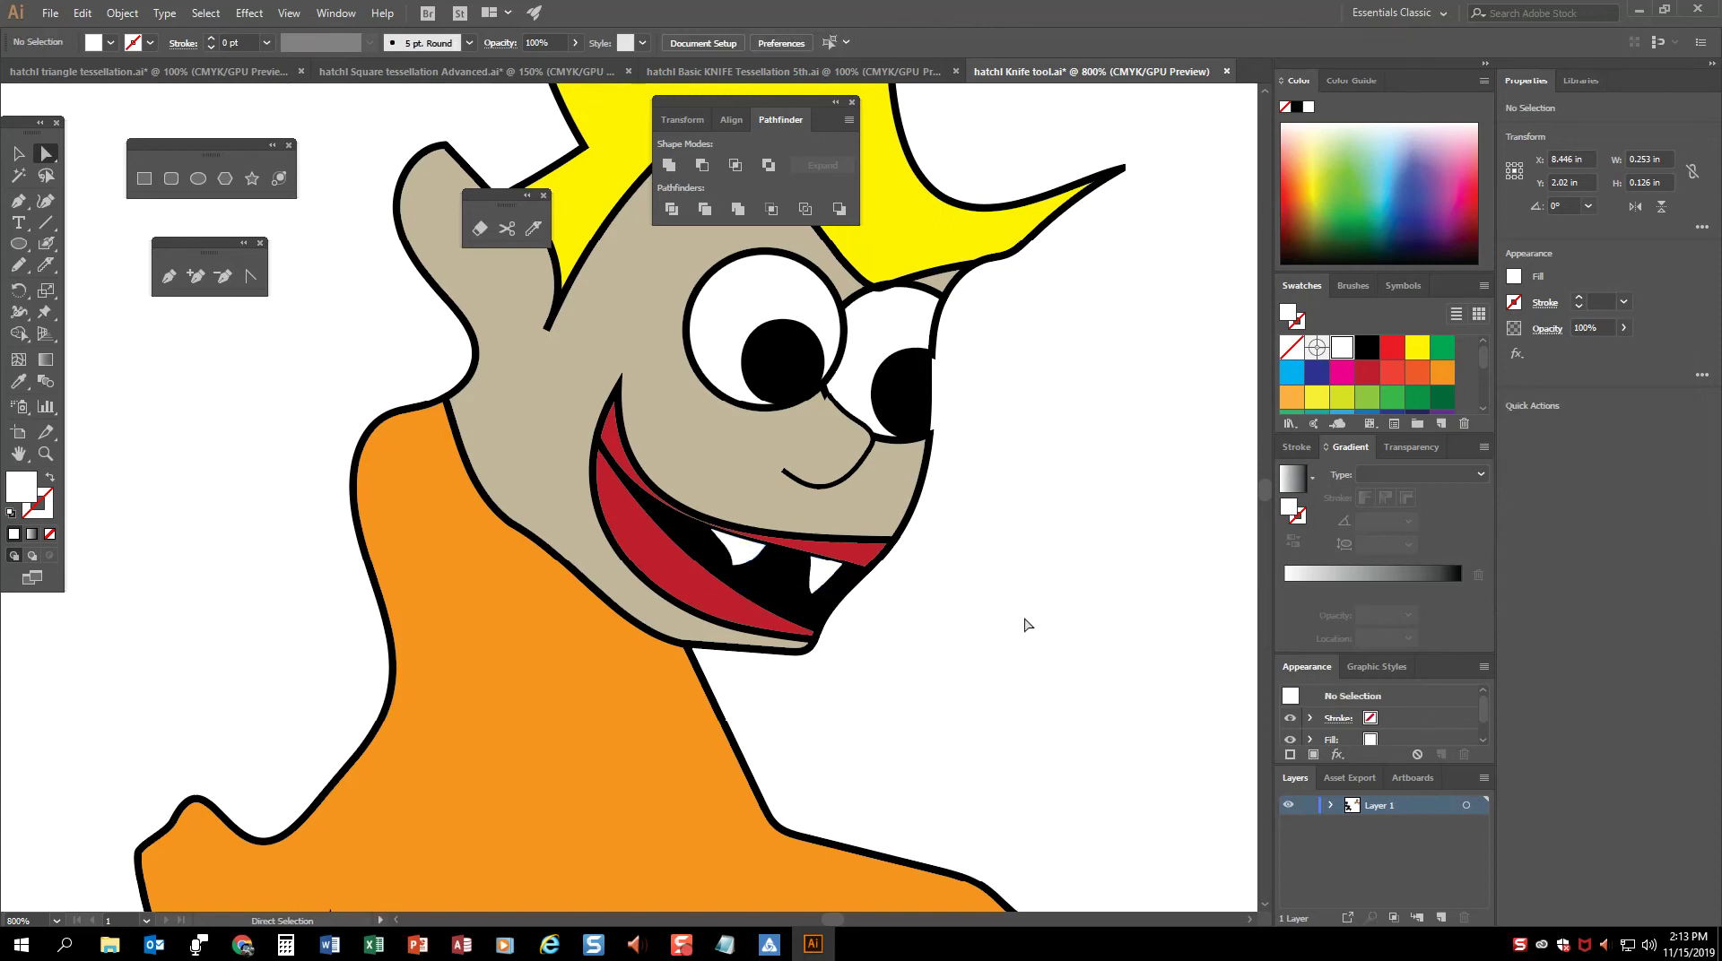
Step: Cut a tongue from the black mouth interior and fill it magenta with no stroke
left_click(779, 585)
left_click(46, 265)
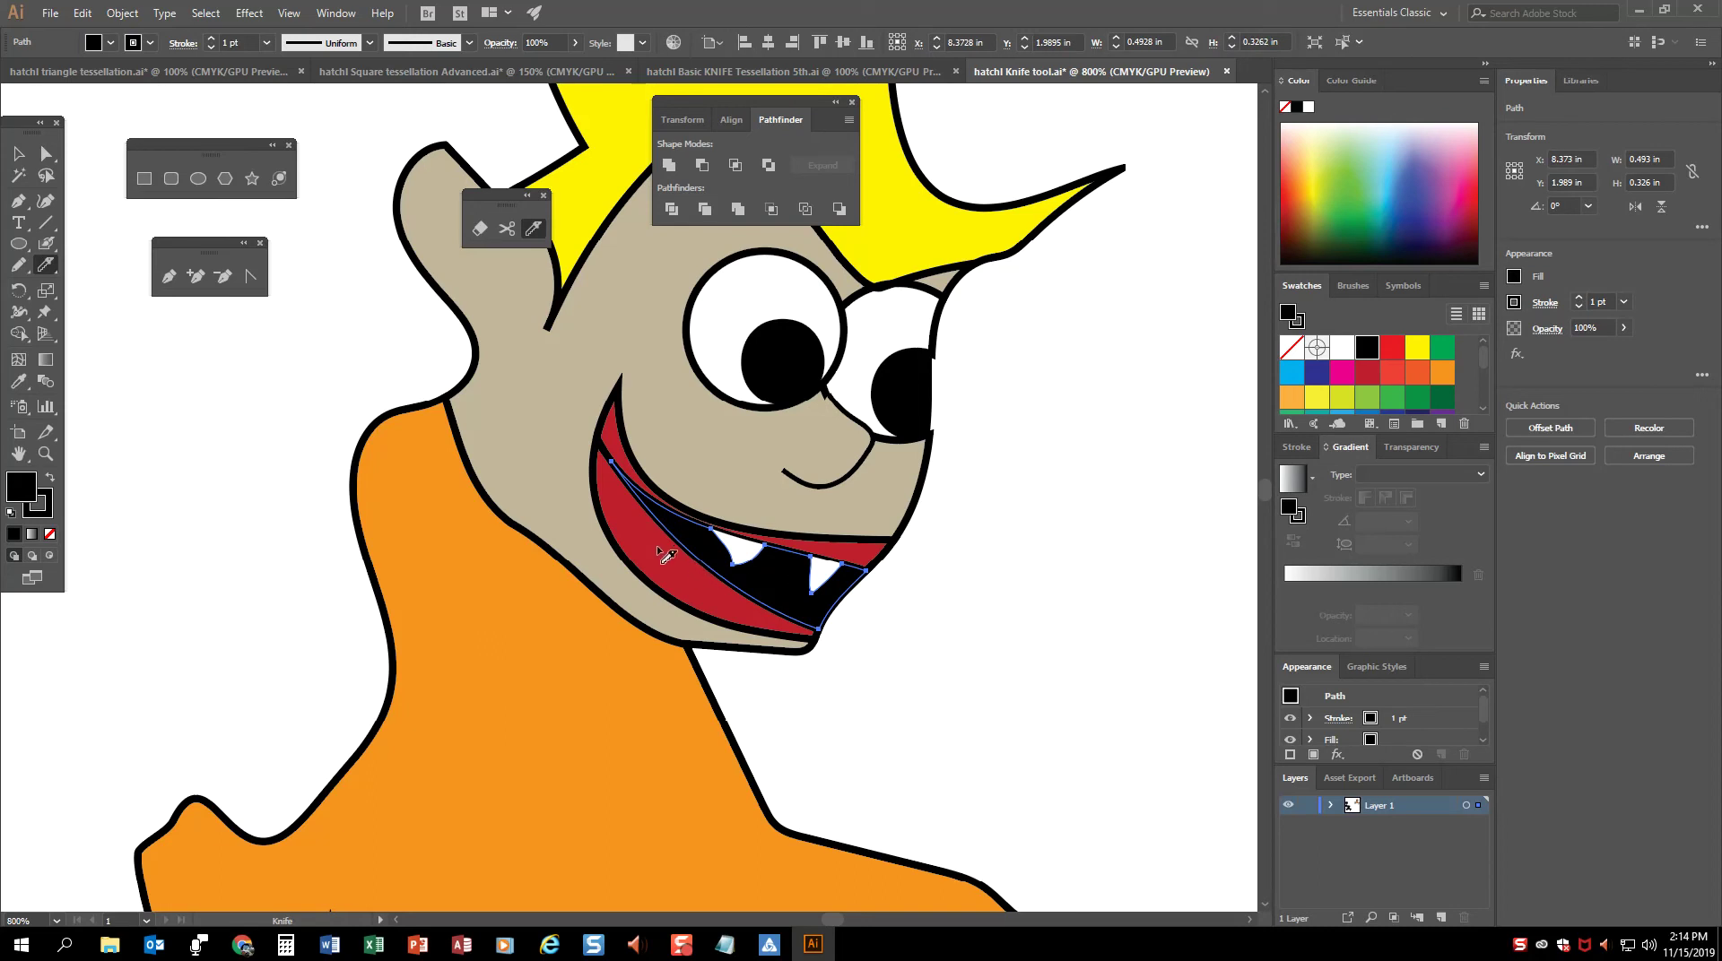
mouse_move(671, 537)
left_mouse_down()
mouse_move(776, 591)
mouse_move(773, 653)
left_mouse_up()
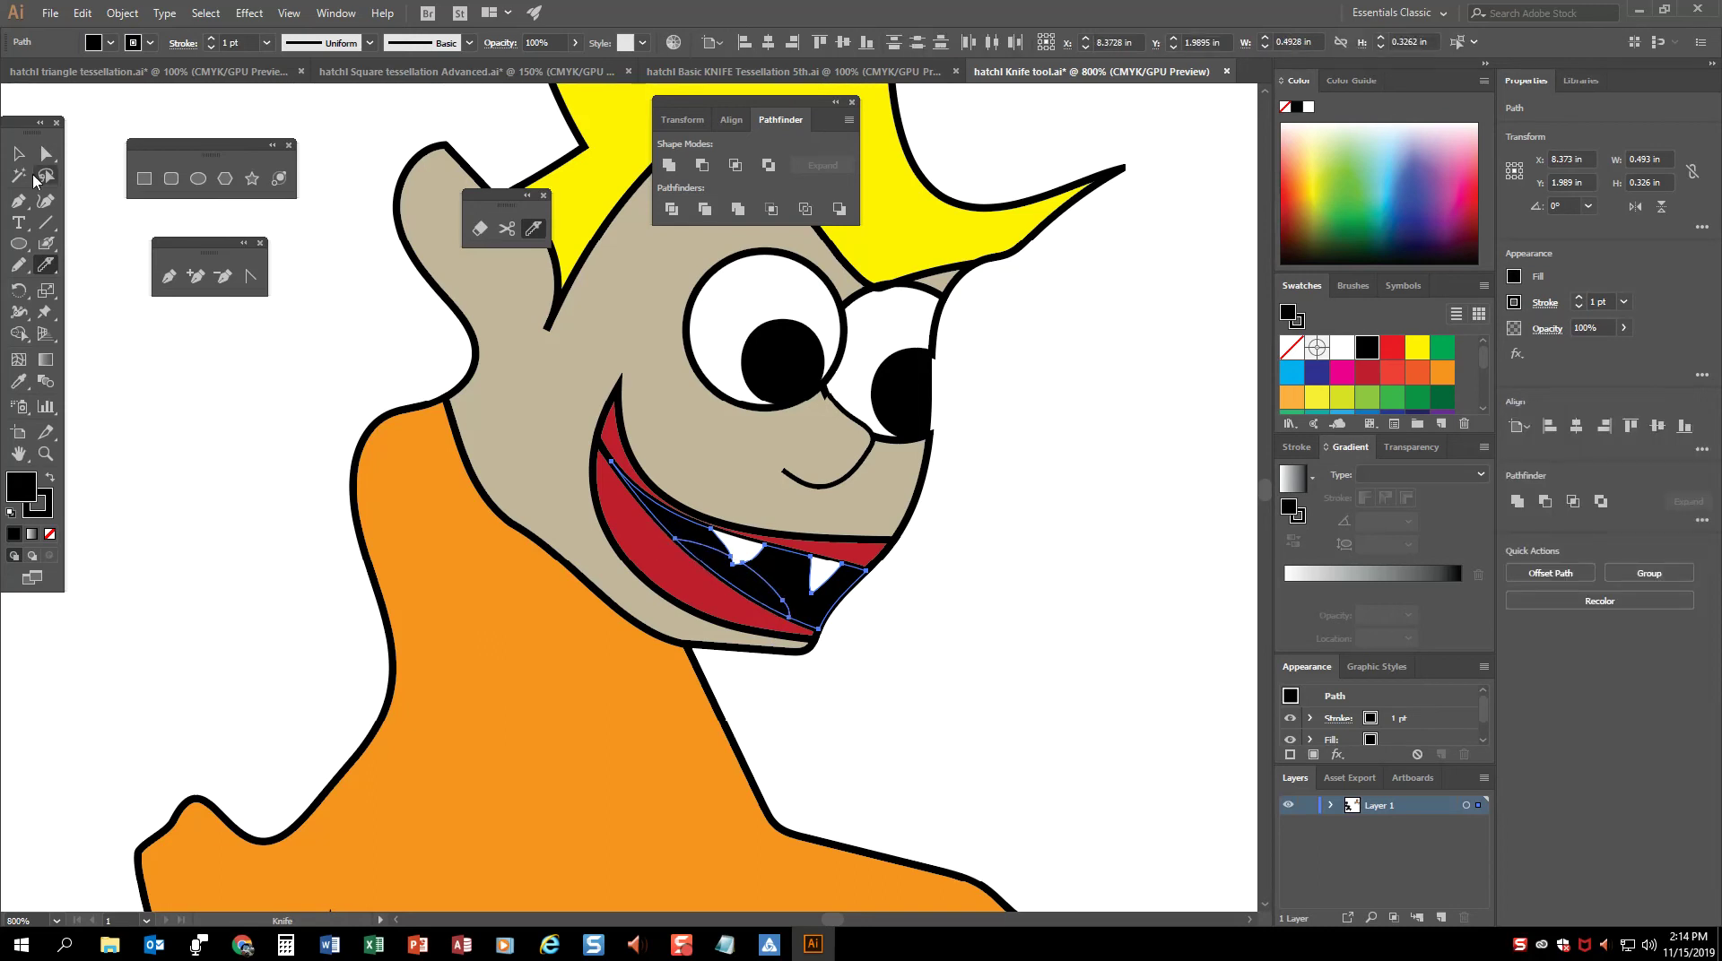
left_click(46, 154)
key("ctrl+shift+a")
left_click(773, 581)
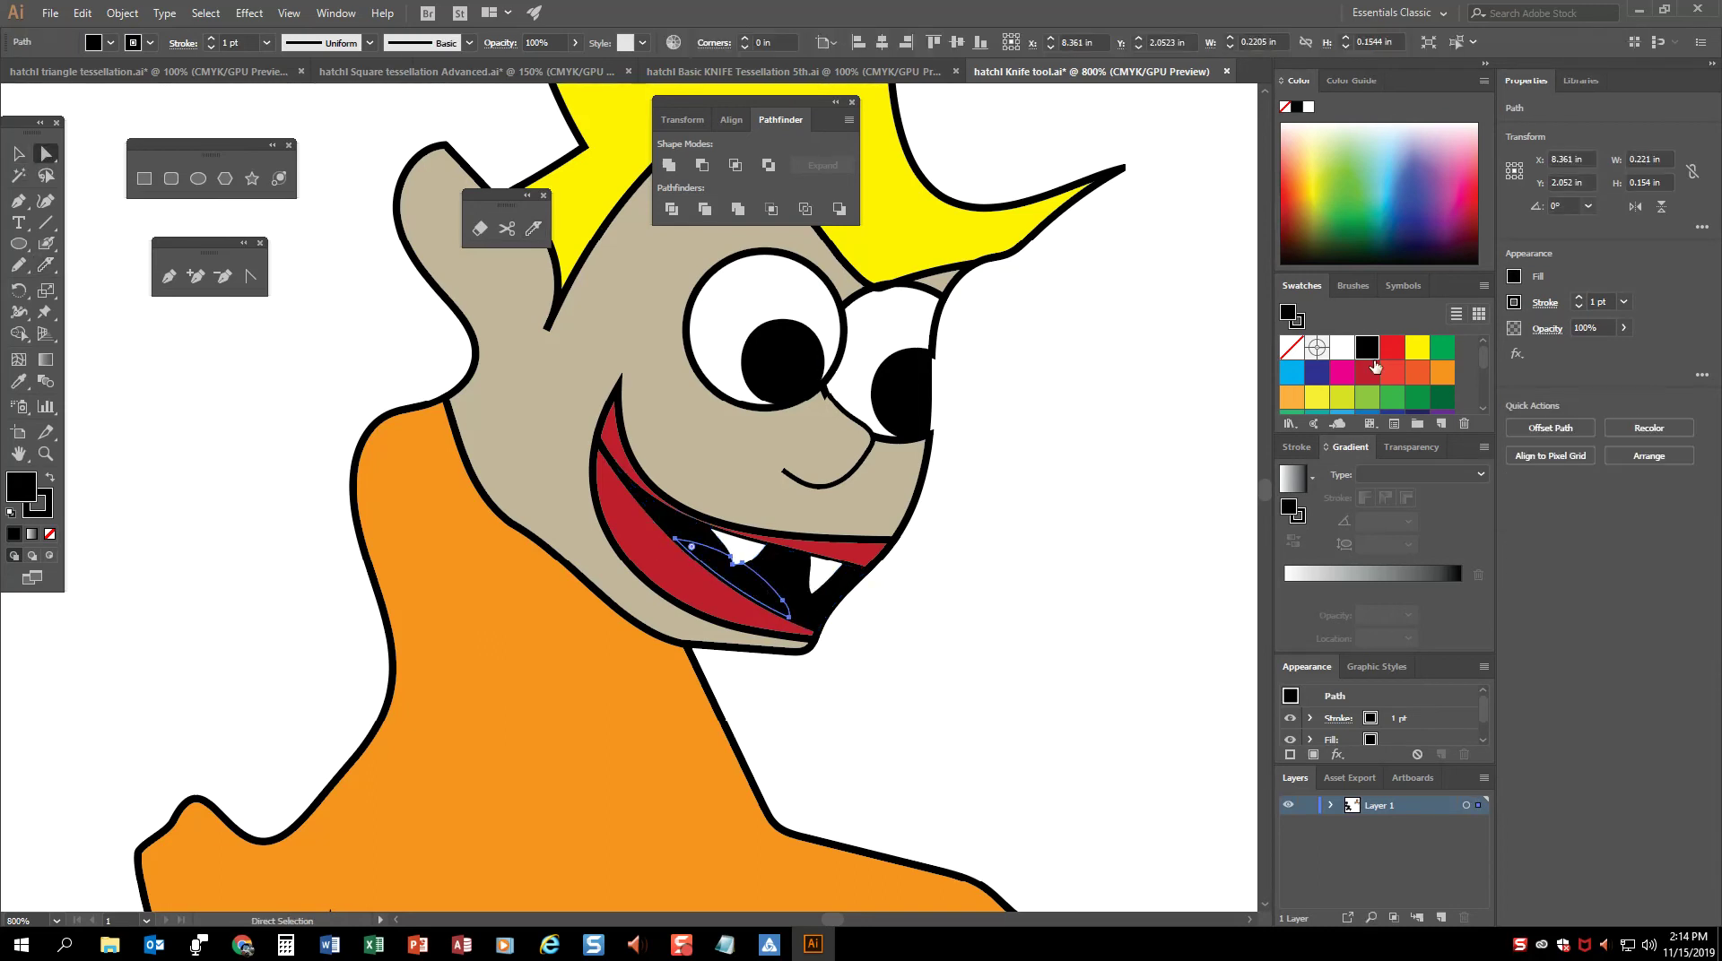
left_click(1342, 373)
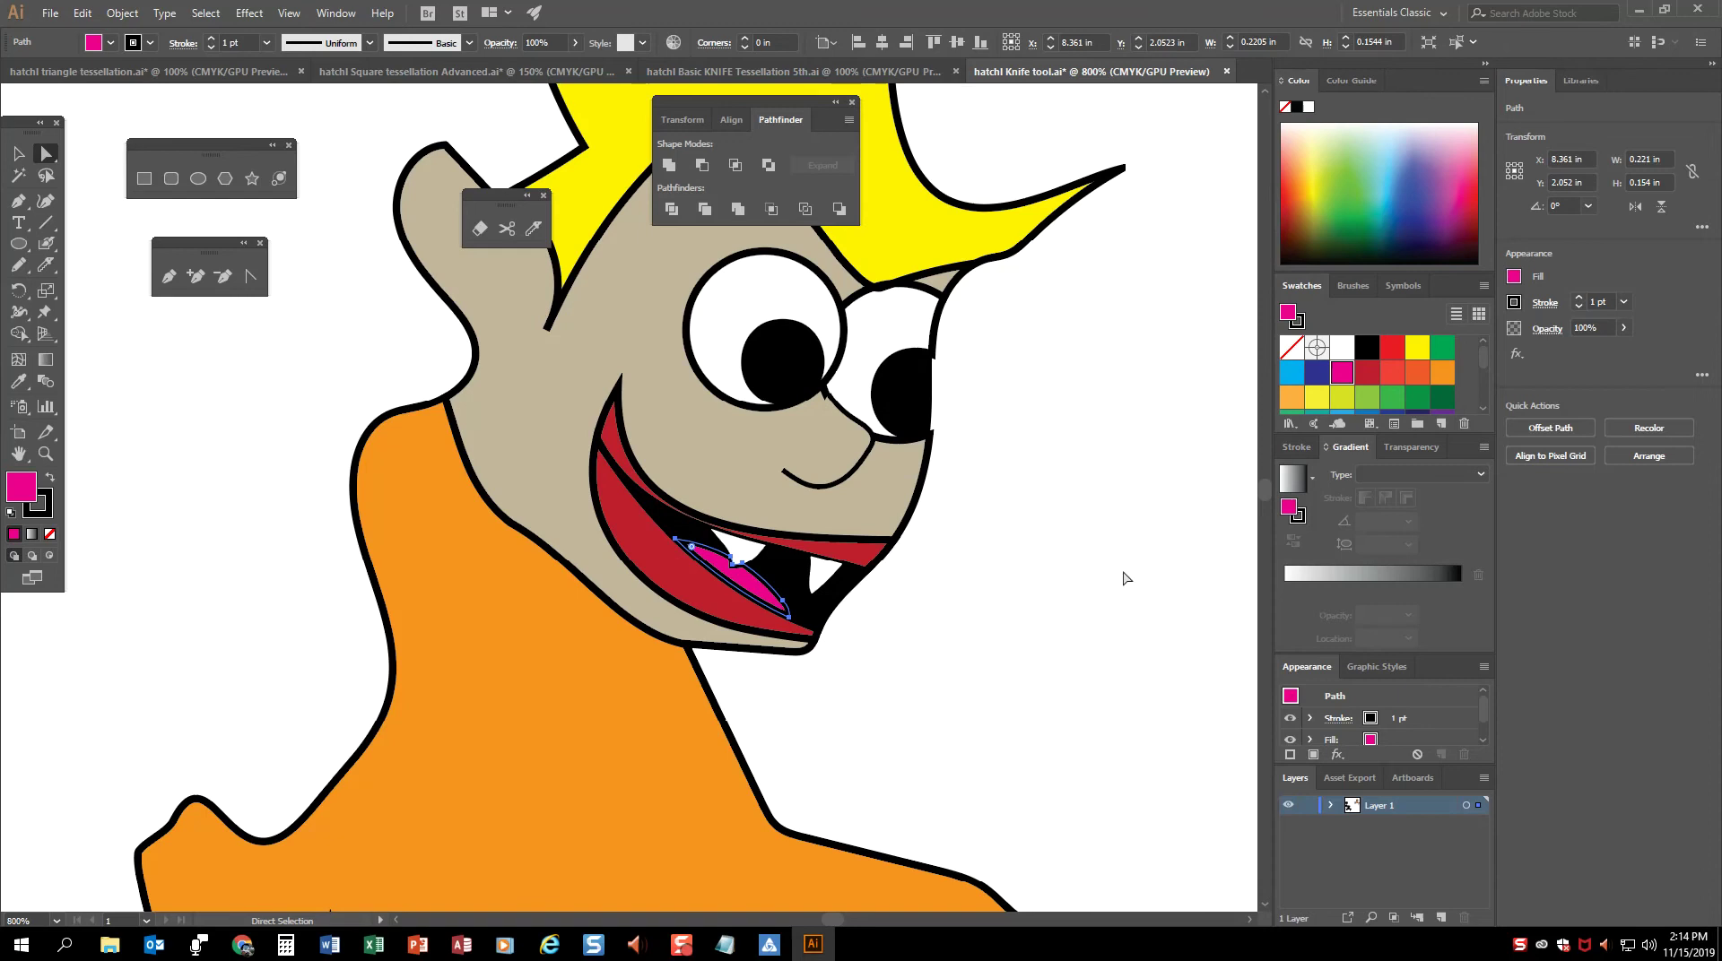
left_click(210, 48)
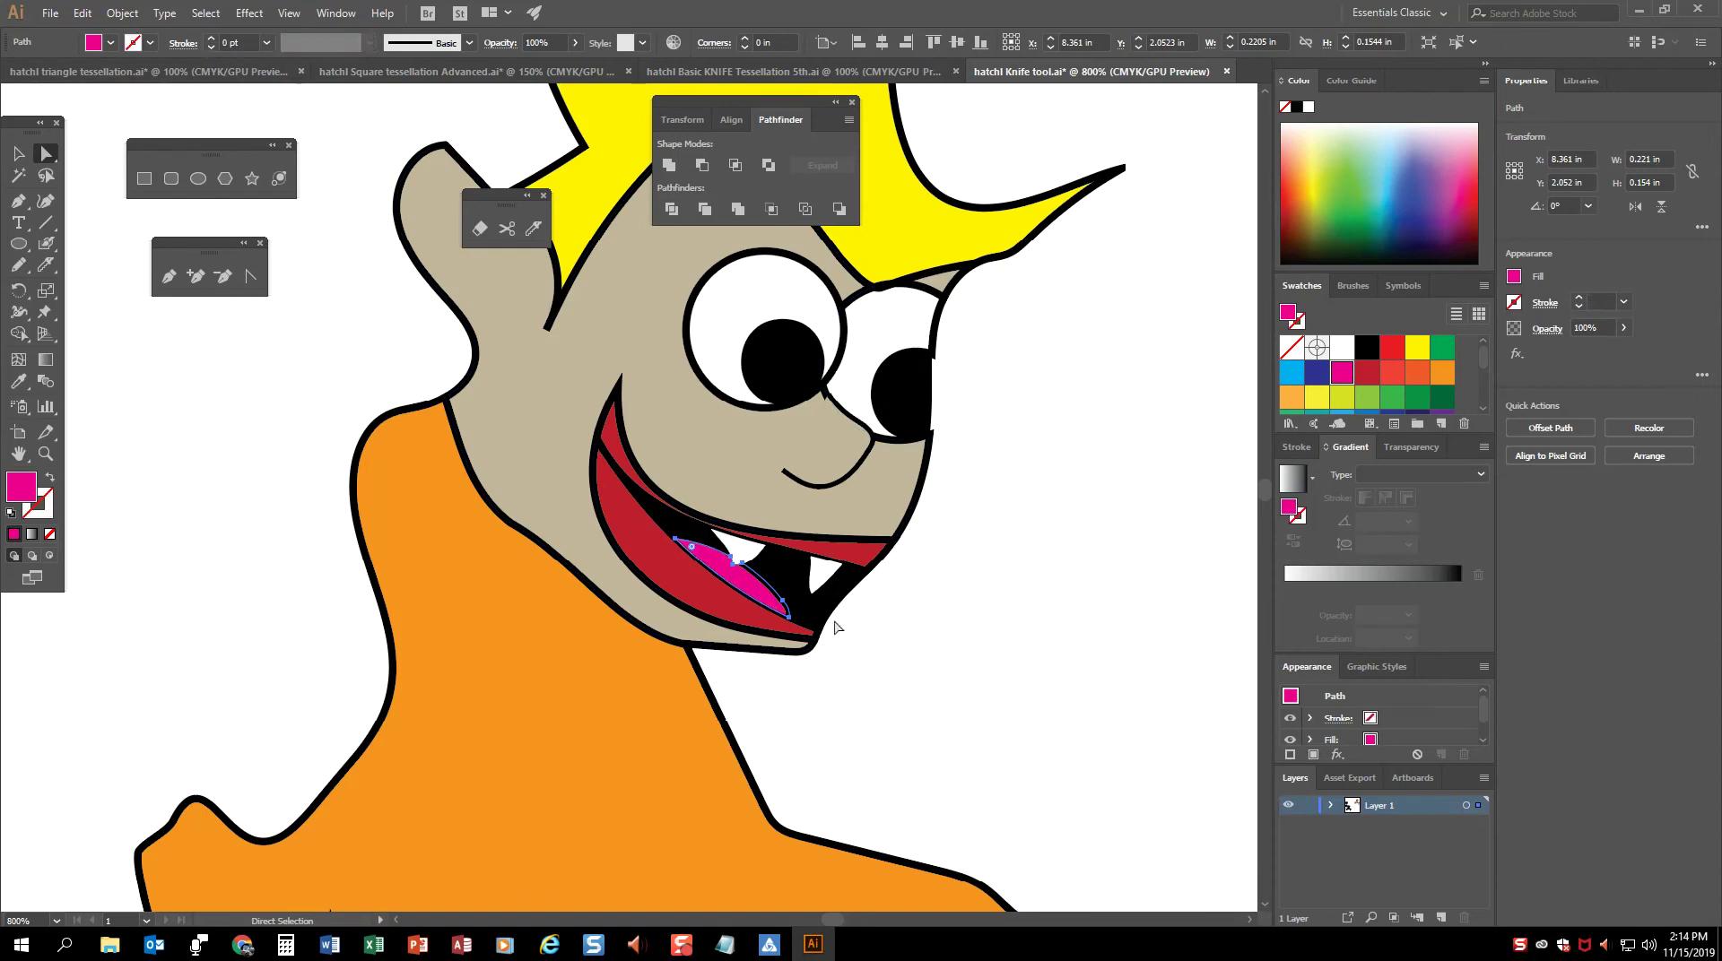
left_click(976, 691)
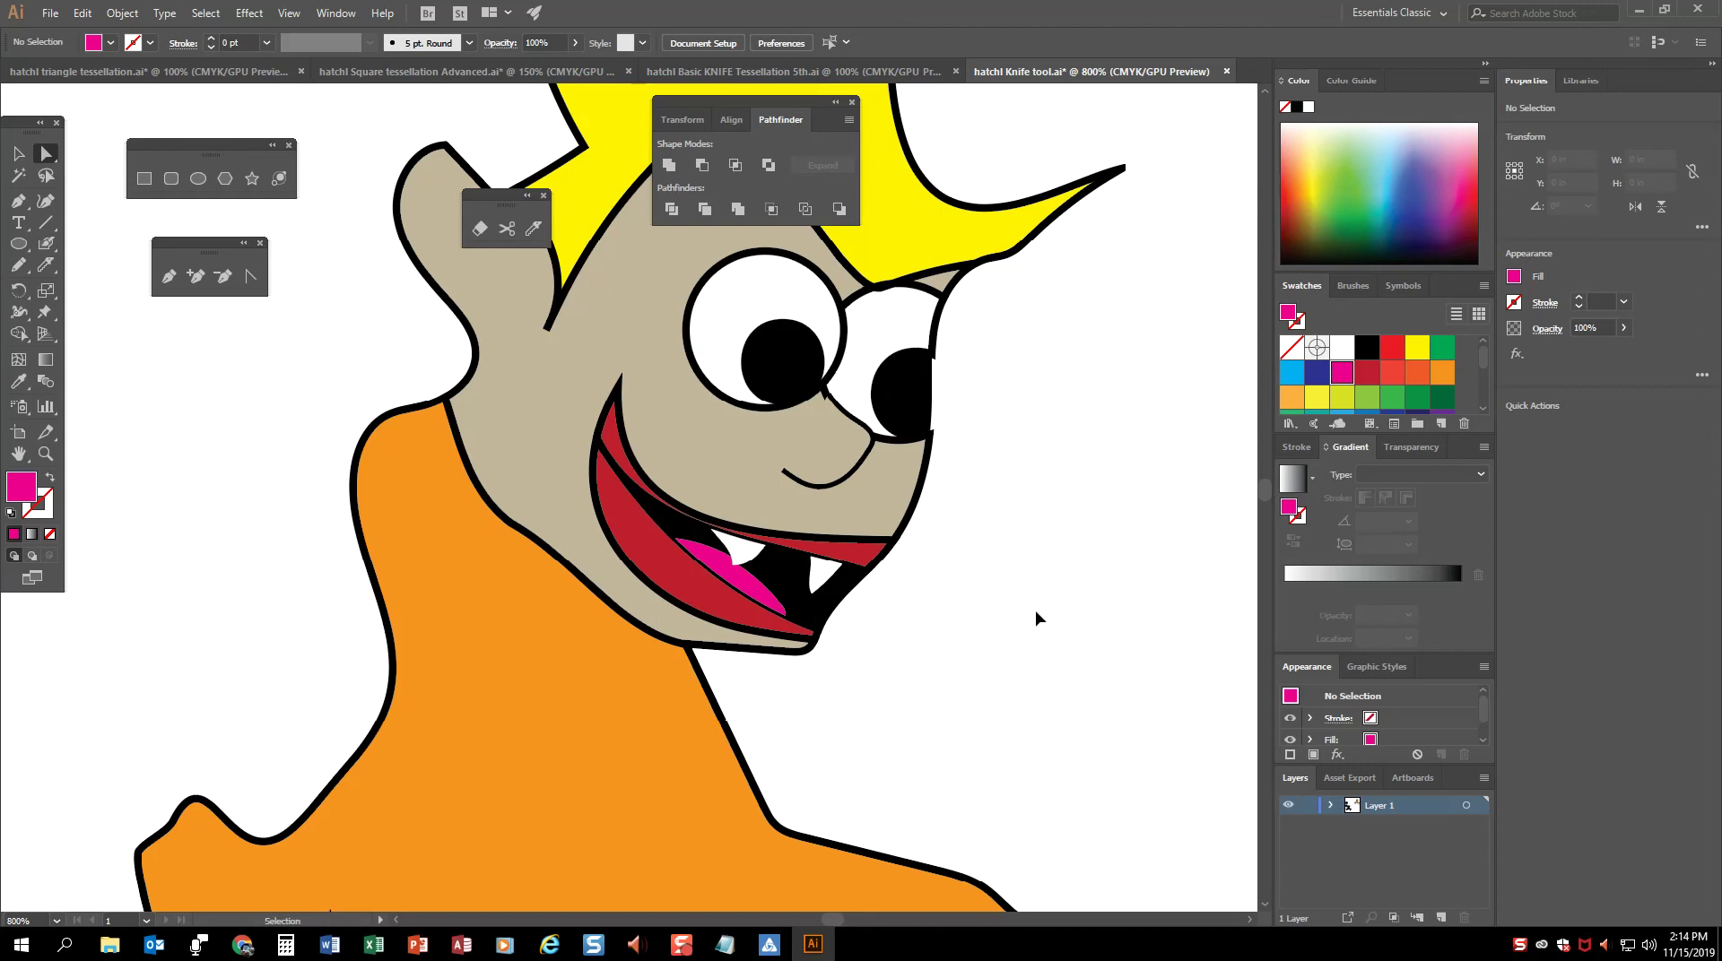
key("ctrl+minus")
key("ctrl+minus")
key("ctrl+minus")
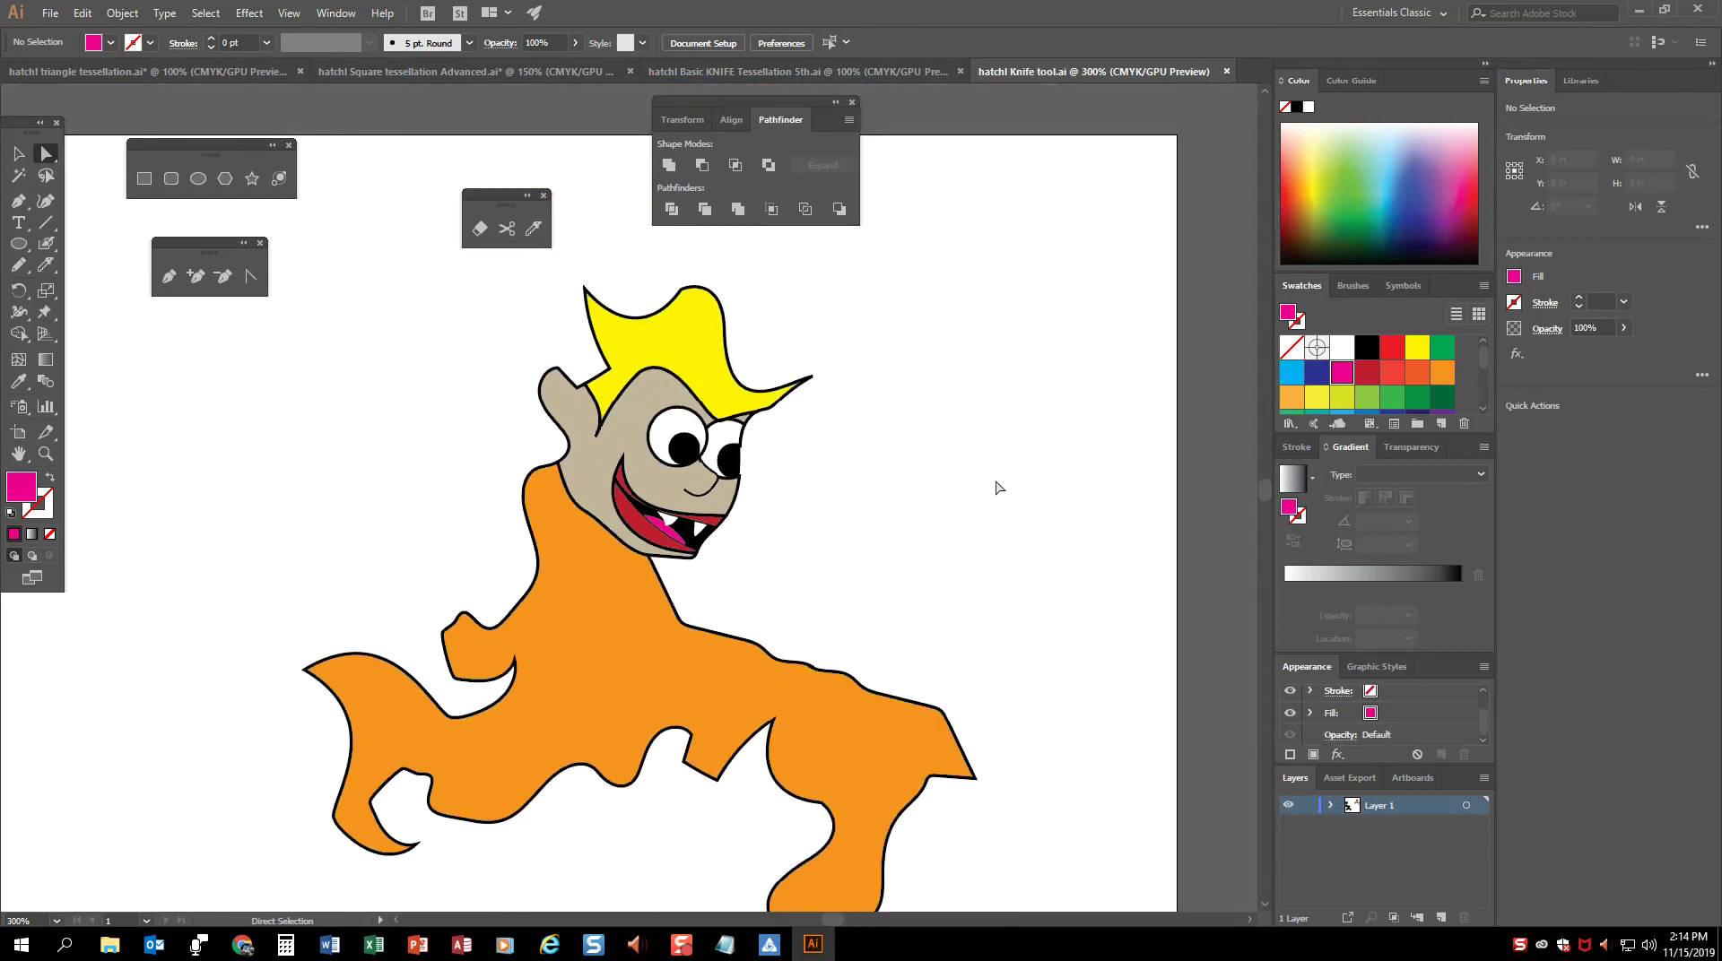
Step: Pencil a small curve inside the cowboy's ear with a 1 pt black stroke and nudge it into place
scroll(892, 485, "down", 2)
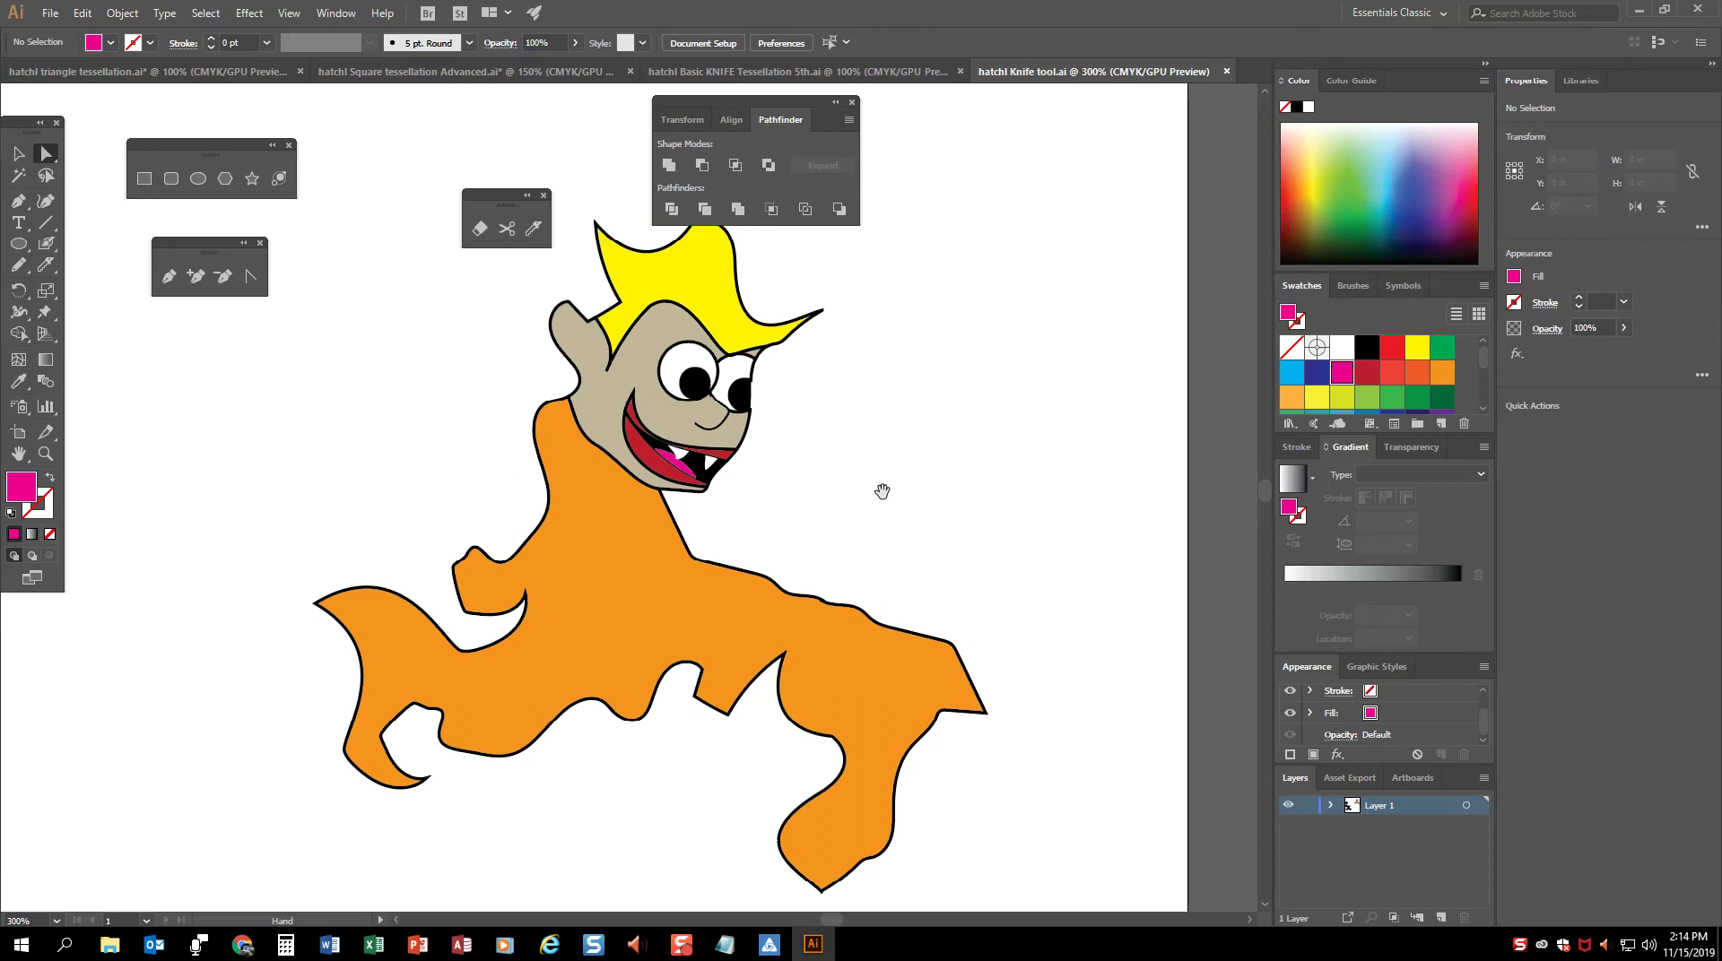
left_click(18, 264)
left_click_drag(592, 330, 590, 350)
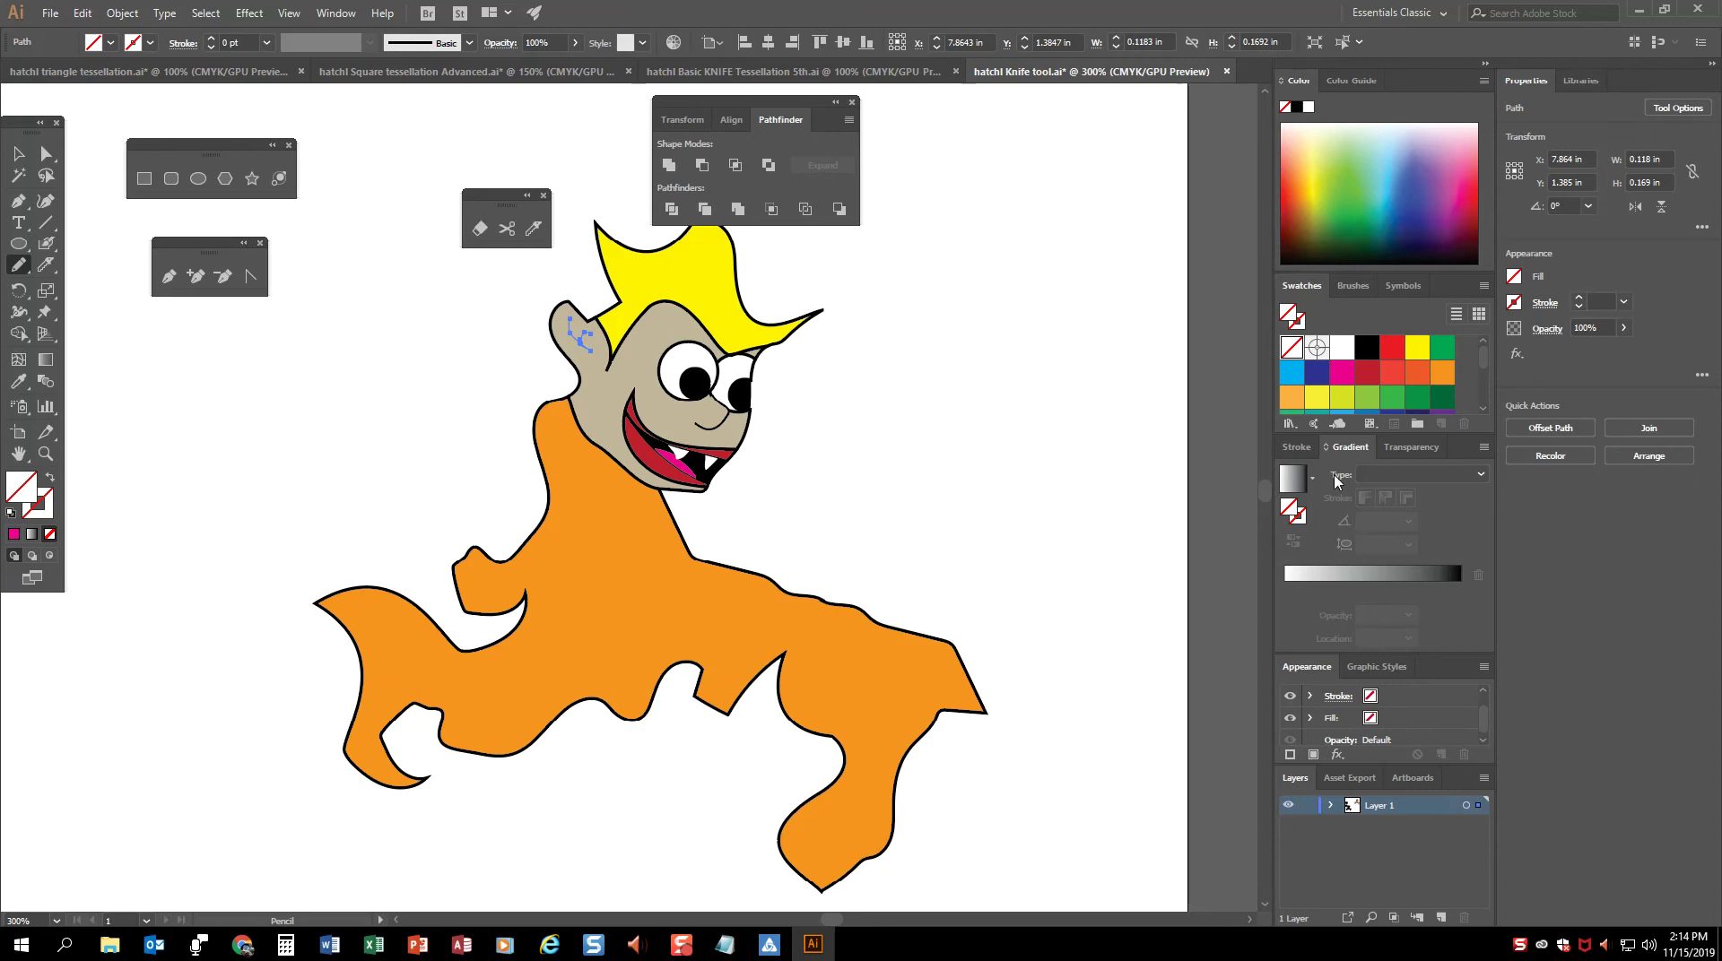
left_click(141, 45)
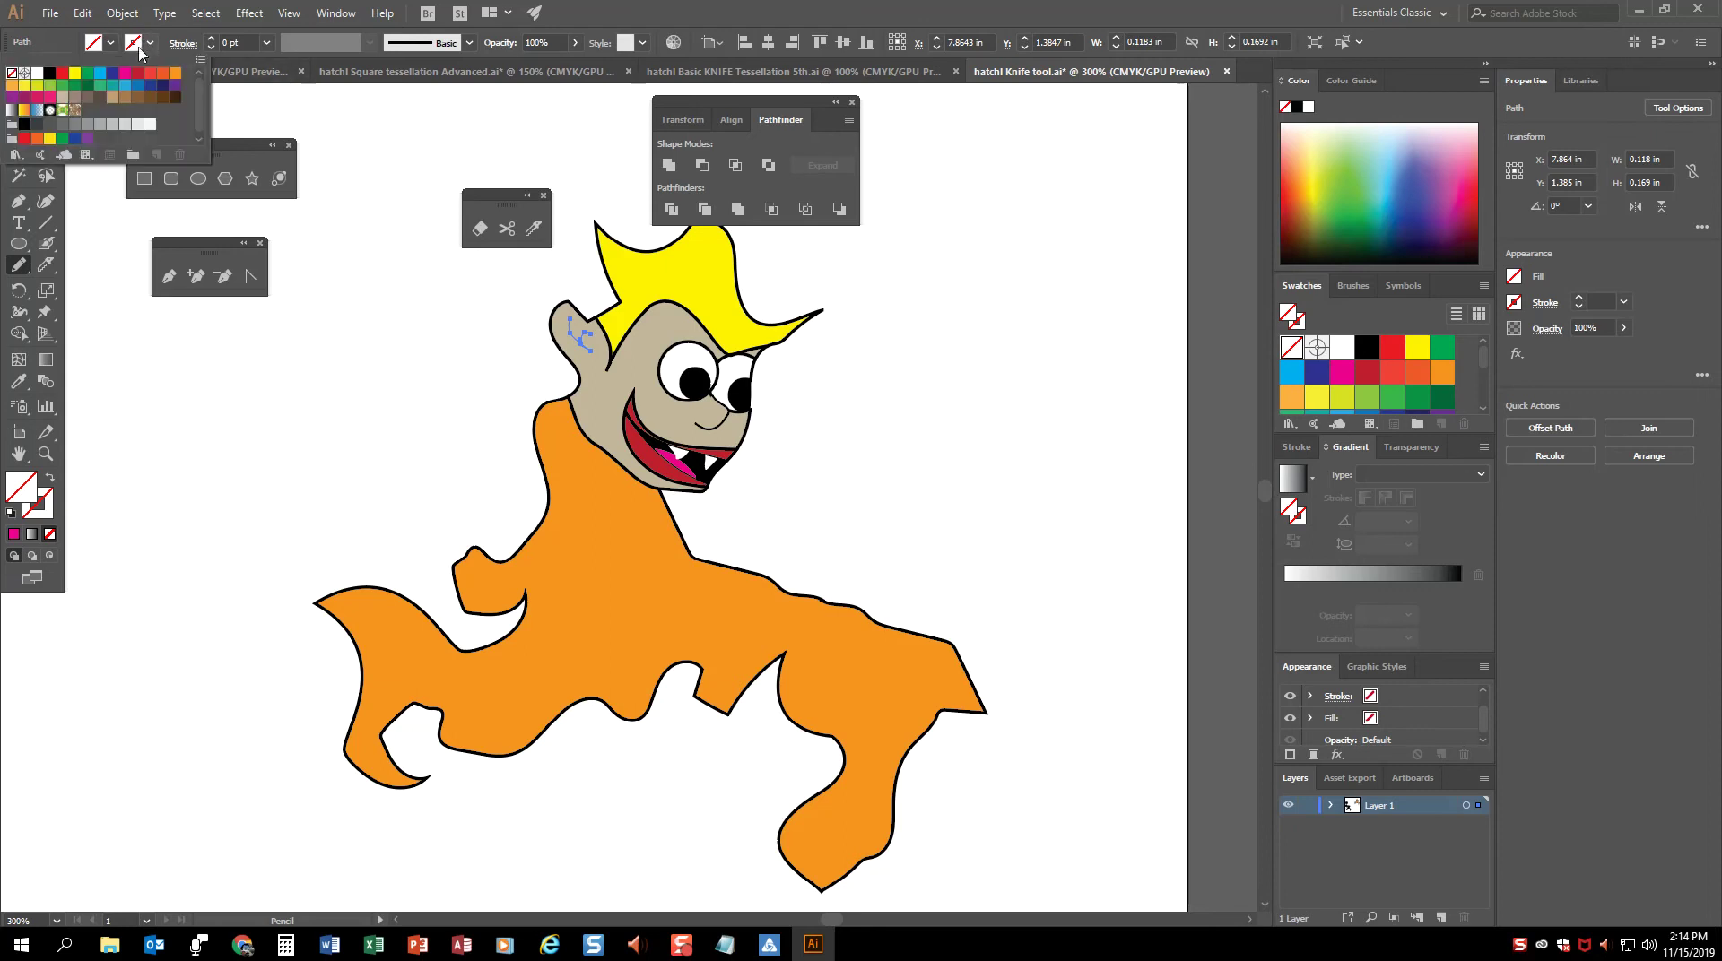
left_click(50, 74)
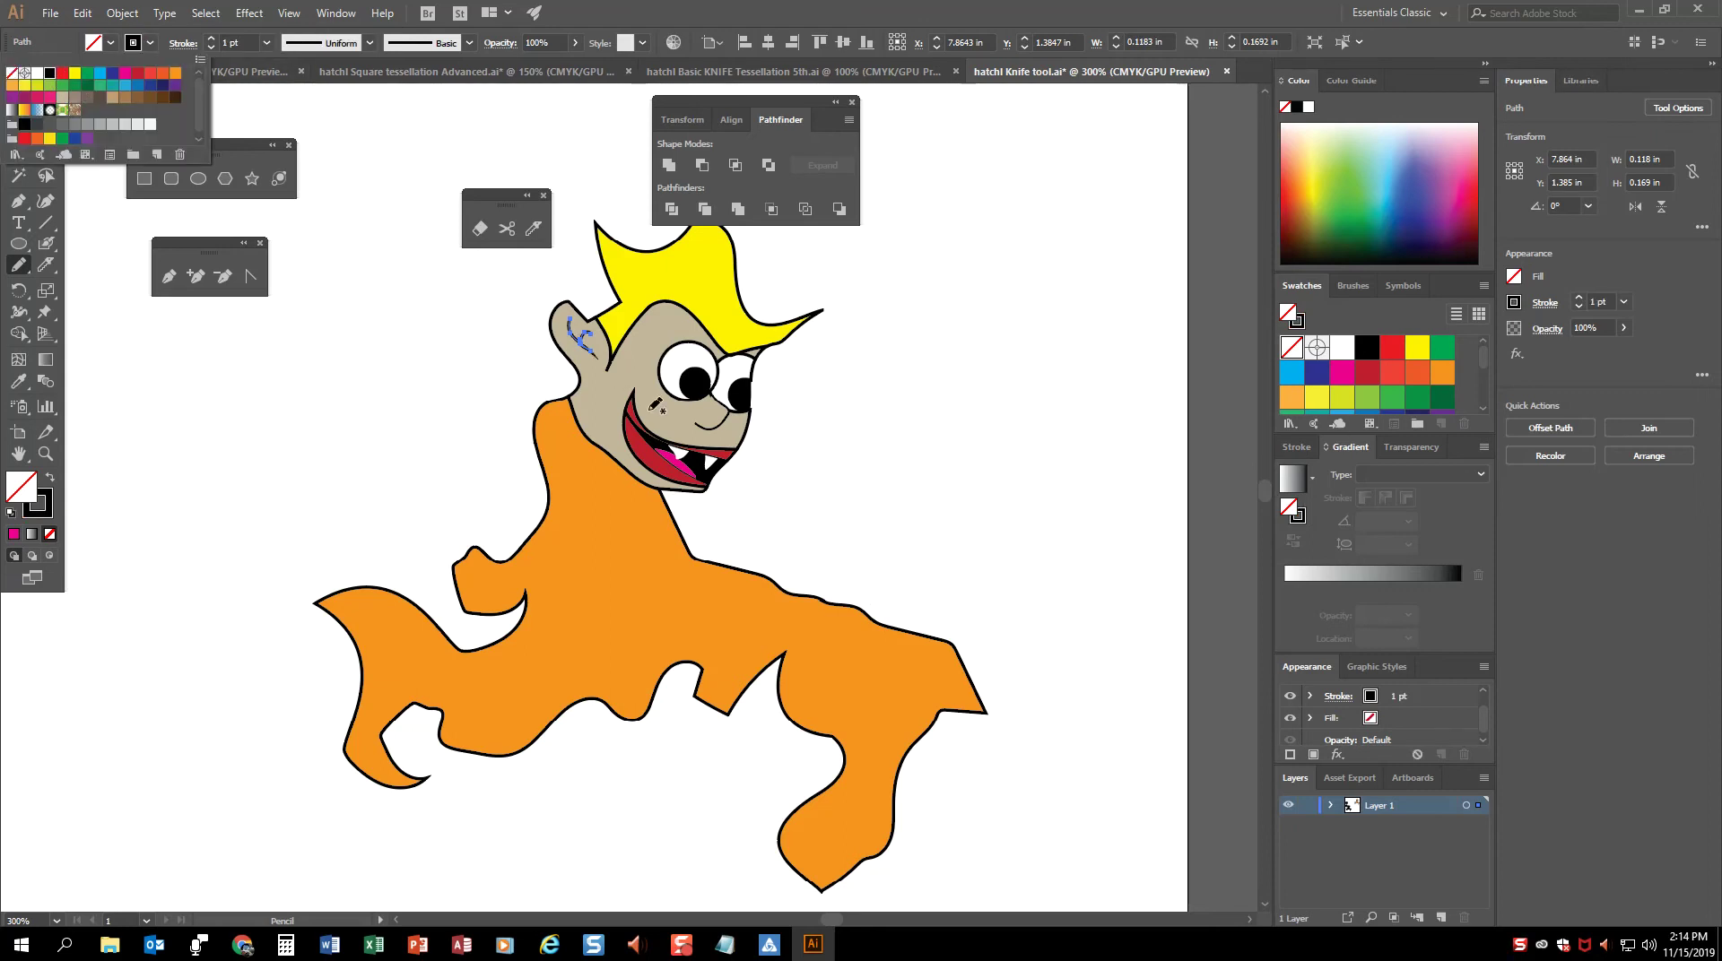
left_click(798, 454)
key("Left")
key("Left")
key("Down")
key("Down")
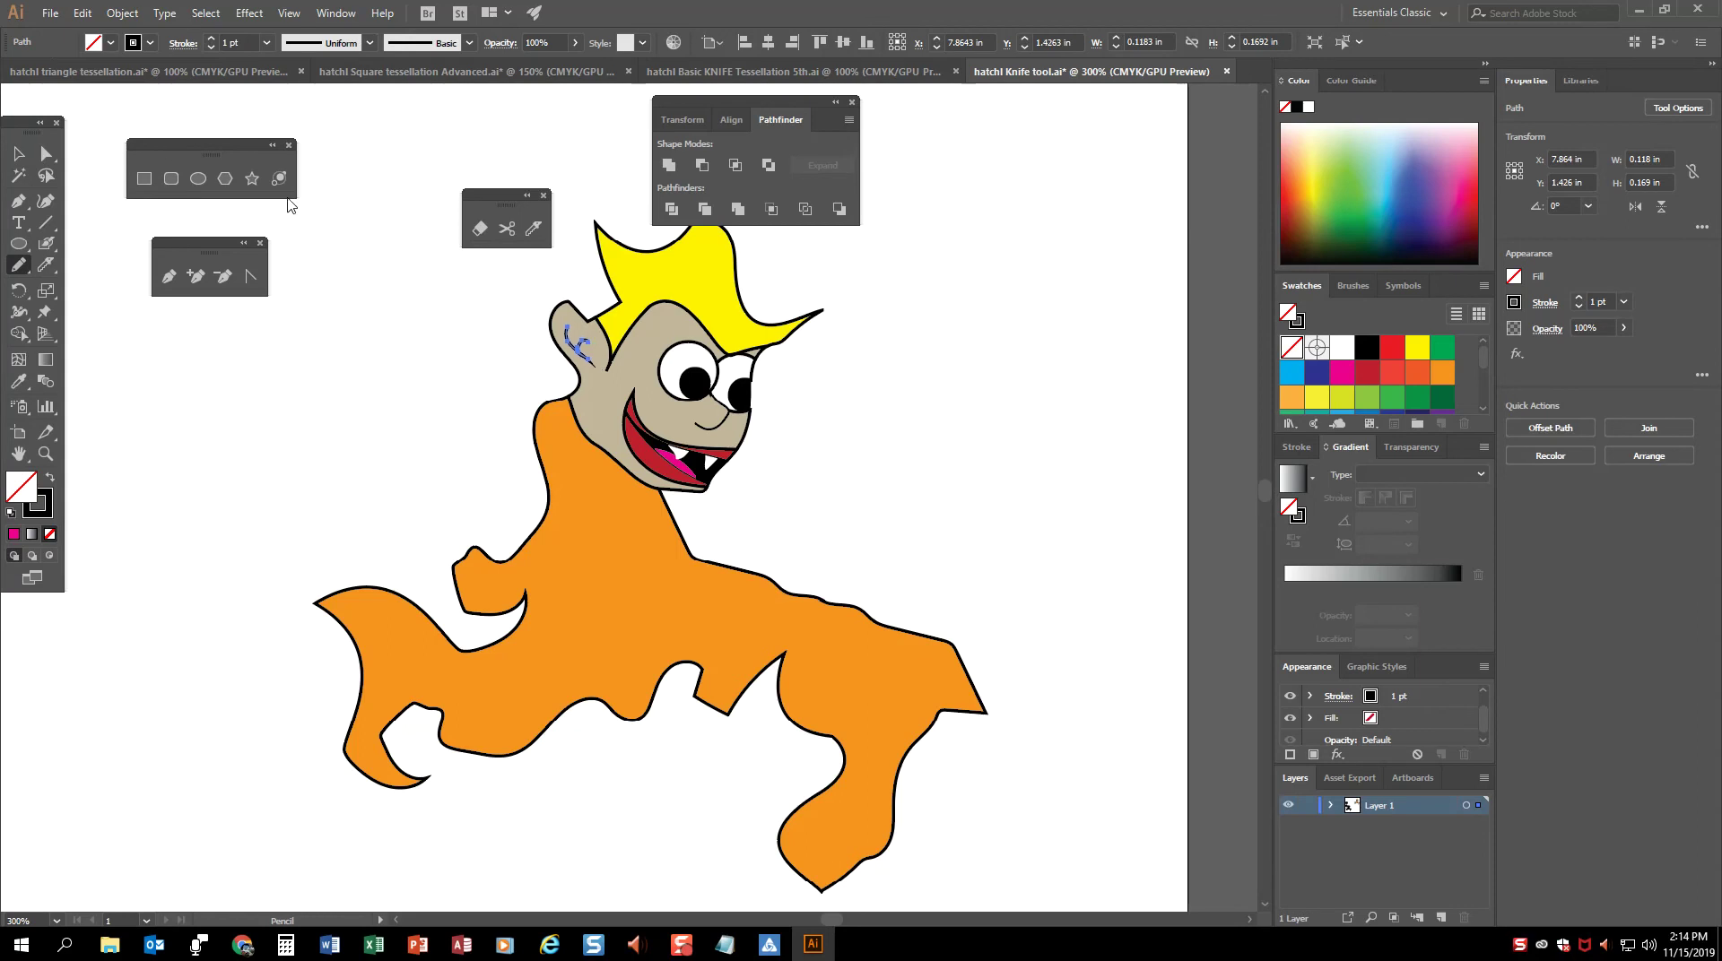
left_click(18, 153)
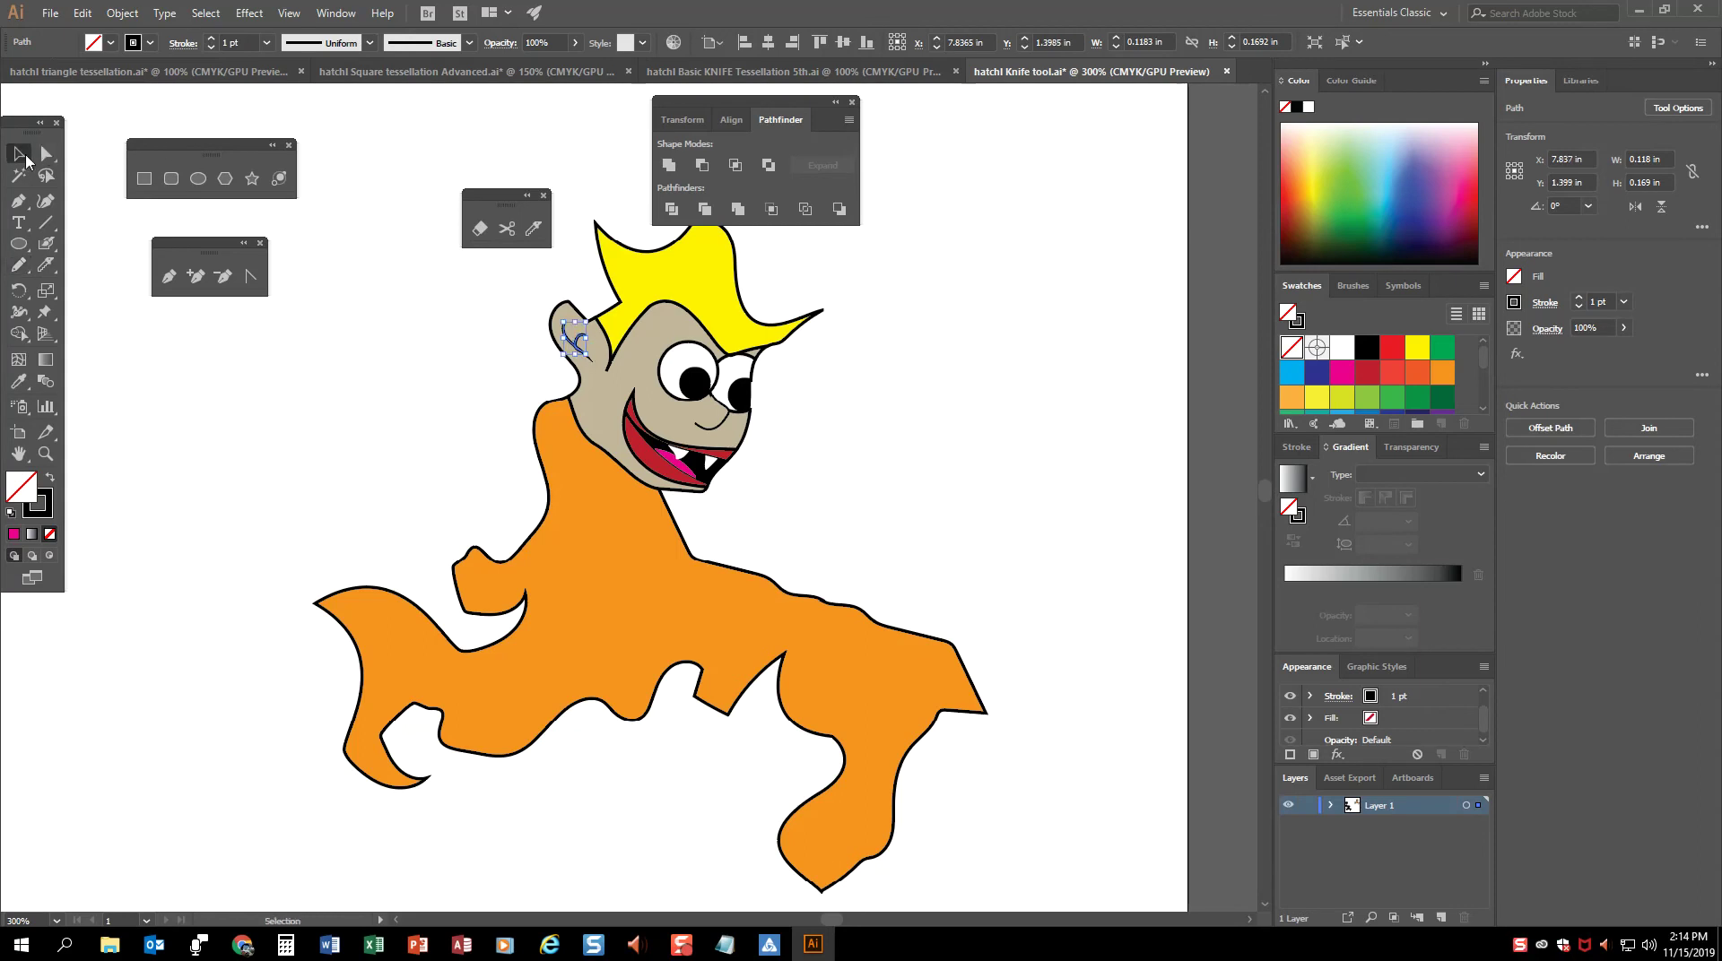
left_click(887, 476)
Step: Slice a hand shape off the orange body's left side and eyedrop the face's tan colour onto it
left_click(888, 683)
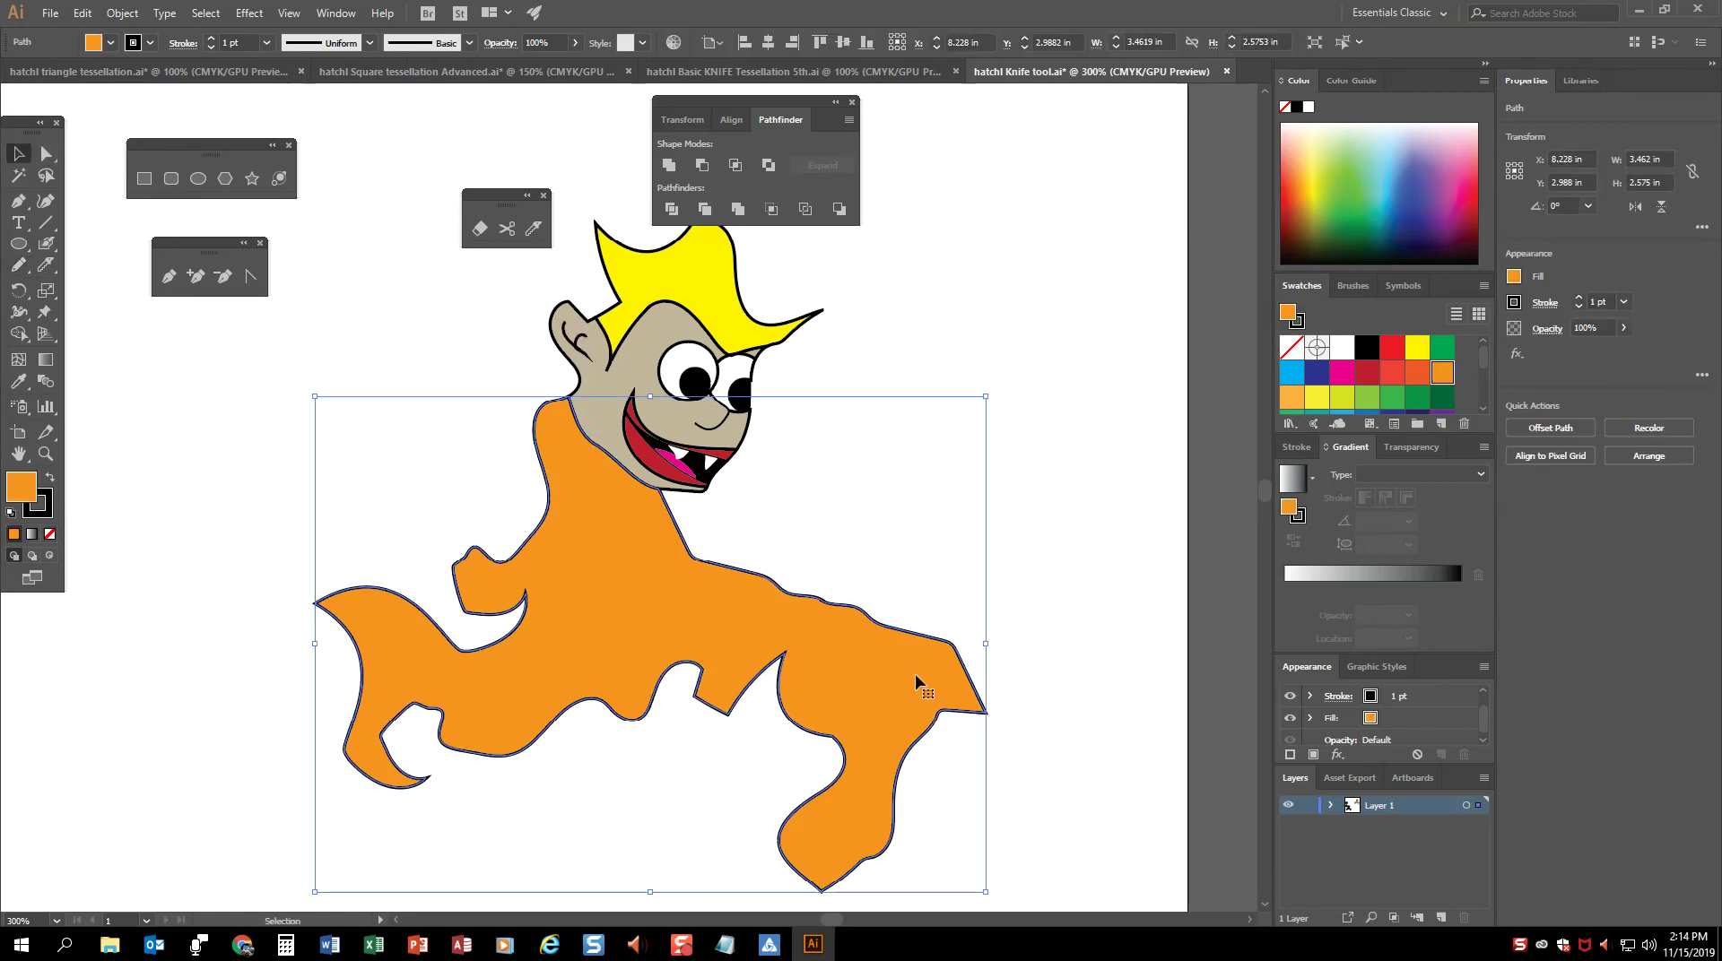
left_click(48, 266)
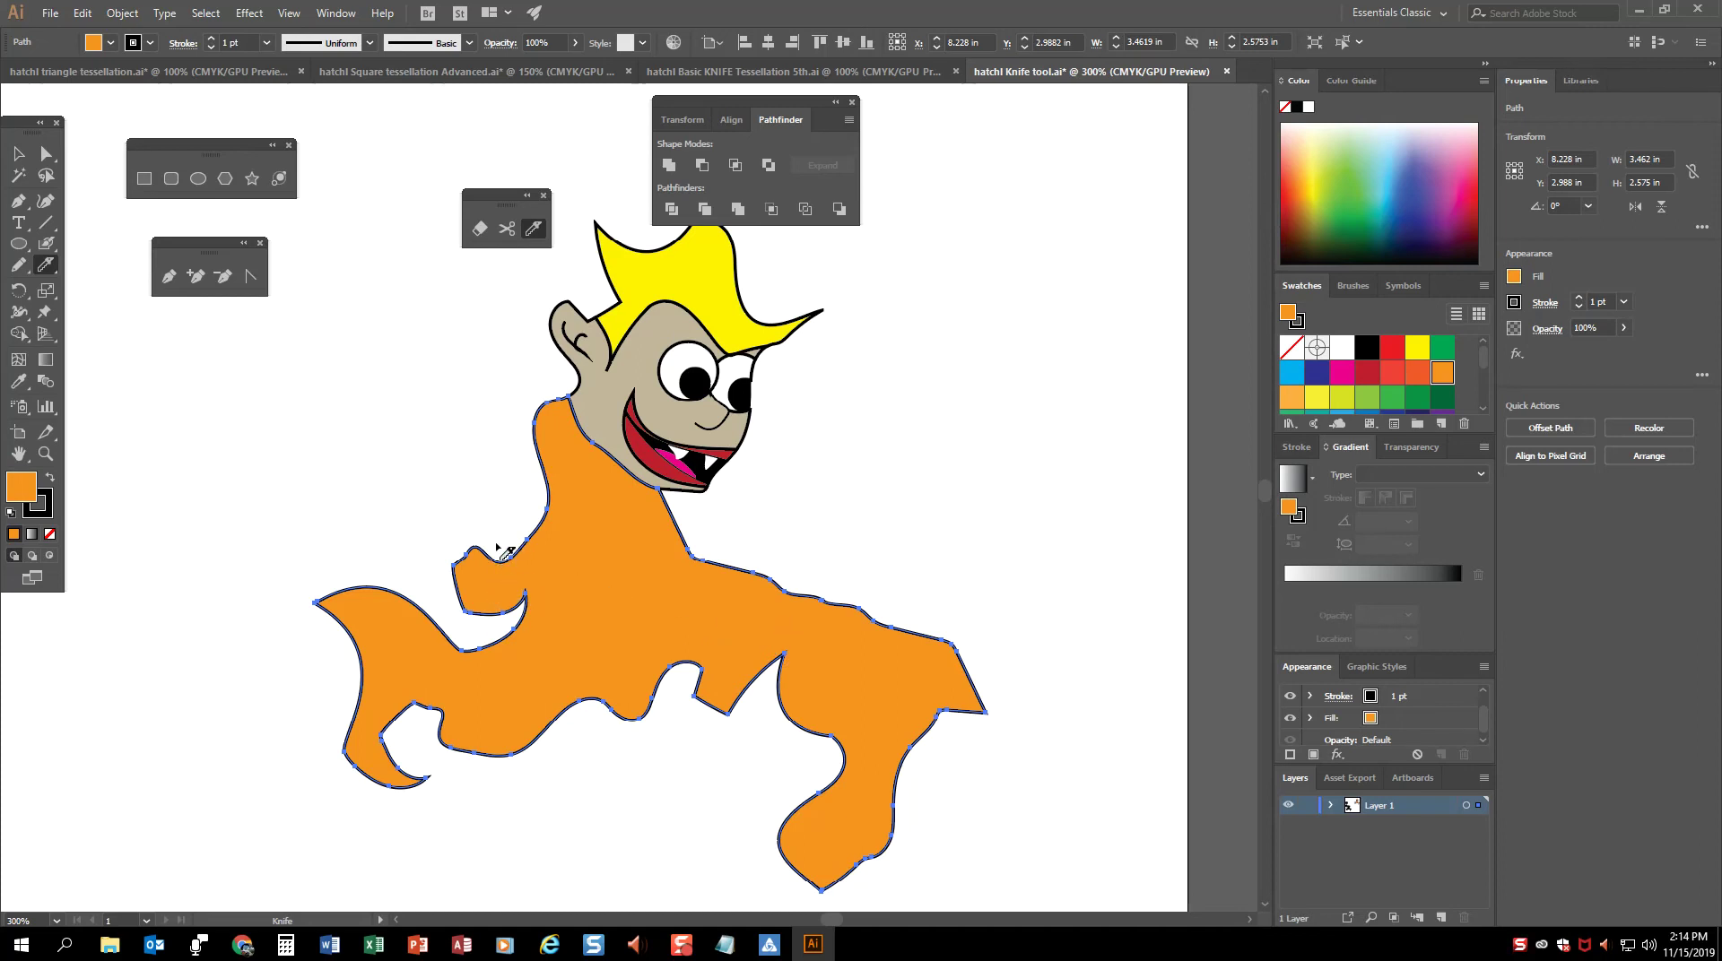
left_click_drag(528, 573, 508, 632)
left_click(46, 153)
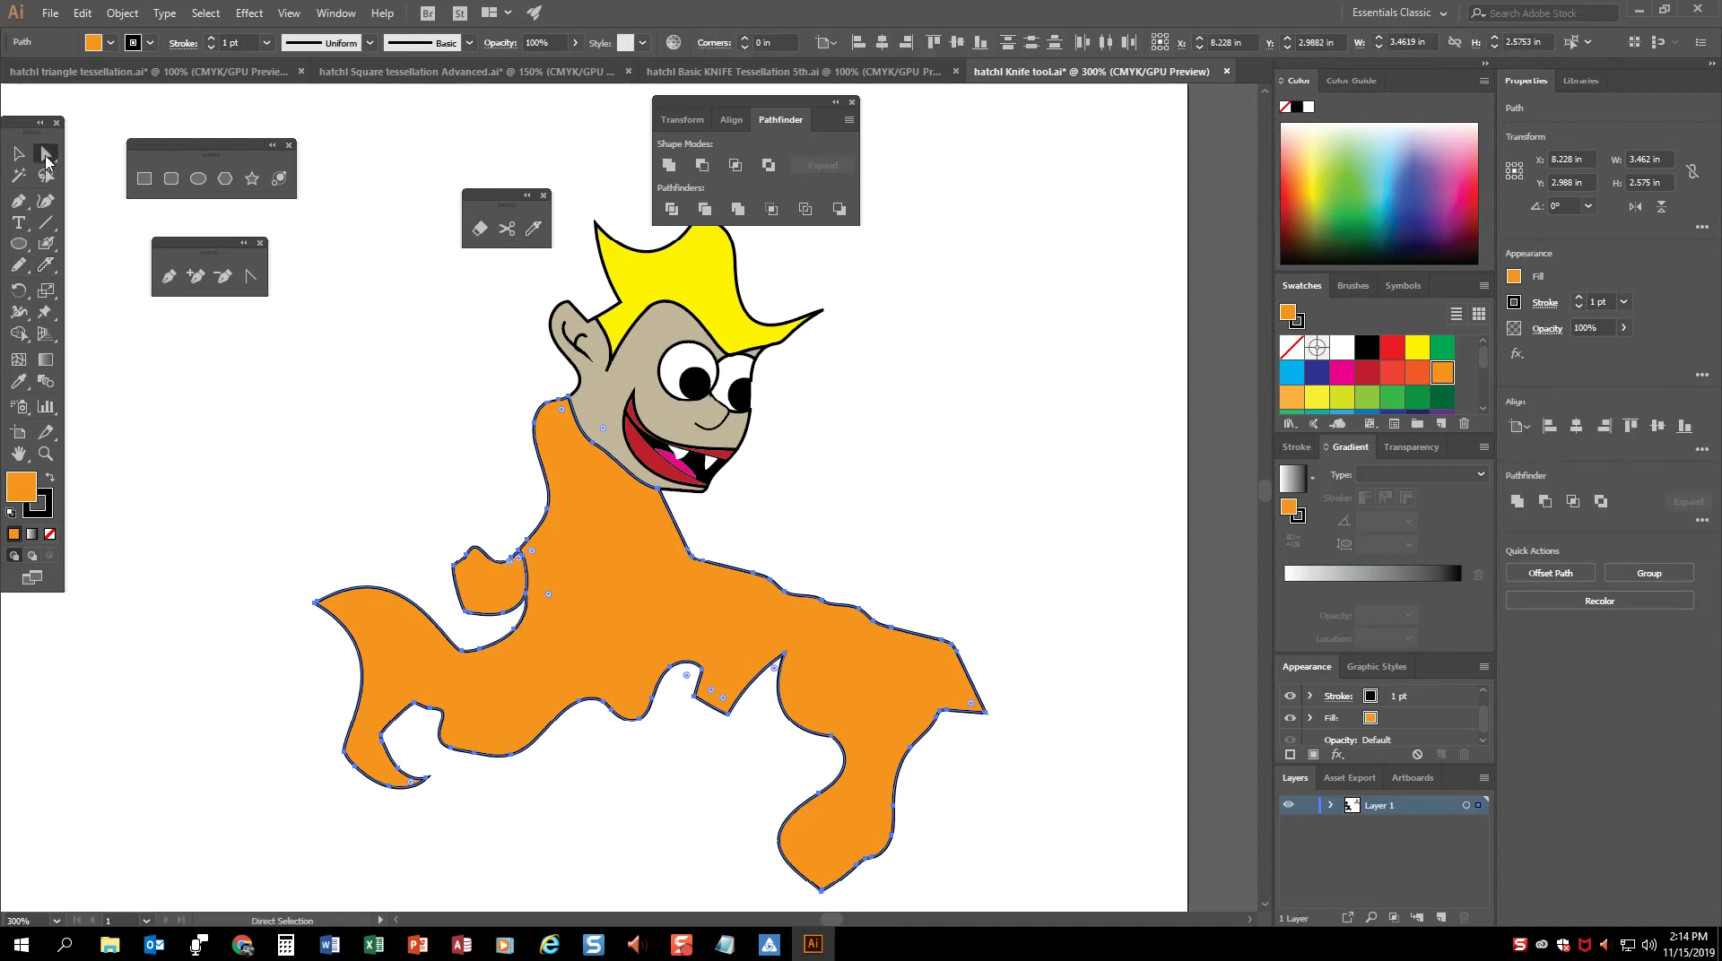
key("ctrl+shift+a")
left_click(473, 567)
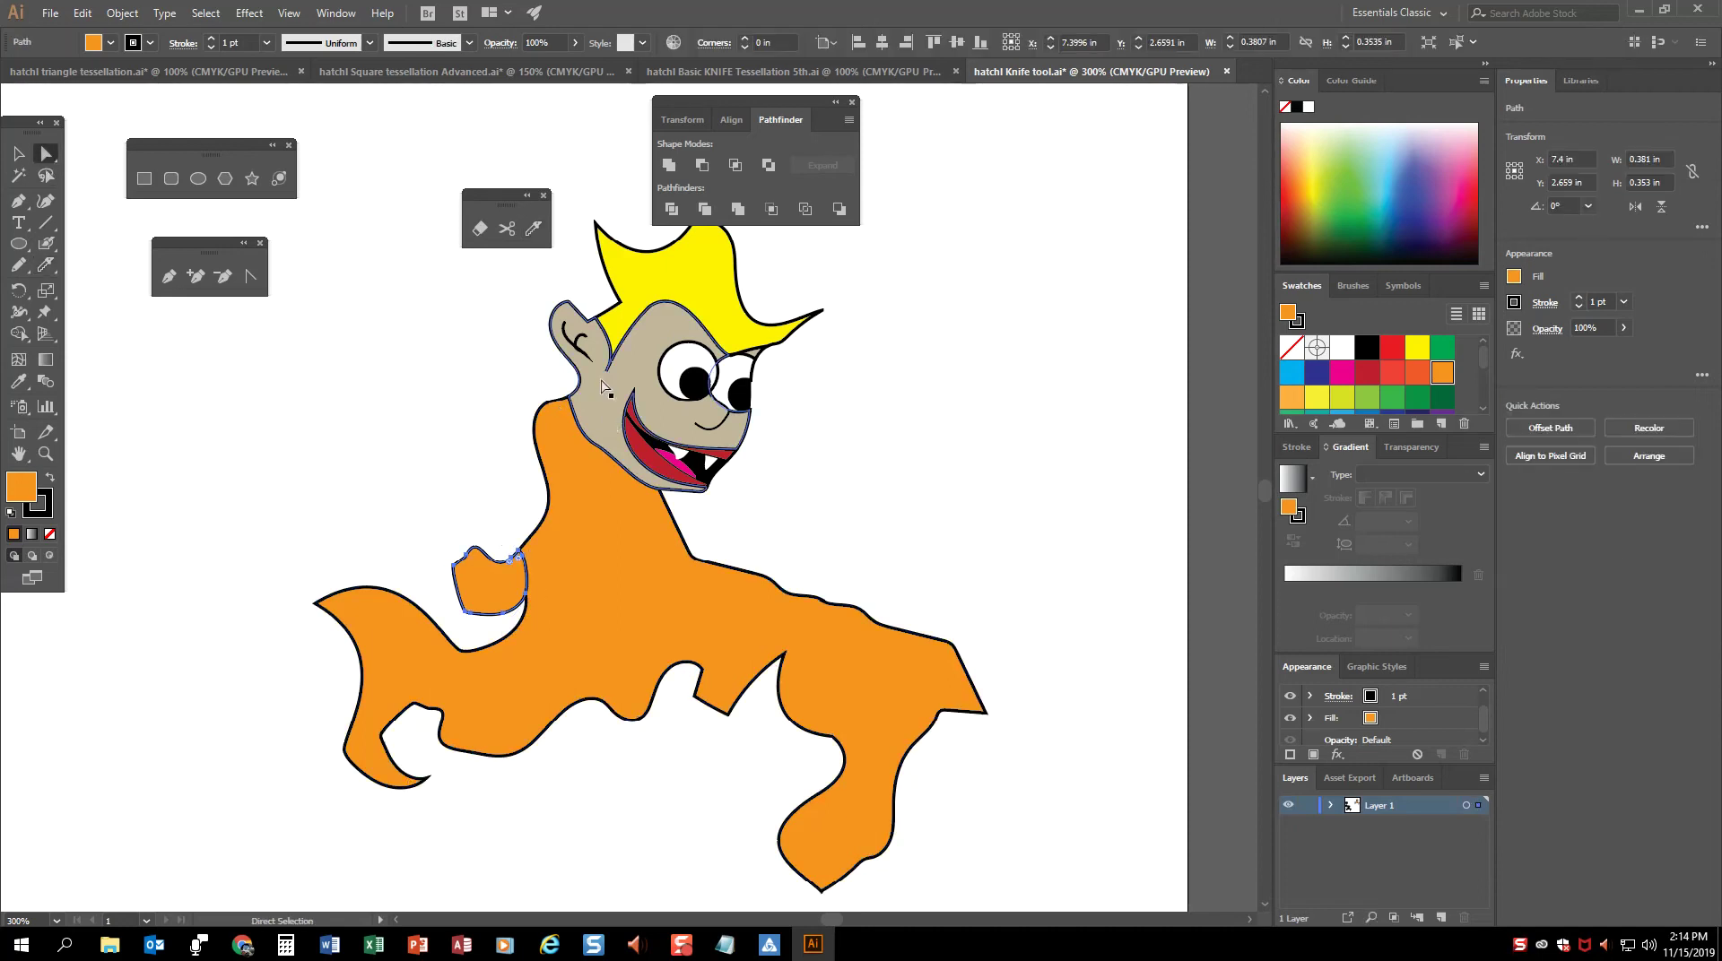
key("i")
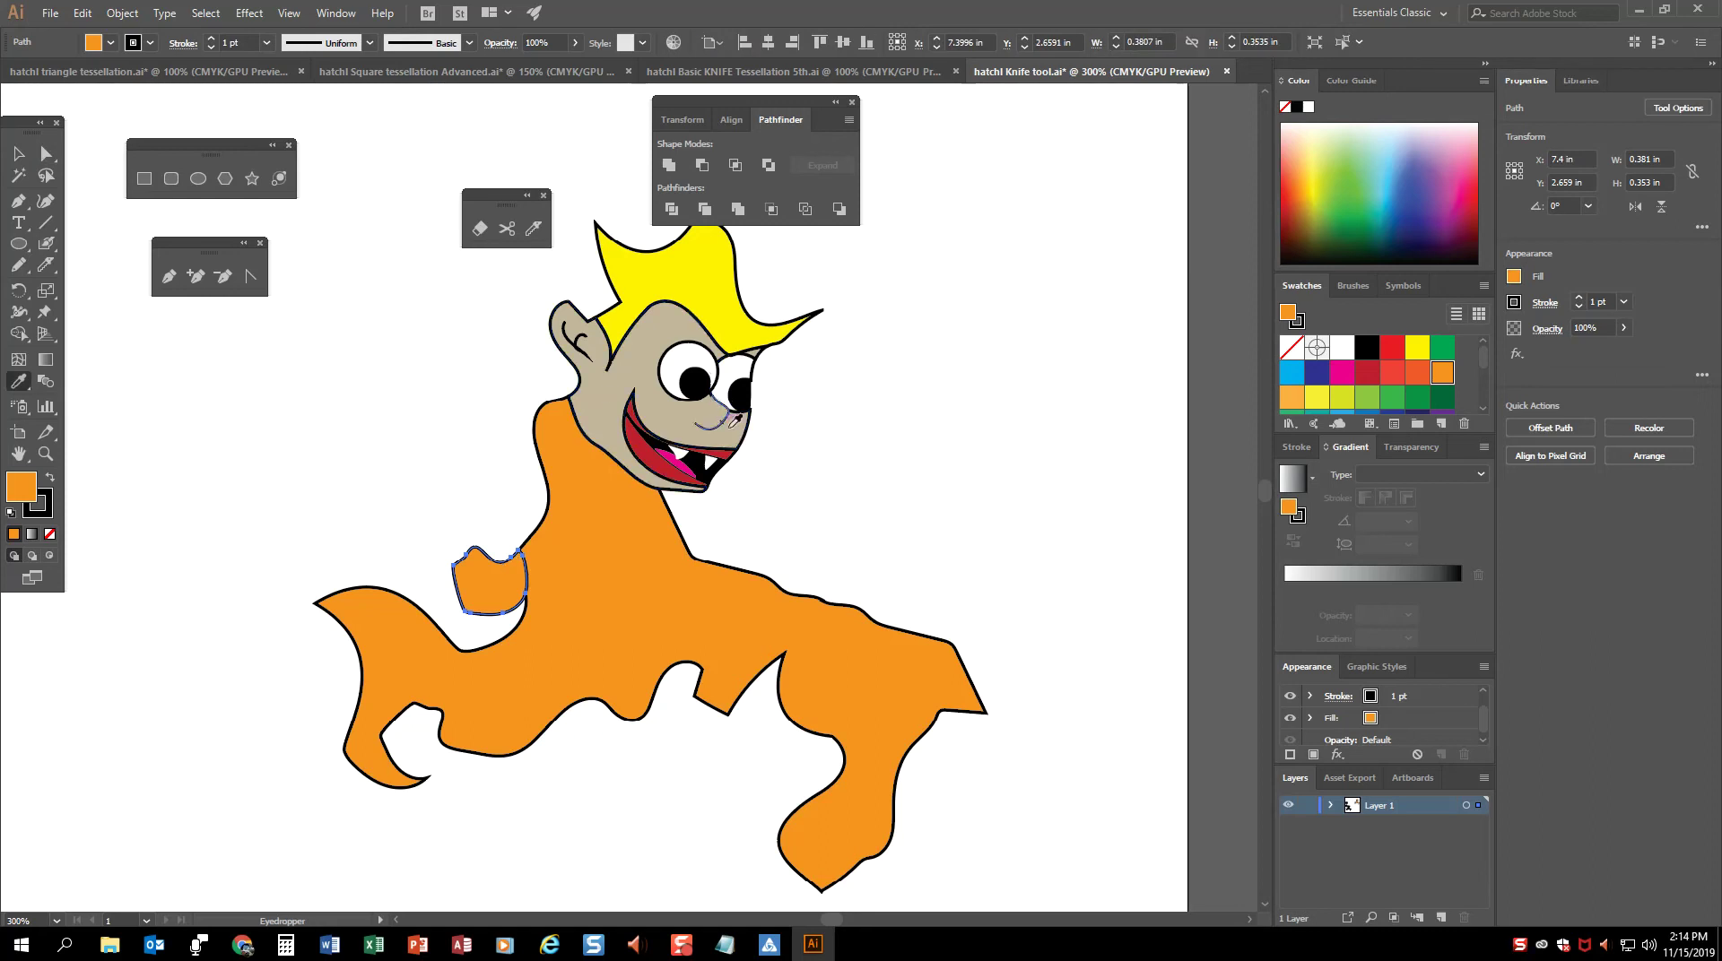
left_click(735, 425)
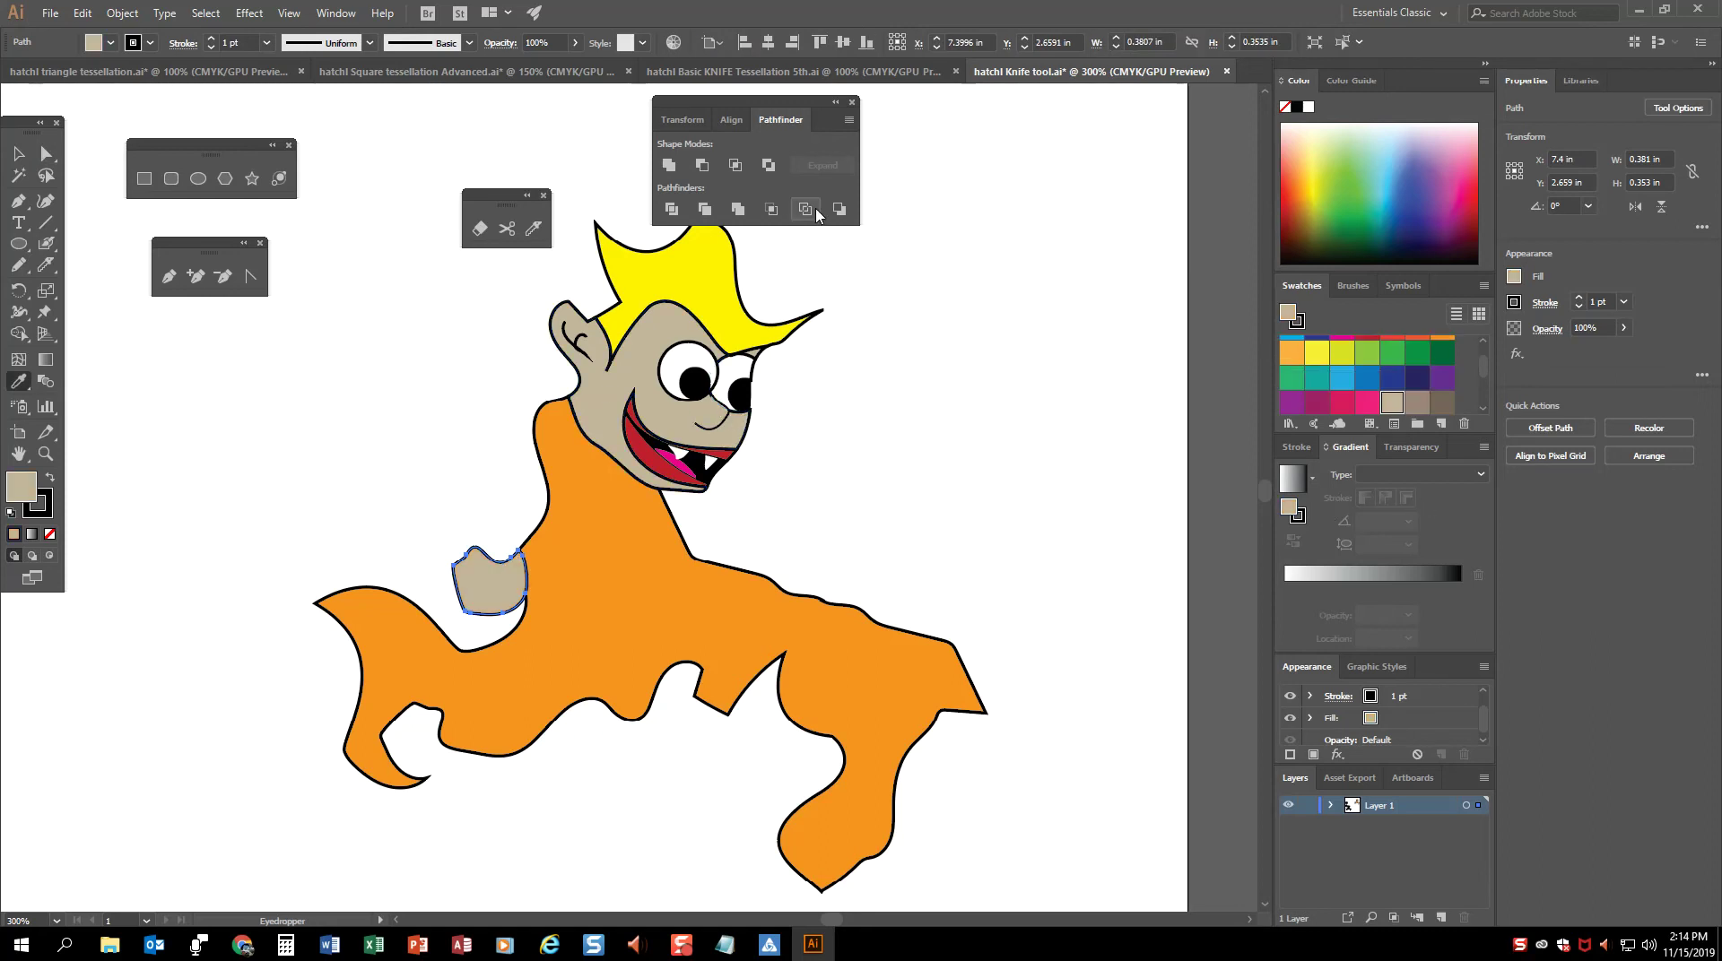
left_click(45, 153)
left_click(578, 547)
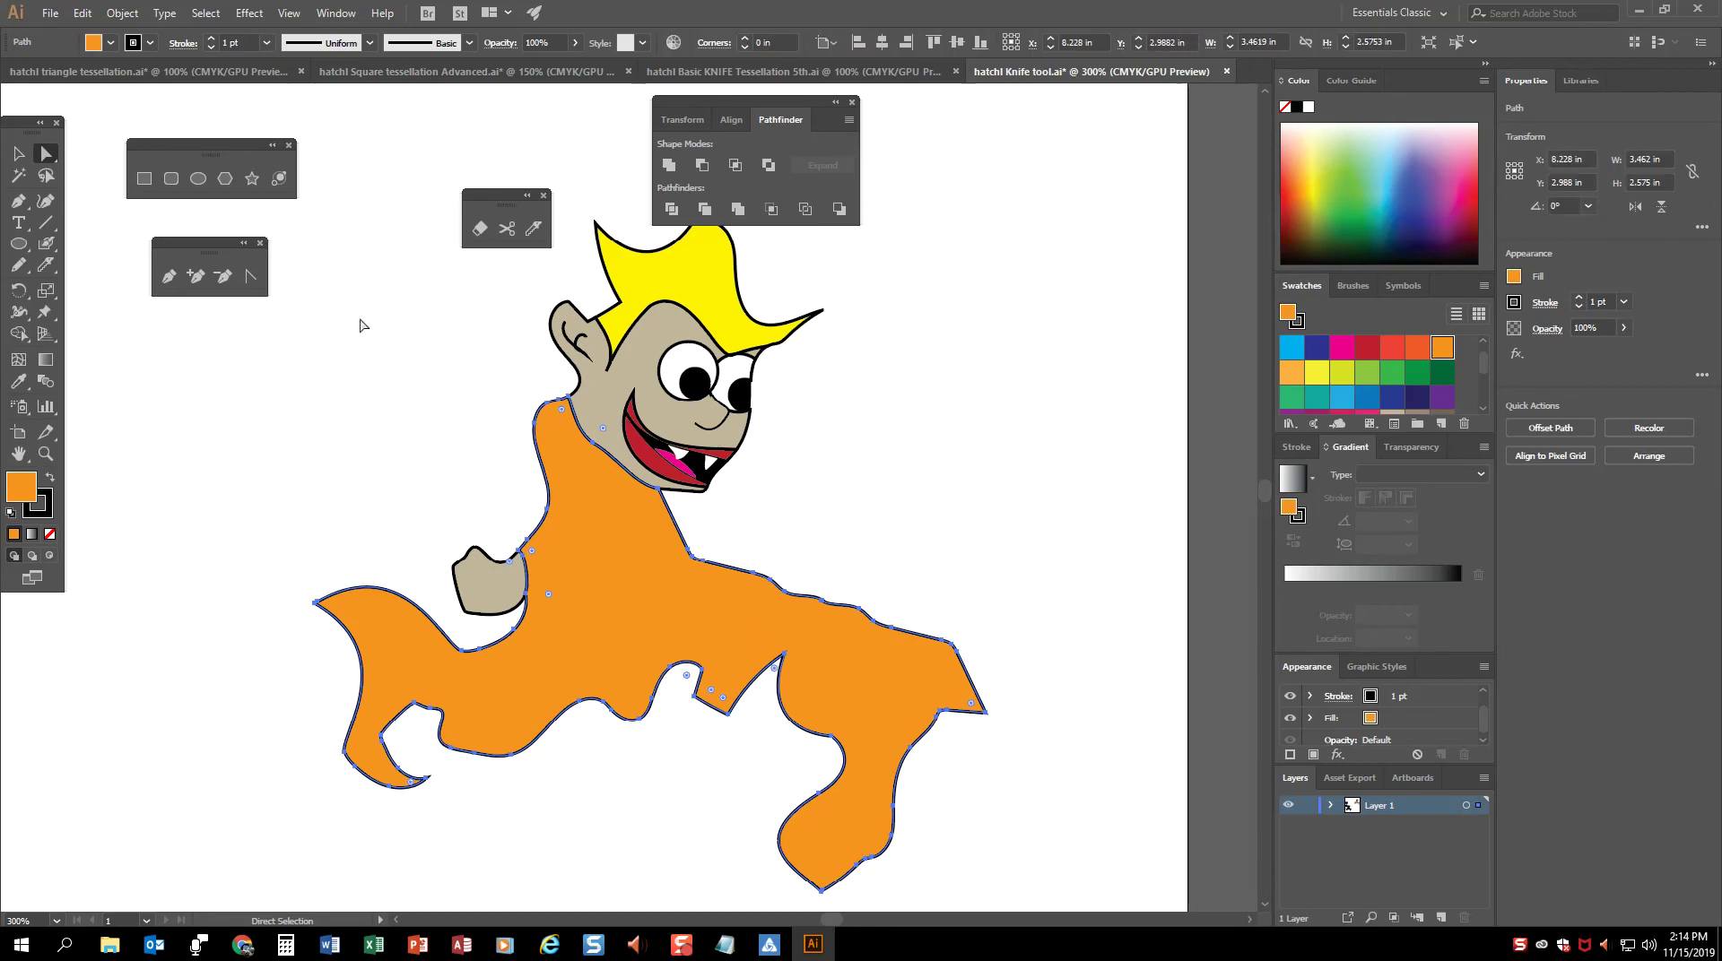
left_click(533, 229)
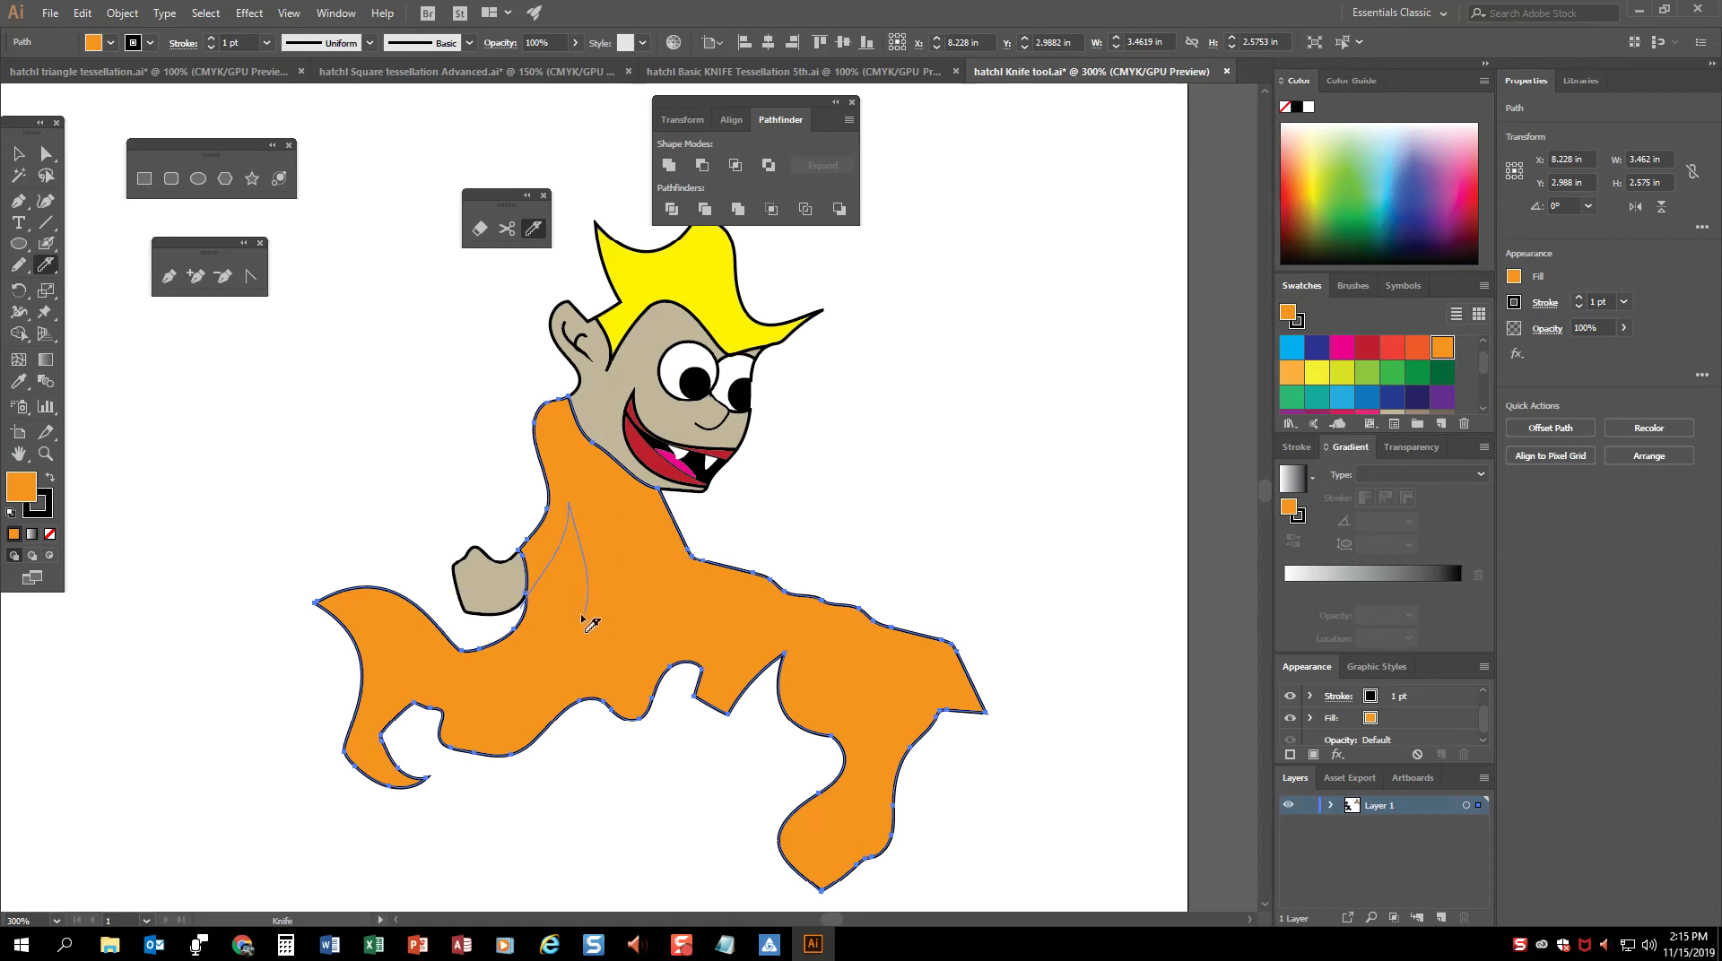
Step: Knife-cut the orange body into a shirt piece under the face and a thin waist strip
left_click_drag(587, 622, 489, 643)
left_click(45, 154)
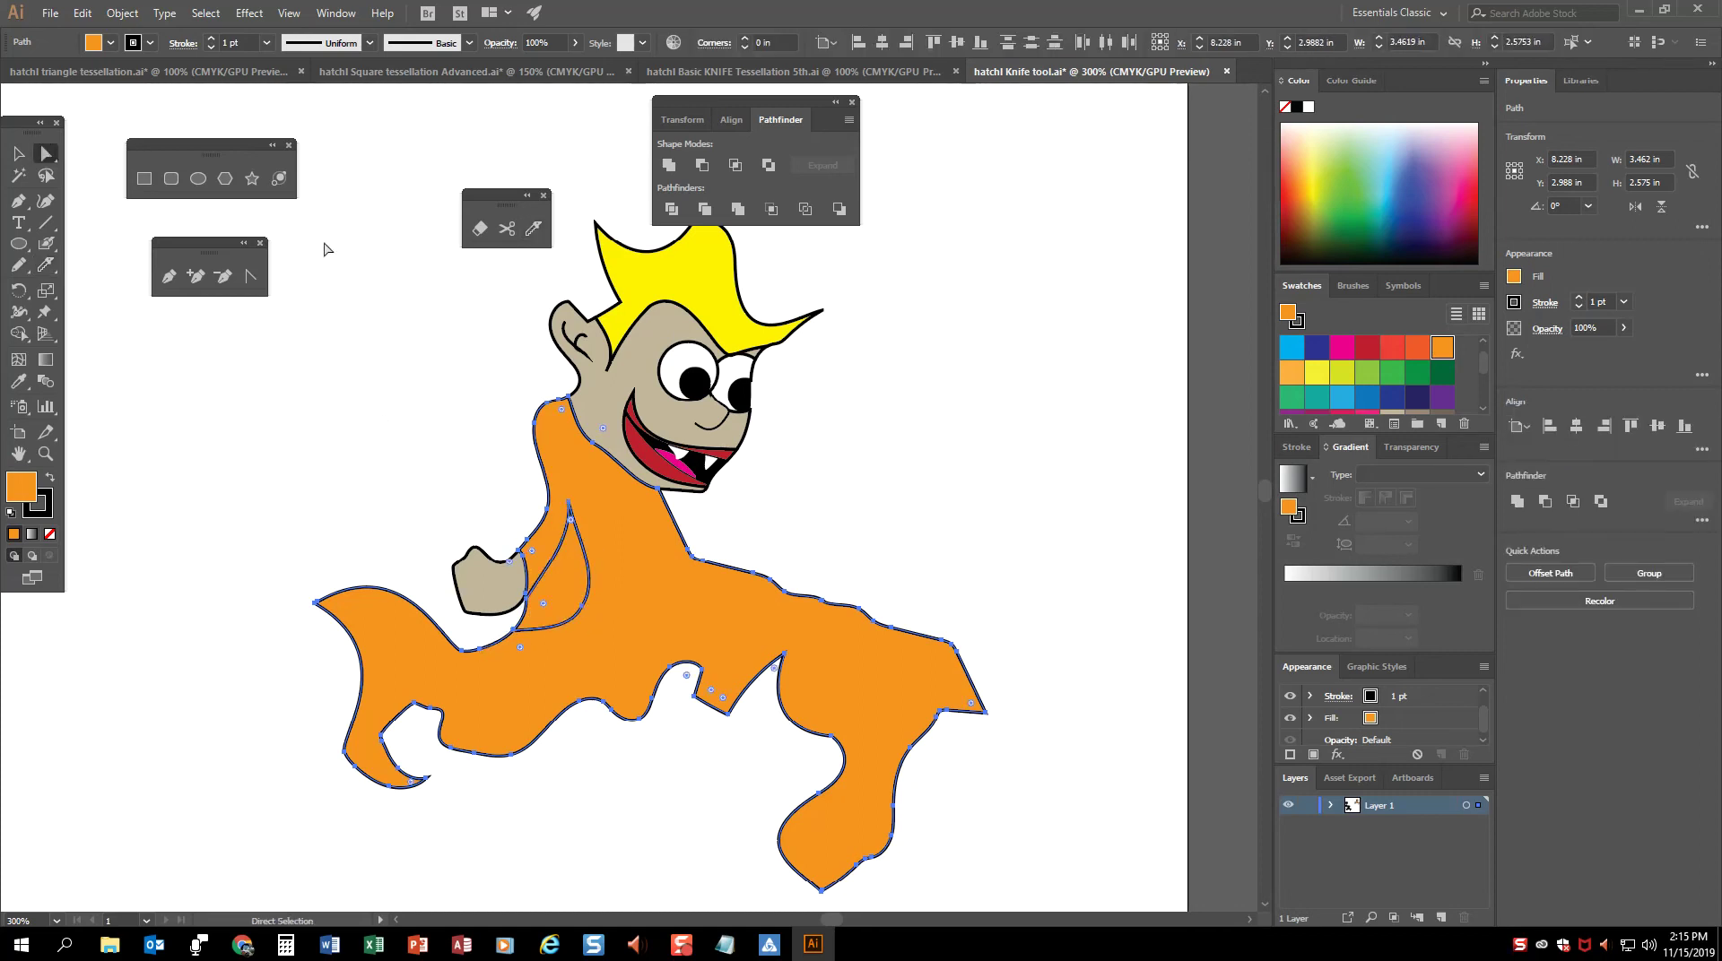
left_click(634, 568)
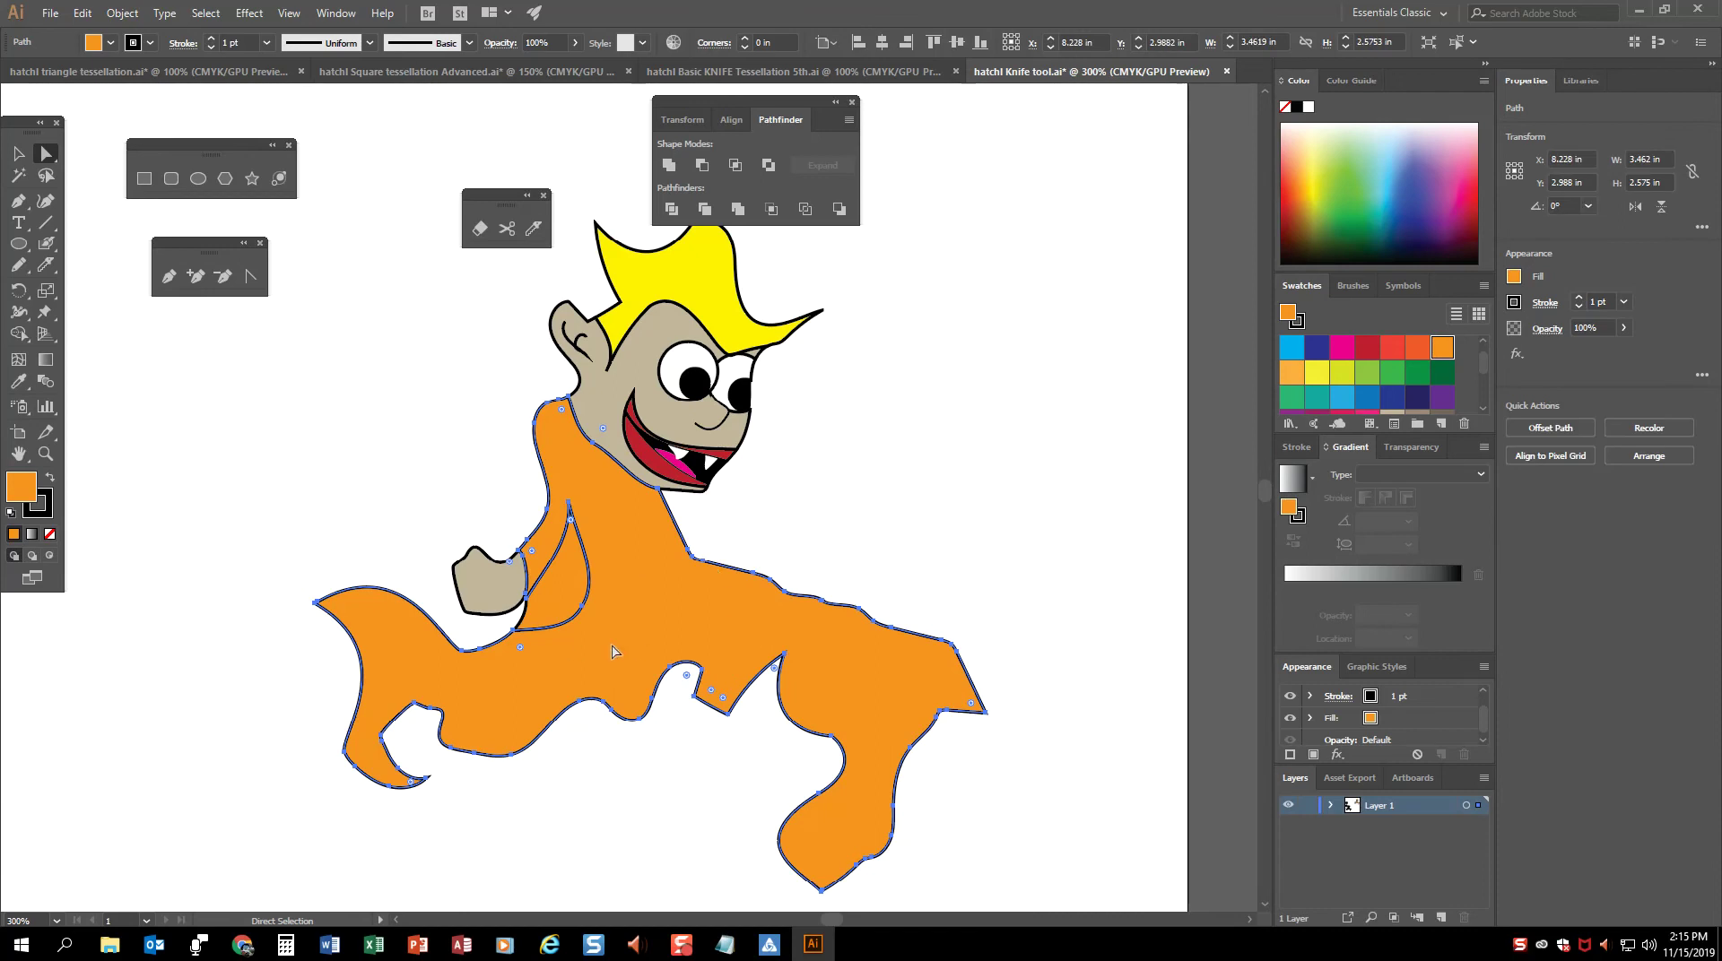
left_click(534, 228)
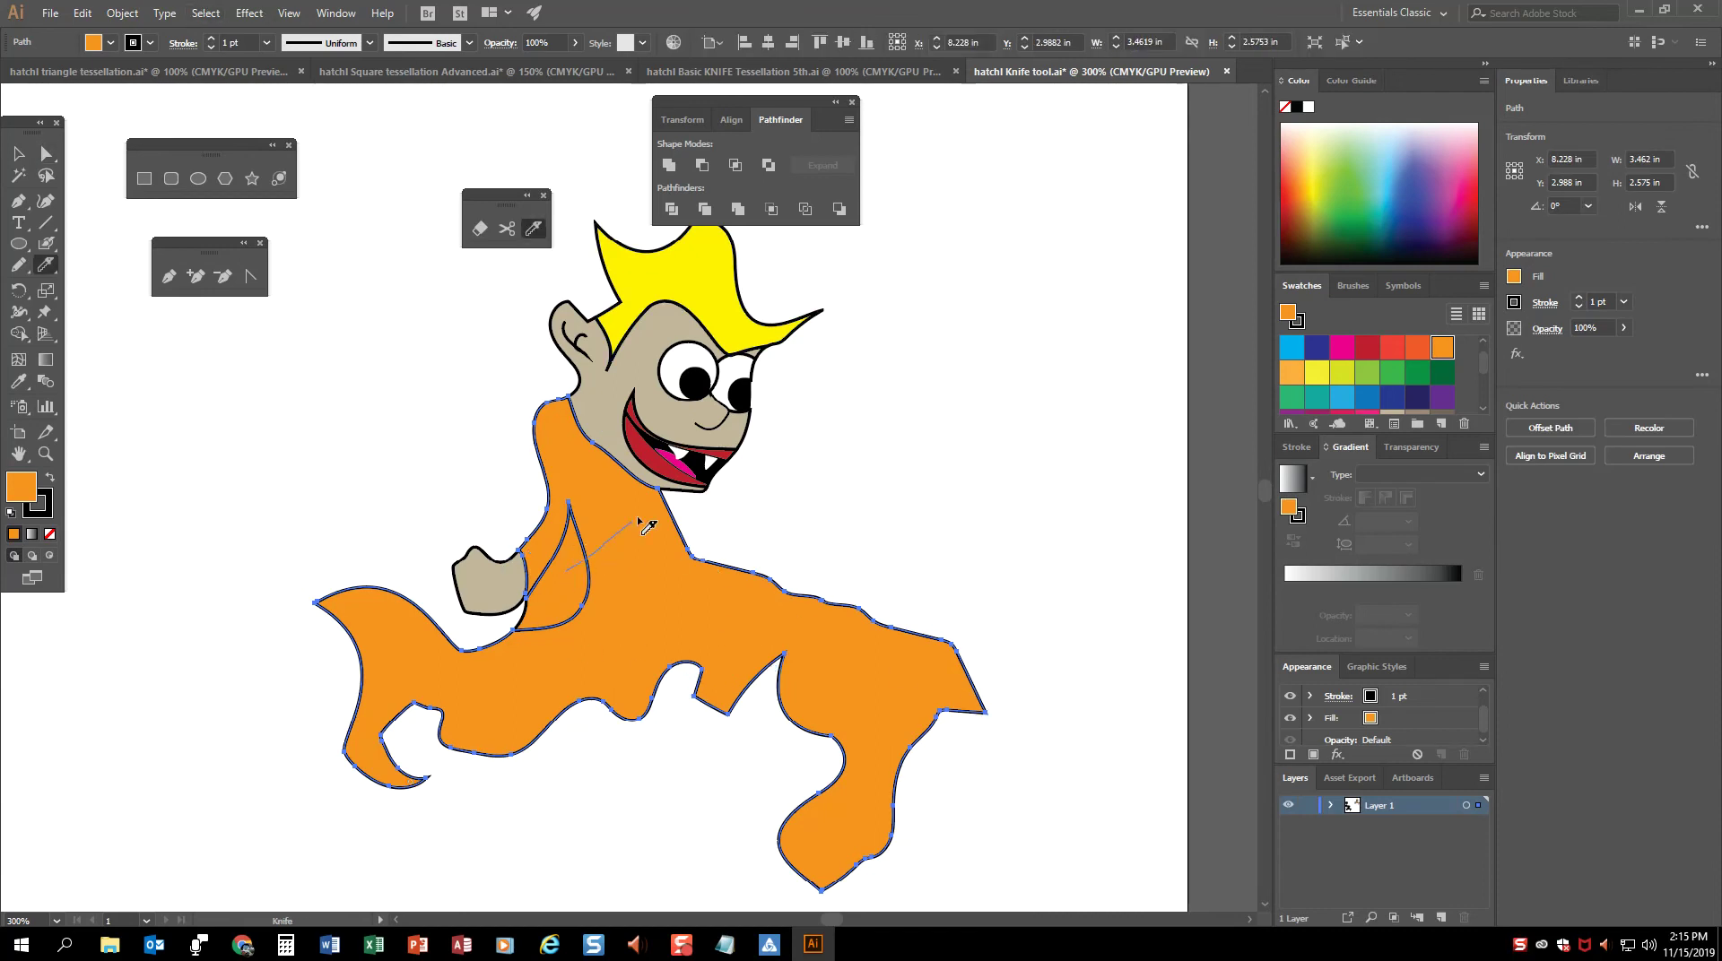
left_click_drag(638, 520, 750, 435)
mouse_move(574, 605)
left_mouse_down()
mouse_move(656, 532)
mouse_move(788, 574)
left_mouse_up()
left_click(45, 157)
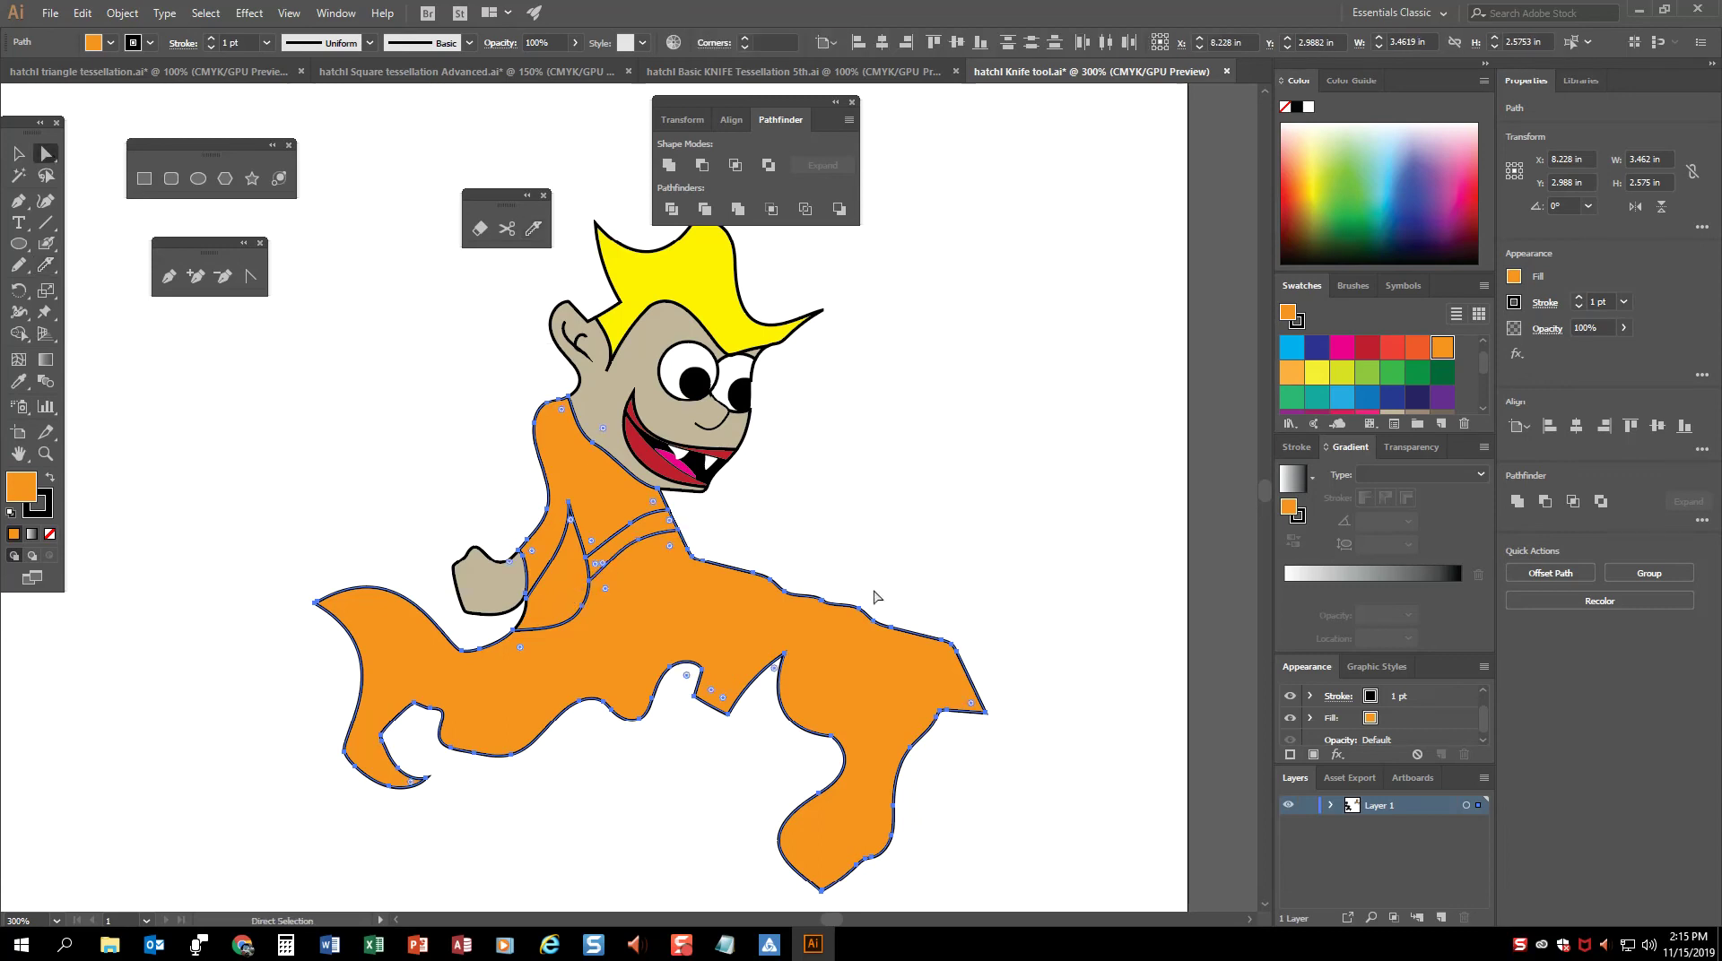
left_click(583, 476)
Step: Fill the shirt piece blue and the thin strip below it dark brown as a belt
left_click(1339, 404)
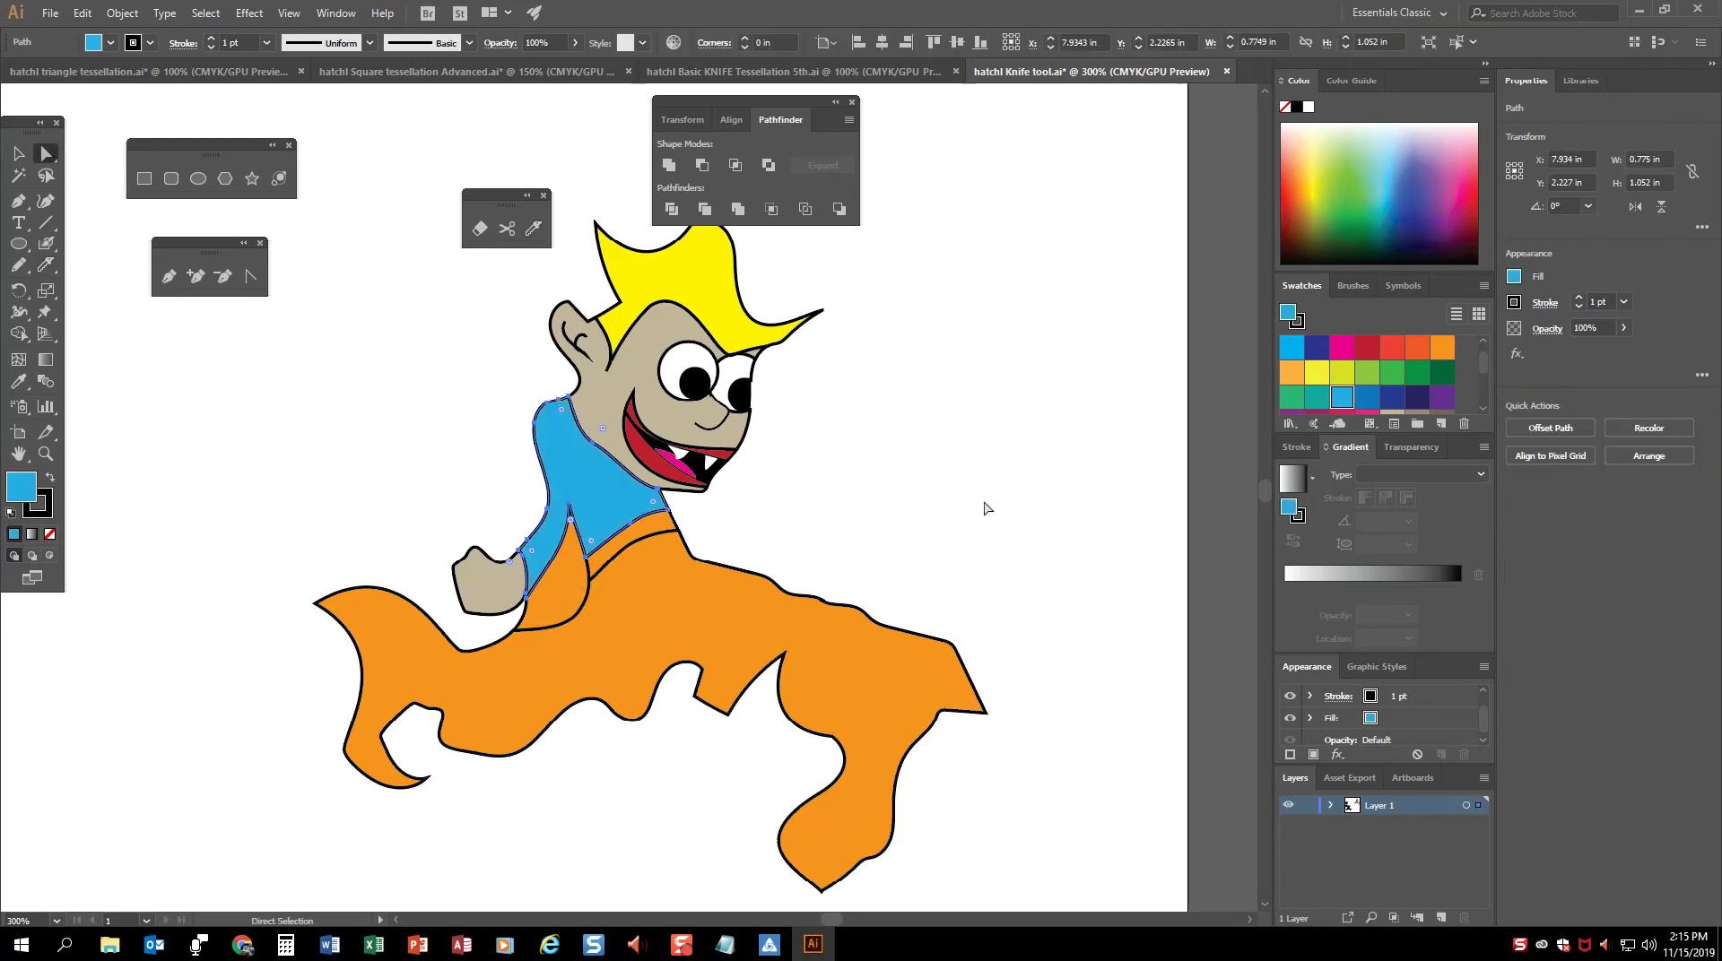
left_click(930, 496)
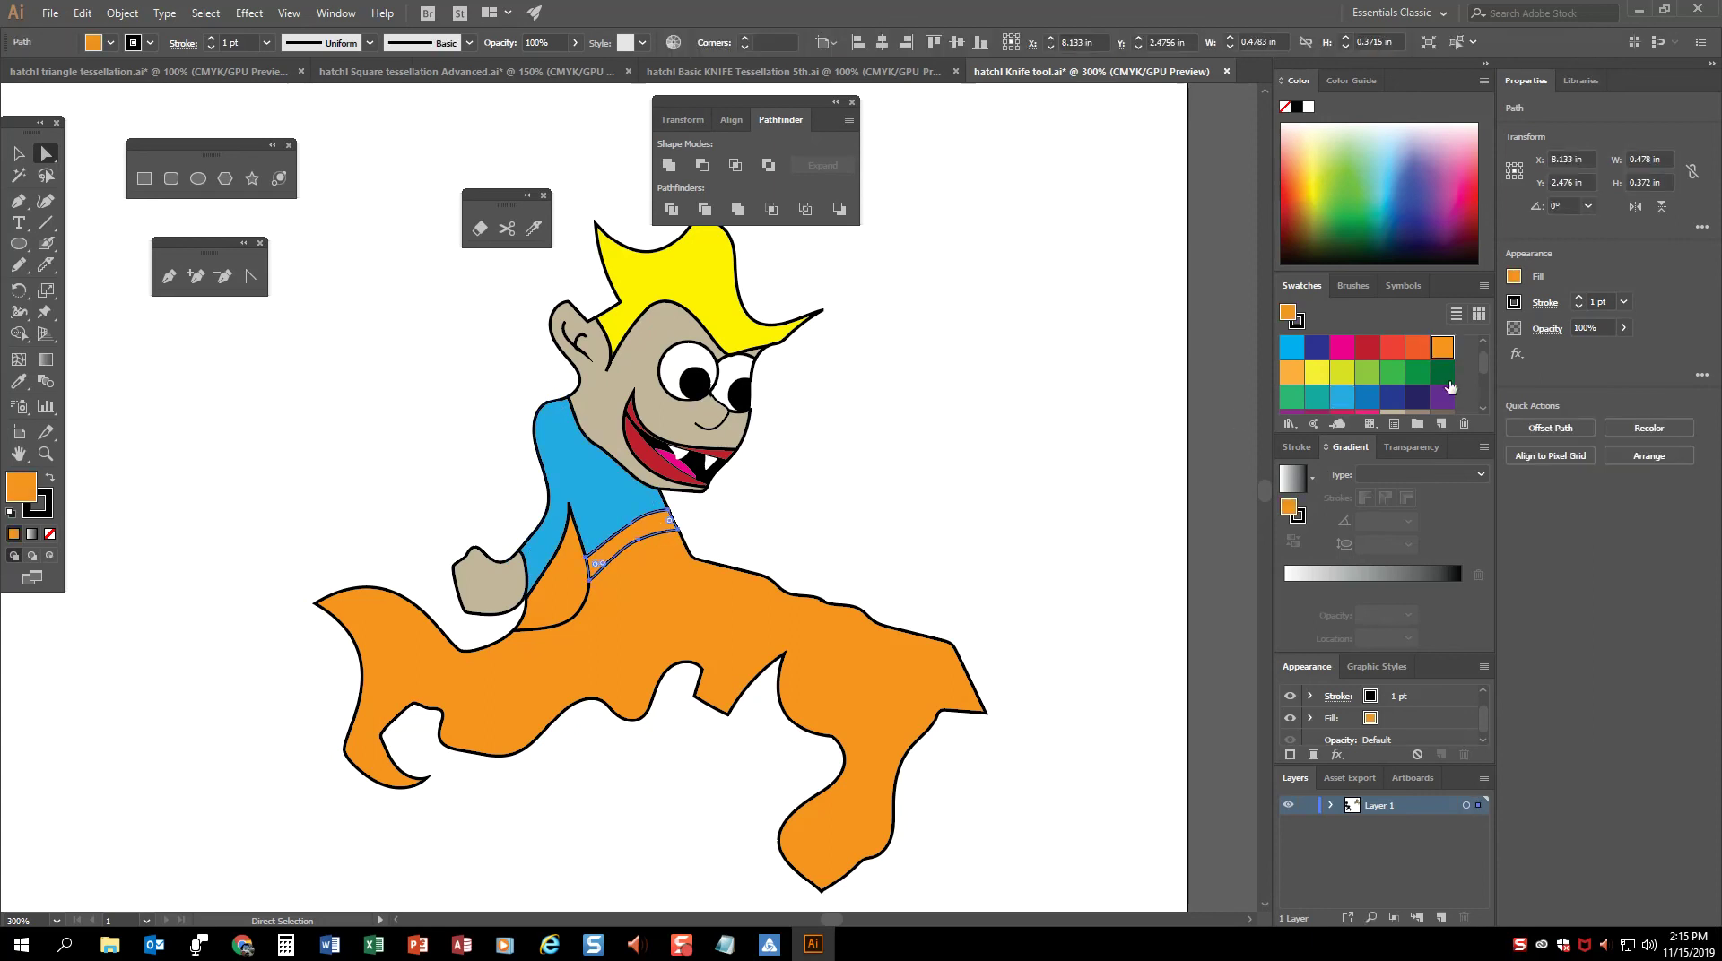
scroll(1451, 387, "down", 5)
left_click(1418, 345)
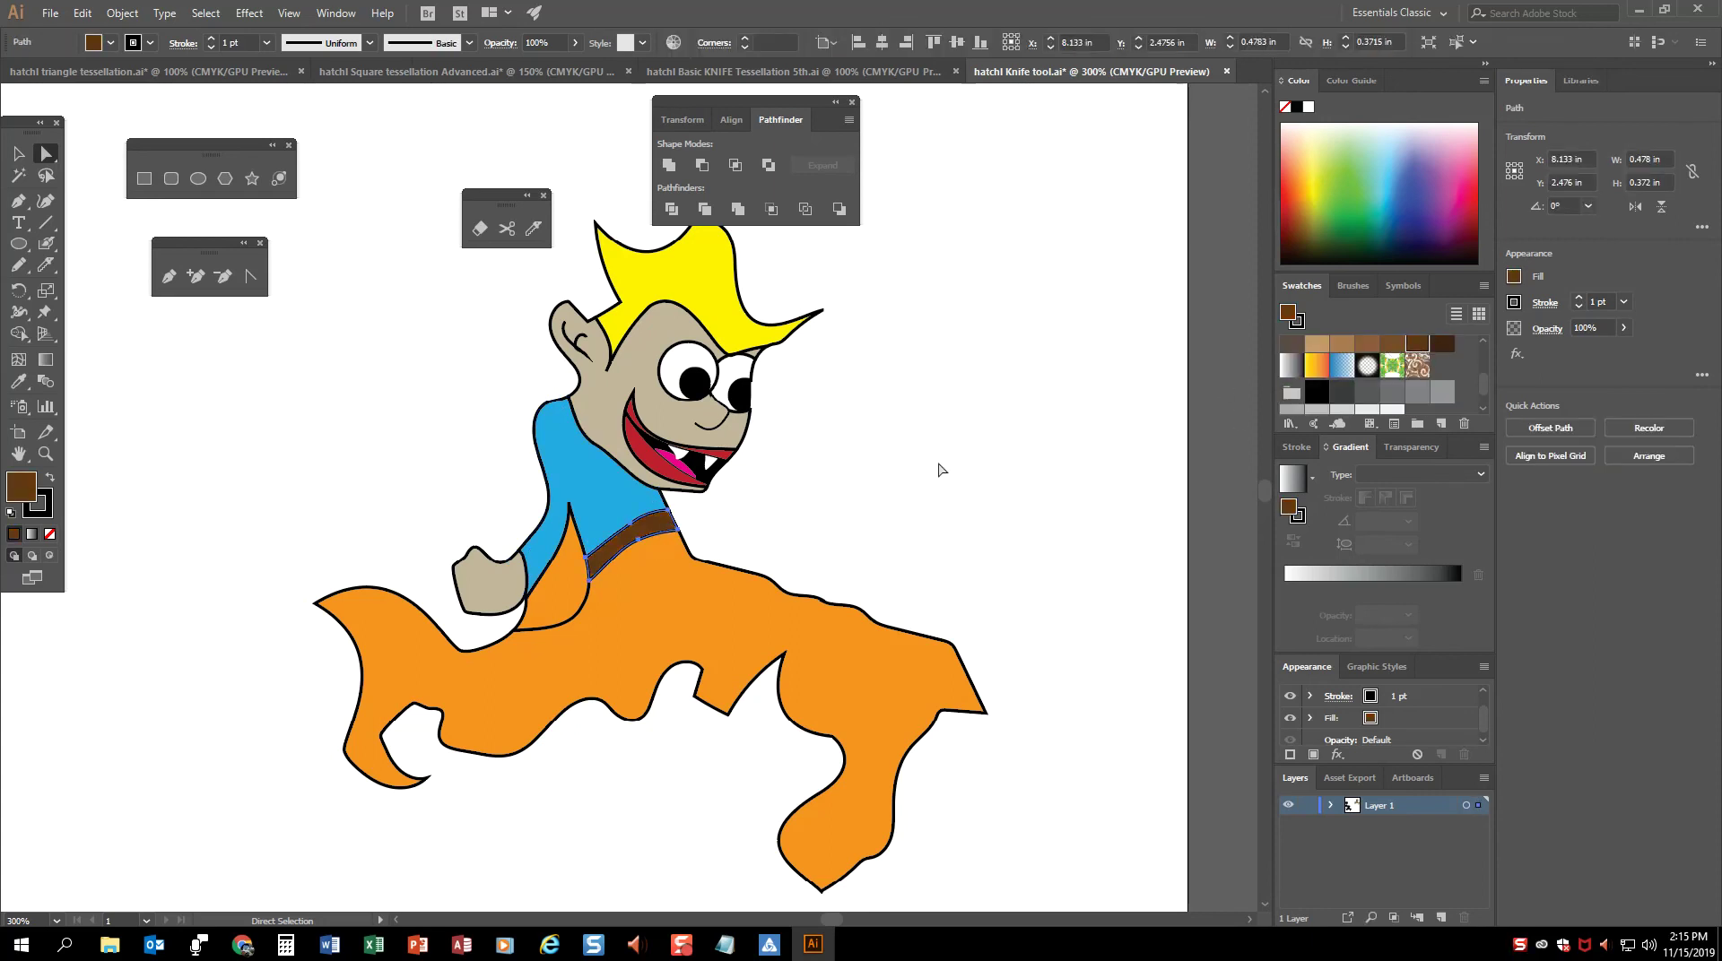
left_click(684, 603)
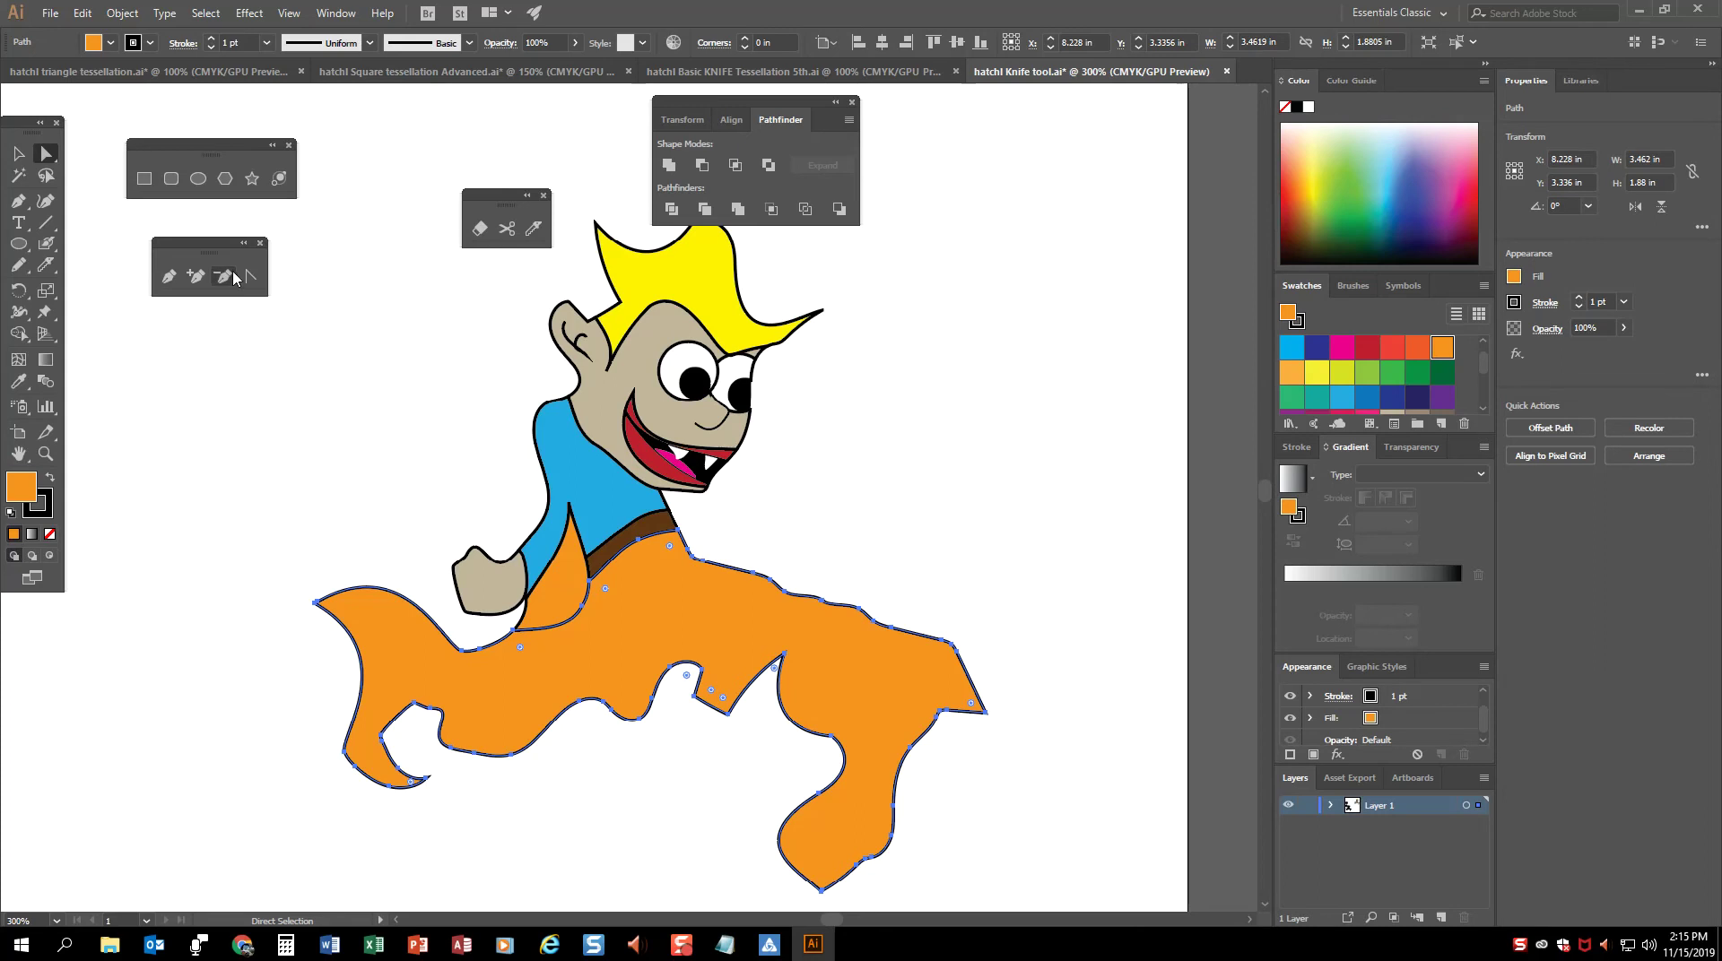
left_click(534, 229)
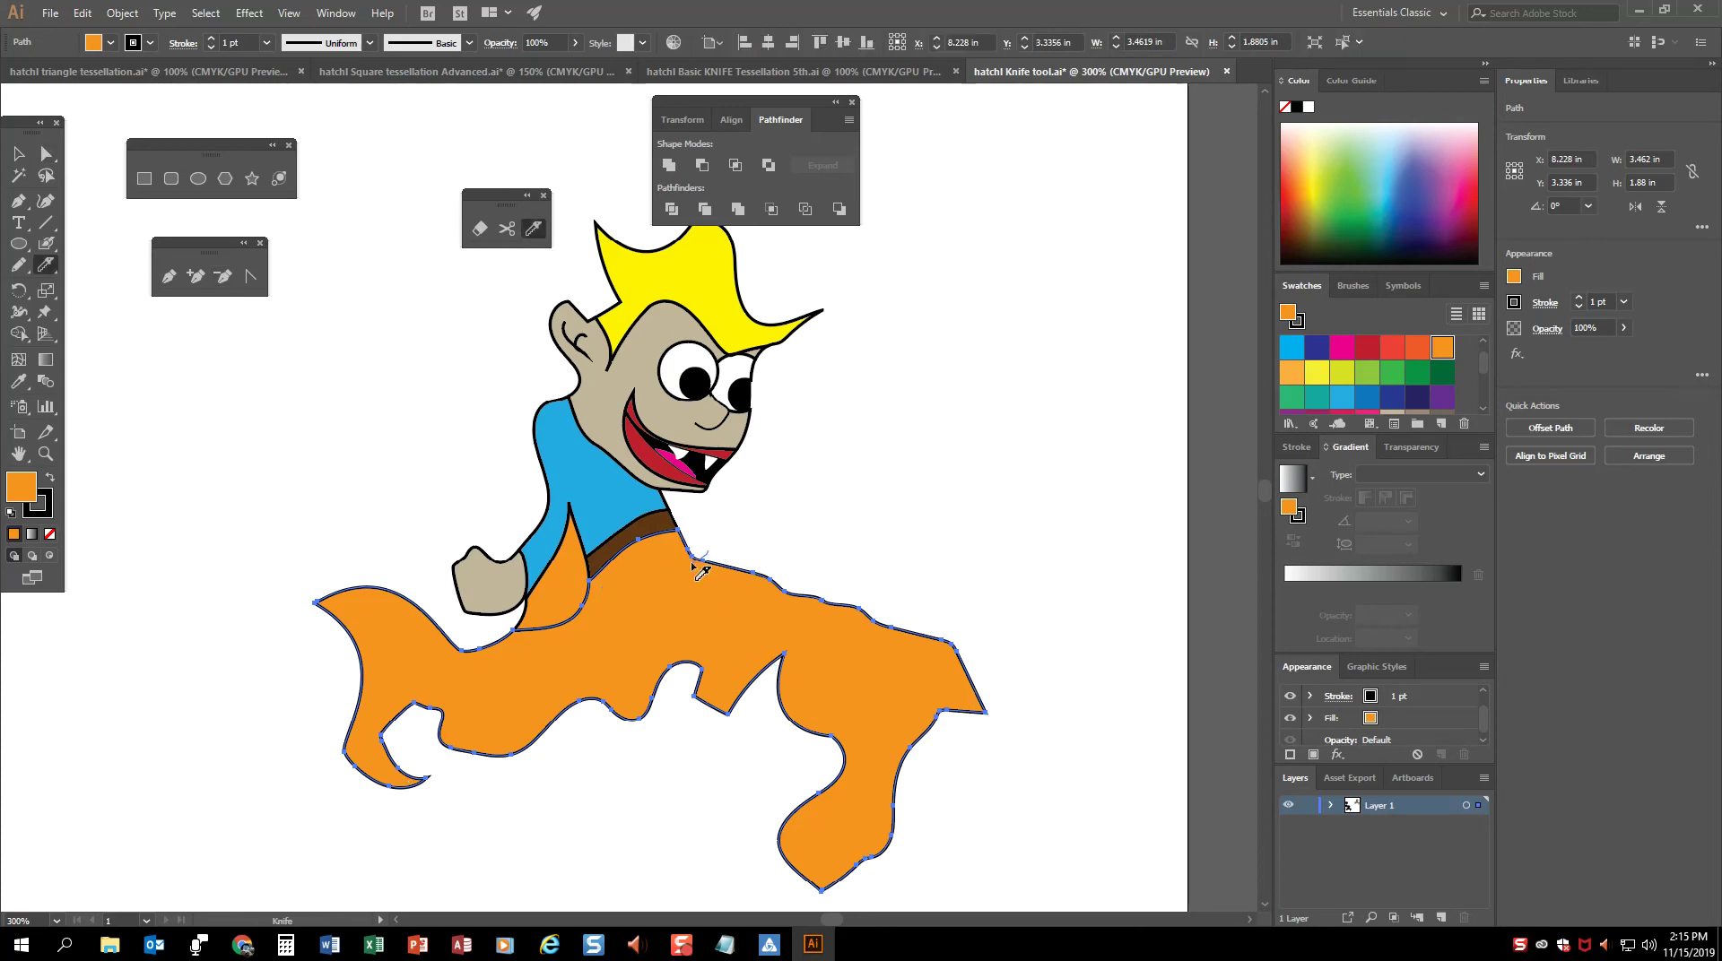
Step: Split the orange lower body, fill the right piece black and the left red, then slice the red piece
left_click_drag(640, 642, 684, 715)
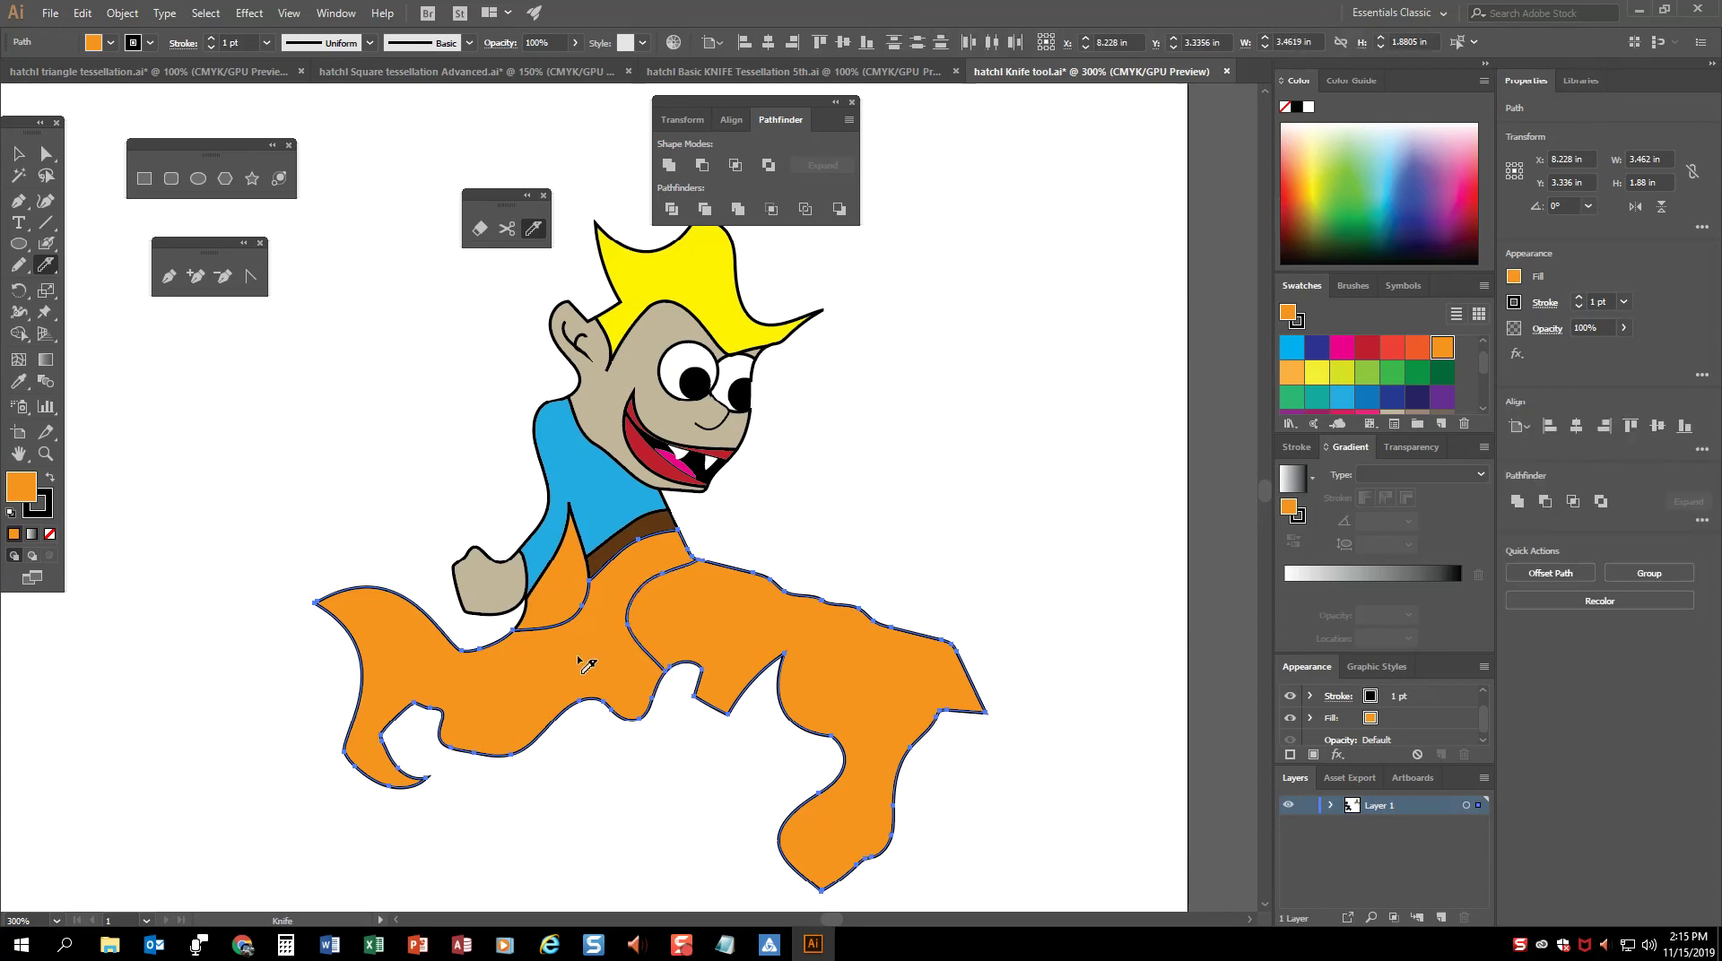
key("a")
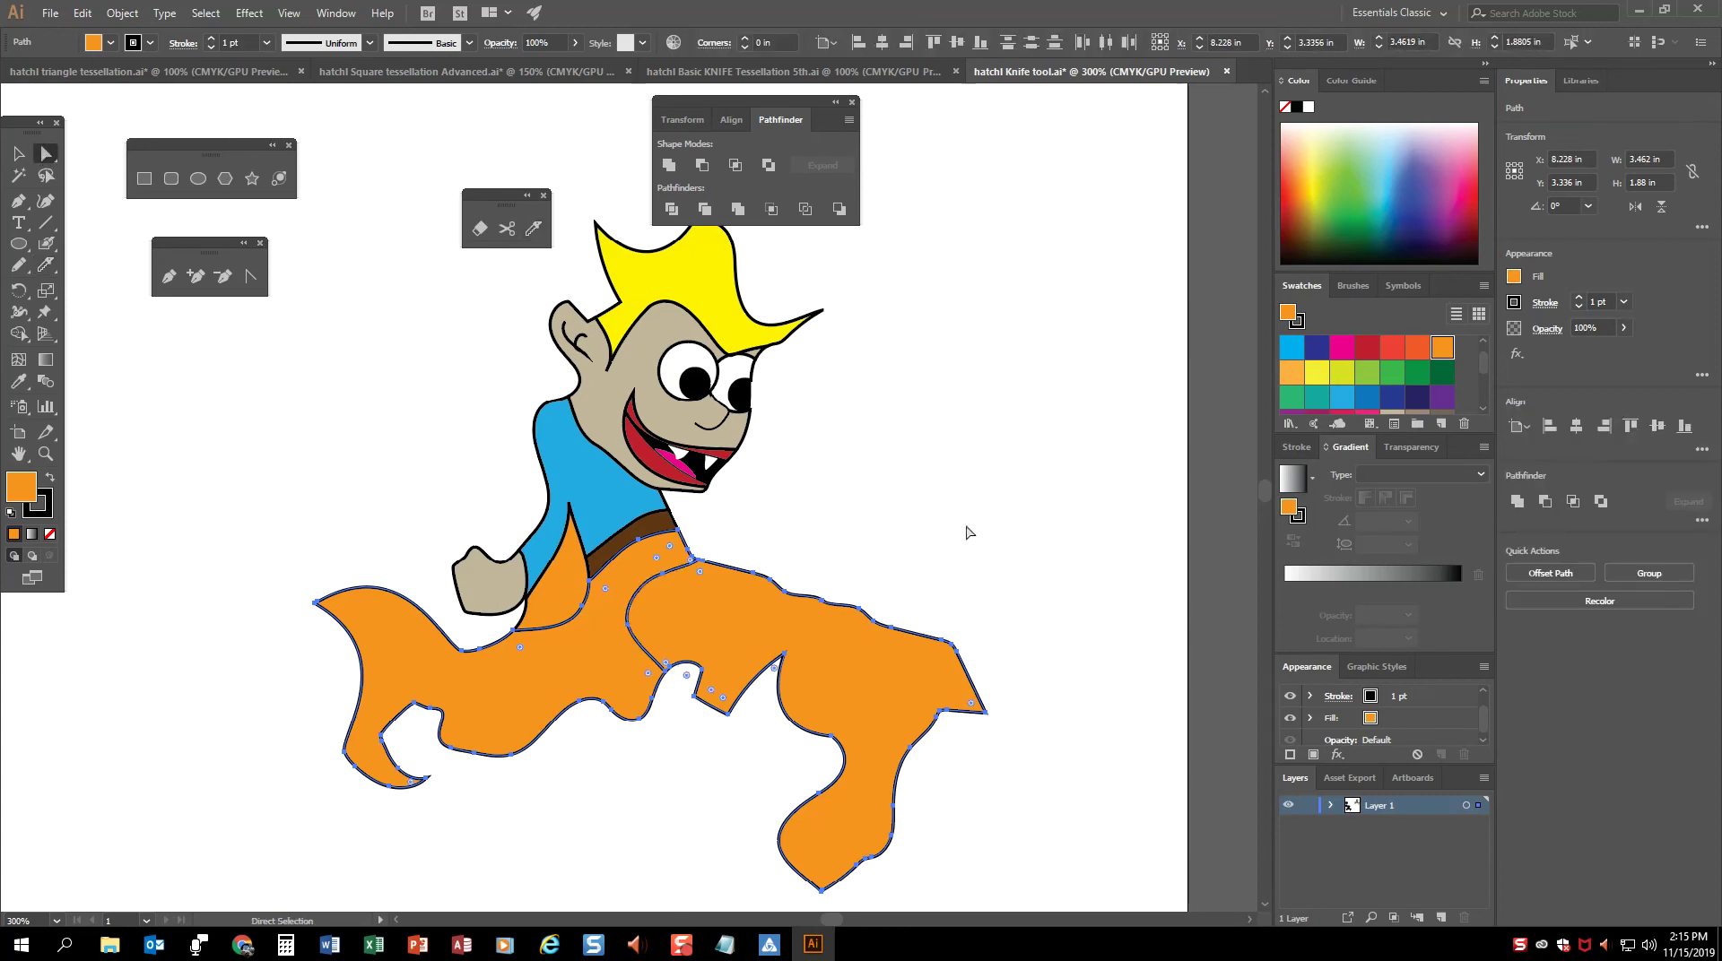
left_click(815, 704)
scroll(1428, 408, "down", 5)
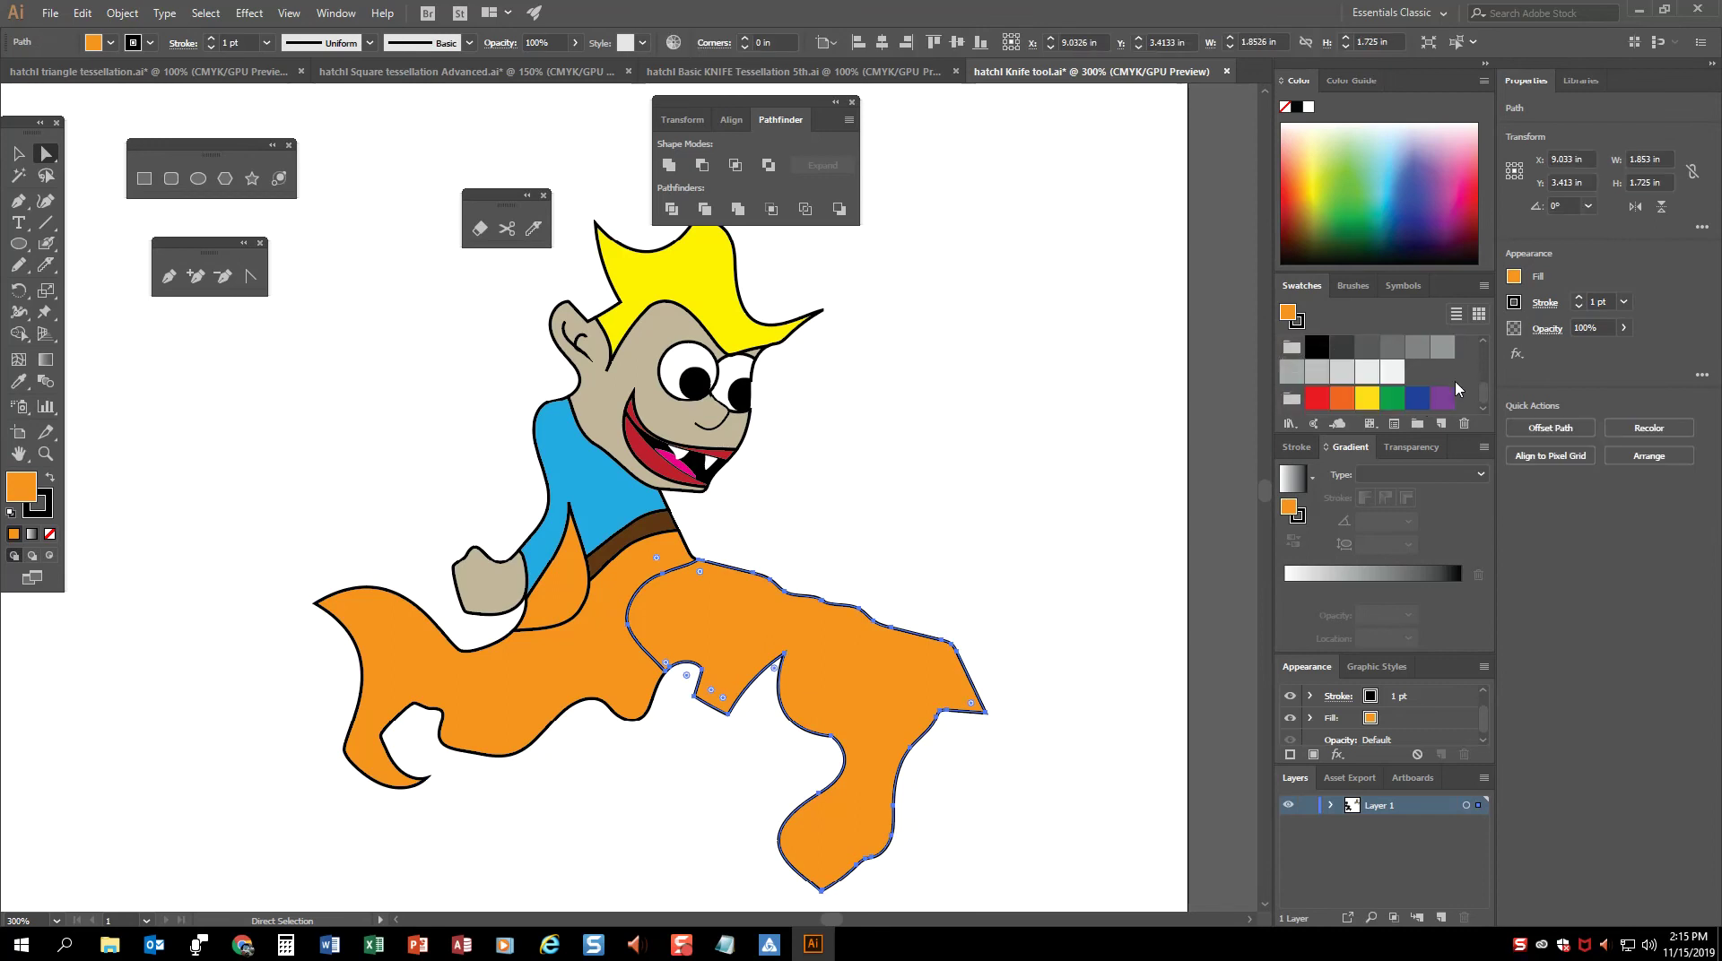
left_click(1316, 350)
left_click(411, 840)
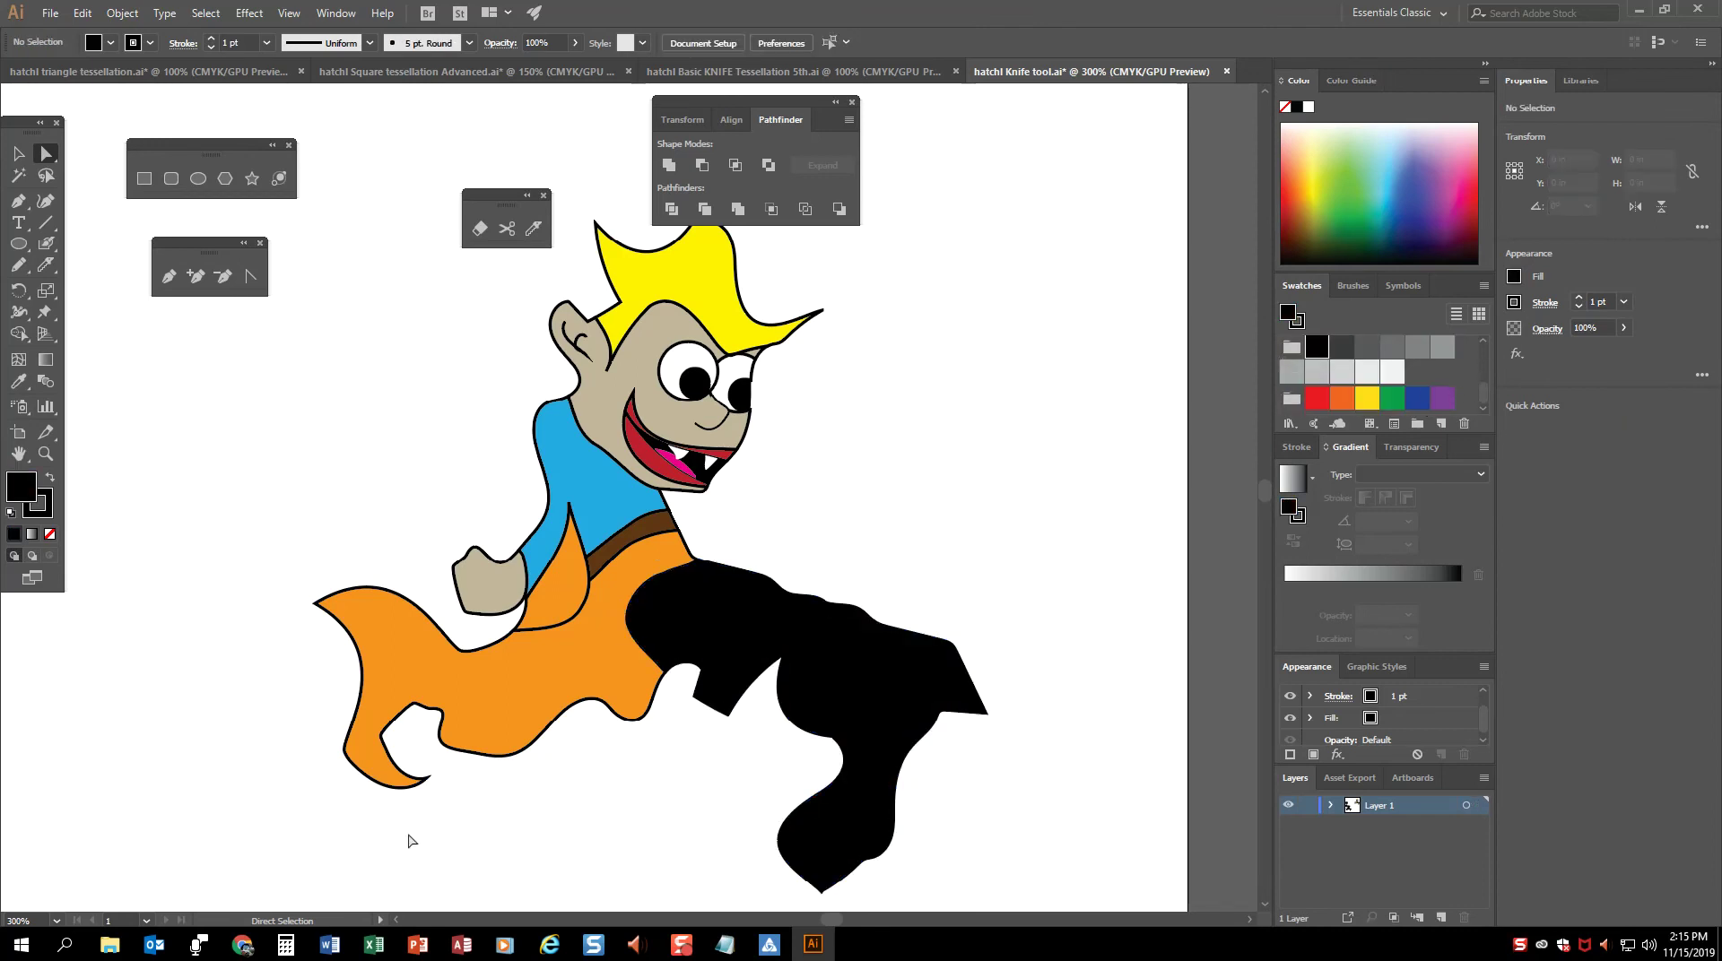
left_click(603, 692)
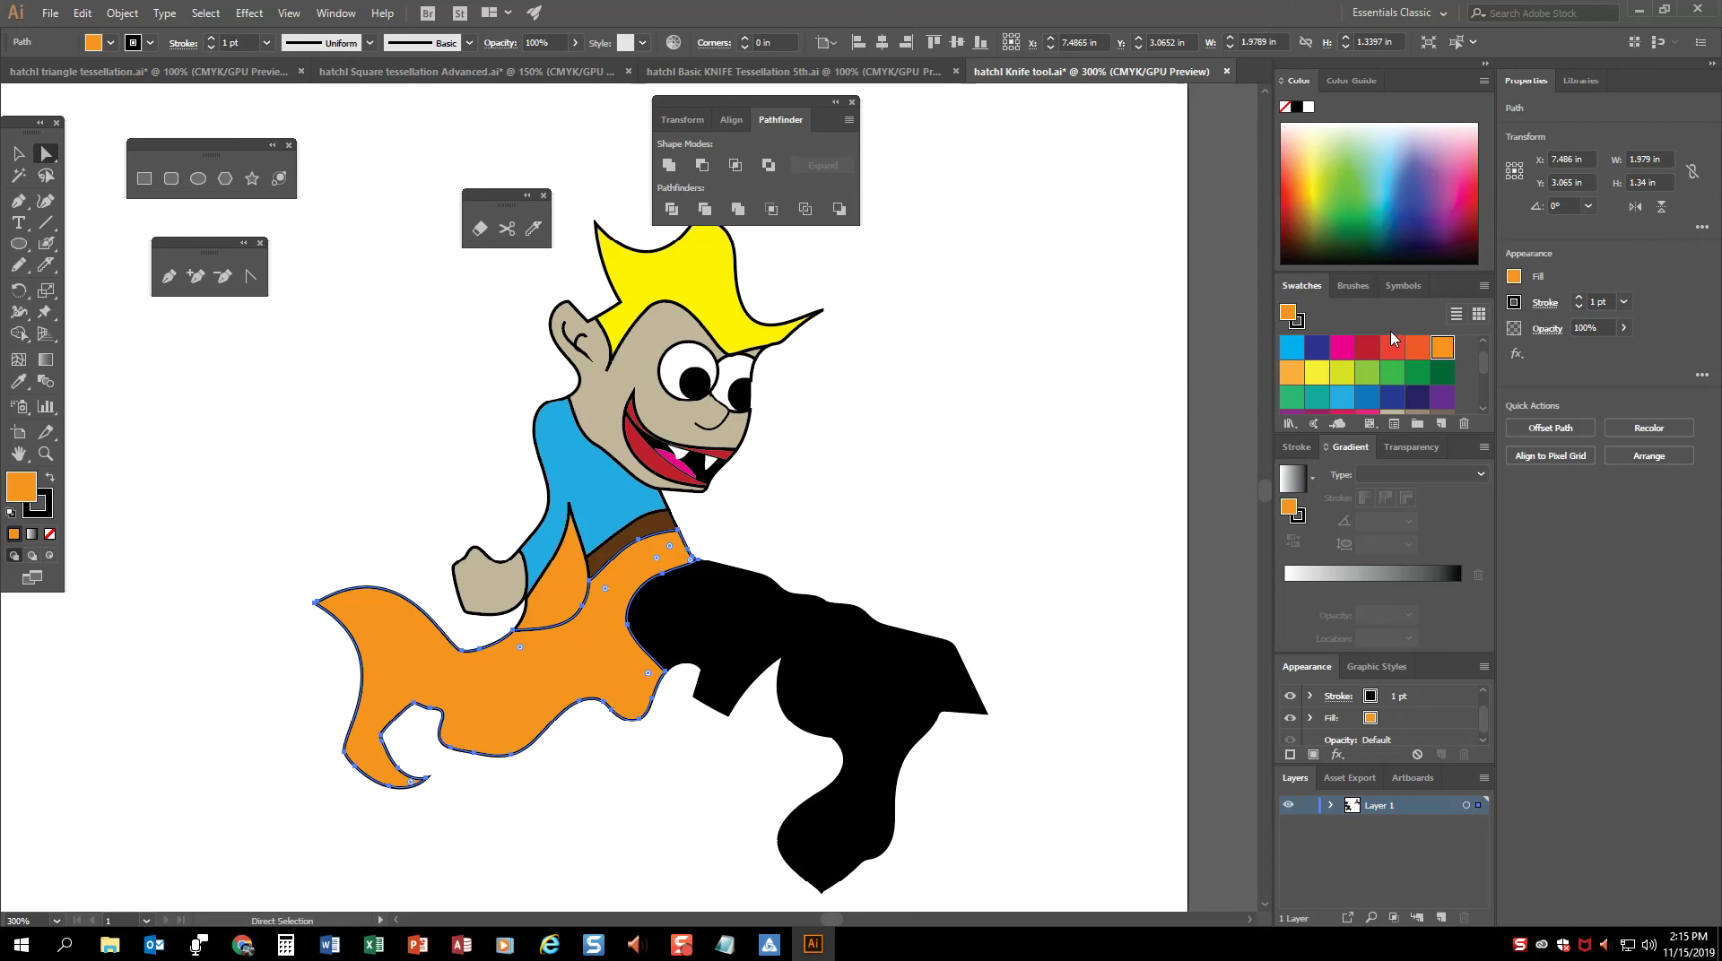
left_click(1365, 350)
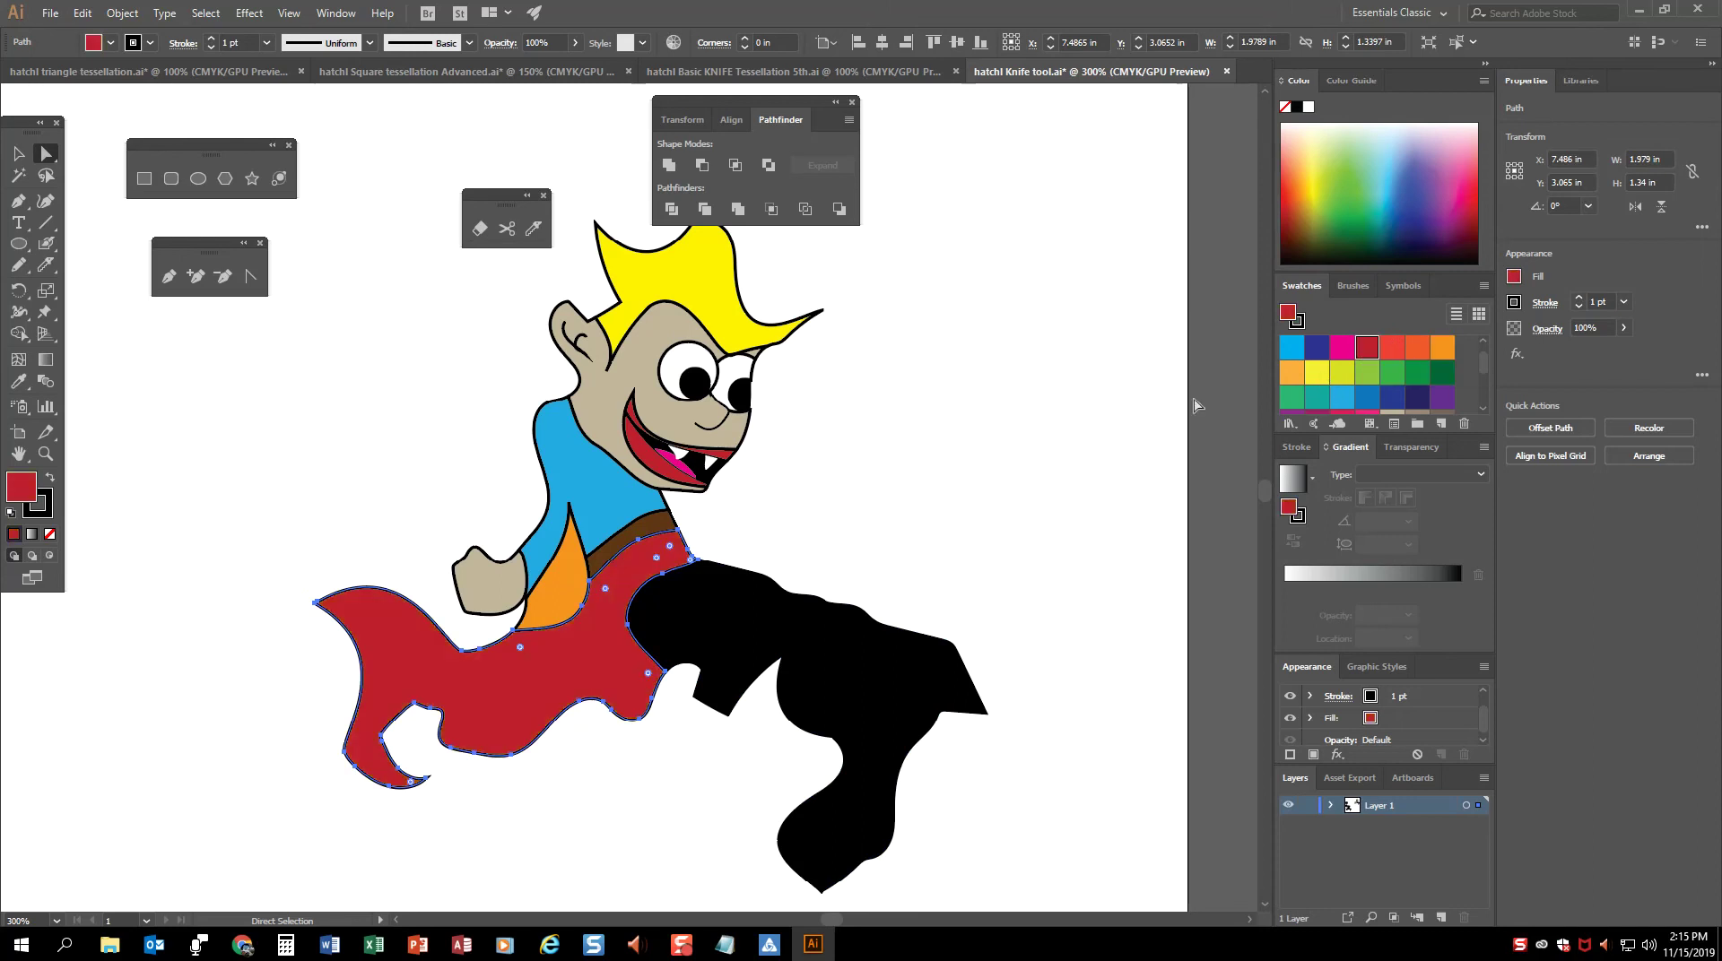
left_click(45, 265)
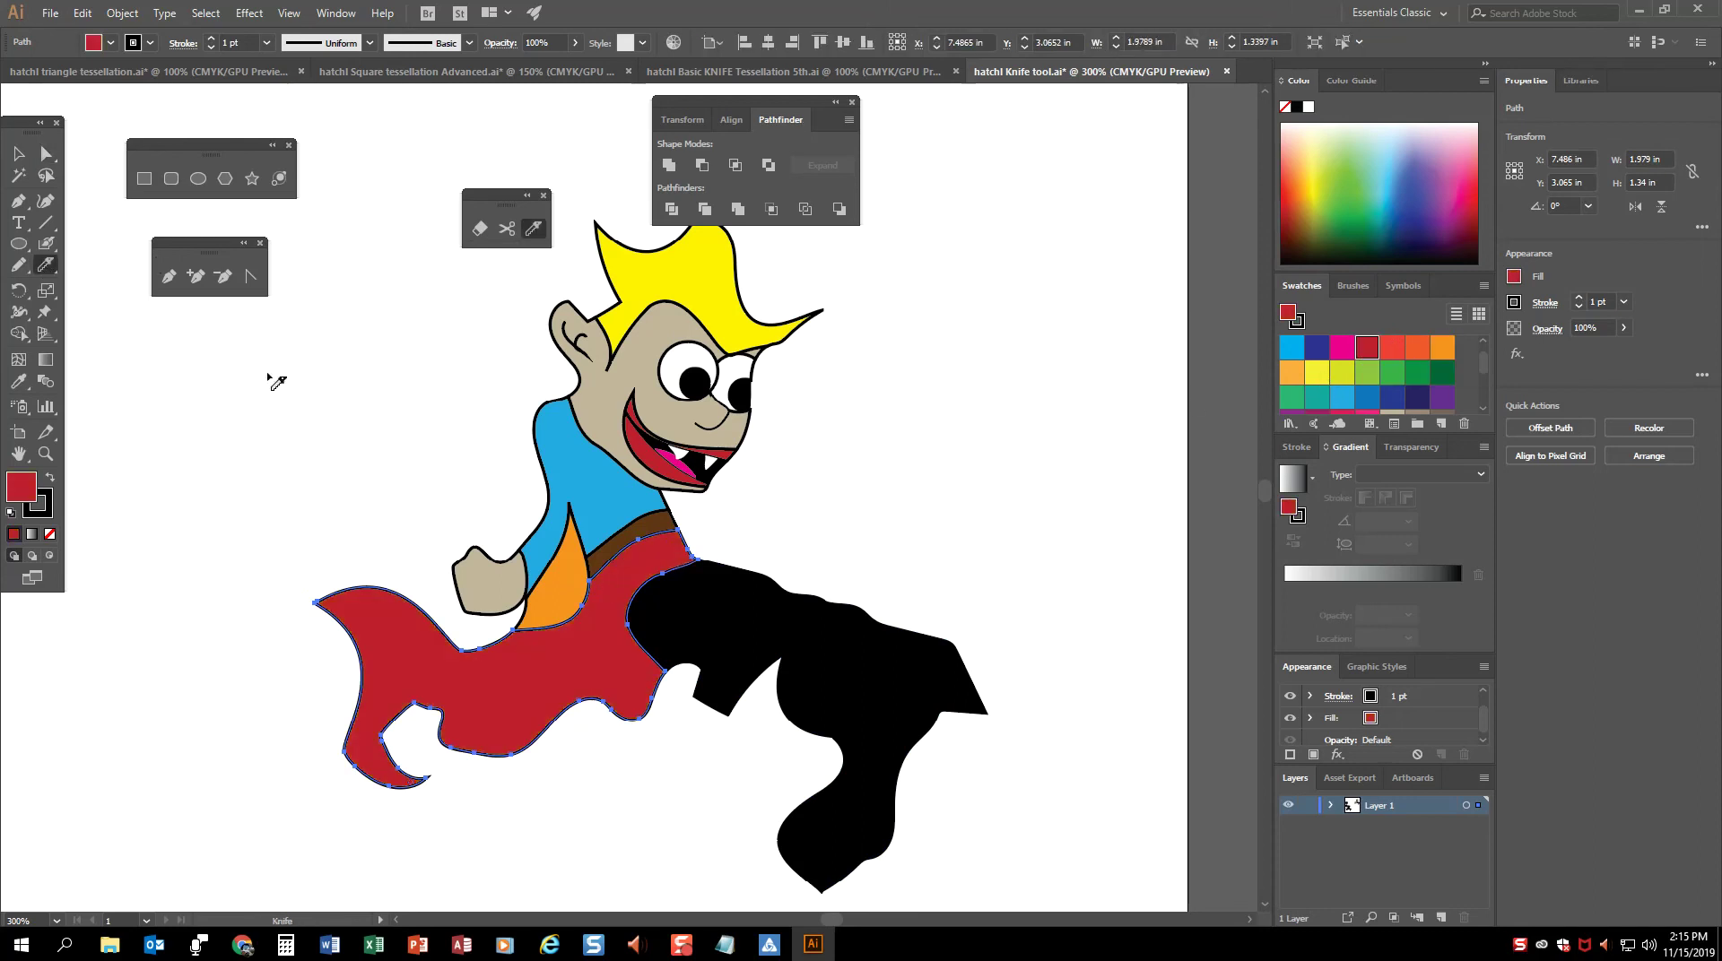
mouse_move(726, 547)
left_mouse_down()
mouse_move(613, 617)
mouse_move(650, 760)
left_mouse_up()
Step: Fill the narrow strip sliced from the red piece with brown
left_click(46, 154)
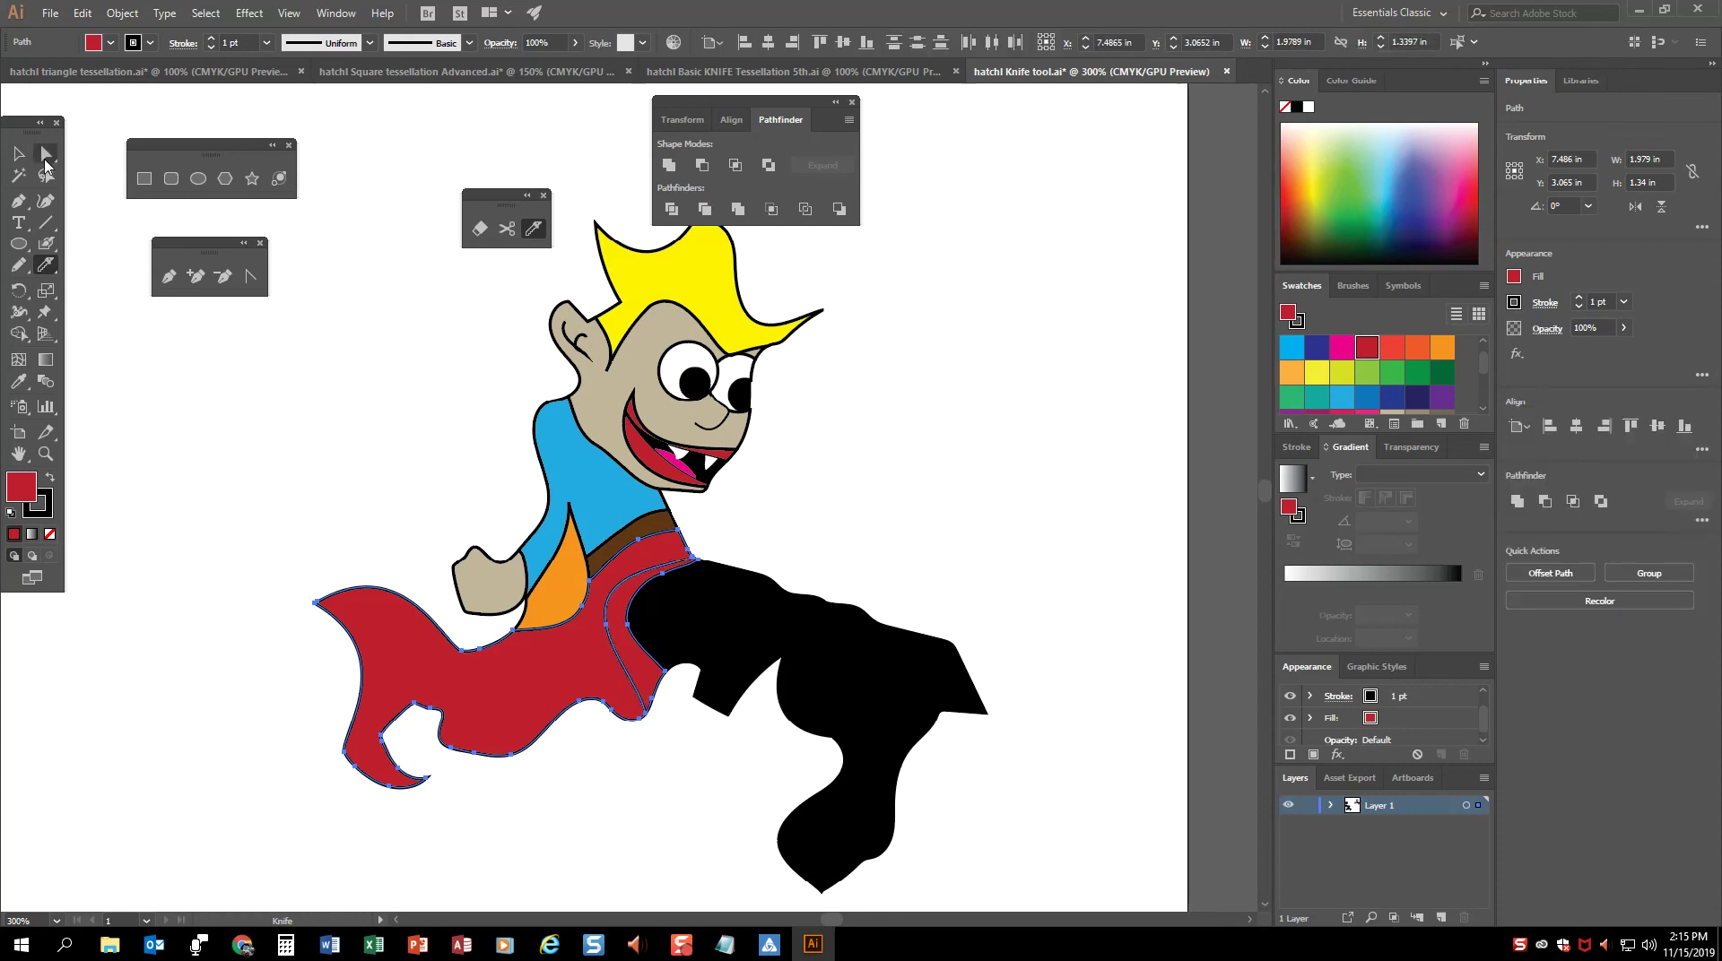
left_click(628, 664)
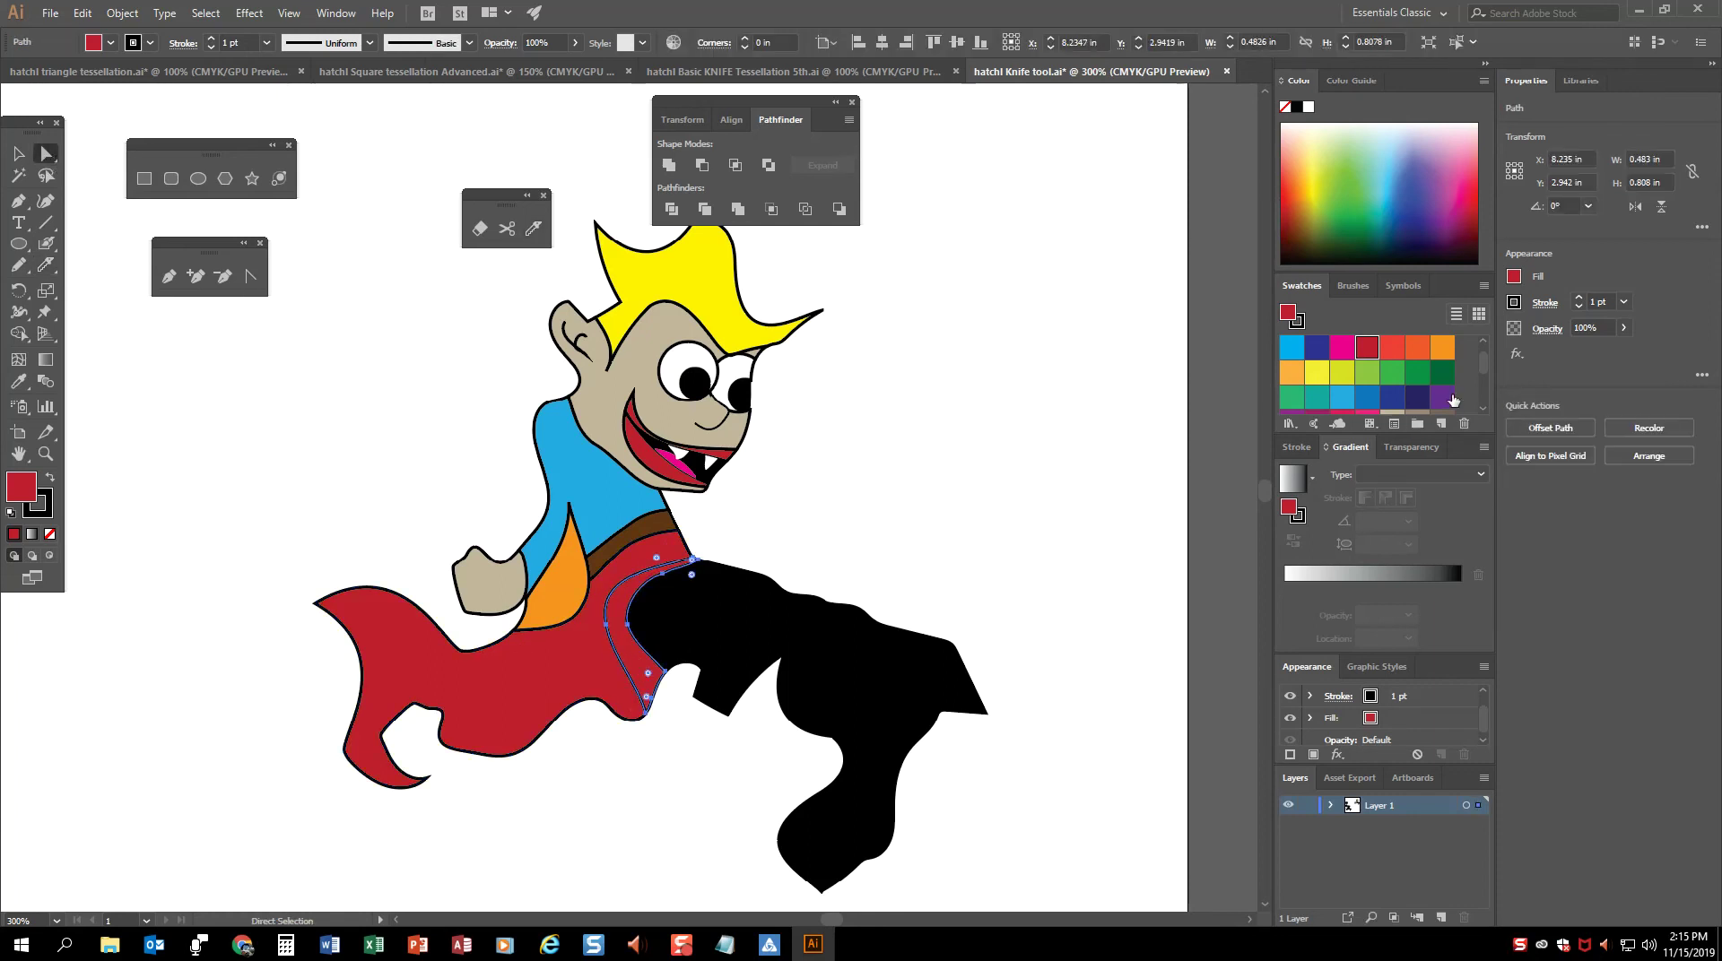
scroll(1438, 385, "down", 3)
scroll(1448, 379, "up", 2)
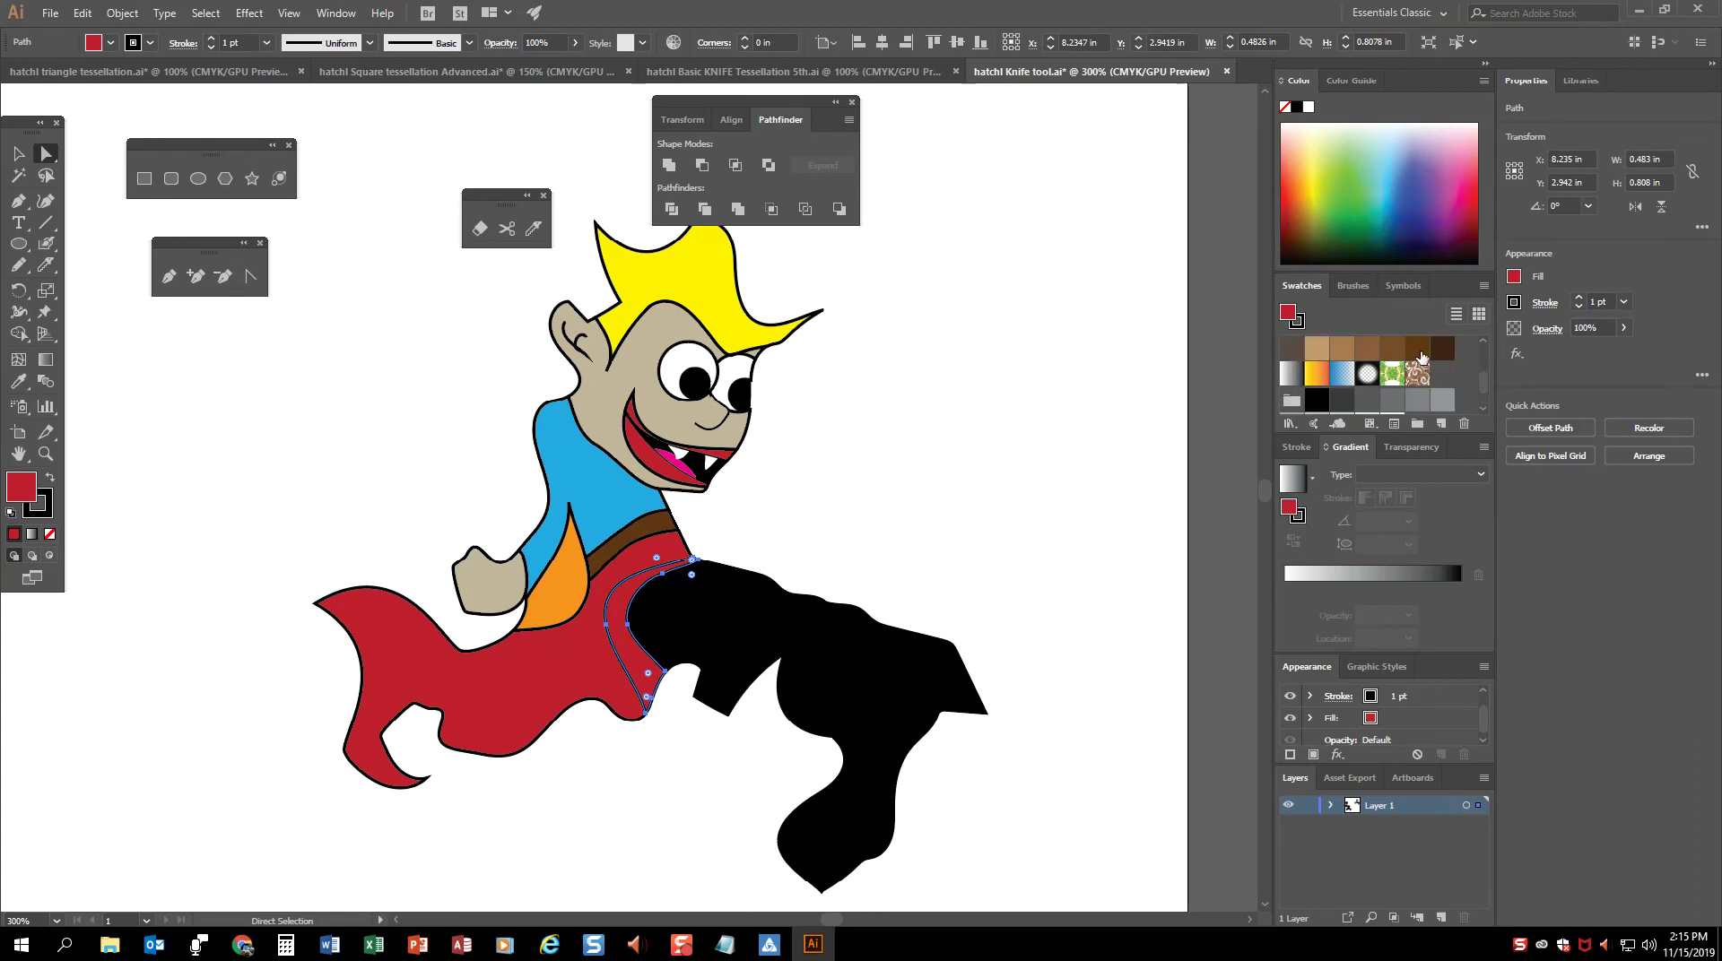
left_click(1419, 355)
left_click(968, 439)
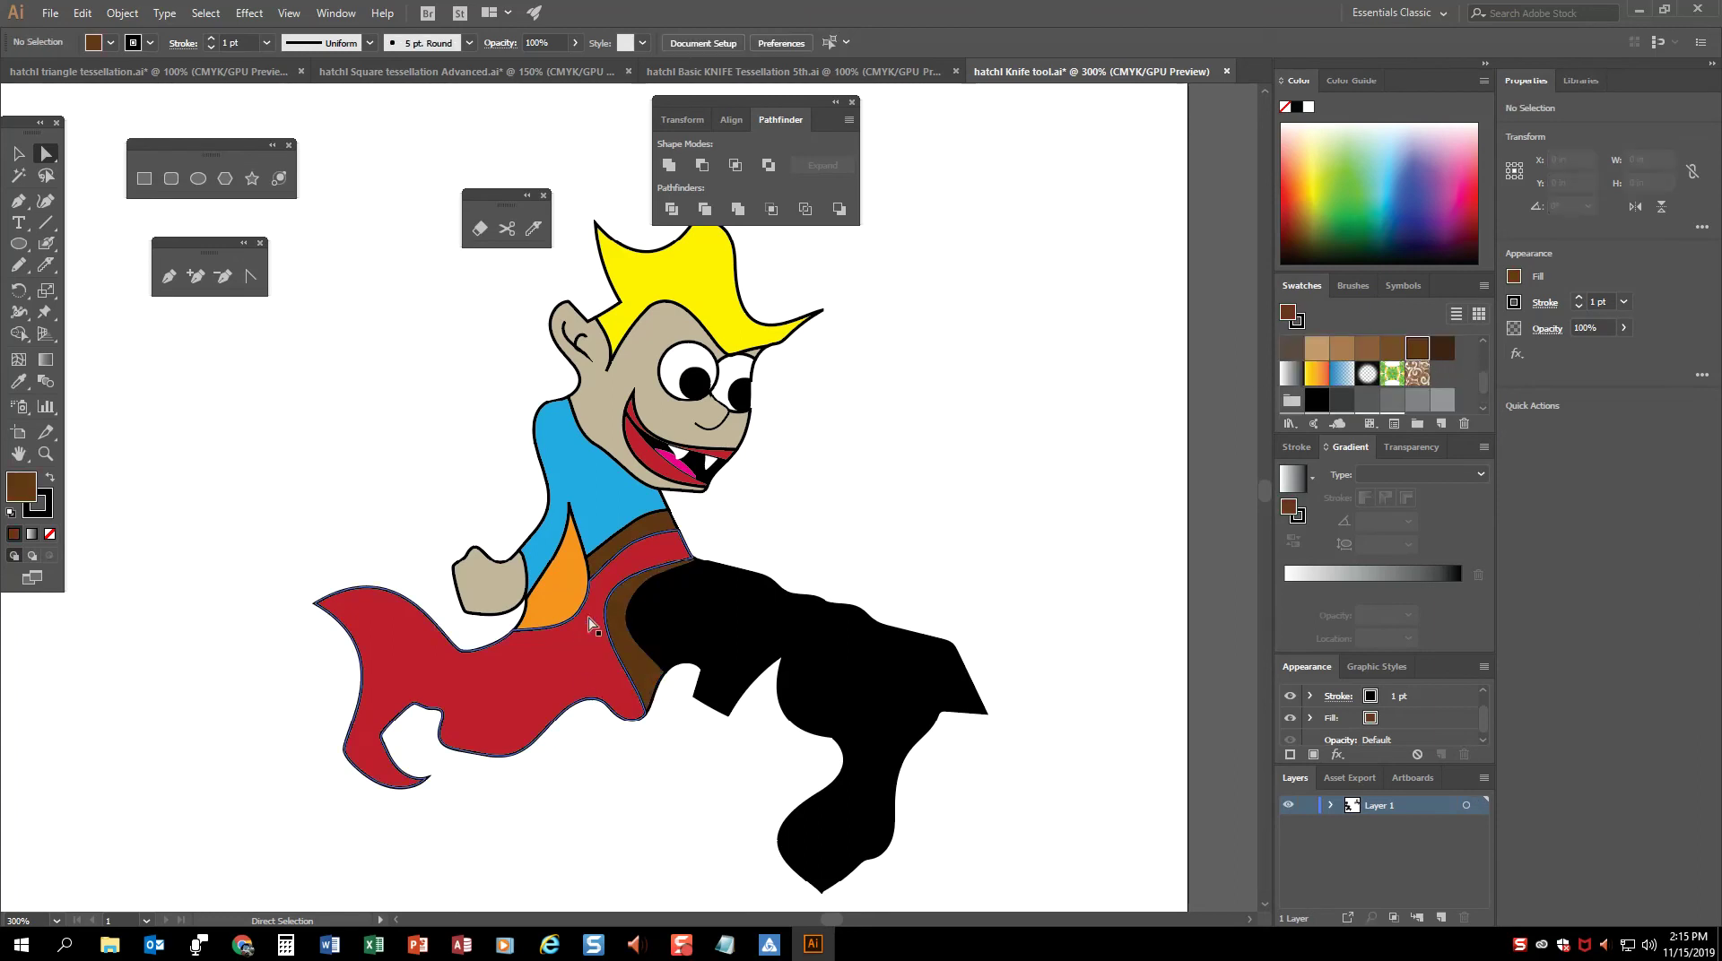
Step: Make two more curved Knife cuts through the remaining red piece
left_click(592, 665)
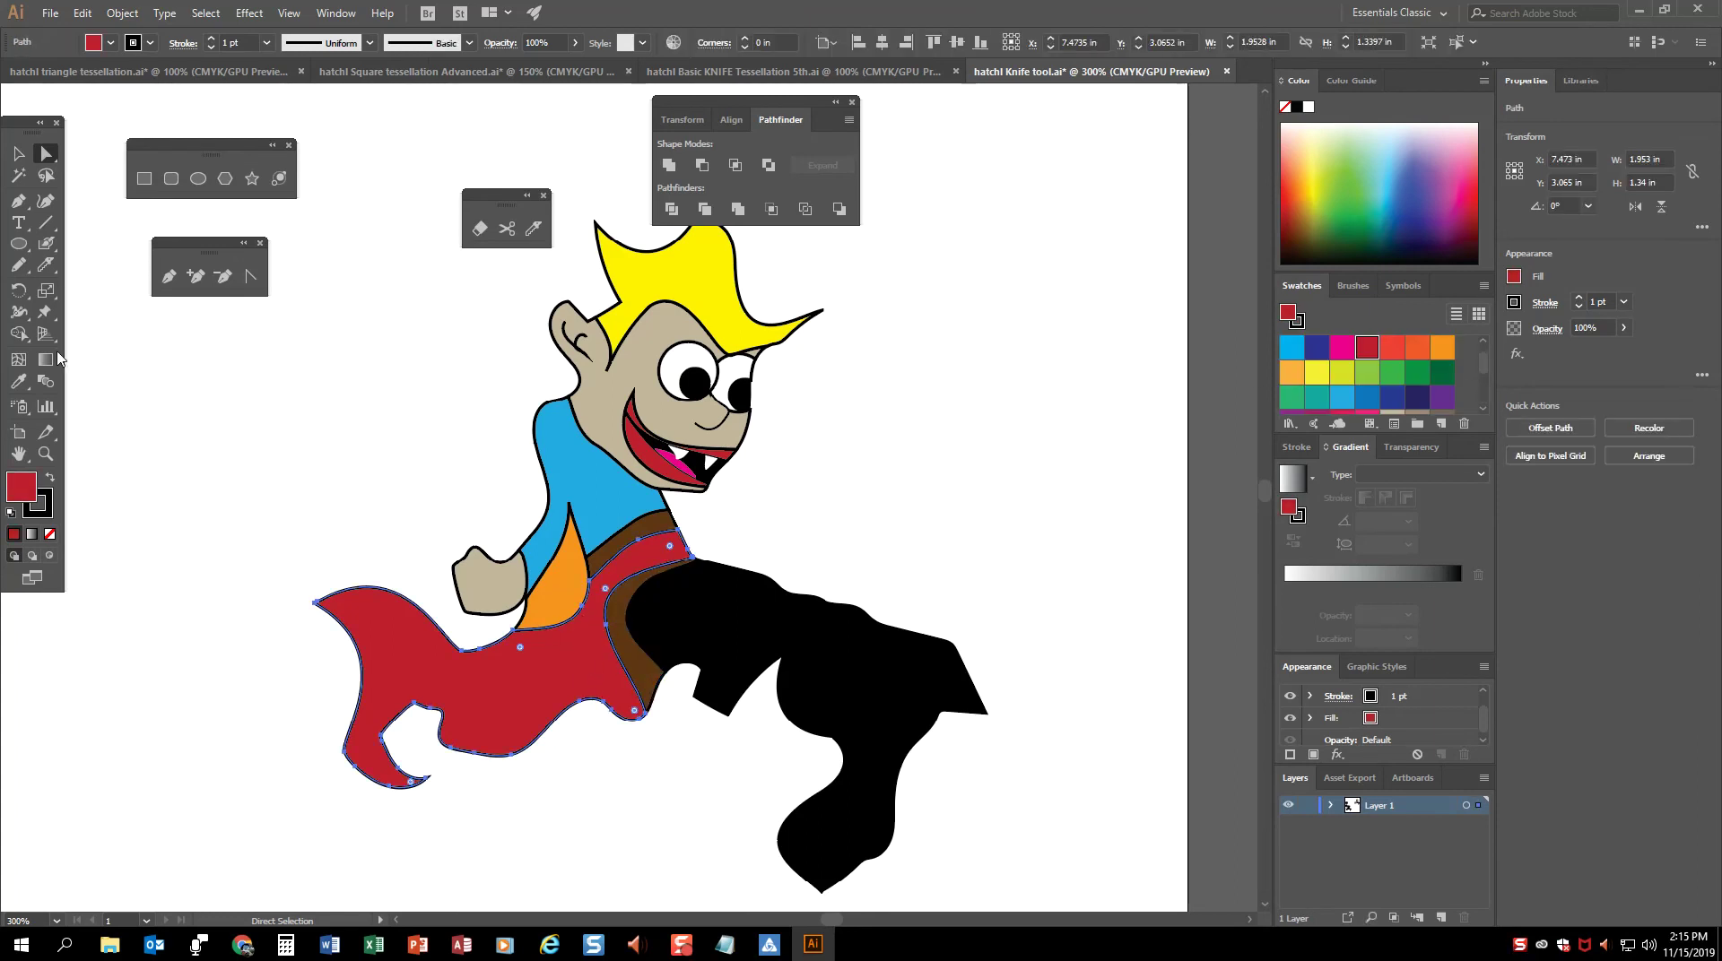
left_click(535, 229)
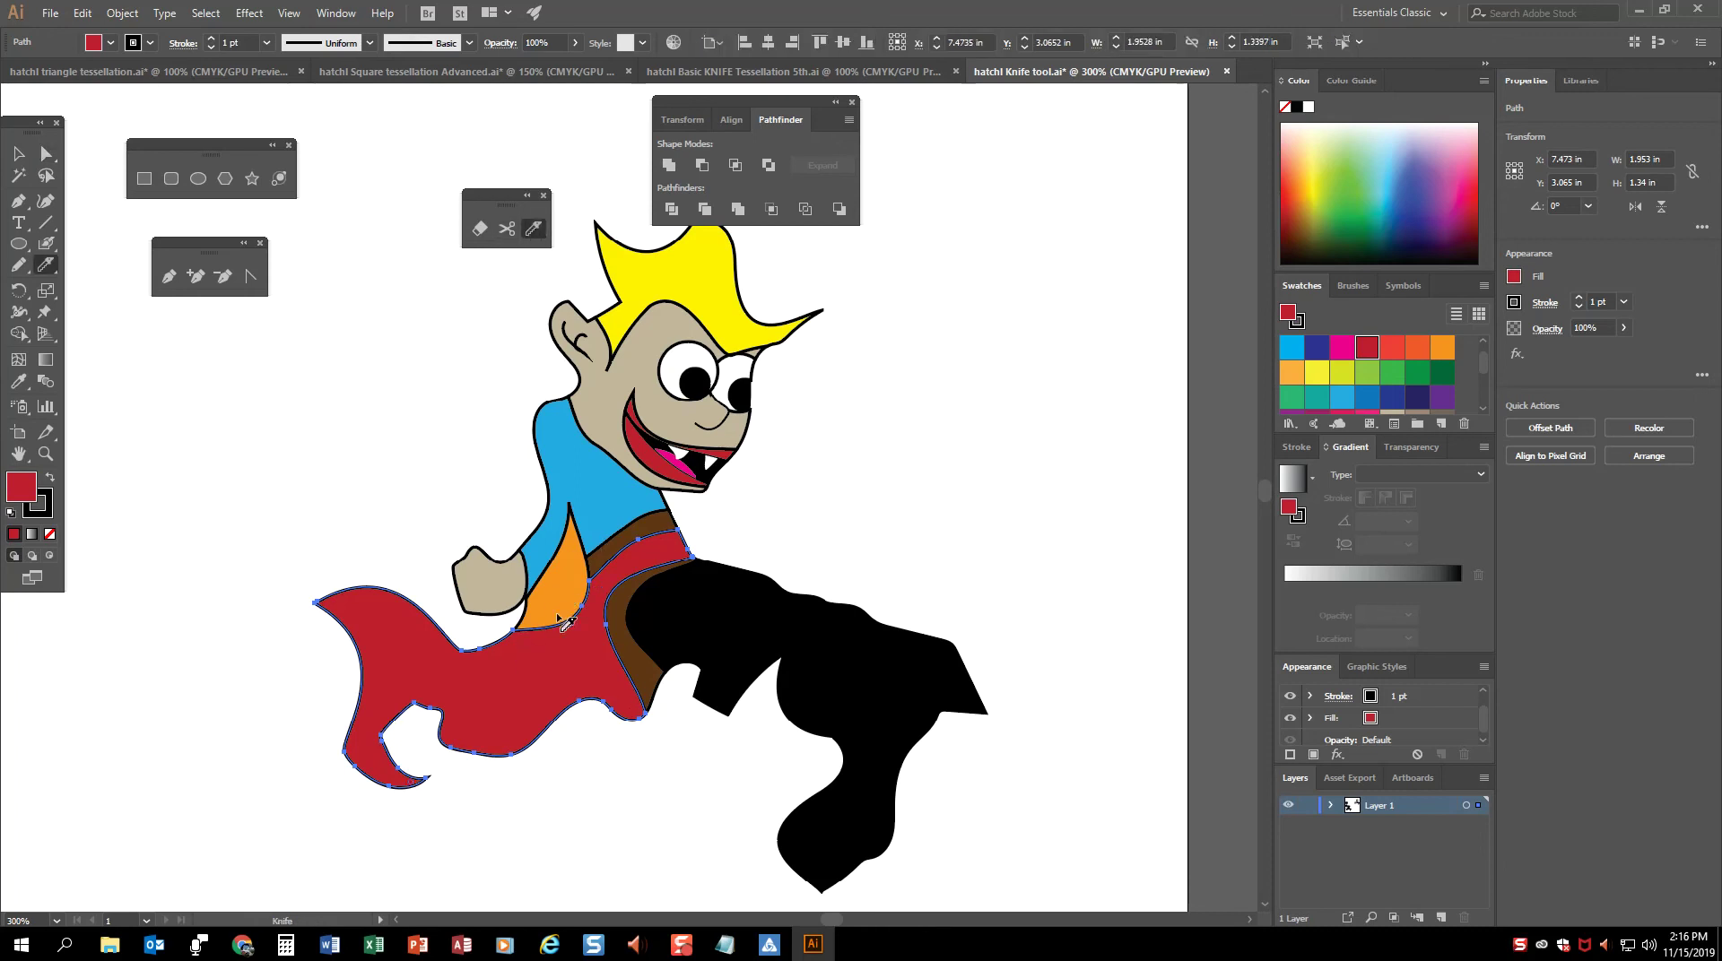
mouse_move(552, 617)
left_mouse_down()
mouse_move(540, 732)
mouse_move(594, 822)
left_mouse_up()
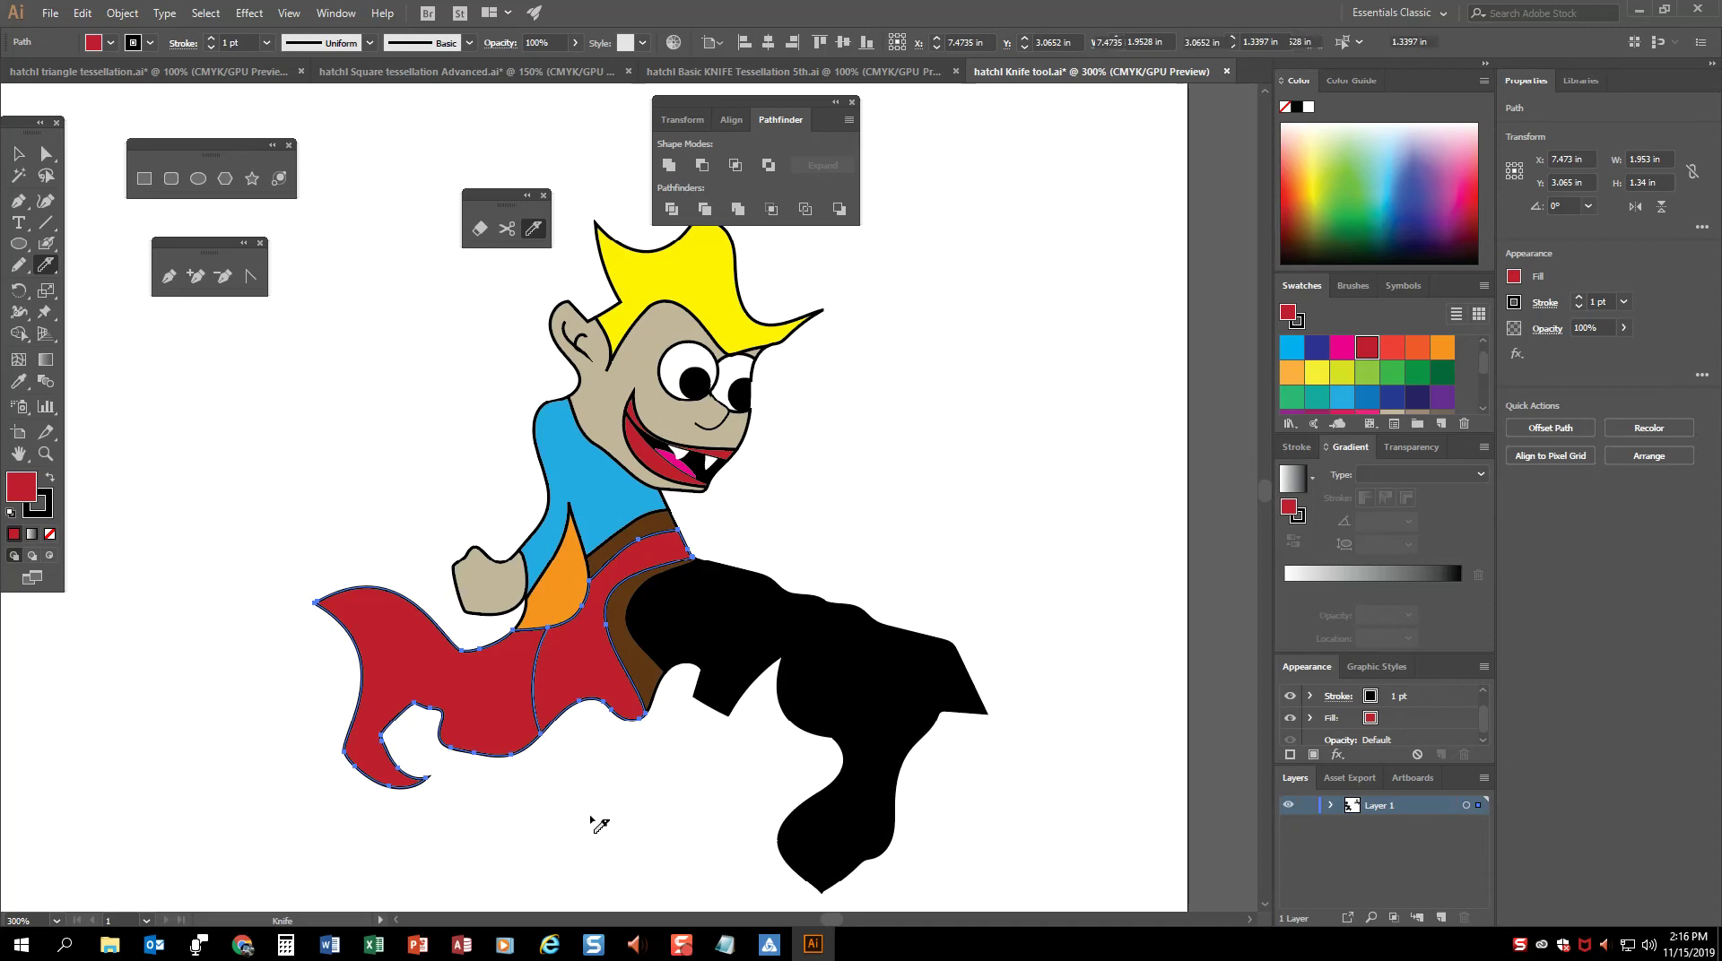
left_click(46, 154)
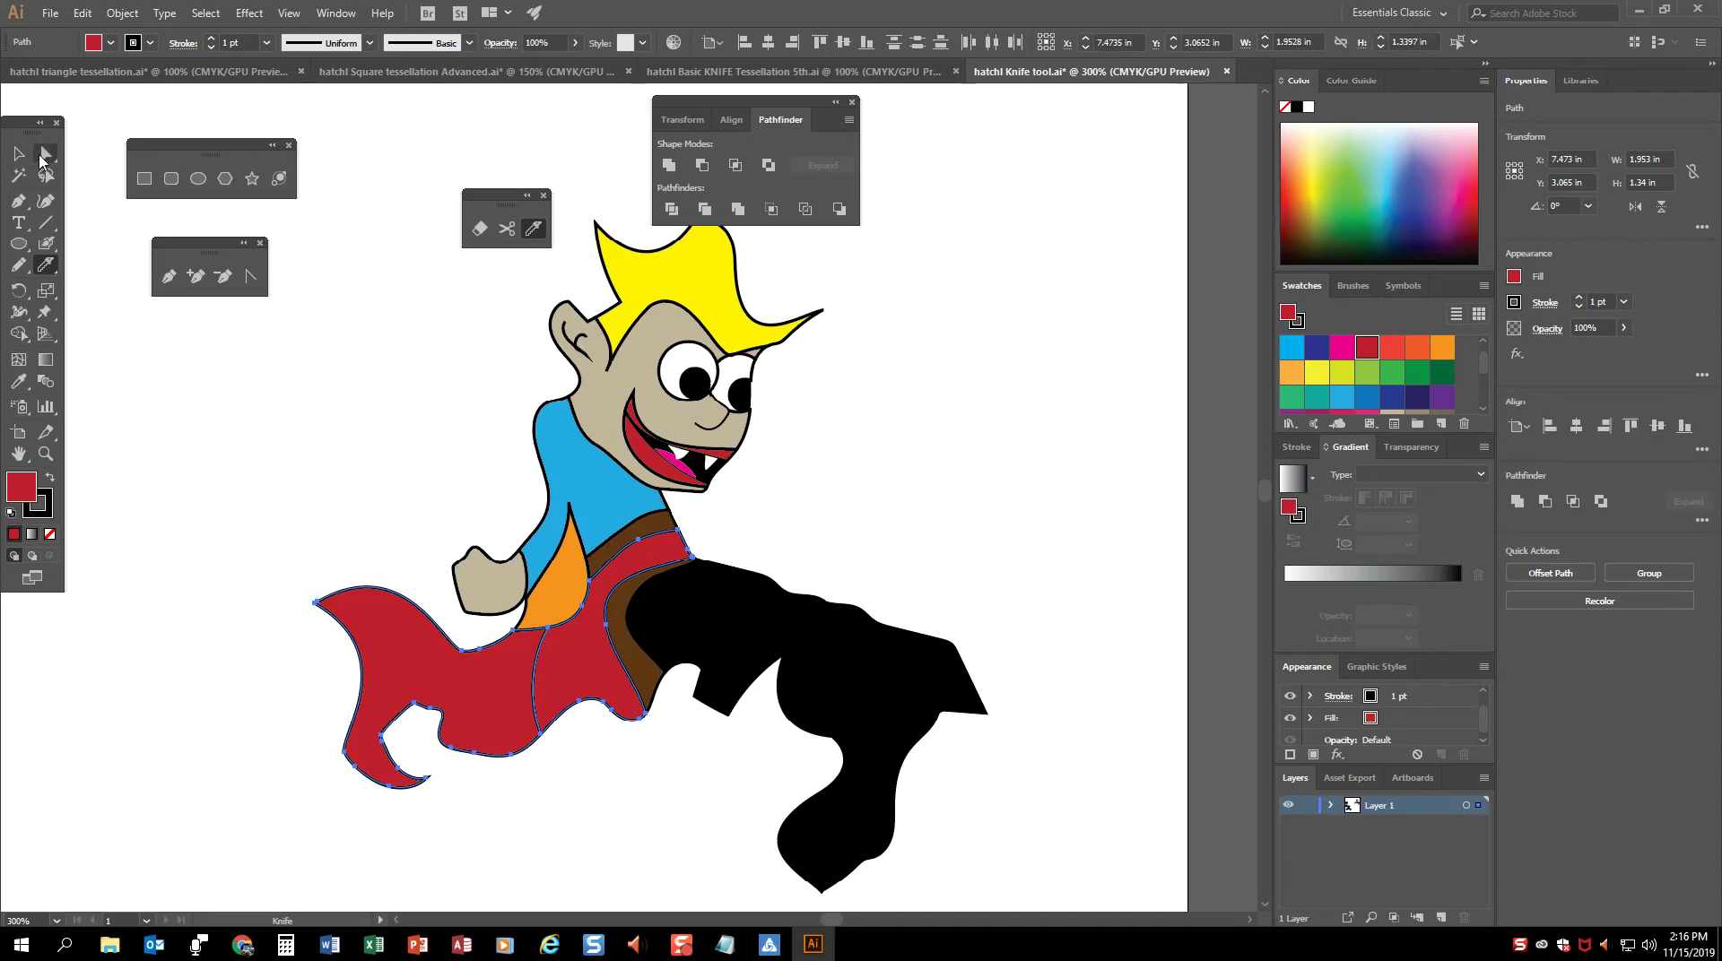
left_click(394, 681)
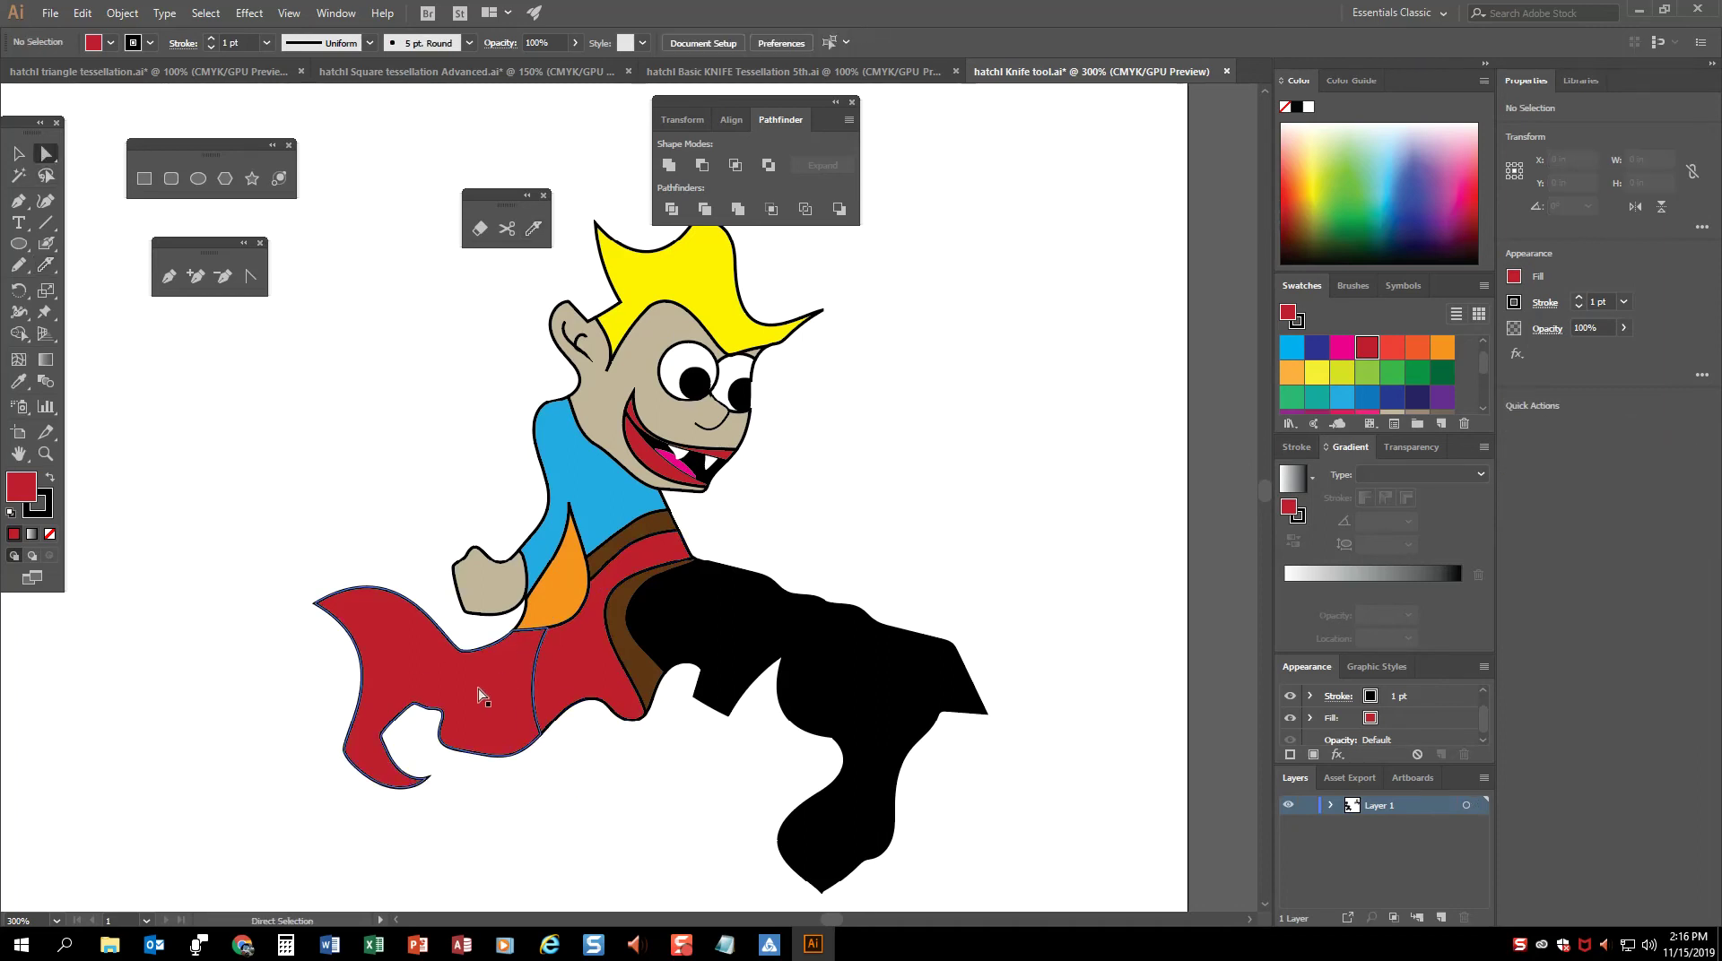
left_click(533, 231)
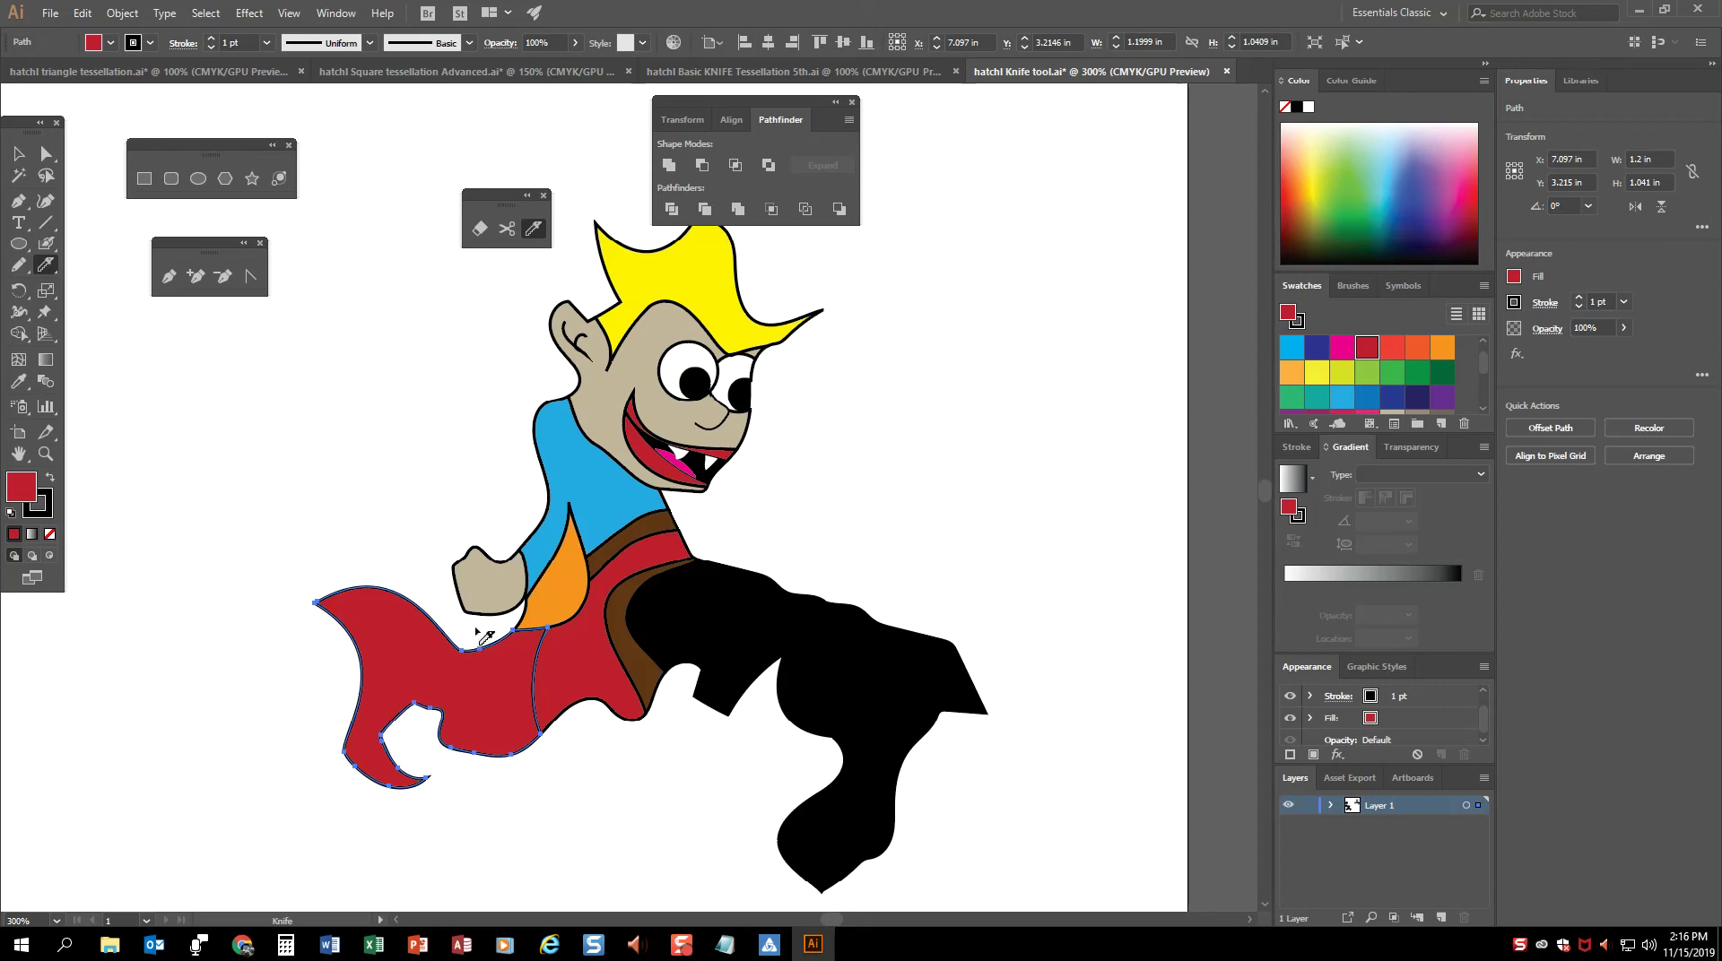
mouse_move(470, 631)
left_mouse_down()
mouse_move(480, 695)
mouse_move(545, 736)
left_mouse_up()
Step: Eyedrop brown onto the middle red section and the leg's black onto the left section
left_click(46, 154)
left_click(498, 695)
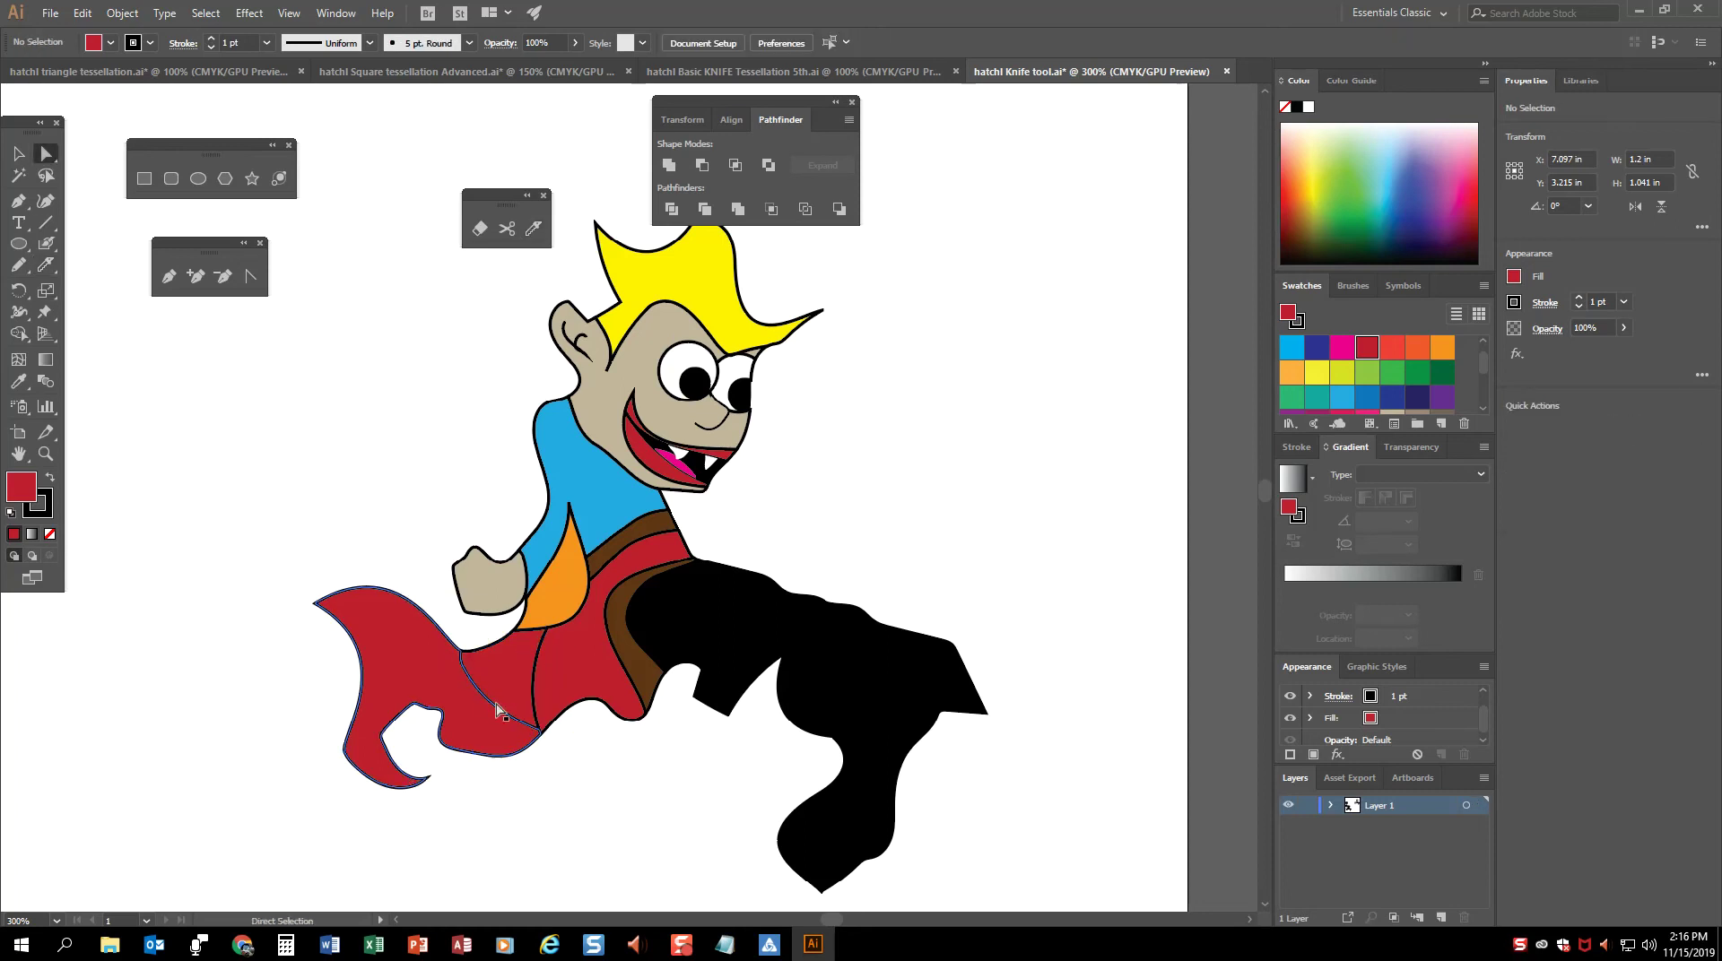
key("i")
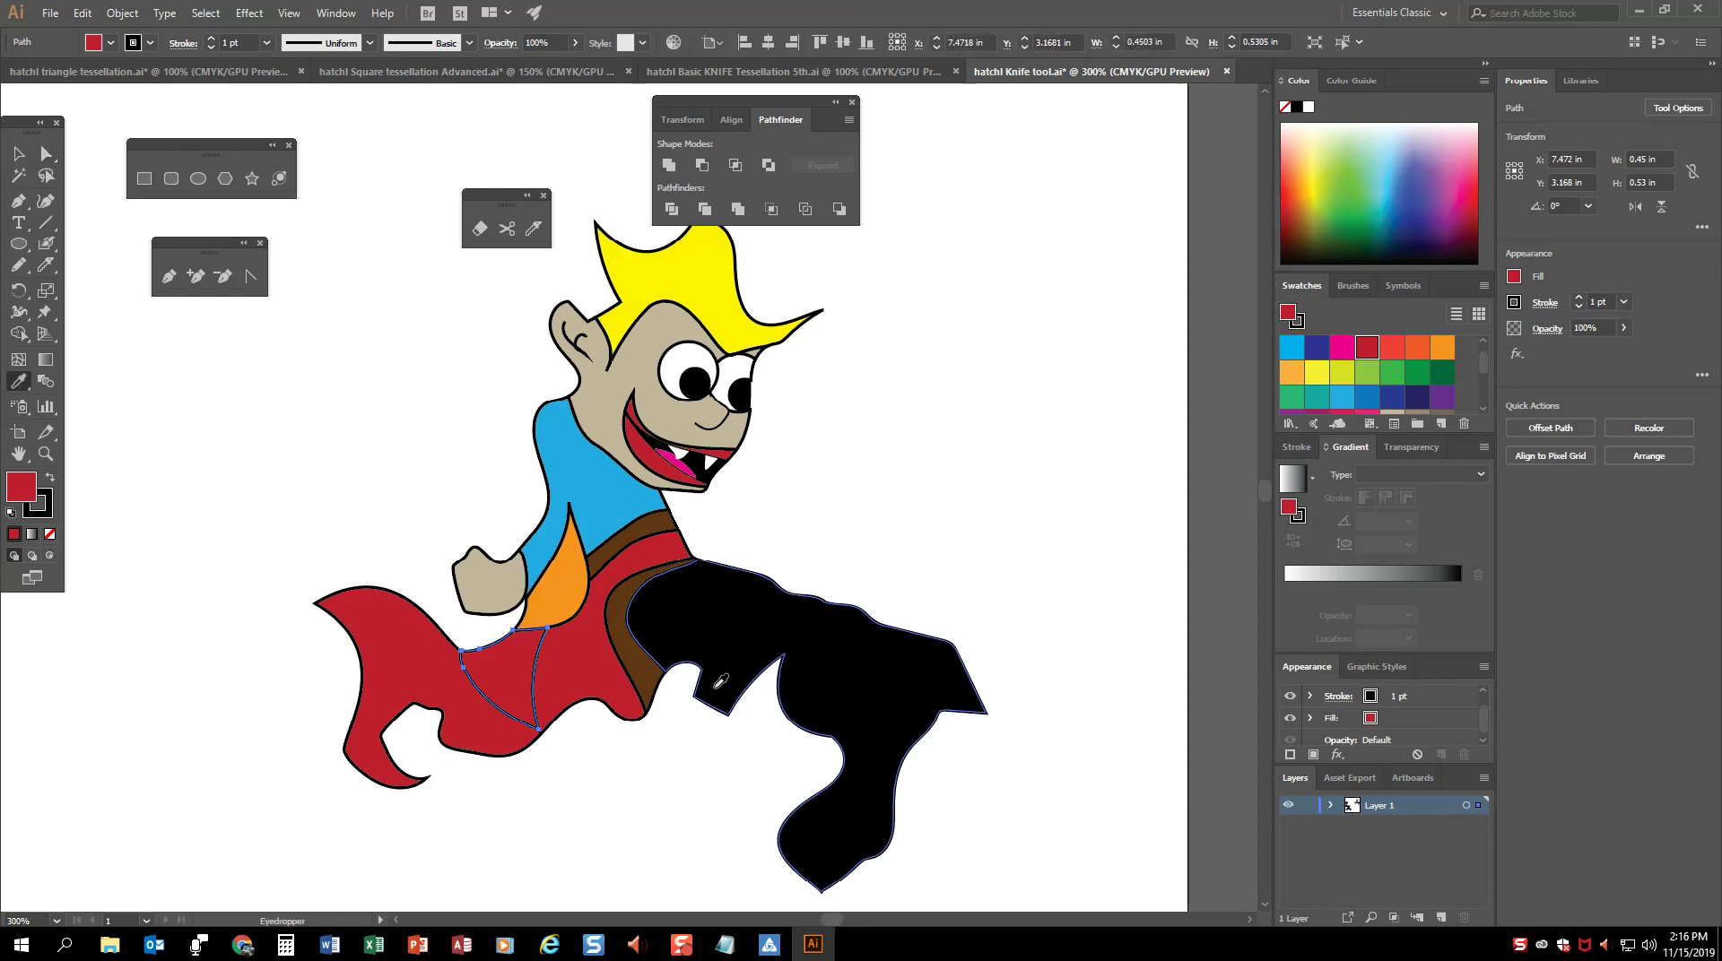
left_click(650, 667)
left_click(18, 154)
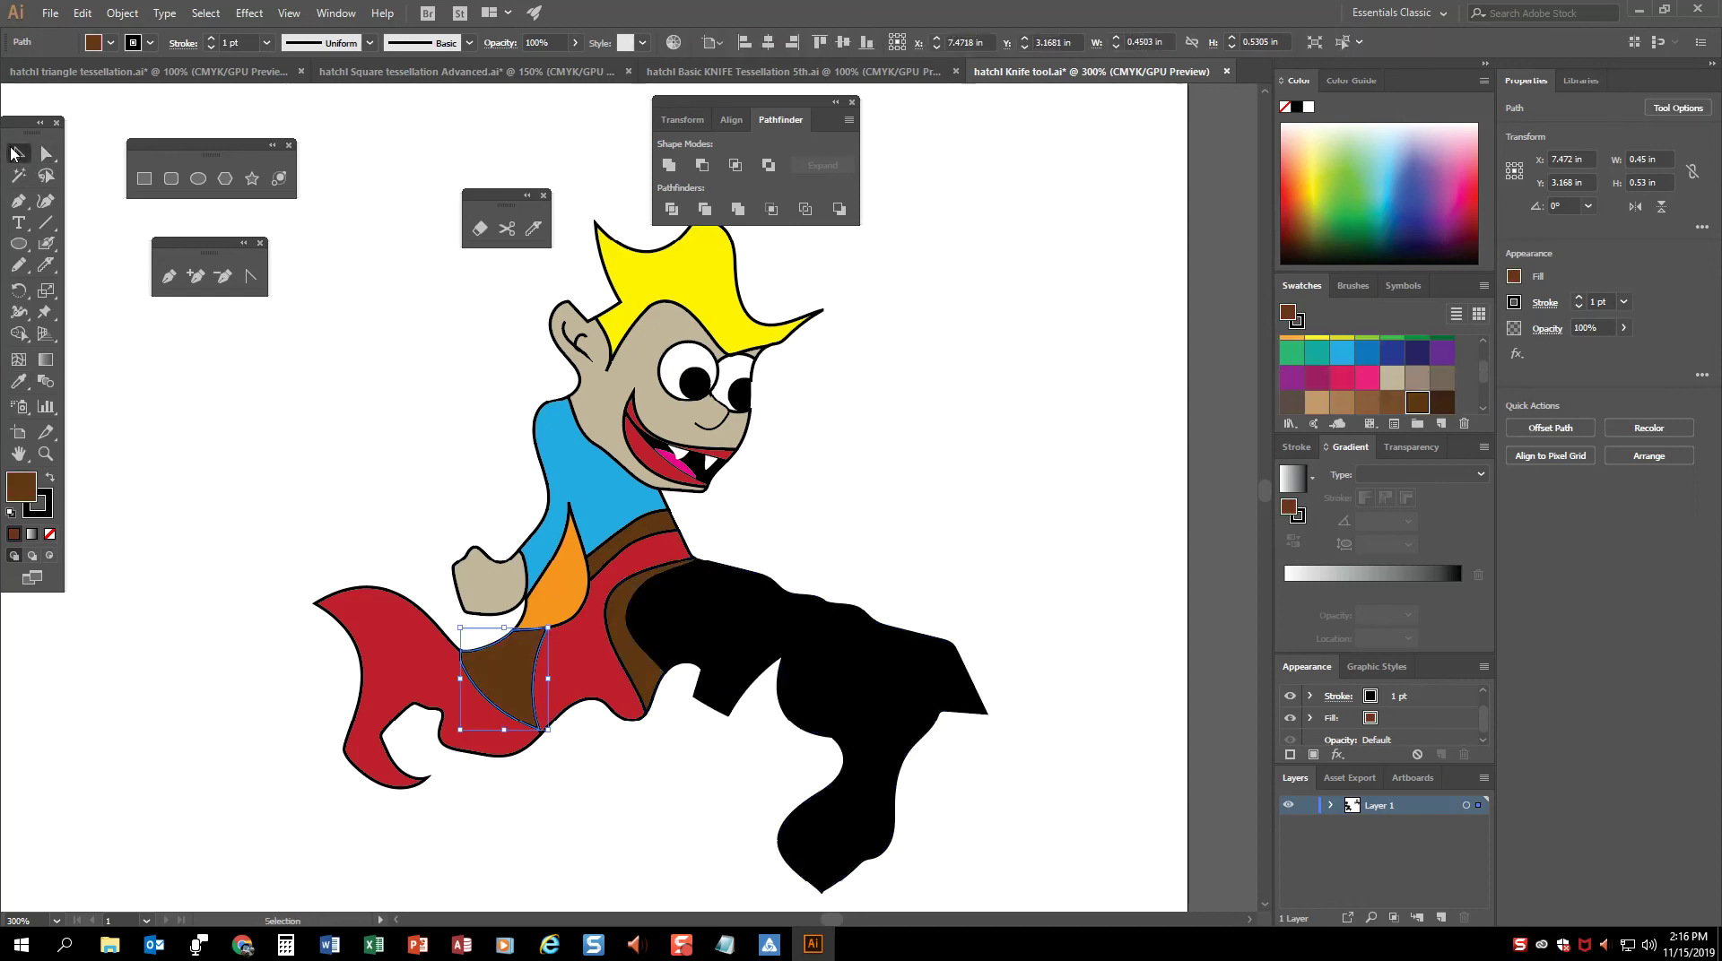
left_click(390, 664)
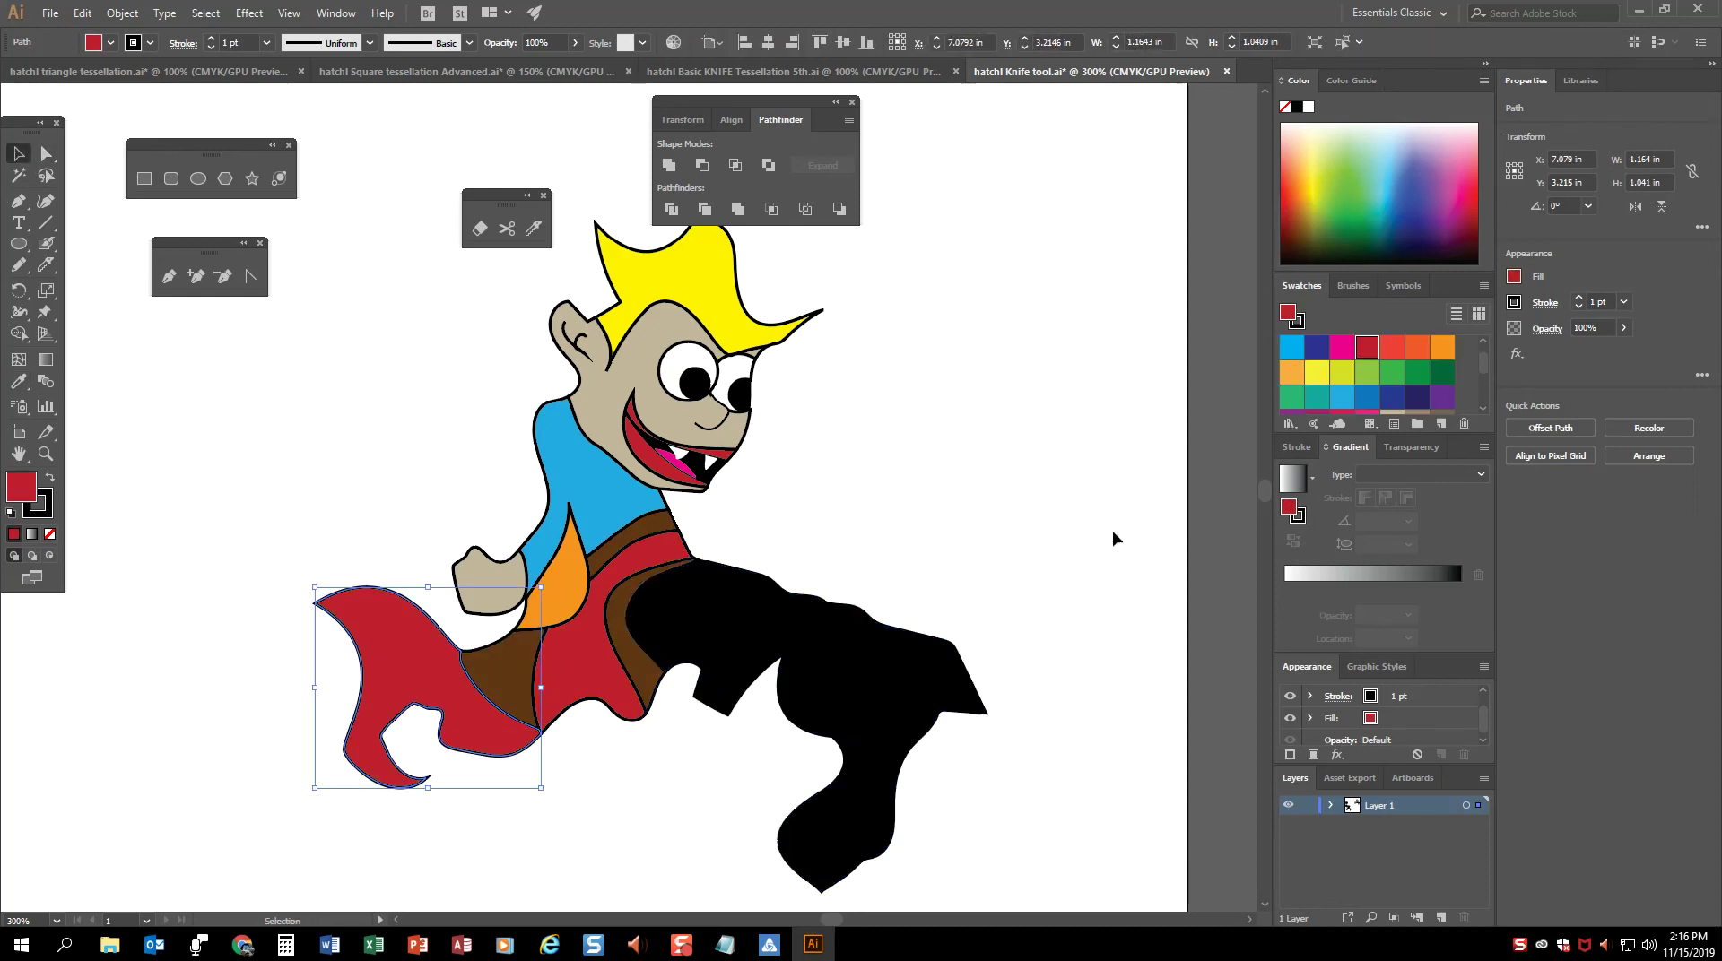
key("i")
left_click(841, 692)
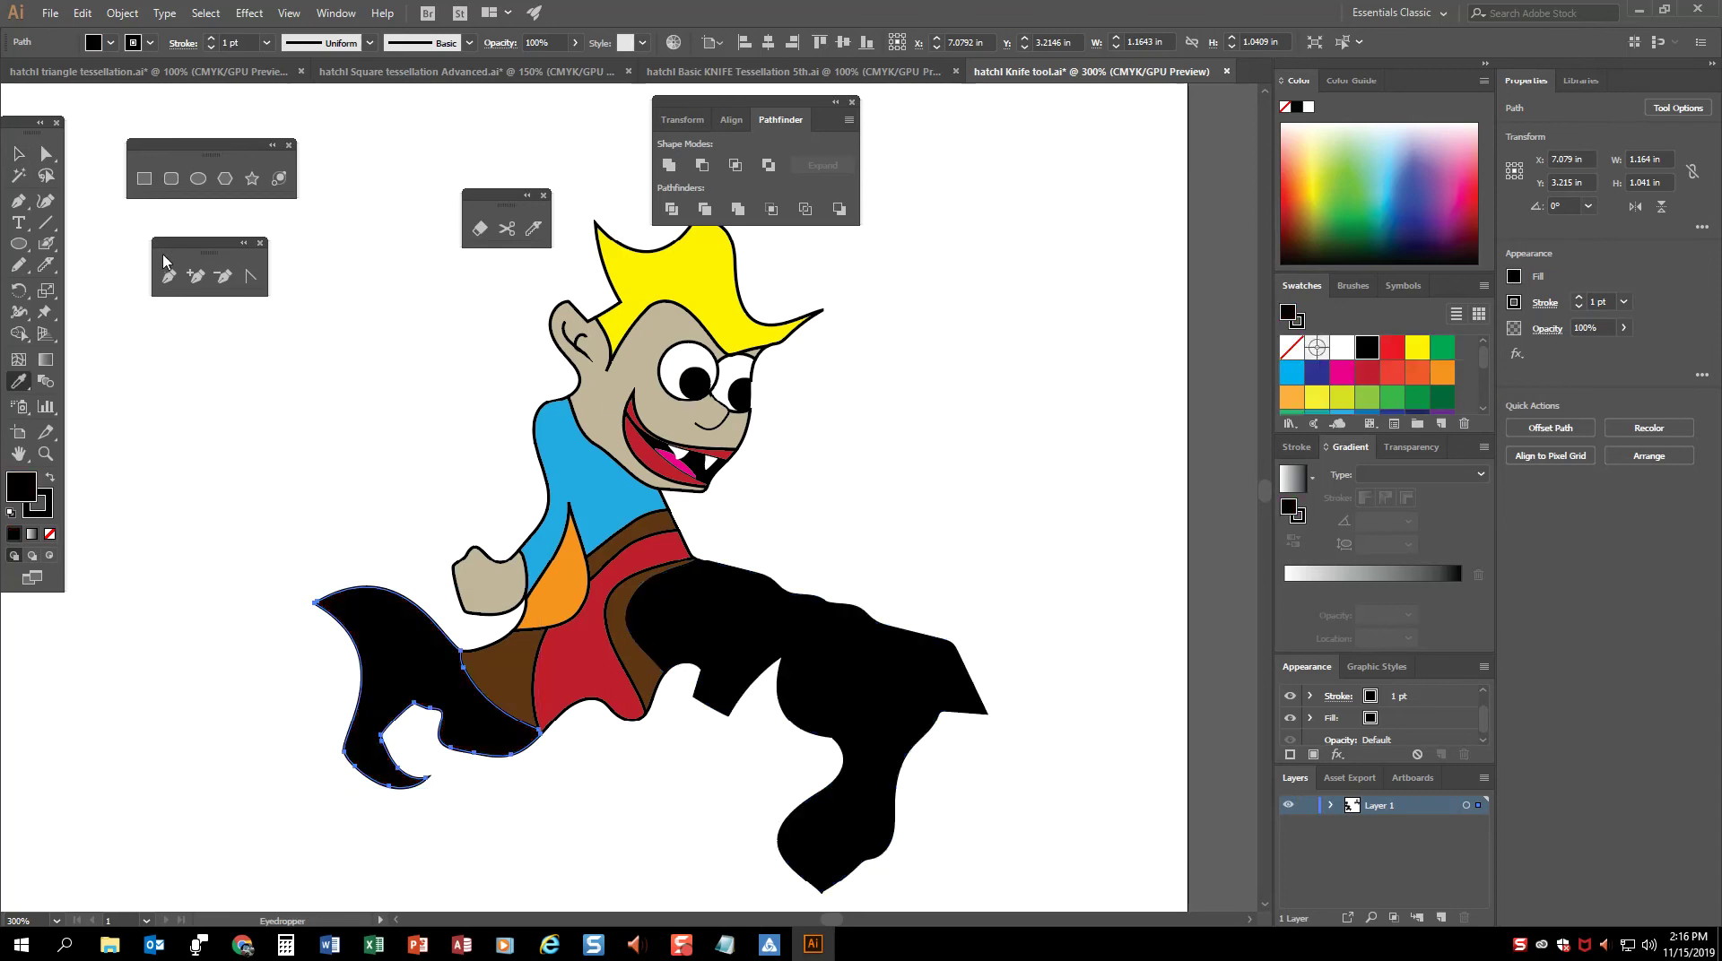
left_click(18, 154)
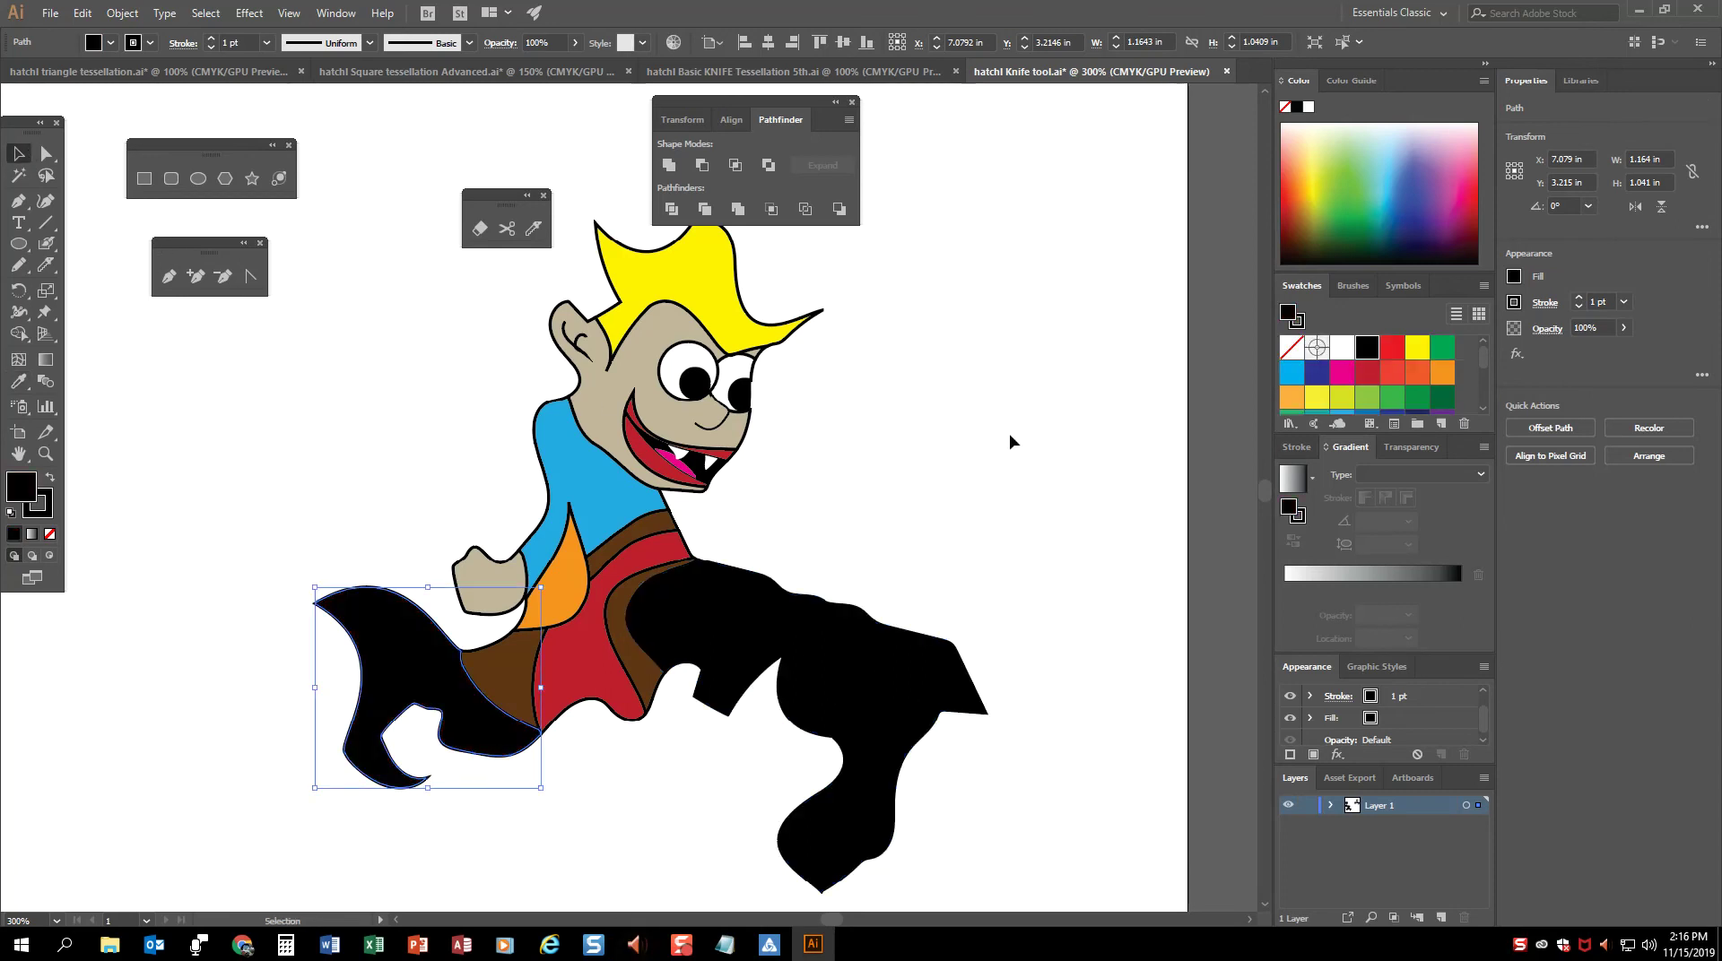
Step: Slice the top off the brown middle section with the Knife
left_click(535, 684)
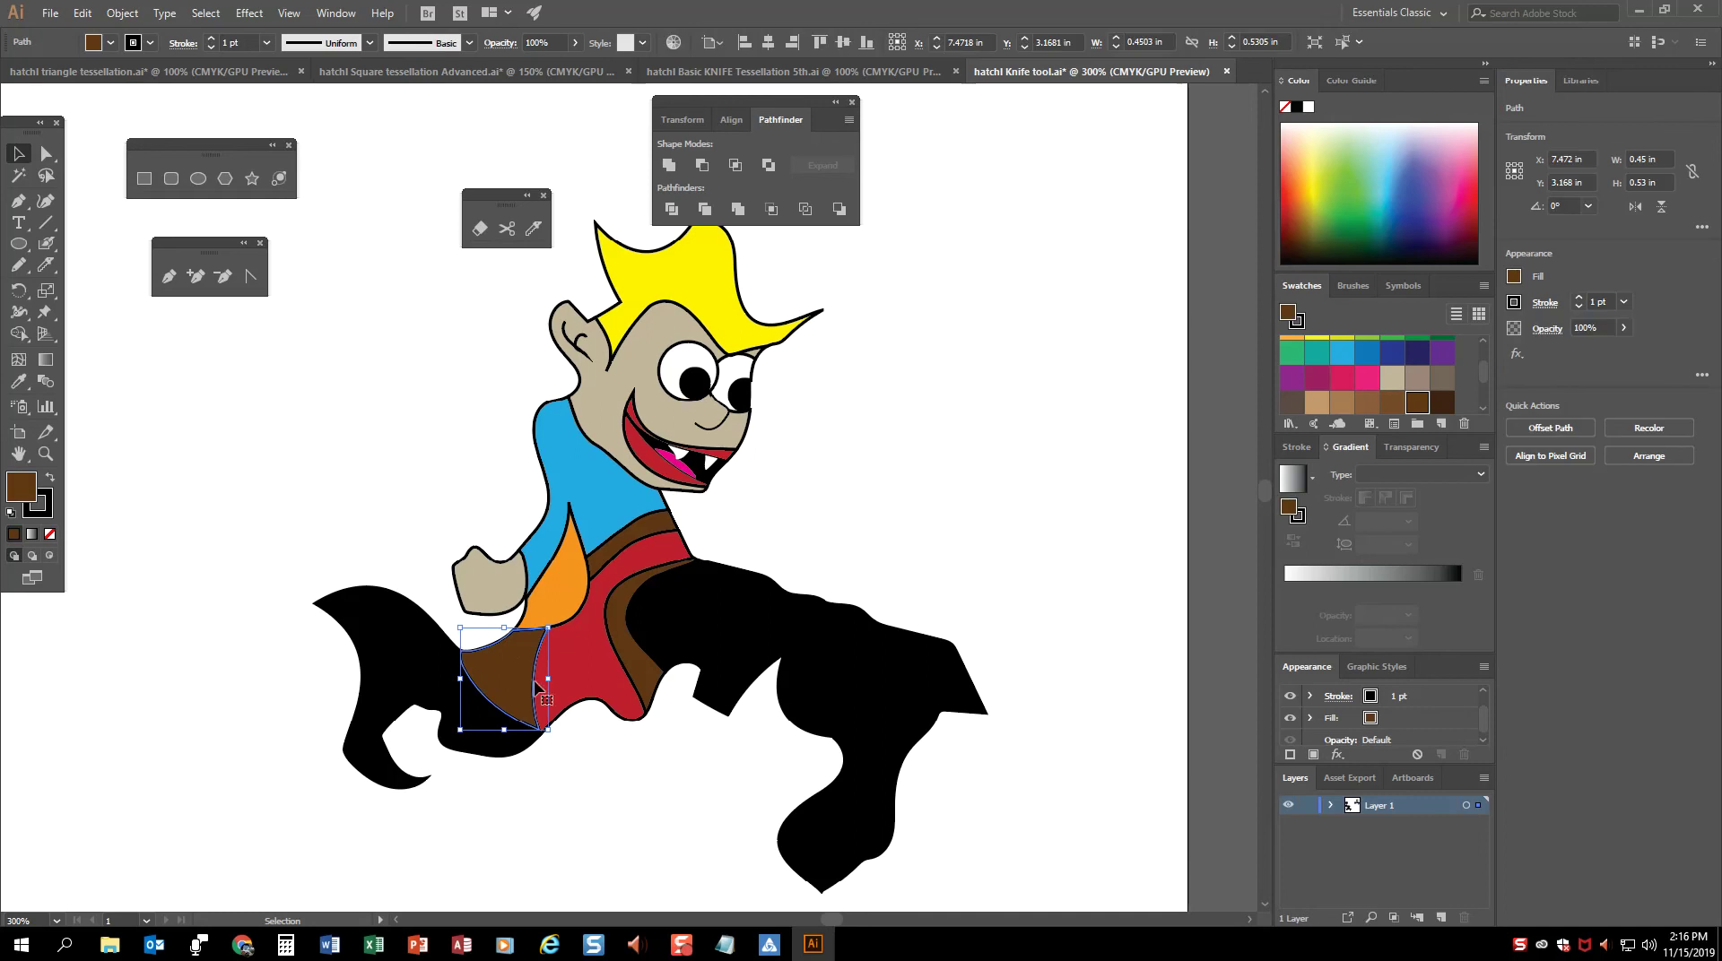
left_click(46, 265)
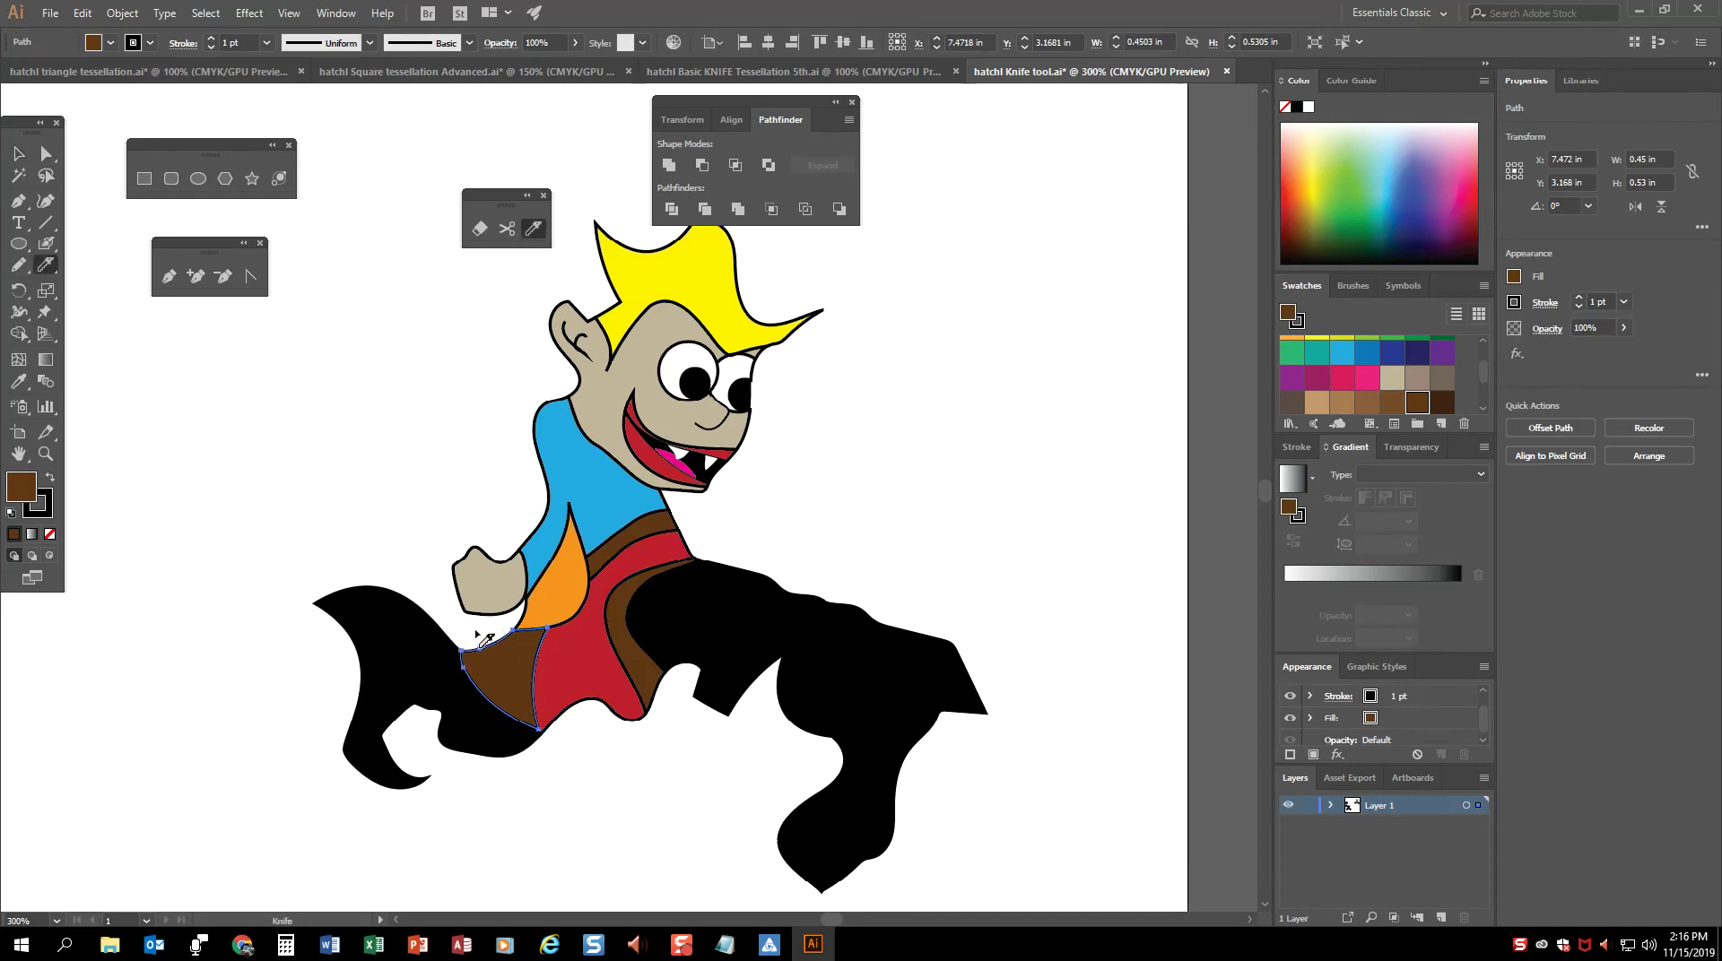
mouse_move(475, 634)
left_mouse_down()
mouse_move(540, 692)
mouse_move(610, 644)
left_mouse_up()
Step: Fill the small piece cut from the brown section's top with a lighter brown swatch
left_click(46, 153)
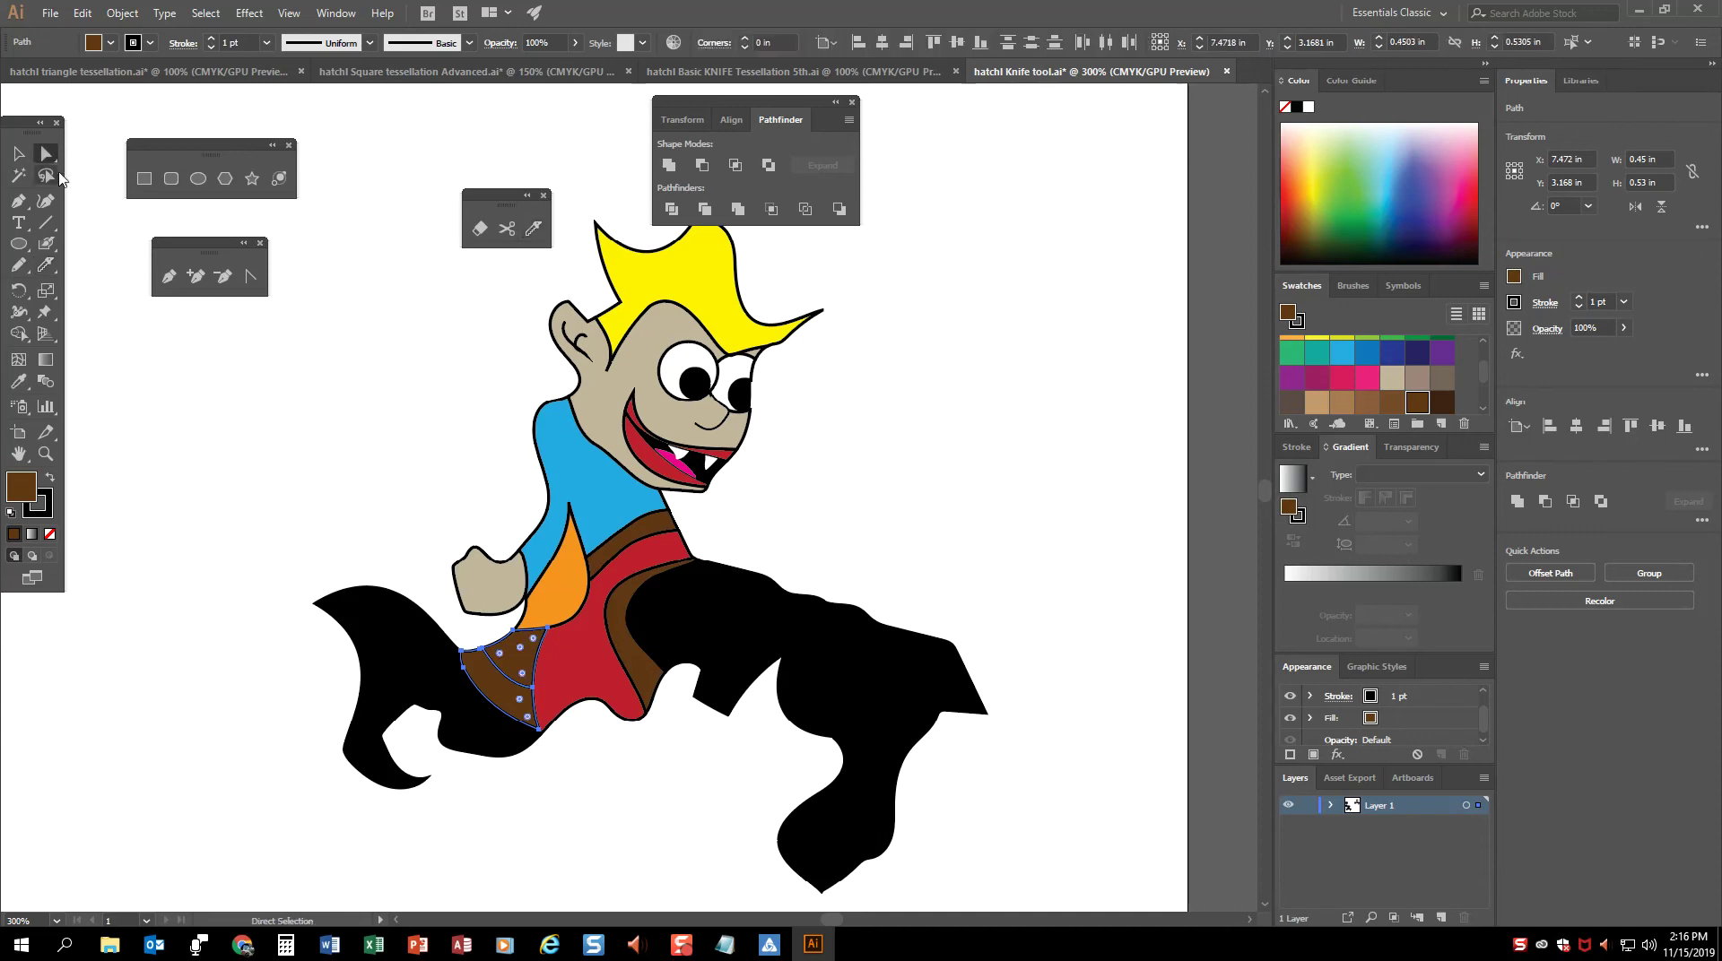
left_click(516, 659)
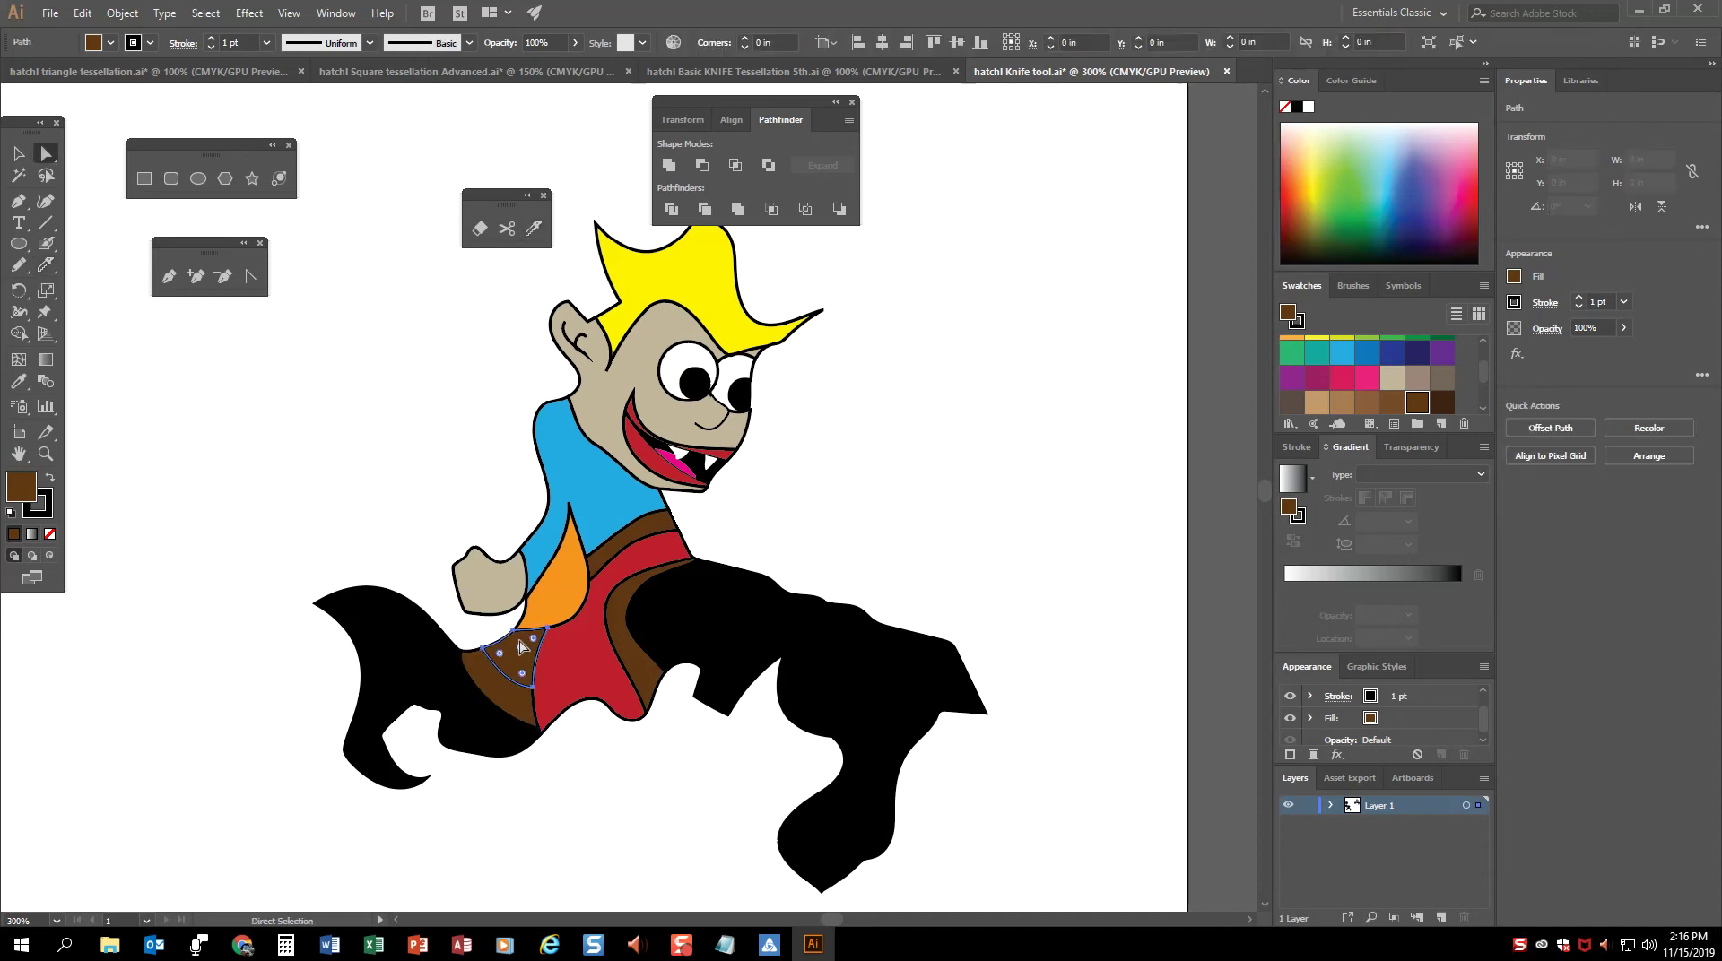
left_click(1365, 403)
left_click(989, 477)
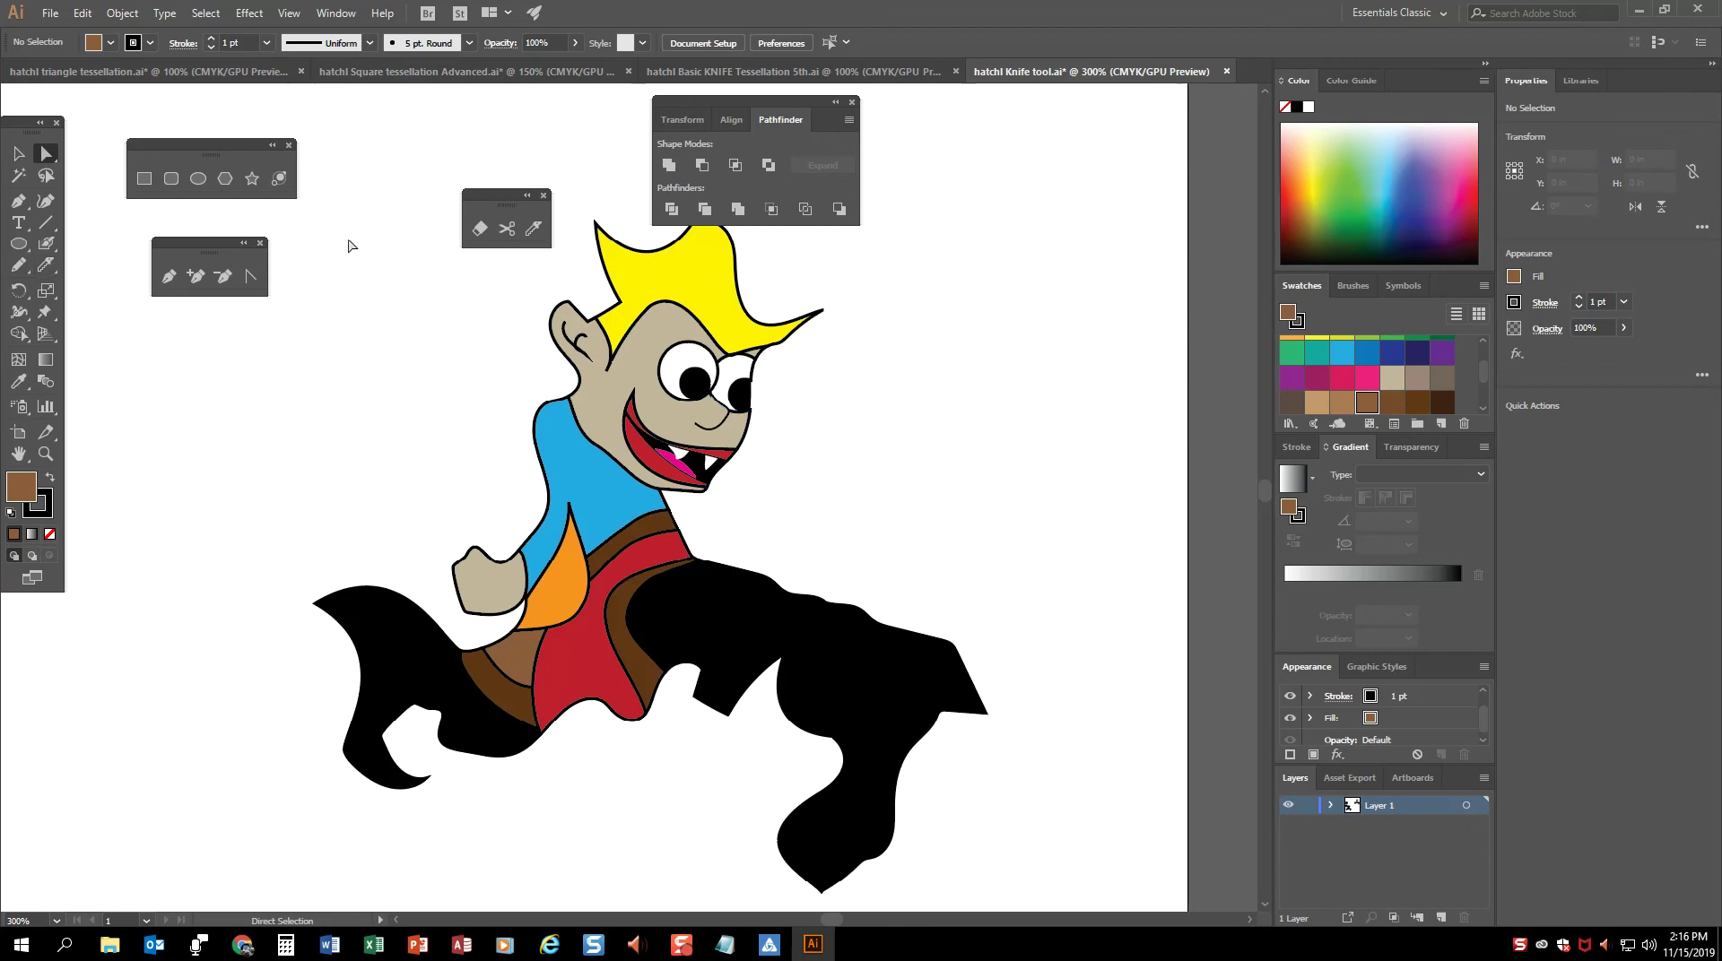
left_click(18, 265)
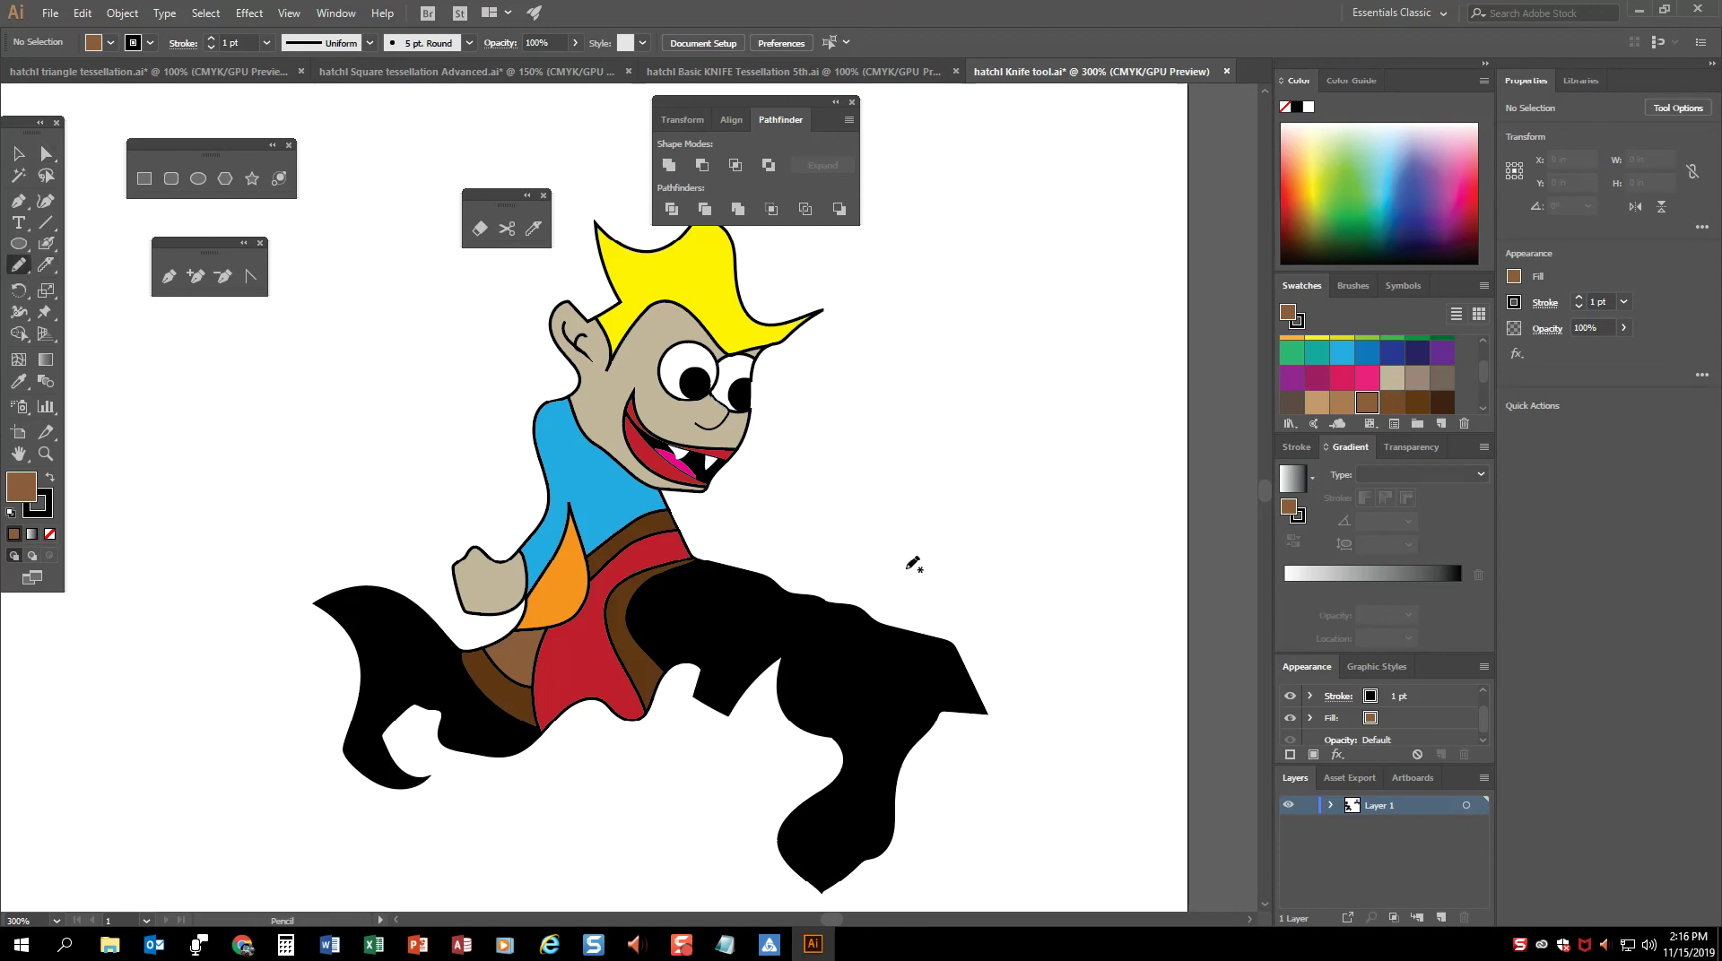
Step: Draw a small orange shape, then move and shrink it onto the cowboy's belt
mouse_move(906, 569)
left_mouse_down()
mouse_move(881, 542)
mouse_move(909, 505)
mouse_move(926, 567)
left_mouse_up()
key("v")
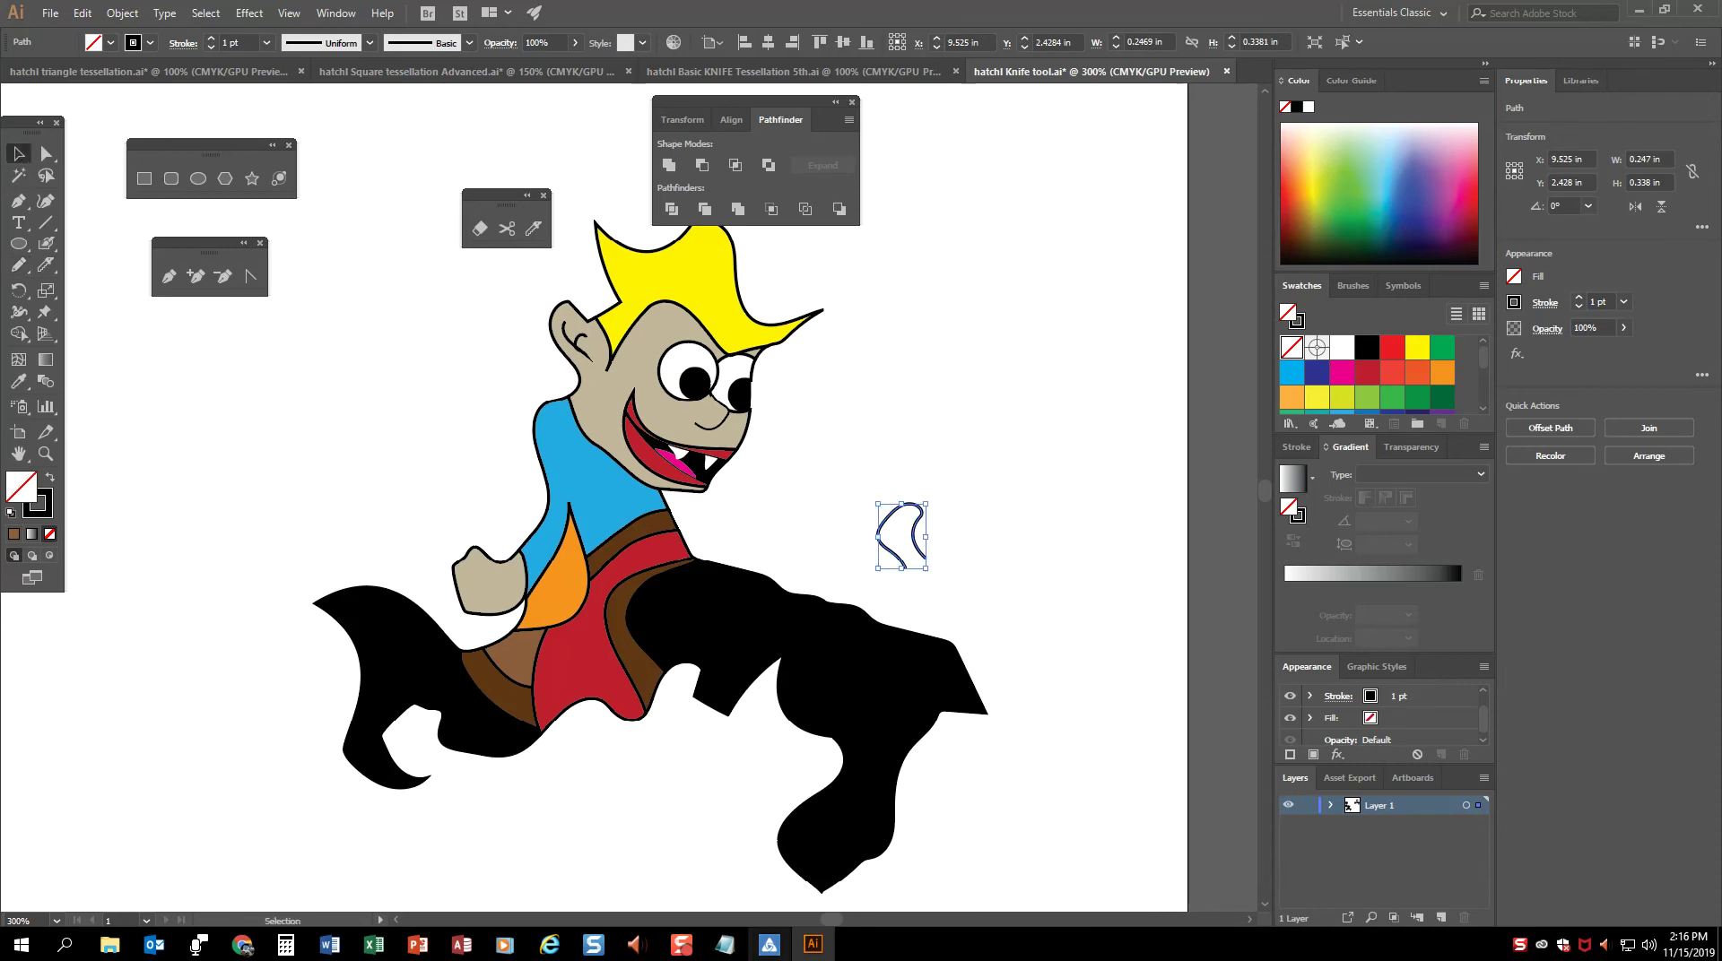
left_click(1287, 400)
mouse_move(905, 526)
left_mouse_down()
mouse_move(619, 499)
mouse_move(663, 538)
left_mouse_up()
left_click_drag(688, 597, 661, 539)
key("Delete")
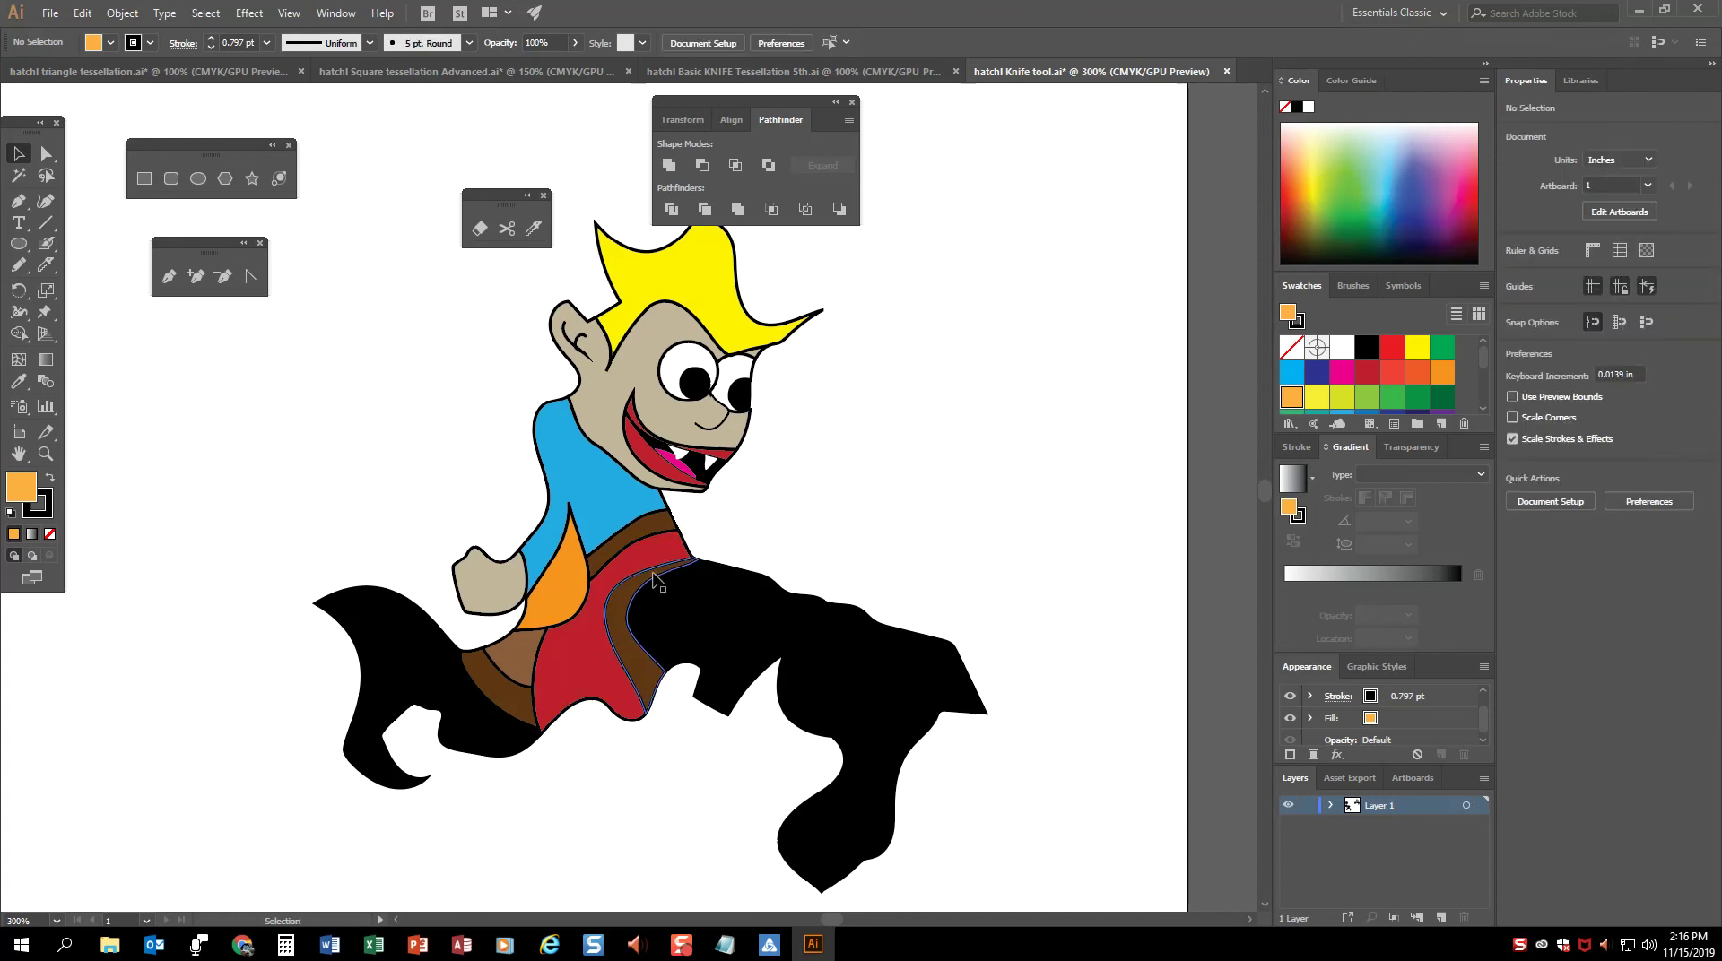
left_click(654, 580)
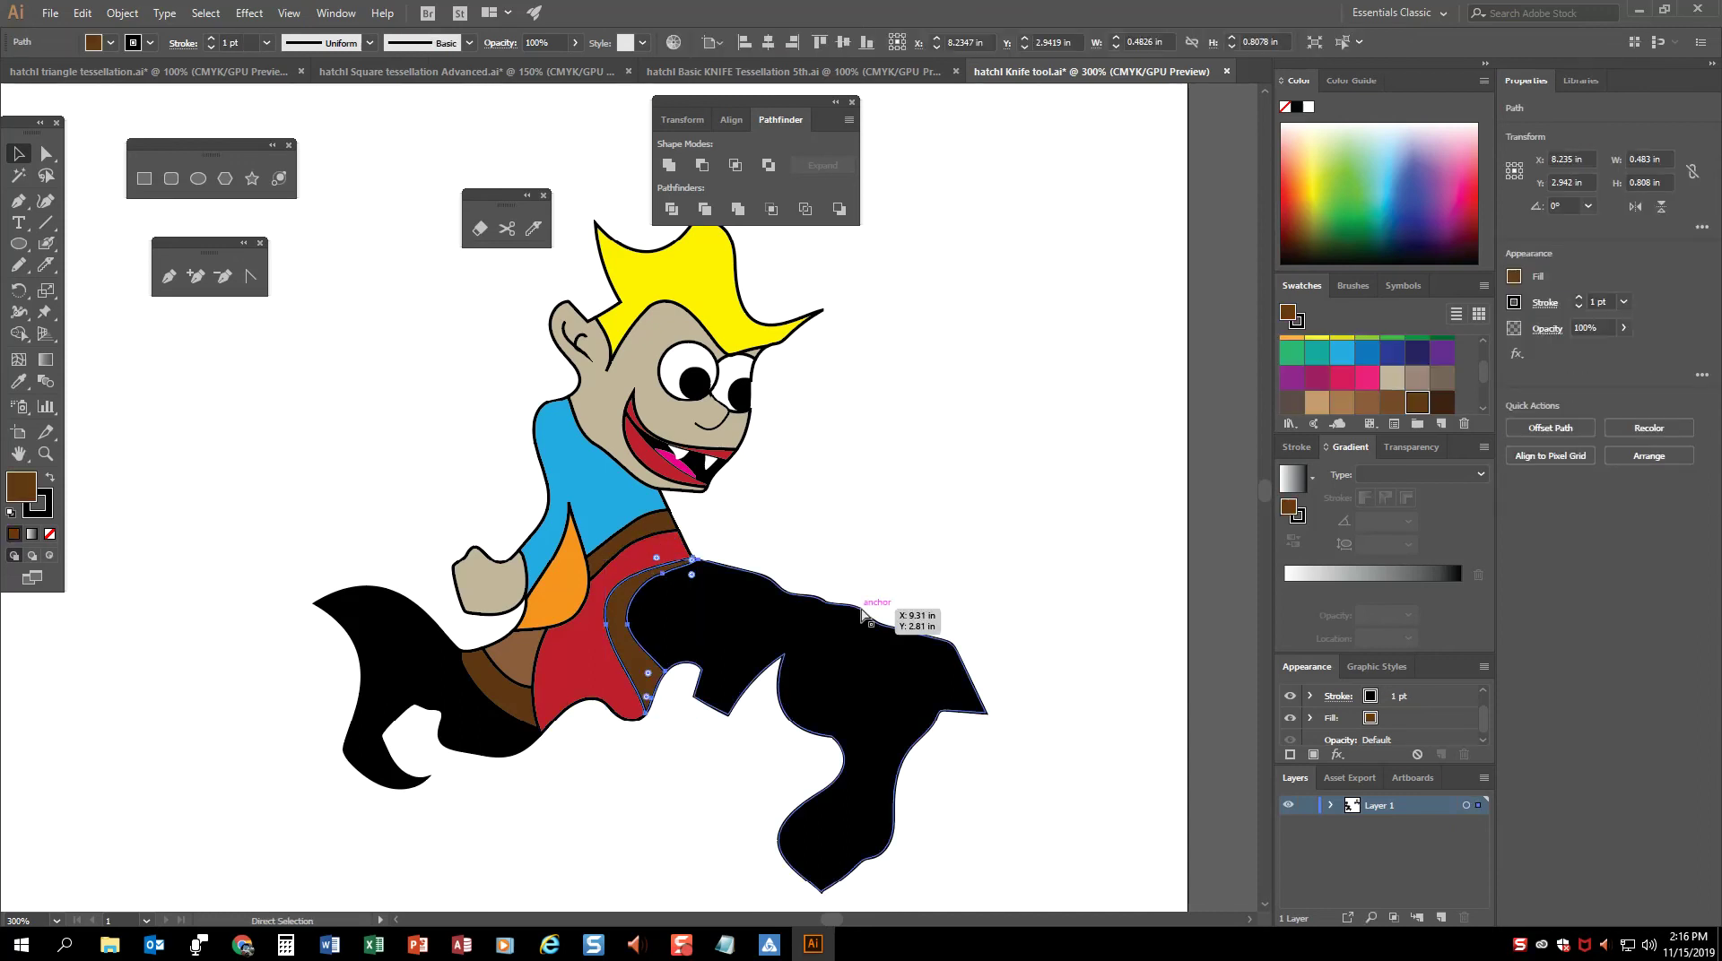
key("ctrl+z")
Step: Tilt the small belt shape to 345 degrees
key("a")
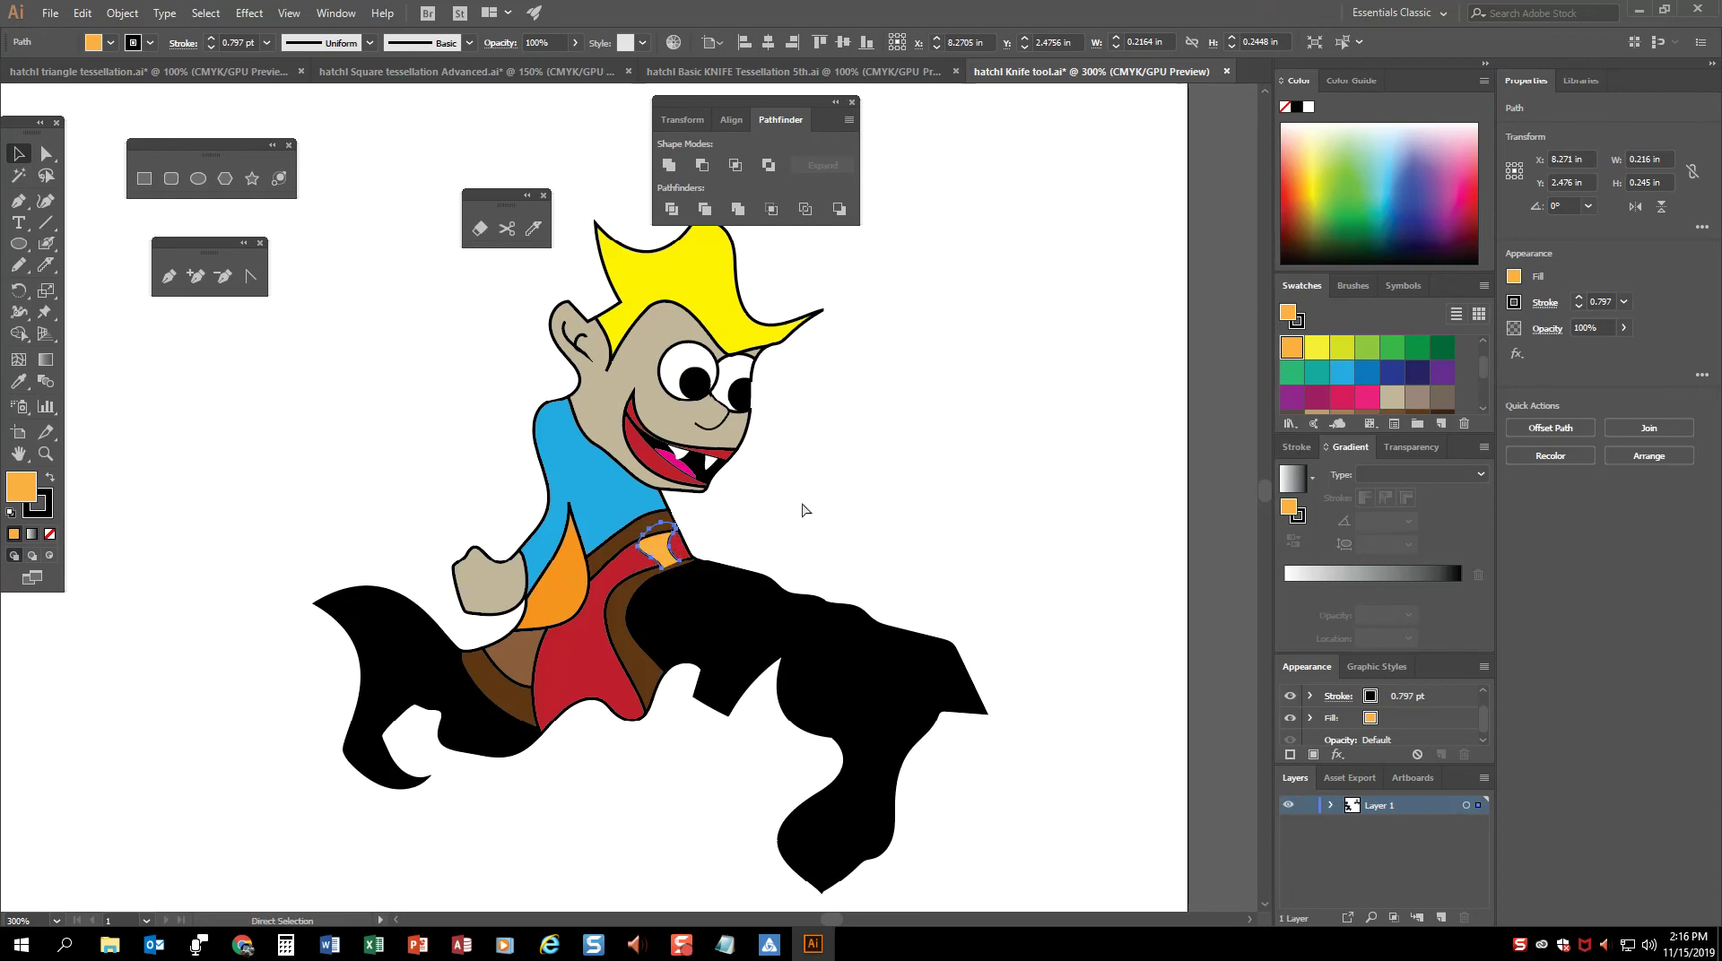
key("v")
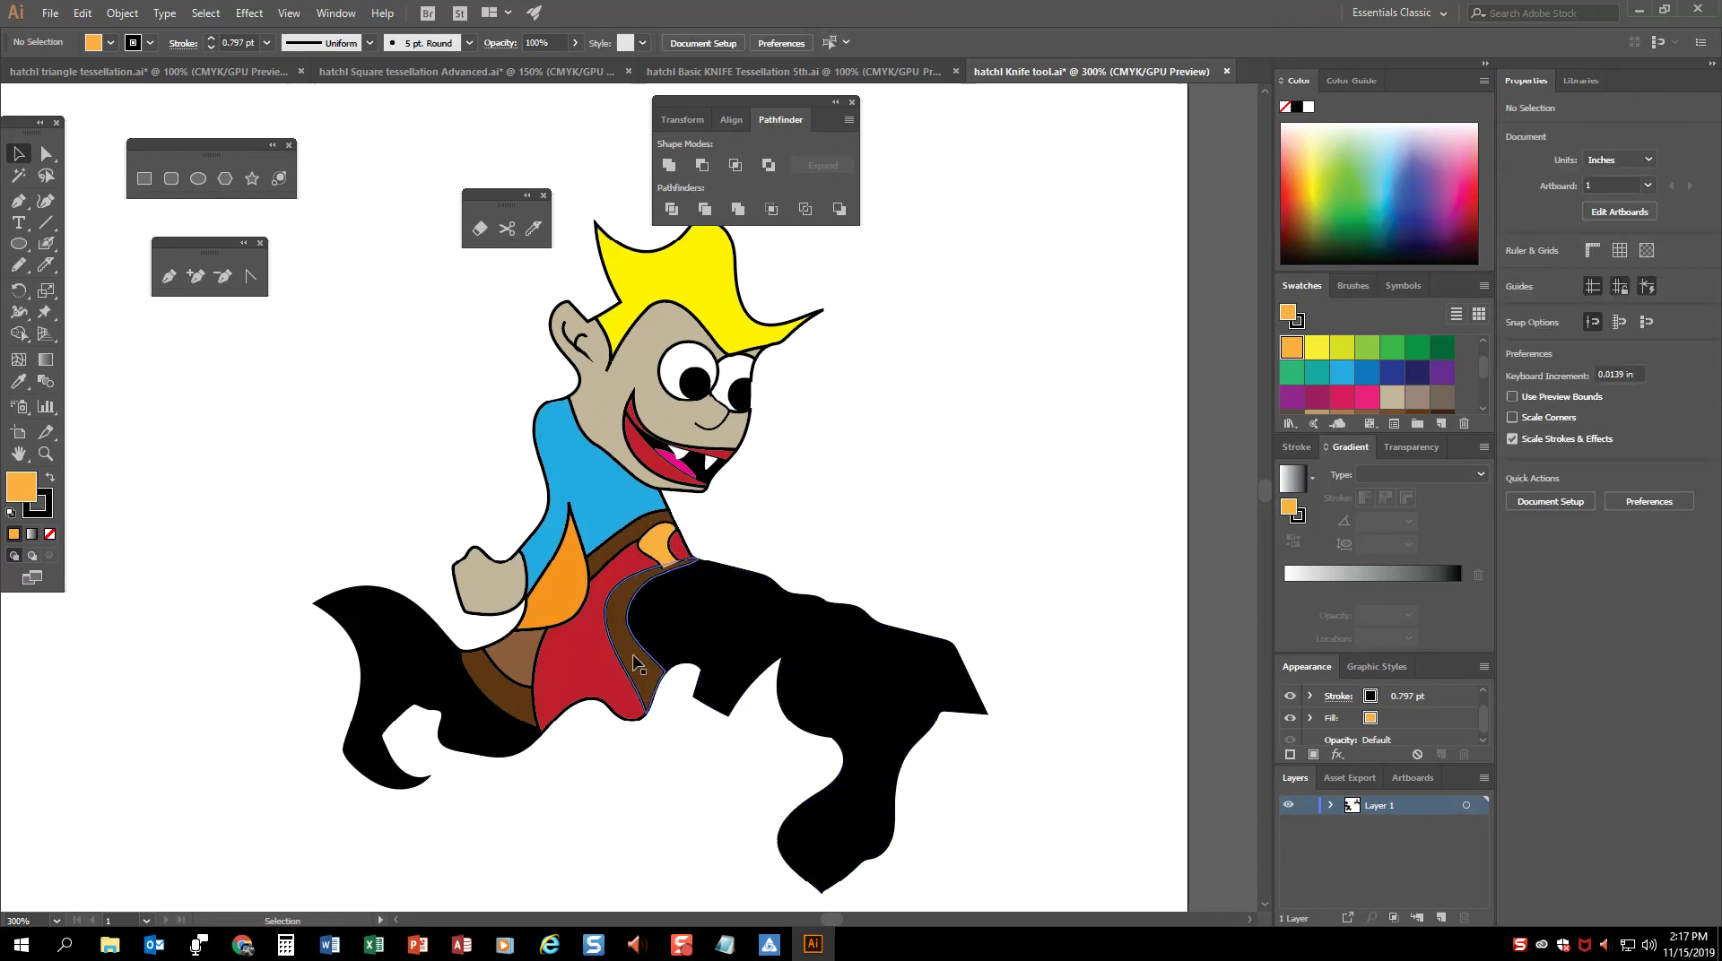
left_click(646, 639)
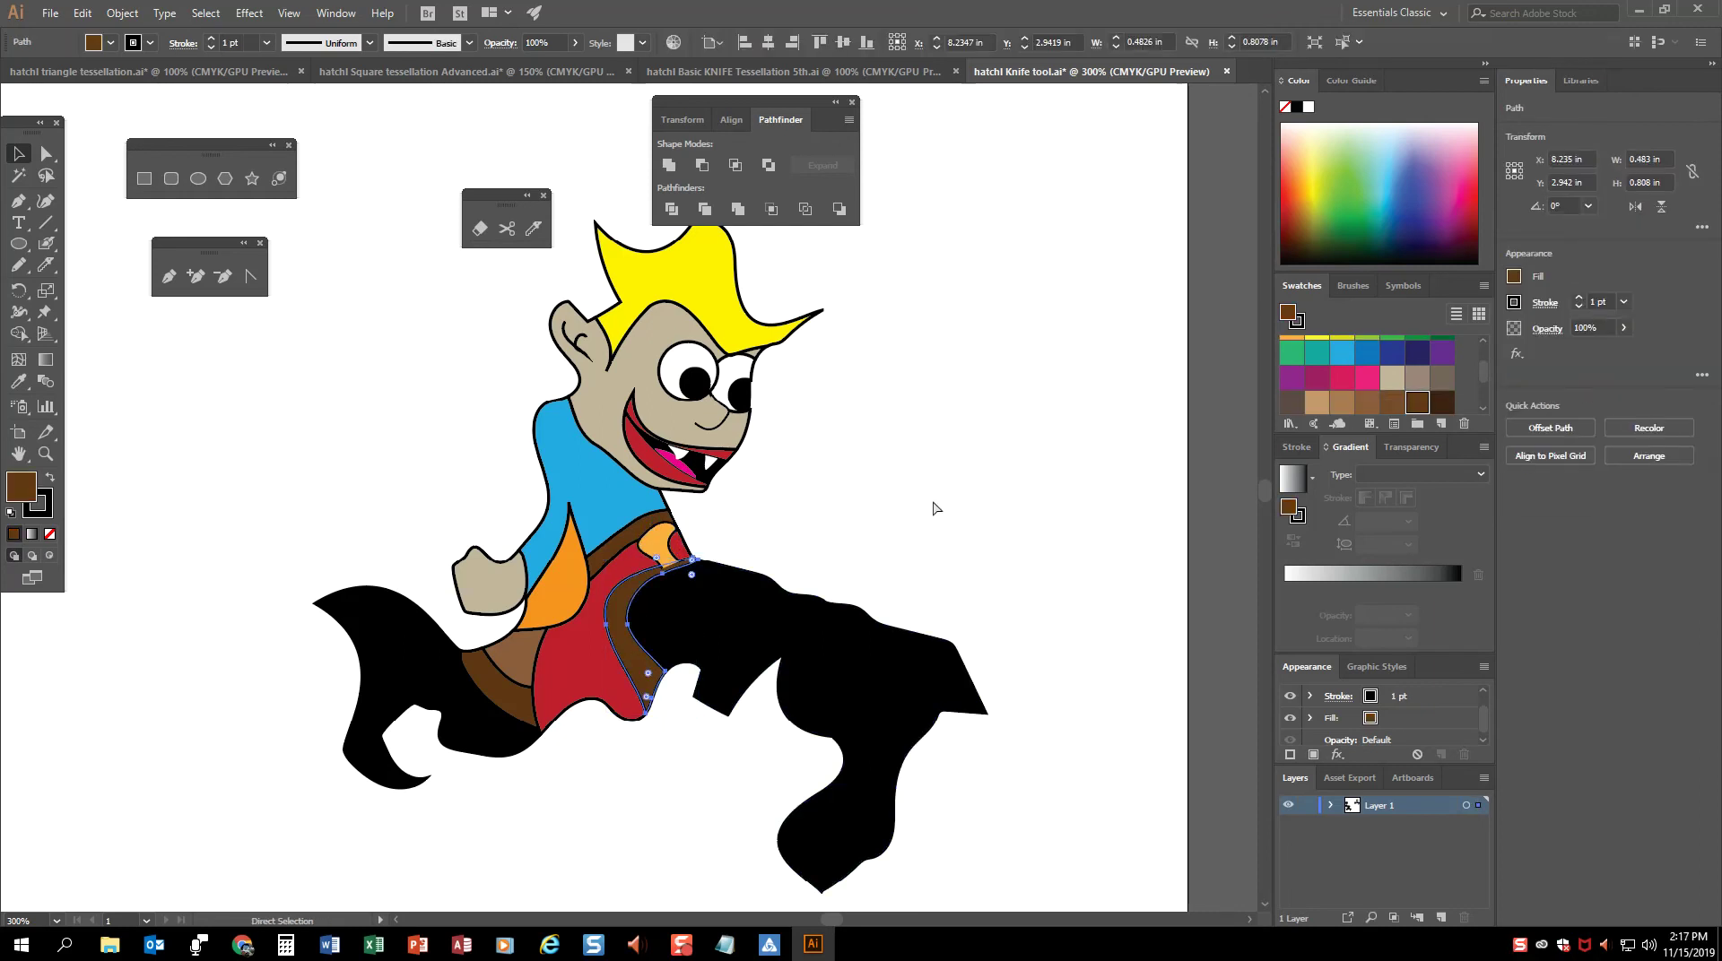
left_click(675, 536)
left_click(680, 522)
left_click(668, 538)
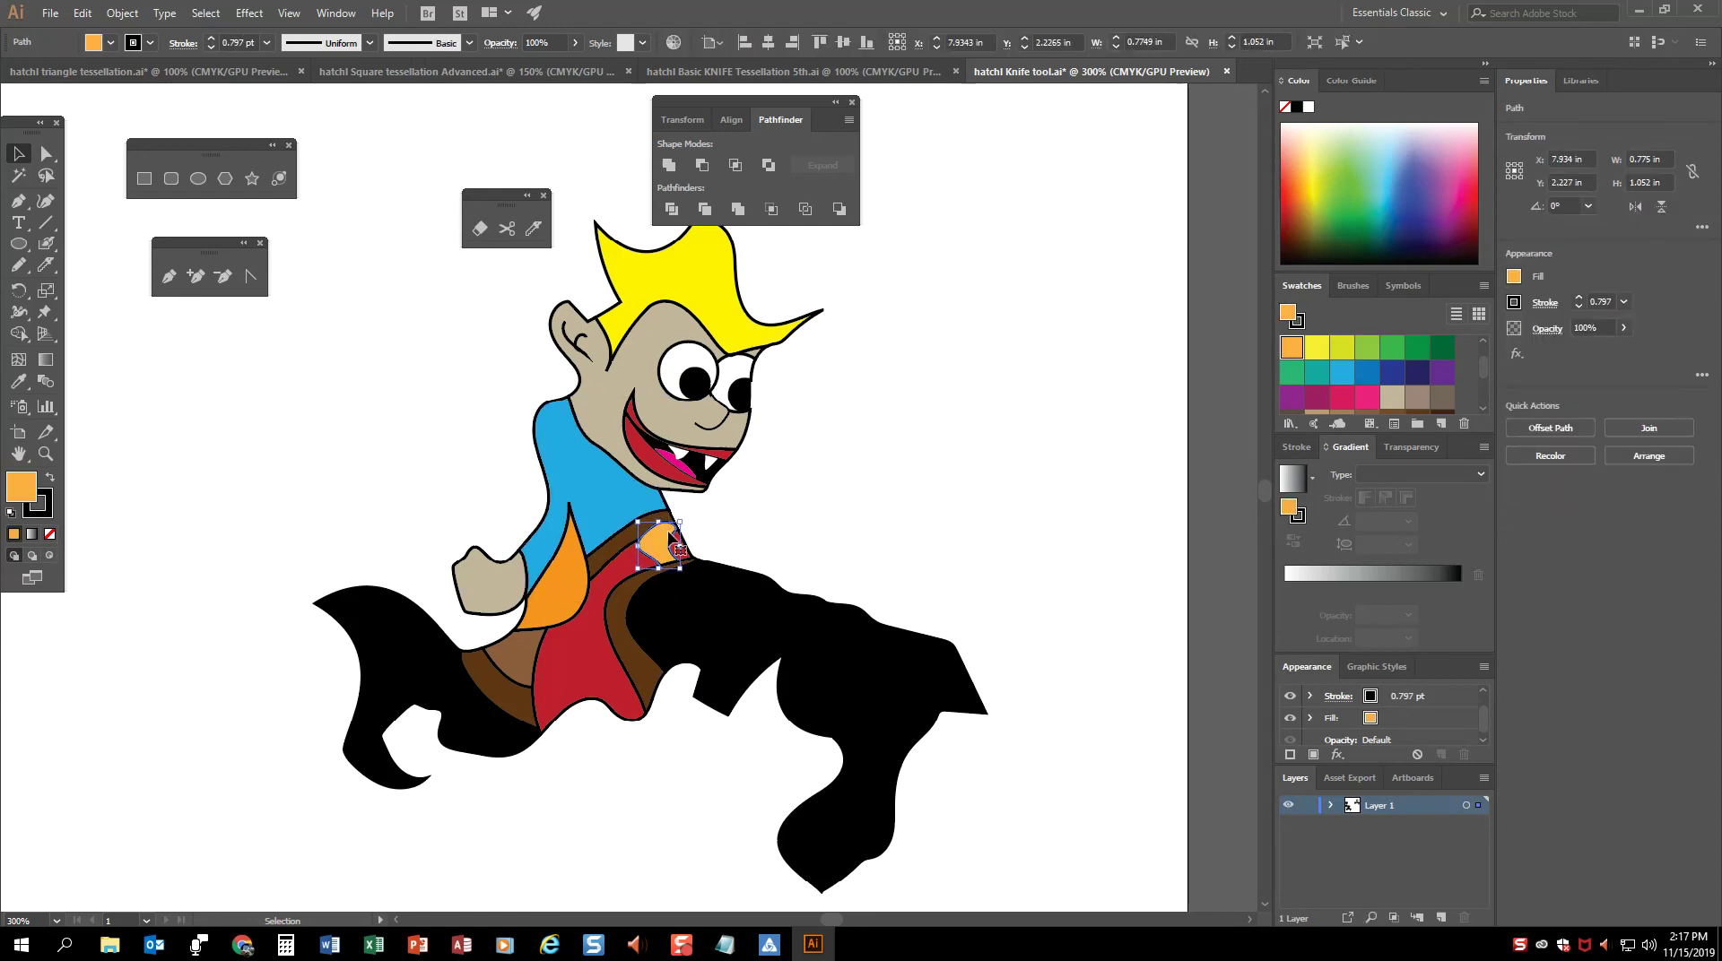
mouse_move(688, 513)
left_mouse_down()
mouse_move(708, 536)
mouse_move(652, 536)
left_mouse_up()
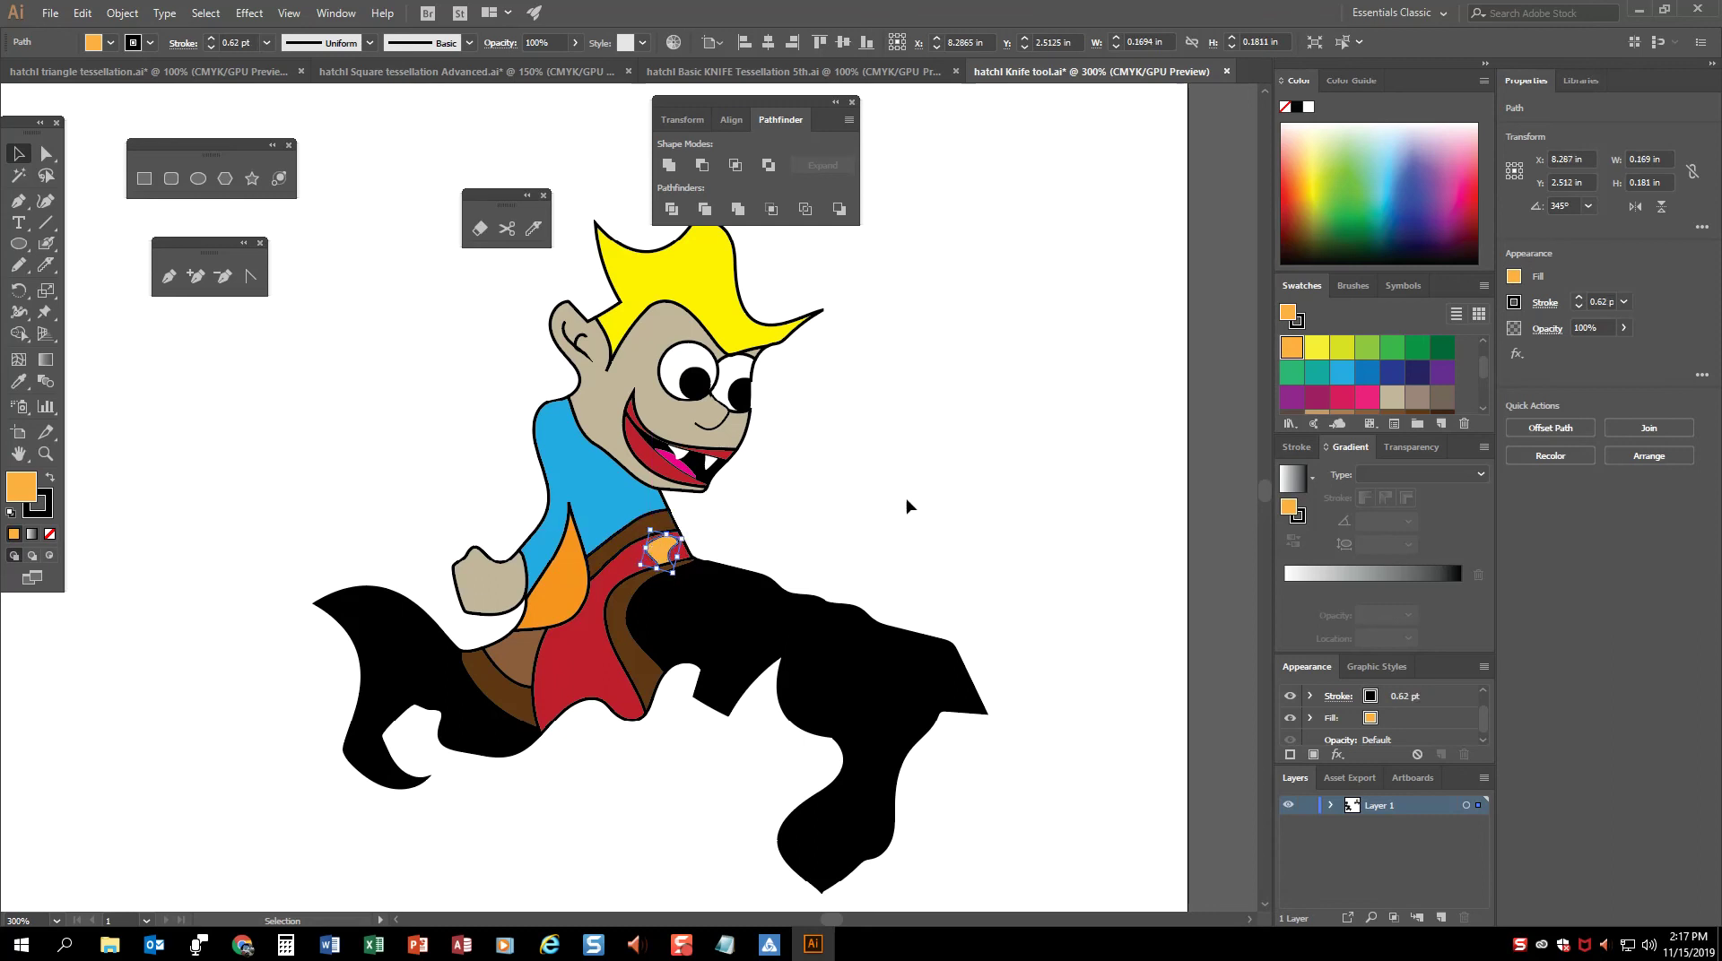
Step: Try several brown fills on the belt piece, then settle on a white-to-black linear gradient
left_click(1444, 400)
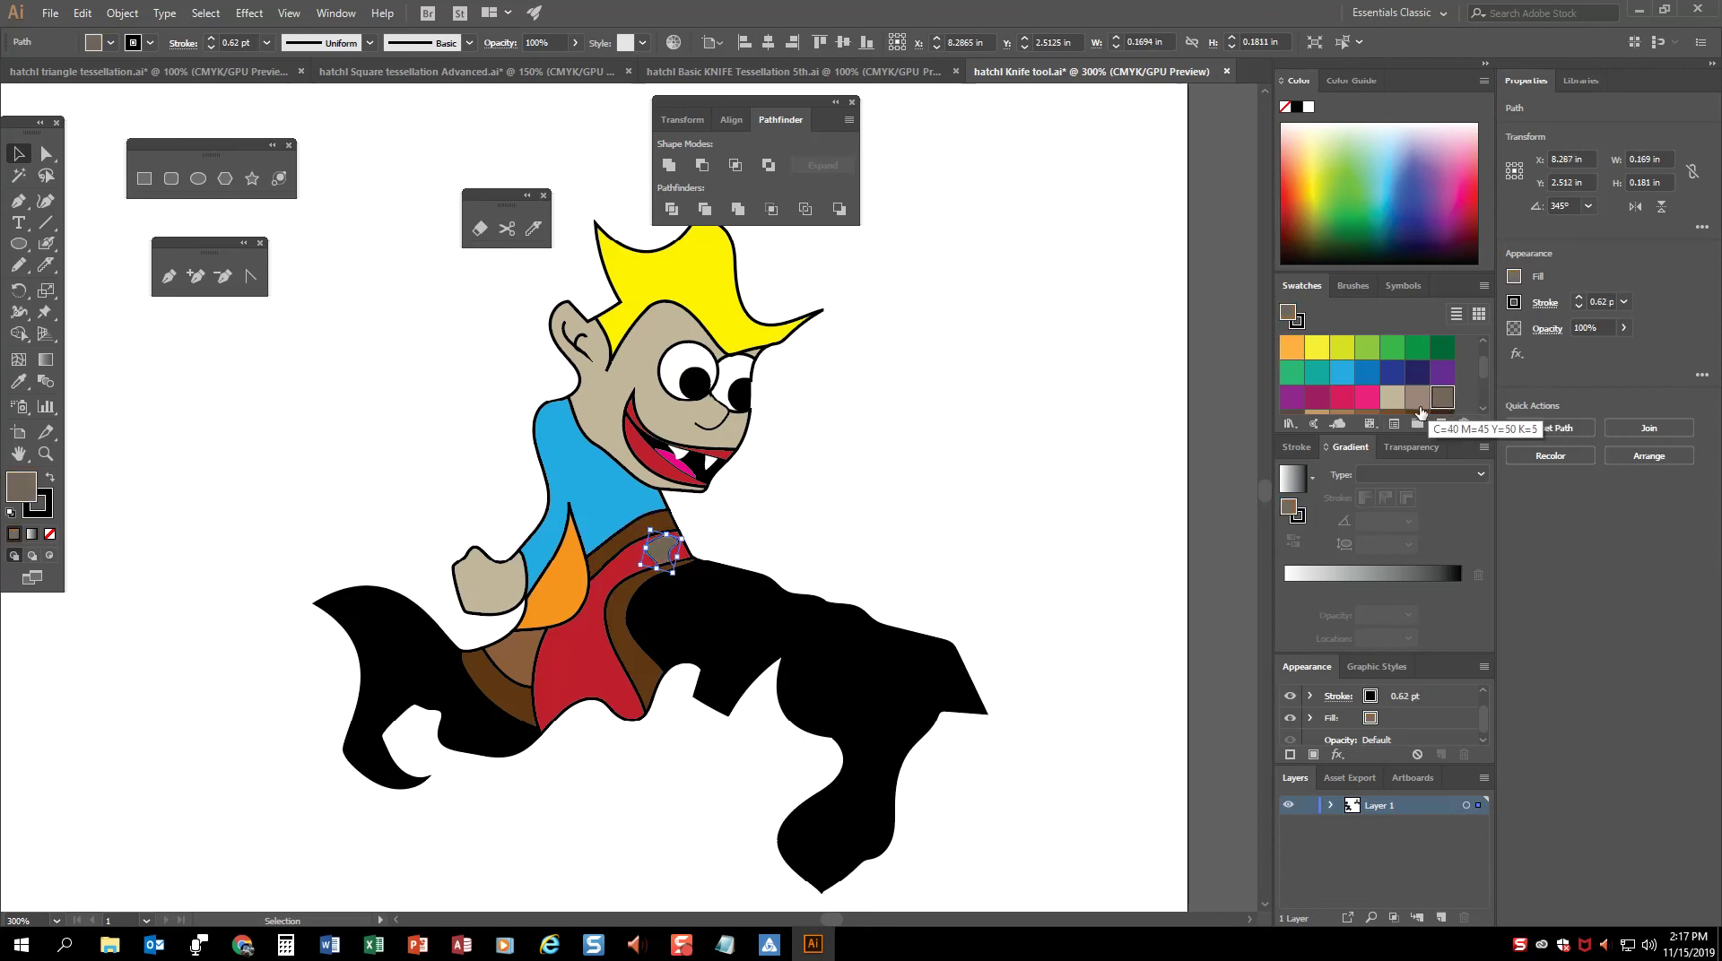
left_click_drag(1484, 364, 1484, 377)
left_click(1443, 391)
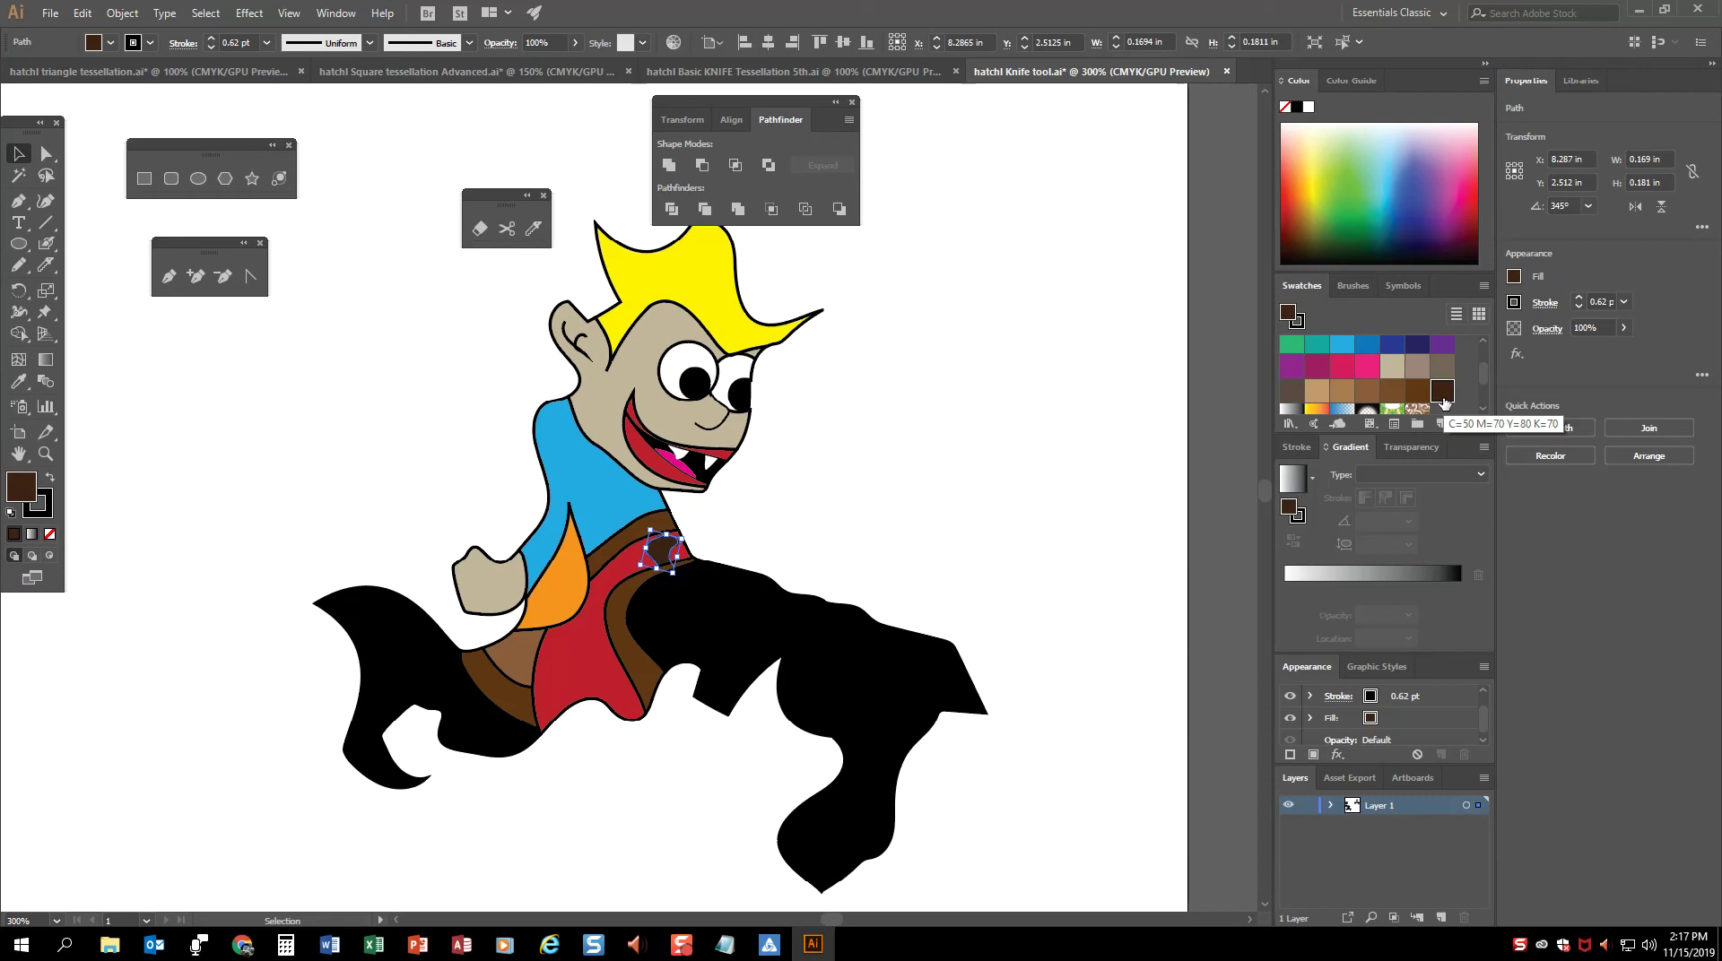
left_click(1417, 391)
left_click(1417, 368)
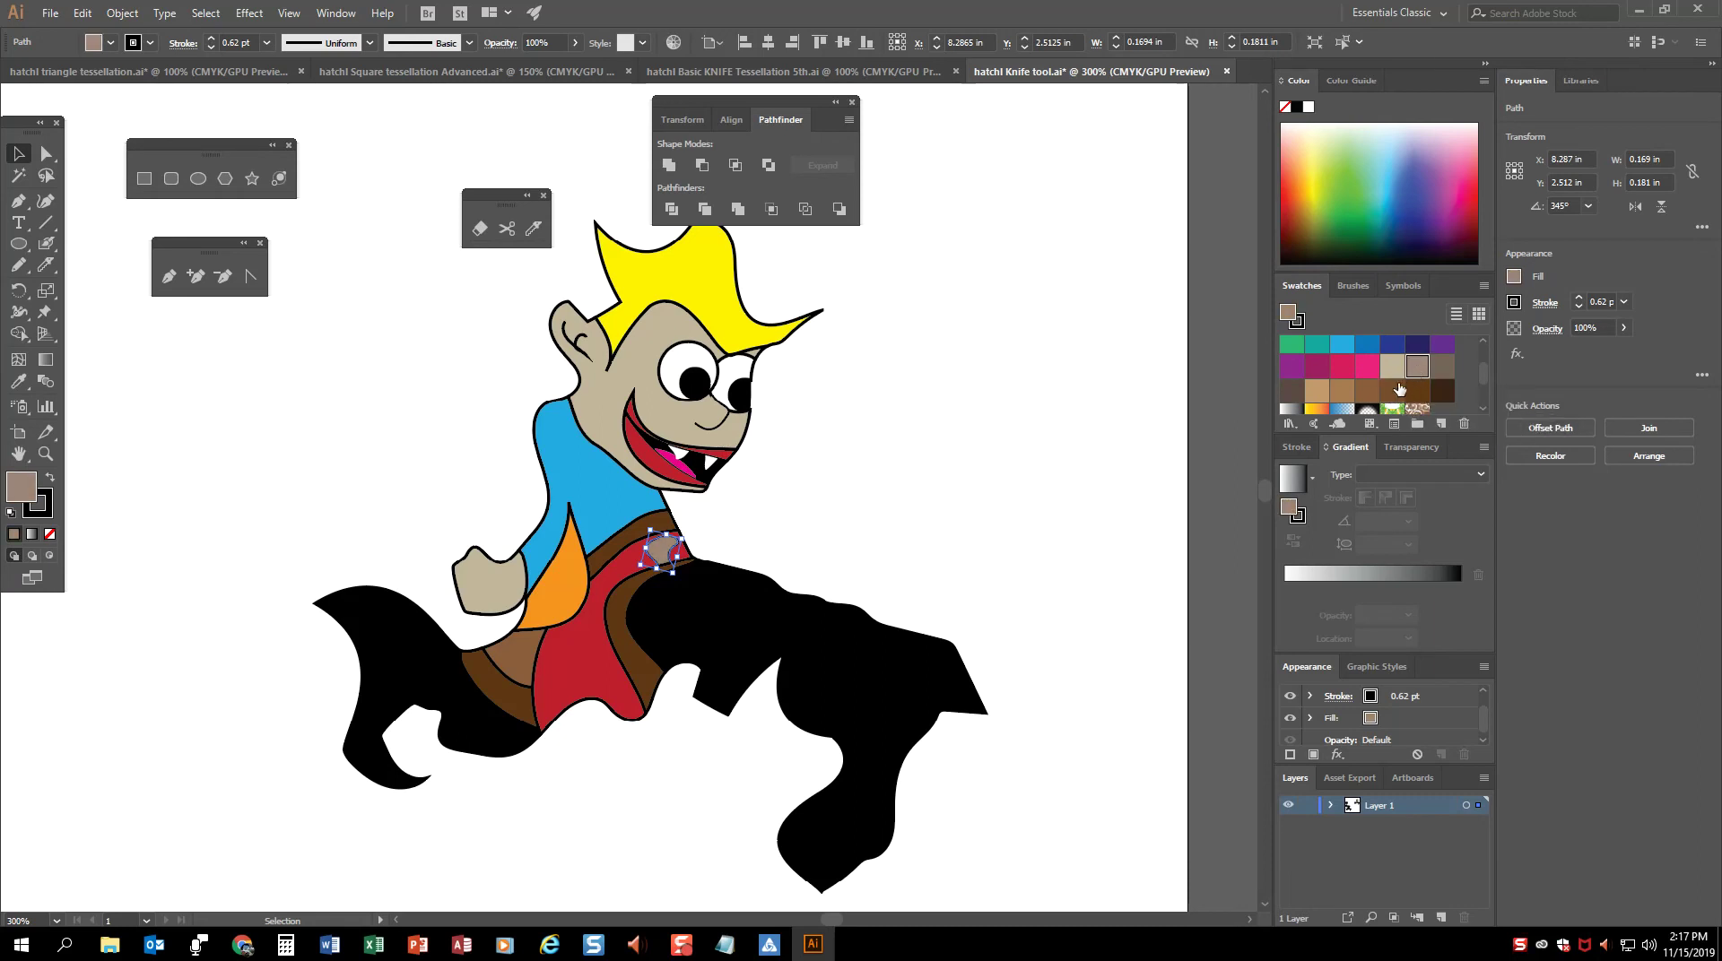
scroll(1309, 365, "down", 3)
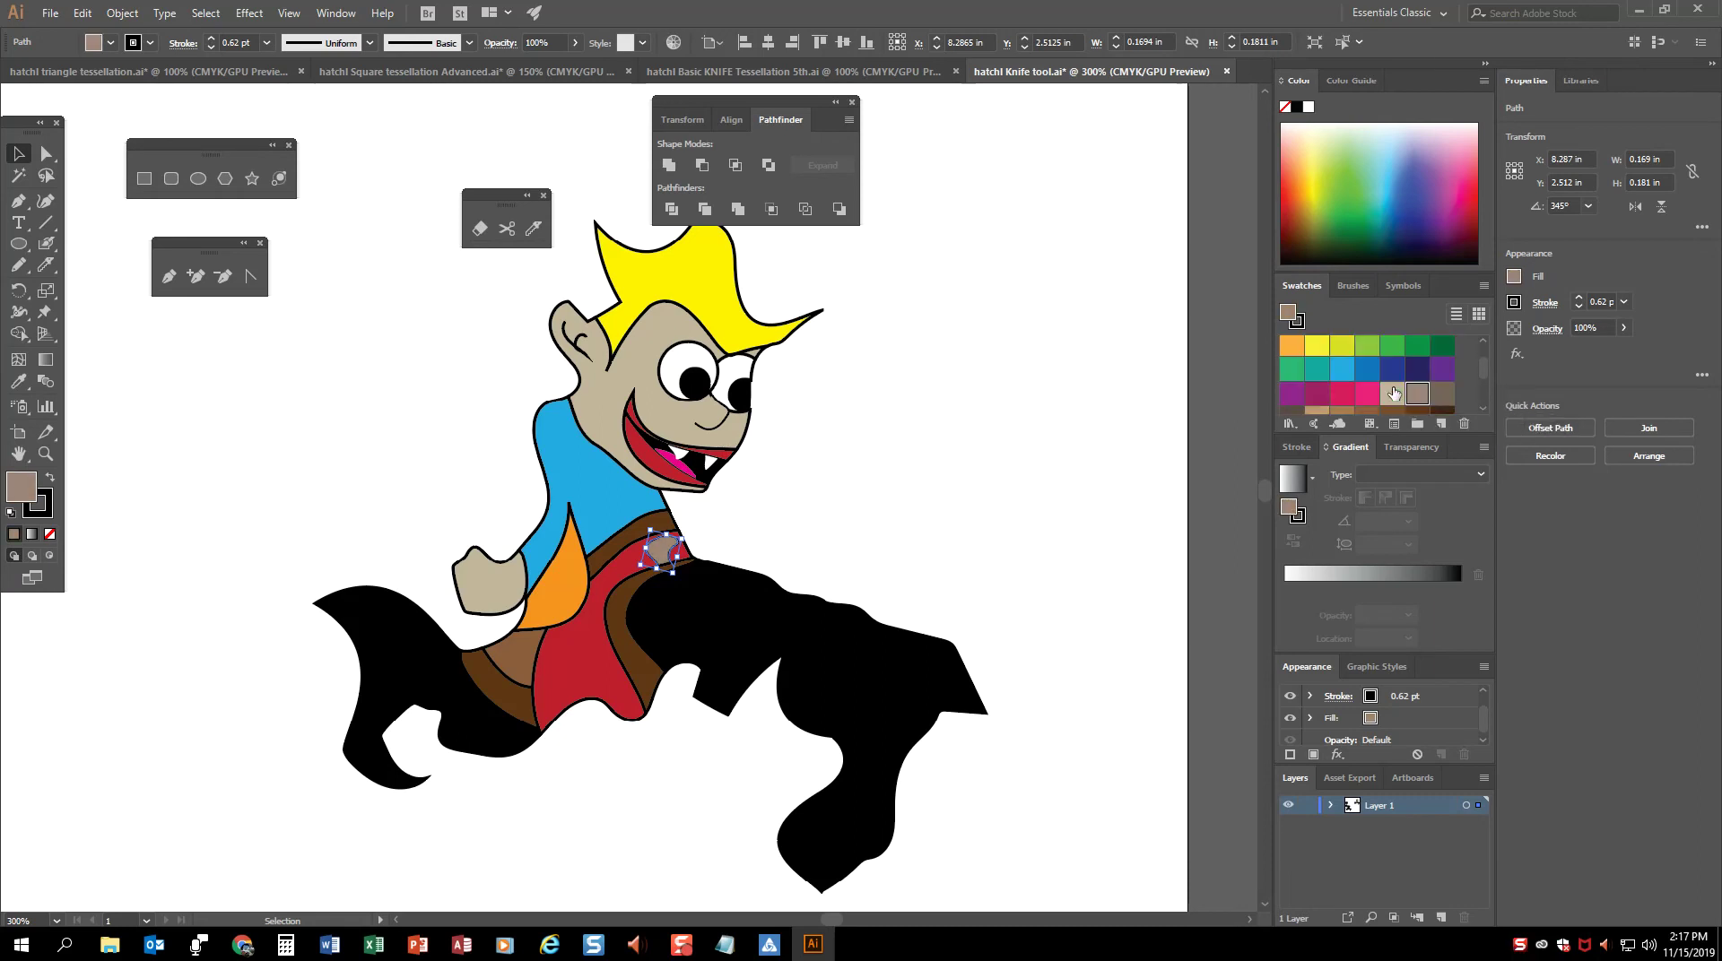
left_click(1289, 345)
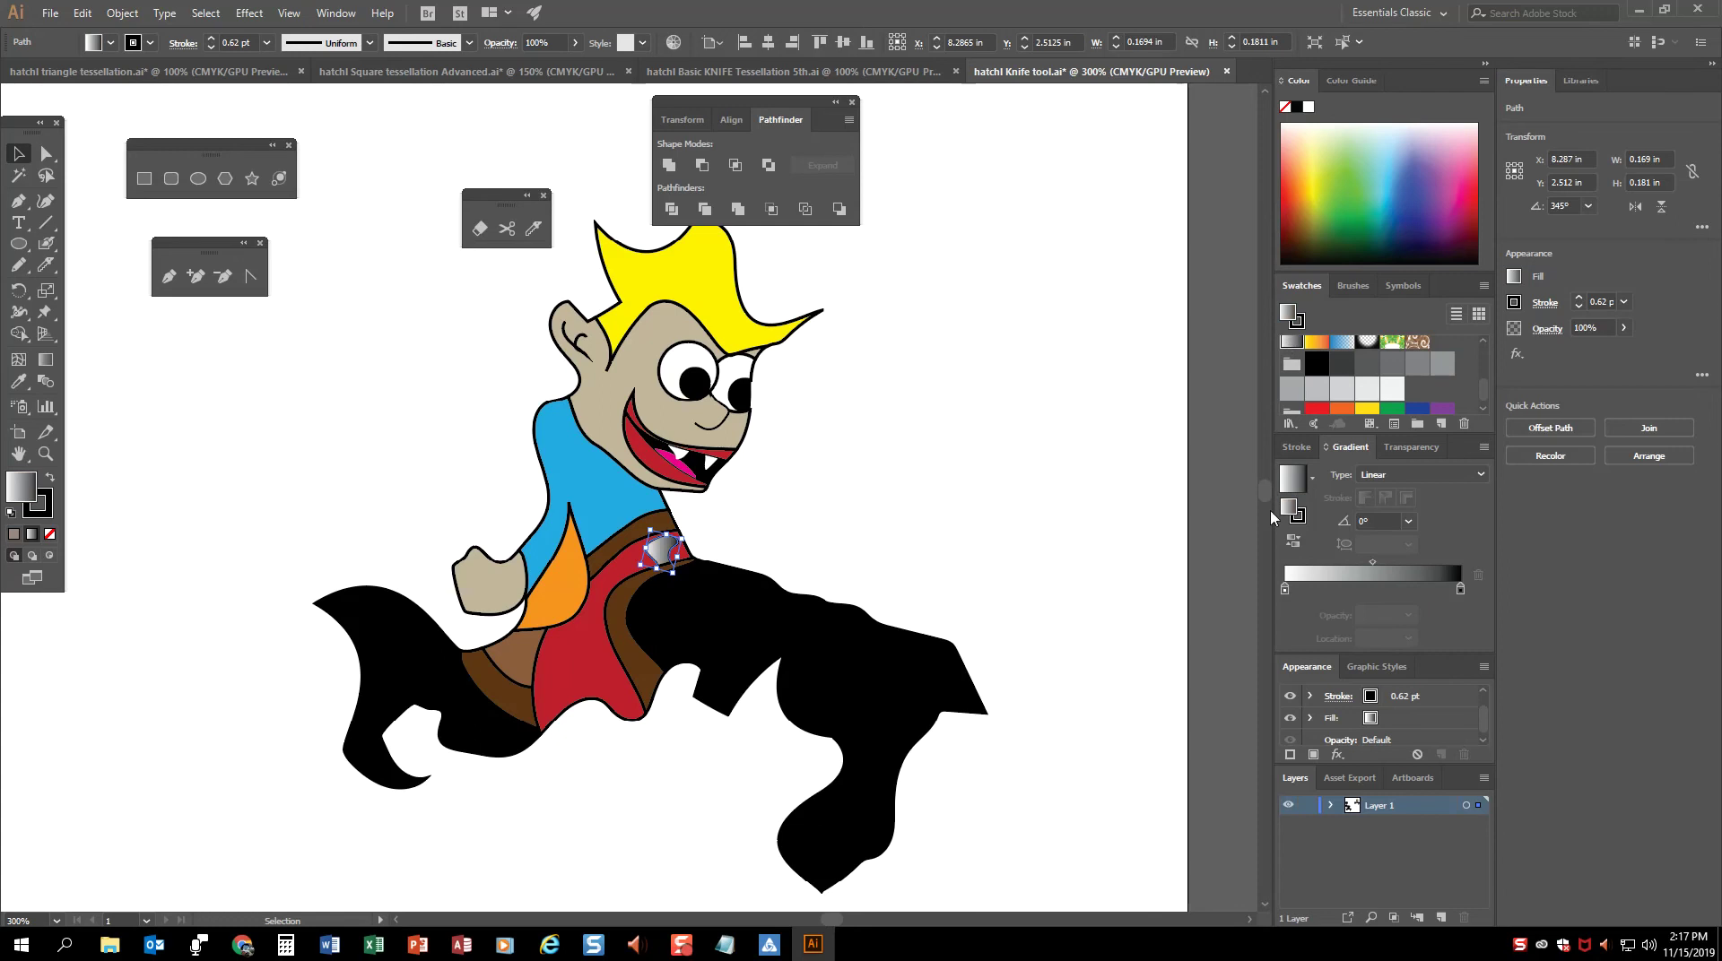
left_click(903, 460)
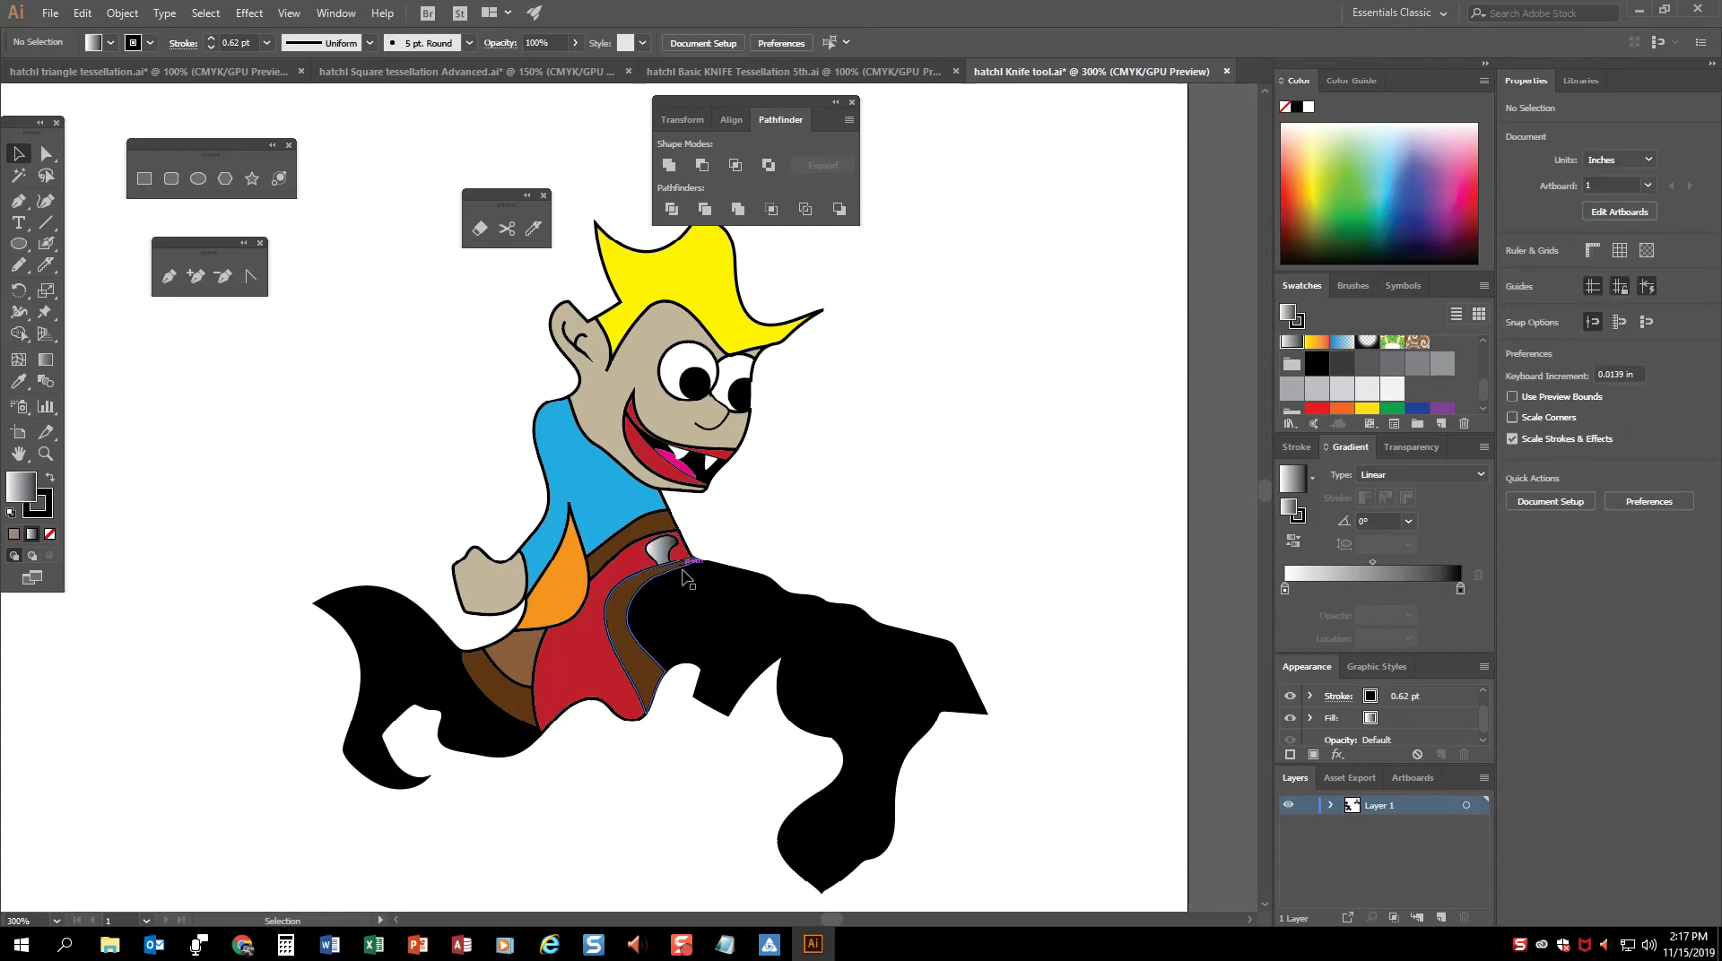
left_click(859, 637)
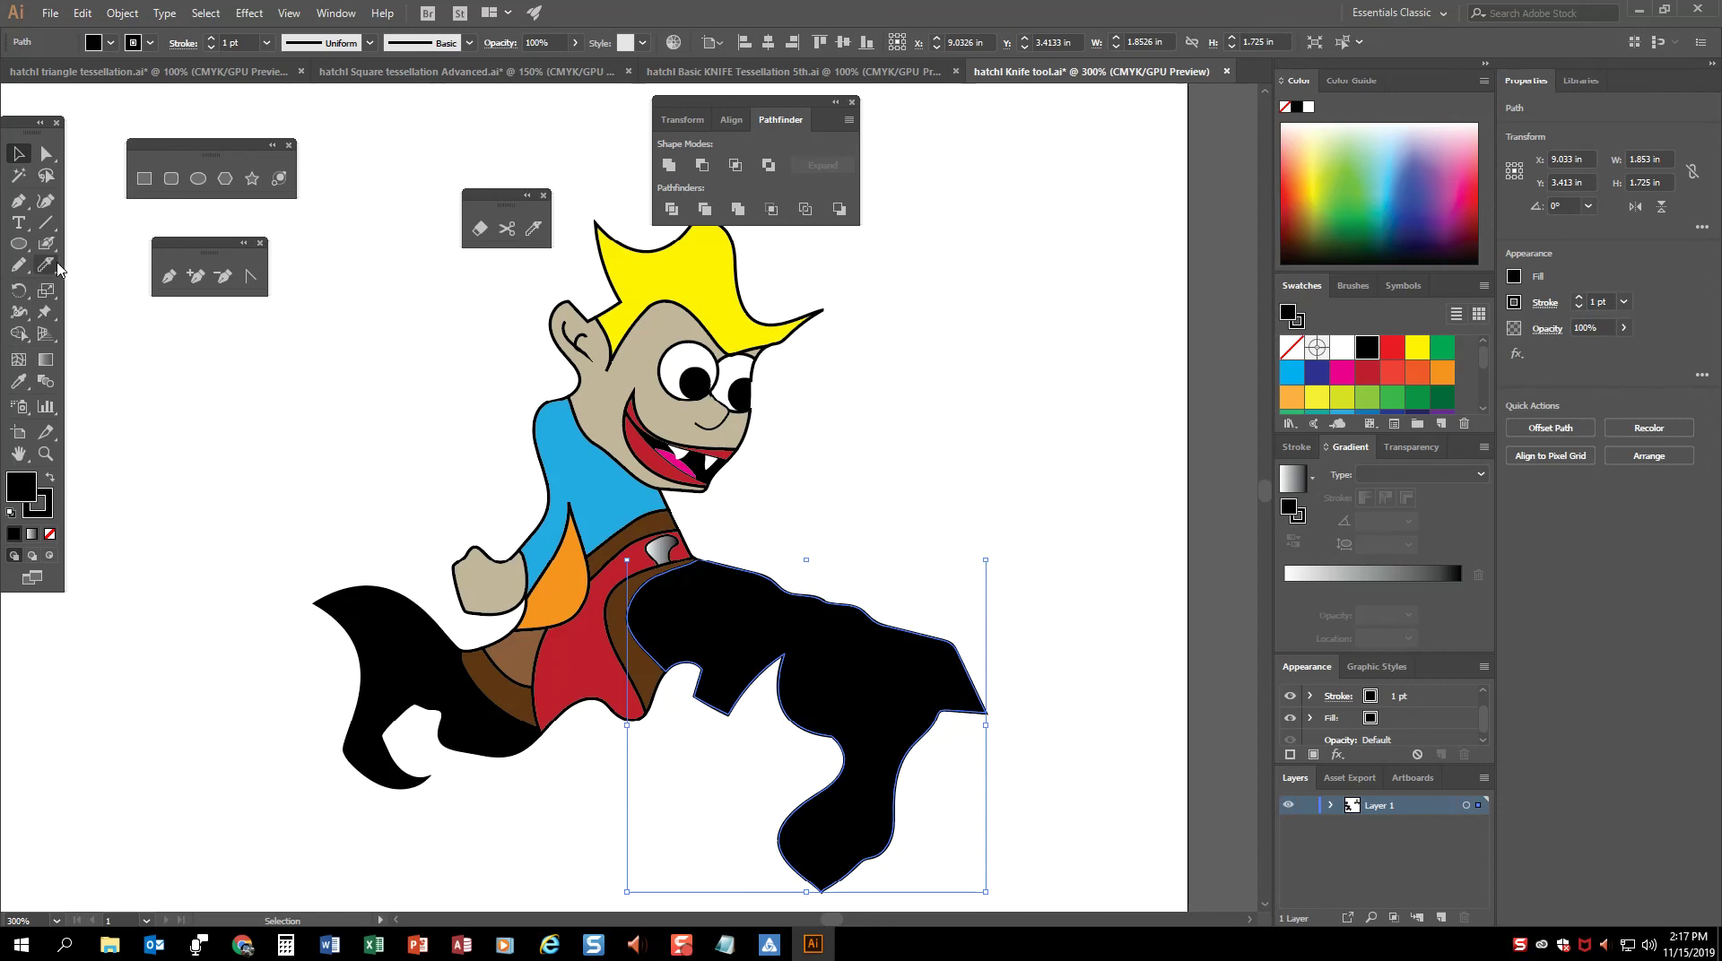
Step: Knife-cut the black leg in two and fill the upper piece dark blue
left_click(46, 266)
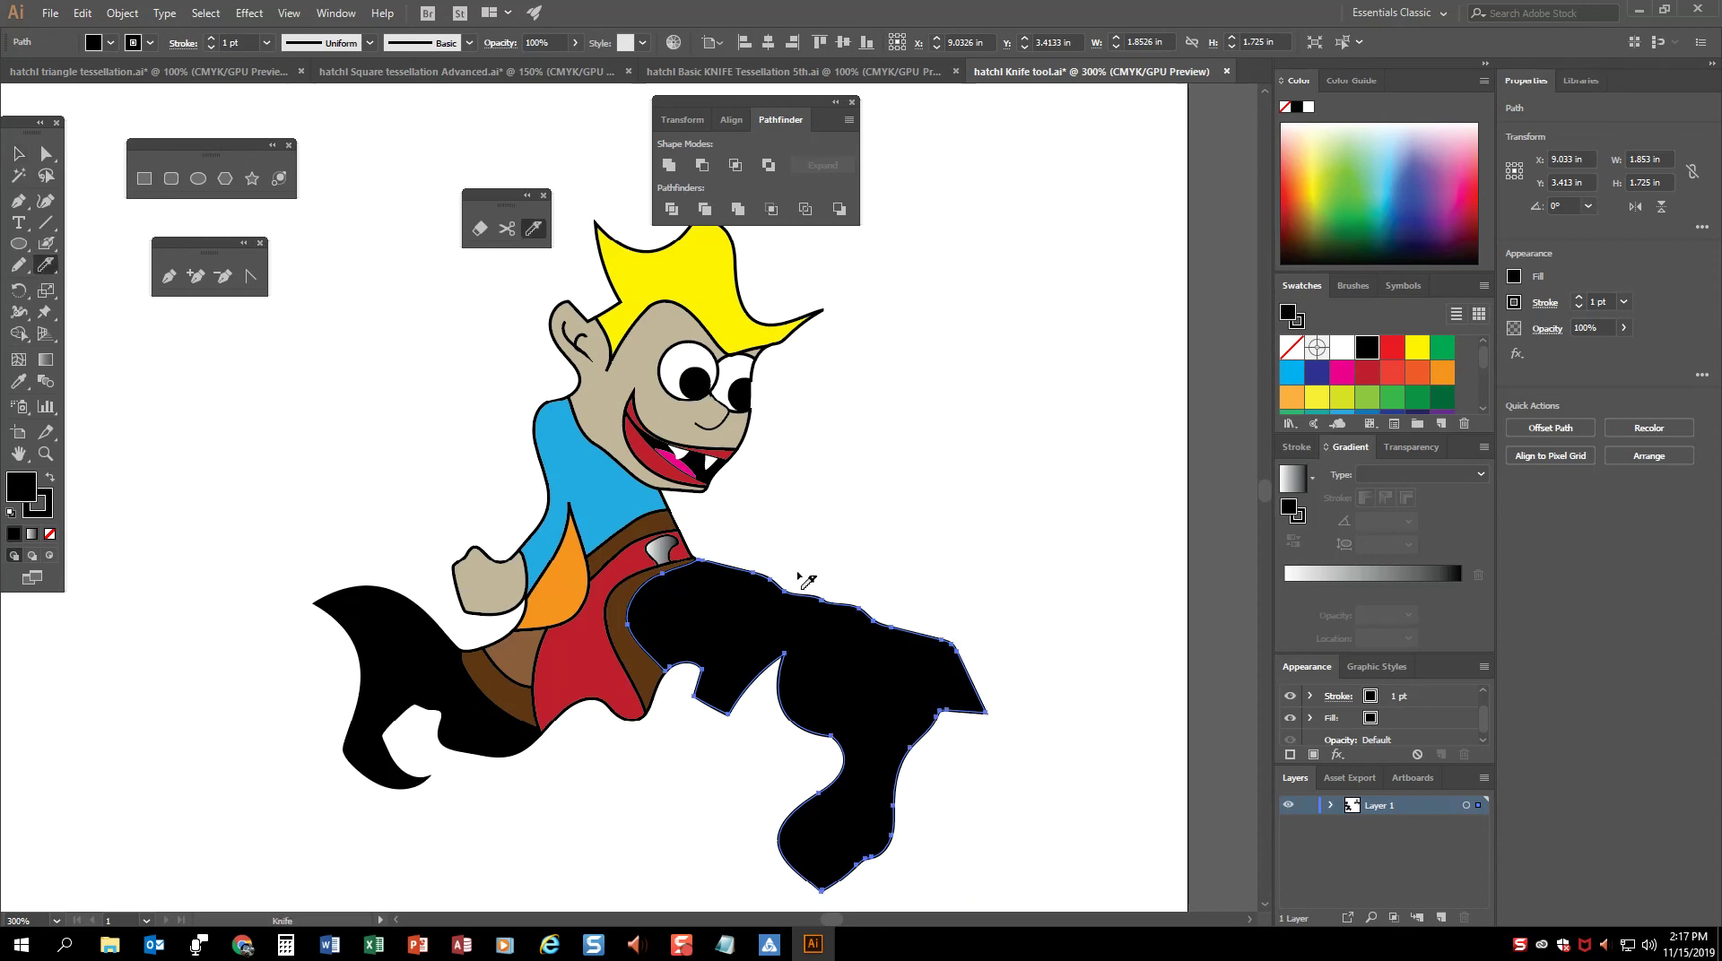
left_click_drag(754, 695, 803, 644)
left_click_drag(951, 630, 1004, 616)
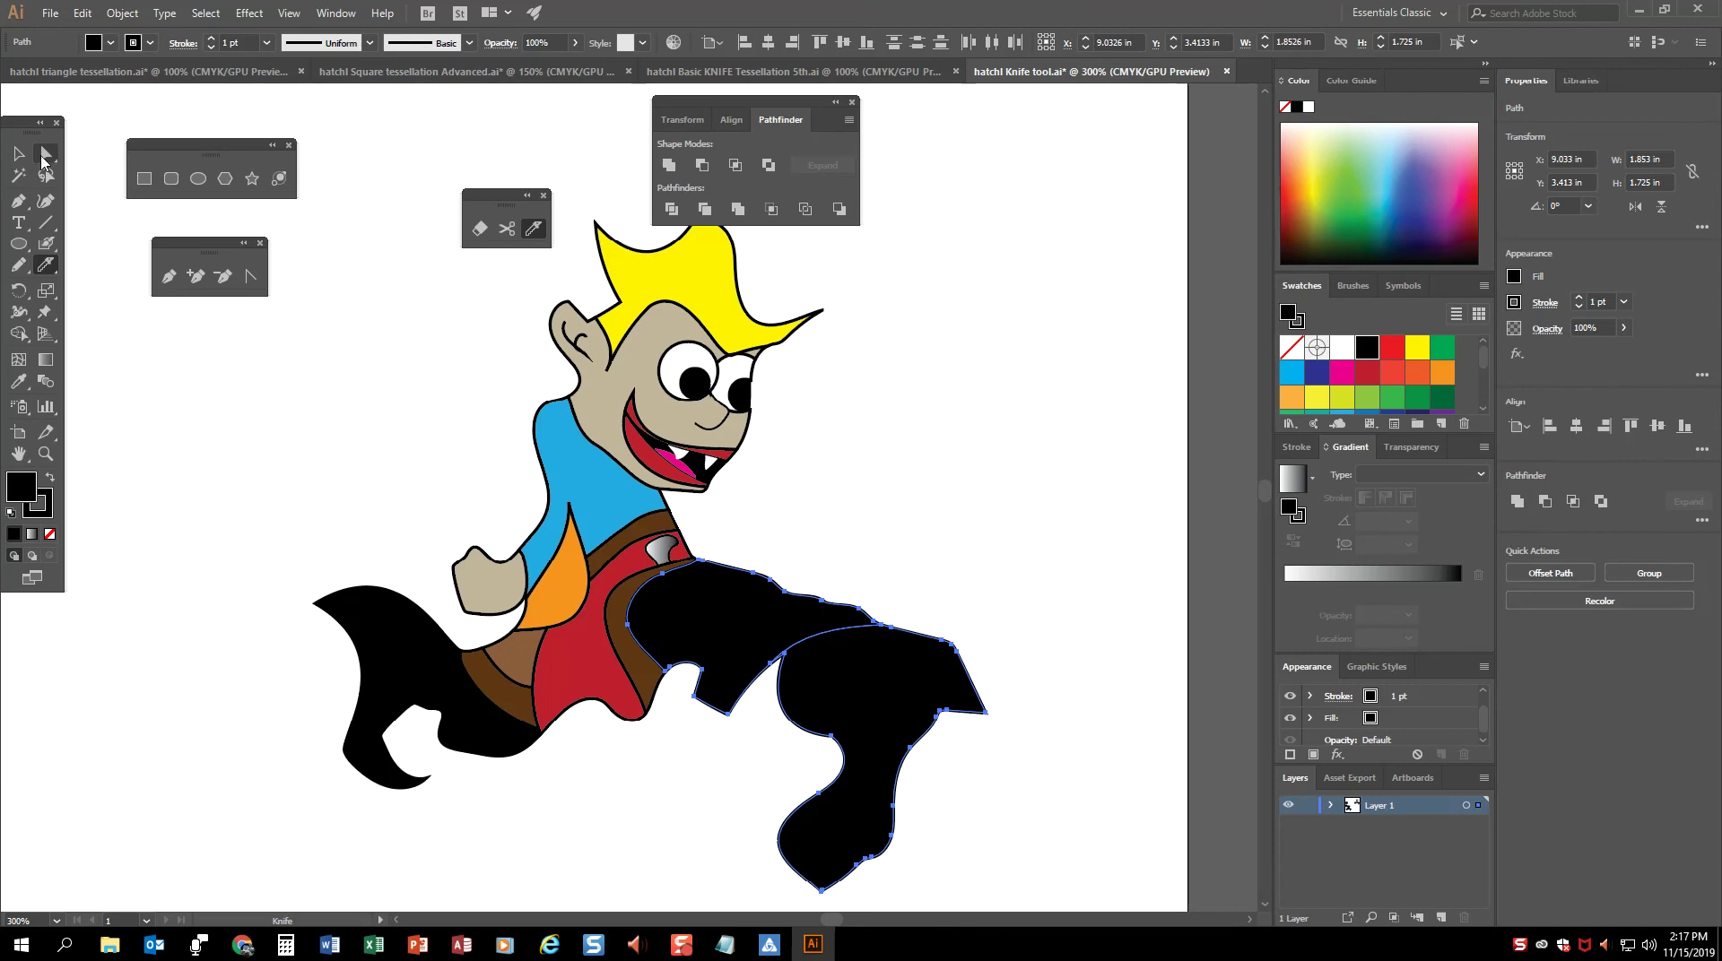
left_click(42, 160)
left_click(964, 489)
left_click(825, 624)
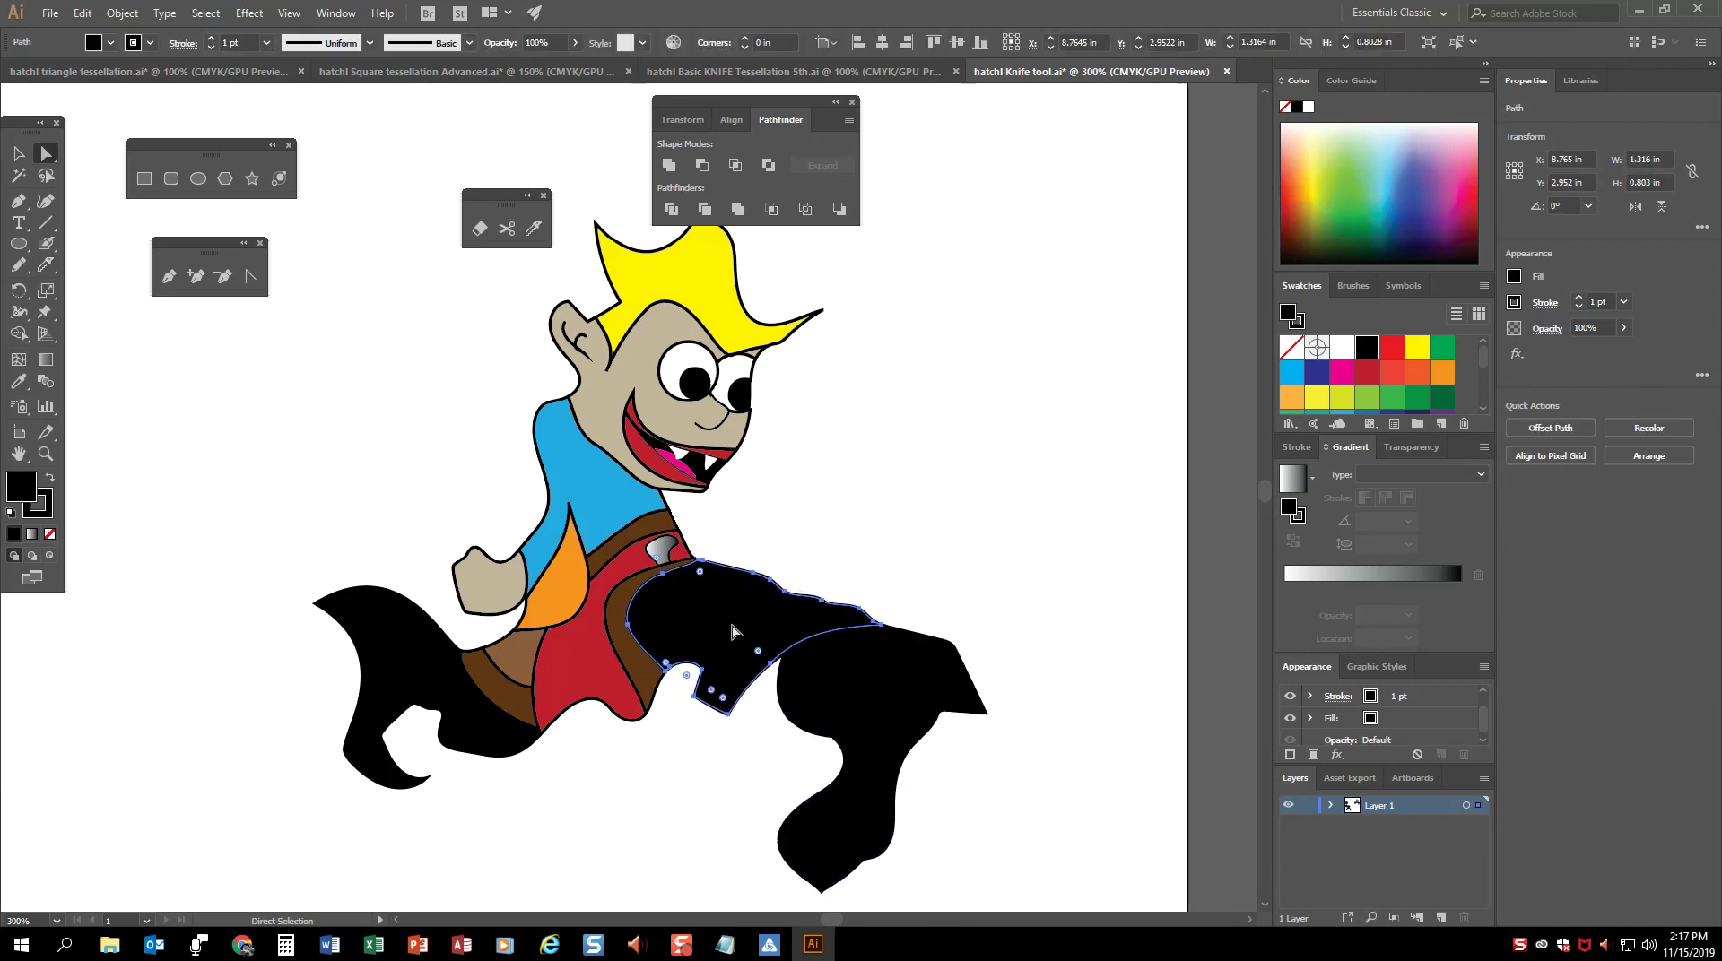
left_click(1316, 377)
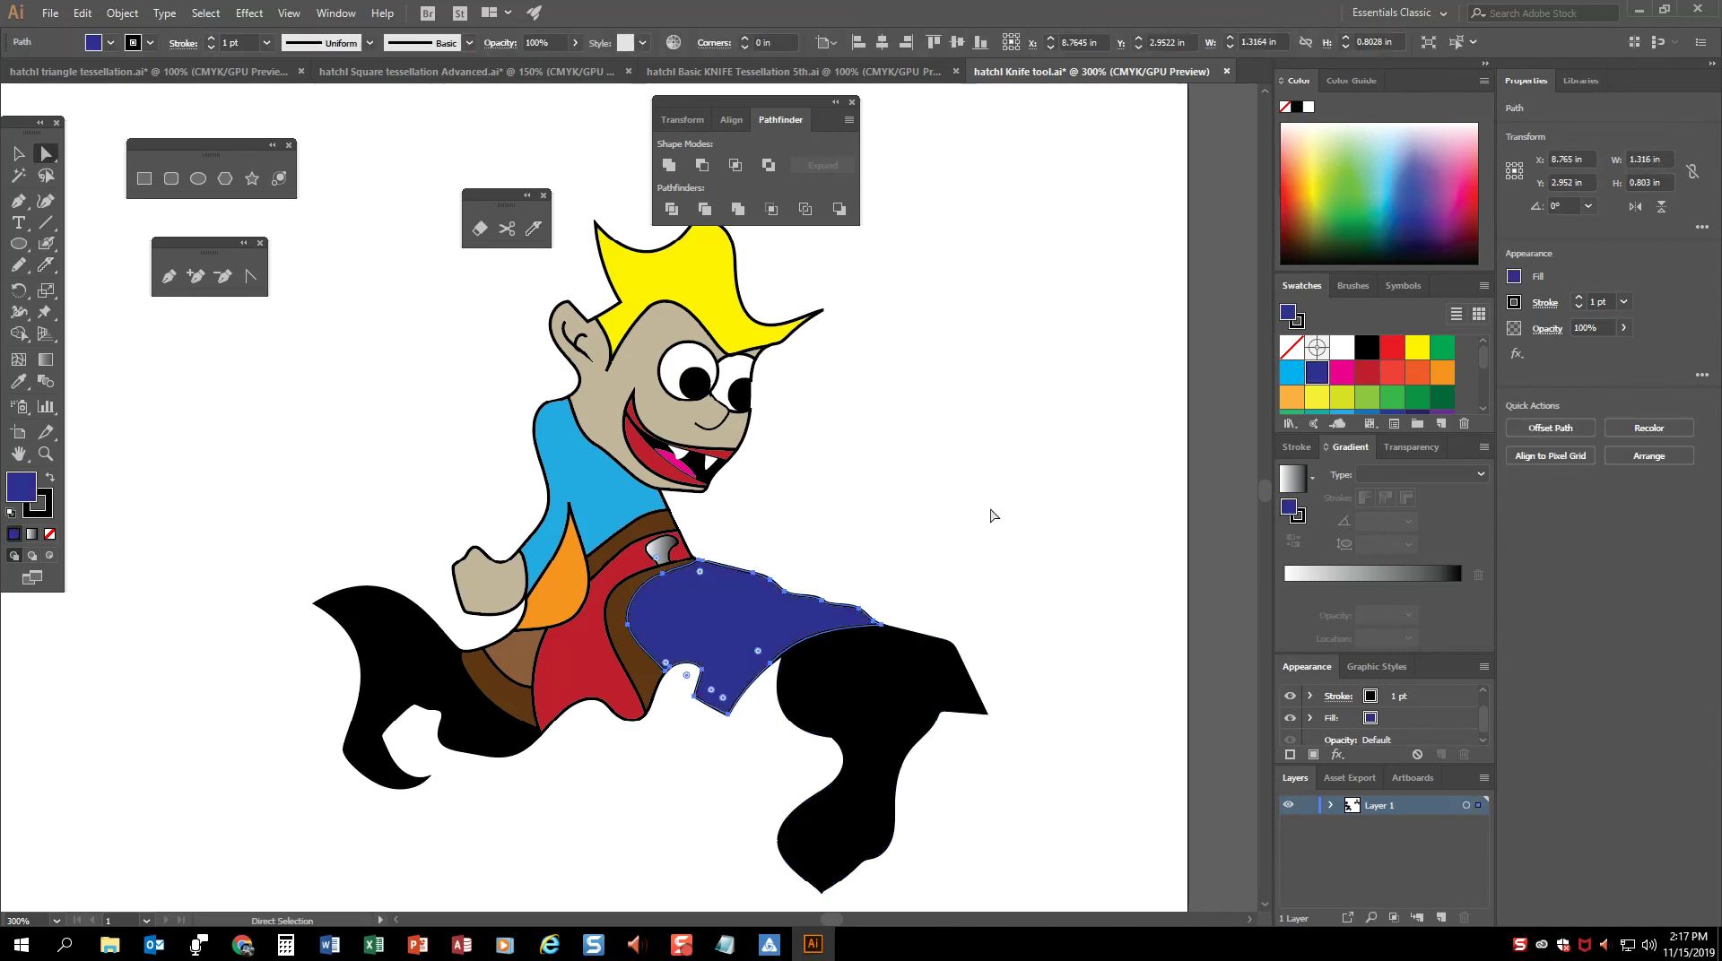
left_click(1009, 512)
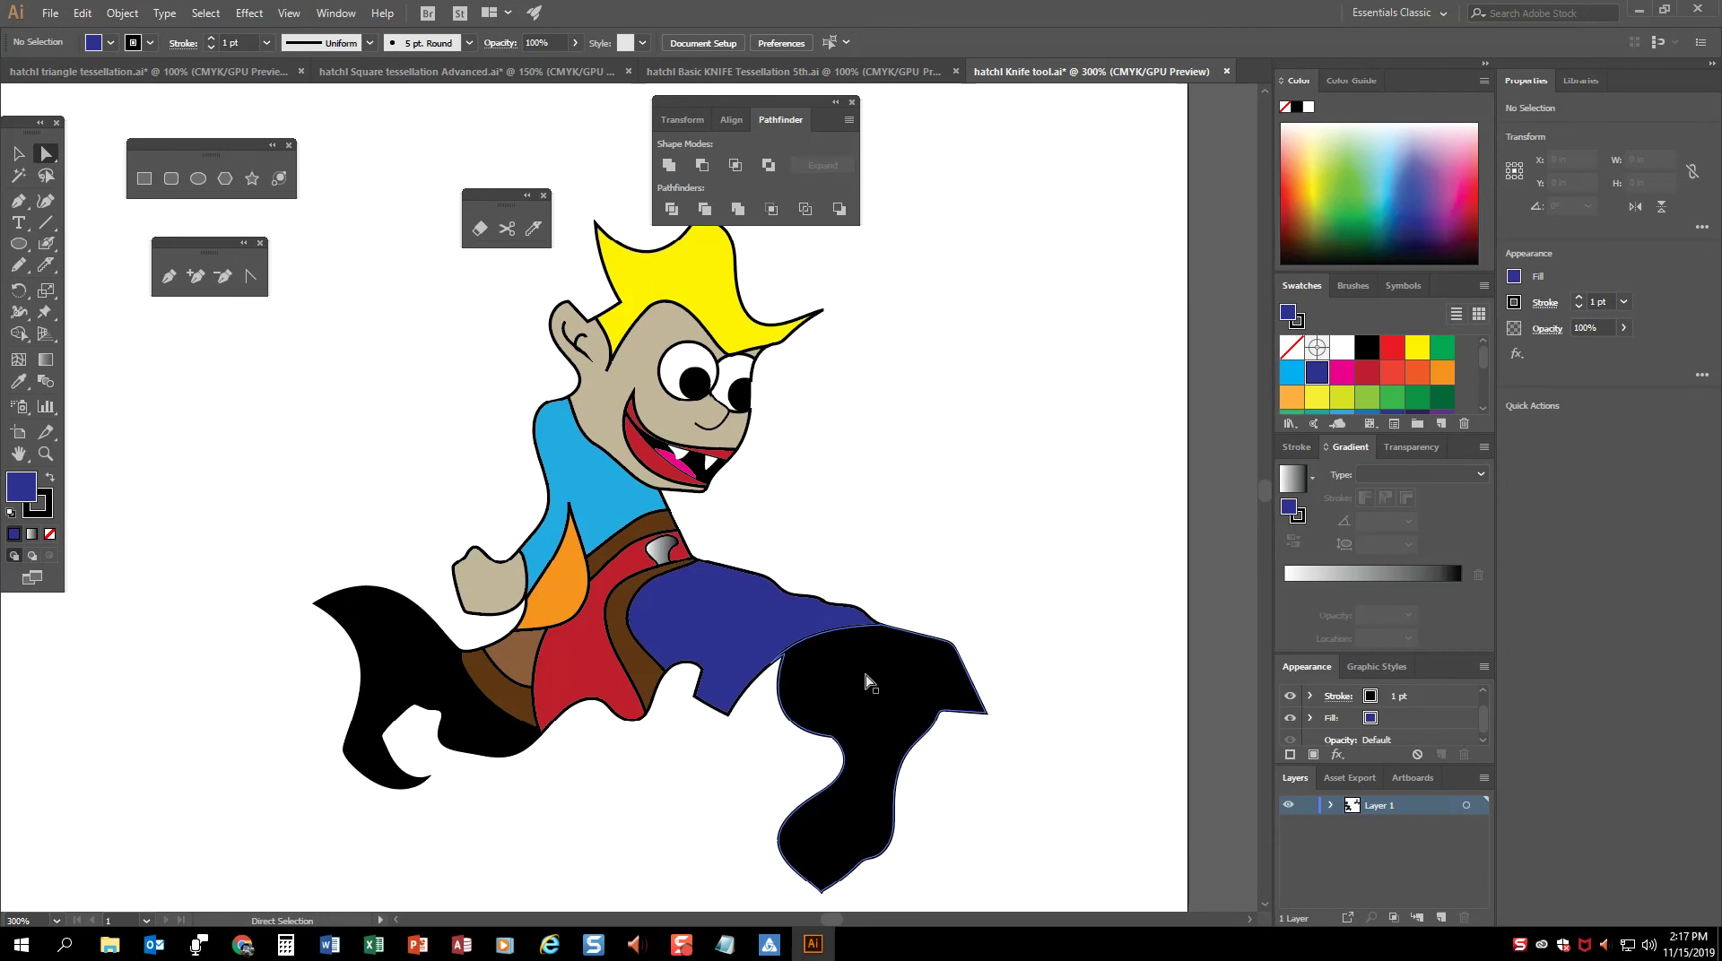
left_click(861, 672)
left_click(730, 616)
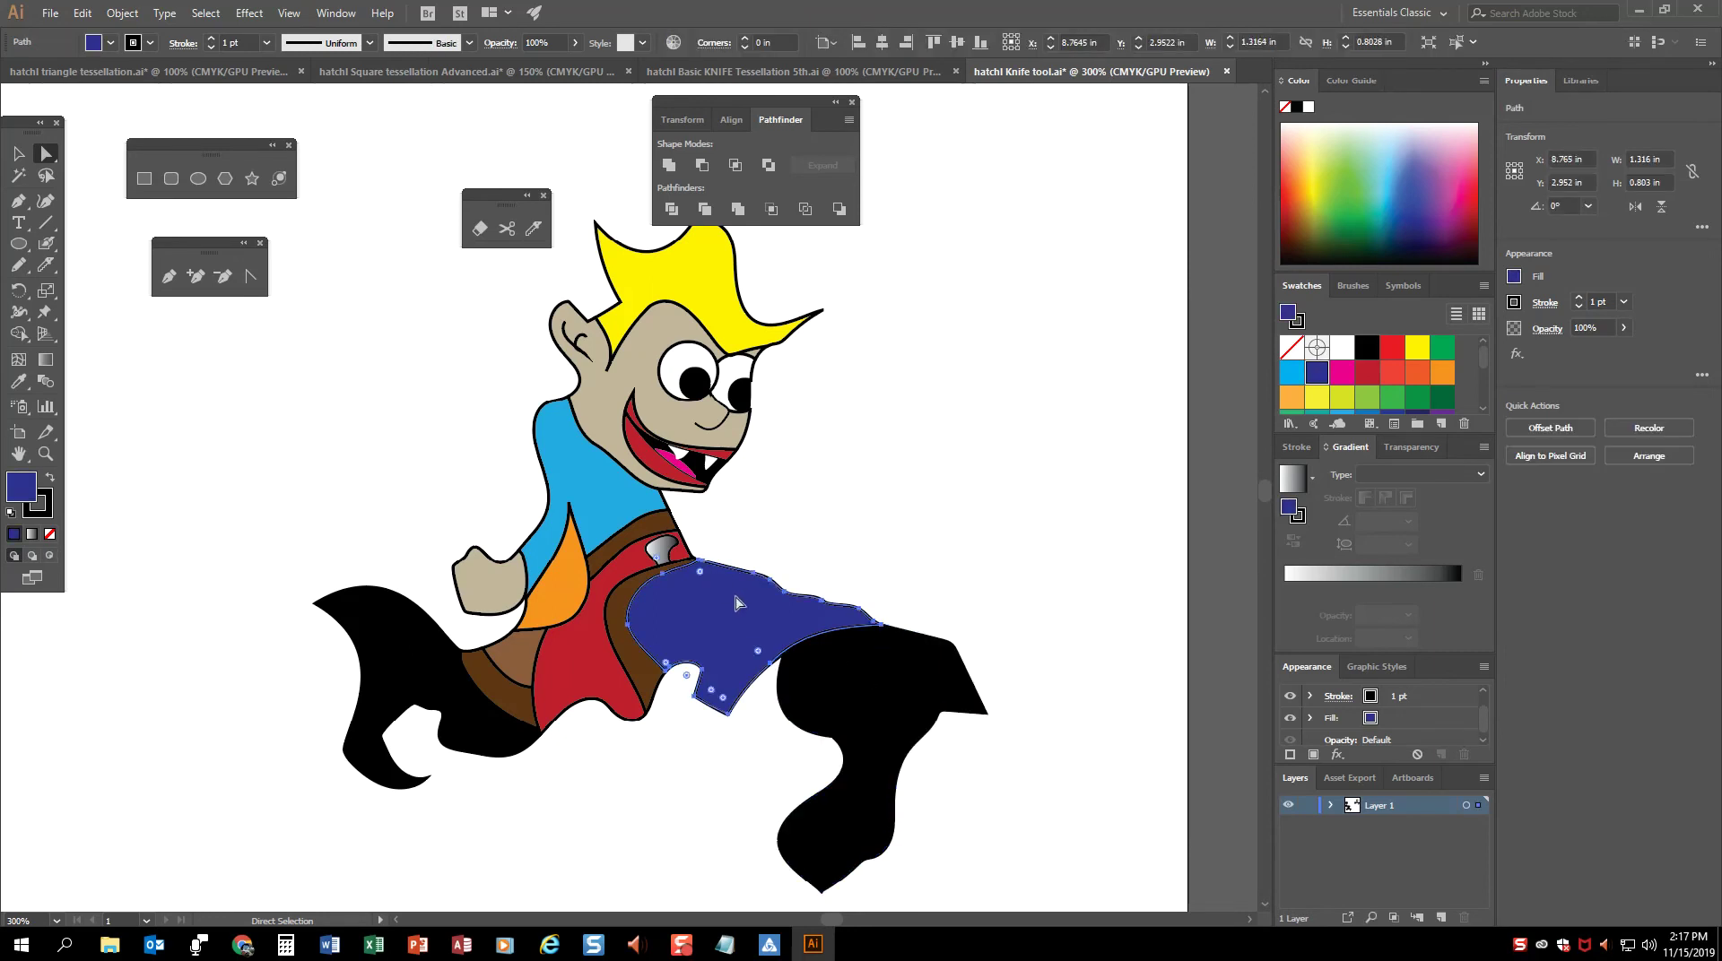
Step: Knife-cut fold lines through the dark-blue pants piece
left_click(45, 265)
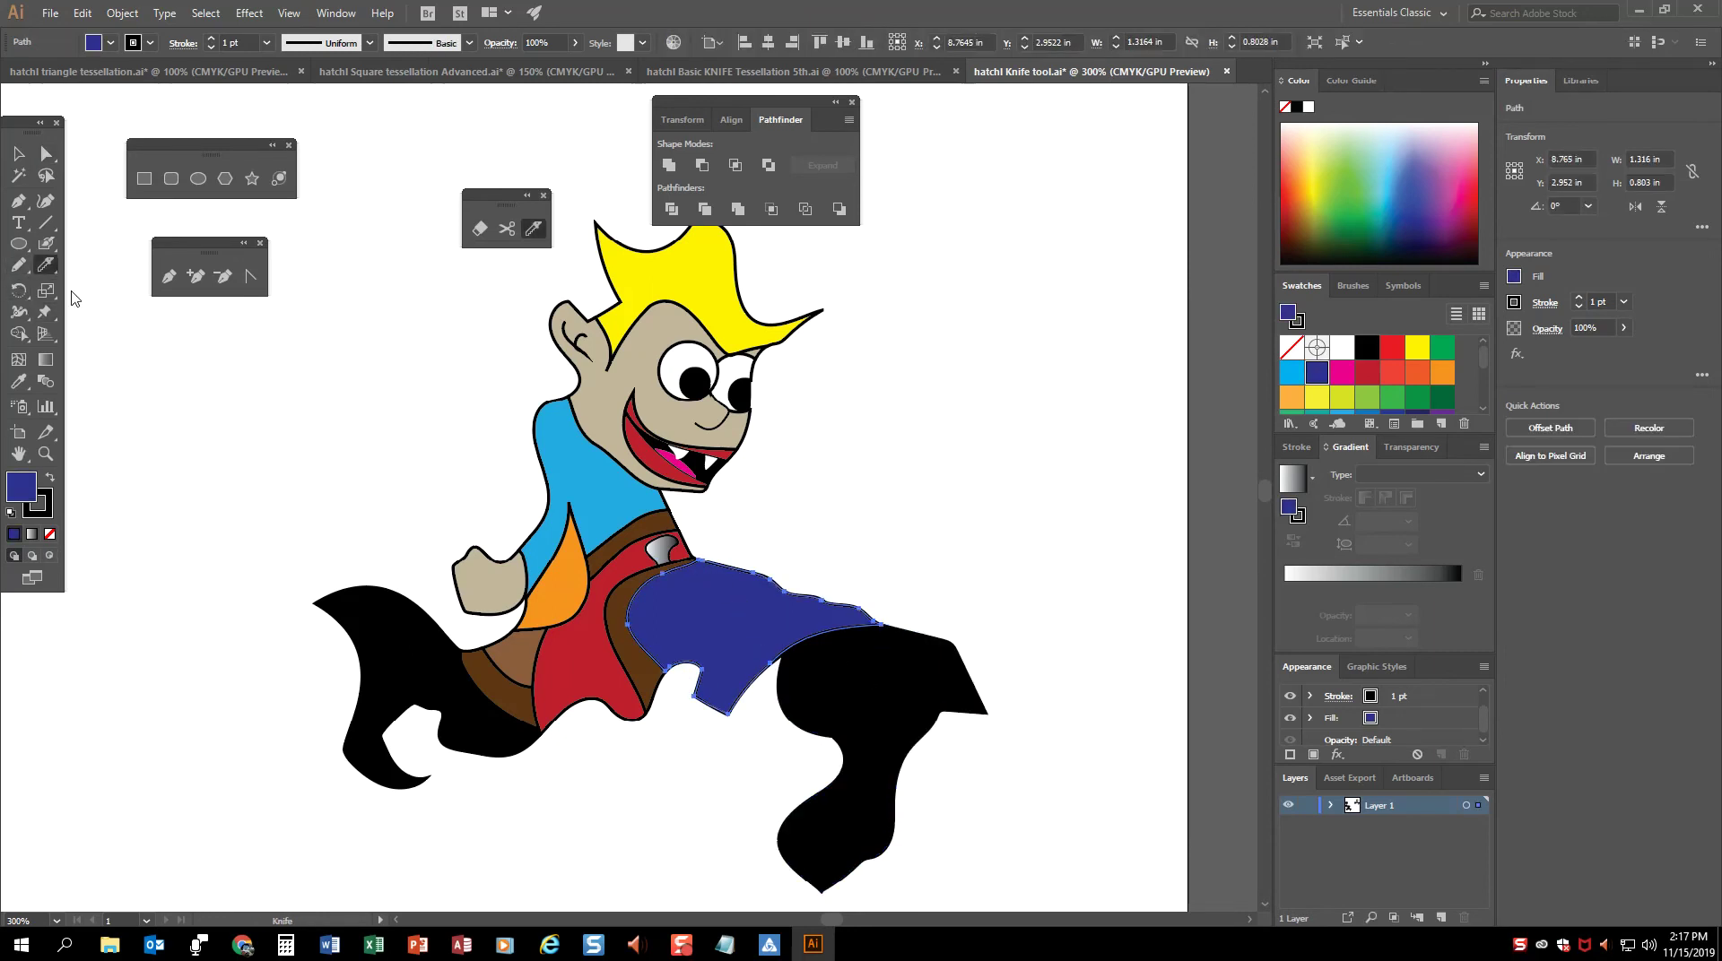
mouse_move(705, 768)
left_mouse_down()
mouse_move(695, 729)
mouse_move(777, 619)
mouse_move(729, 685)
left_mouse_up()
left_click(725, 716, "ctrl")
left_click_drag(679, 635, 630, 641)
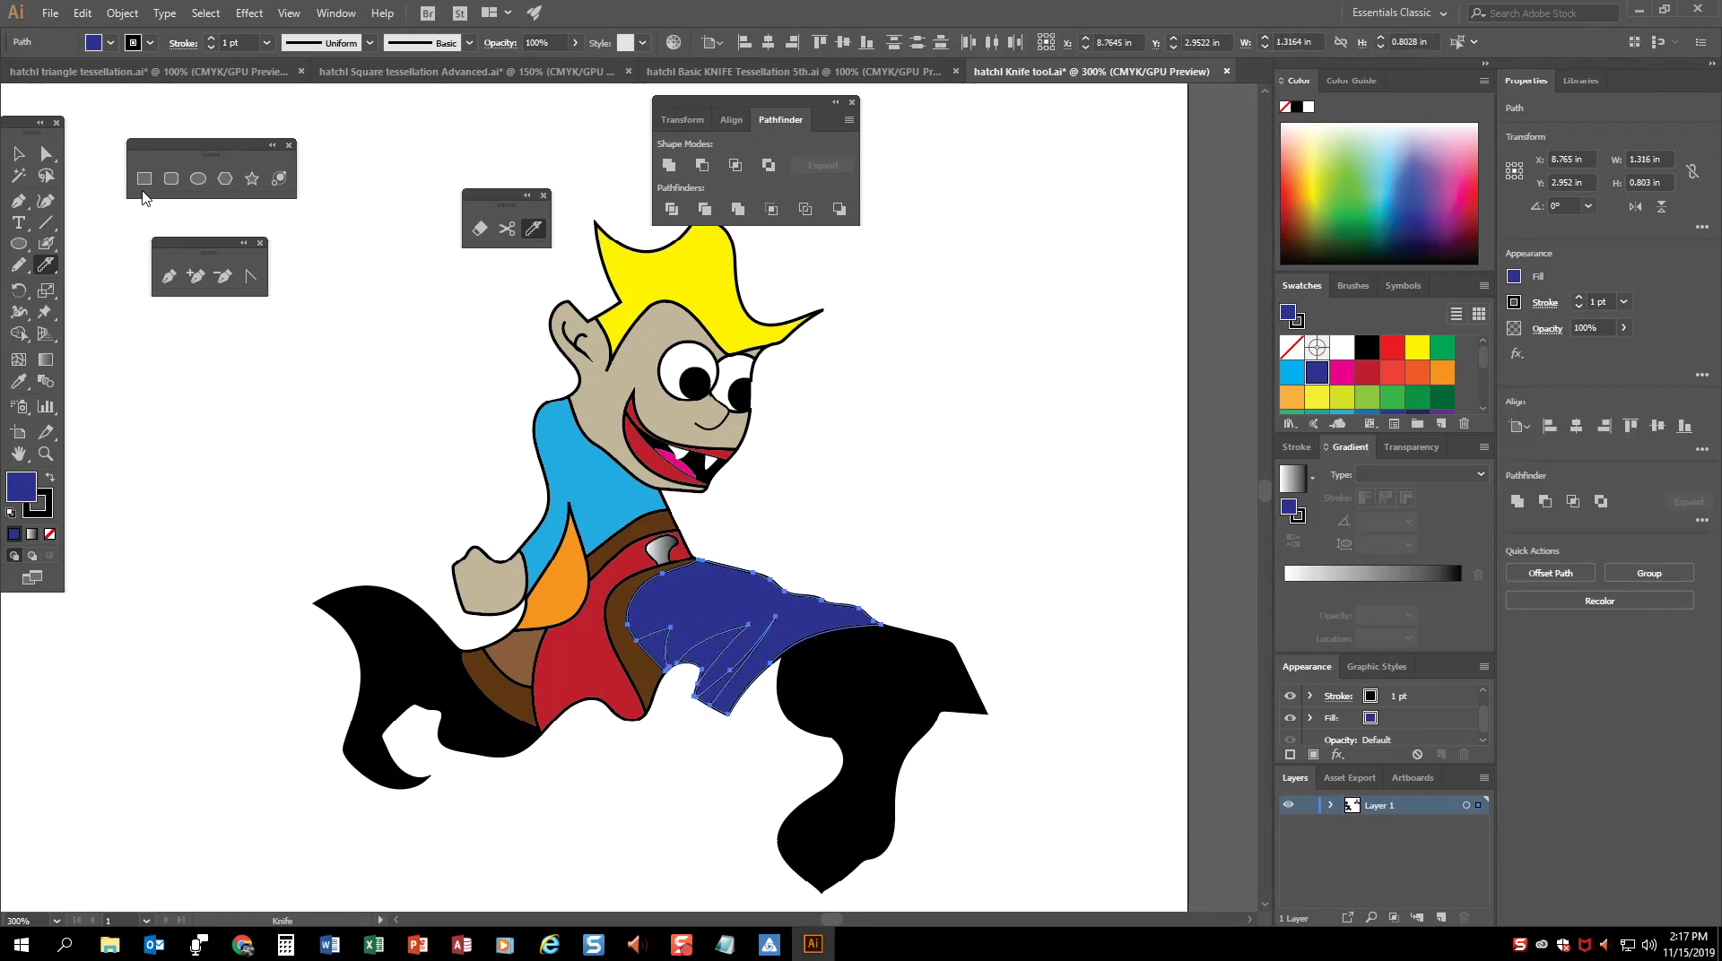
left_click(42, 156)
Step: Fill the thin sliver between the blue pants pieces black, undoing the misplaced black fills
left_click(956, 402)
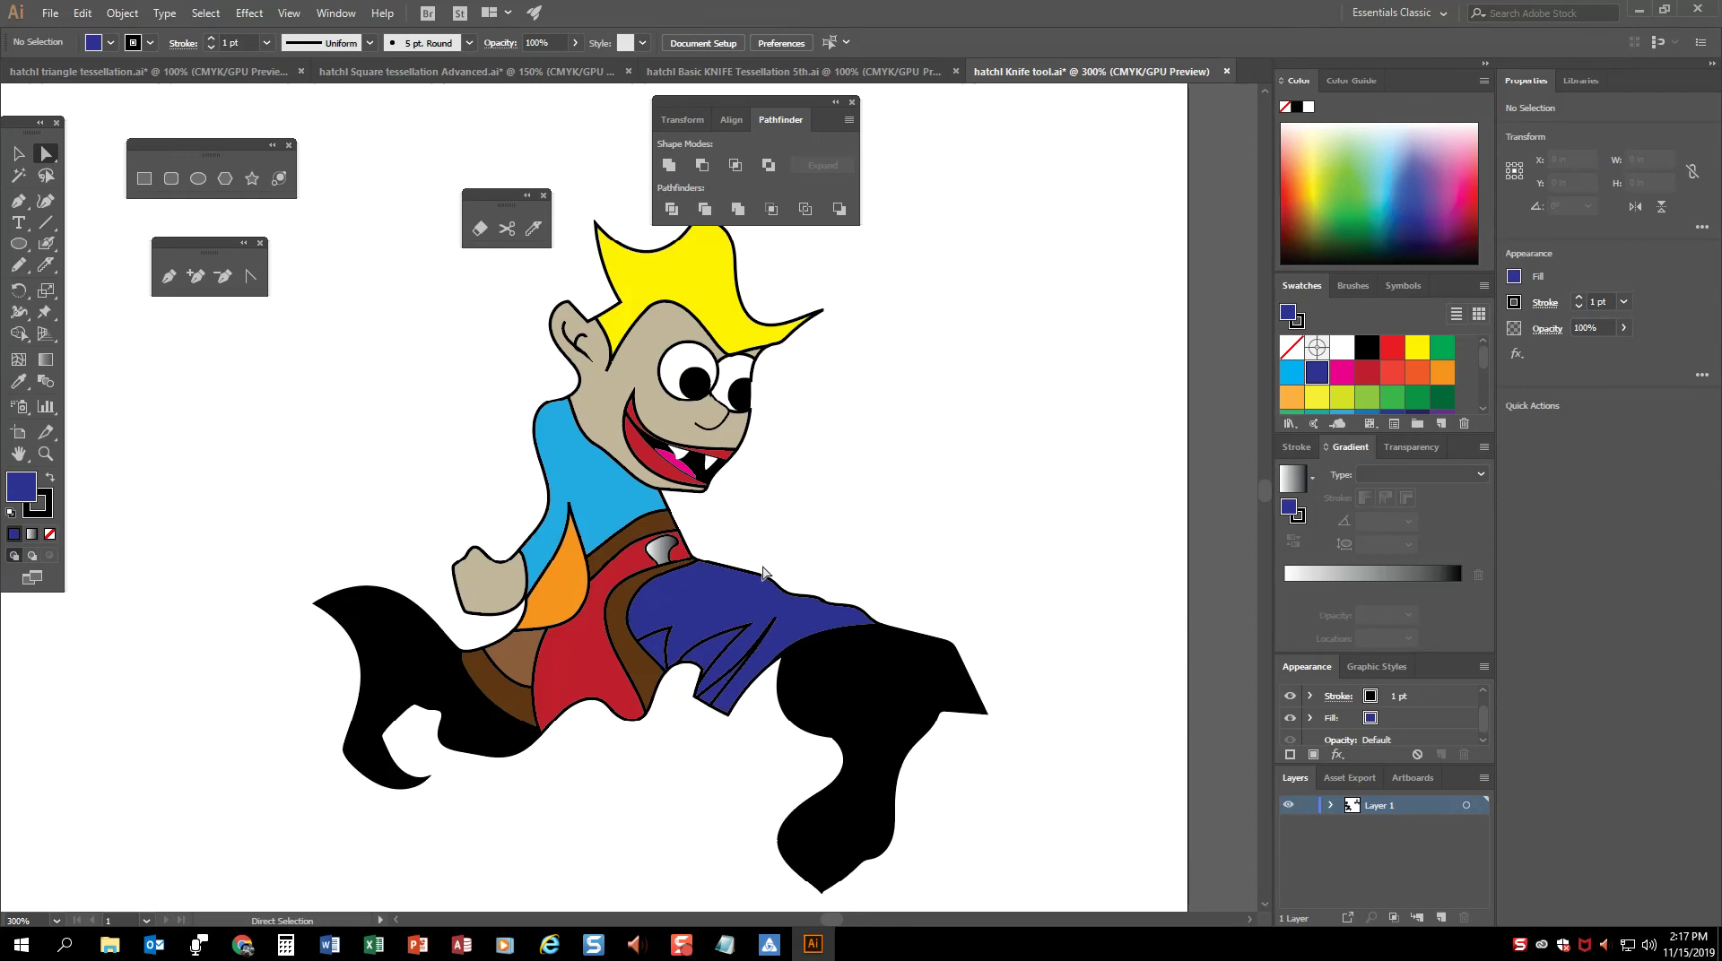
left_click(723, 672)
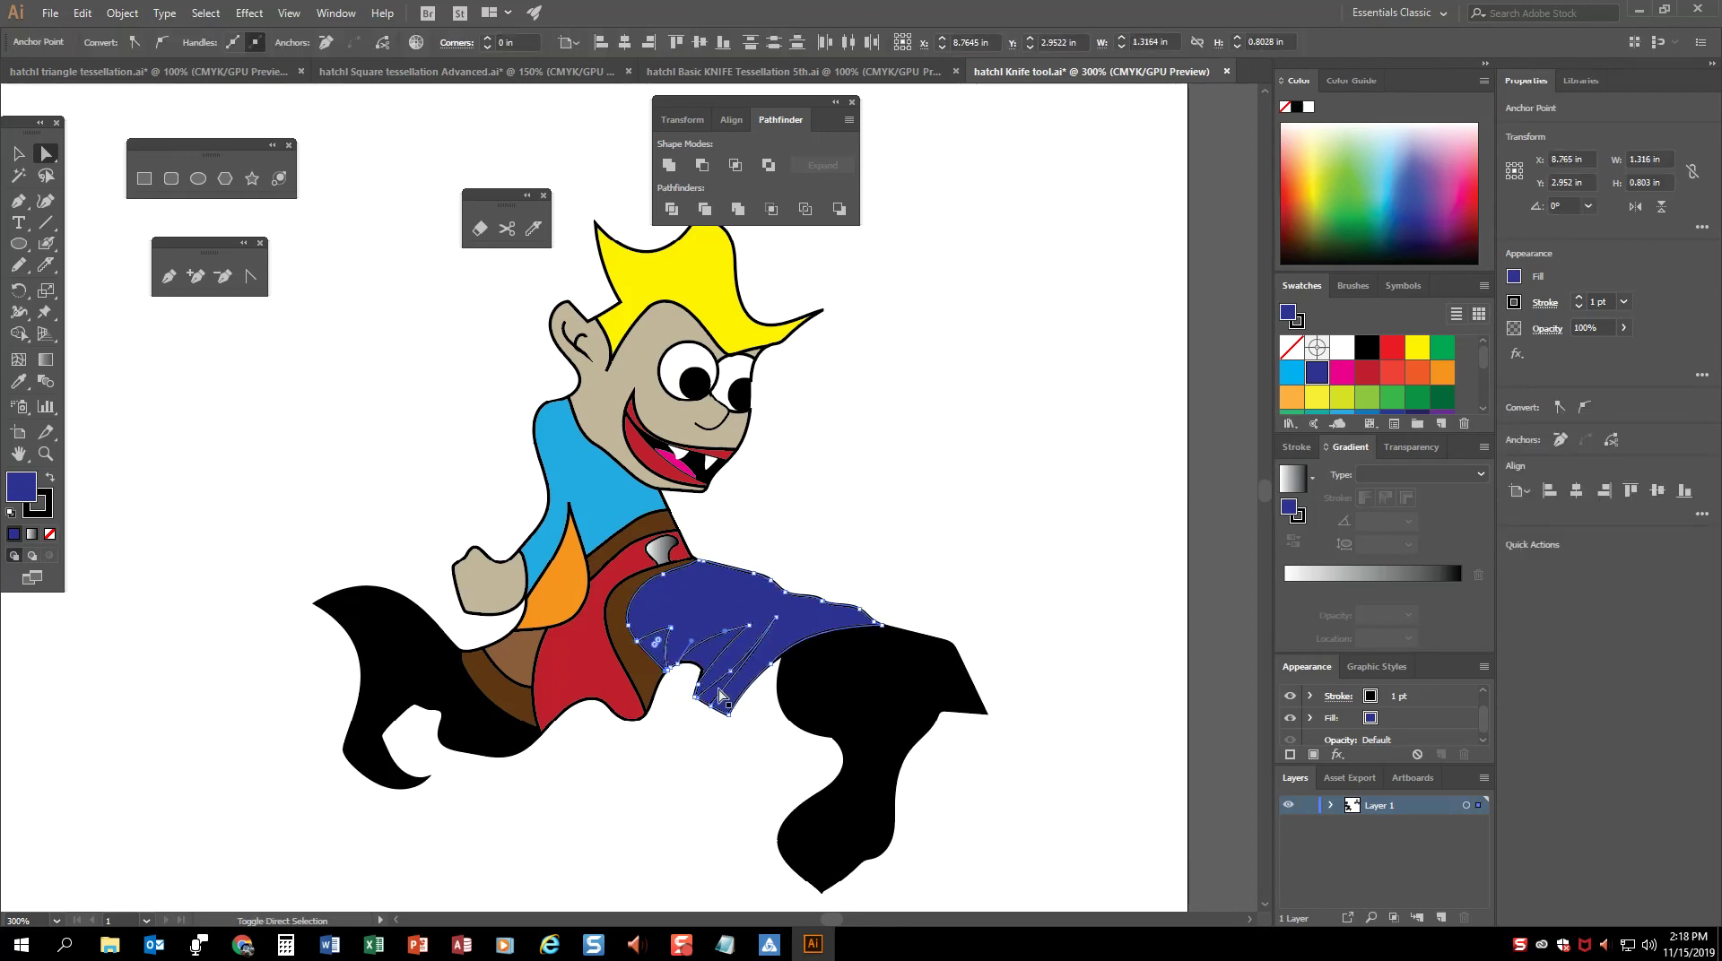
left_click(1367, 347)
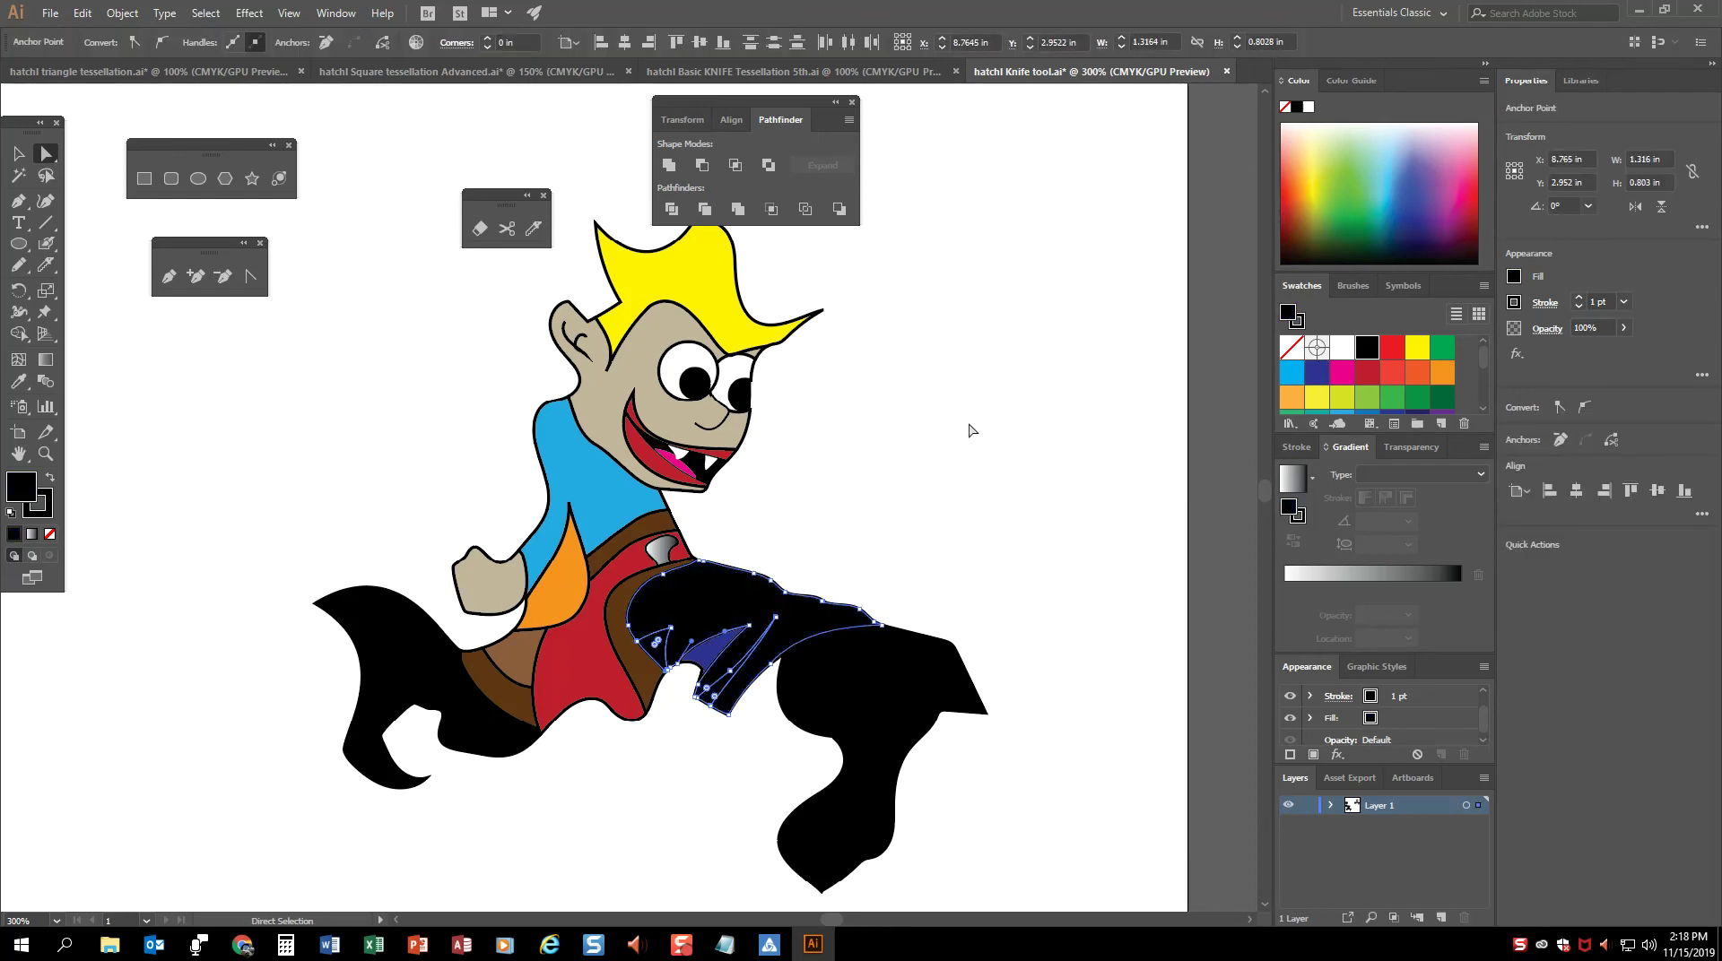
key("ctrl+z")
key("ctrl+z")
key("ctrl+shift+a")
left_click(671, 643)
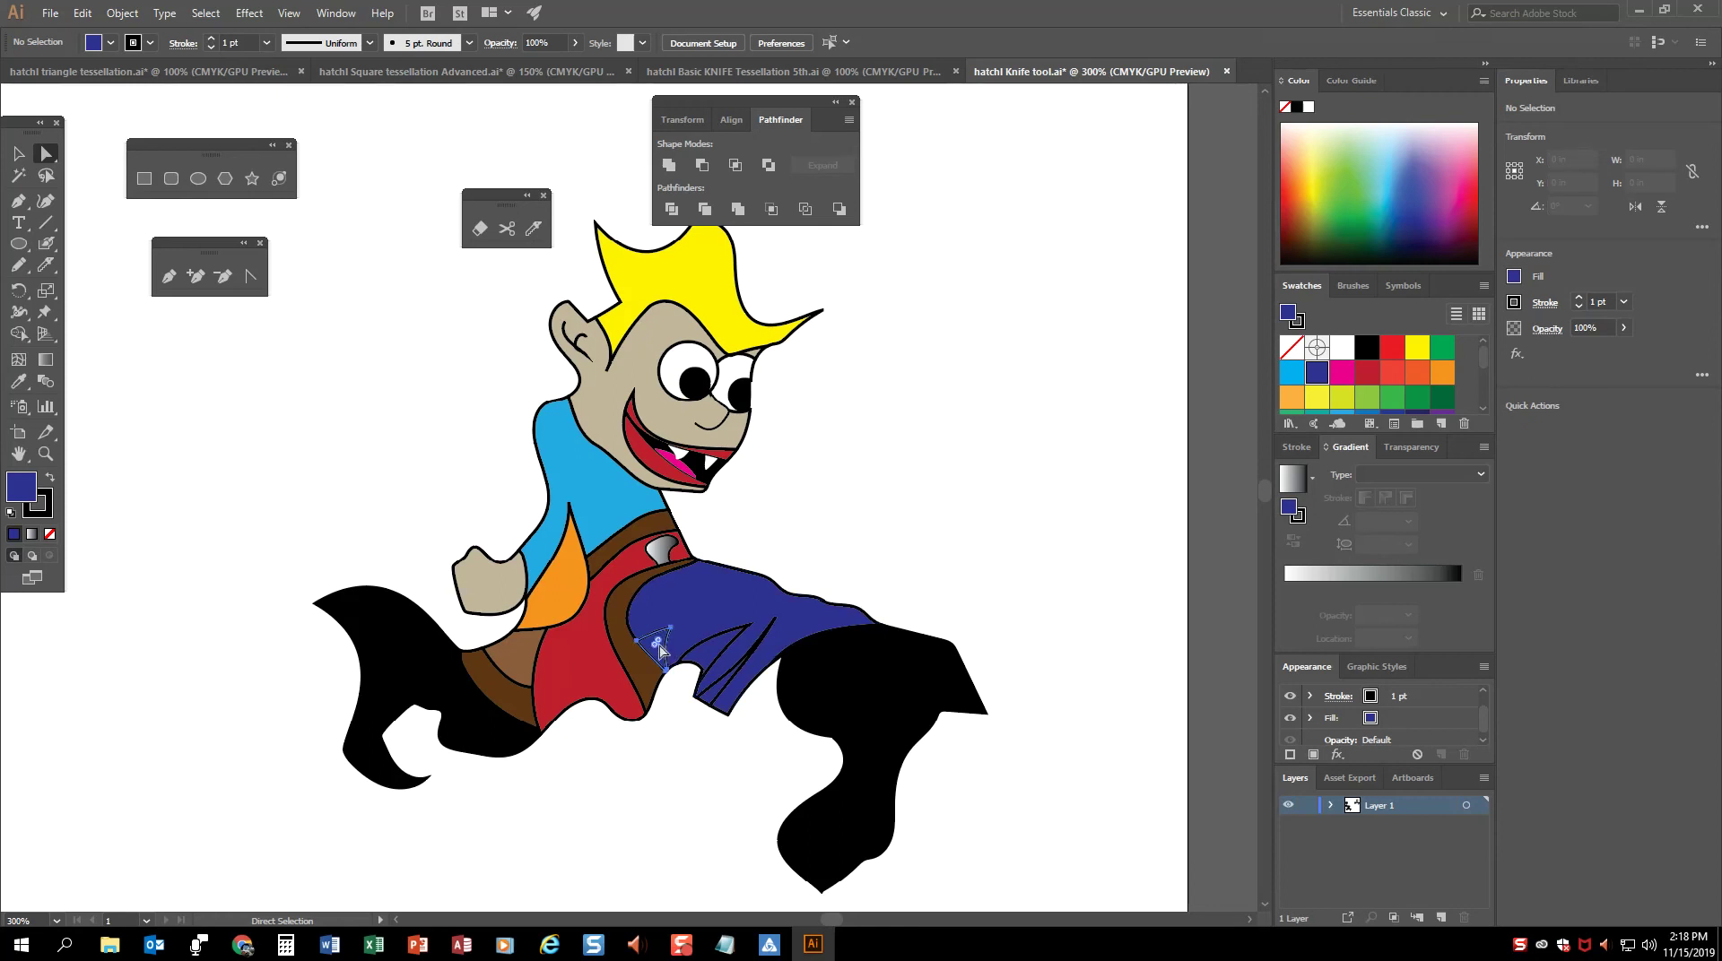
left_click(1367, 347)
key("ctrl+z")
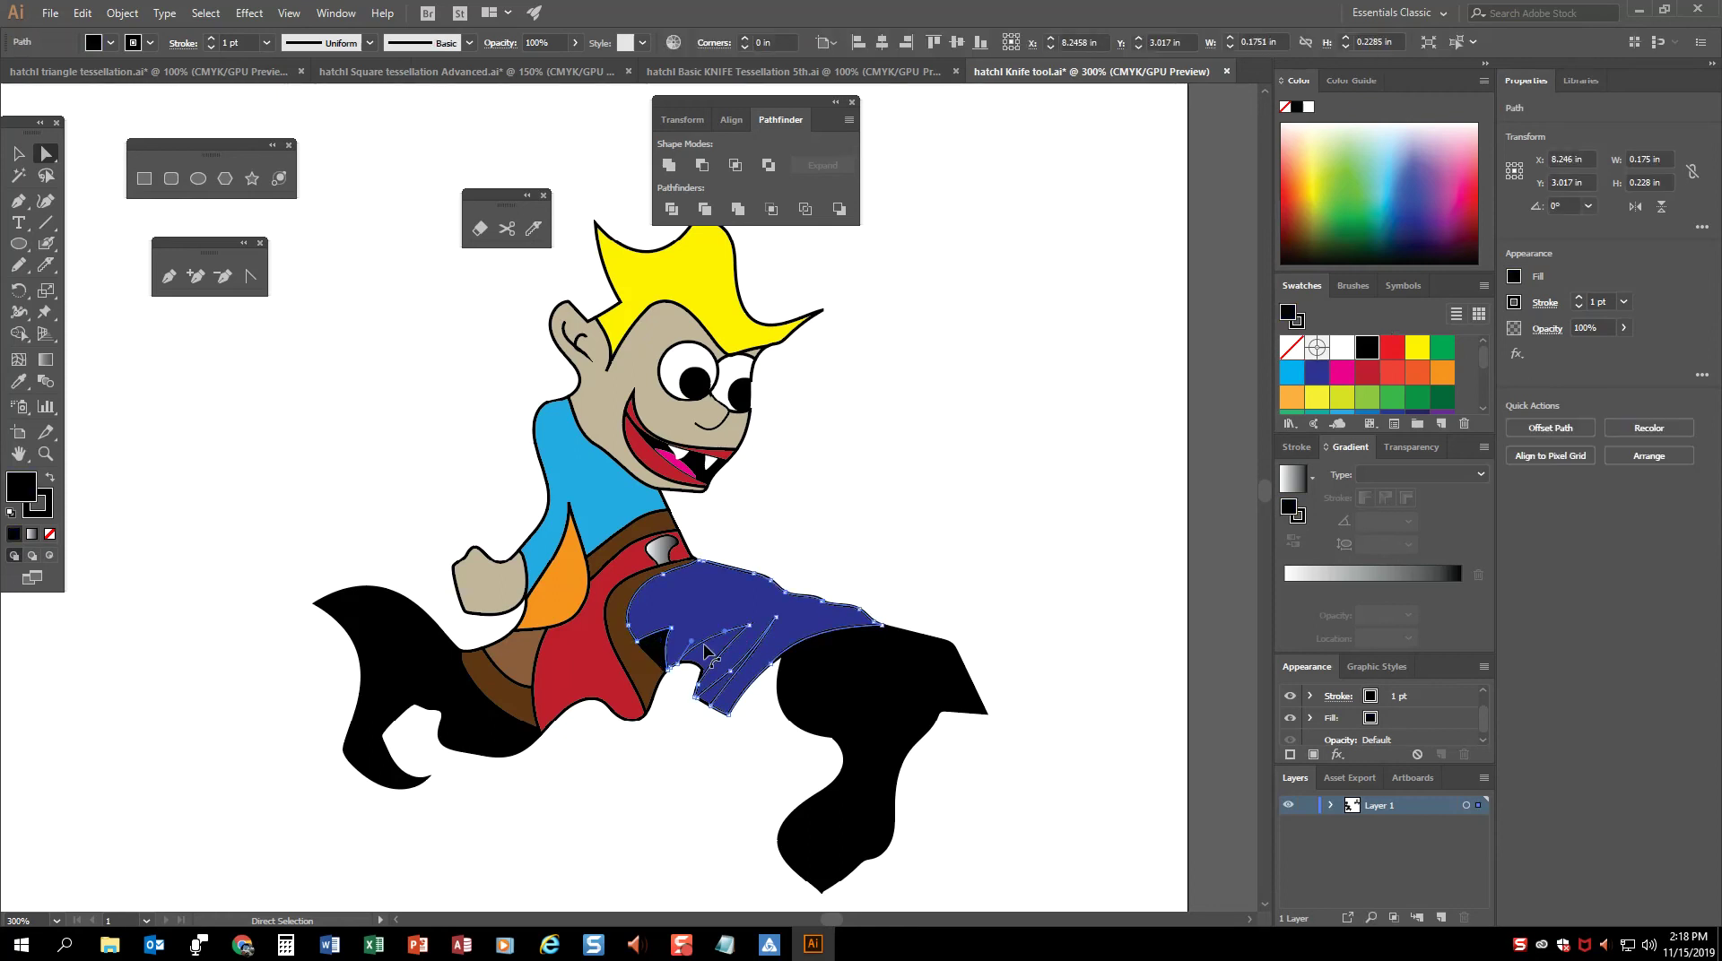
left_click(731, 652)
key("ctrl+shift+a")
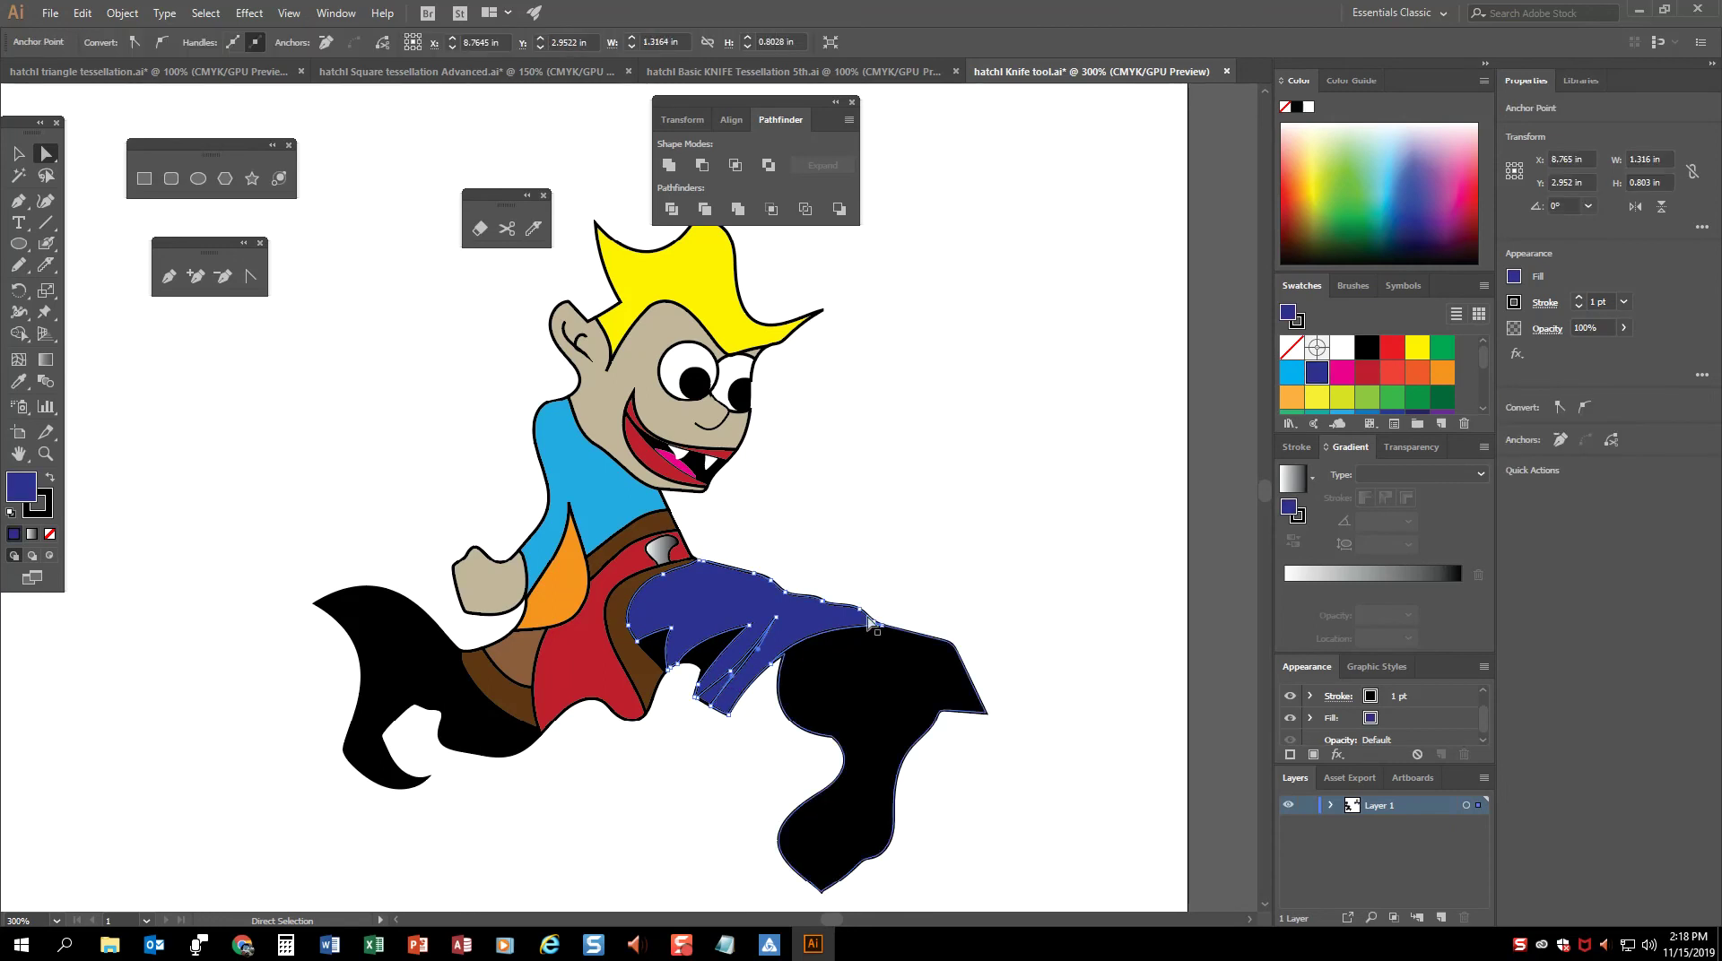
left_click(714, 697)
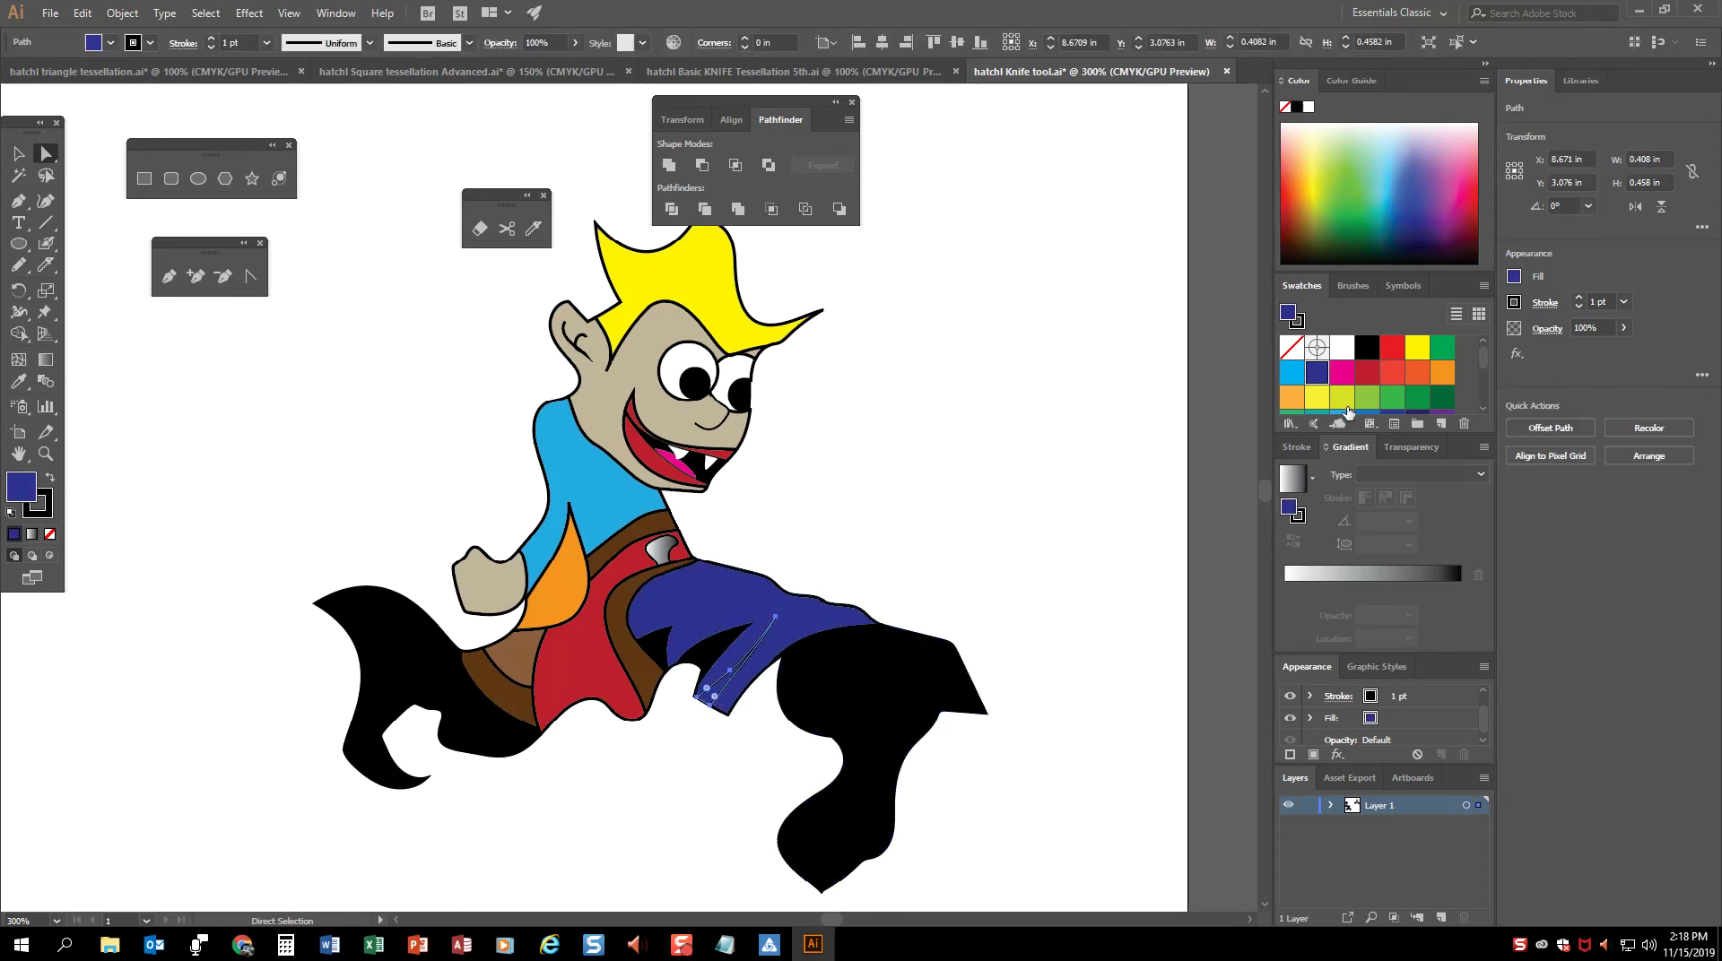
left_click(1367, 348)
key("ctrl+shift+a")
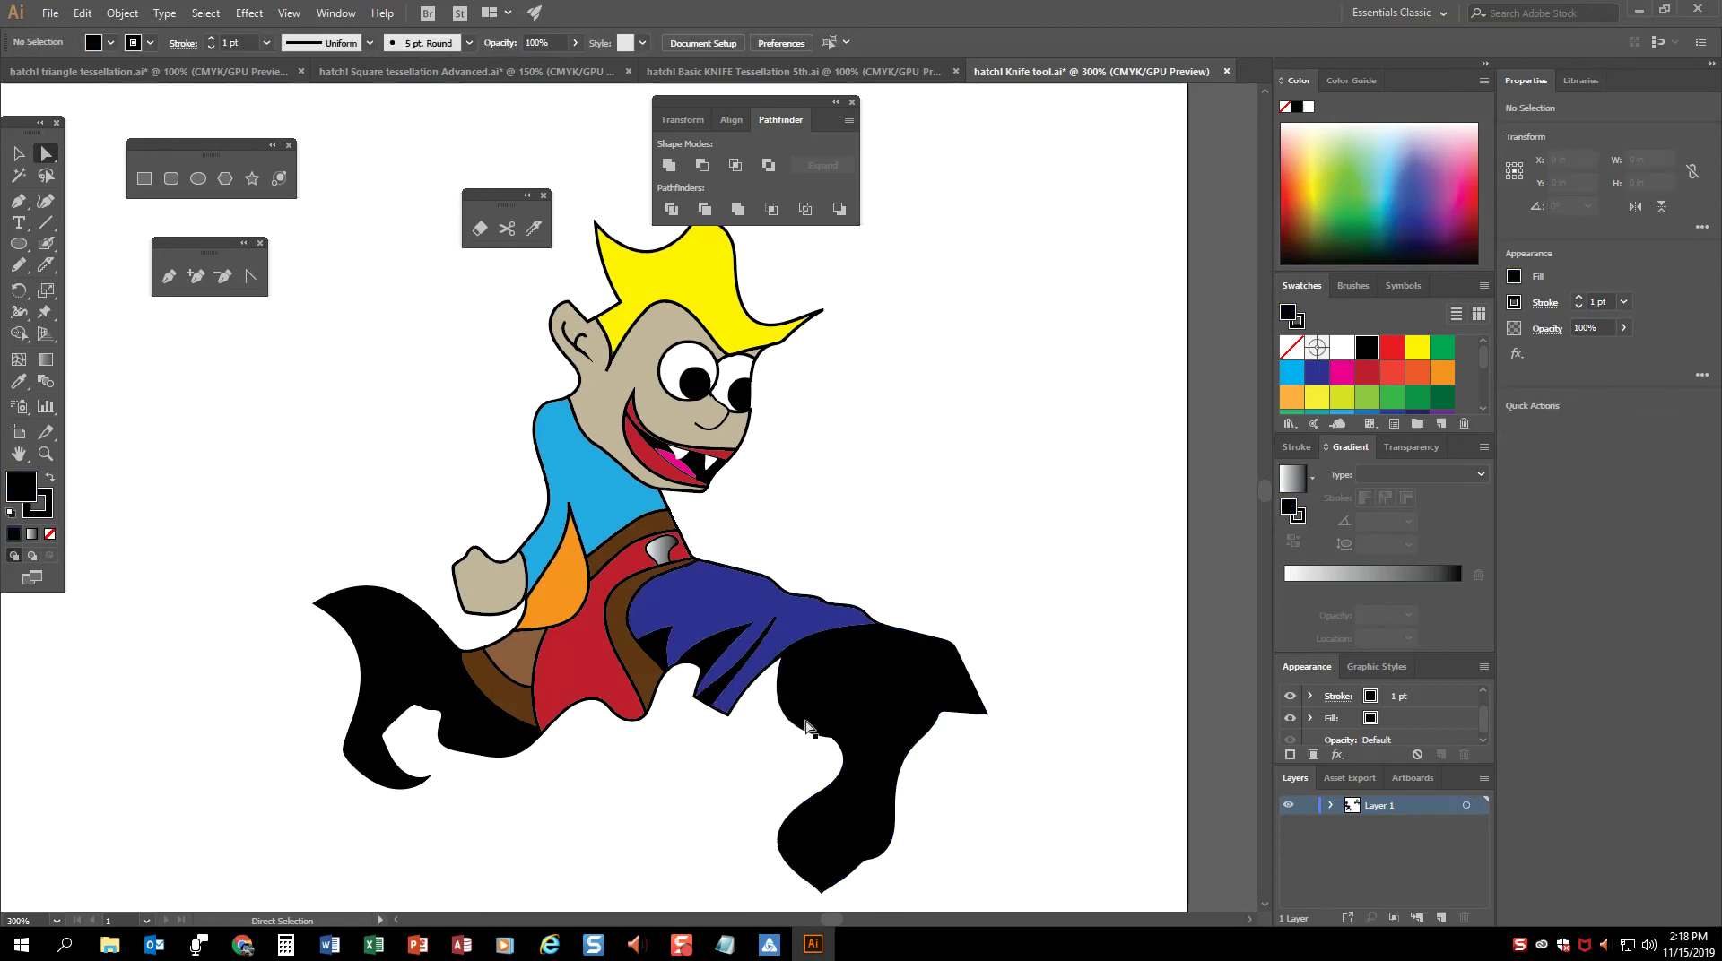
Step: Draw a small white circle eye and paint an enlarged black pupil with the Blob Brush
left_click(17, 245)
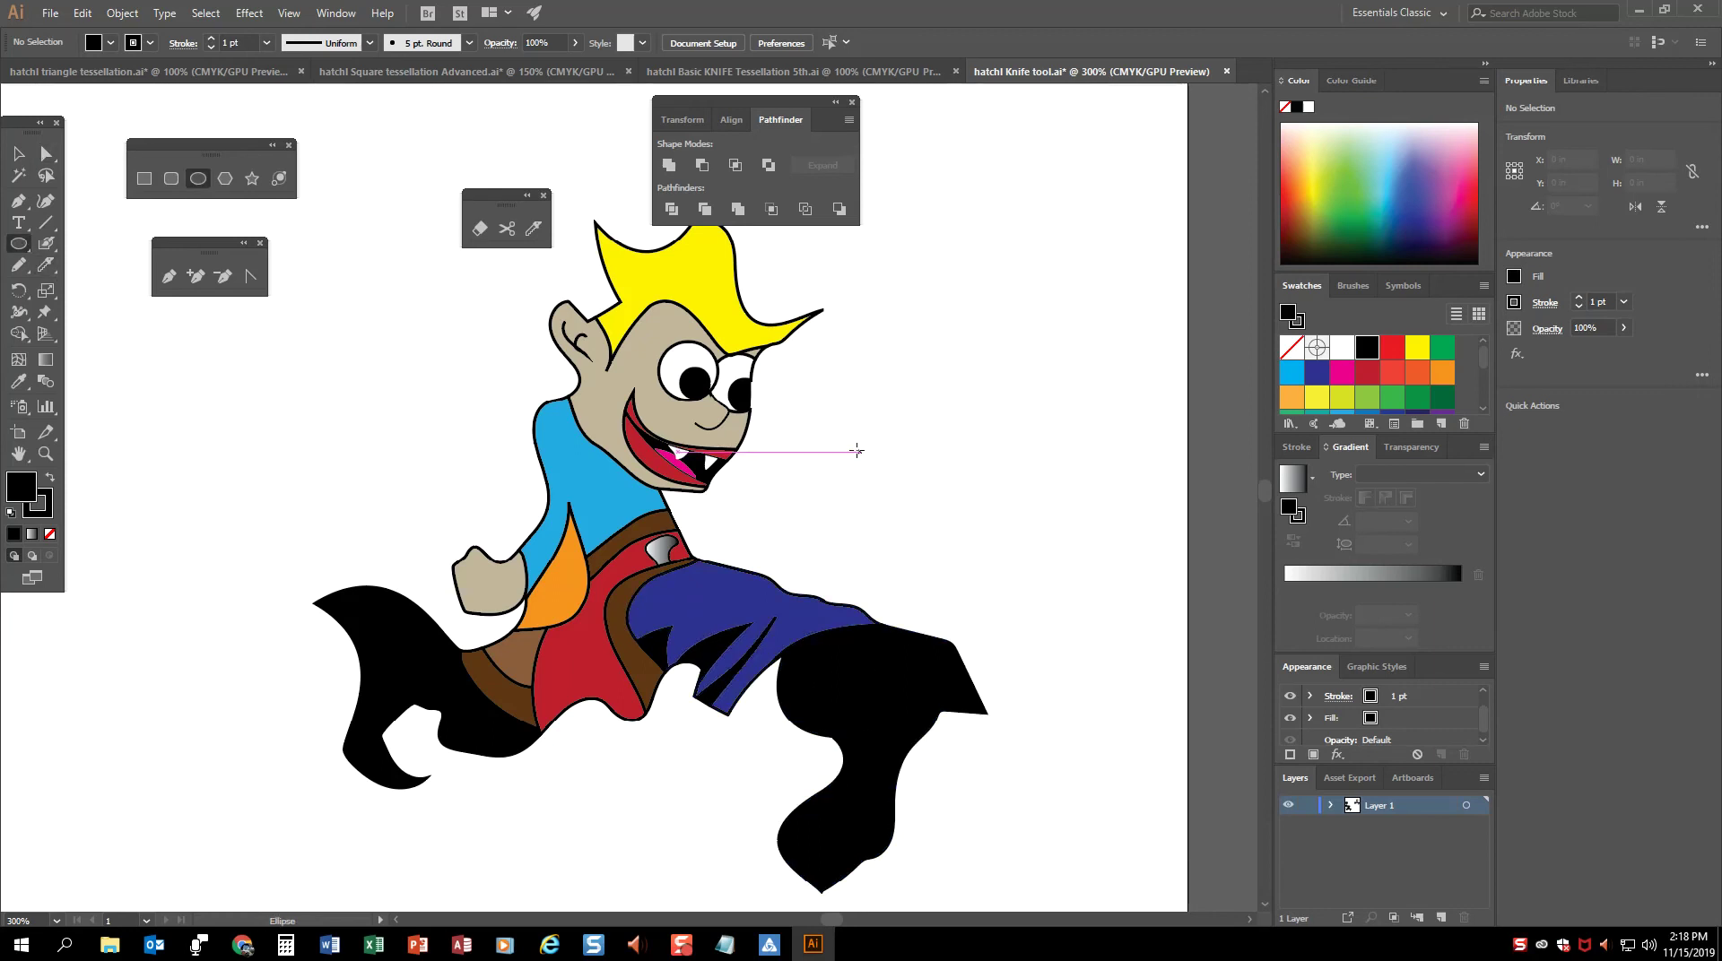
left_click_drag(926, 409, 1002, 483)
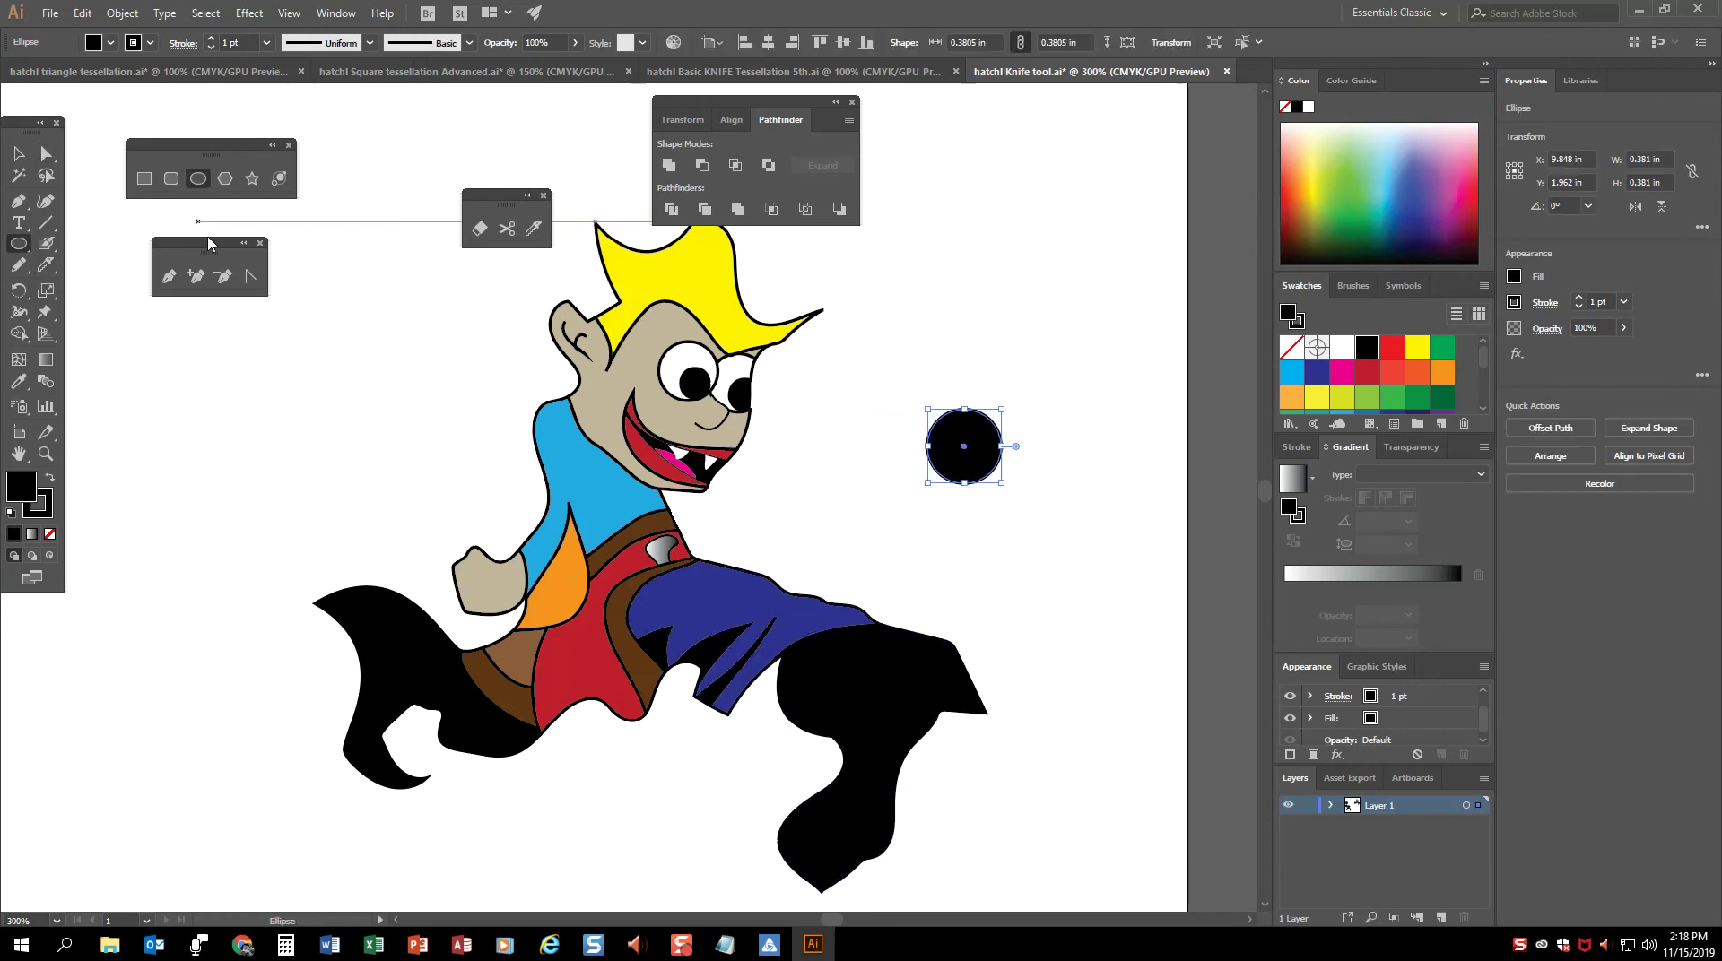
key("d")
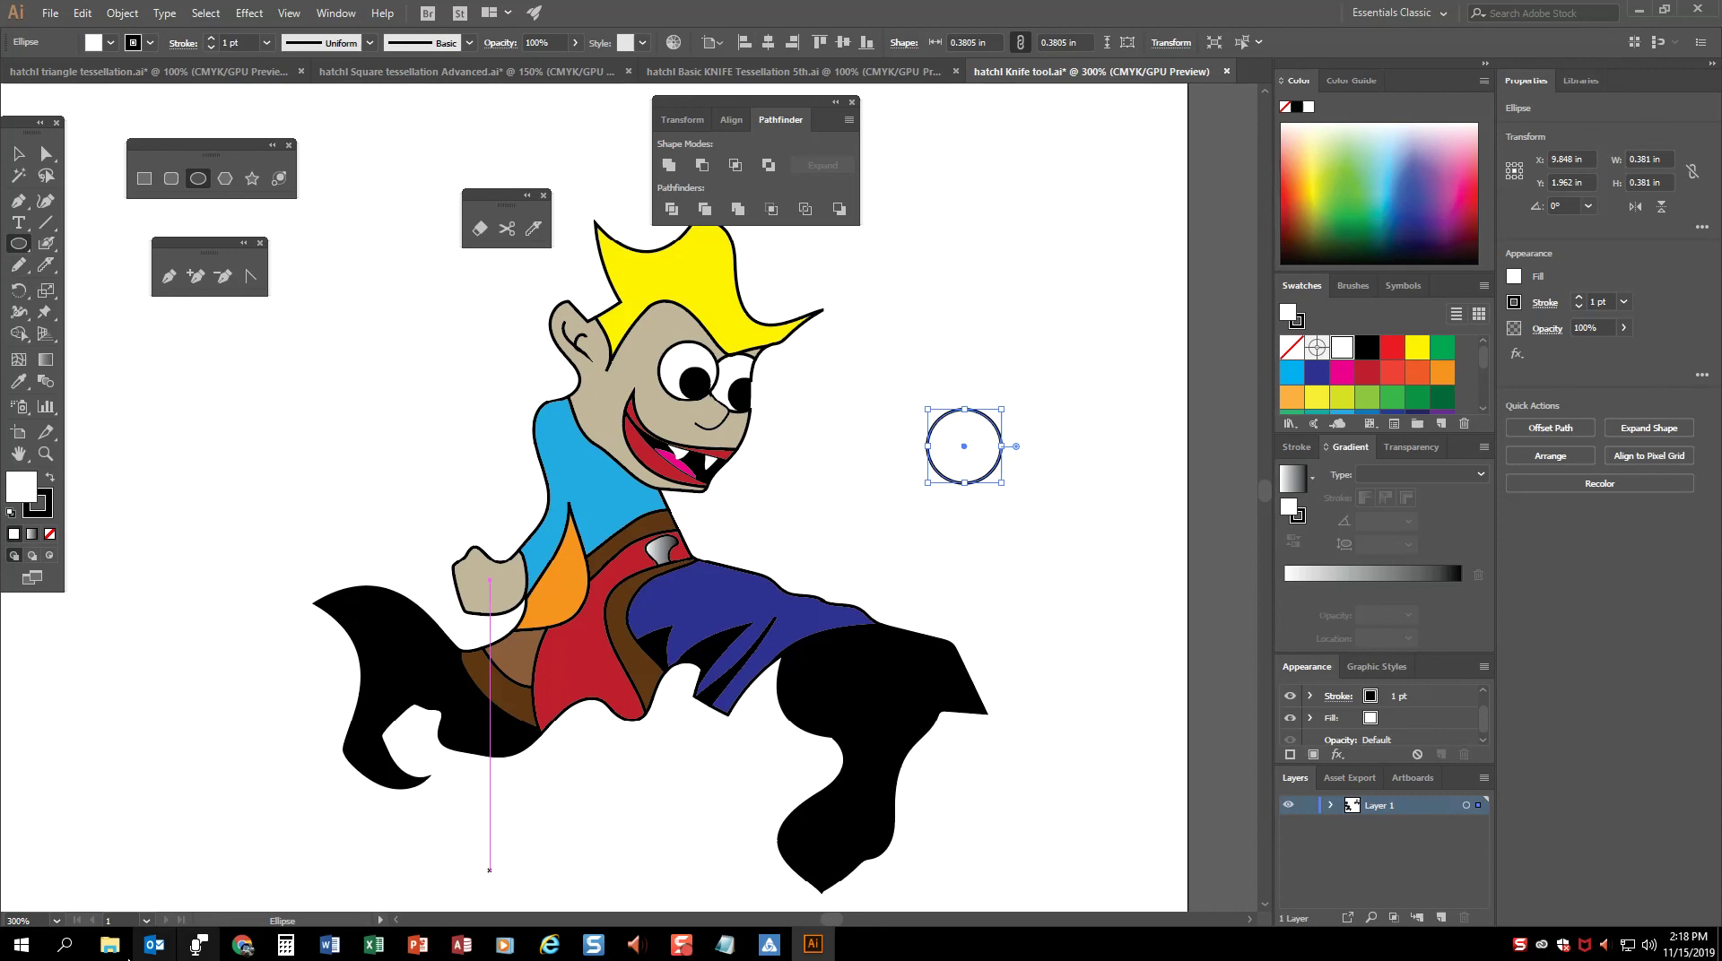
left_click(45, 243)
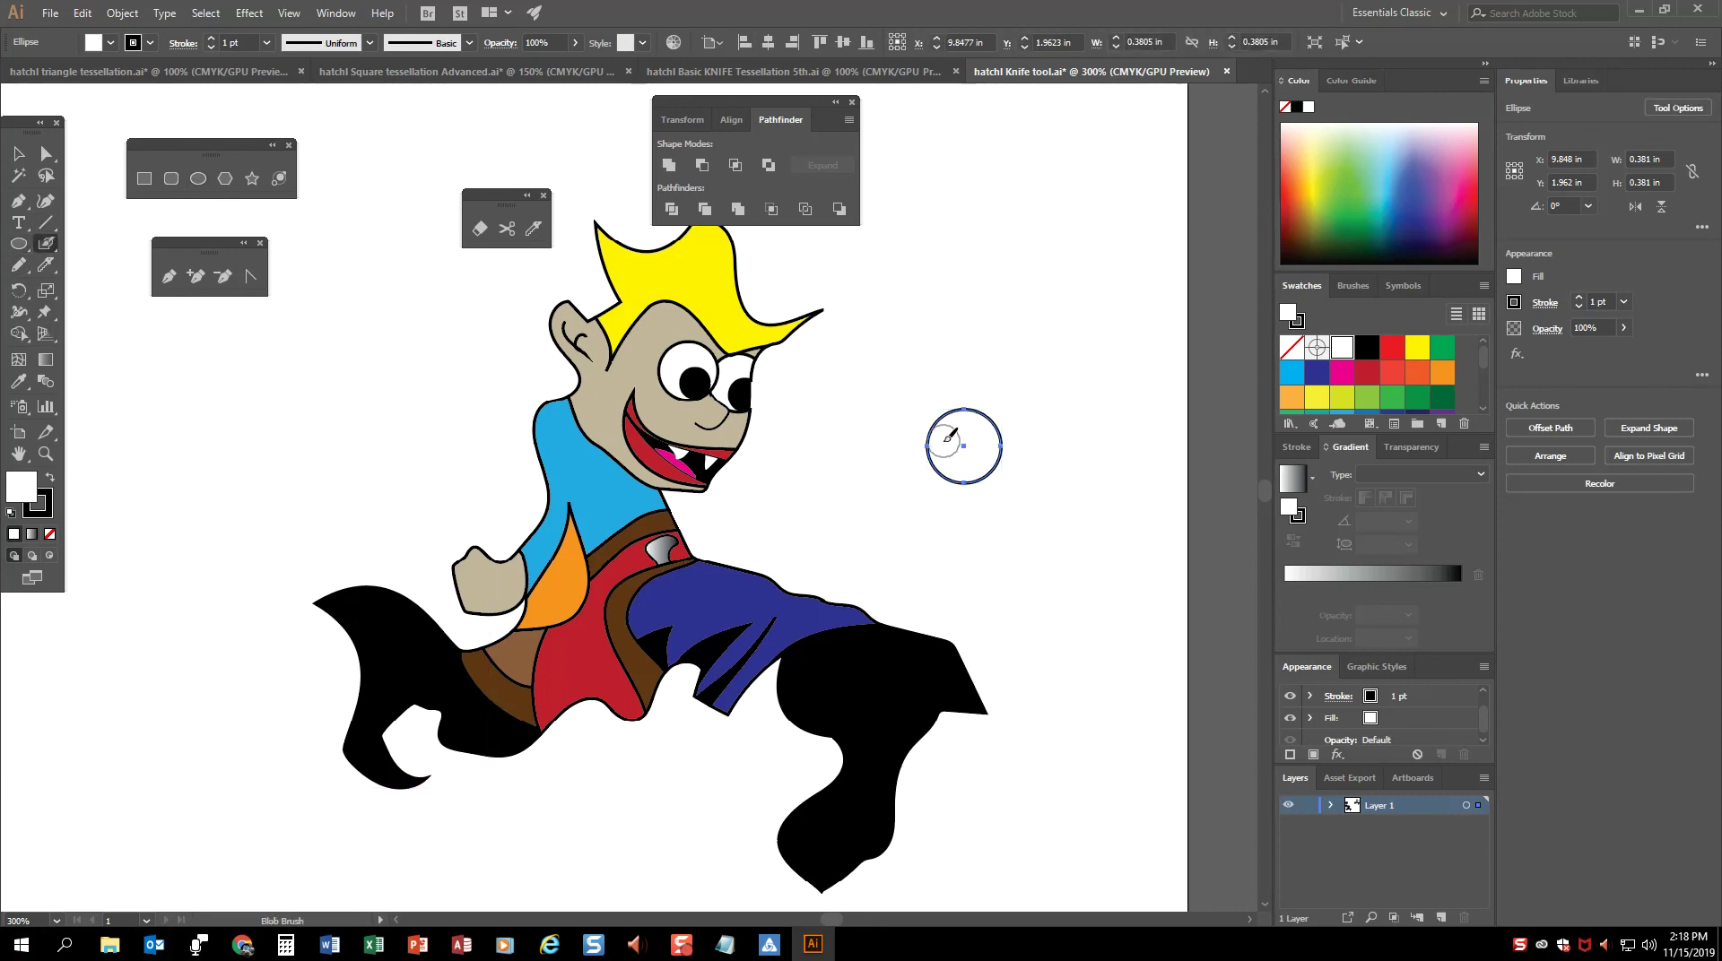
left_click(941, 433)
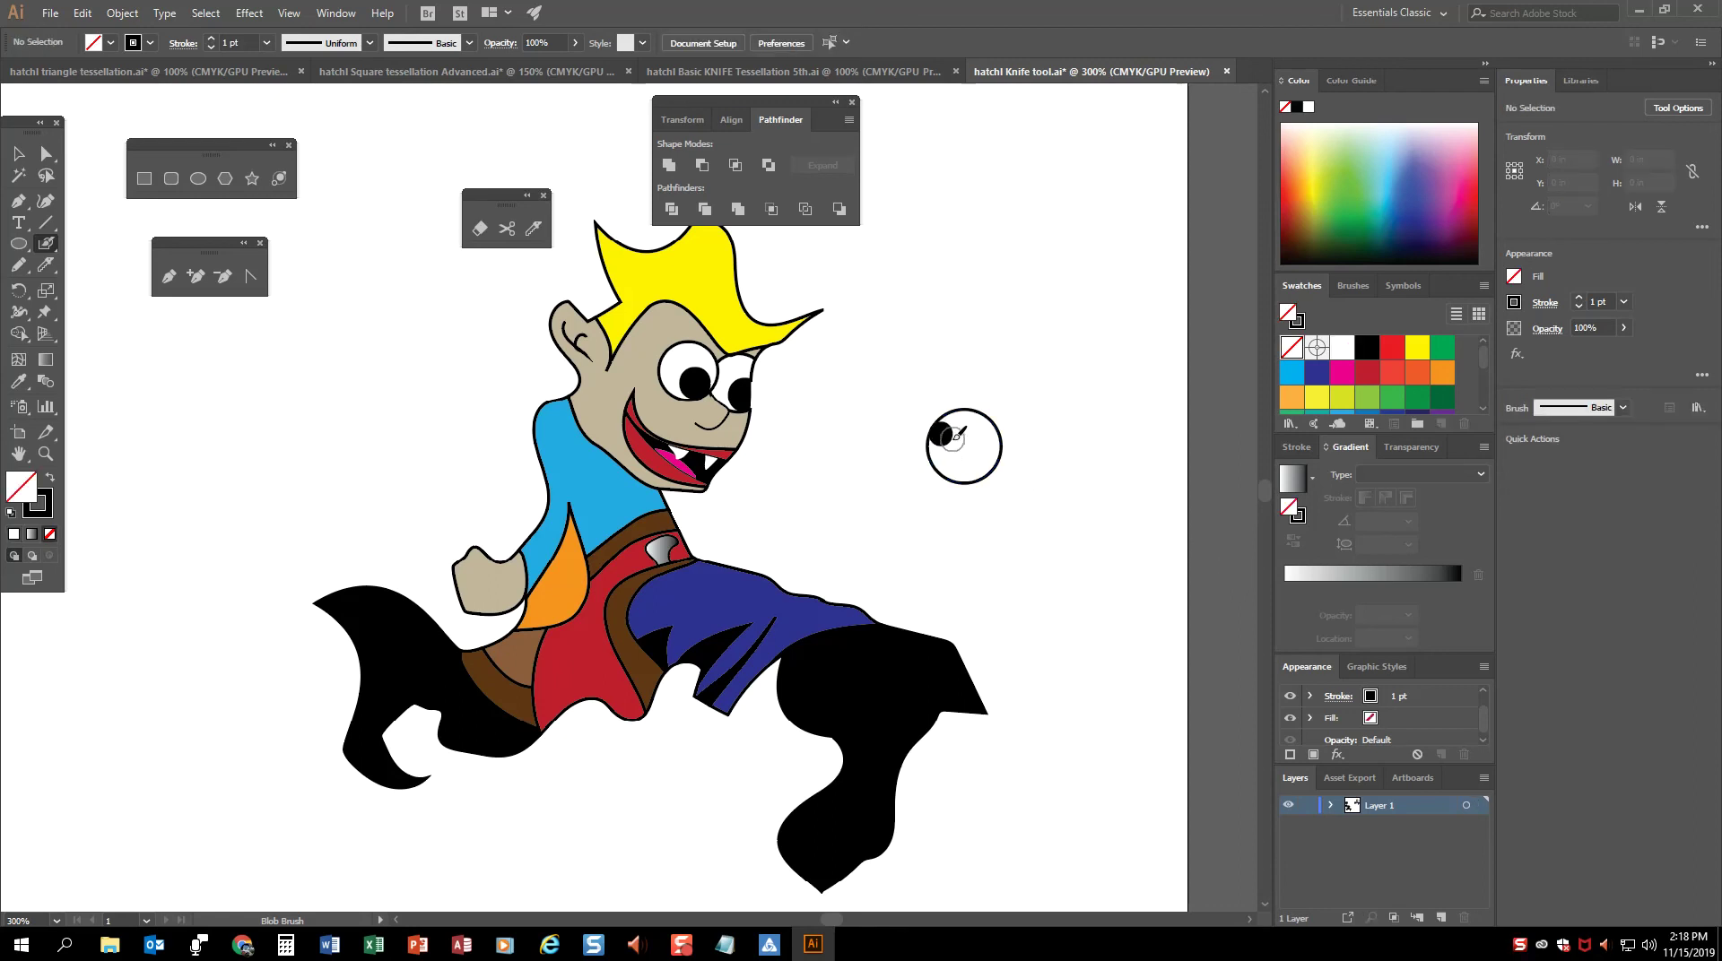
left_click(1367, 372)
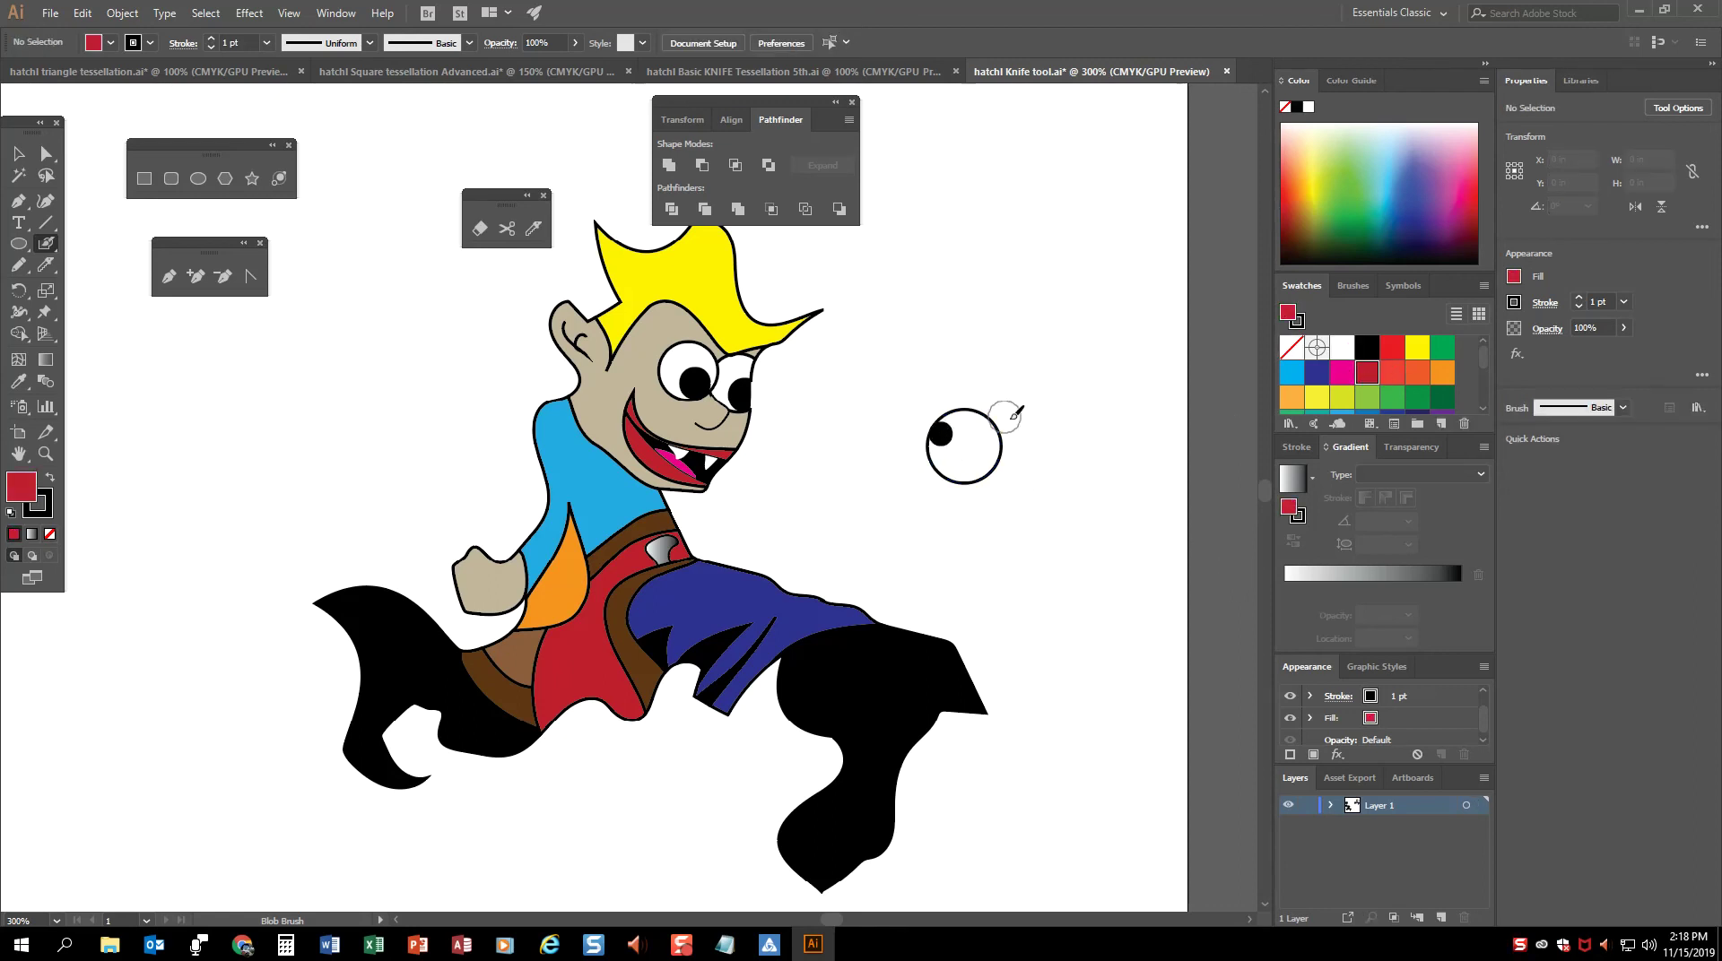
left_click_drag(949, 435, 953, 443)
Step: Paint a dark red dot with no fill and move it onto the eye's pupil
key("/")
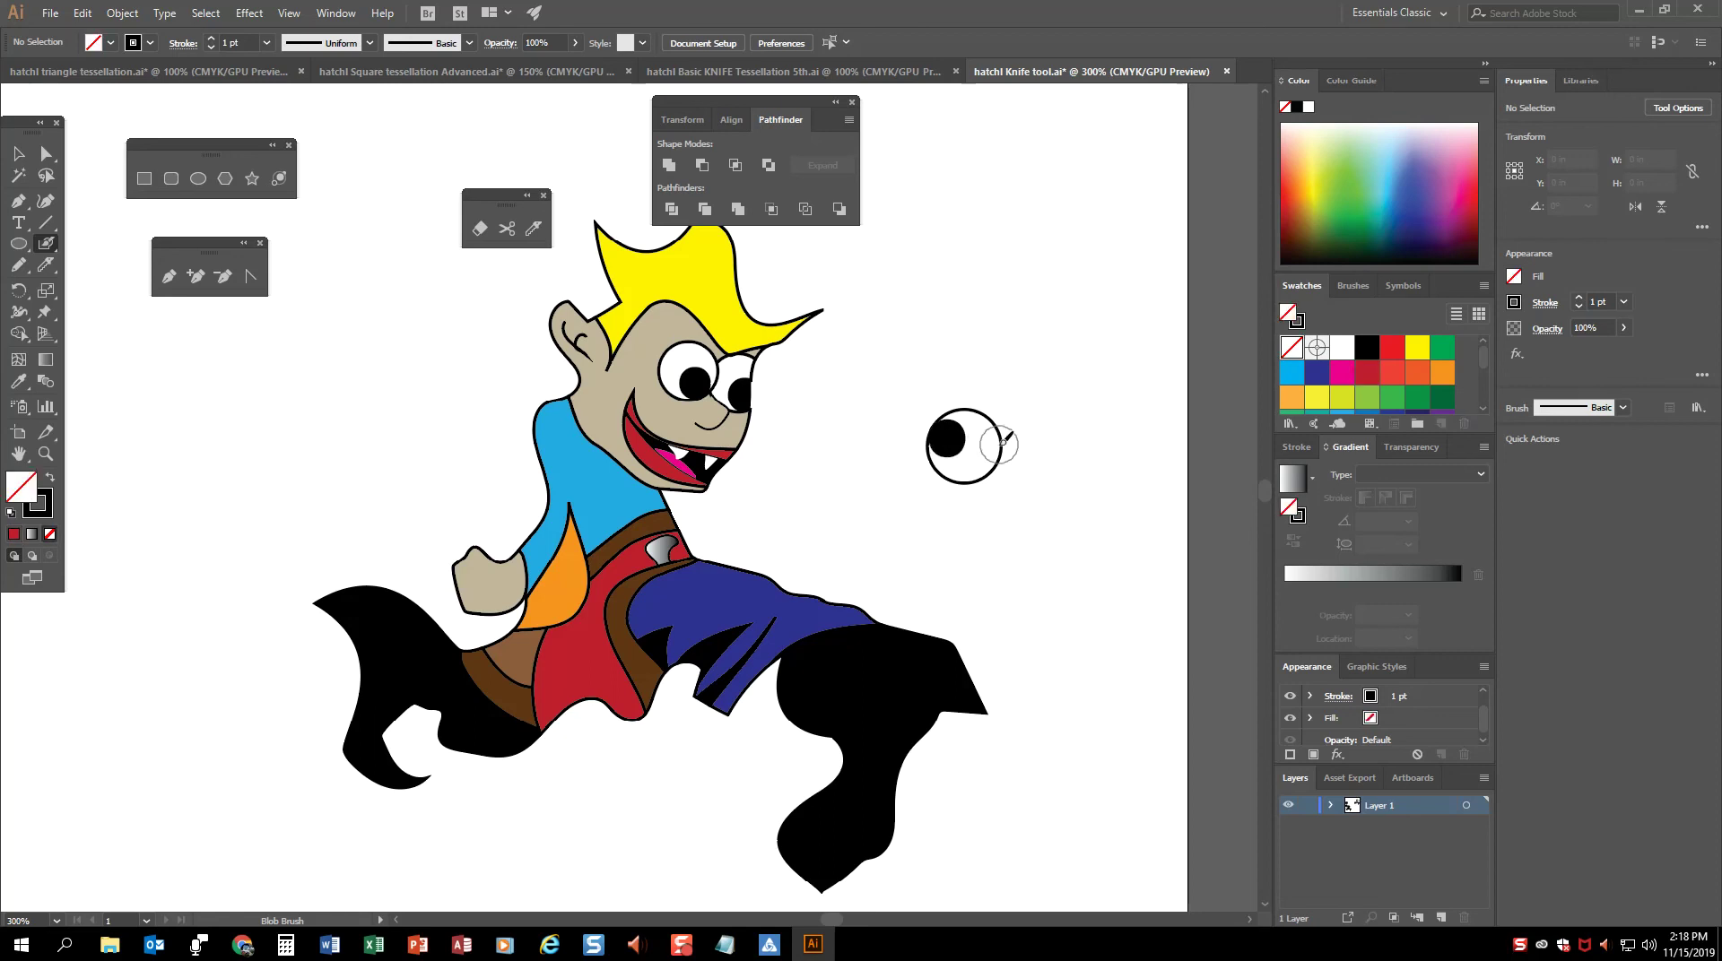
left_click(153, 44)
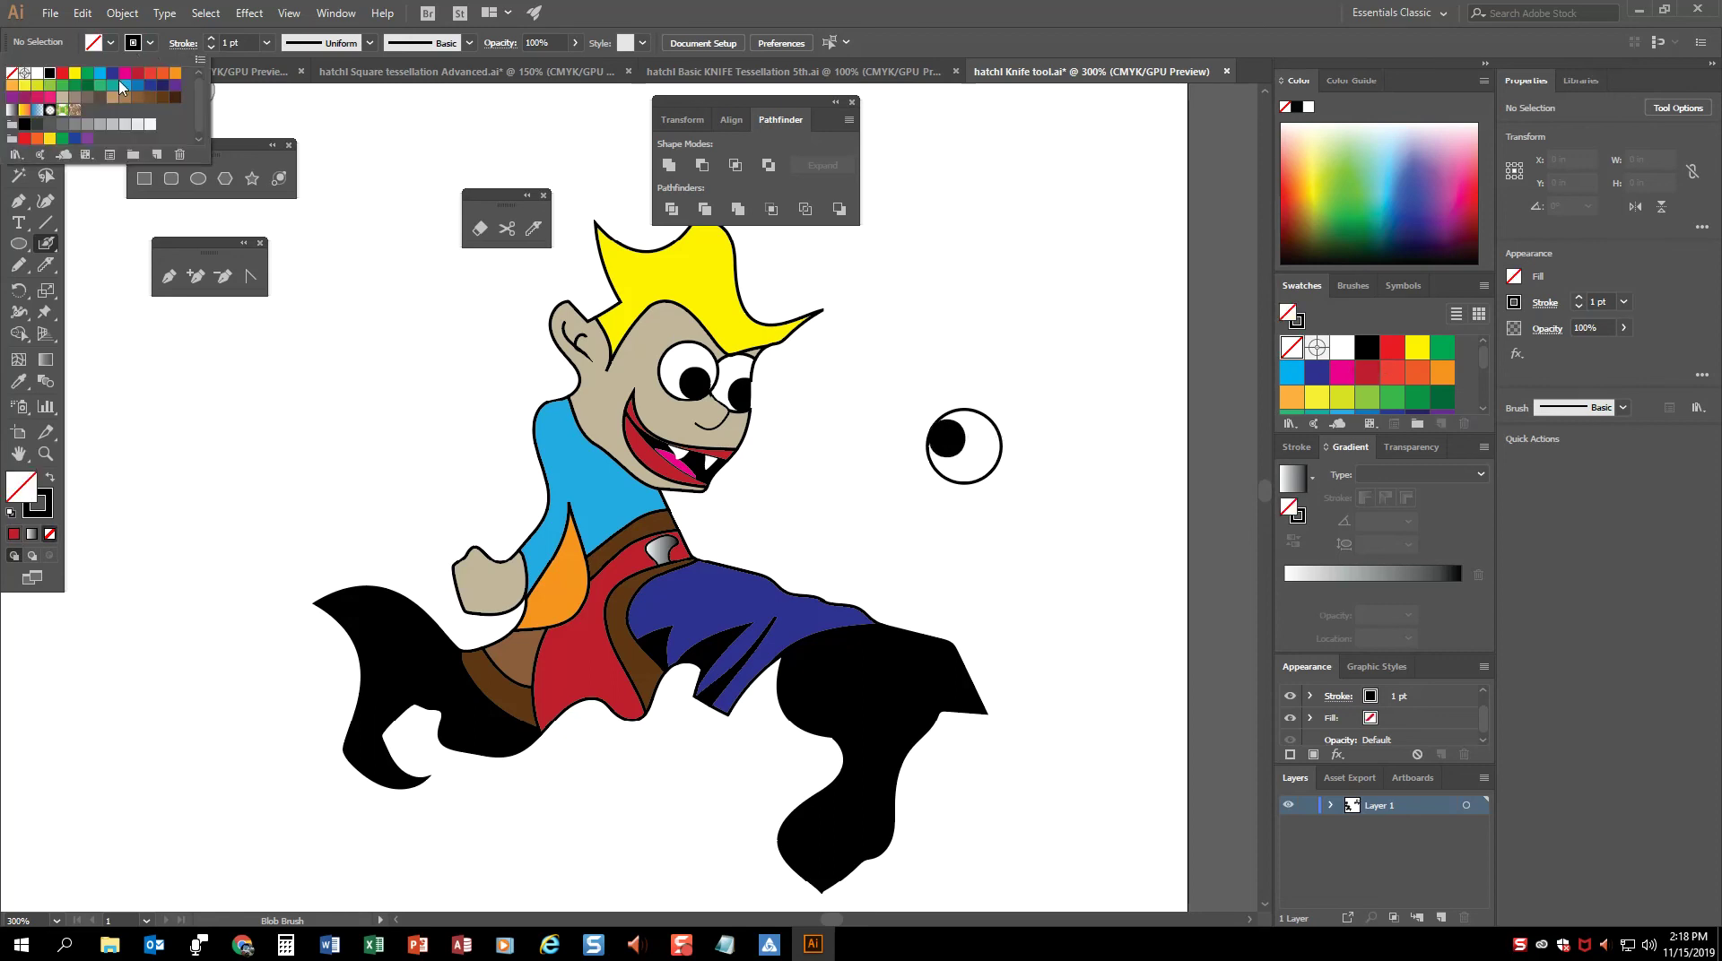
left_click(137, 73)
left_click(949, 439)
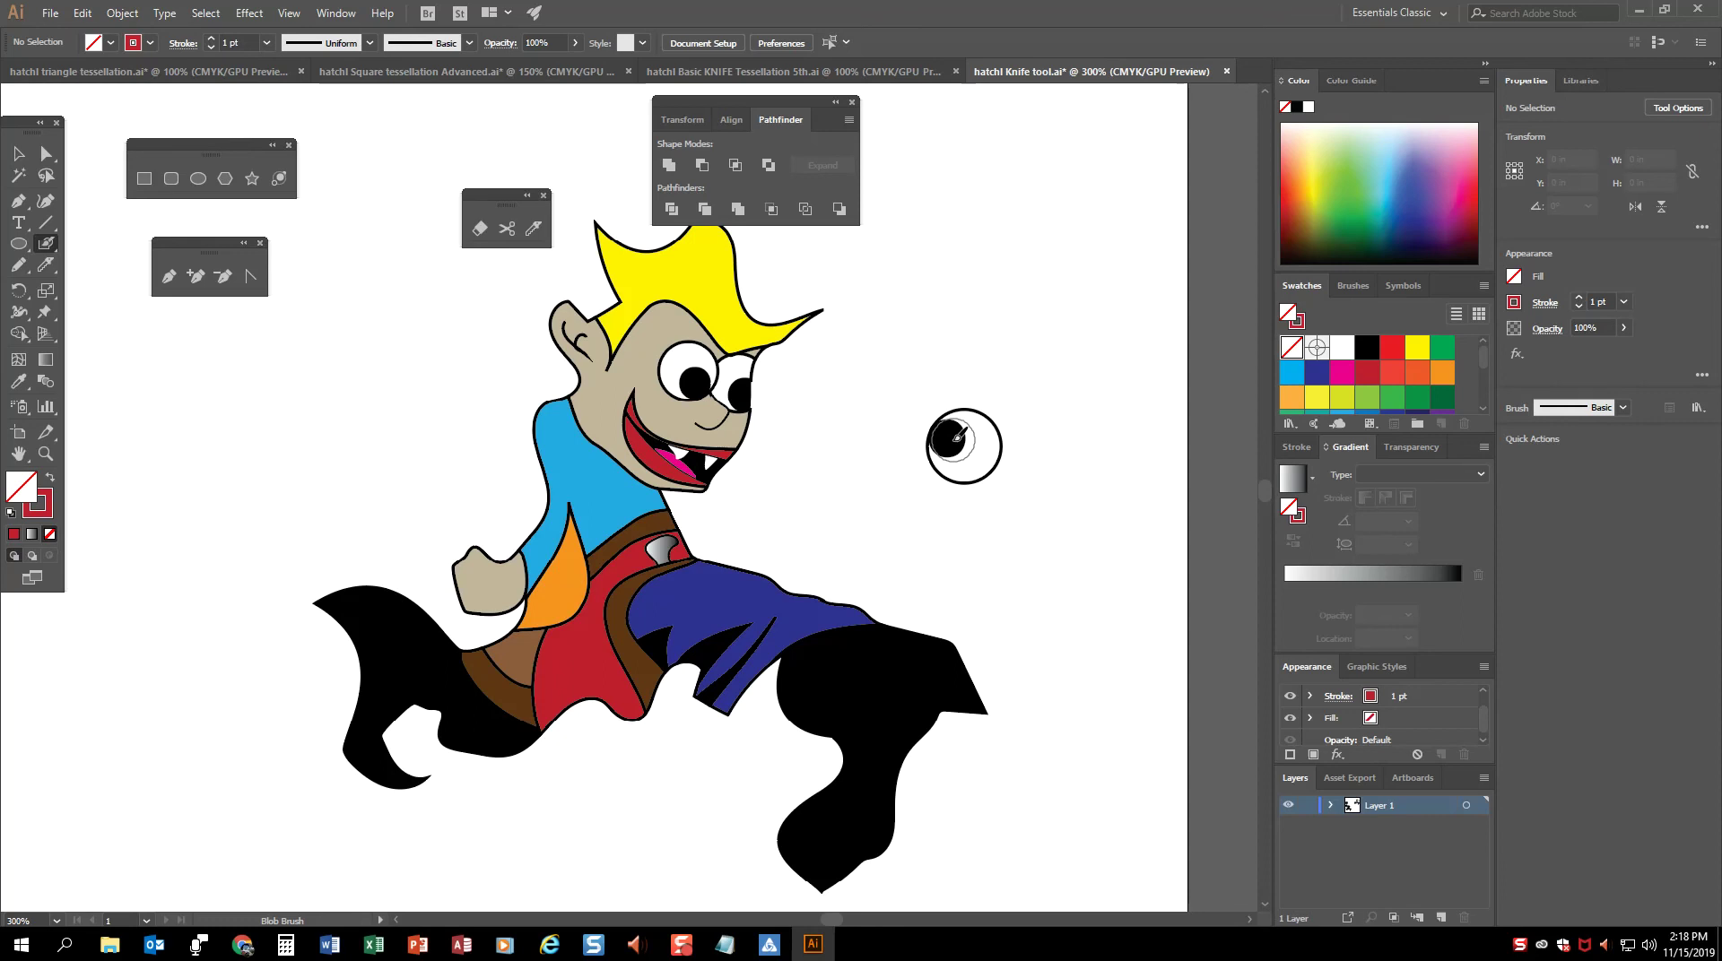
left_click(1000, 369)
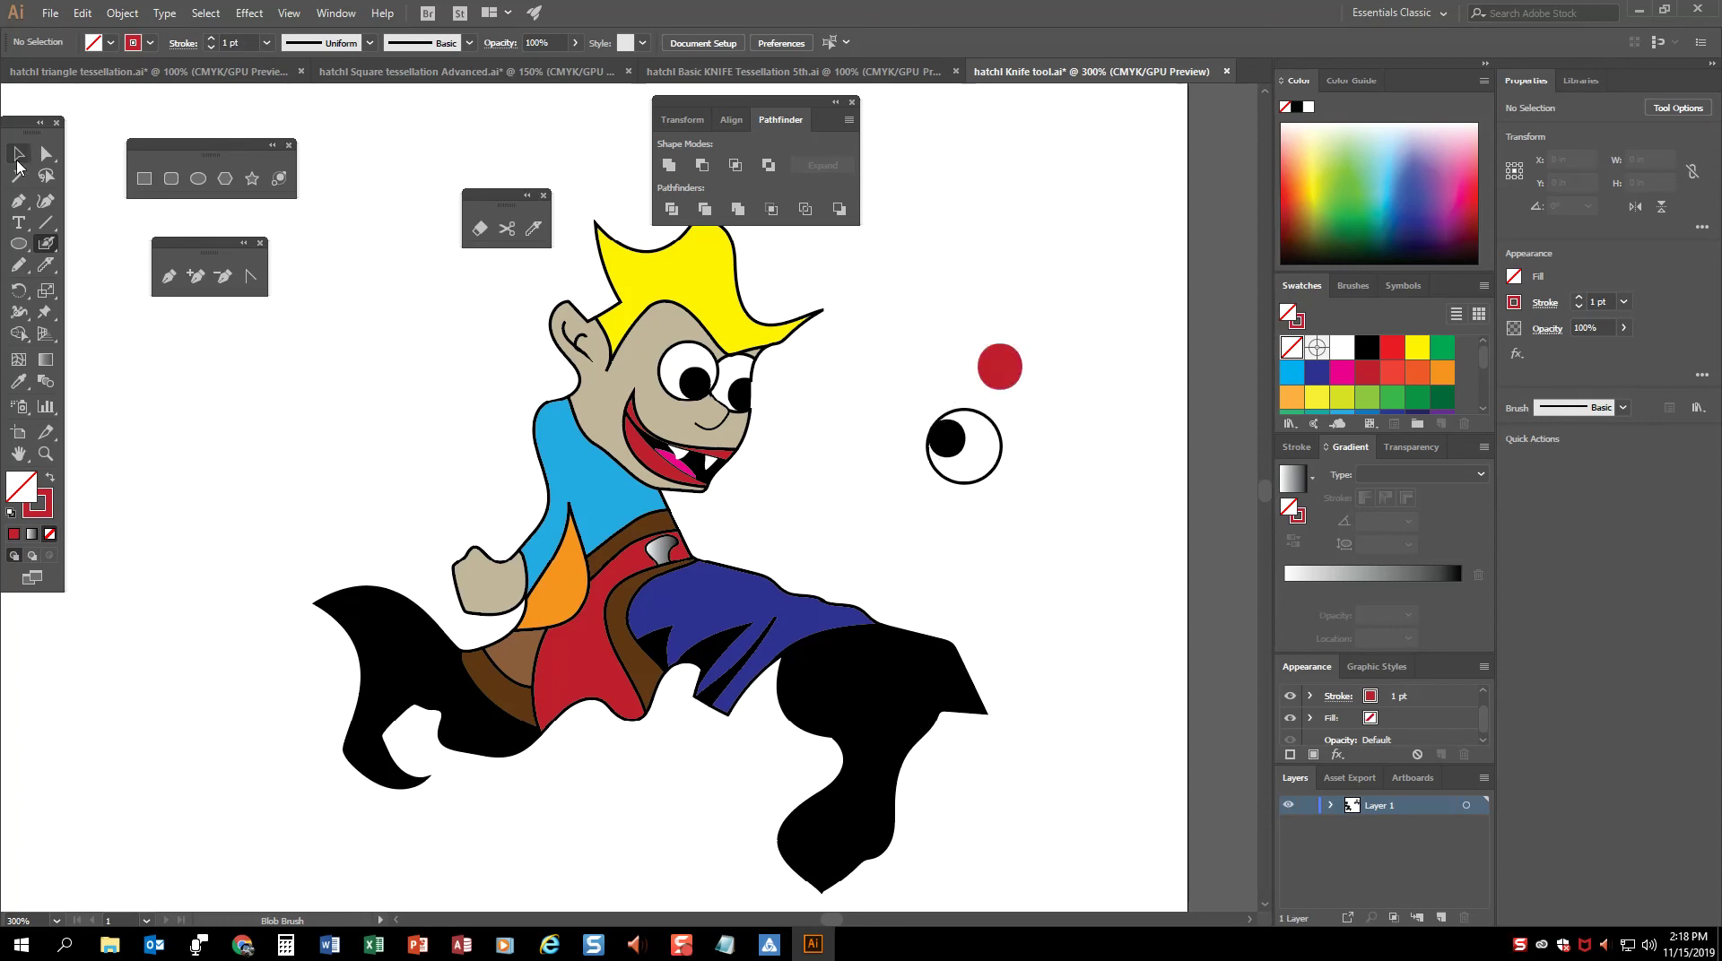
left_click(18, 158)
left_click_drag(1010, 384, 1036, 503)
left_click(1029, 352)
left_click(1069, 375)
left_click(1067, 446)
Step: Group the eye and place it on the black leg shape
key("ctrl+g")
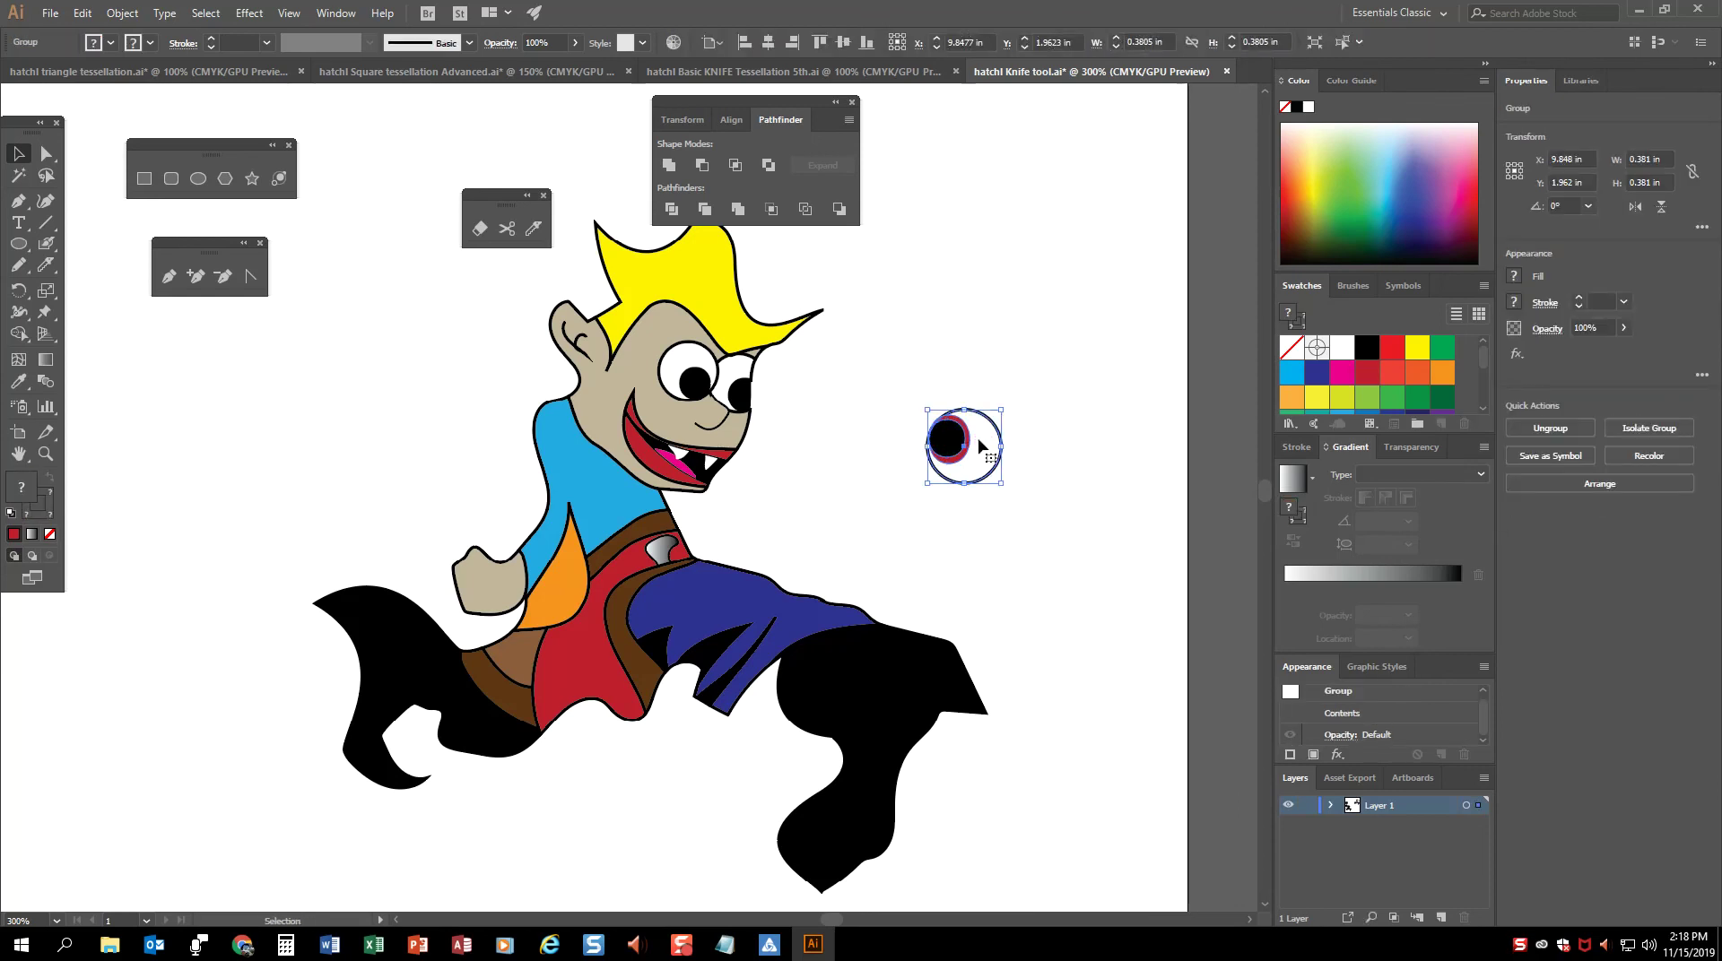
left_click_drag(979, 446, 895, 681)
left_click(959, 522)
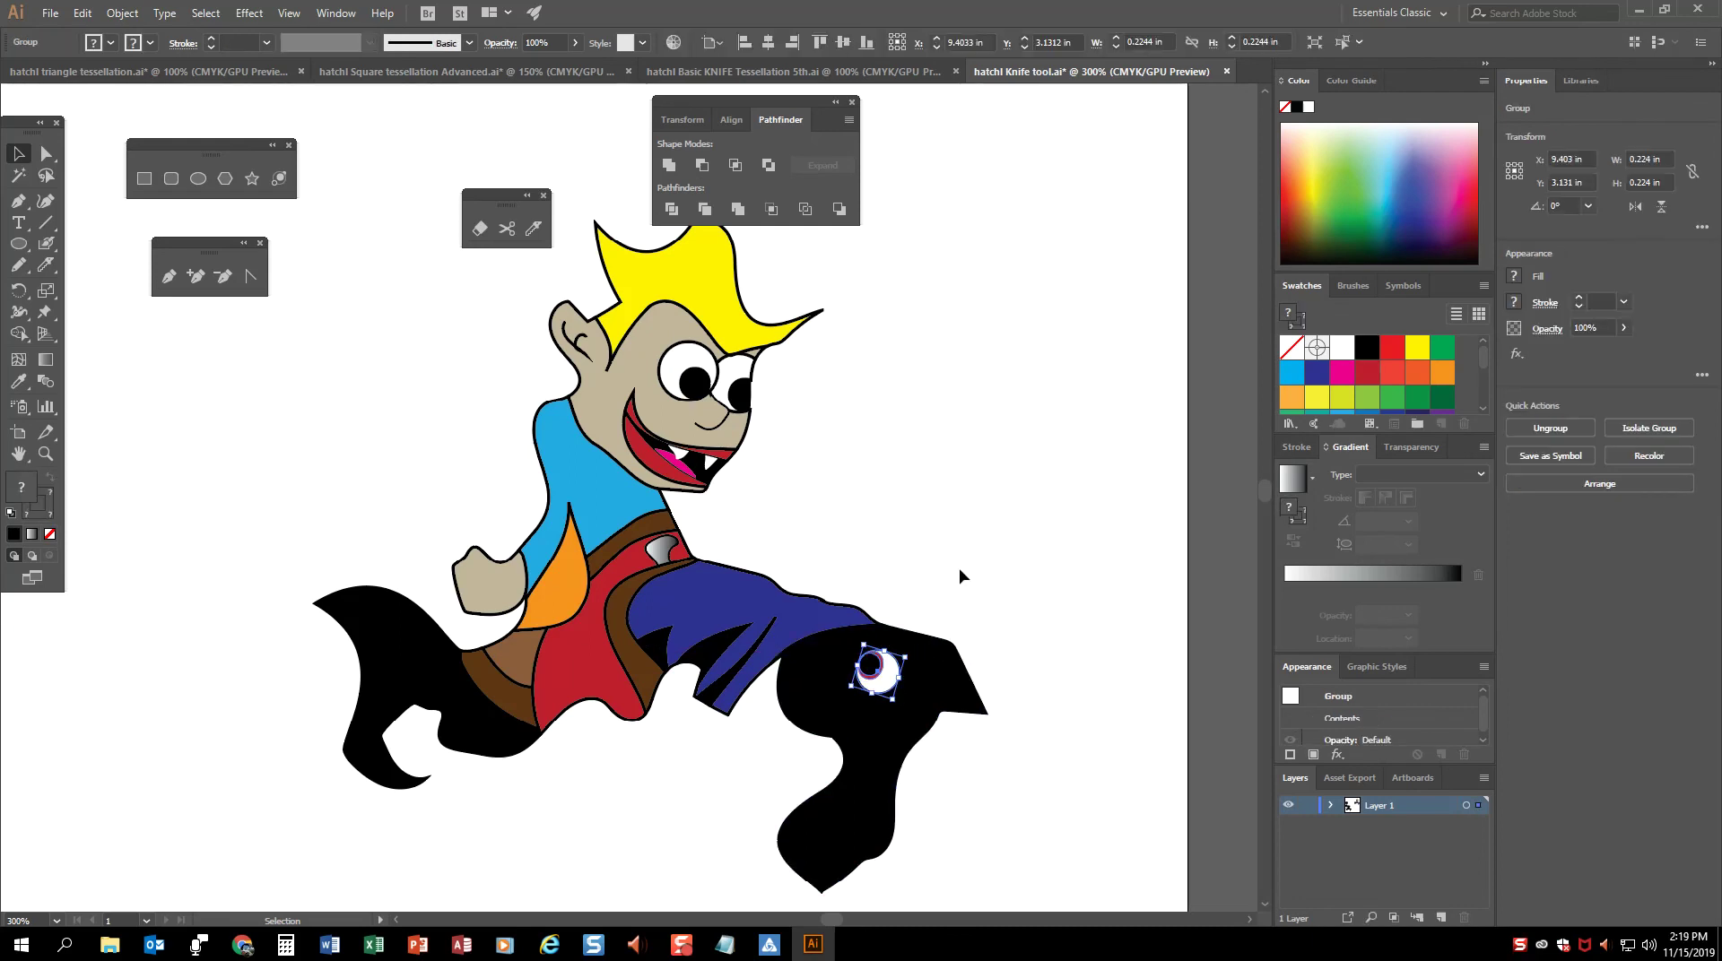
left_click(854, 838)
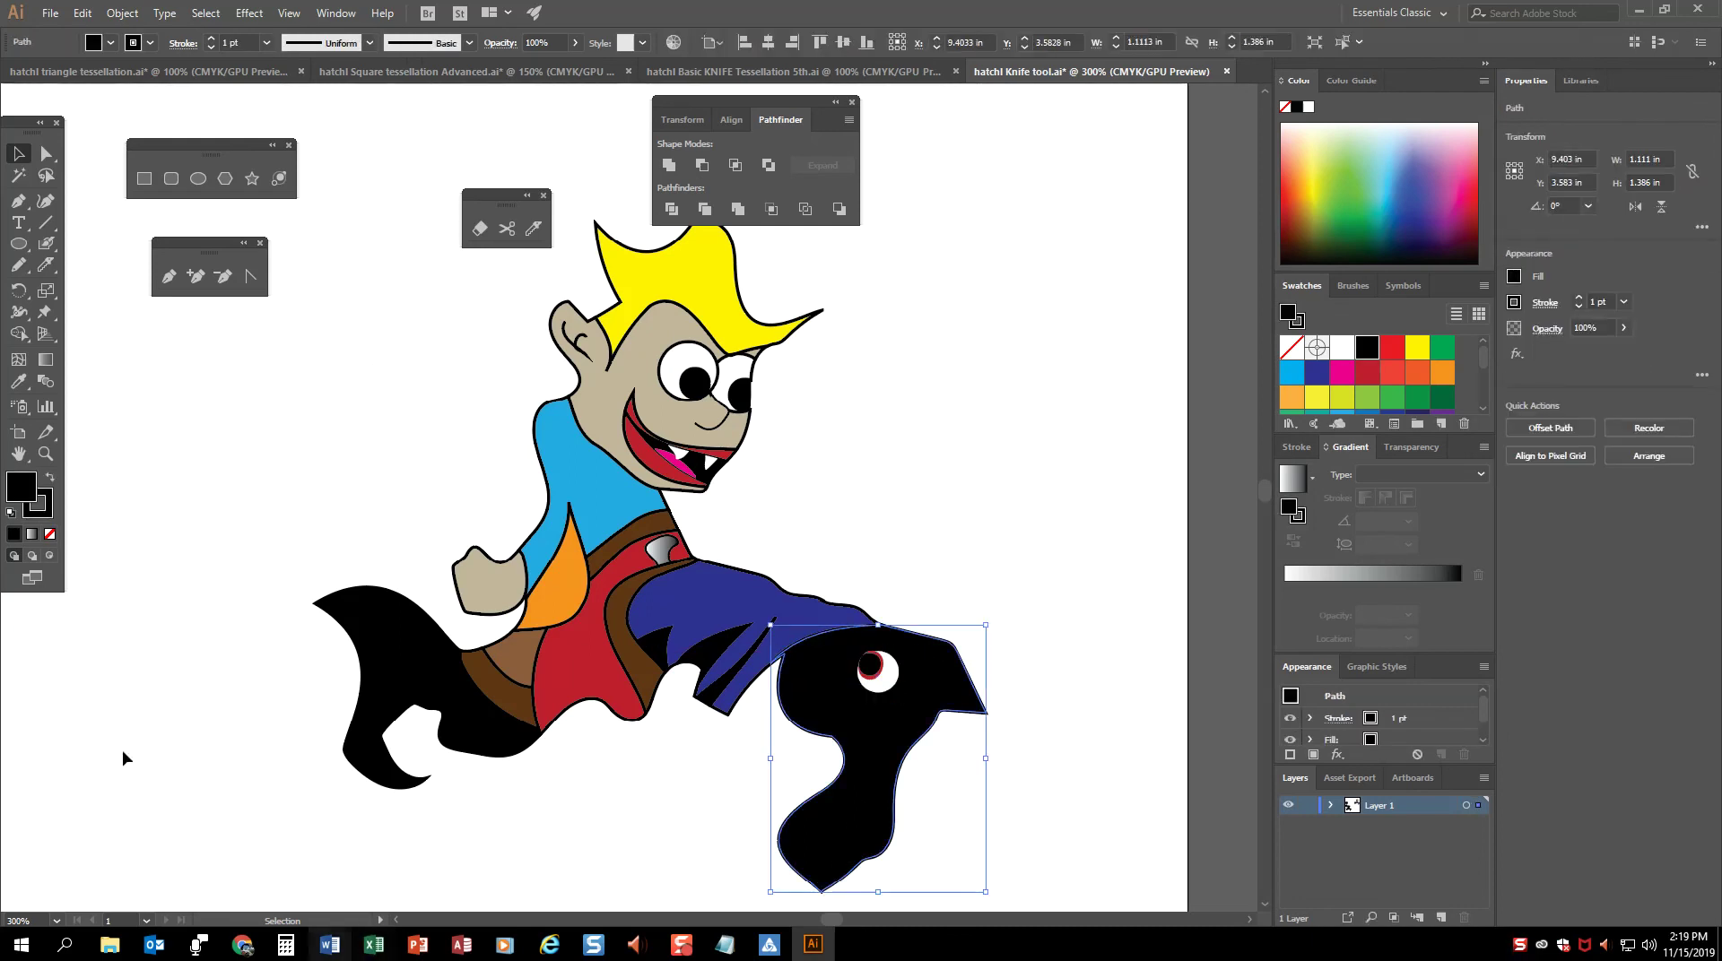
Step: Knife-cut a jaw piece off the bottom of the black shape and fill it white
left_click(41, 266)
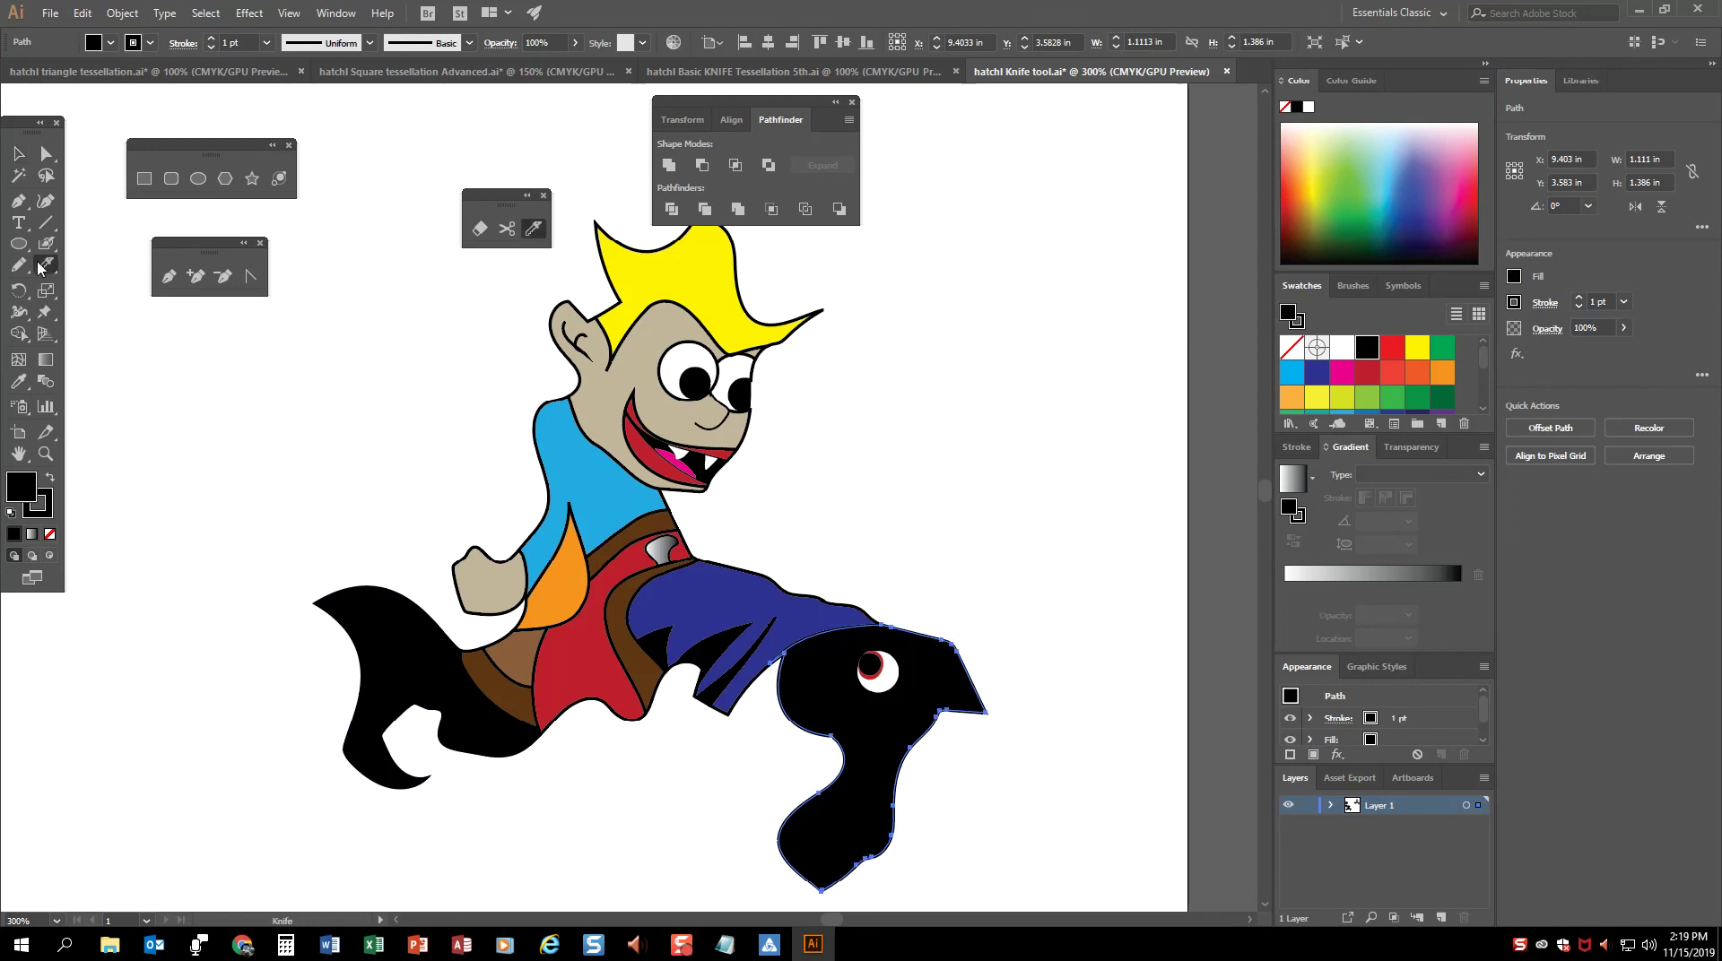
key("ctrl+equal")
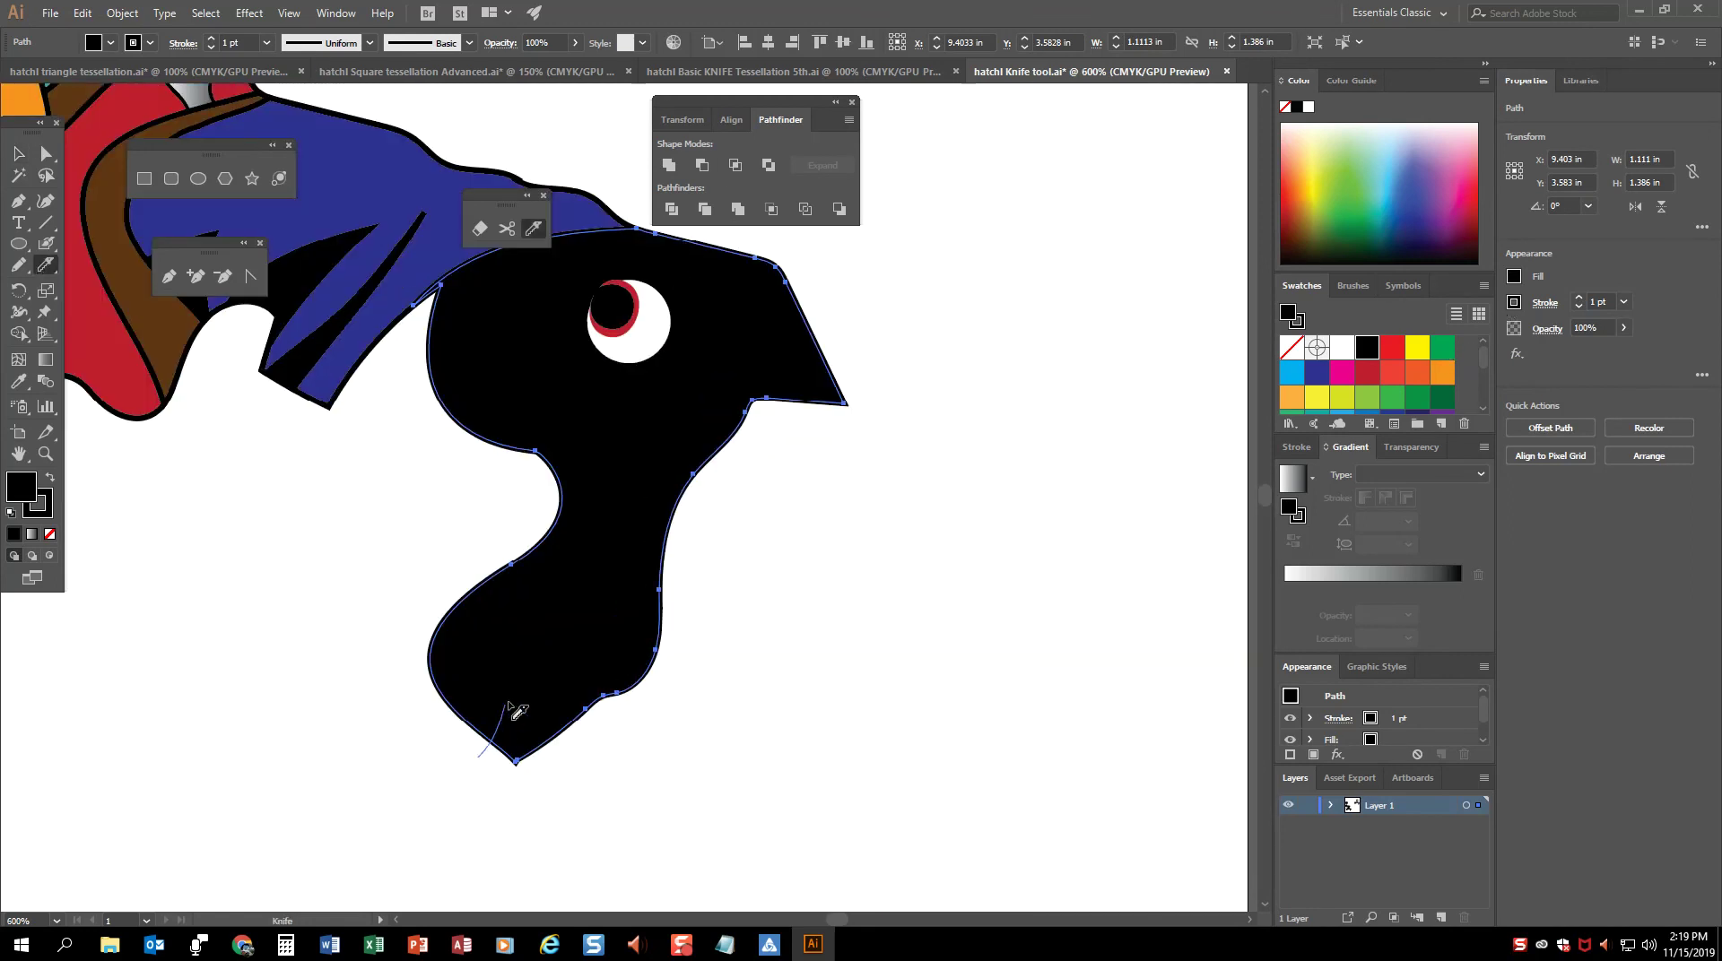
left_click_drag(574, 636, 552, 574)
left_click_drag(464, 632, 392, 692)
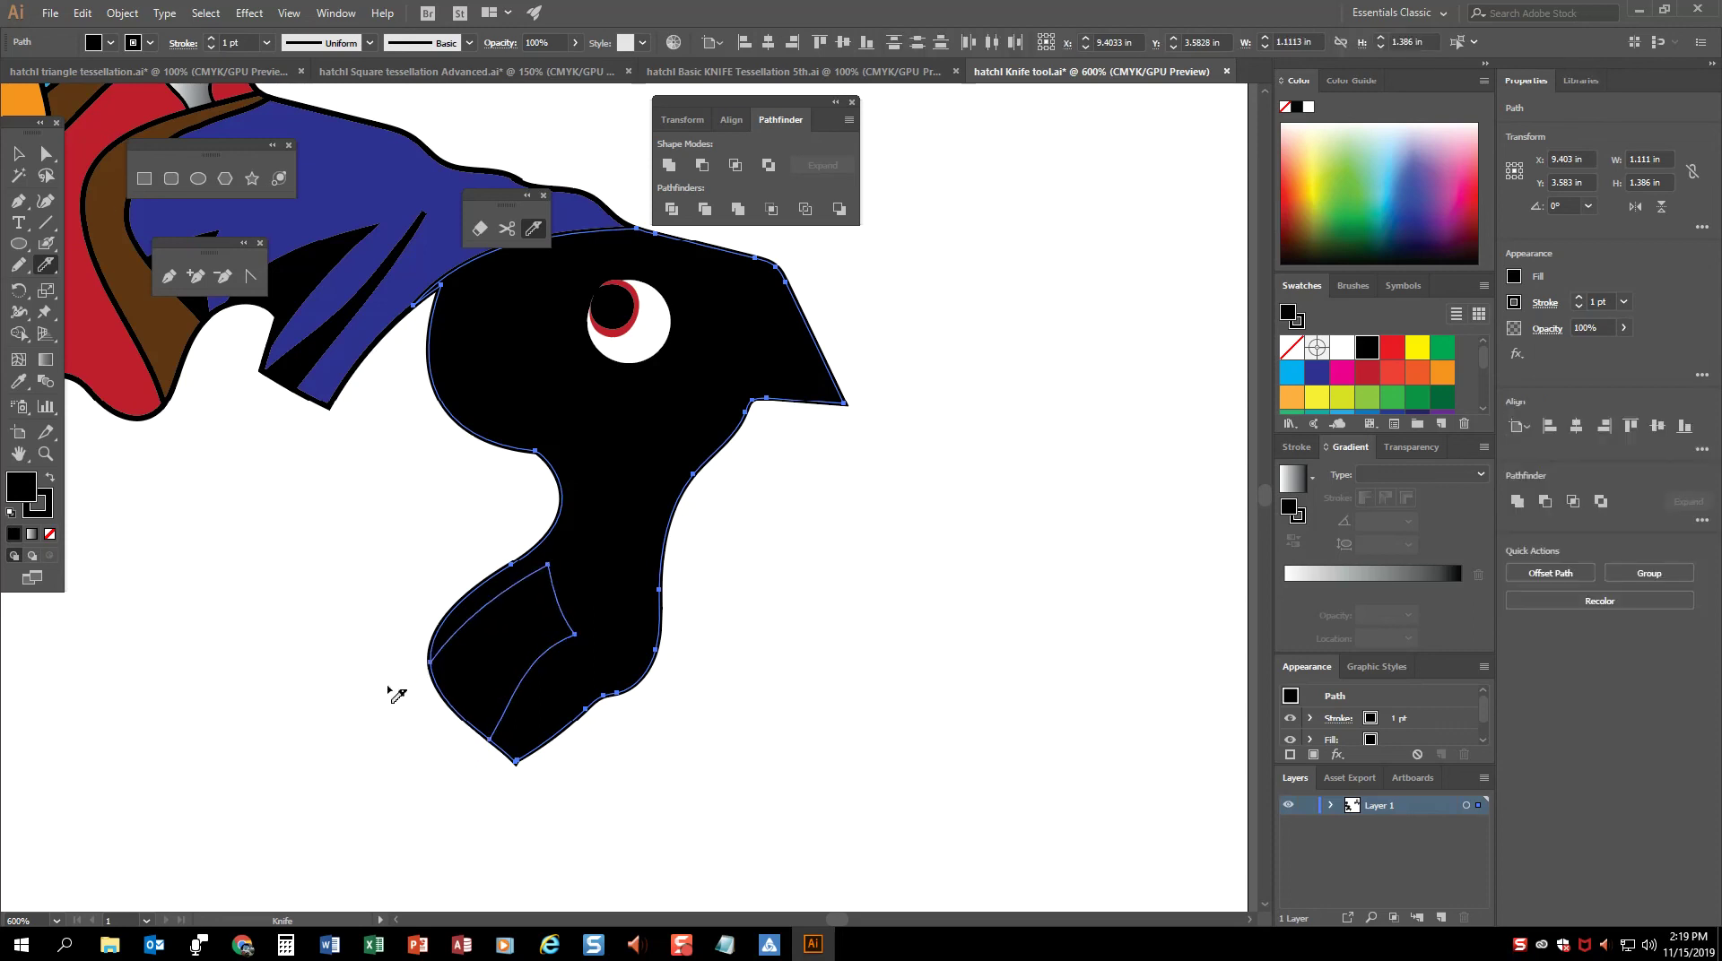
left_click(45, 158)
left_click(861, 642)
left_click(504, 634)
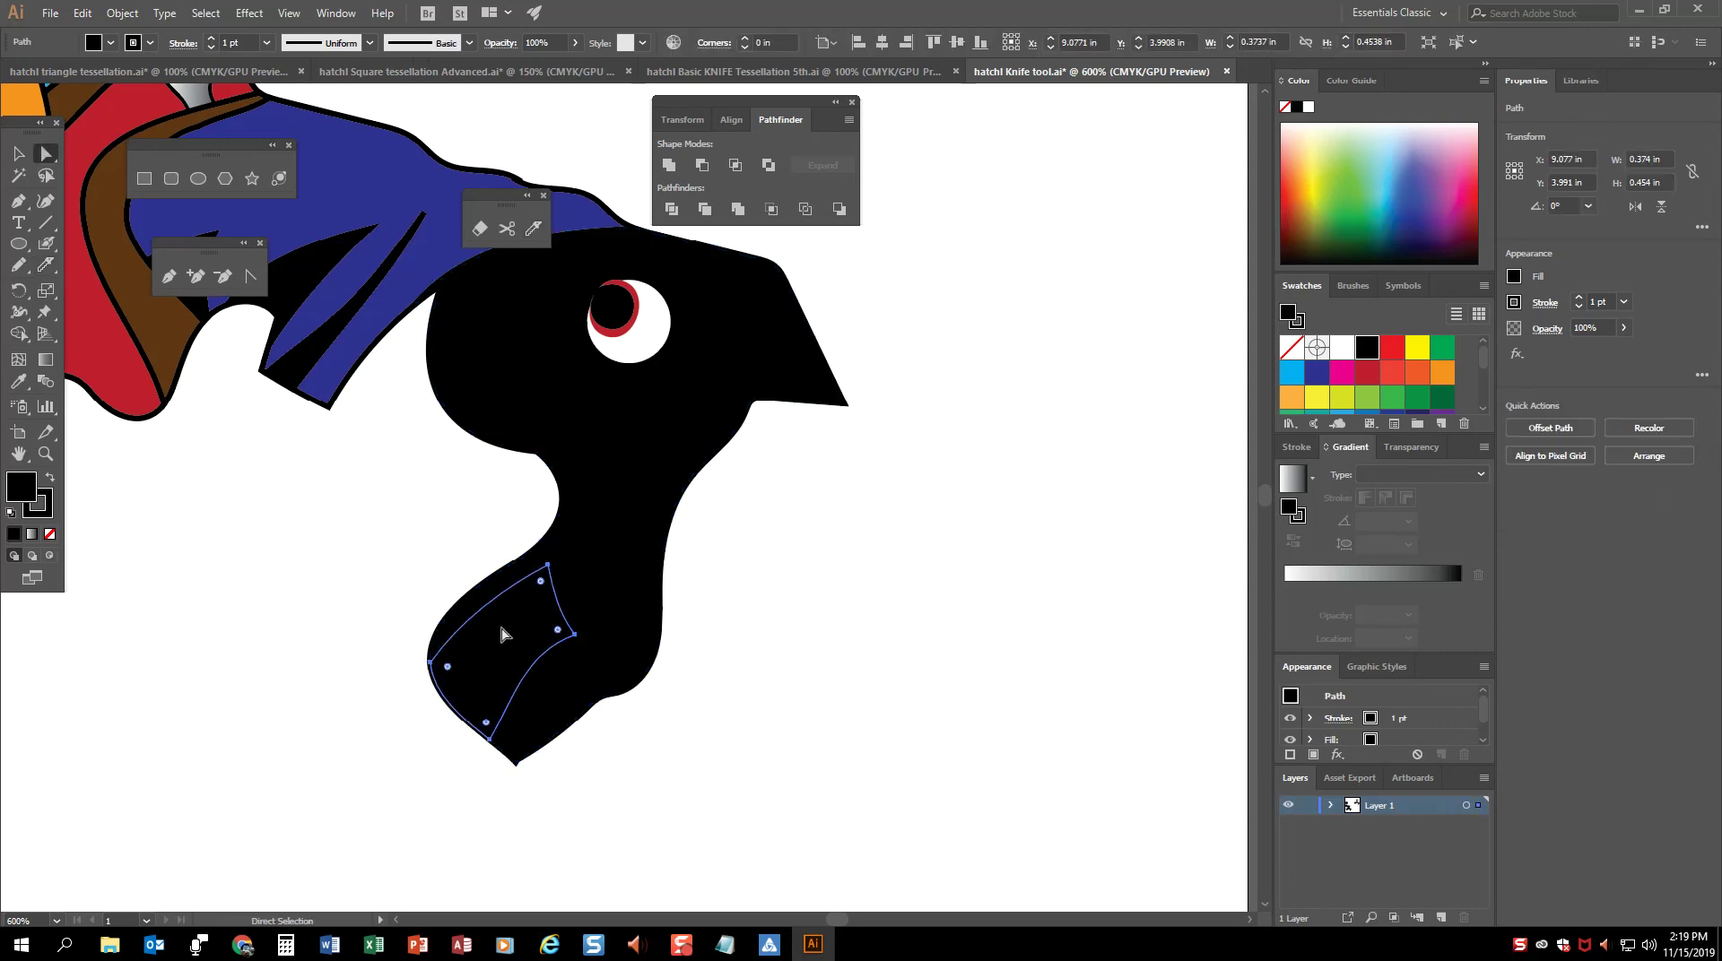
key("d")
left_click(876, 577)
left_click(512, 661)
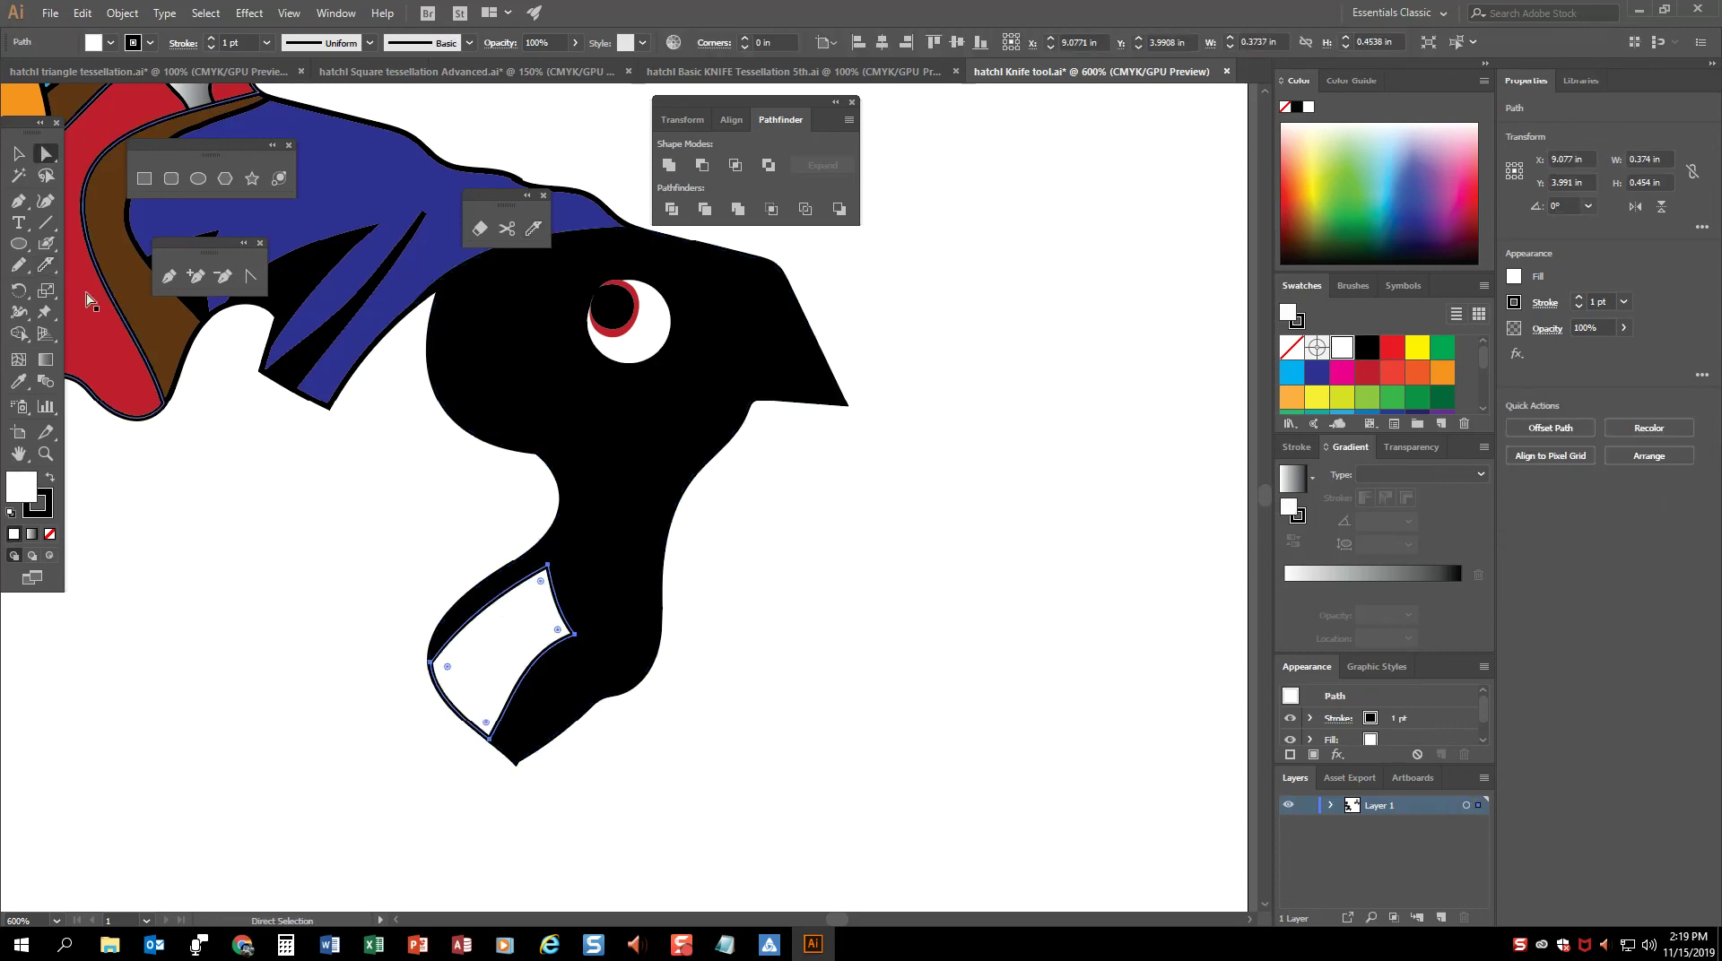
Step: Slice the white jaw piece into tooth-like segments with the Knife
left_click(534, 229)
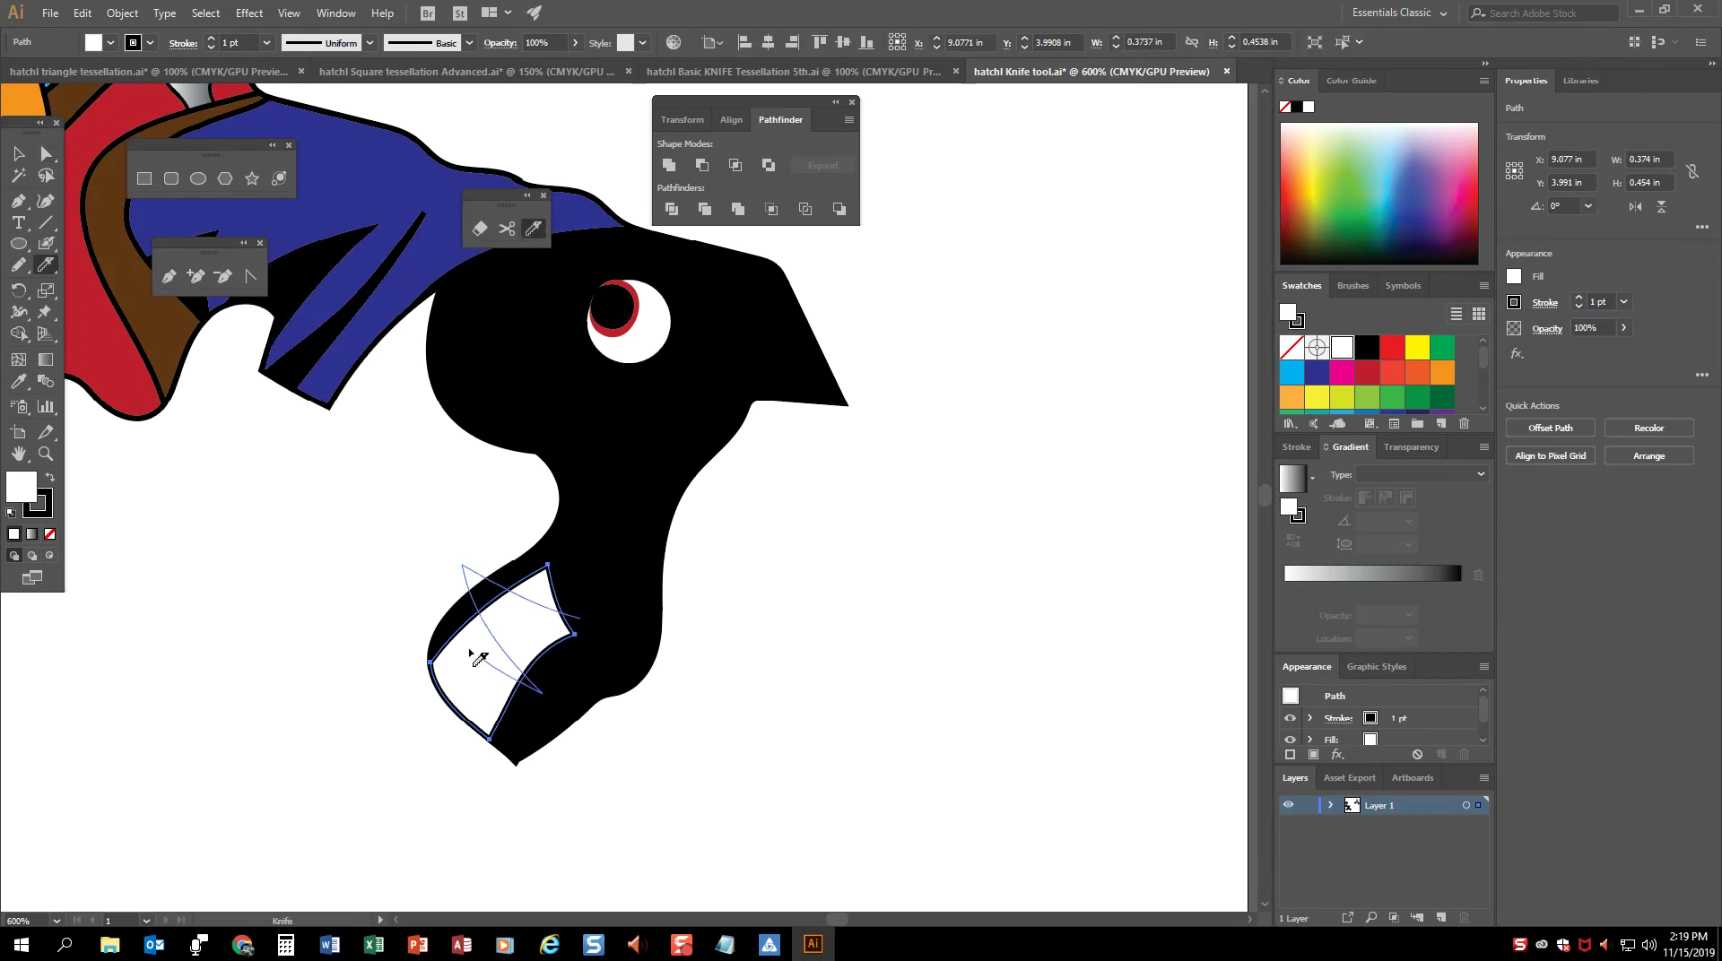
mouse_move(442, 628)
left_mouse_down()
mouse_move(536, 691)
mouse_move(502, 747)
left_mouse_up()
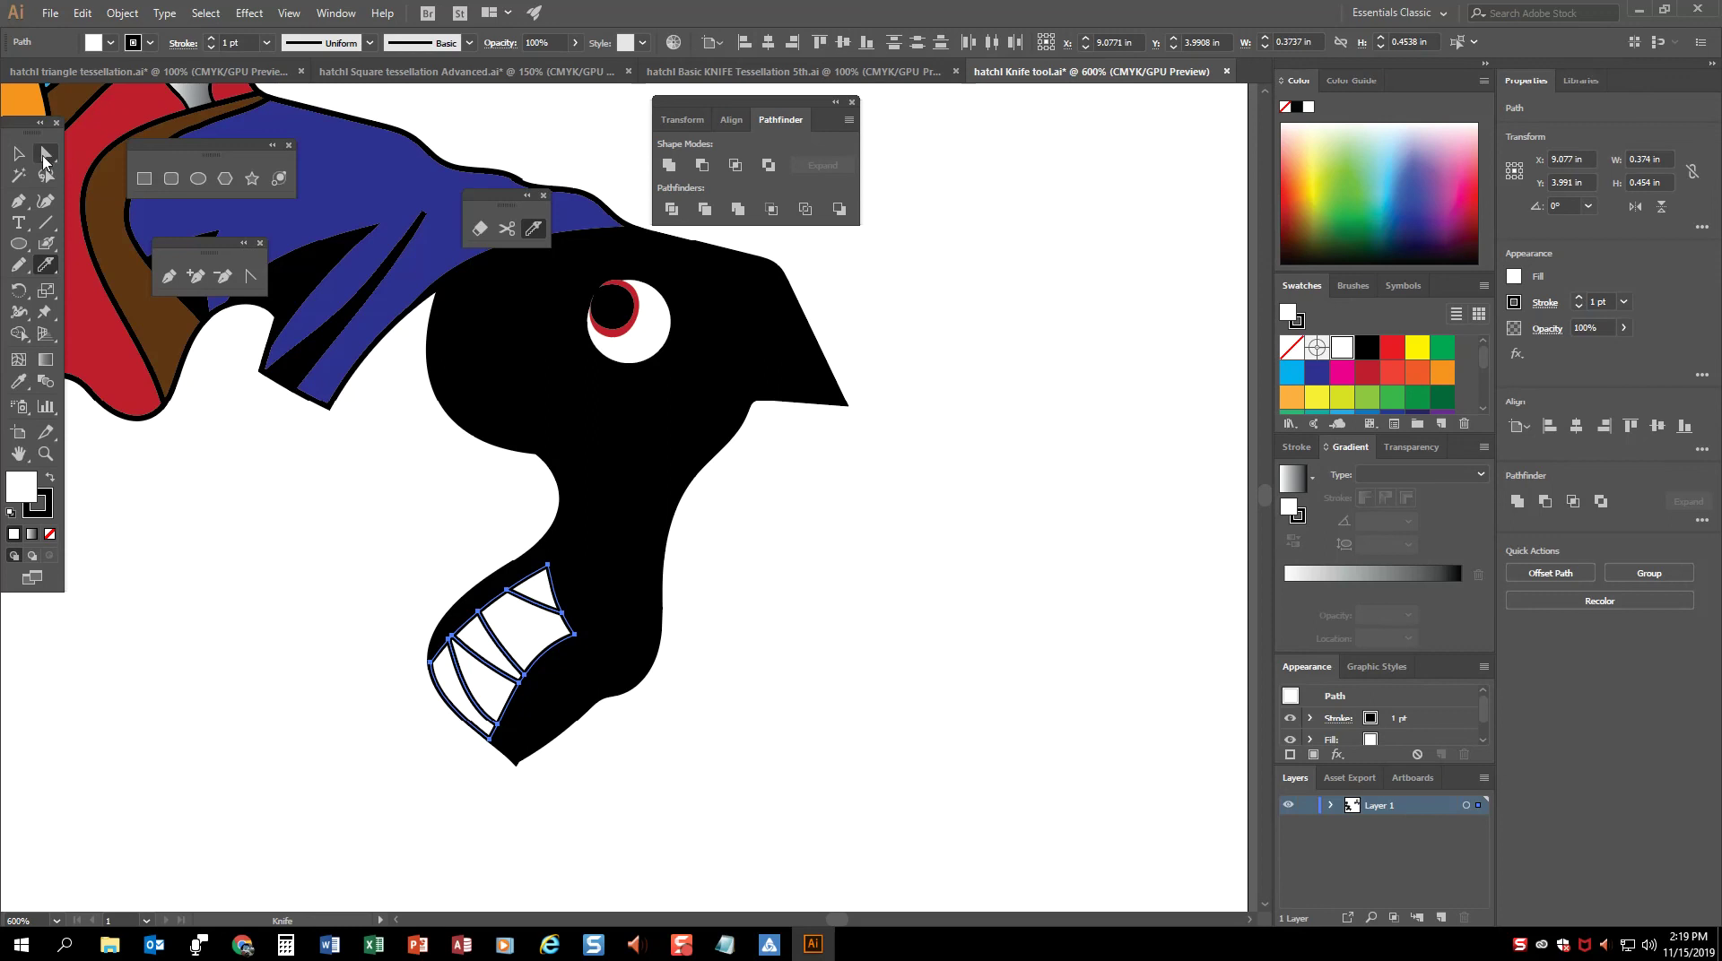
left_click(45, 159)
left_click(874, 580)
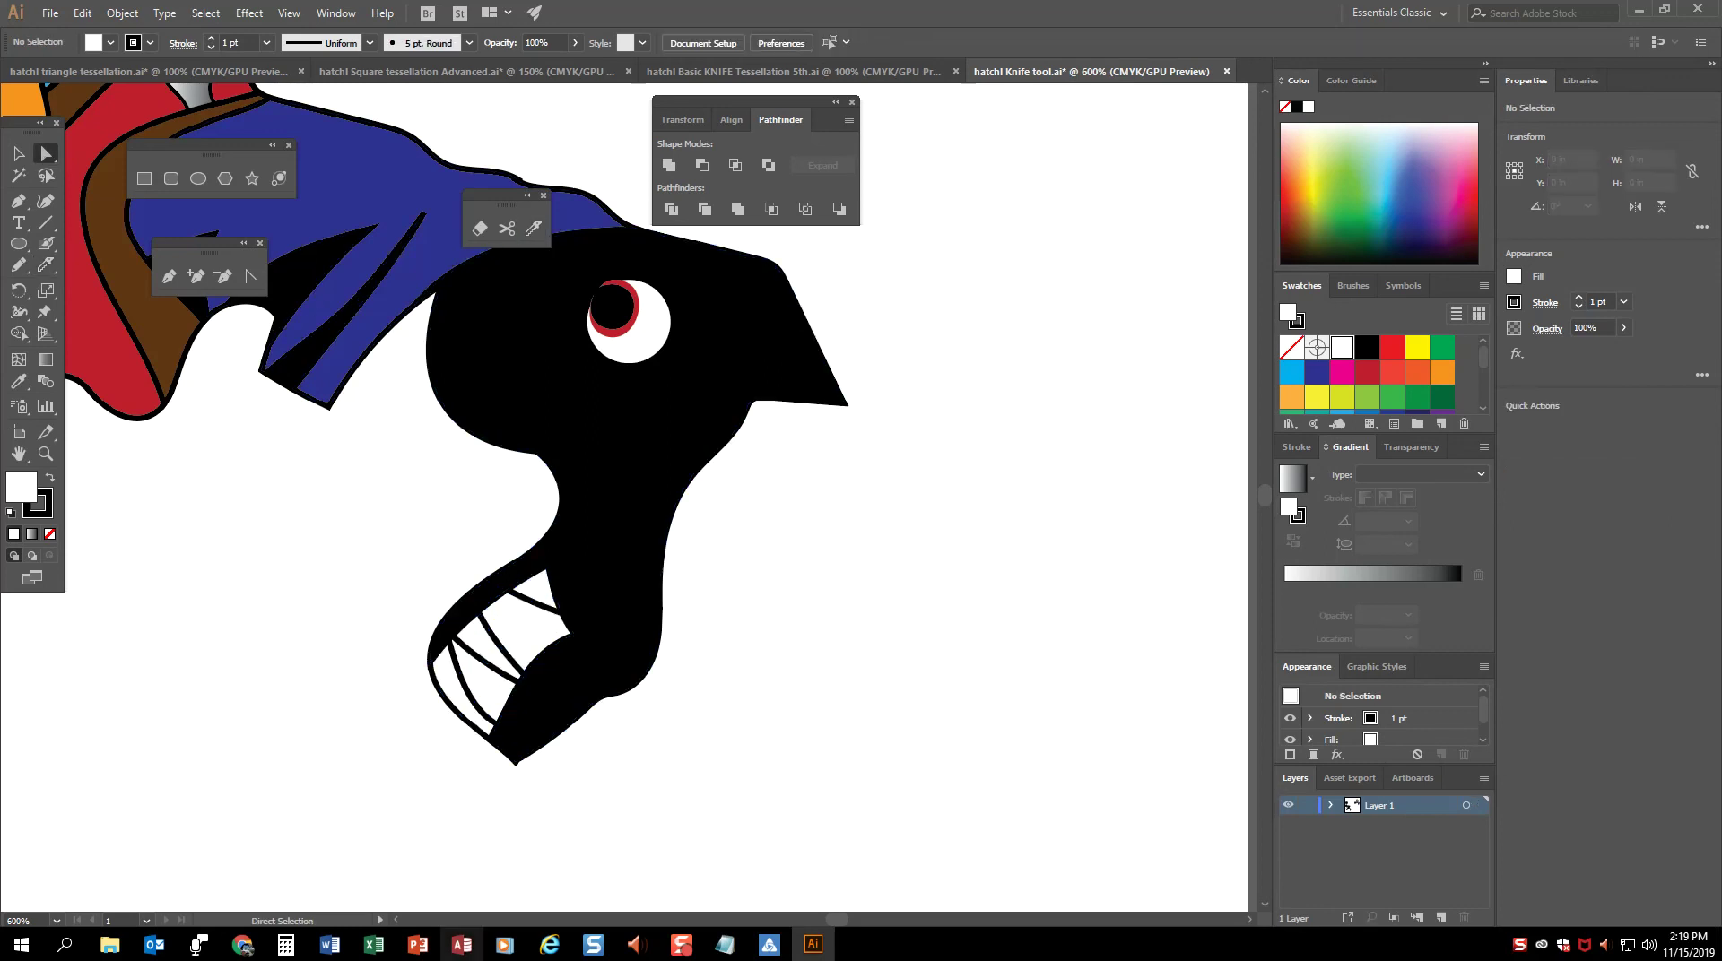
left_click(18, 265)
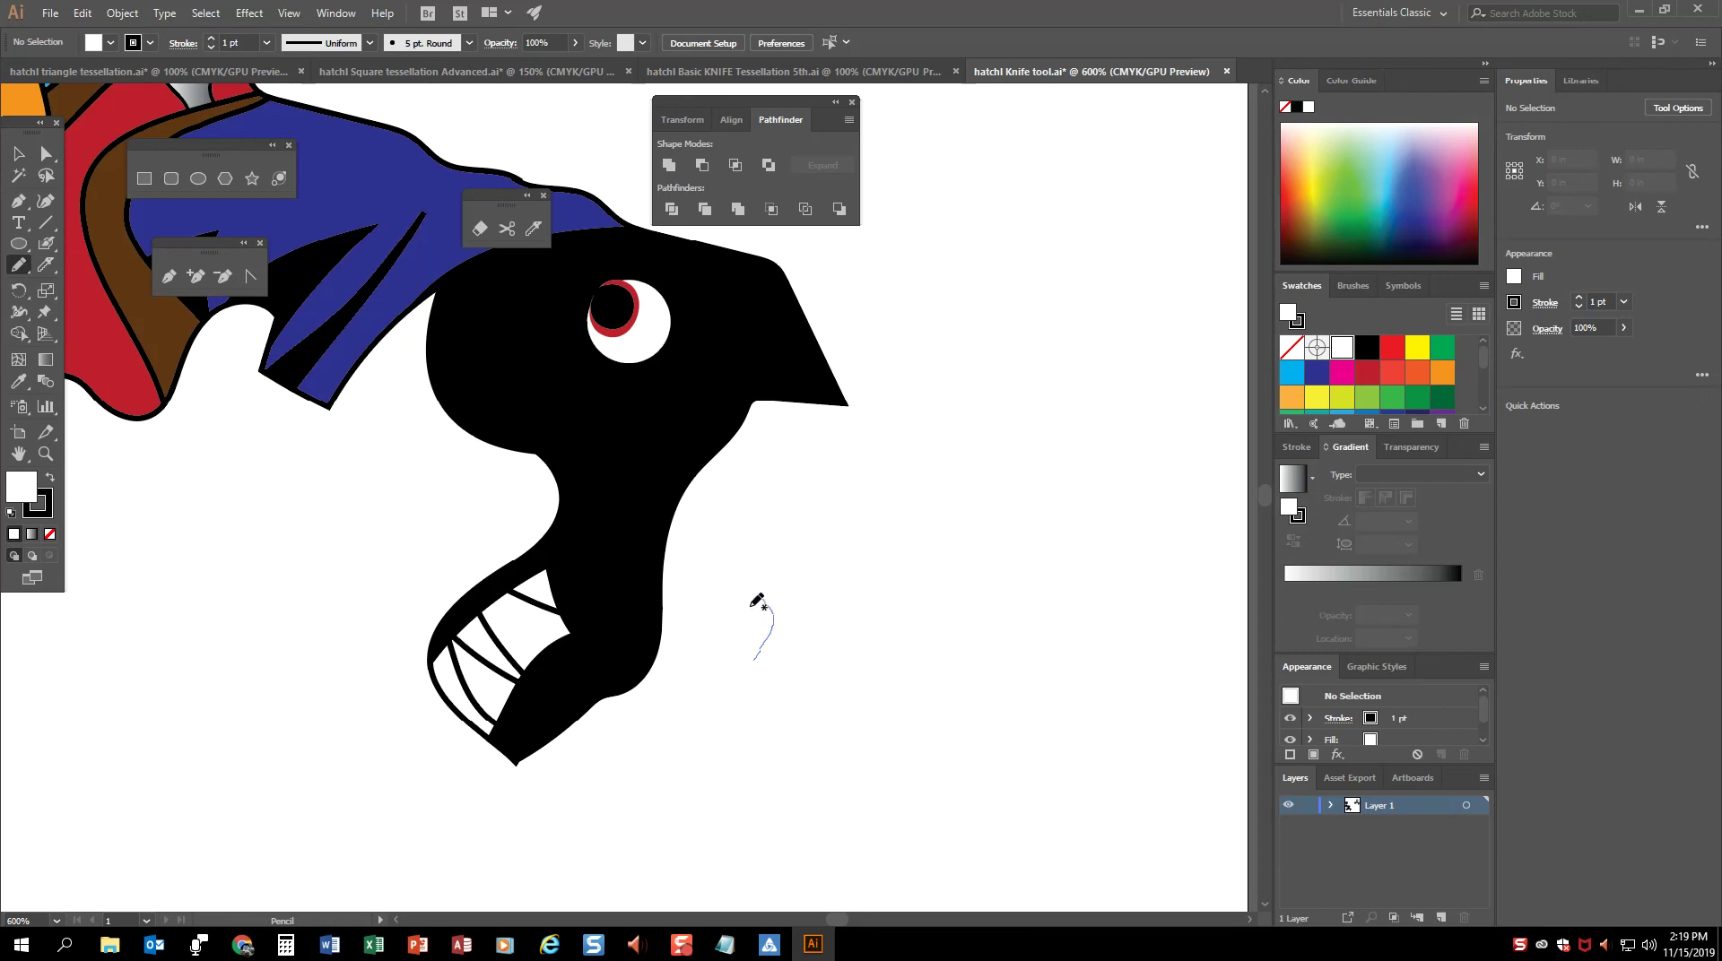
Step: Draw a small white crescent and move it into the horse's mouth
left_click_drag(744, 661, 745, 661)
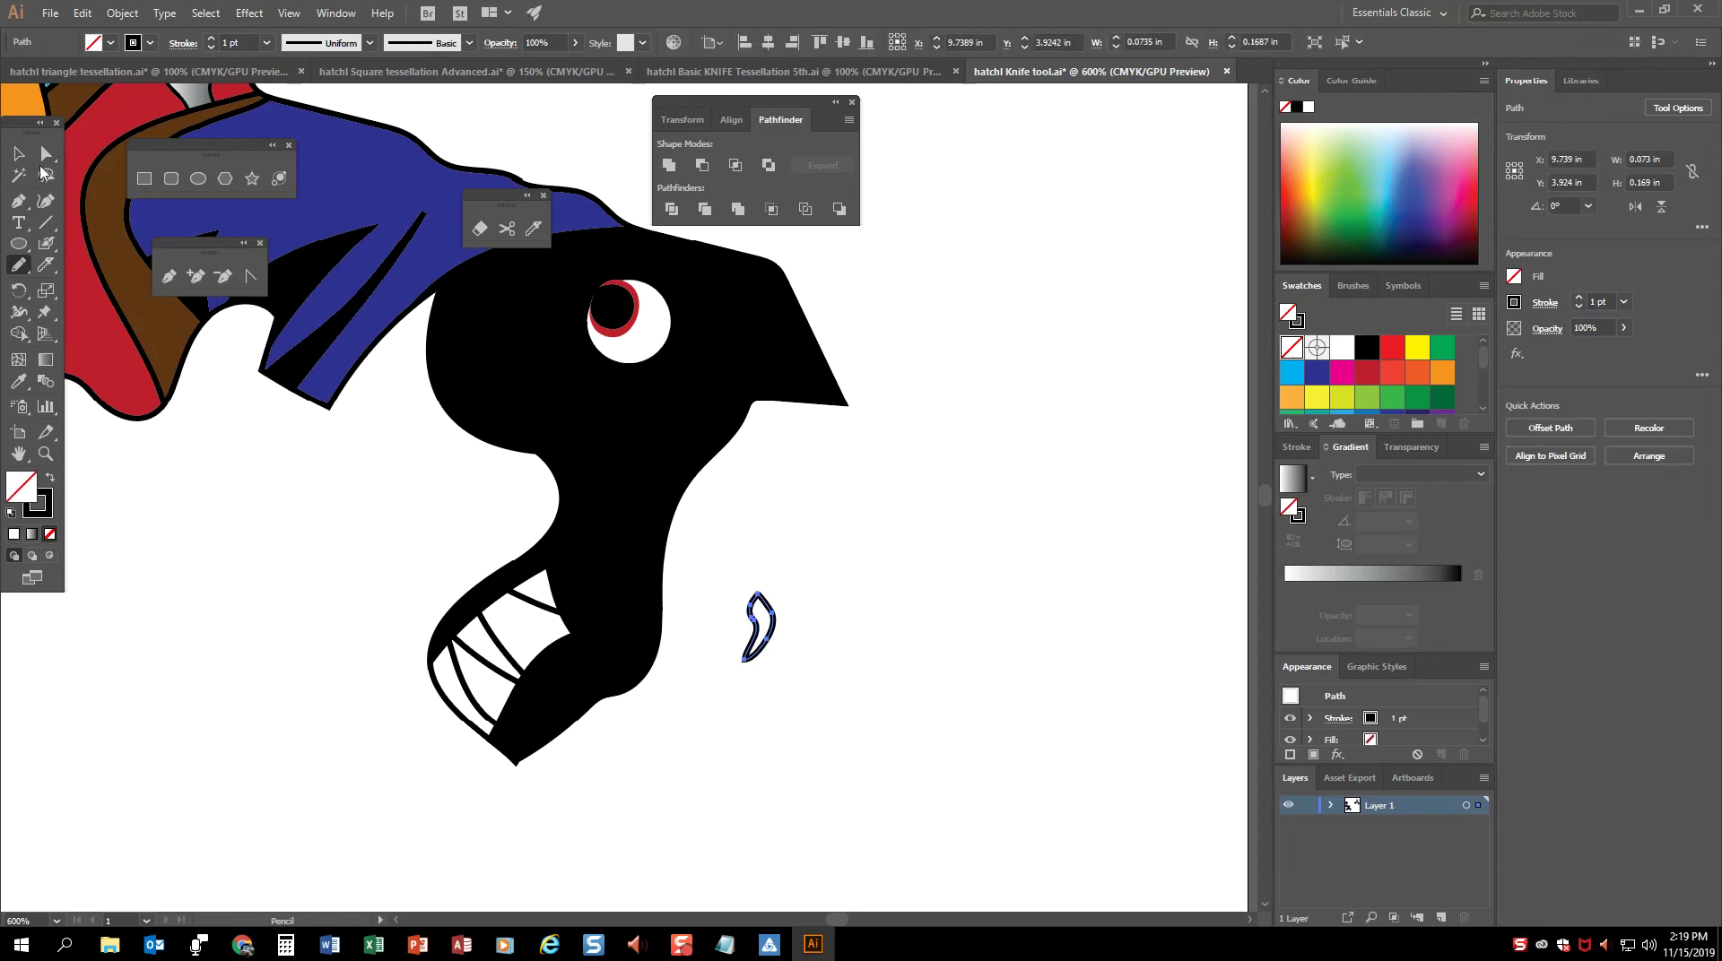
key("v")
key("d")
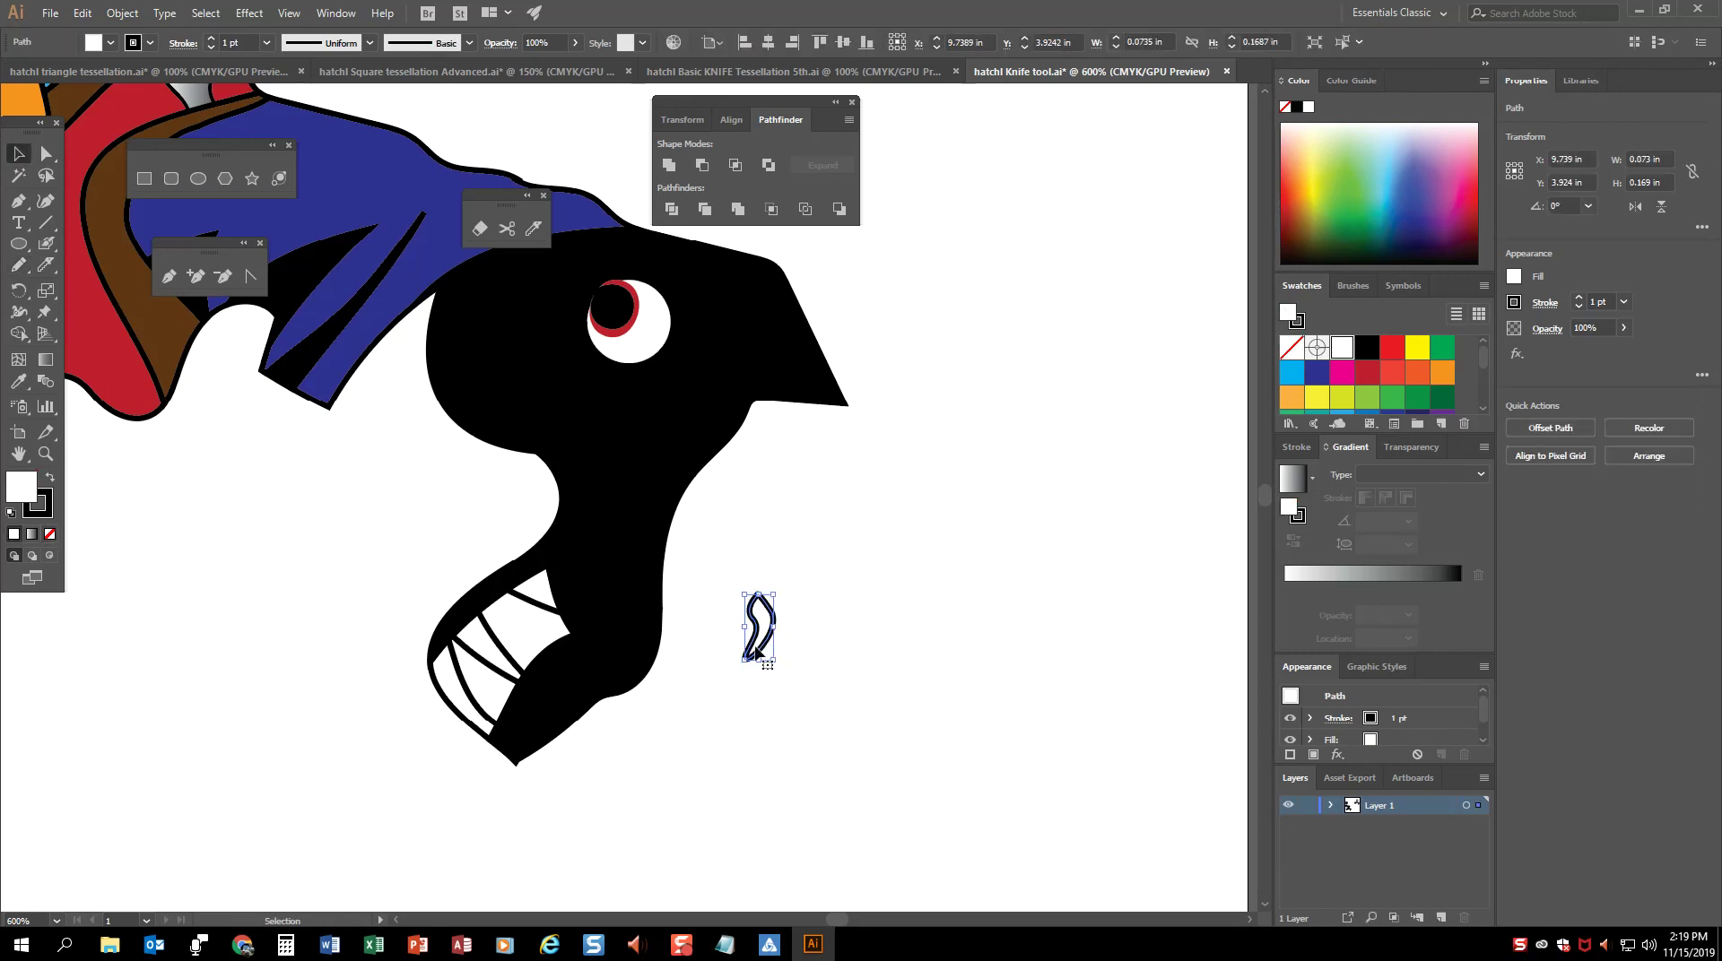
left_click_drag(768, 632, 625, 645)
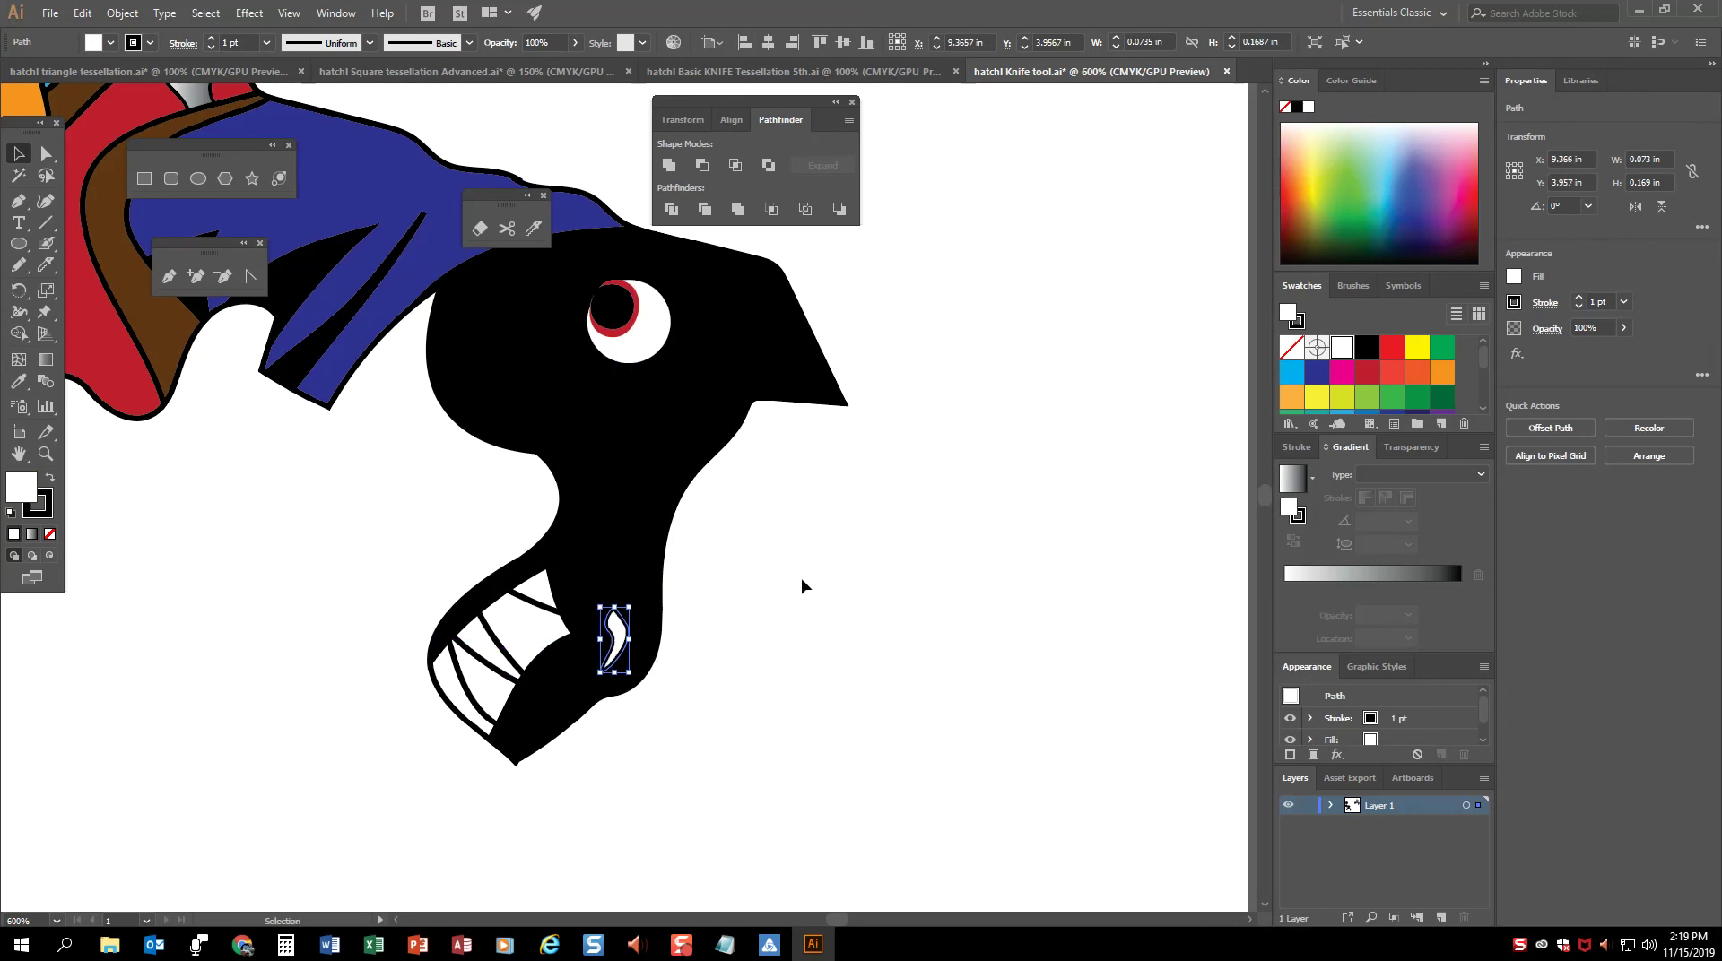
left_click(866, 623)
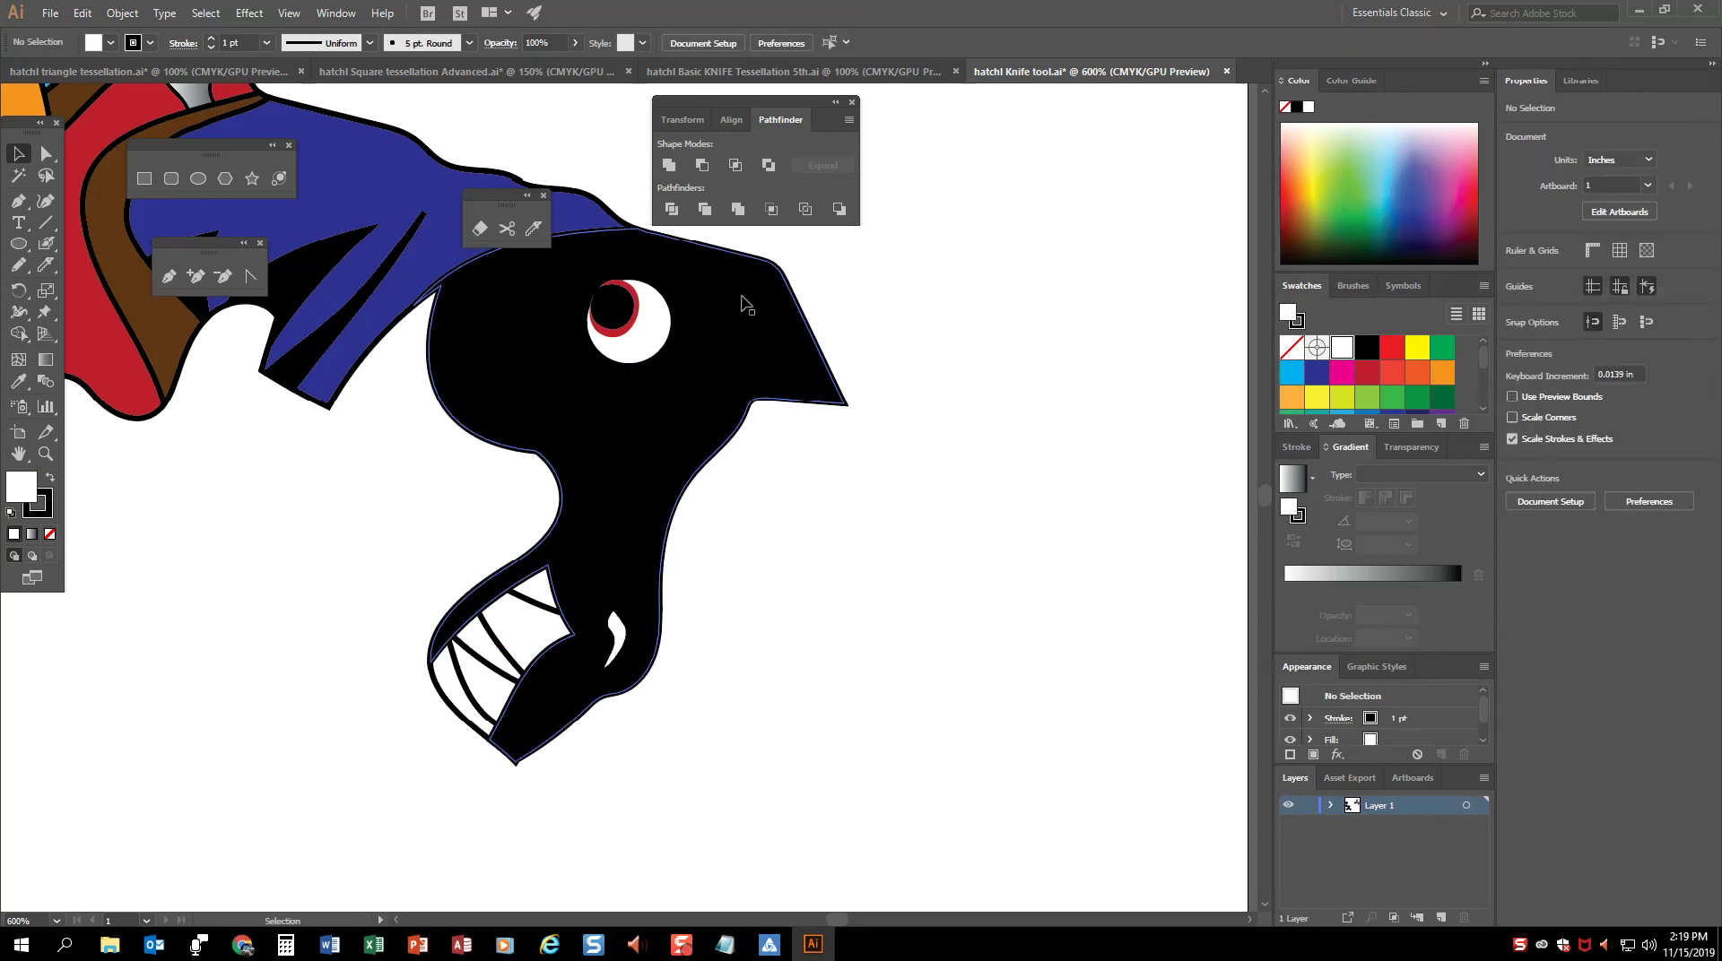
Step: Draw a stretched loop by the snout, fill it brown-grey, and tilt it about 13° clockwise
left_click(20, 263)
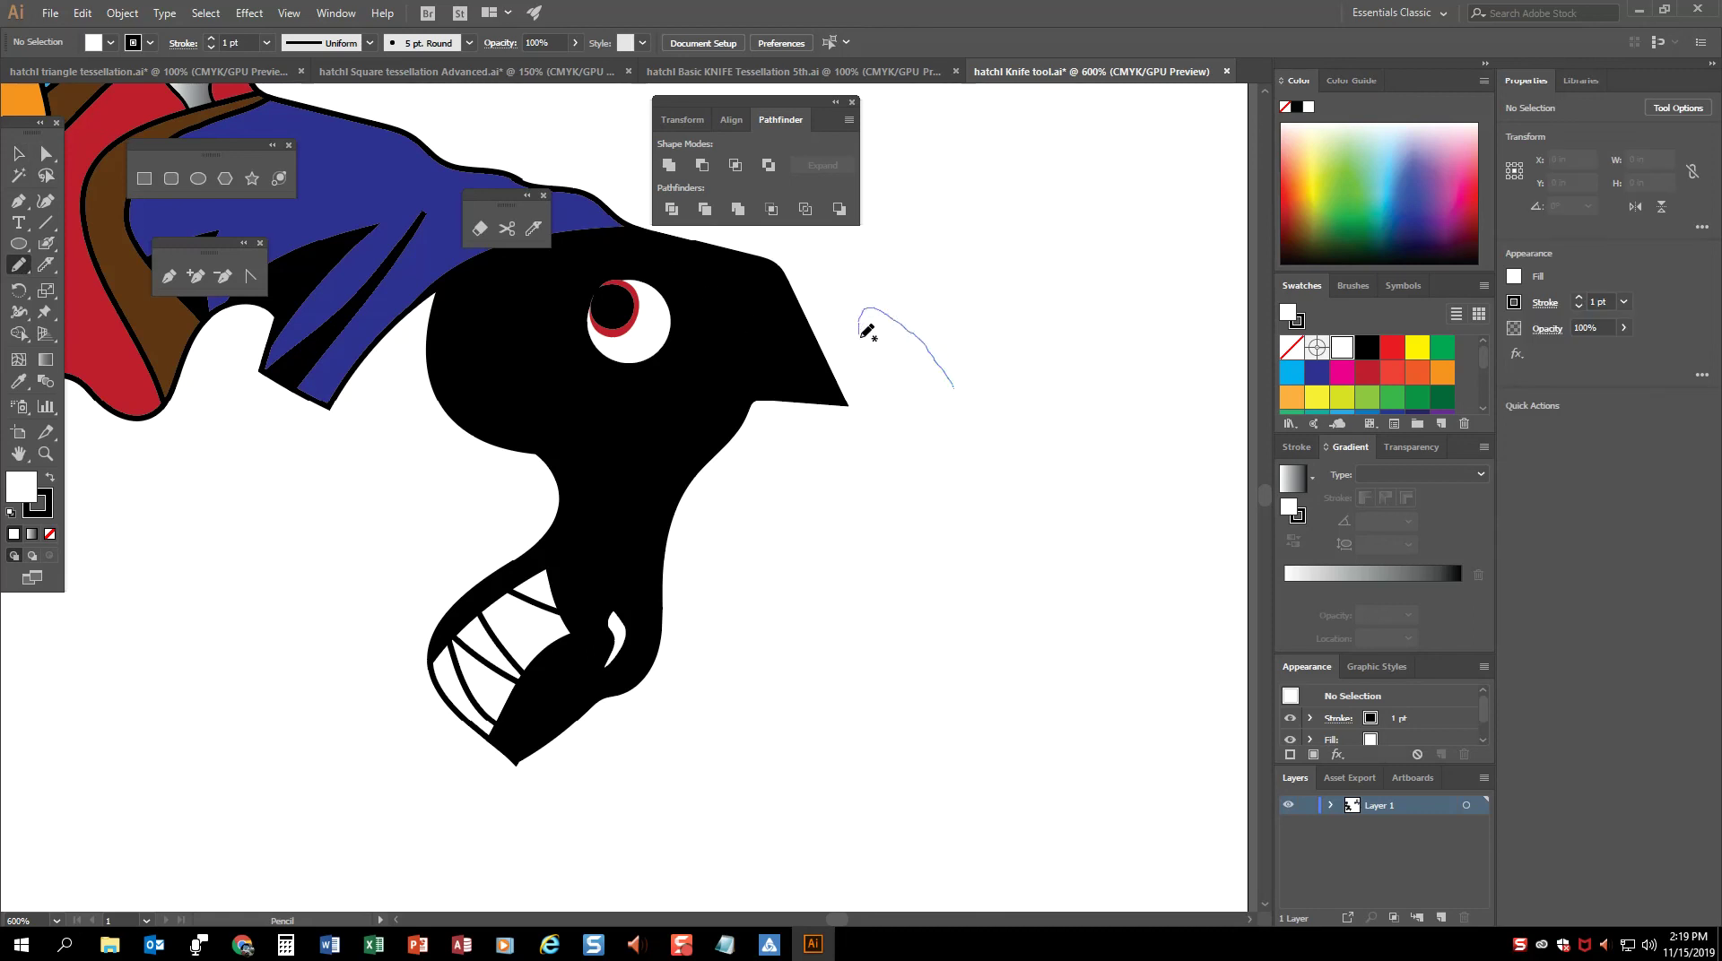
left_click_drag(943, 386, 945, 386)
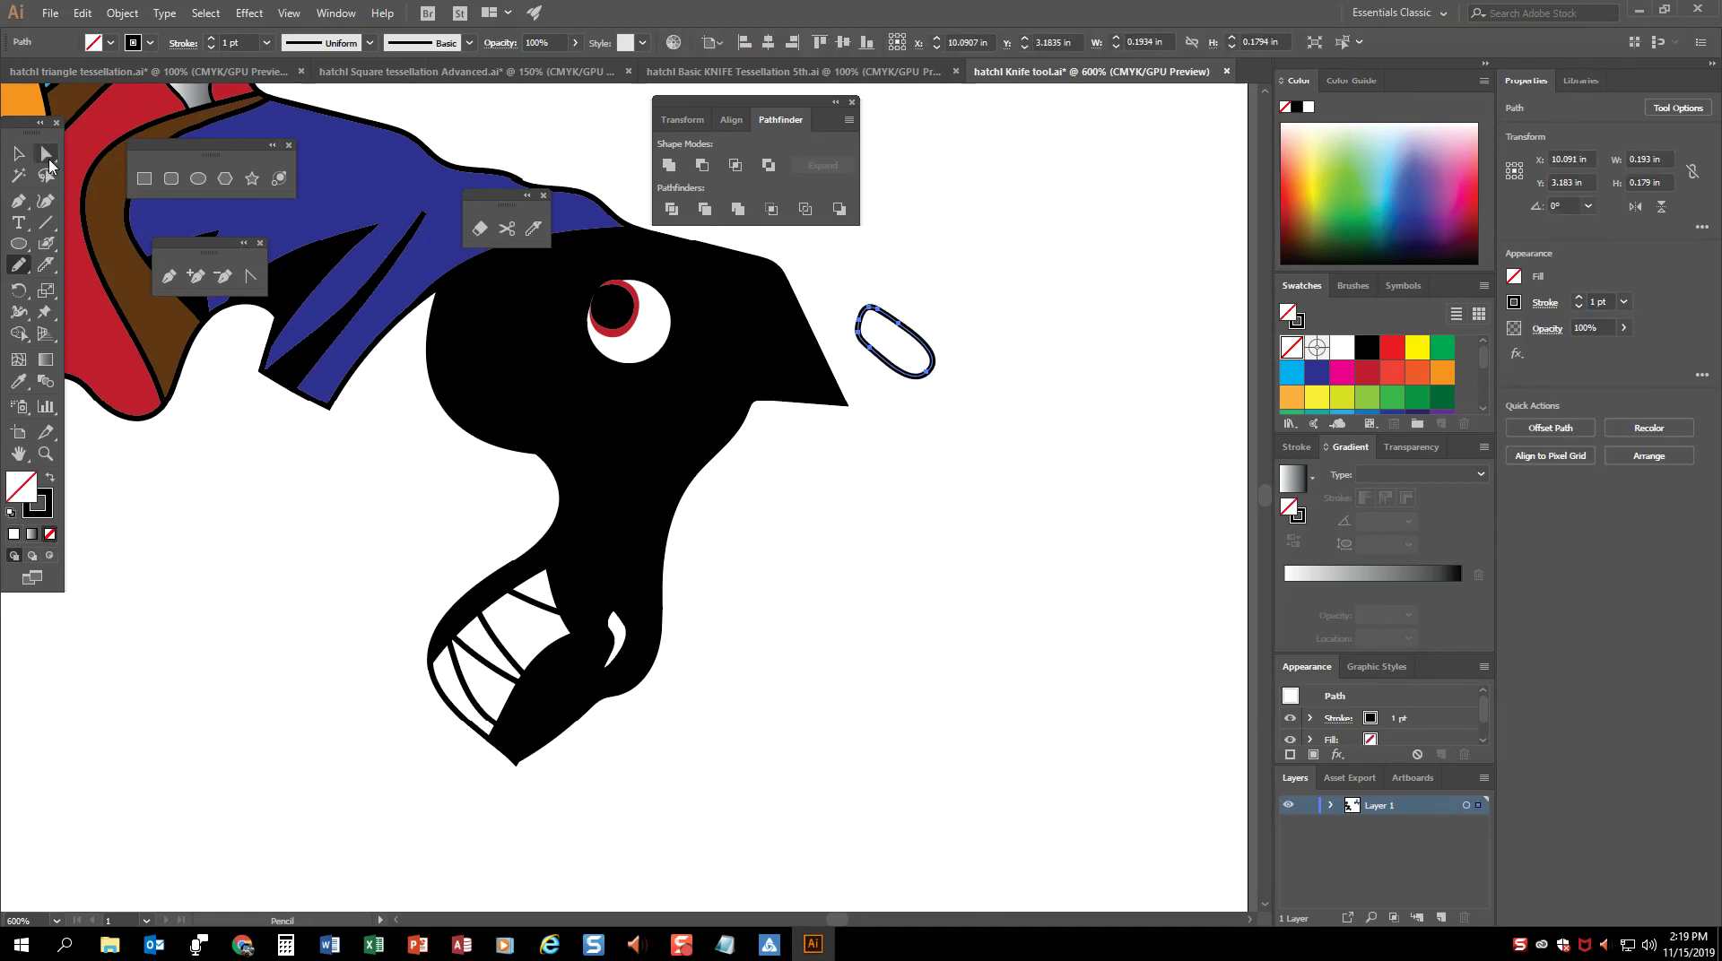
key("a")
left_click(933, 371)
mouse_move(933, 367)
left_mouse_down()
mouse_move(941, 386)
mouse_move(971, 377)
mouse_move(958, 391)
mouse_move(900, 350)
mouse_move(763, 336)
left_mouse_up()
left_click(1341, 383)
left_click(969, 269)
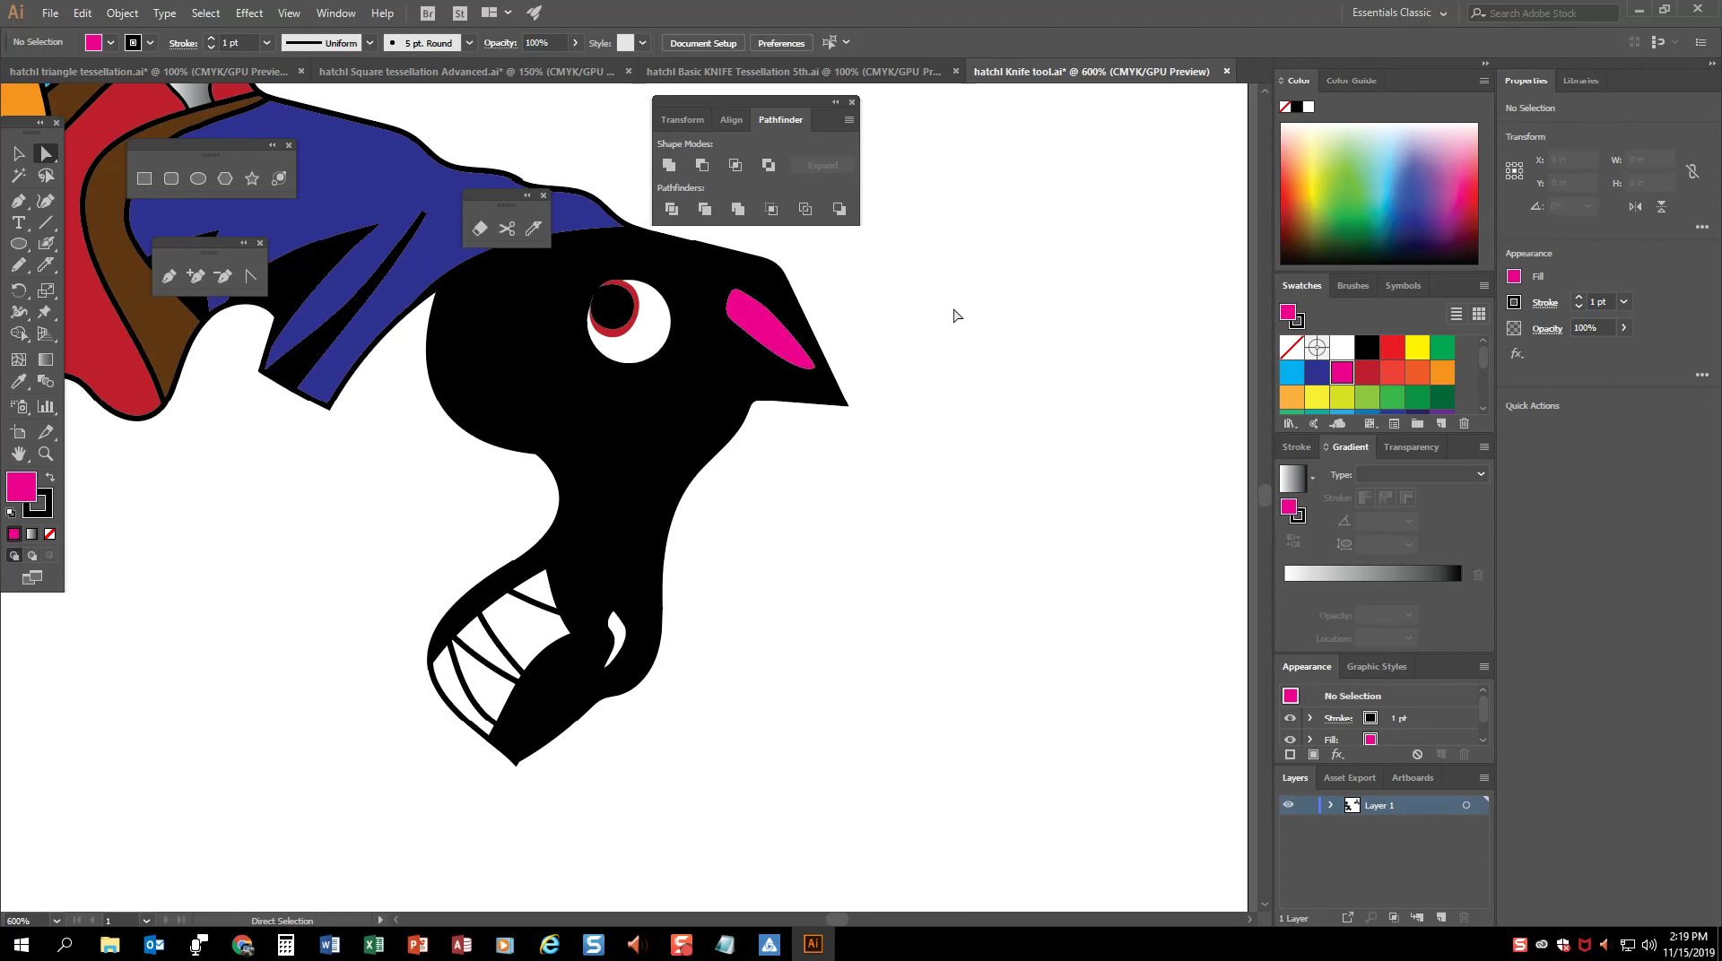
left_click(773, 333)
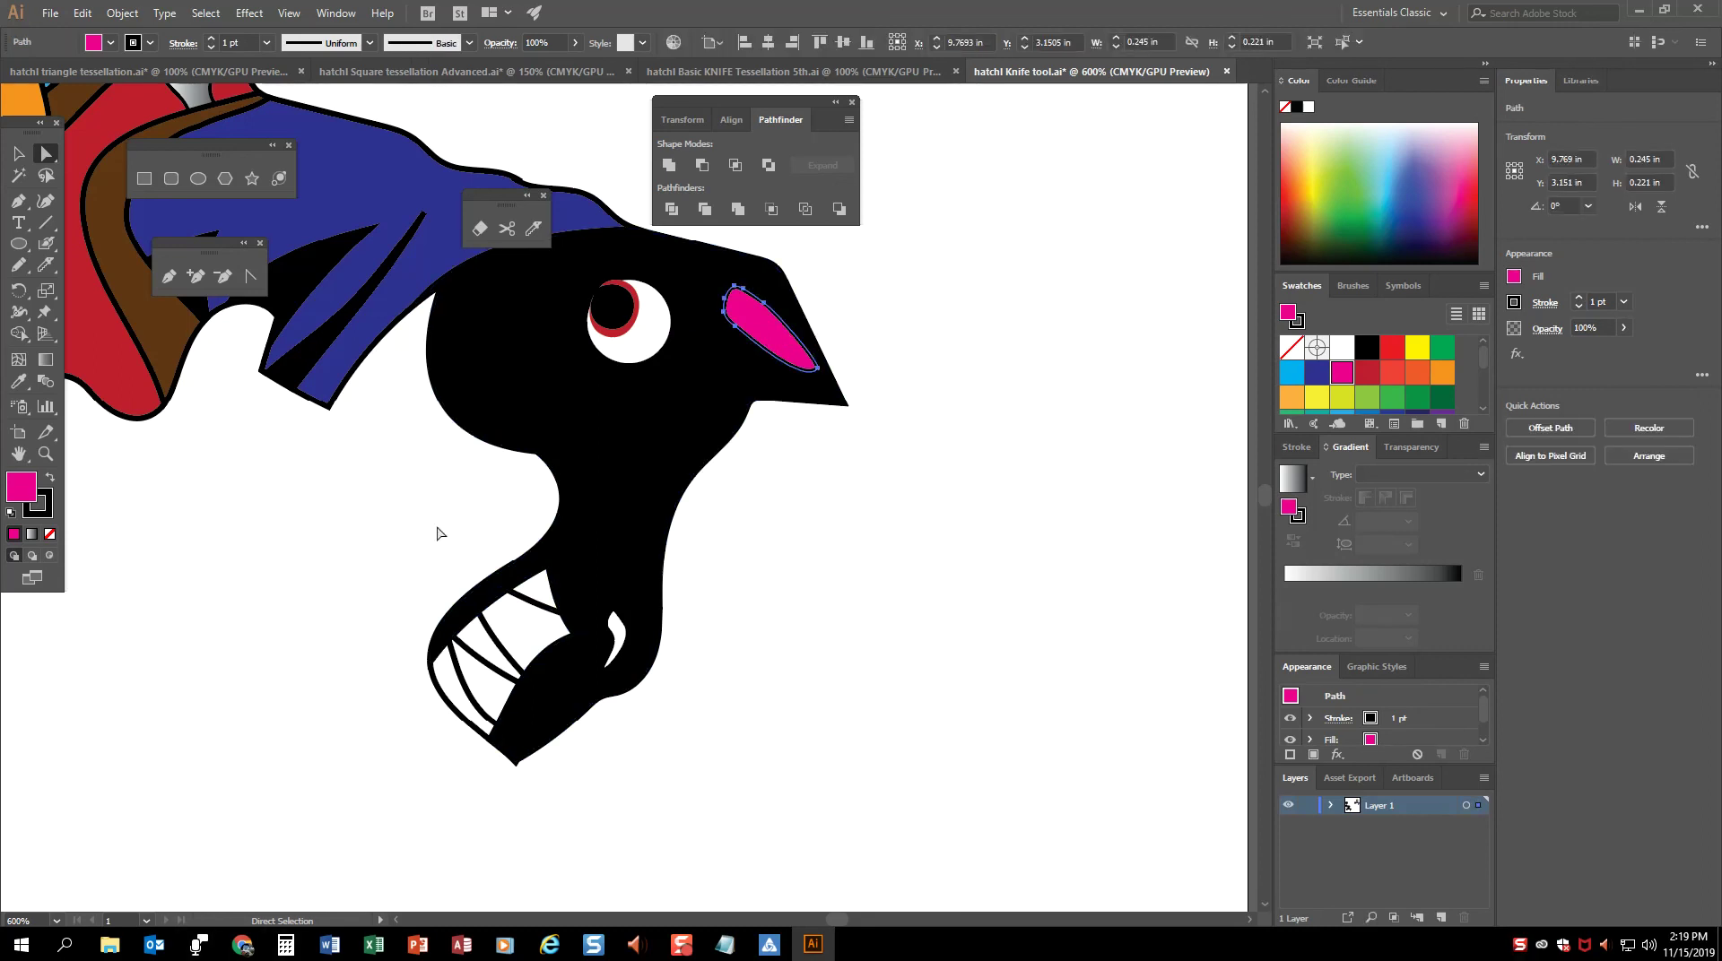
key("v")
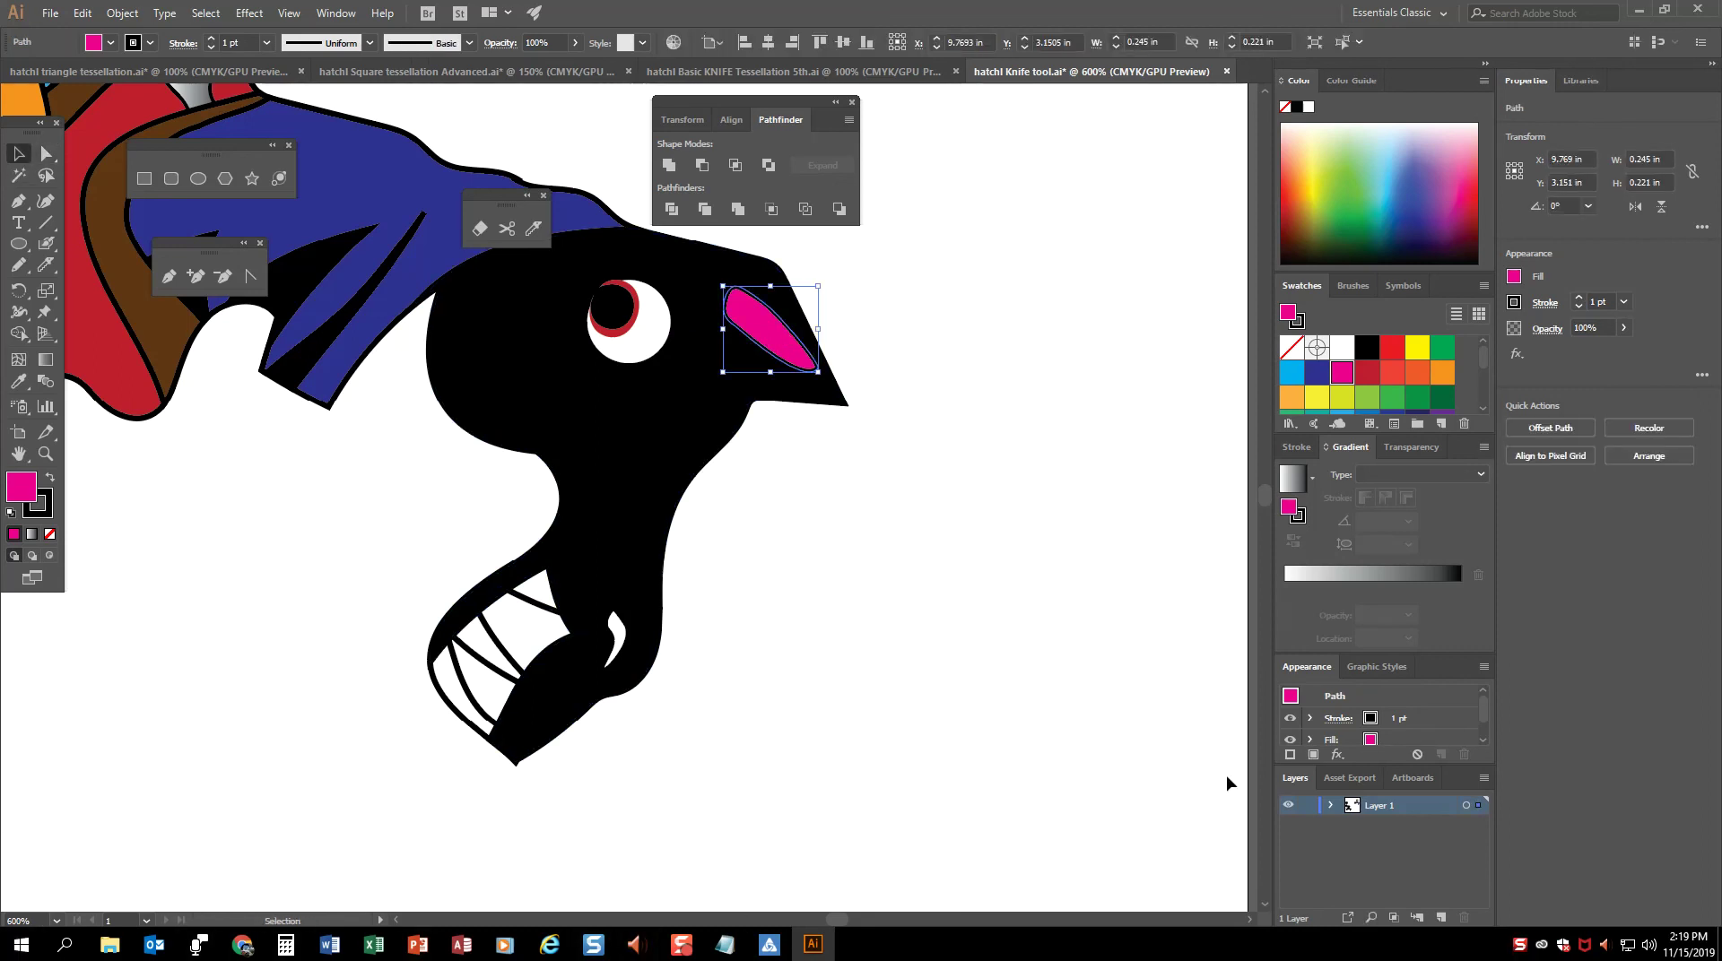
scroll(1373, 372, "down", 5)
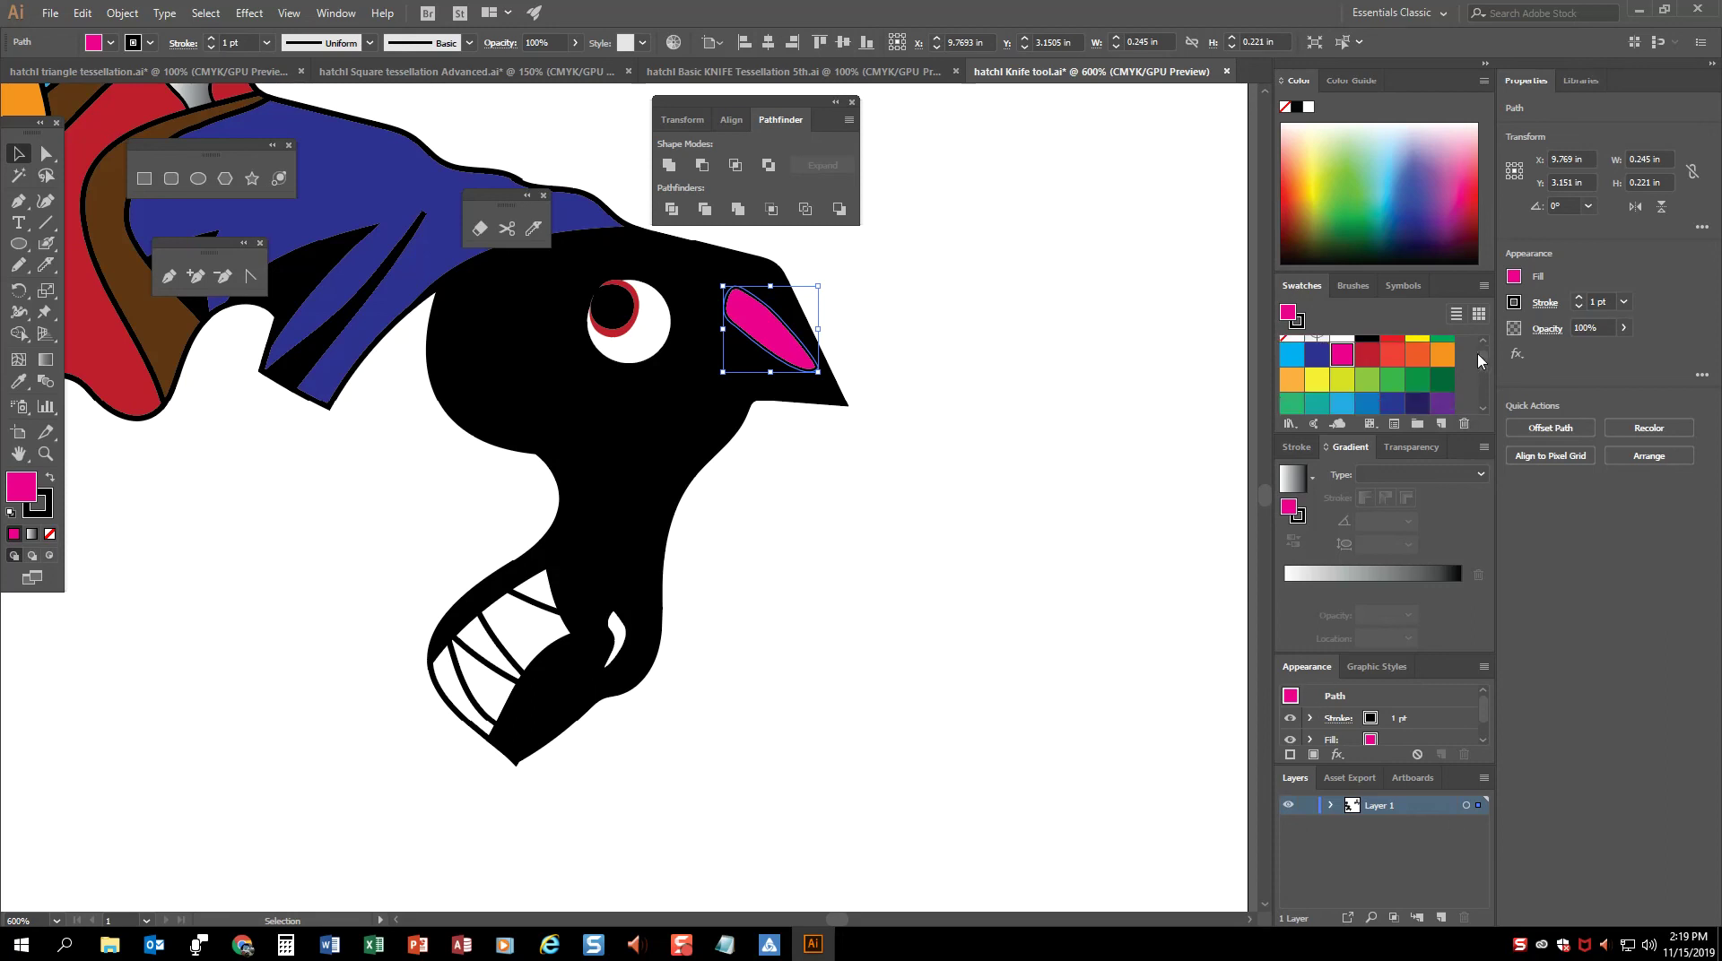
left_click(1442, 377)
left_click_drag(827, 284, 840, 308)
left_click(893, 329)
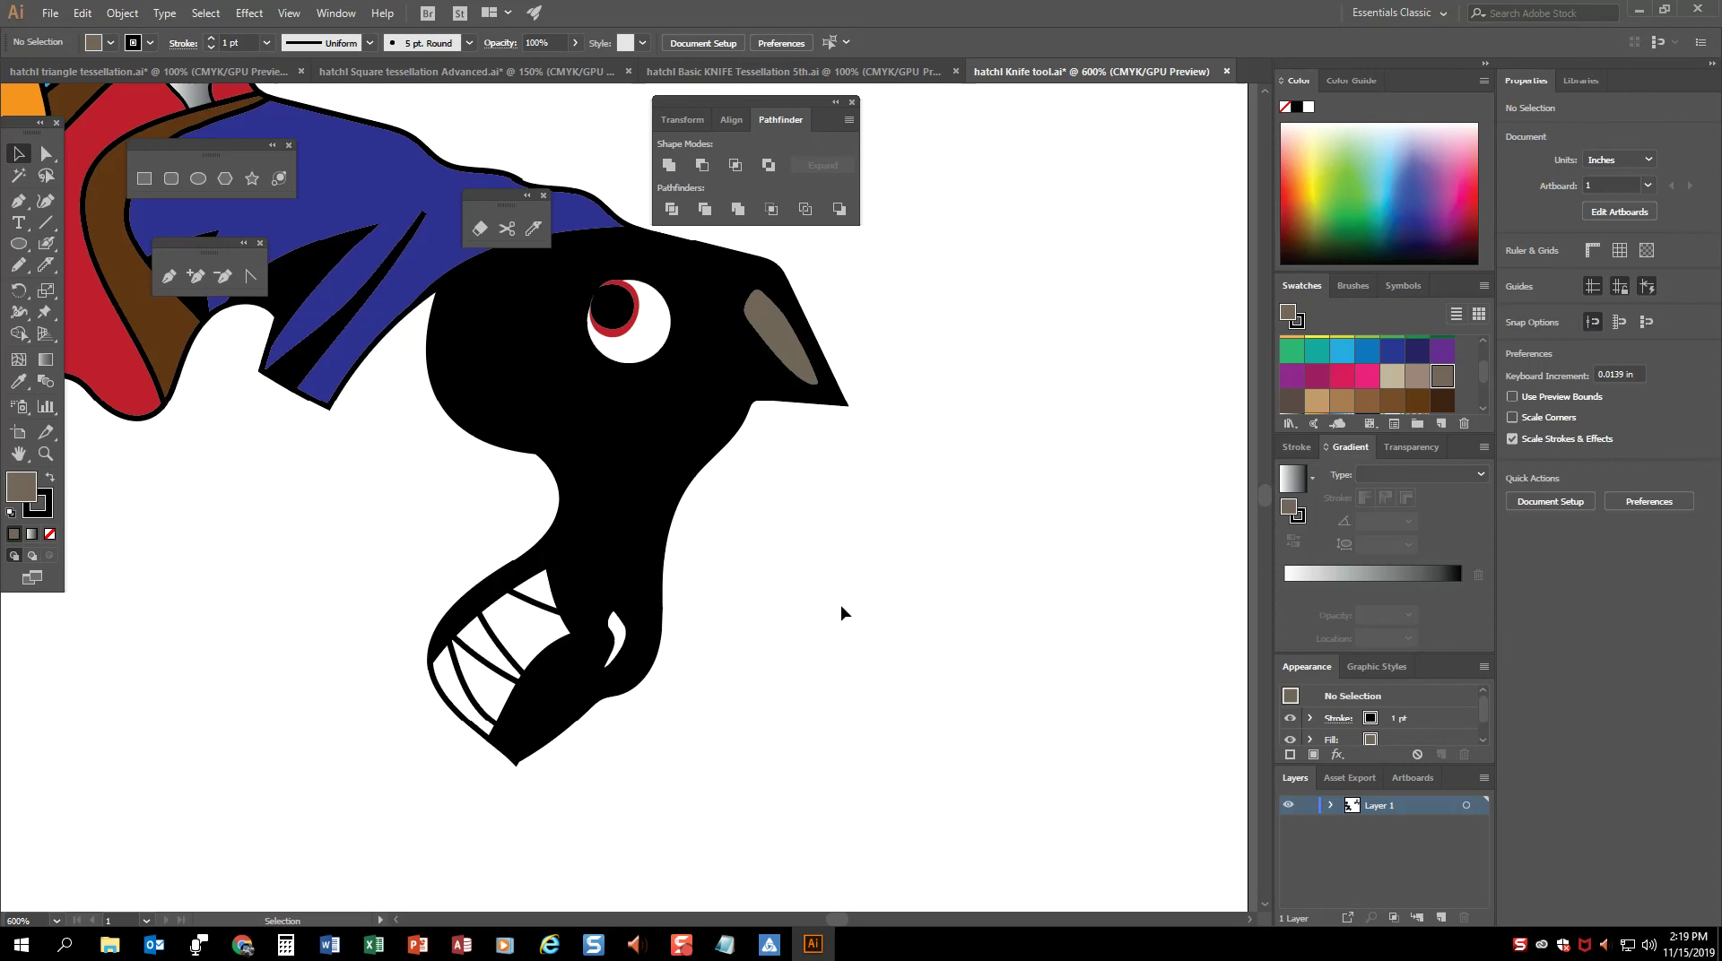
Step: Select all the cowboy-and-horse artwork and group it
key("ctrl+minus")
key("ctrl+minus")
key("ctrl+minus")
key("ctrl+minus")
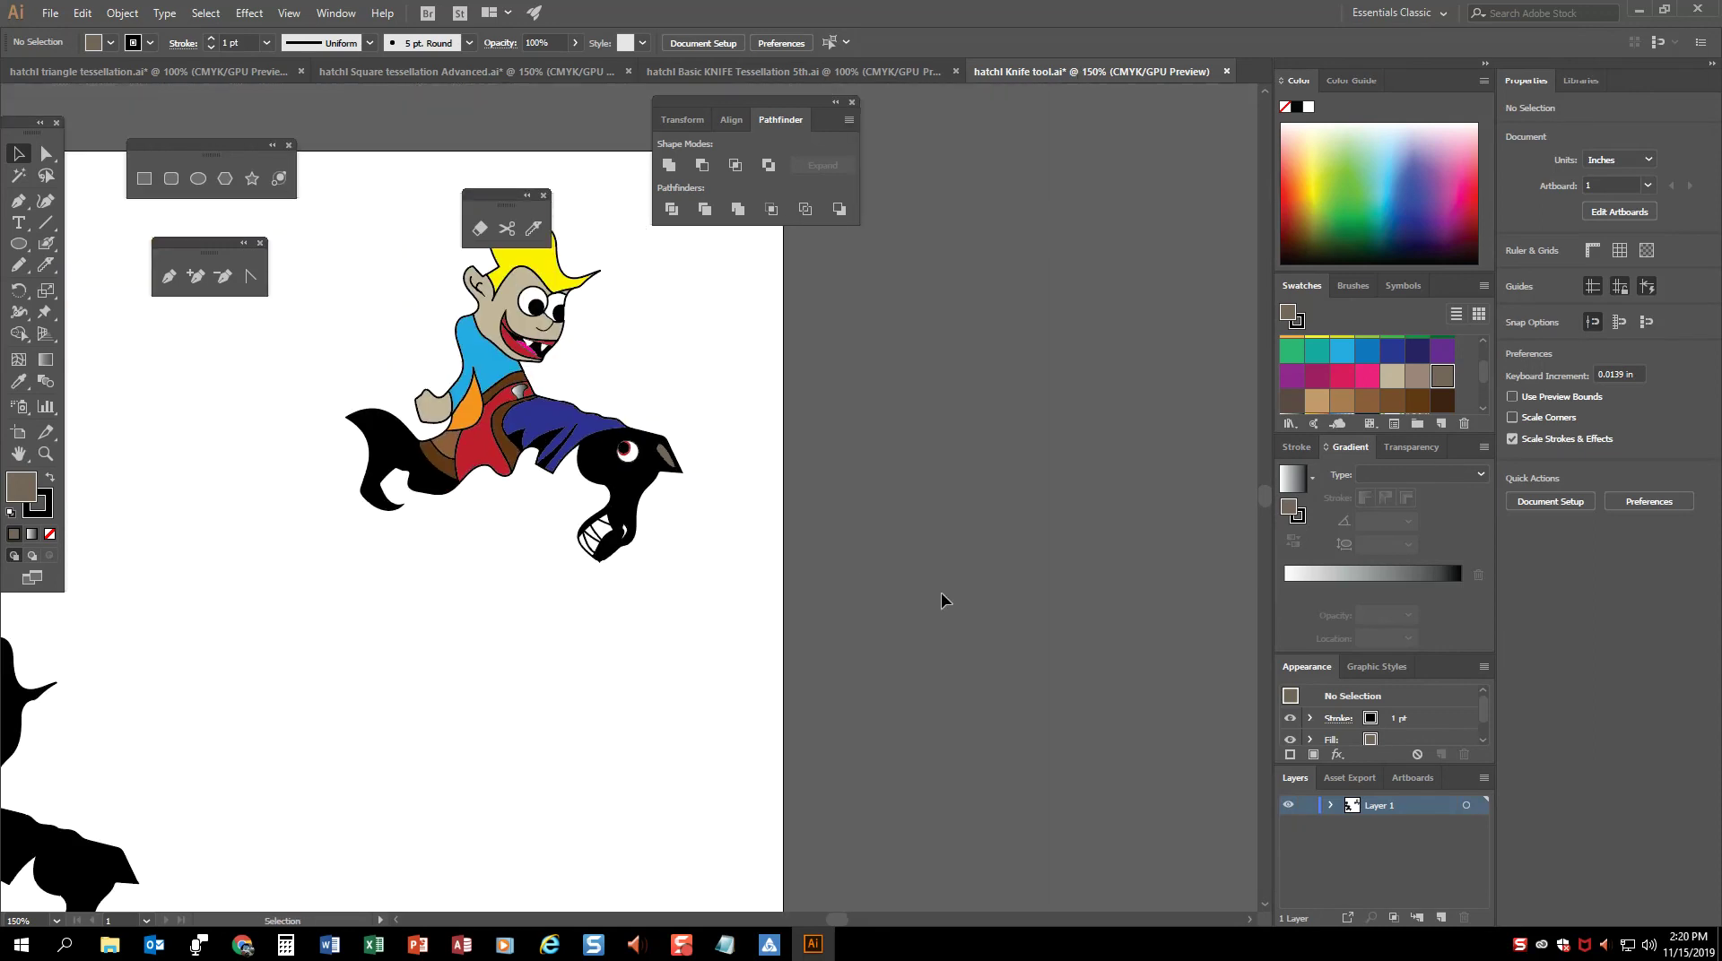
scroll(741, 416, "up", 2)
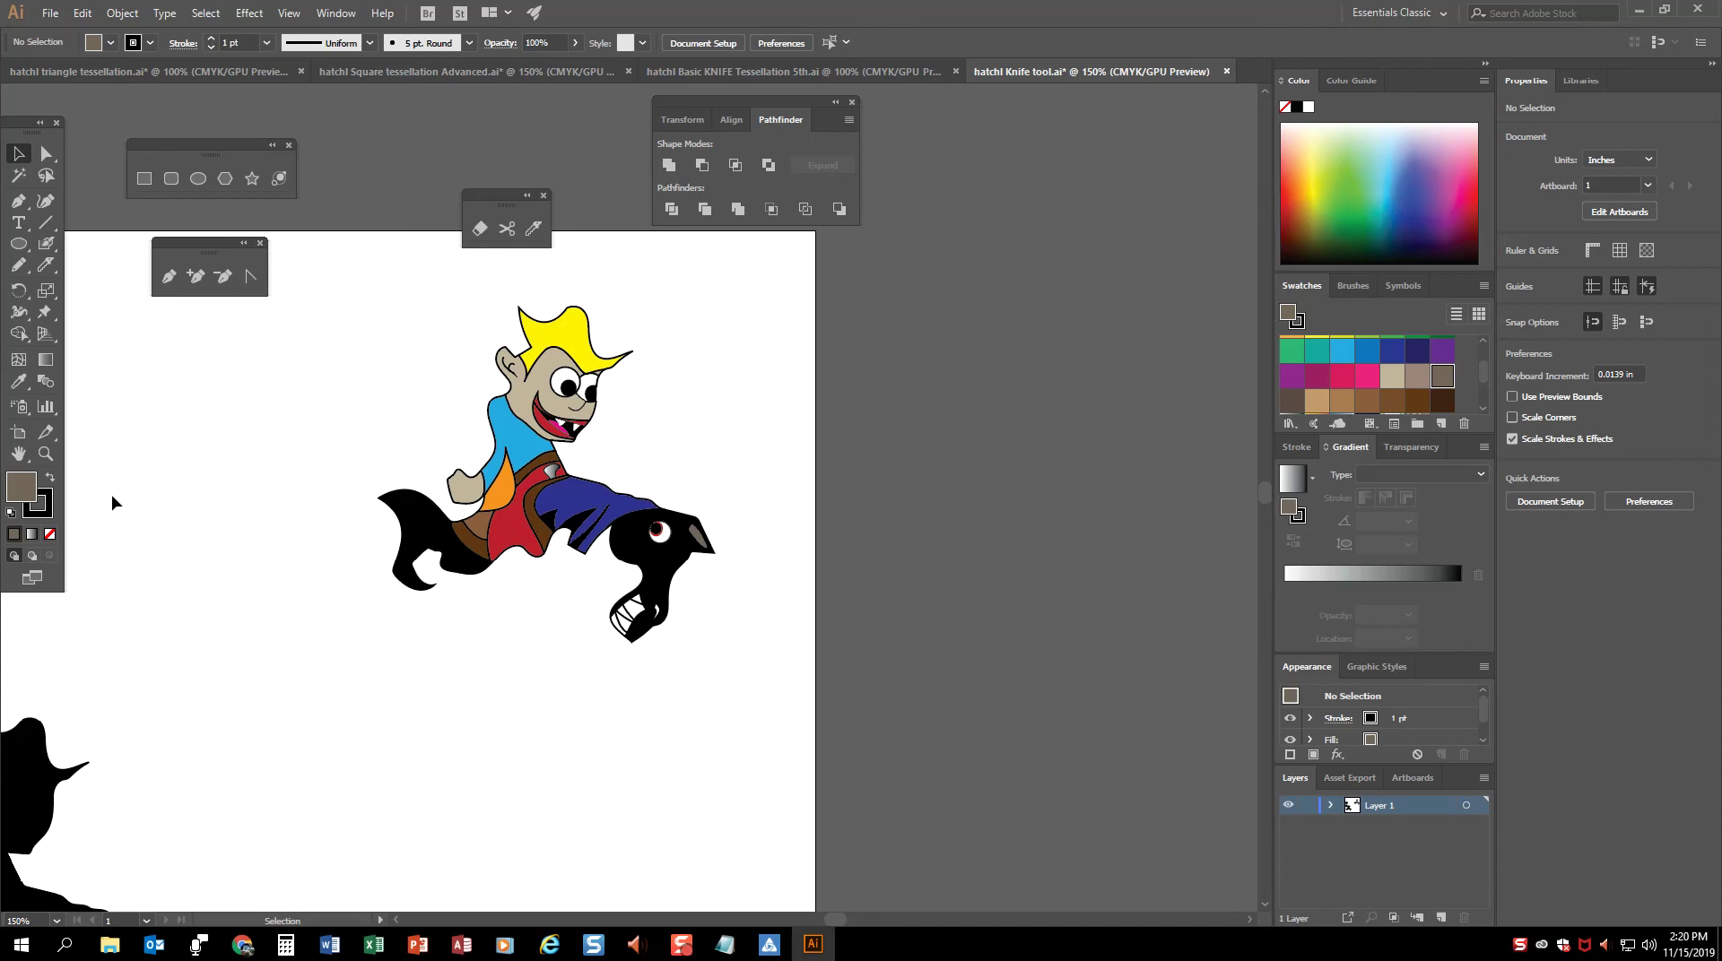
key("ctrl+a")
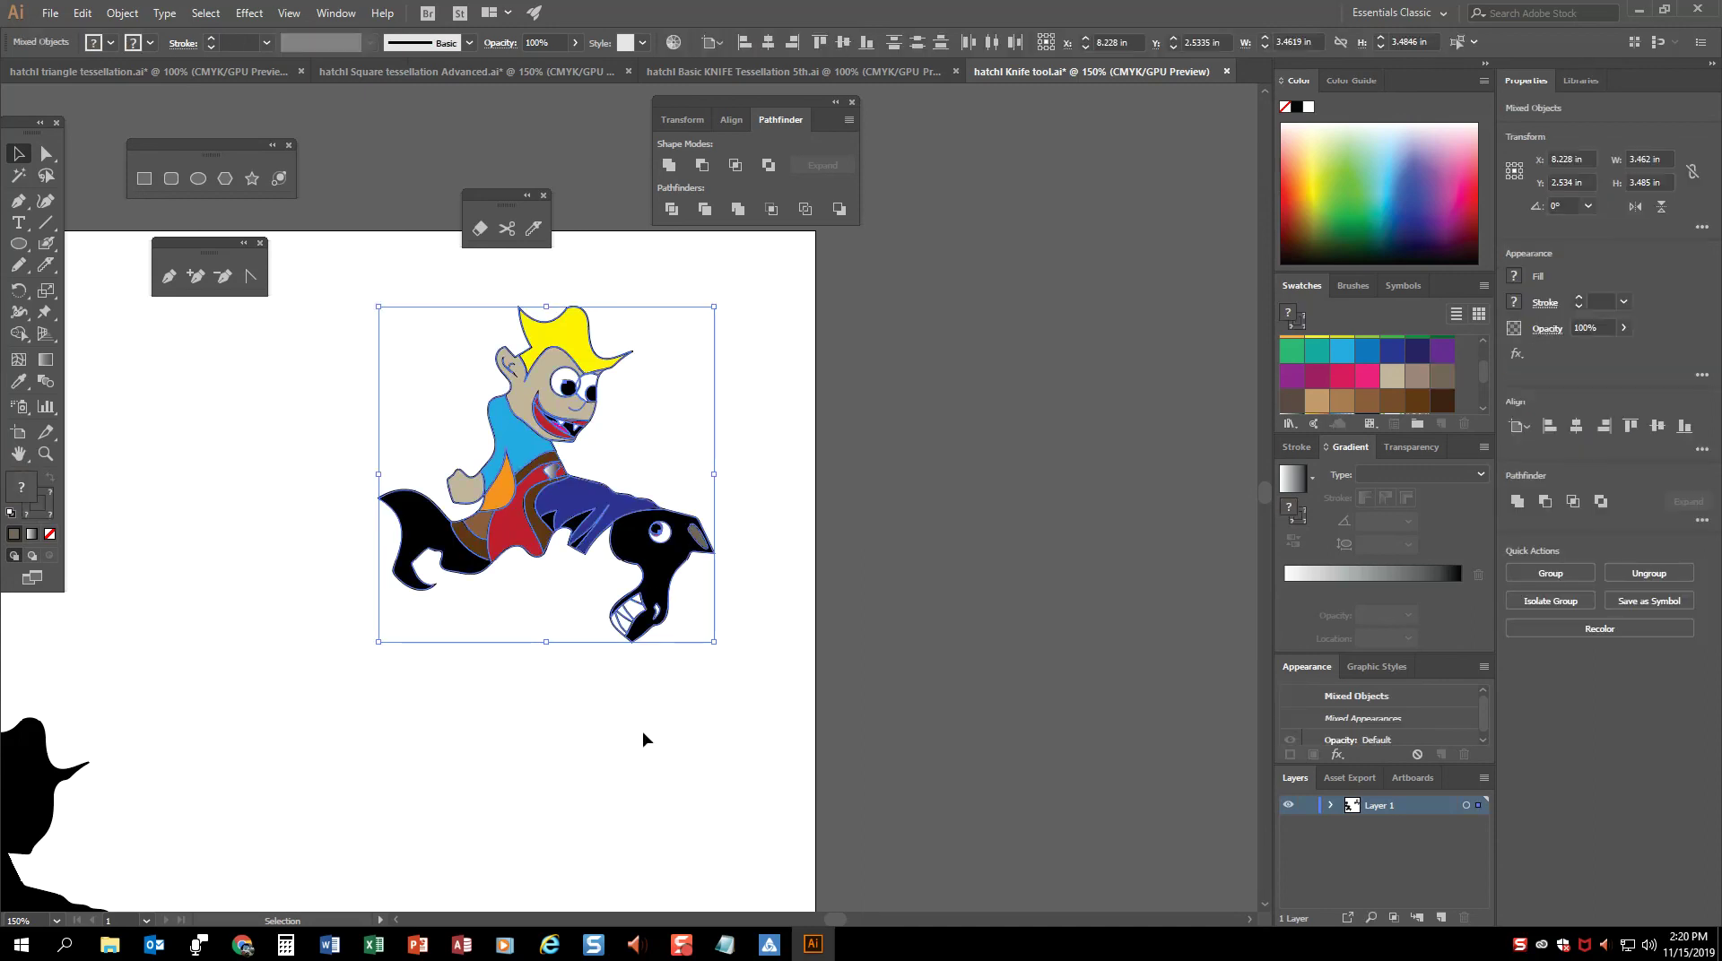
right_click(644, 734)
left_click(688, 576)
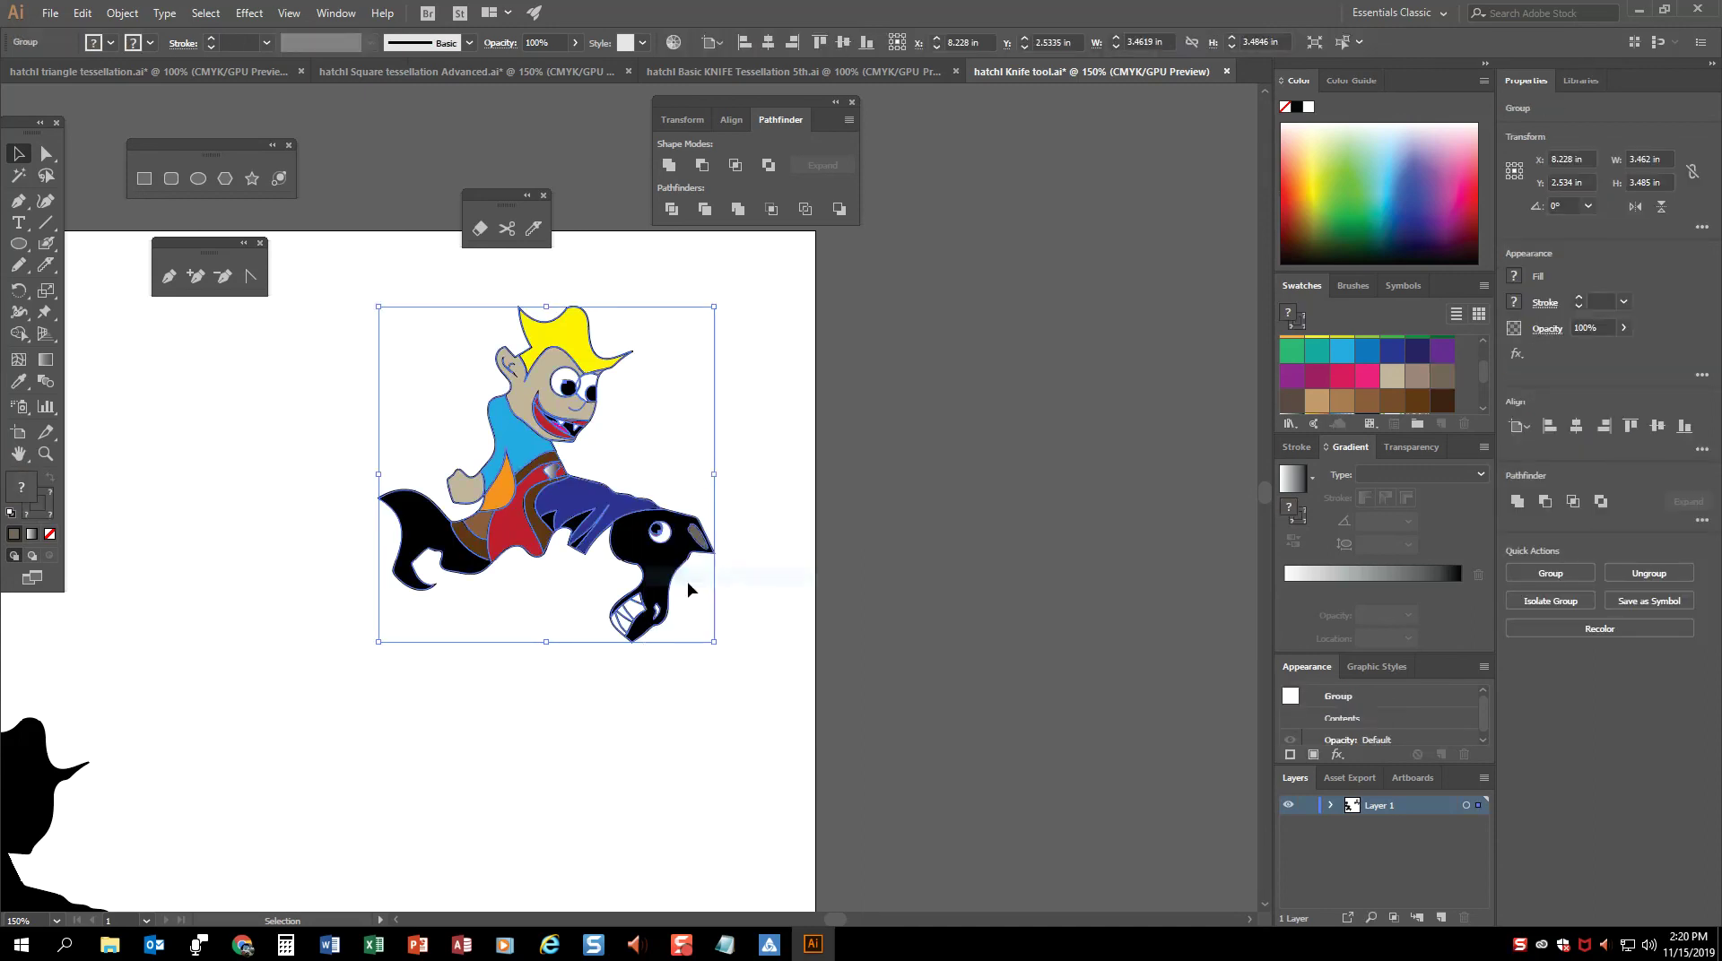
left_click(743, 414)
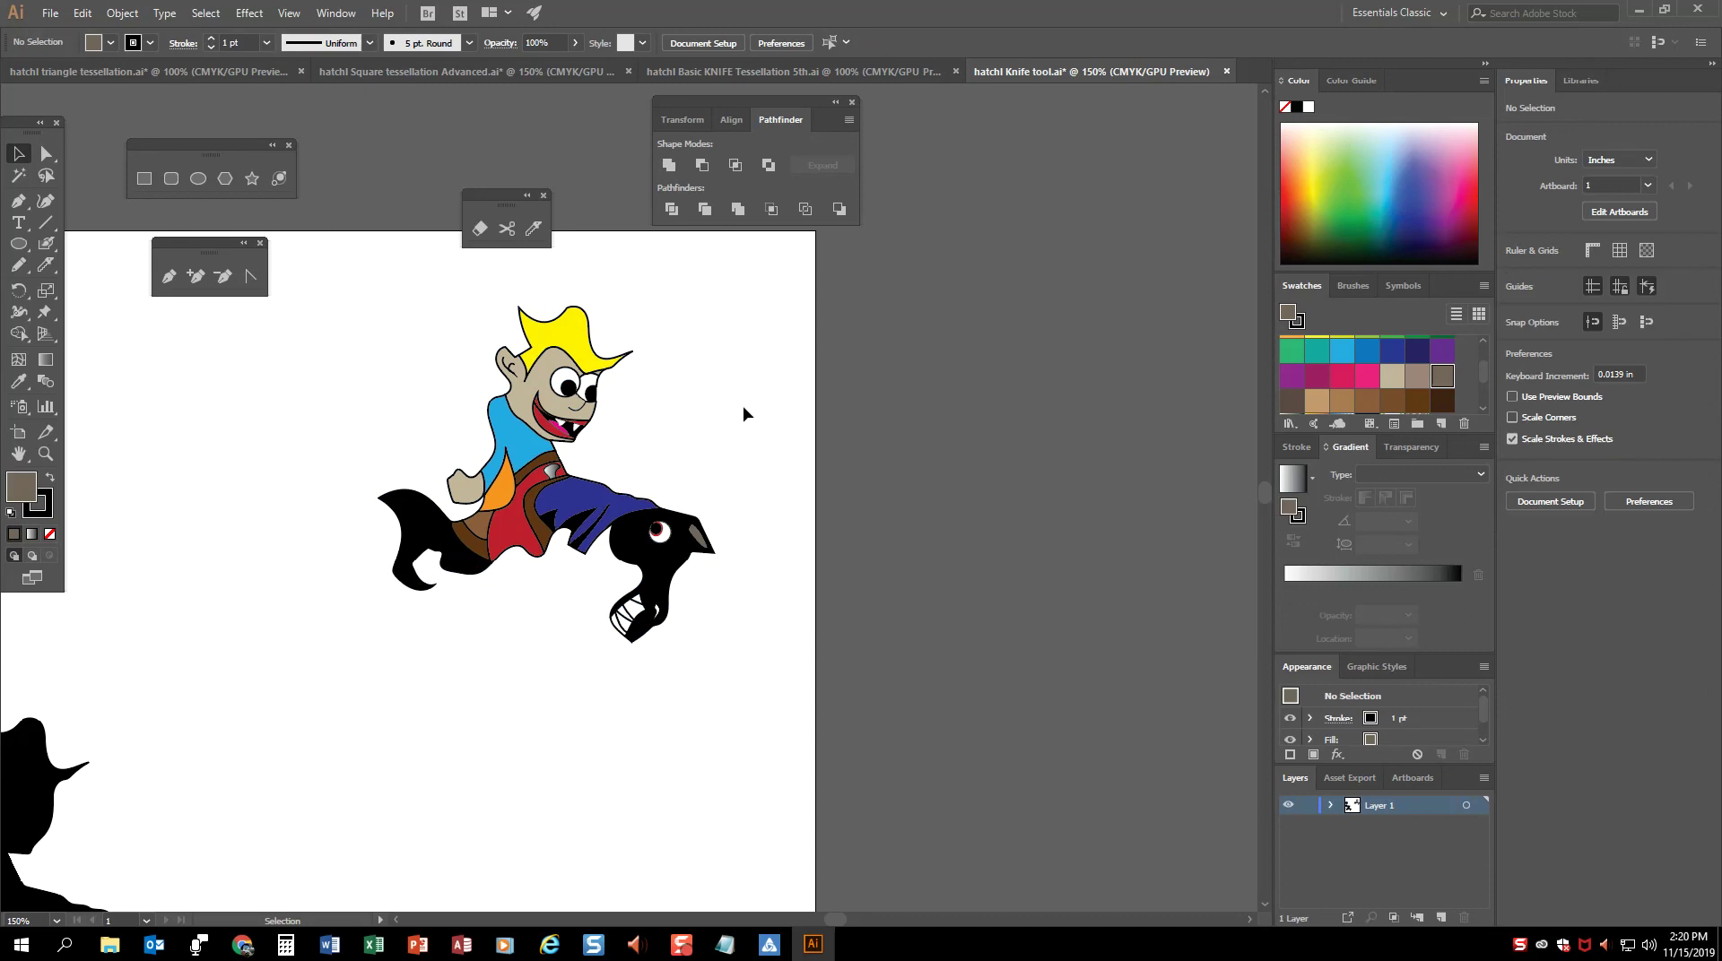
Step: Make a 60°-rotated copy of the tile and fit it up-left against the original
left_click(561, 499)
right_click(561, 504)
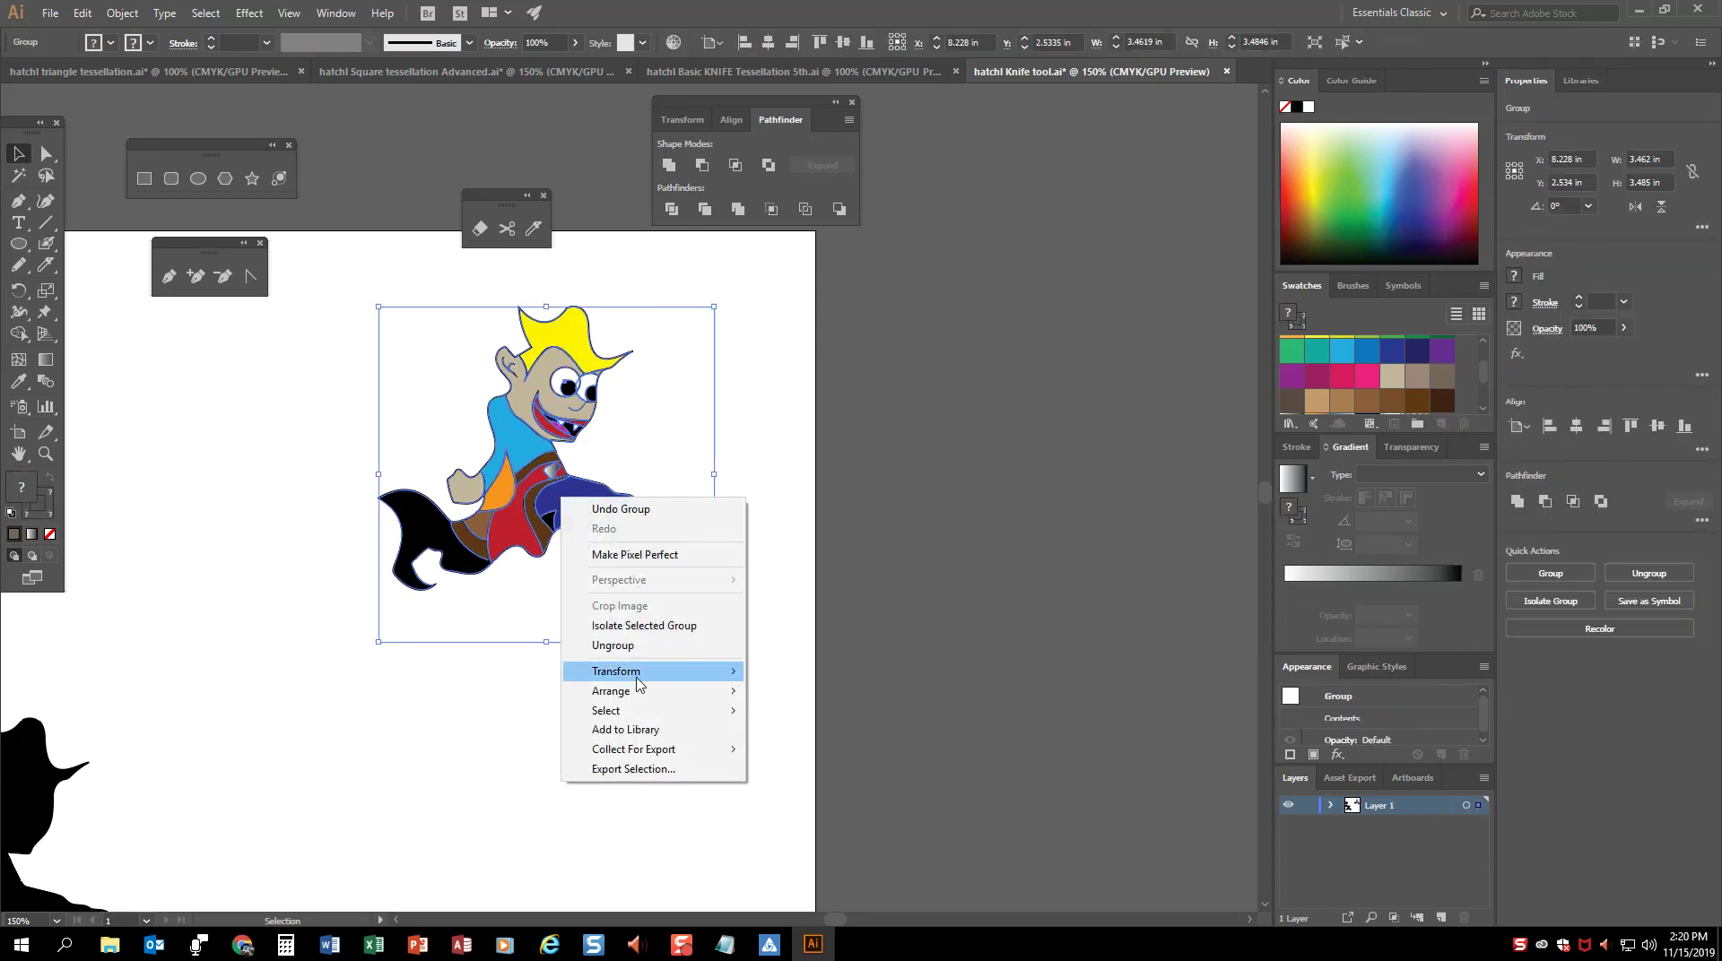
mouse_move(639, 683)
left_click(834, 723)
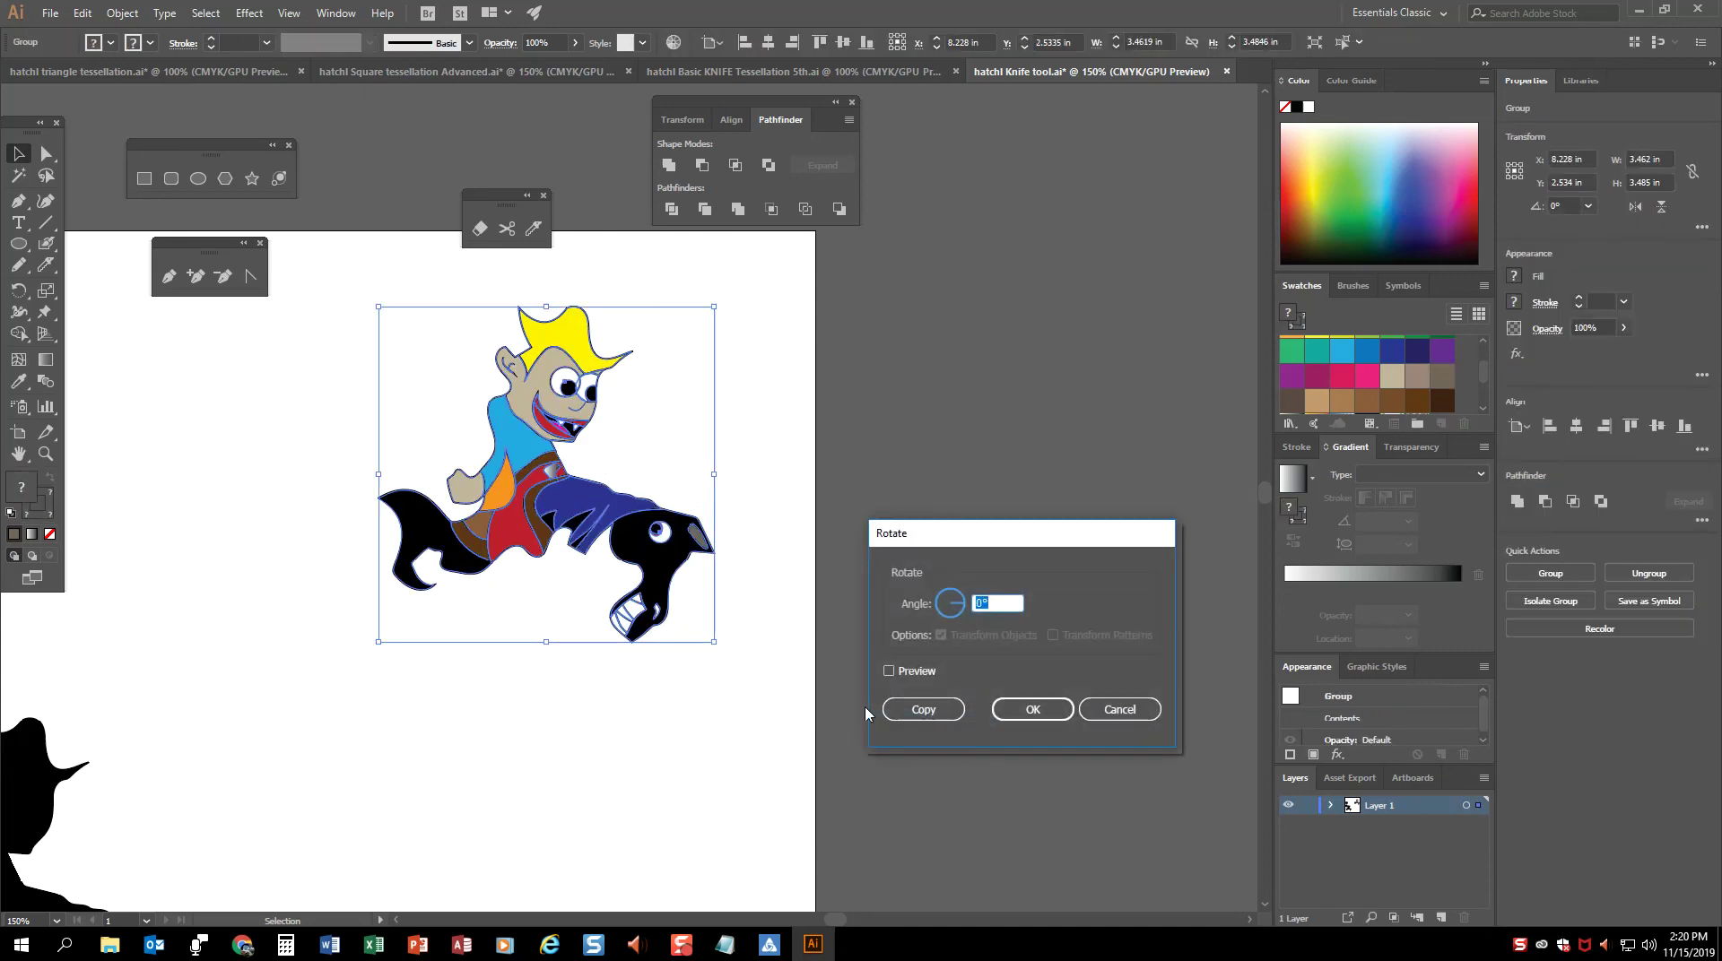
type("60")
left_click(933, 709)
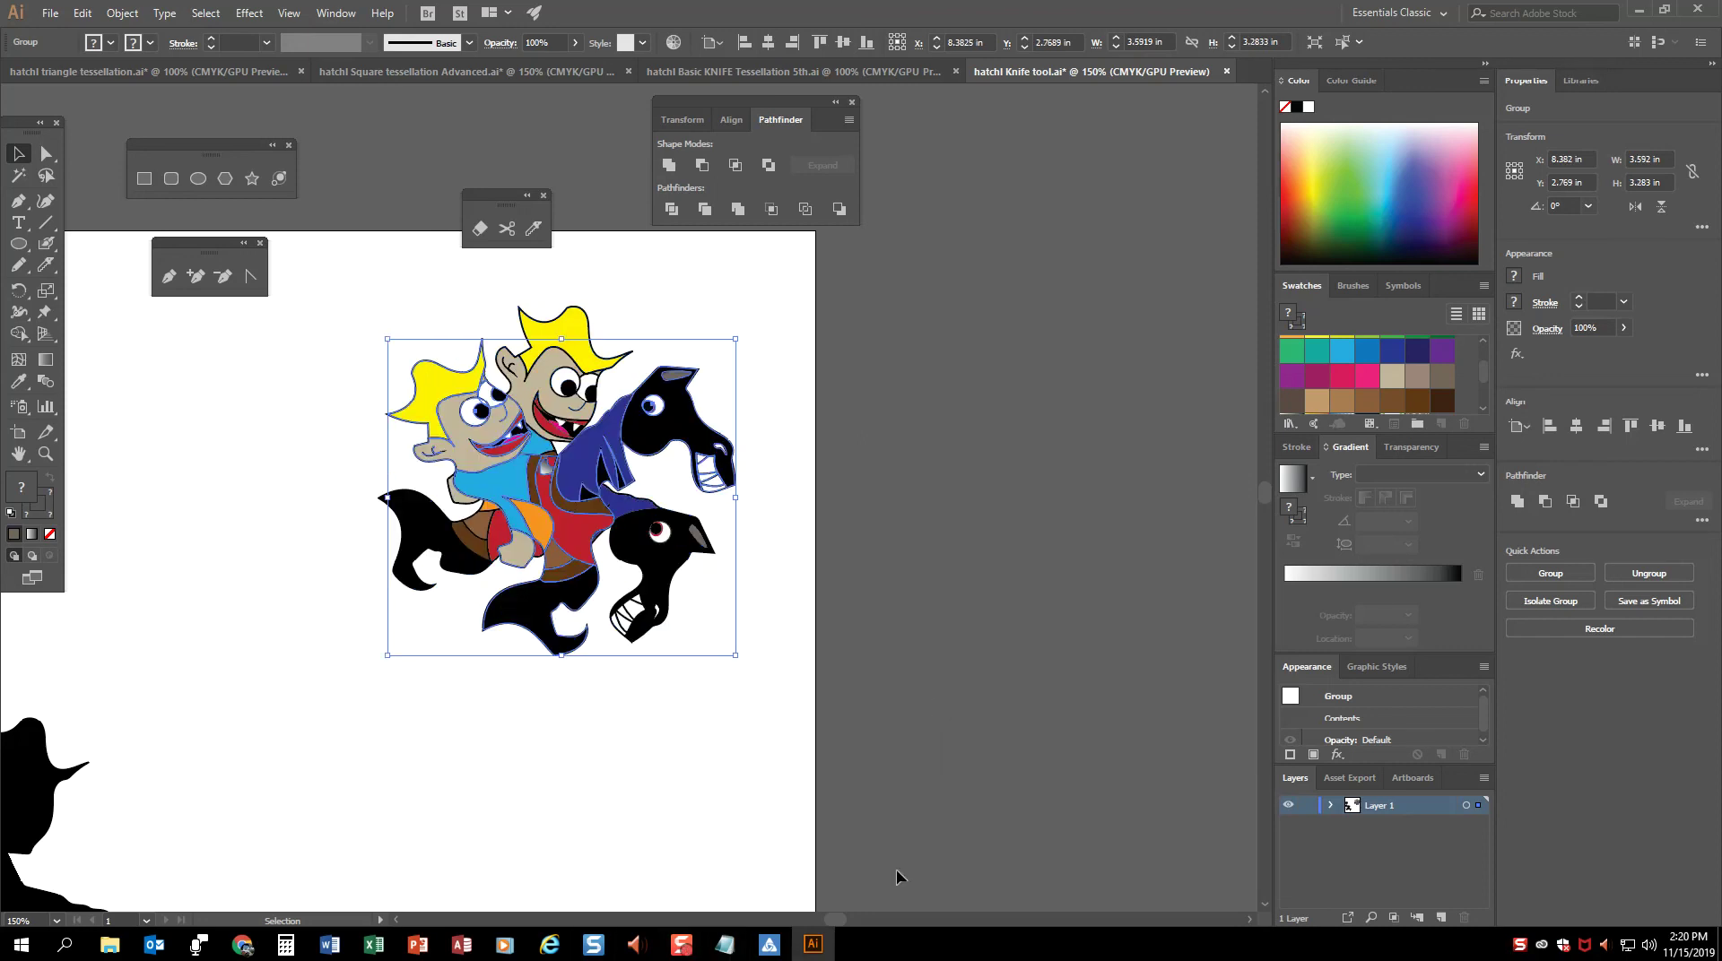
left_click_drag(666, 425, 458, 317)
left_click_drag(368, 369, 460, 353)
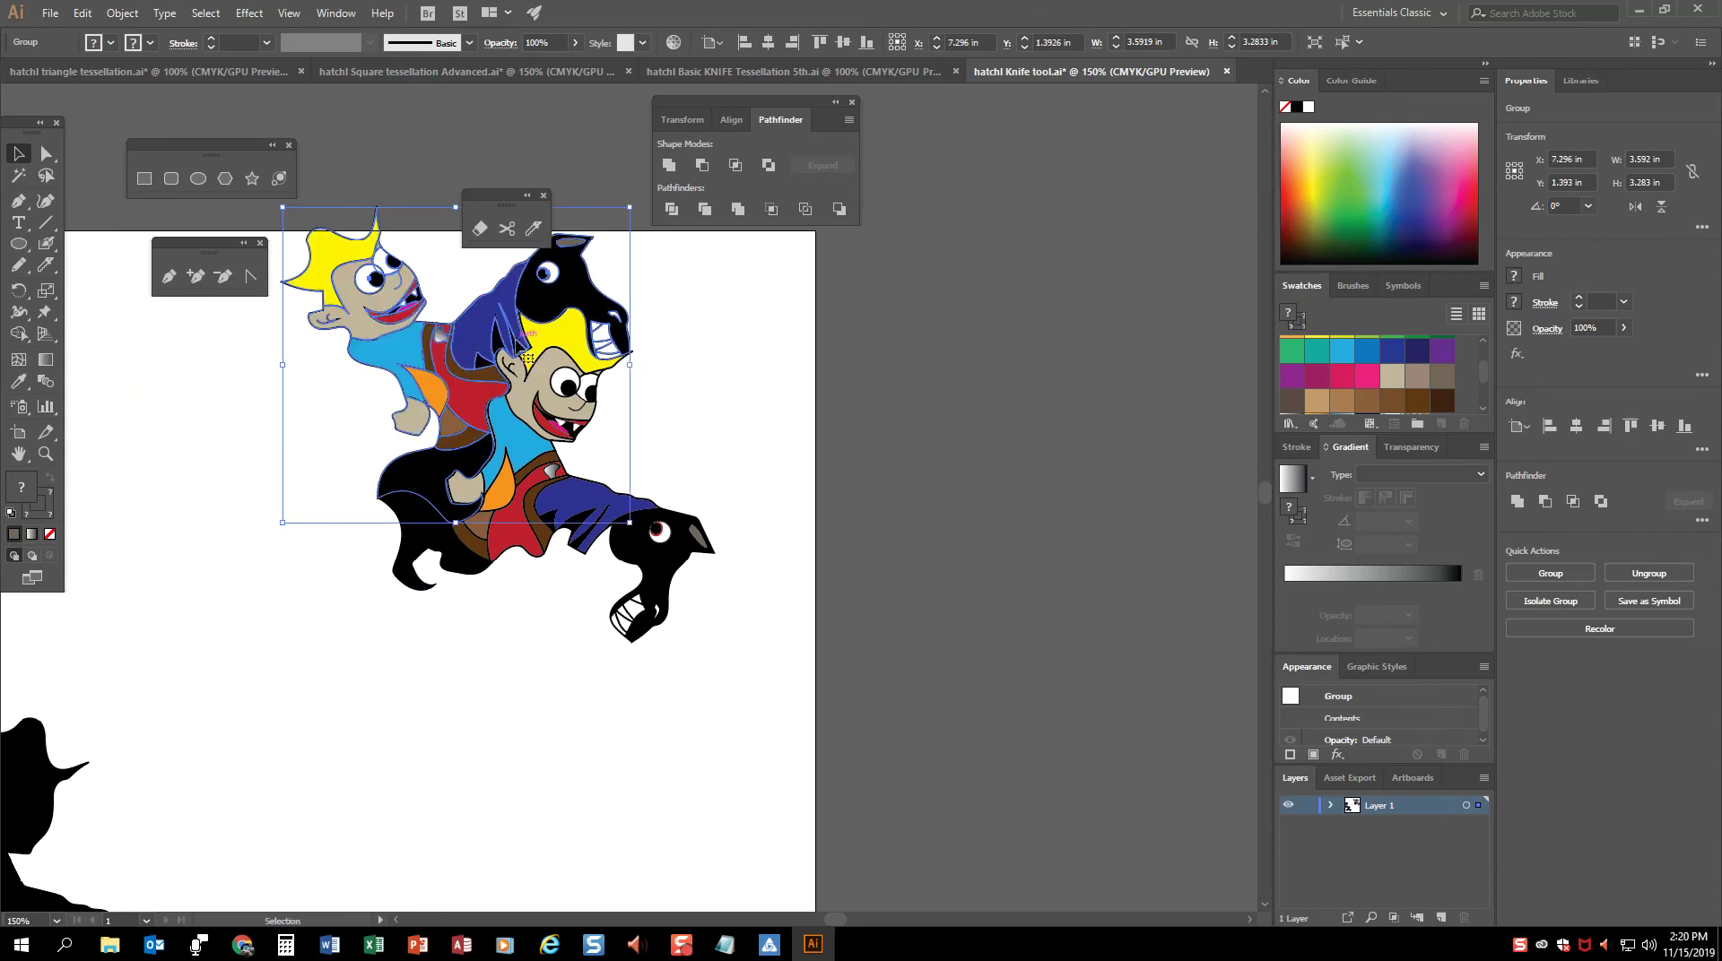
left_click(722, 400)
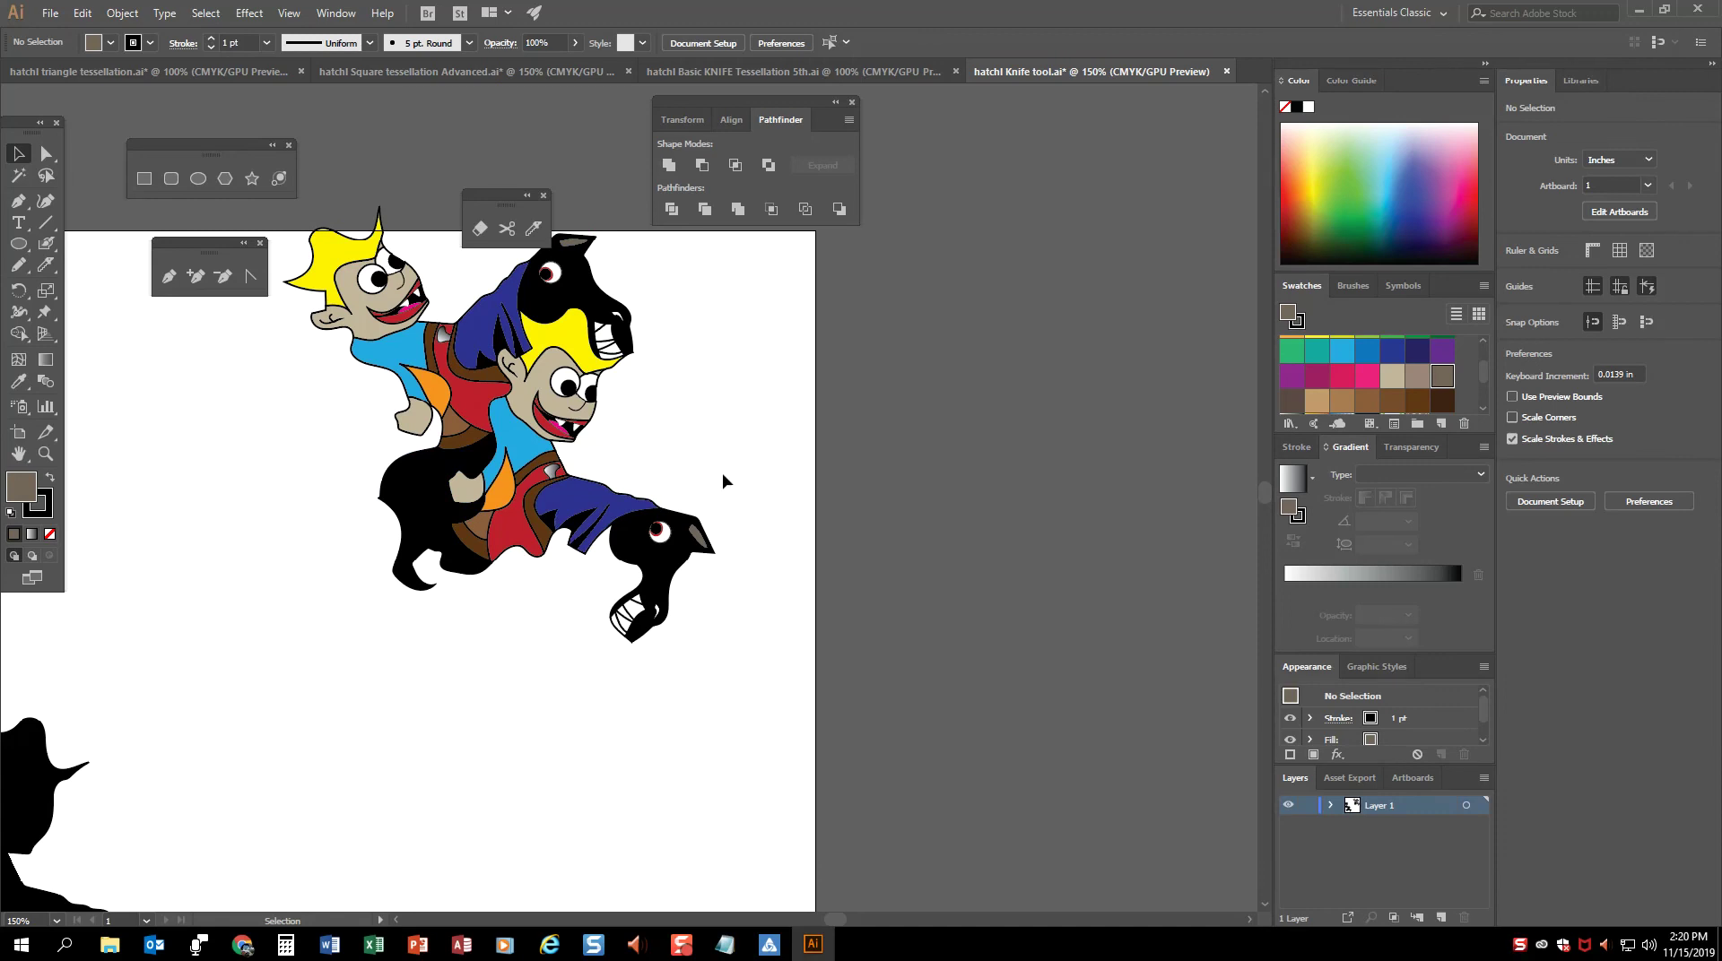
Step: Recolor the rotated rider's yellow hair brown
left_click(46, 154)
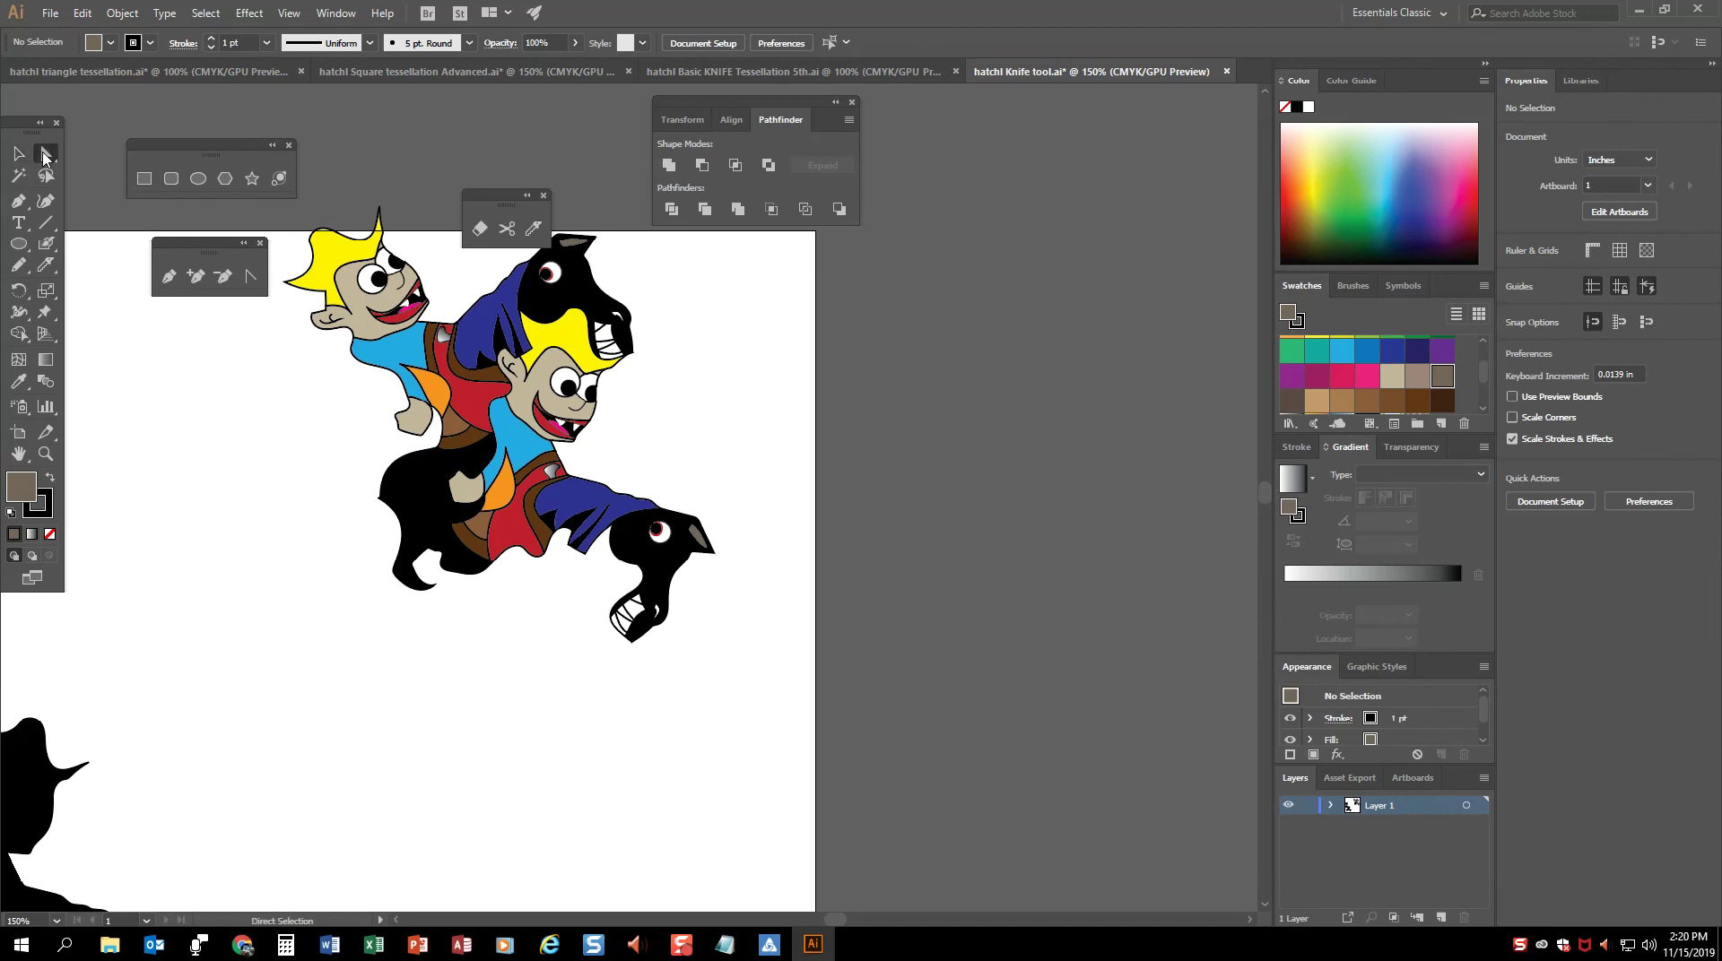
left_click(325, 259)
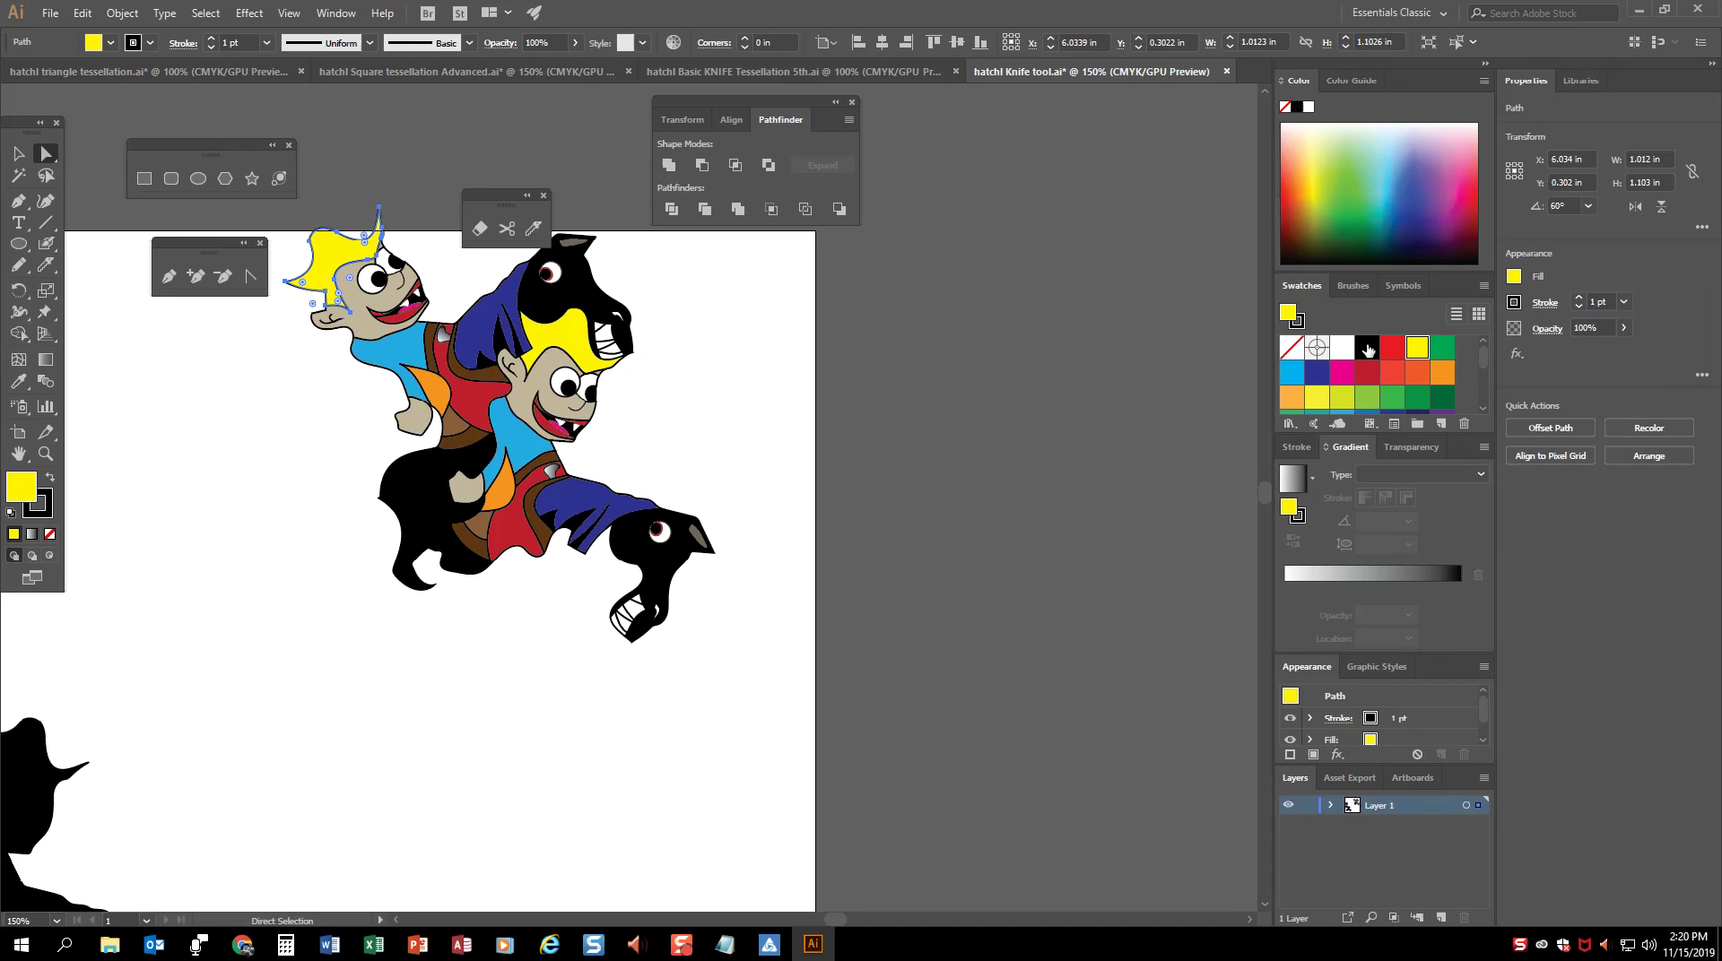
scroll(1379, 397, "down", 3)
left_click(1417, 366)
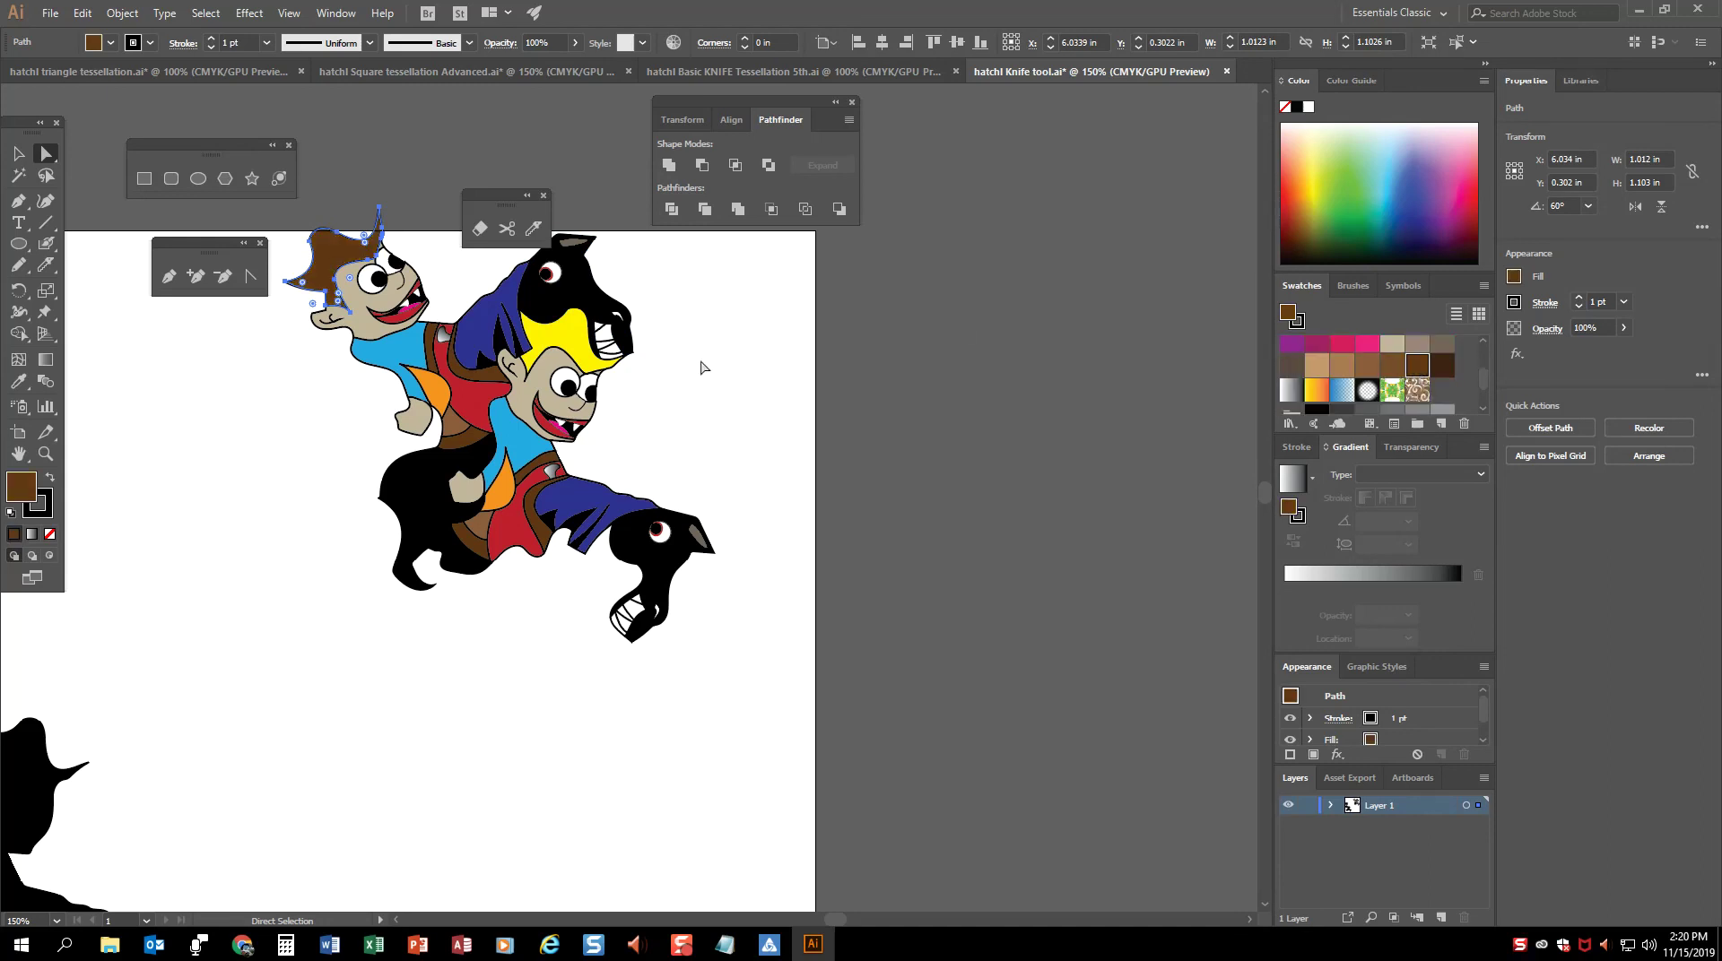
left_click(791, 435)
Step: Fill the copy's black horse head and body tan
left_click(565, 278)
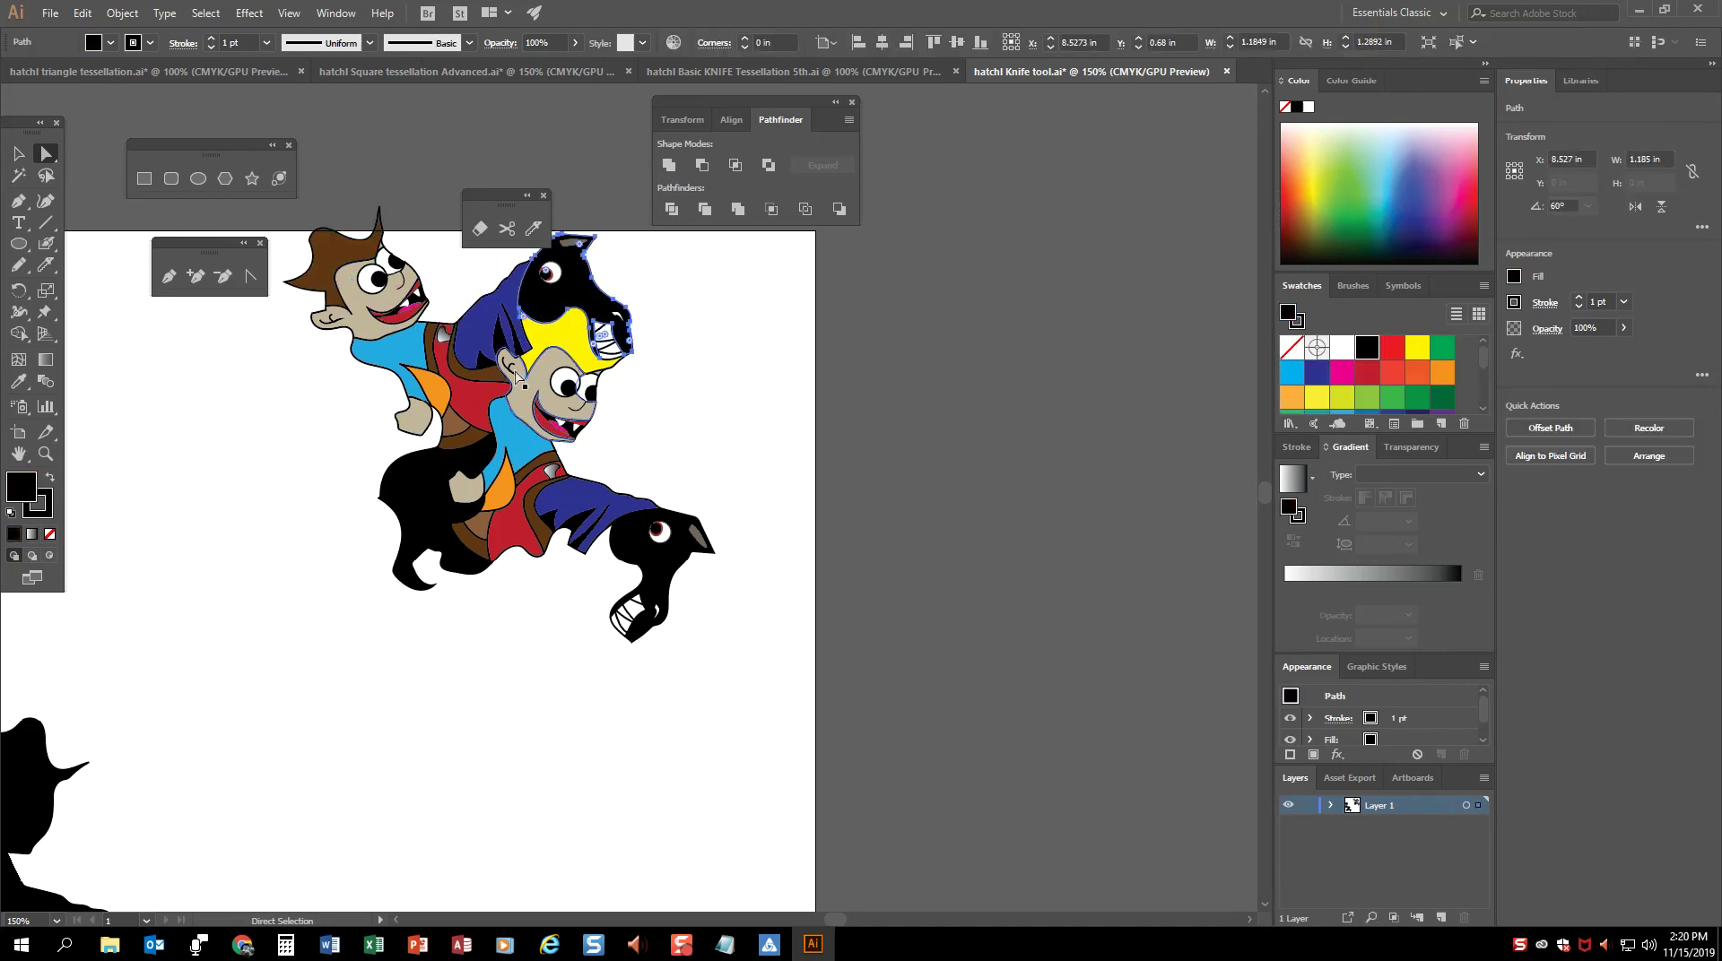
left_click(415, 483, "shift")
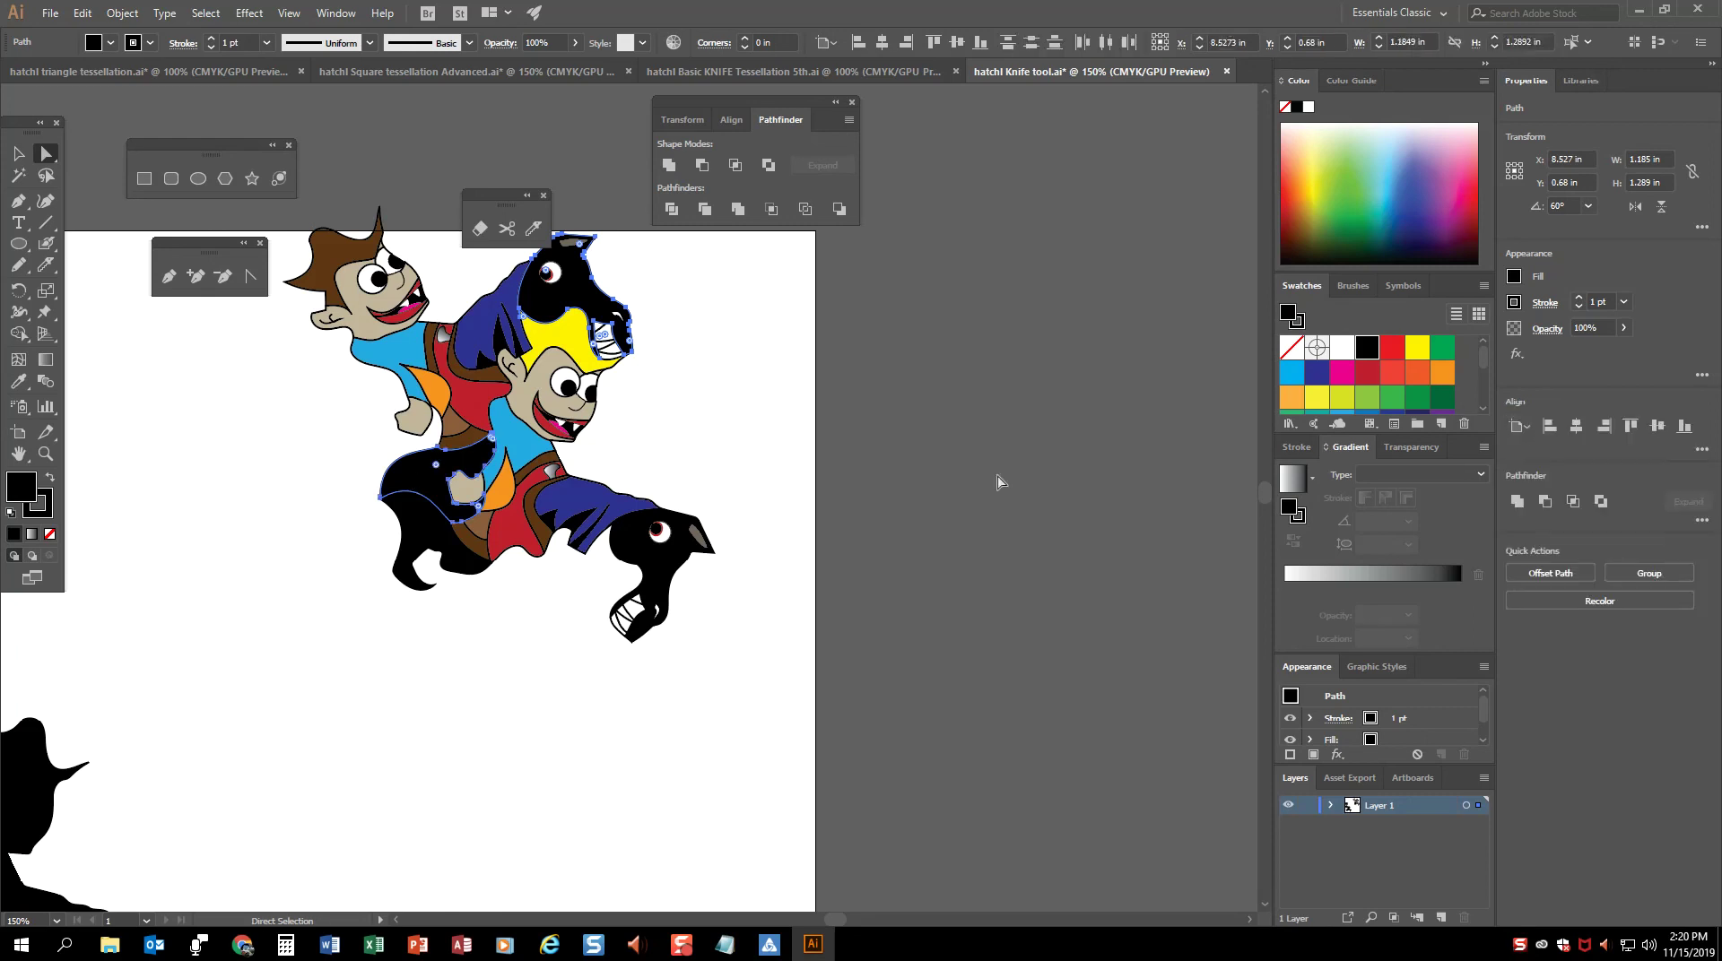
scroll(1432, 371, "down", 1)
scroll(1372, 383, "down", 3)
left_click(1393, 346)
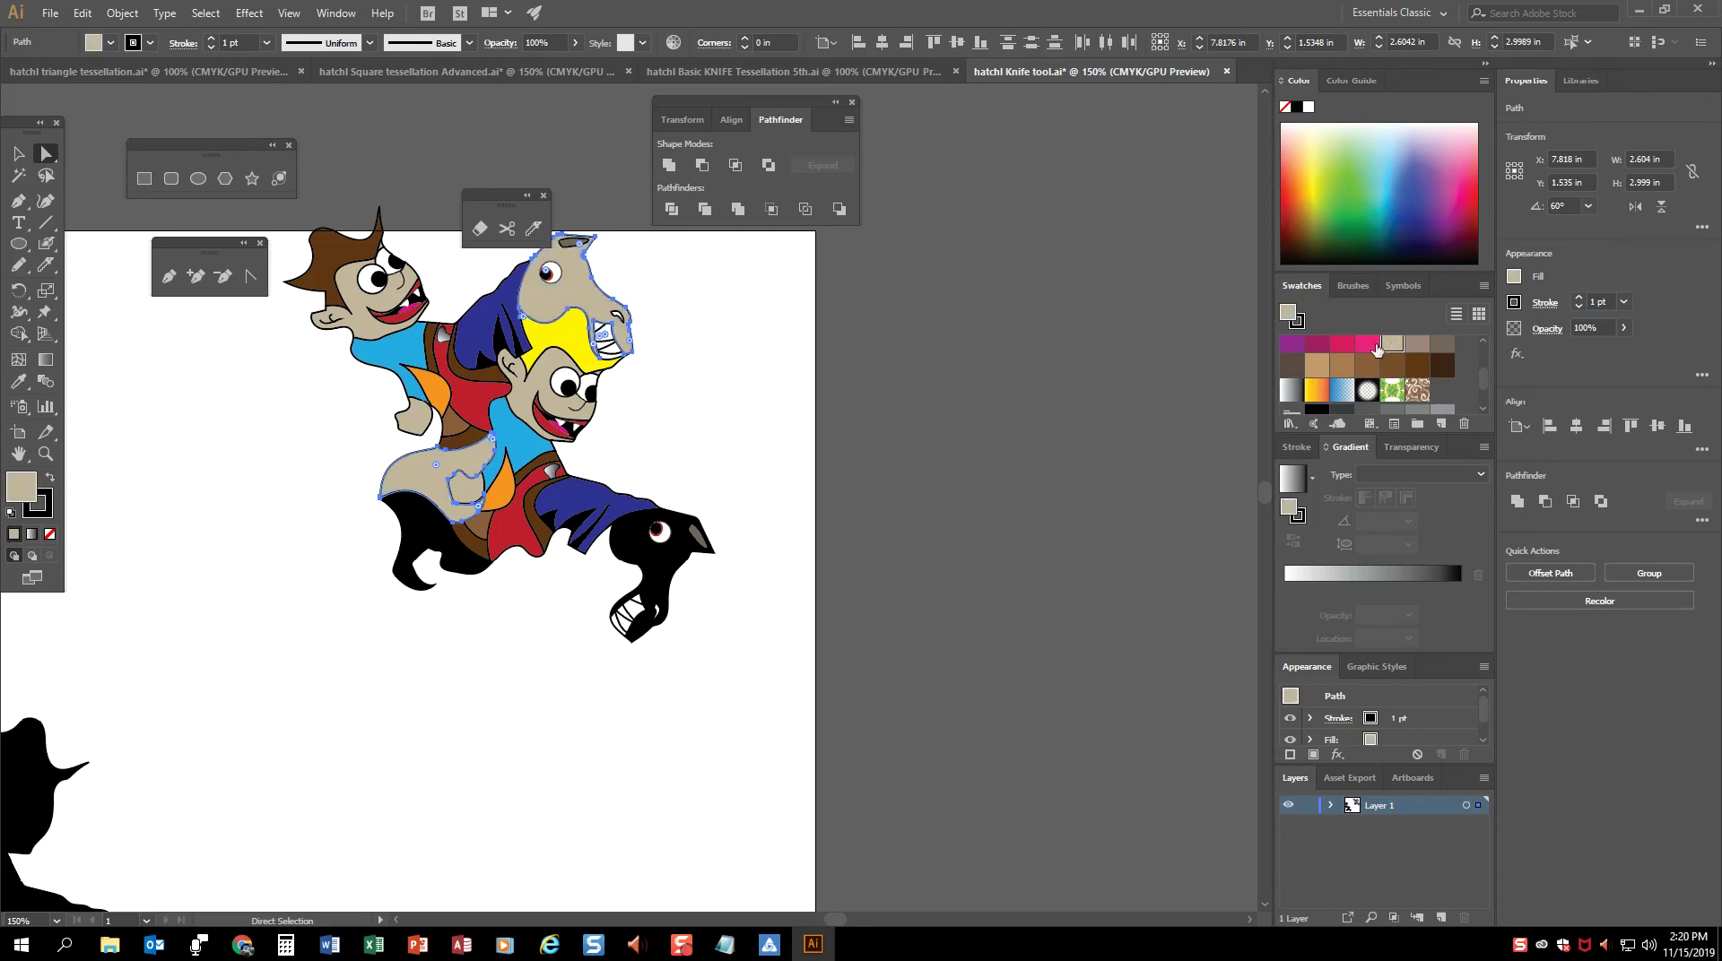
left_click(752, 393)
Step: Zoom to 400% on the tan horse's head and briefly tint the black mane strands tan, then undo
key("ctrl+equal")
key("ctrl+equal")
key("ctrl+equal")
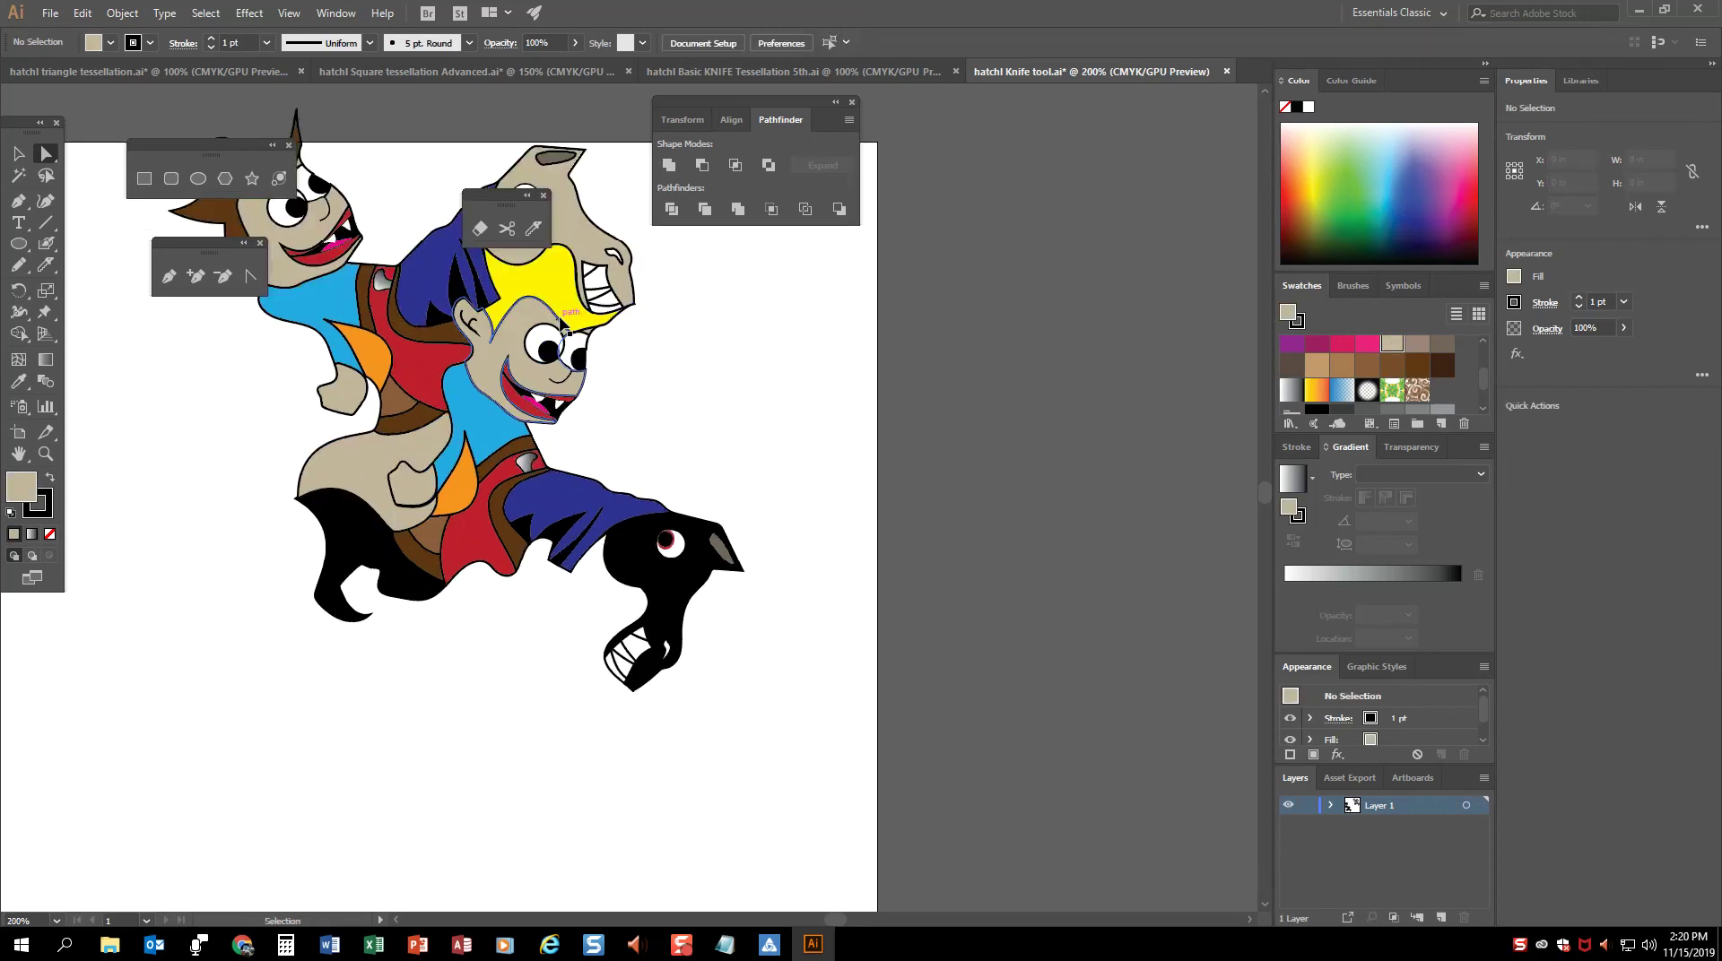
left_click_drag(669, 371, 1131, 731)
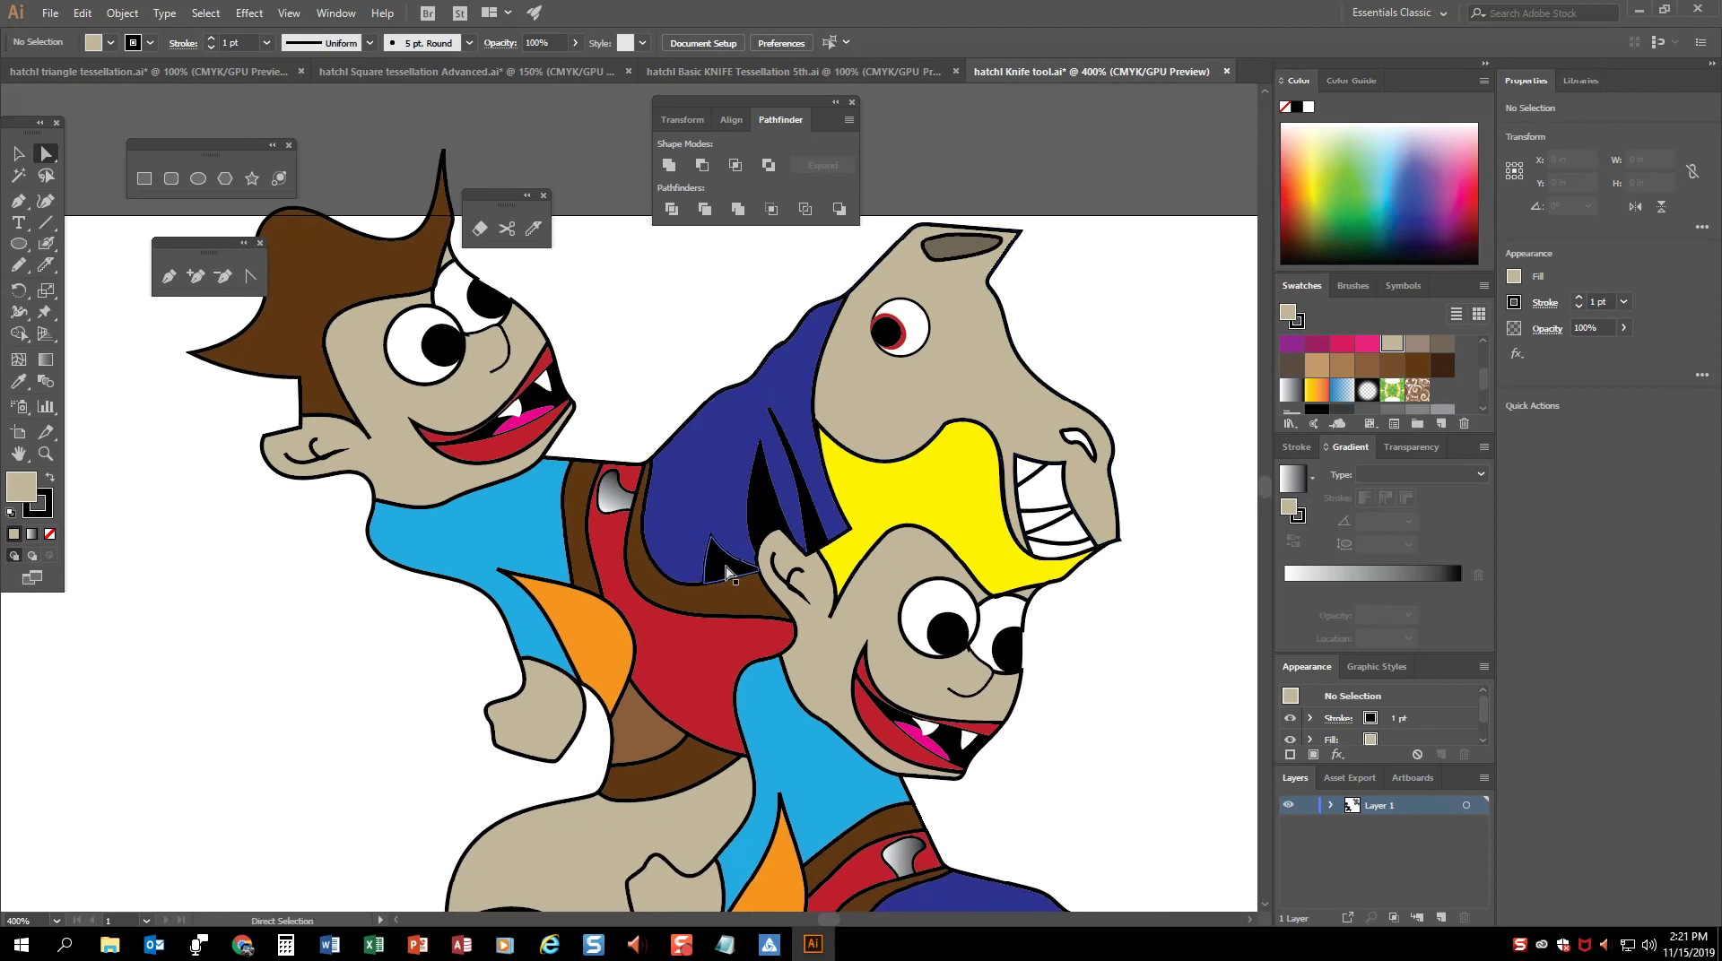
left_click(770, 513)
left_click(767, 513, "shift")
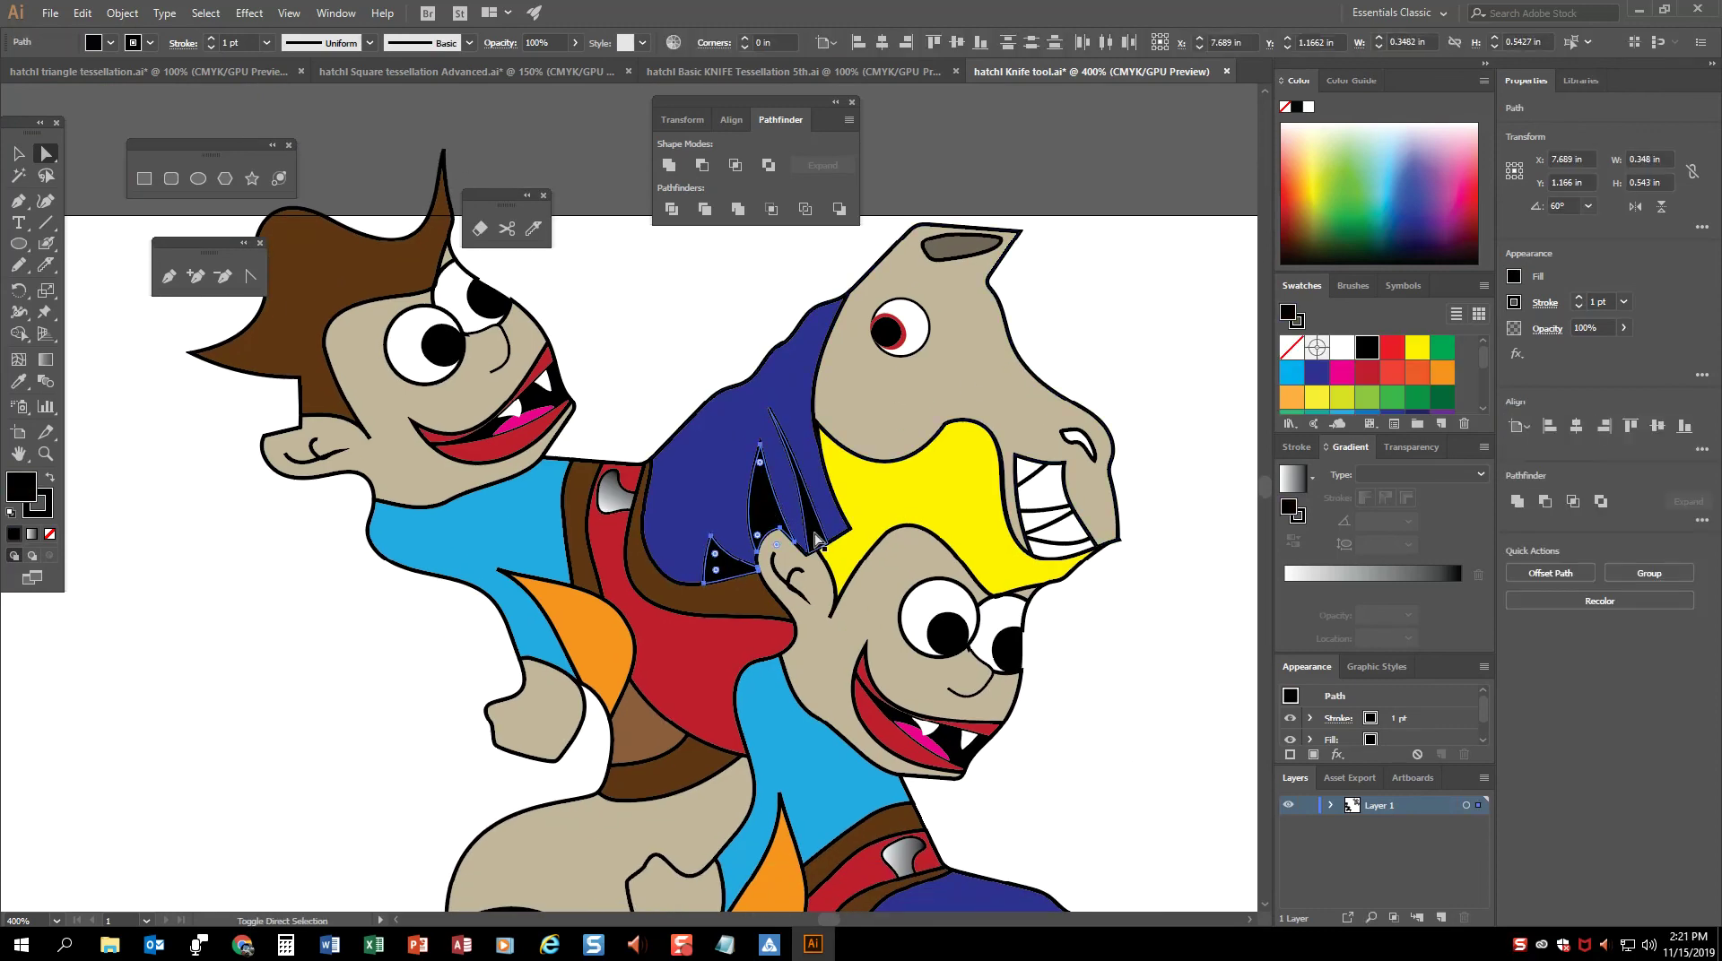
scroll(1439, 386, "down", 2)
key("i")
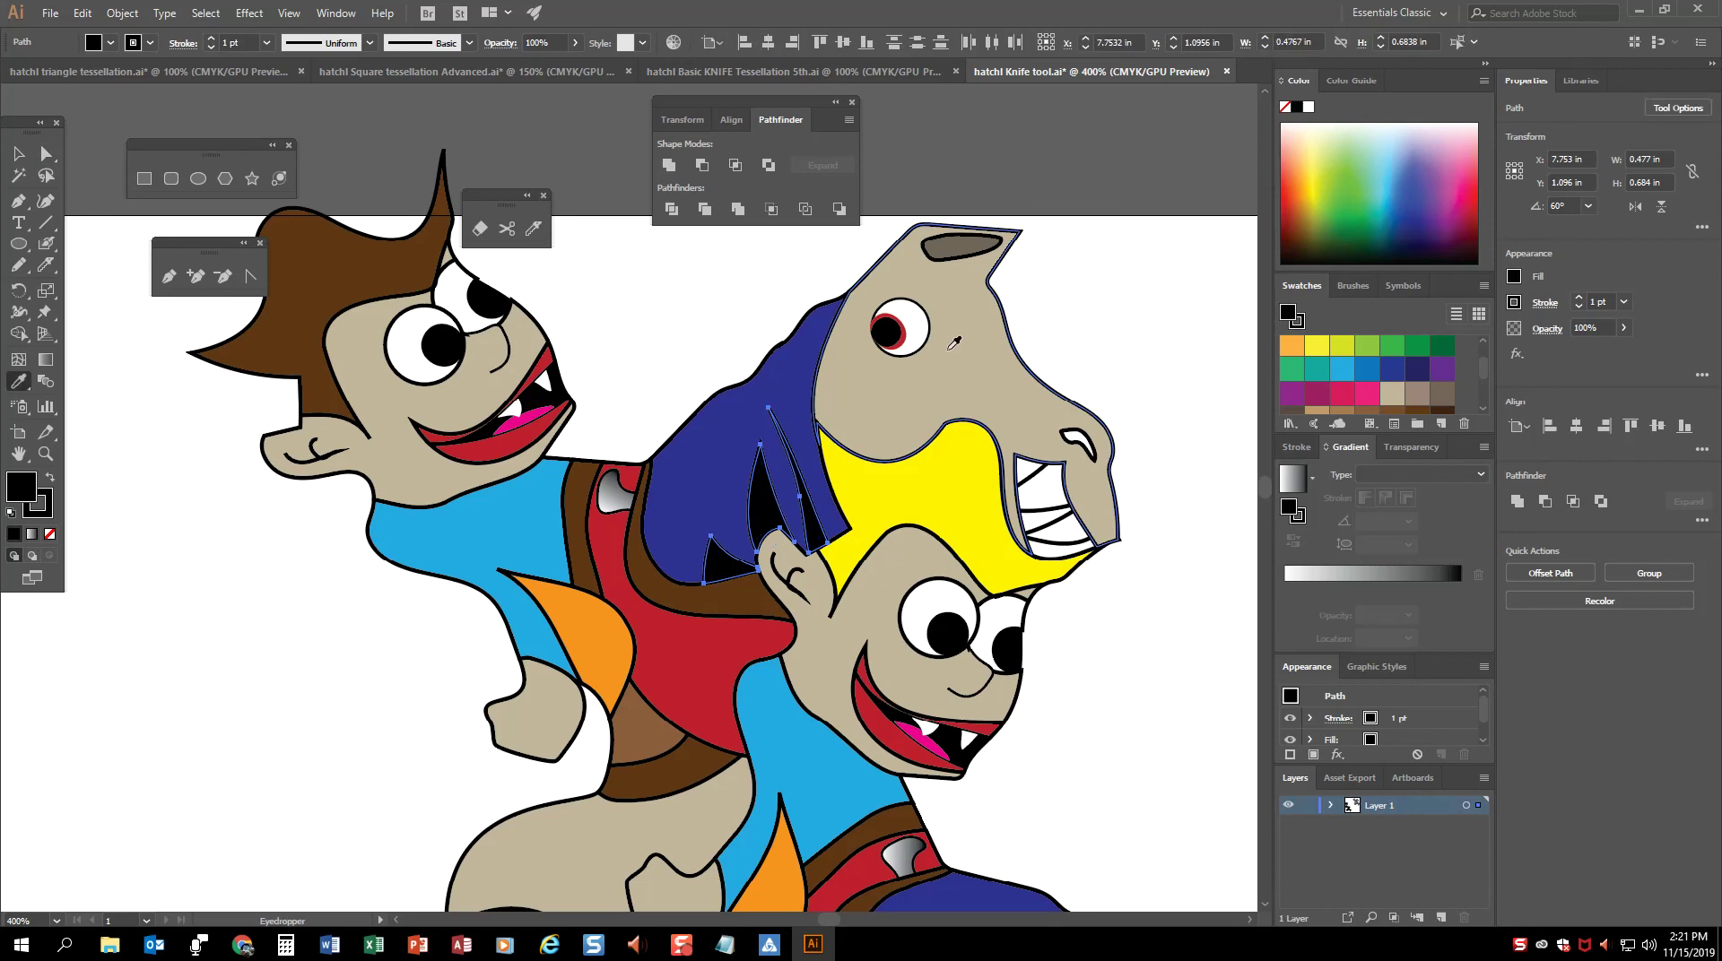
left_click(948, 353)
left_click(46, 153)
key("ctrl+z")
Step: Select the blue mane and try orange-red, dark green, dark brown and light brown fills
left_click(708, 399)
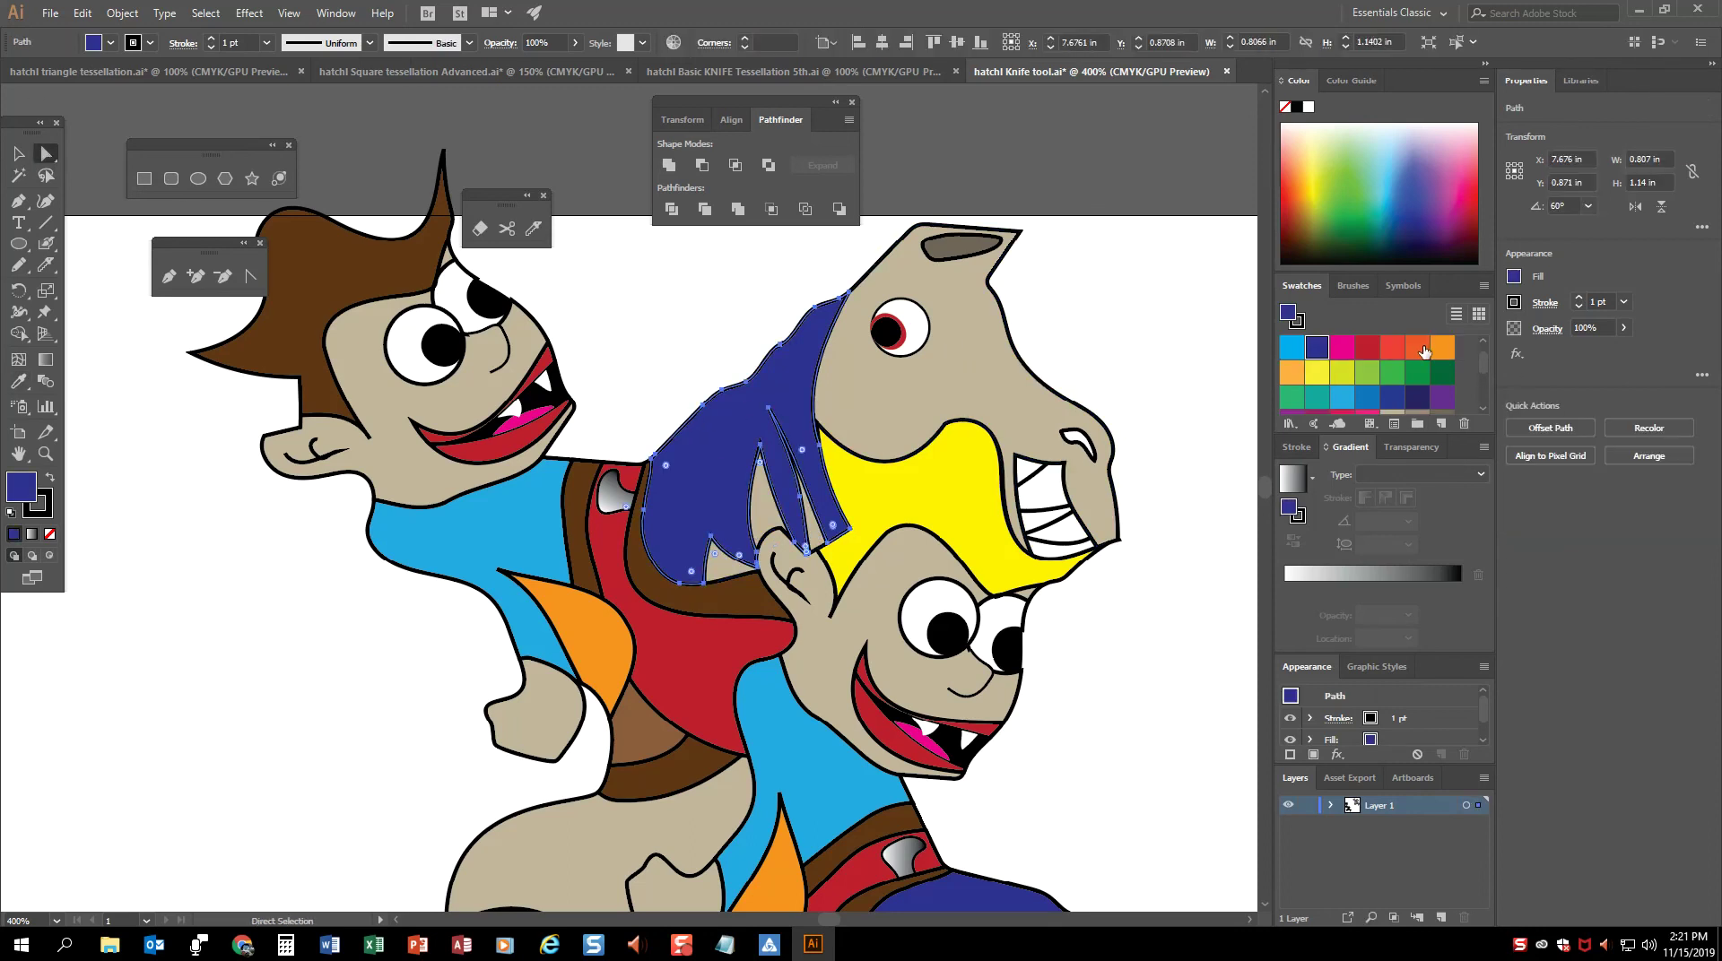
left_click(1419, 348)
left_click(1447, 378)
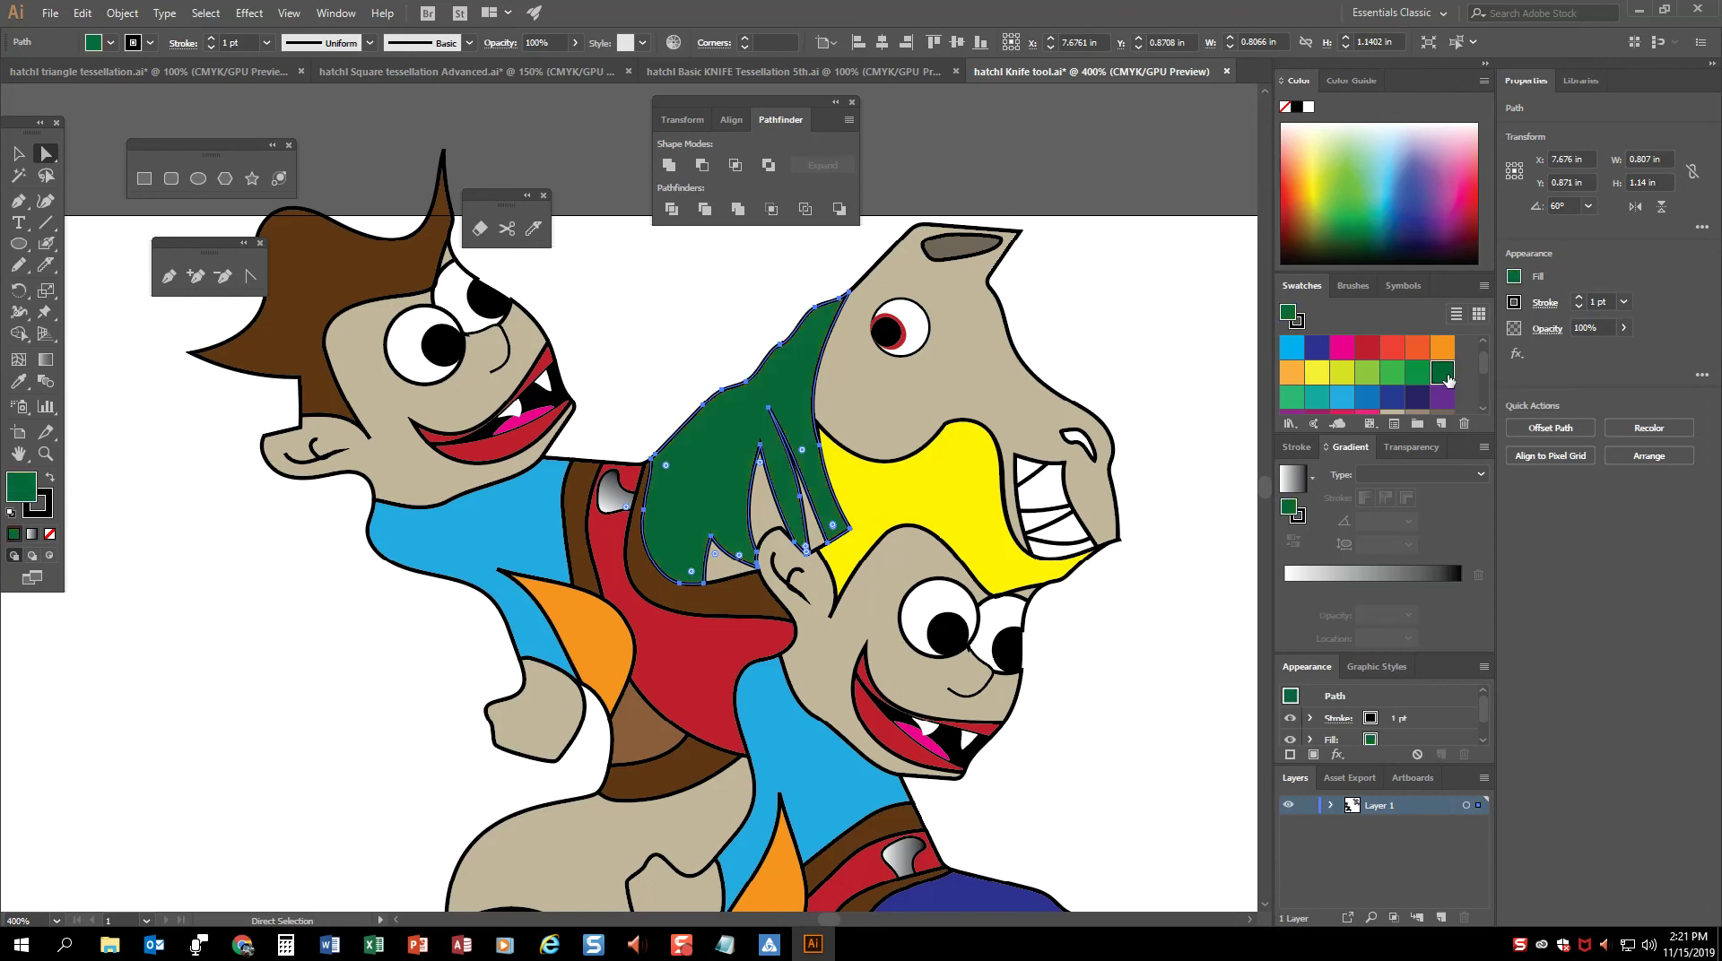
scroll(1448, 381, "down", 2)
left_click(1417, 396)
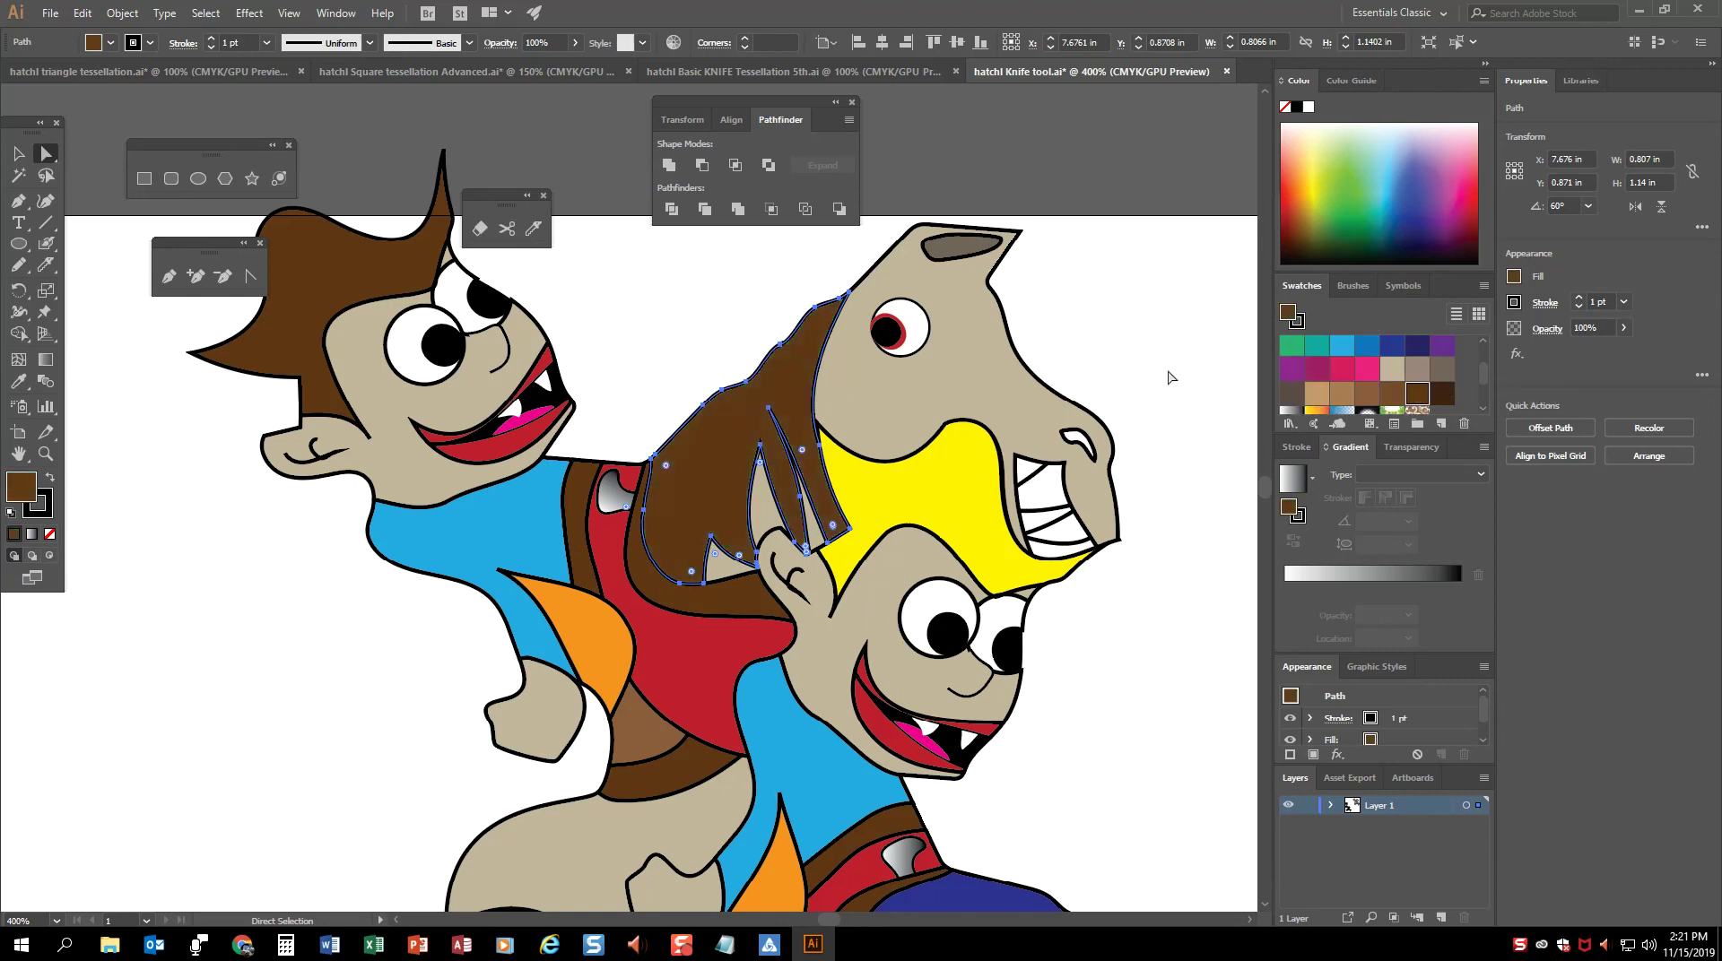
left_click(1362, 399)
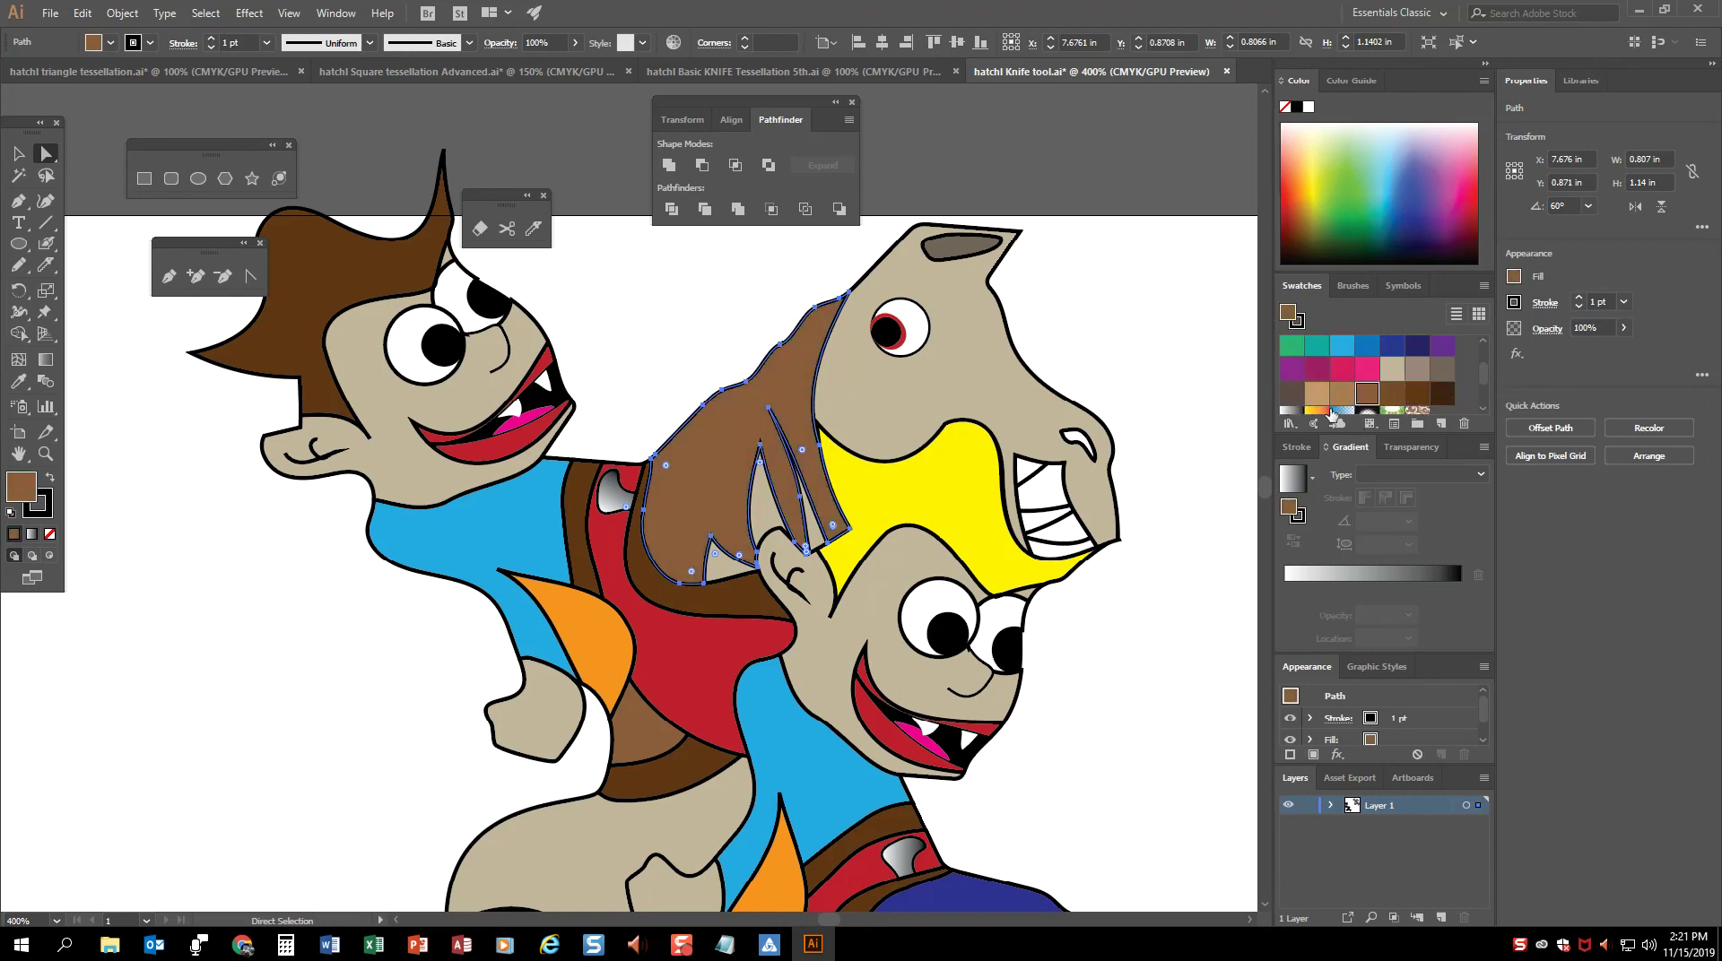
scroll(1316, 391, "down", 2)
Step: Fill the mane with the yellow-orange gradient, angled diagonally along it at -65.9°
left_click(1317, 367)
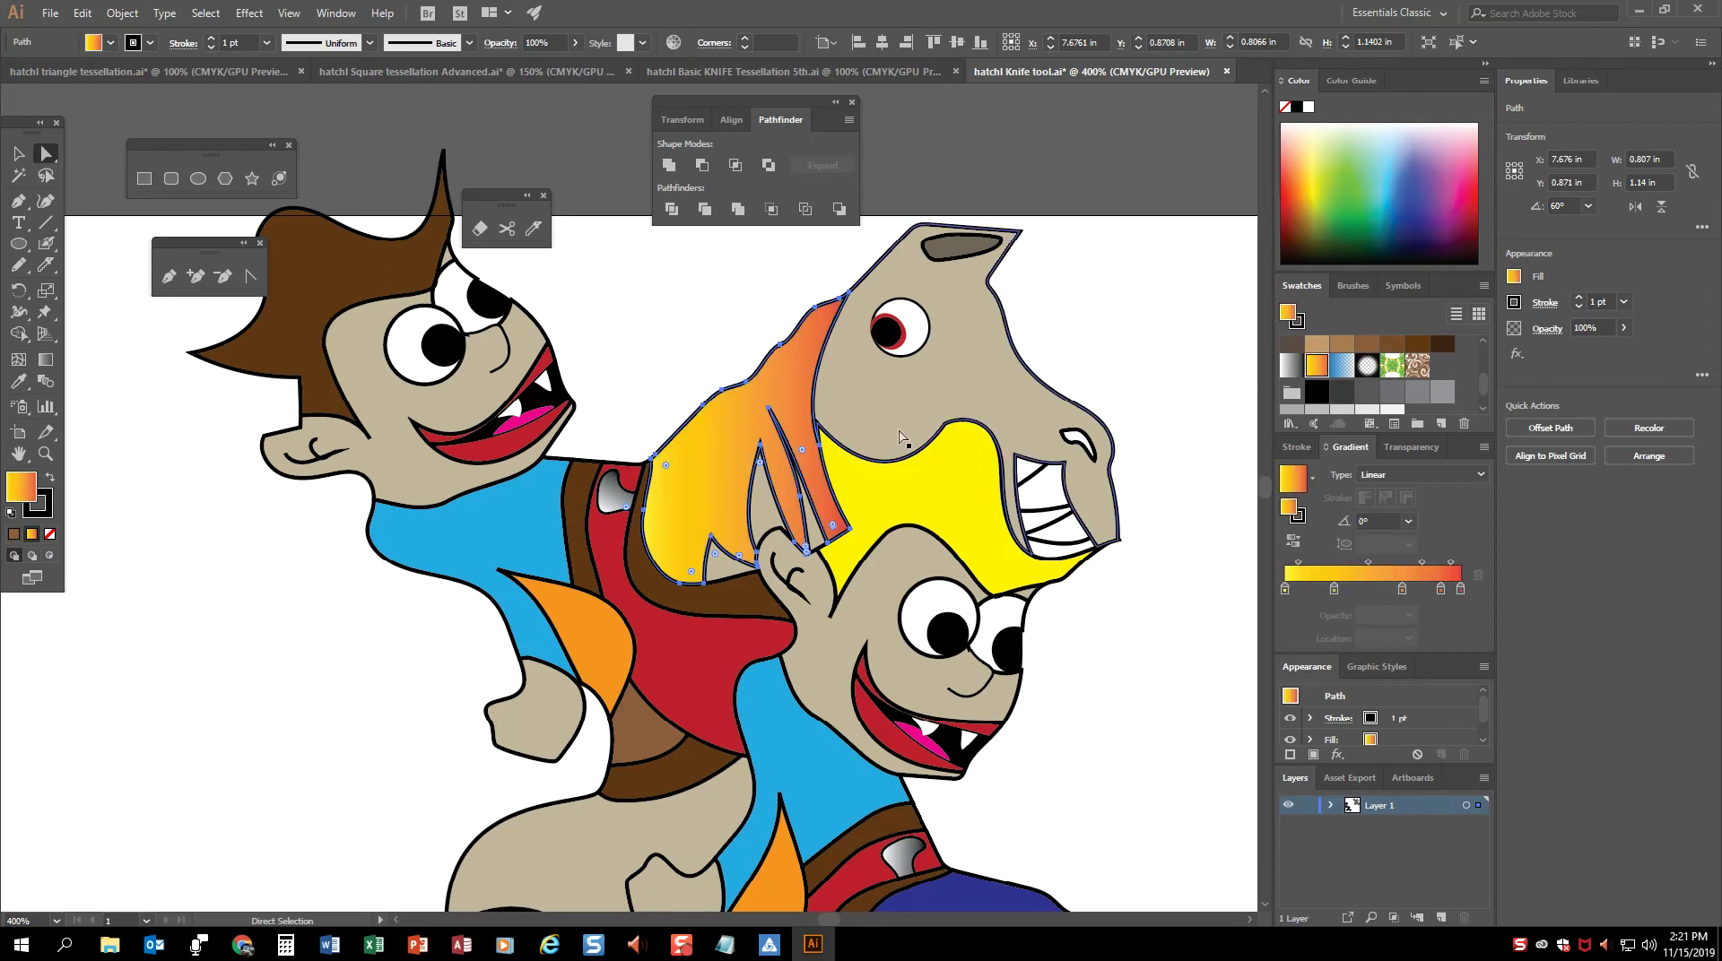
key("g")
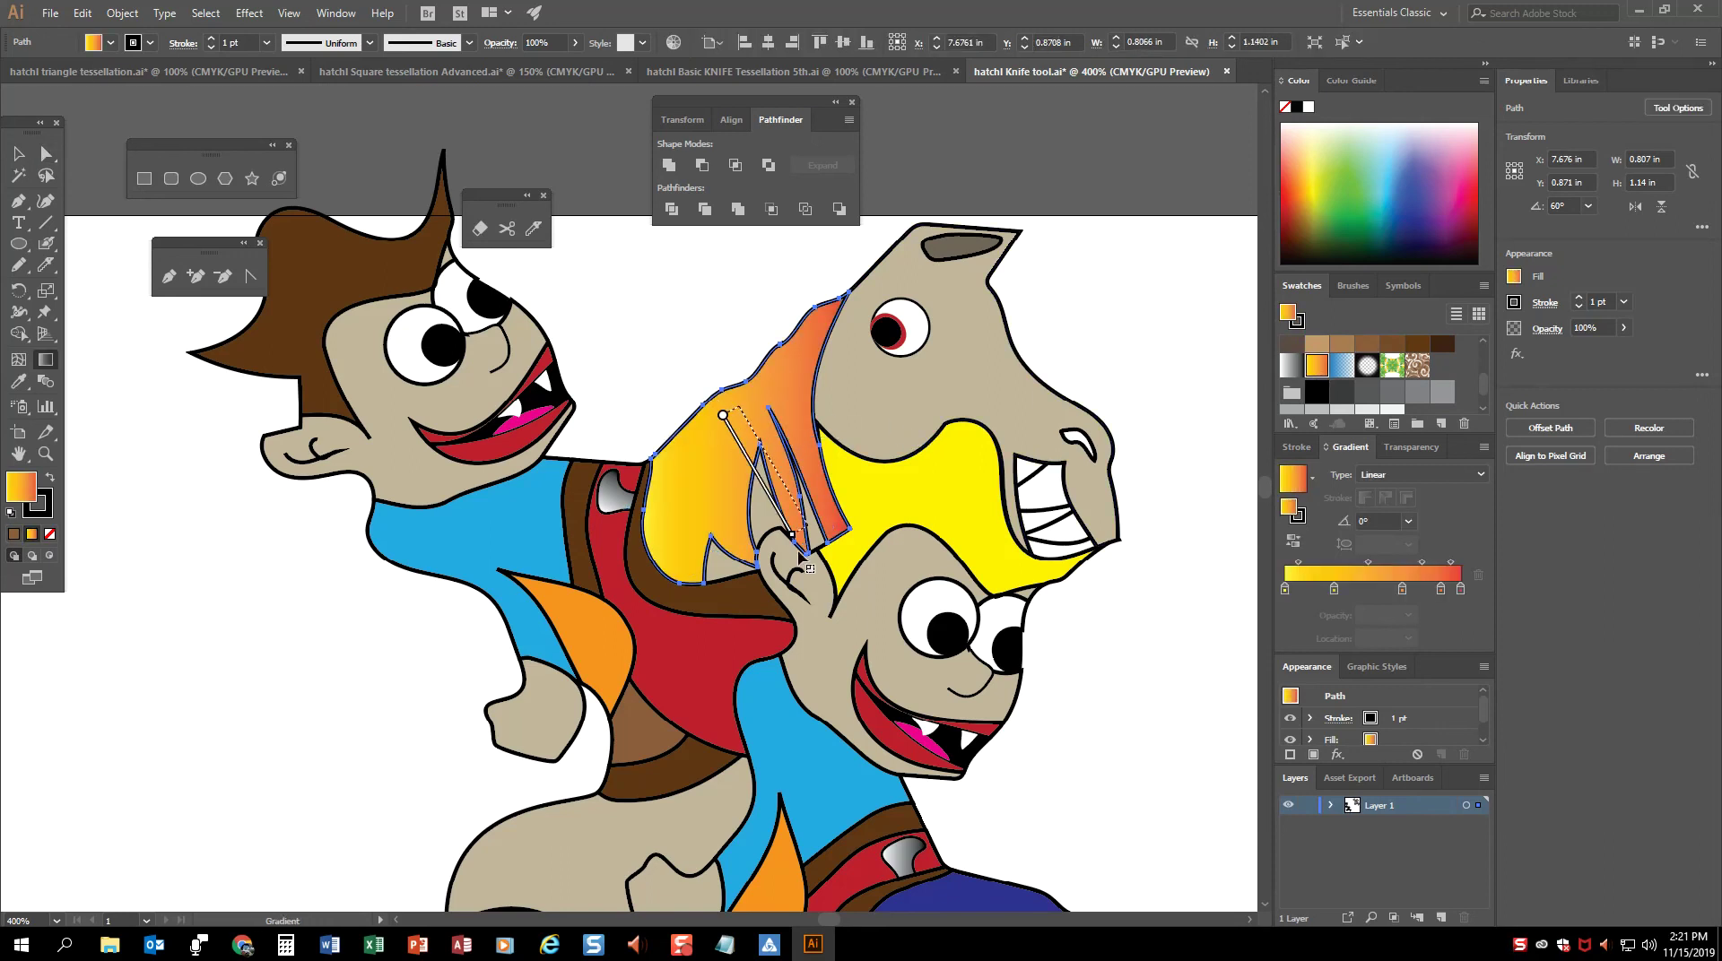
left_click_drag(739, 406, 822, 554)
left_click(17, 154)
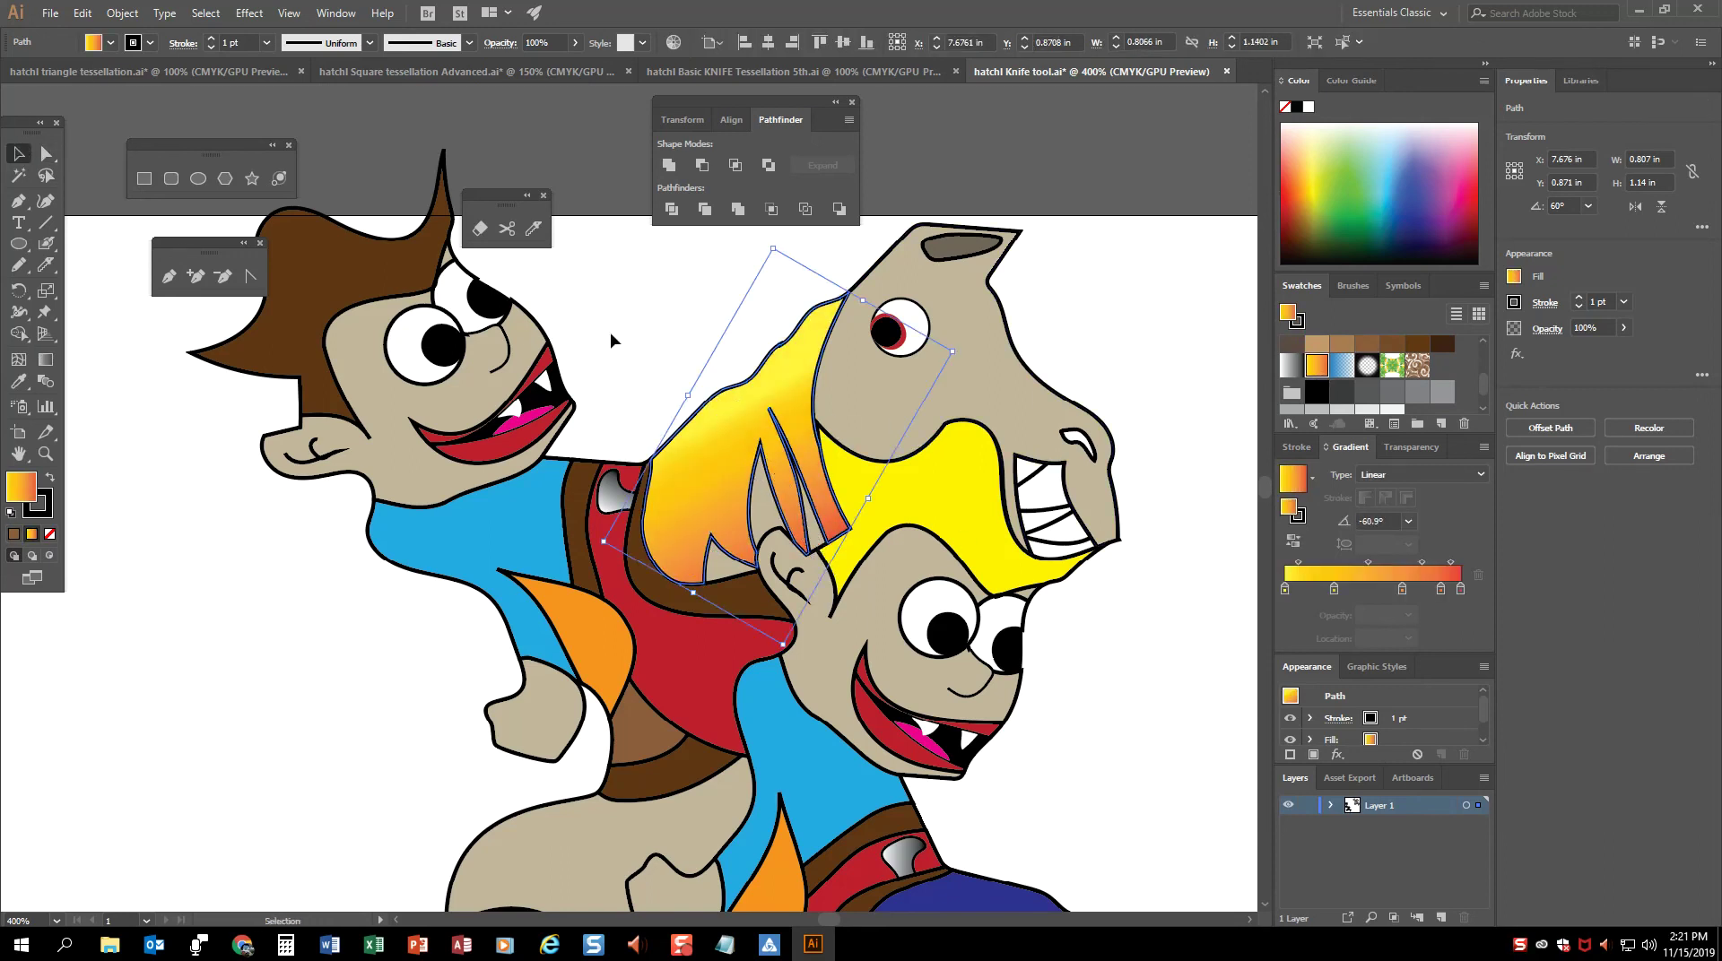
left_click(635, 641)
Step: Reset the upper and lower orange shapes to the default white fill
scroll(714, 576, "down", 4)
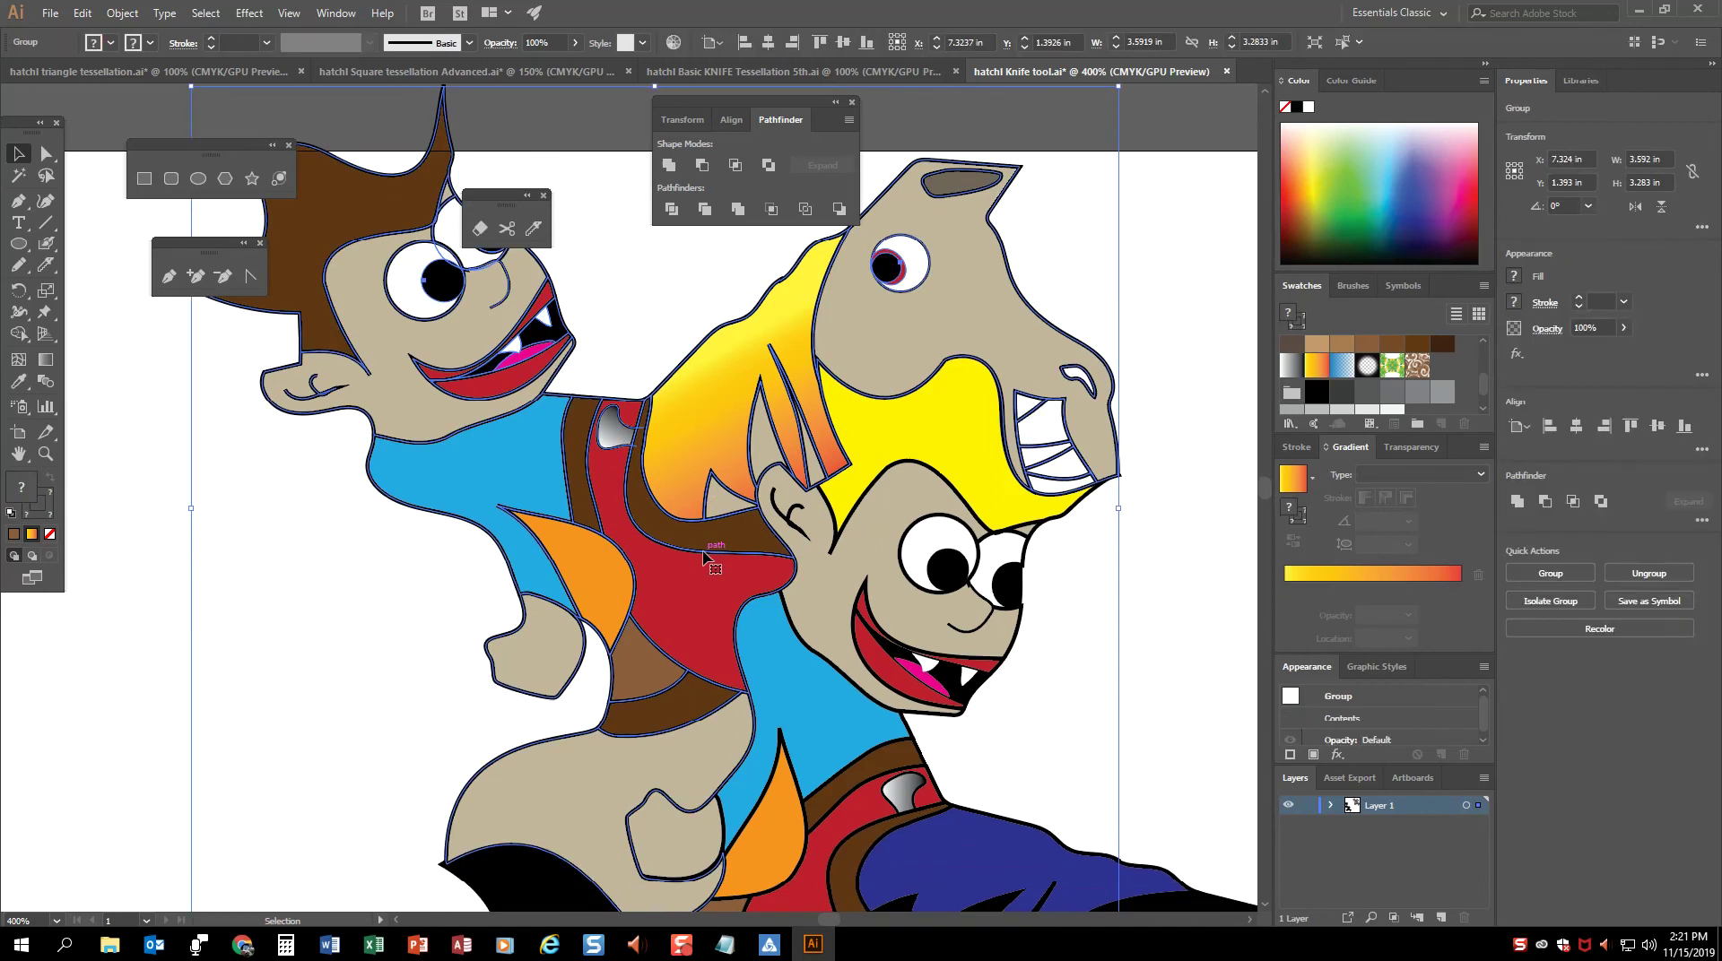
left_click(47, 154)
left_click(376, 502)
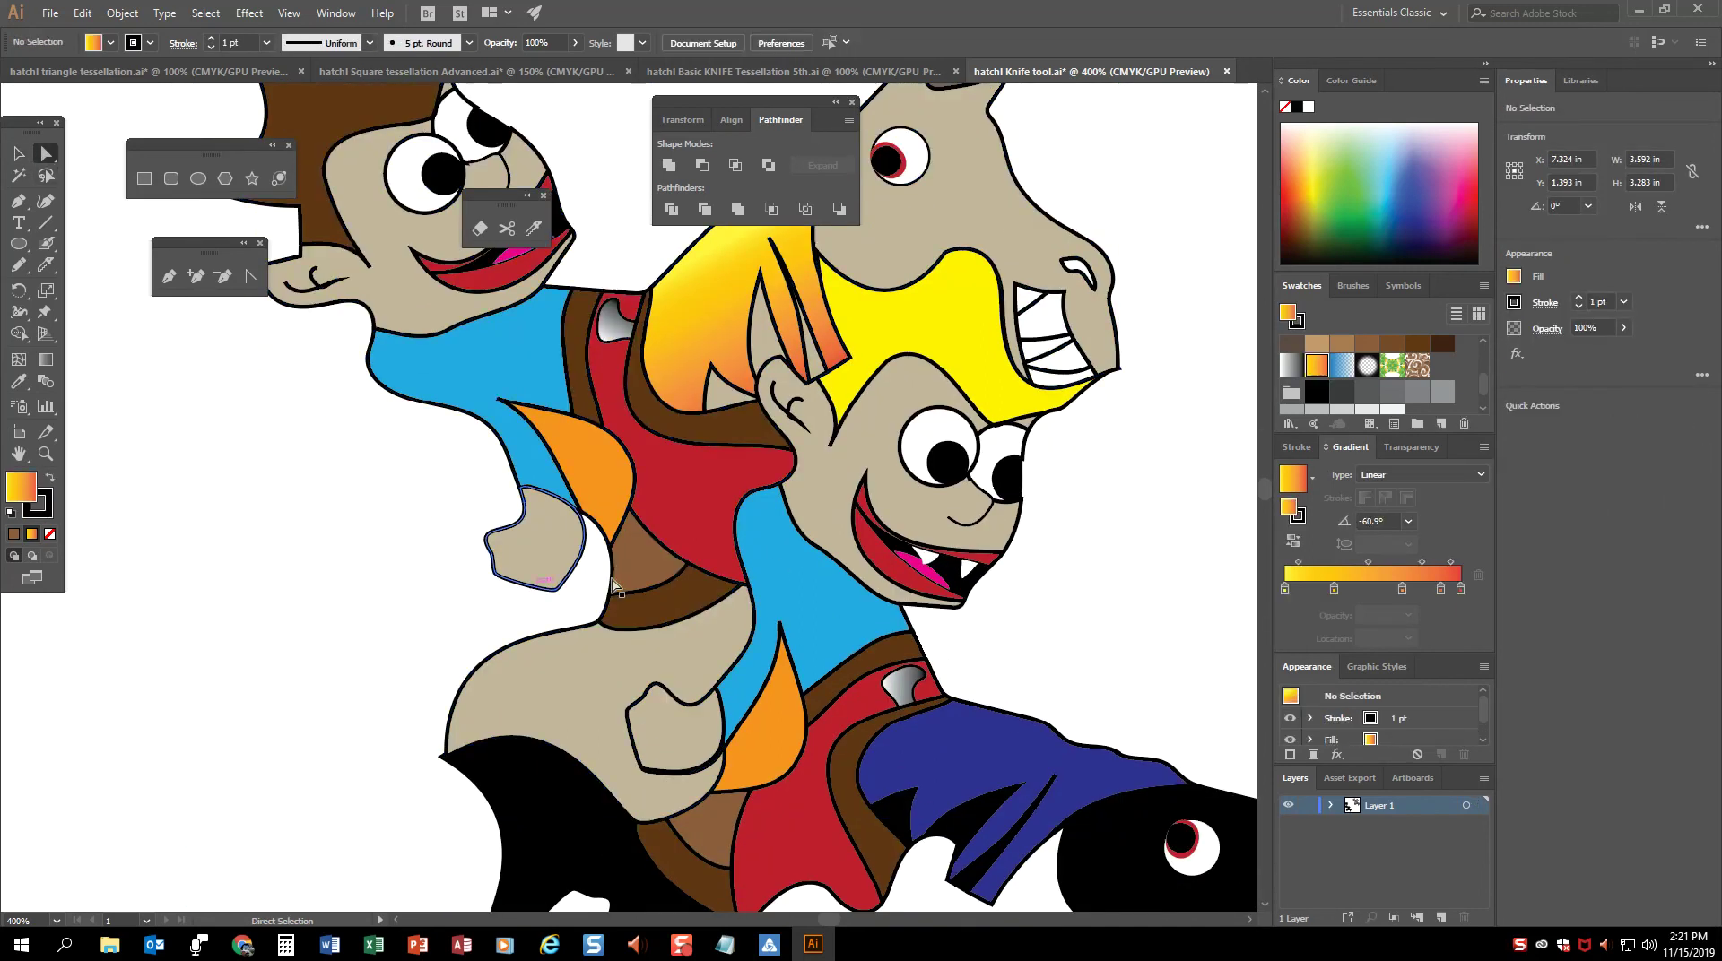
left_click(599, 468)
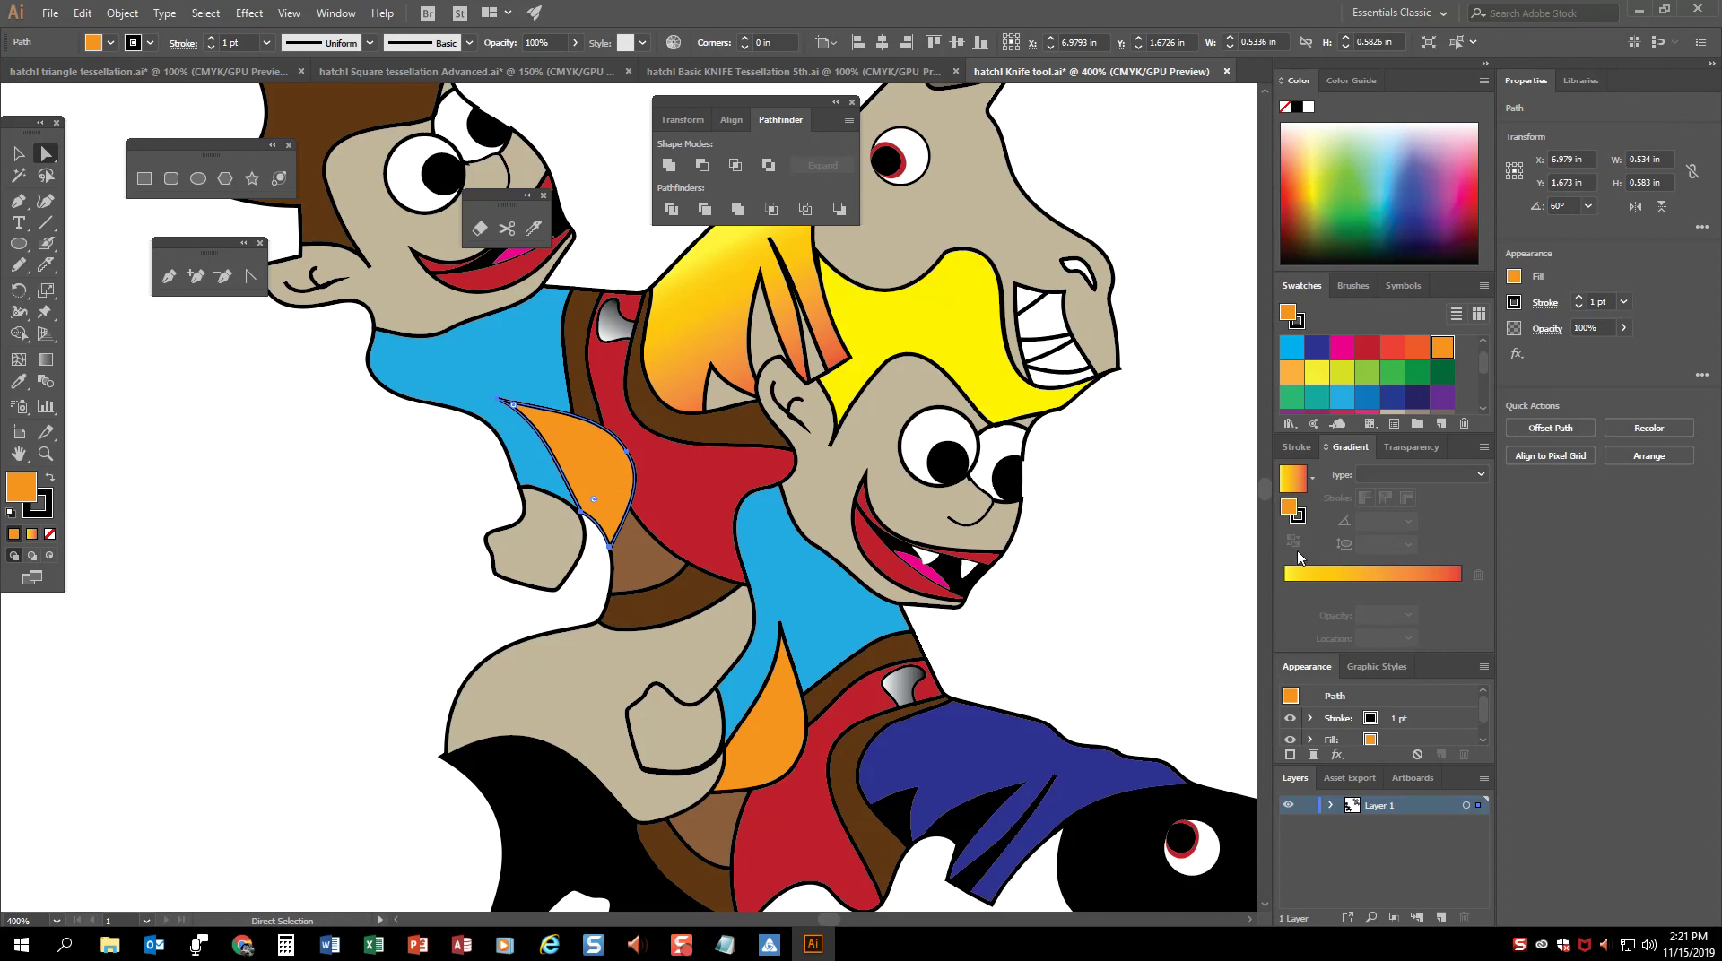
left_click(777, 741, "shift")
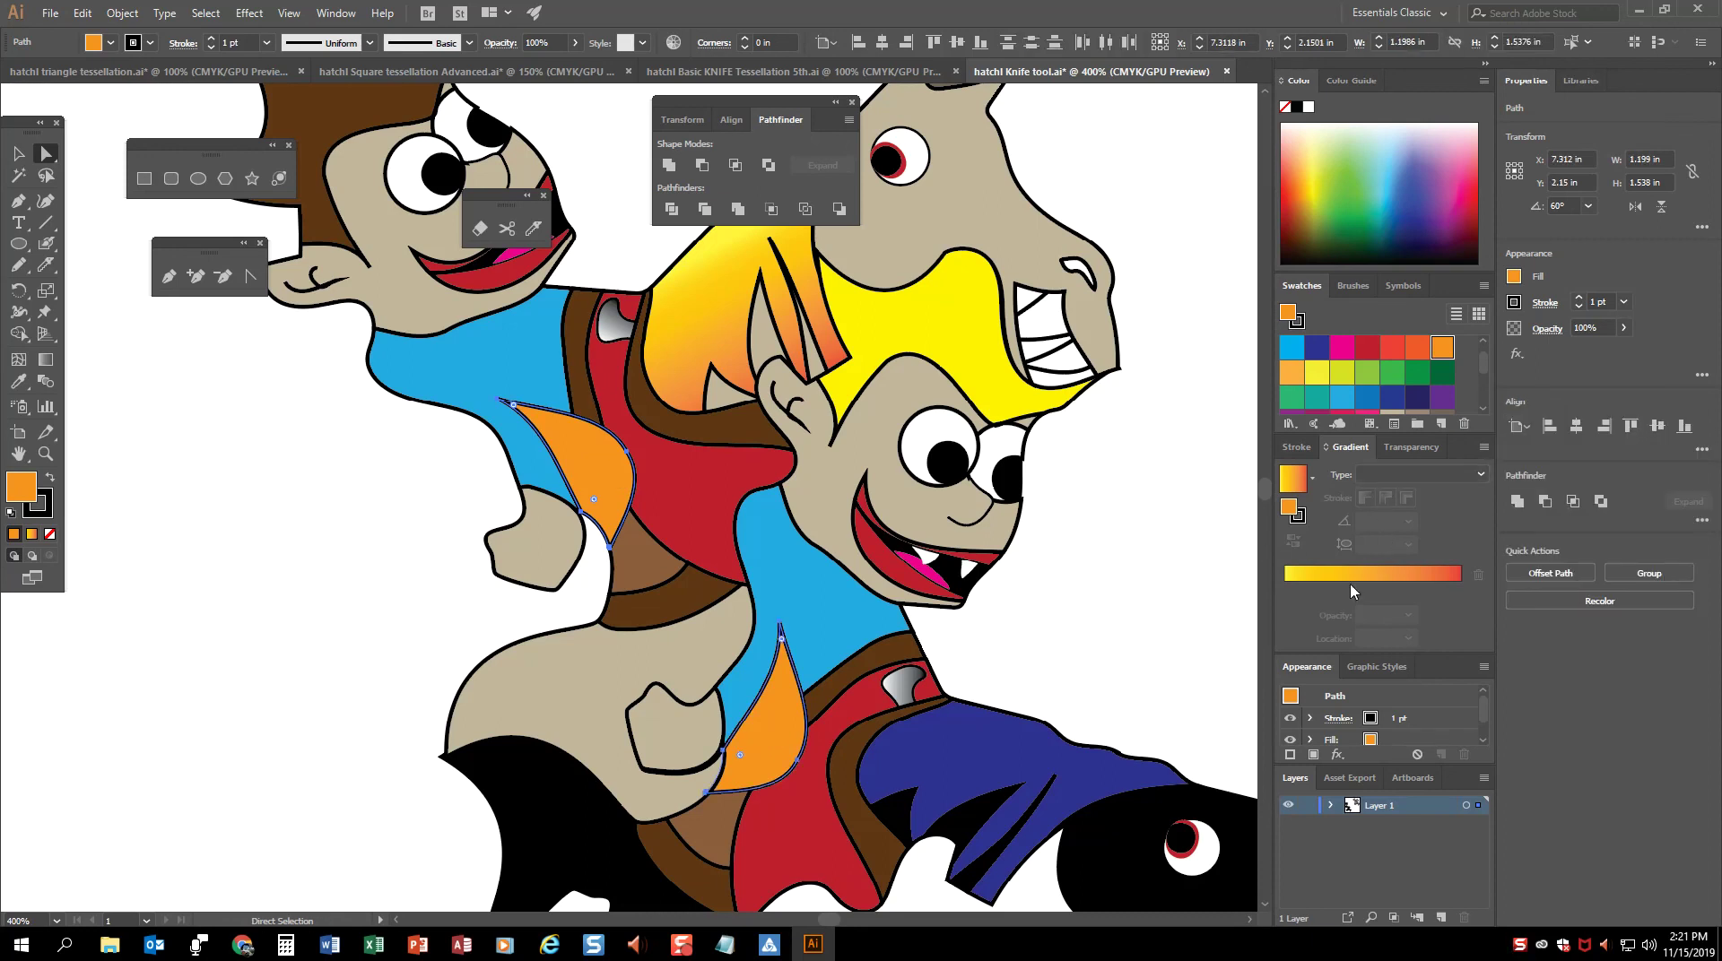
key("d")
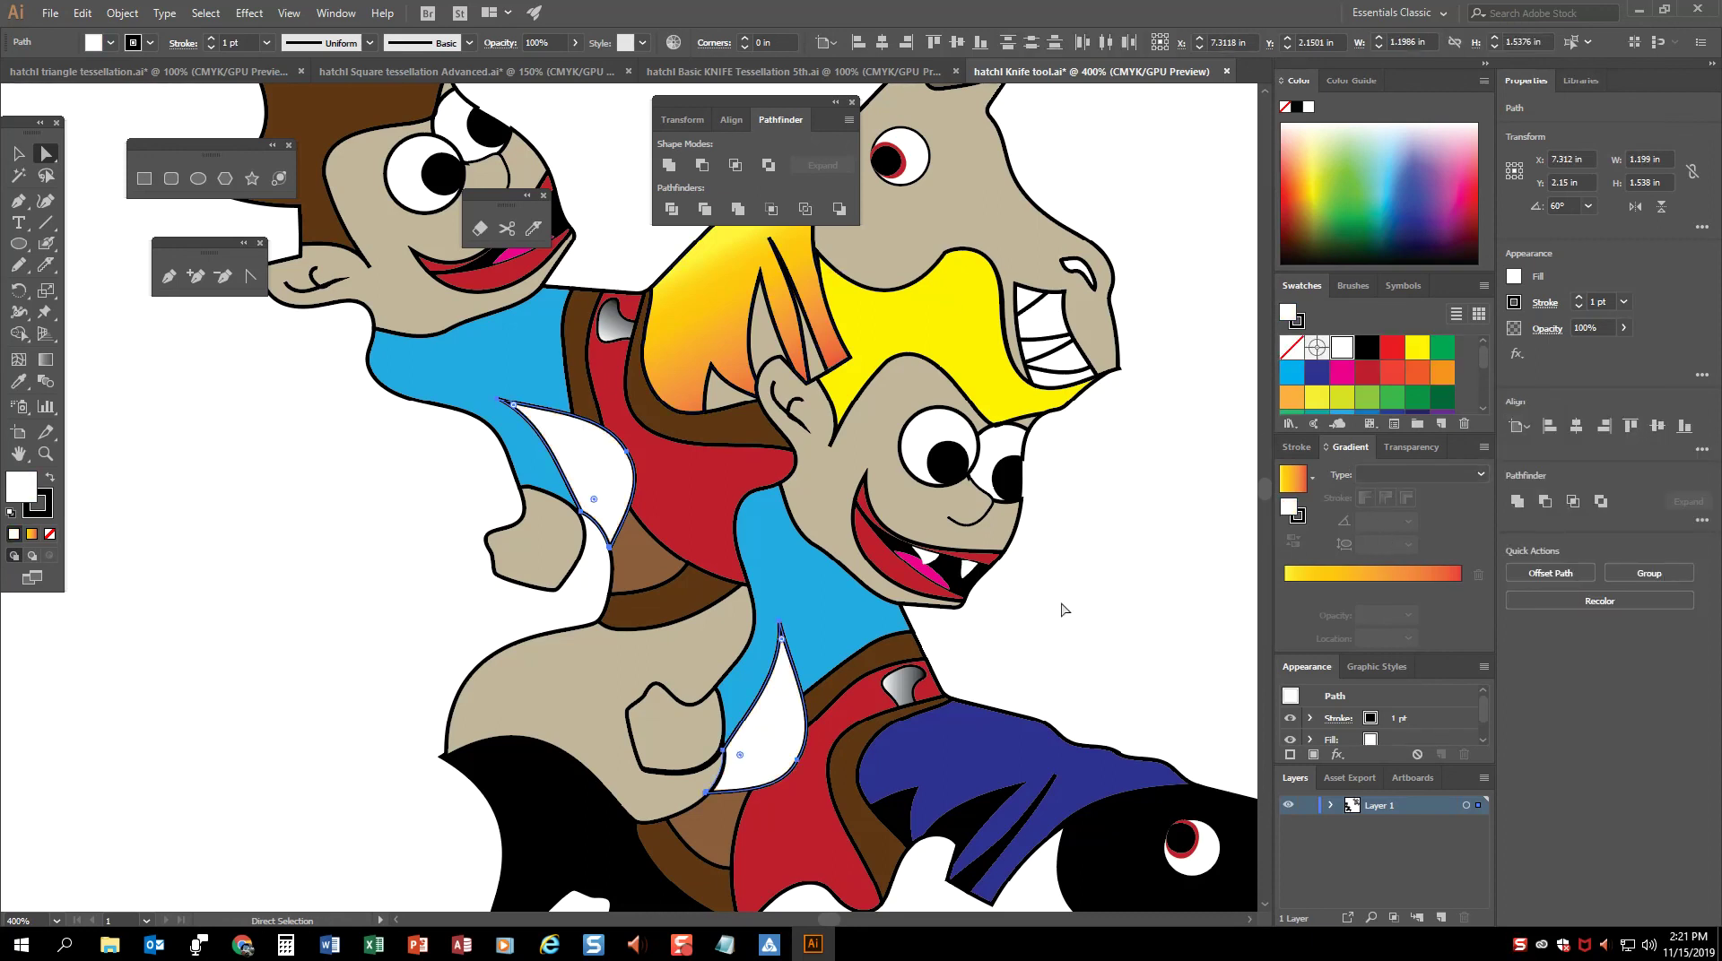
left_click(1061, 610)
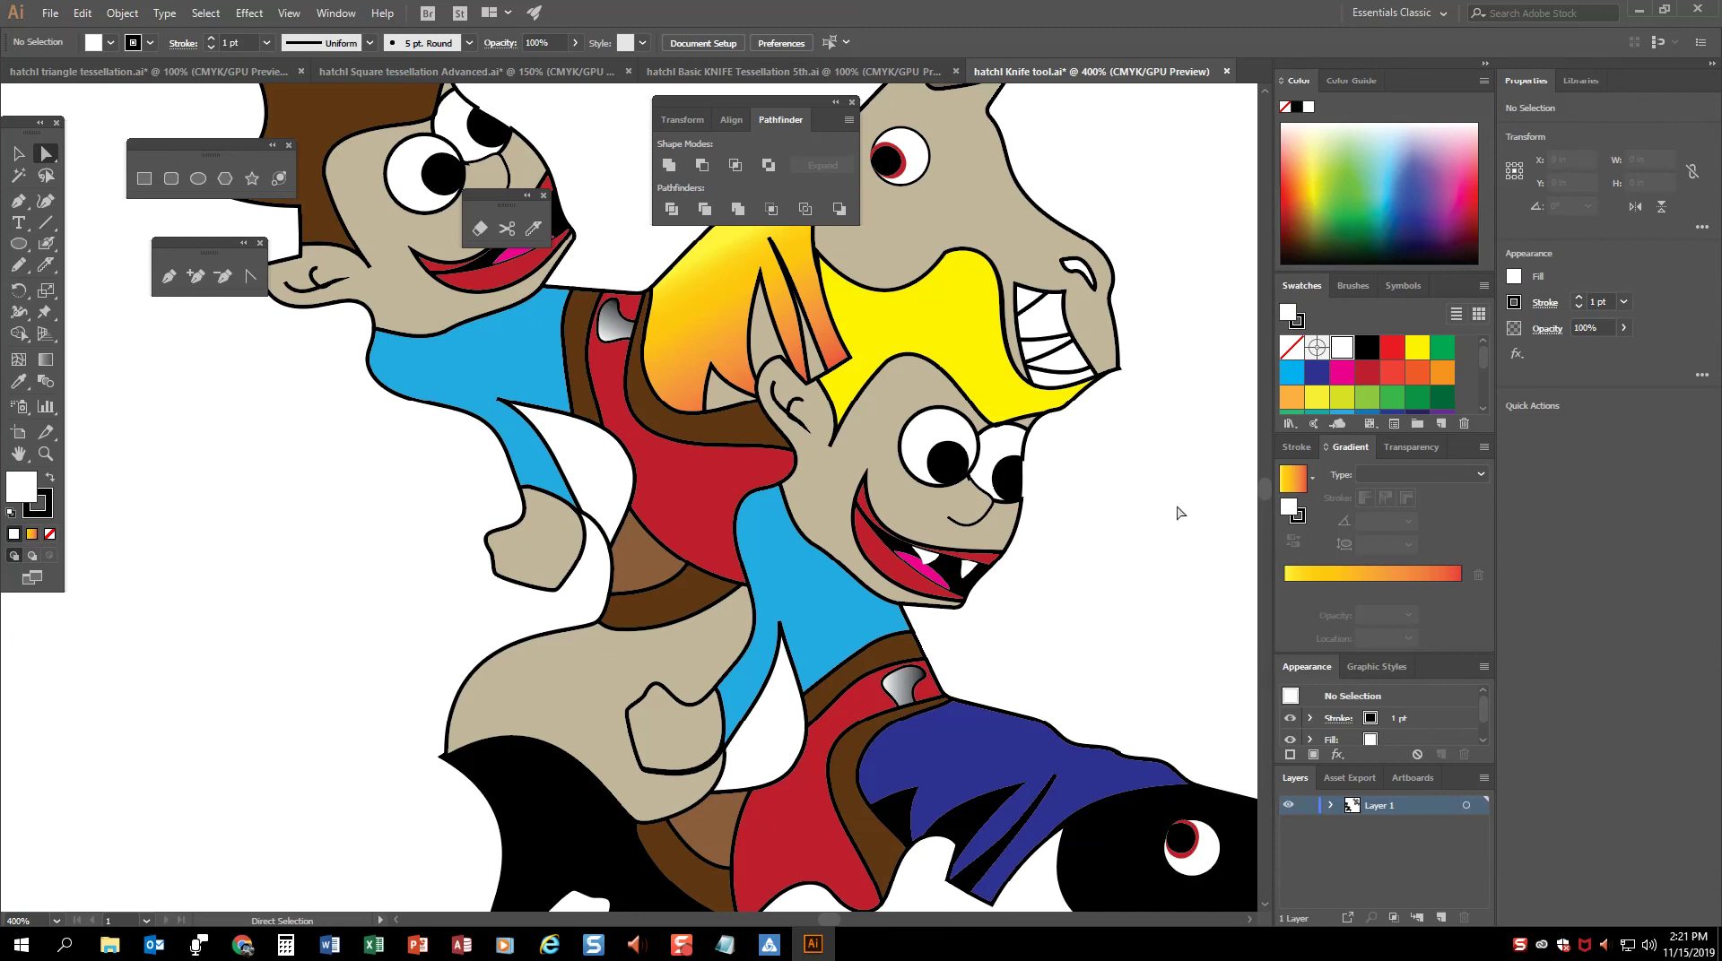
Step: Recolour the rider's red vest dark green and his blue sleeve bright green, then zoom out
scroll(1170, 489, "up", 3)
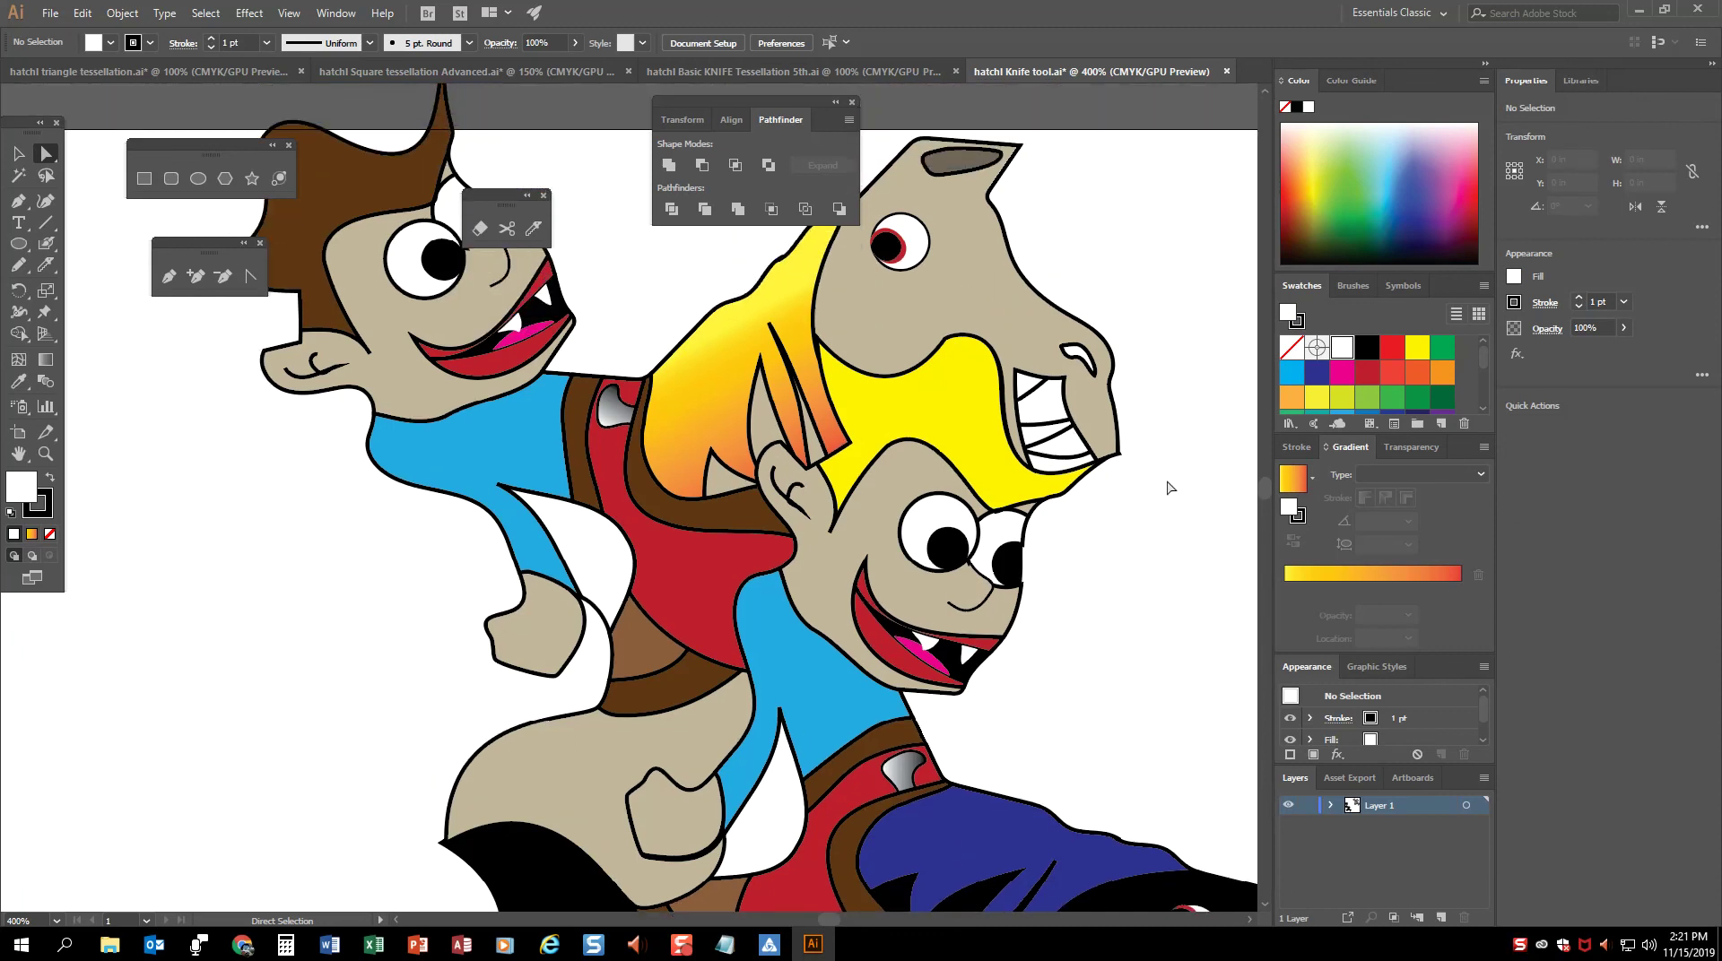
scroll(1175, 499, "down", 3)
left_click(693, 491)
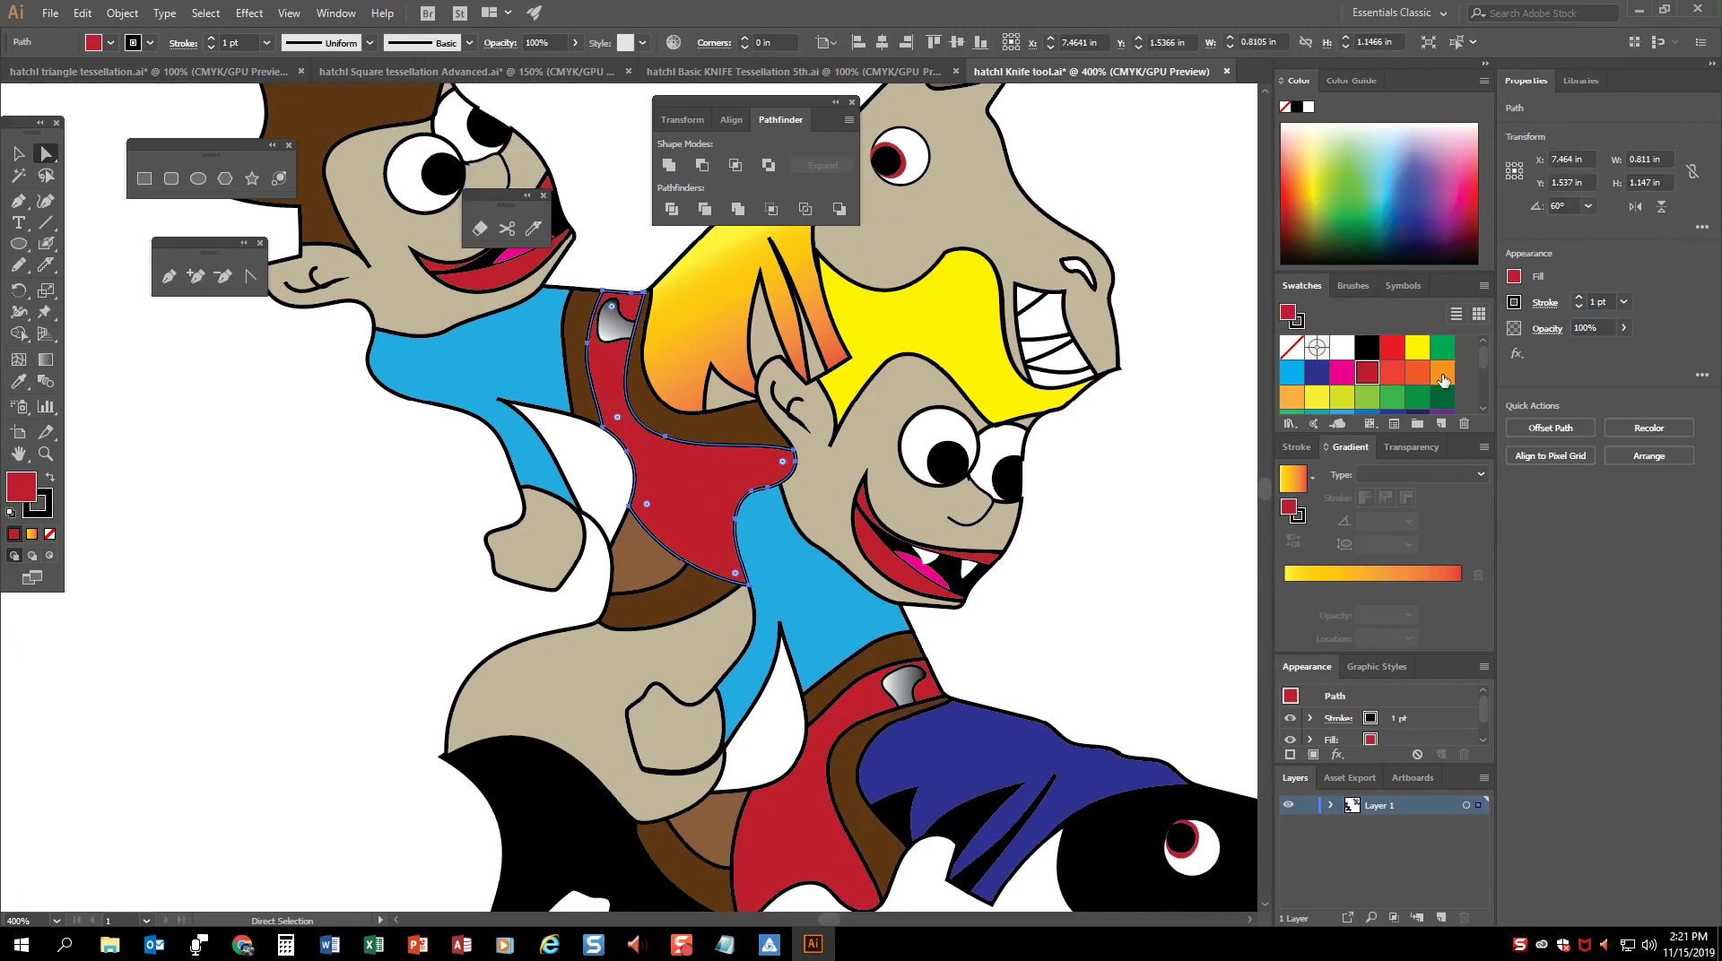
left_click(1443, 395)
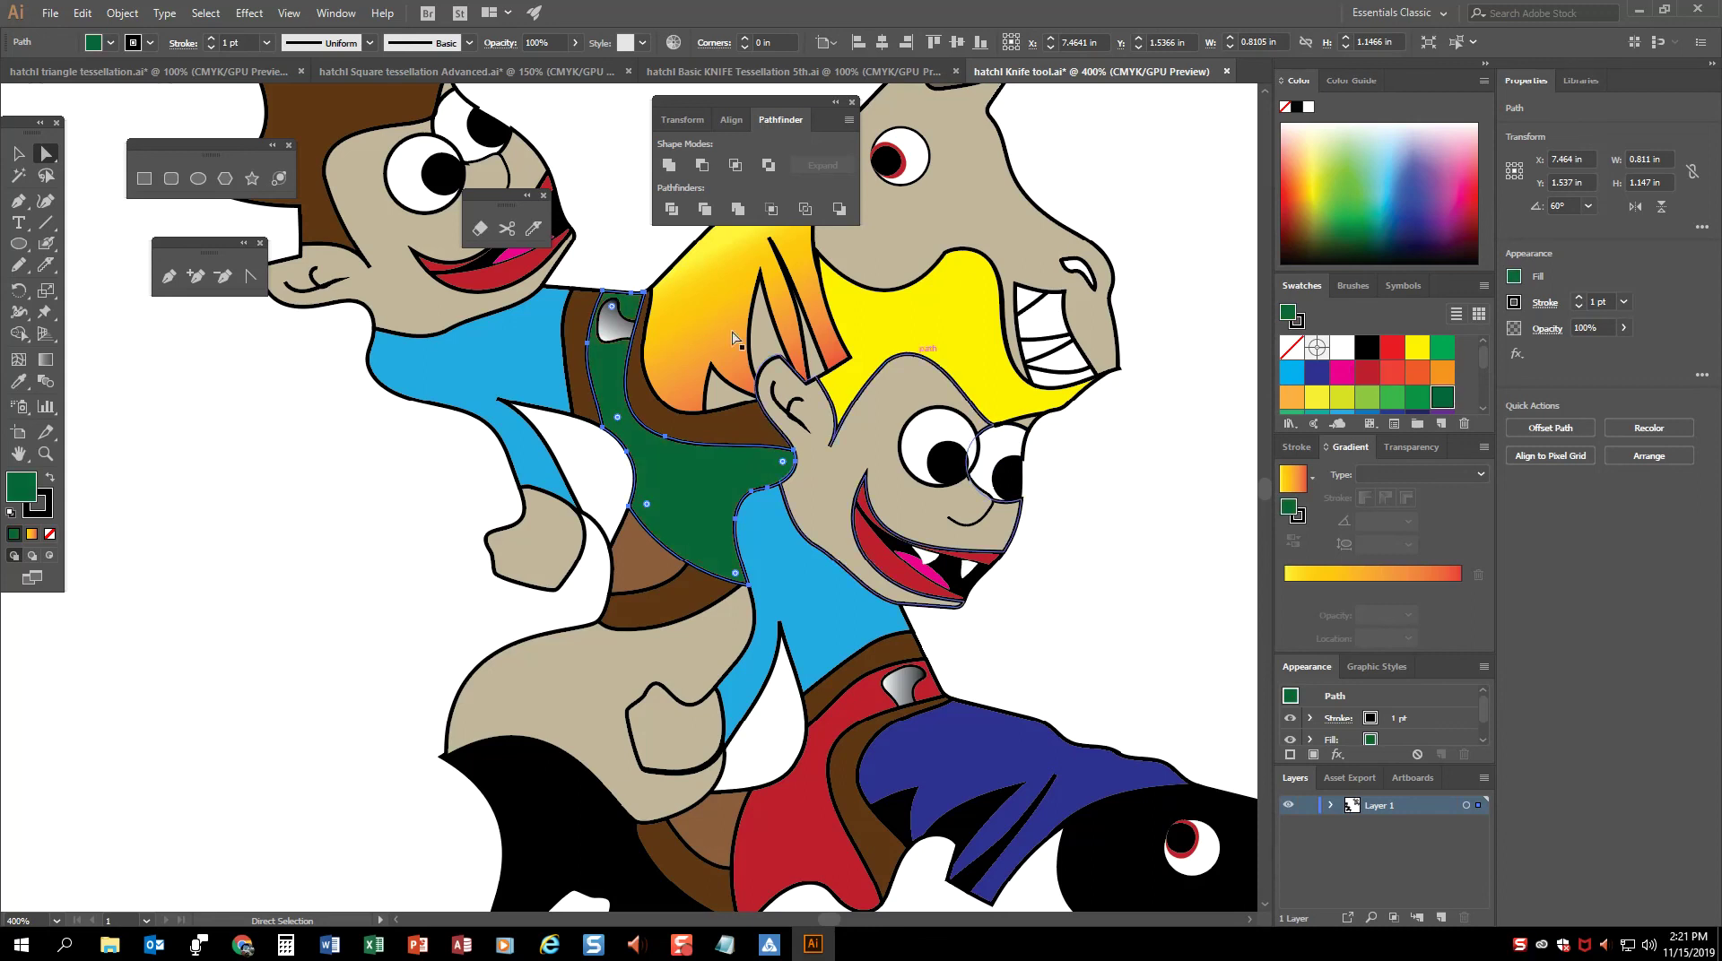
left_click(529, 341)
left_click(1393, 384)
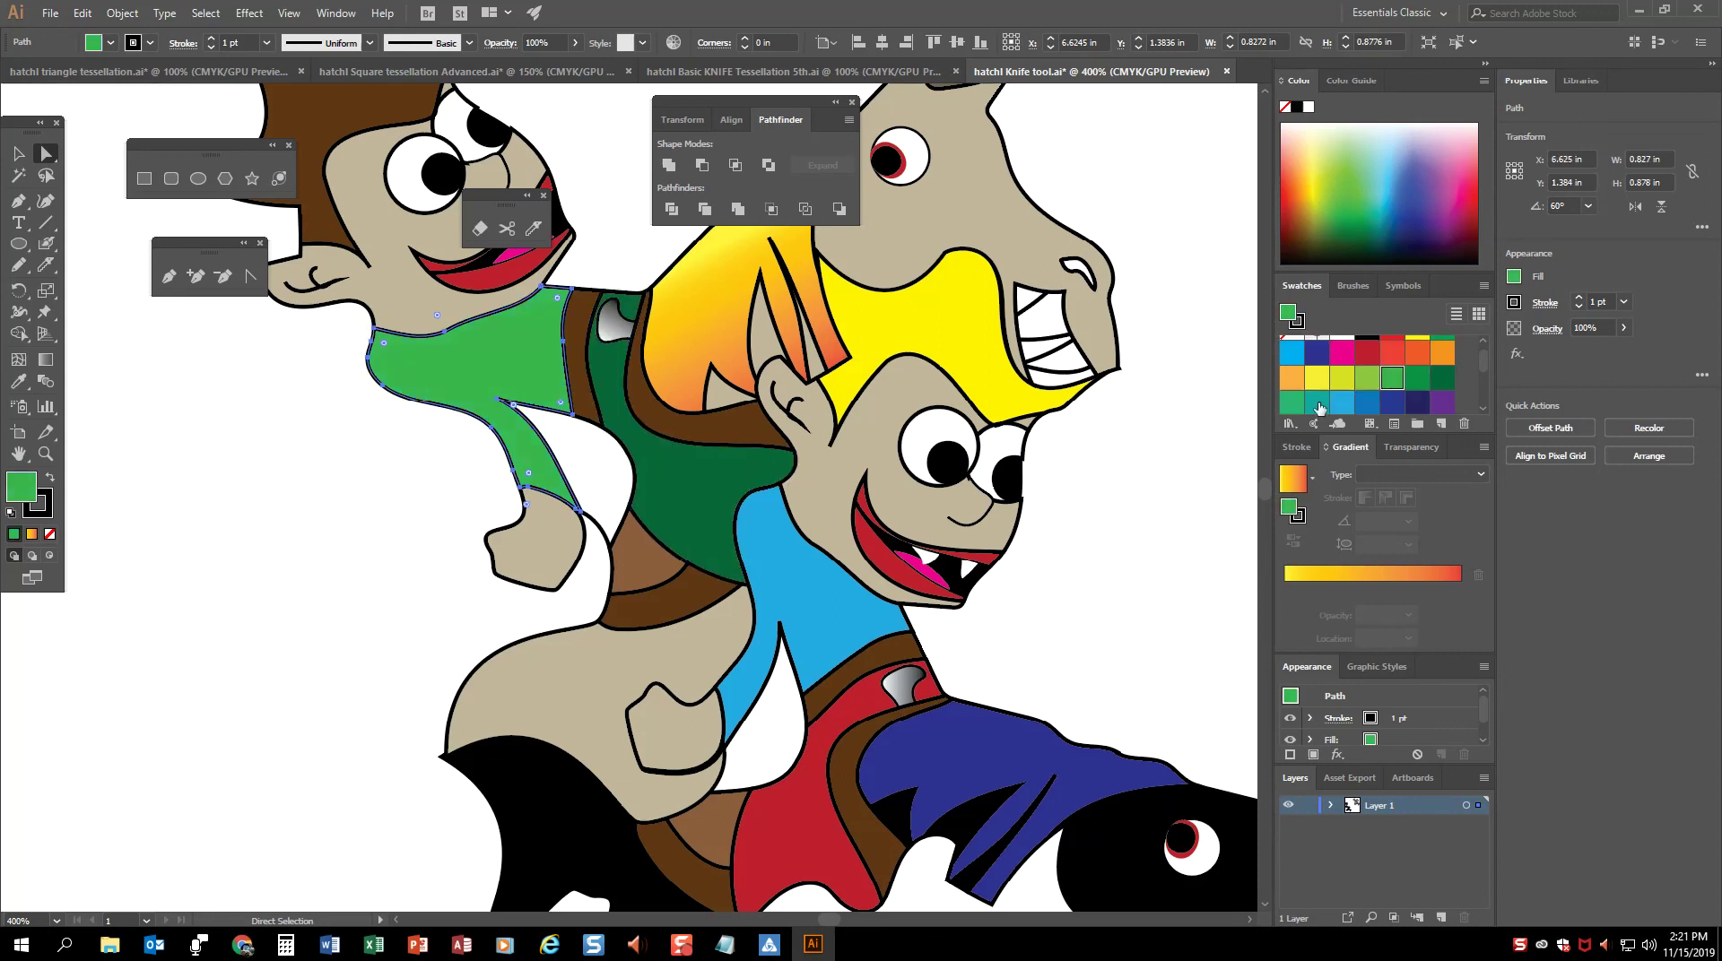
left_click(1192, 469)
key("ctrl+minus")
key("ctrl+minus")
key("ctrl+minus")
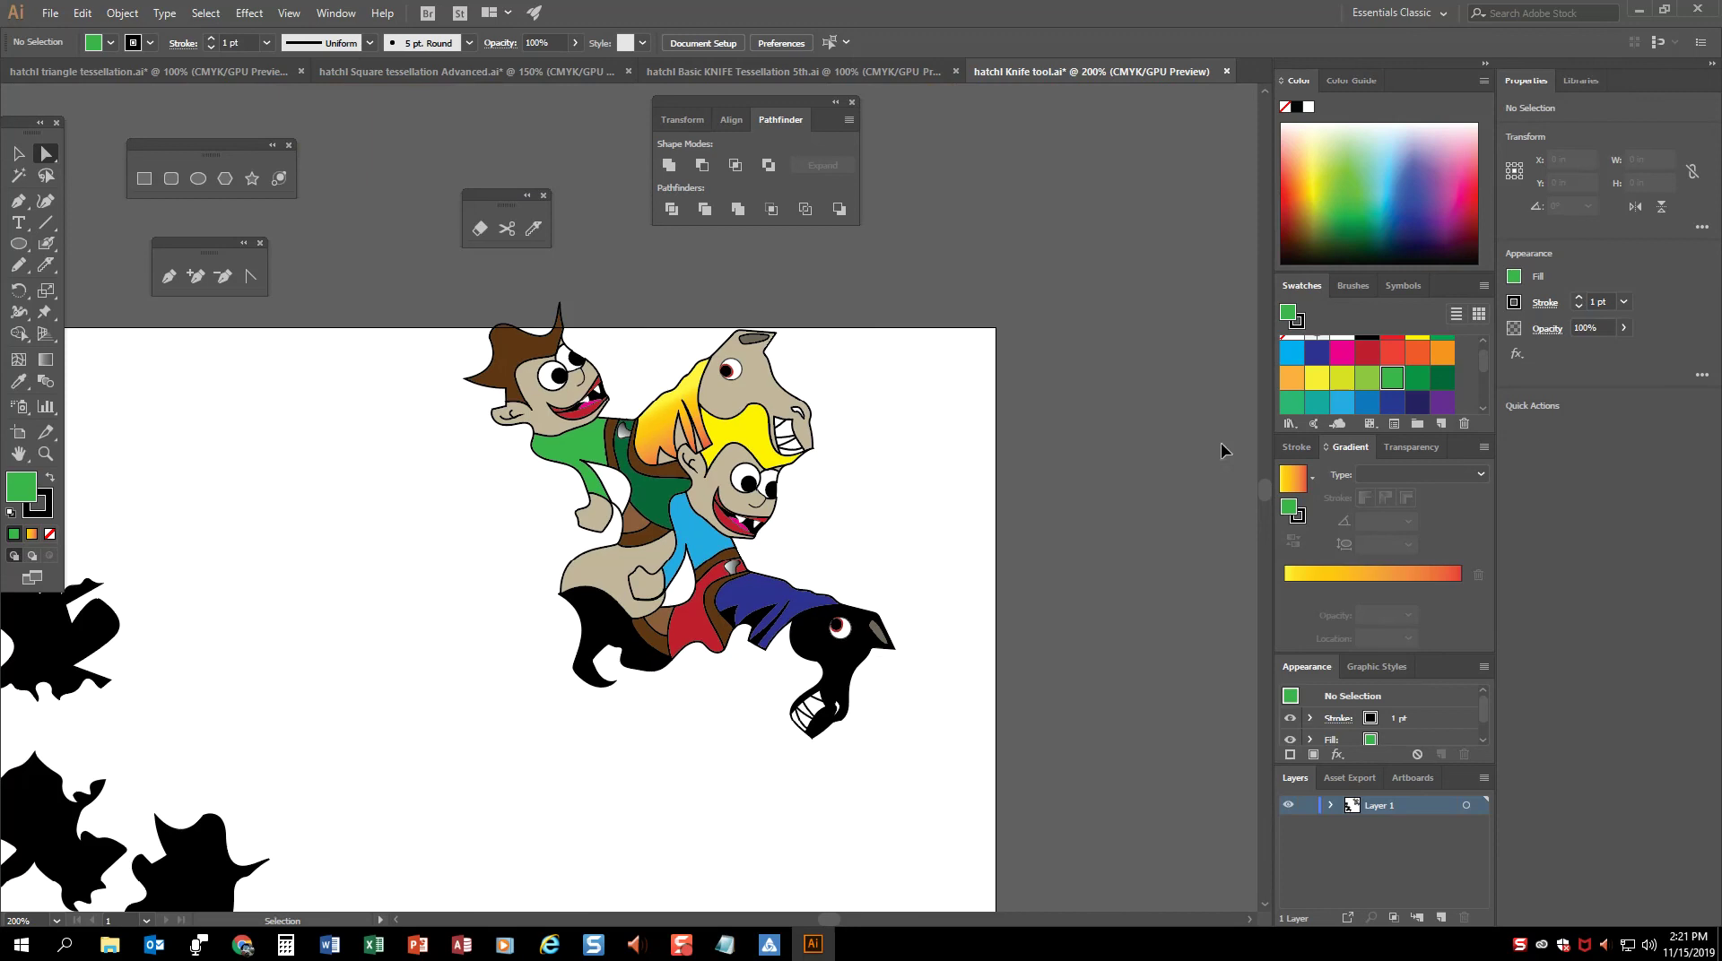
Step: Make a 120° rotated copy of the rider-and-horse tile and move it into place on the left
left_click(18, 153)
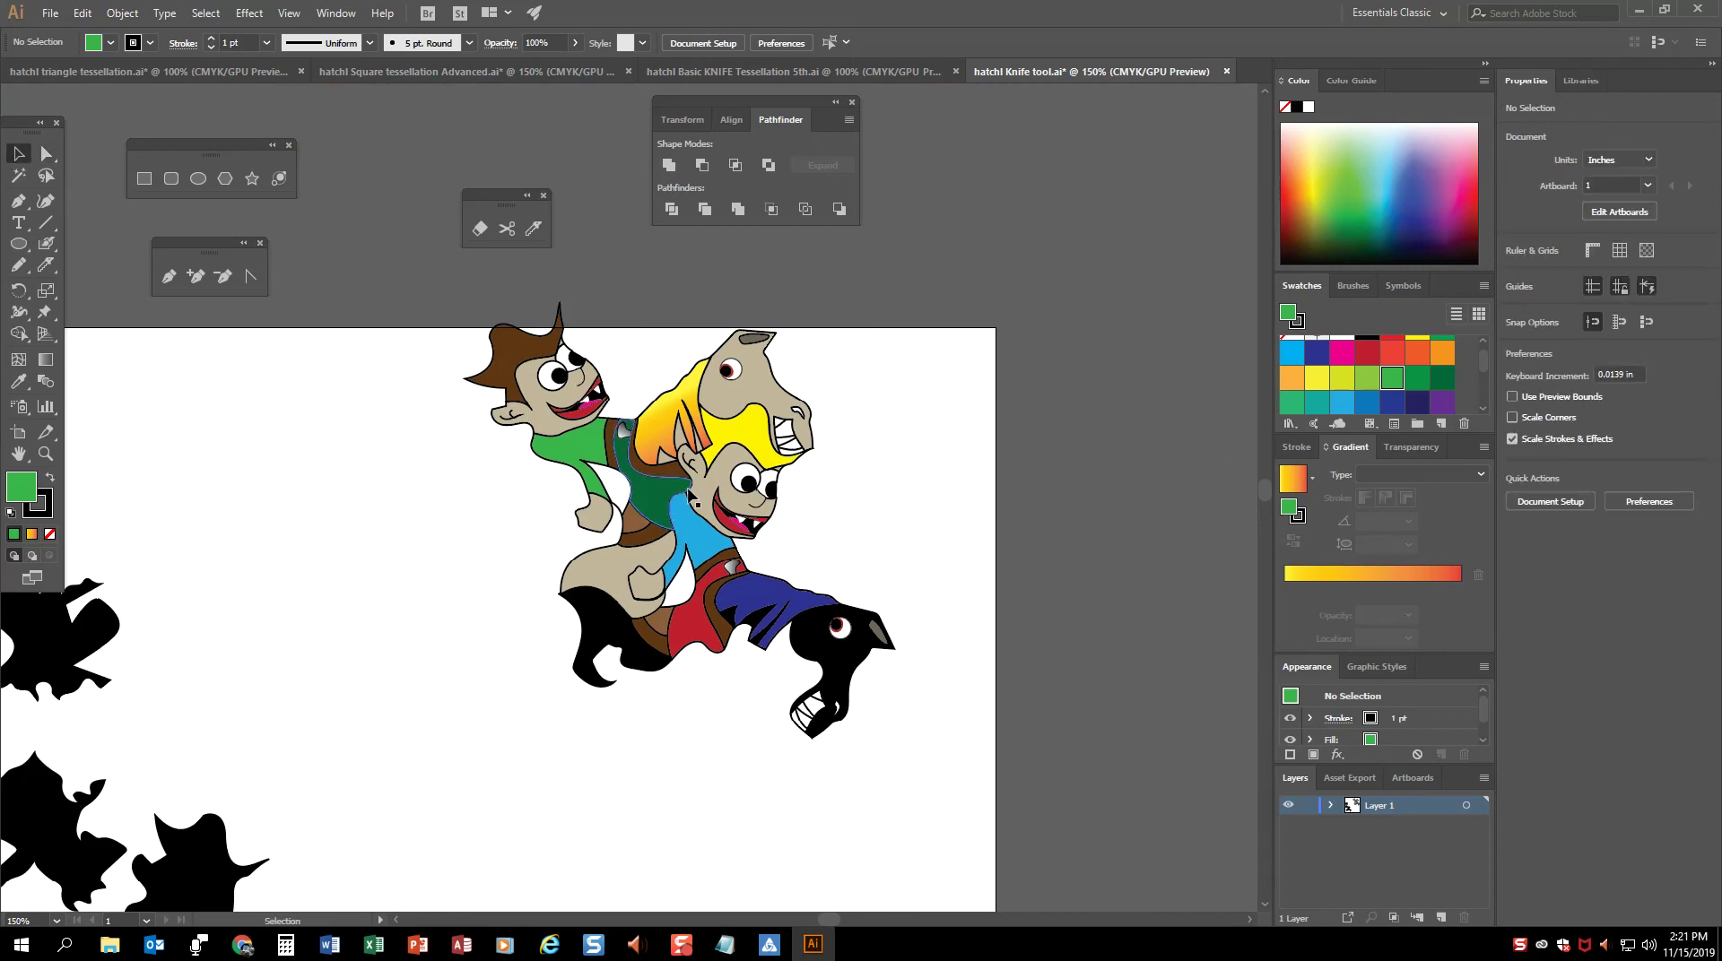
left_click(659, 484)
left_click(720, 601, "shift")
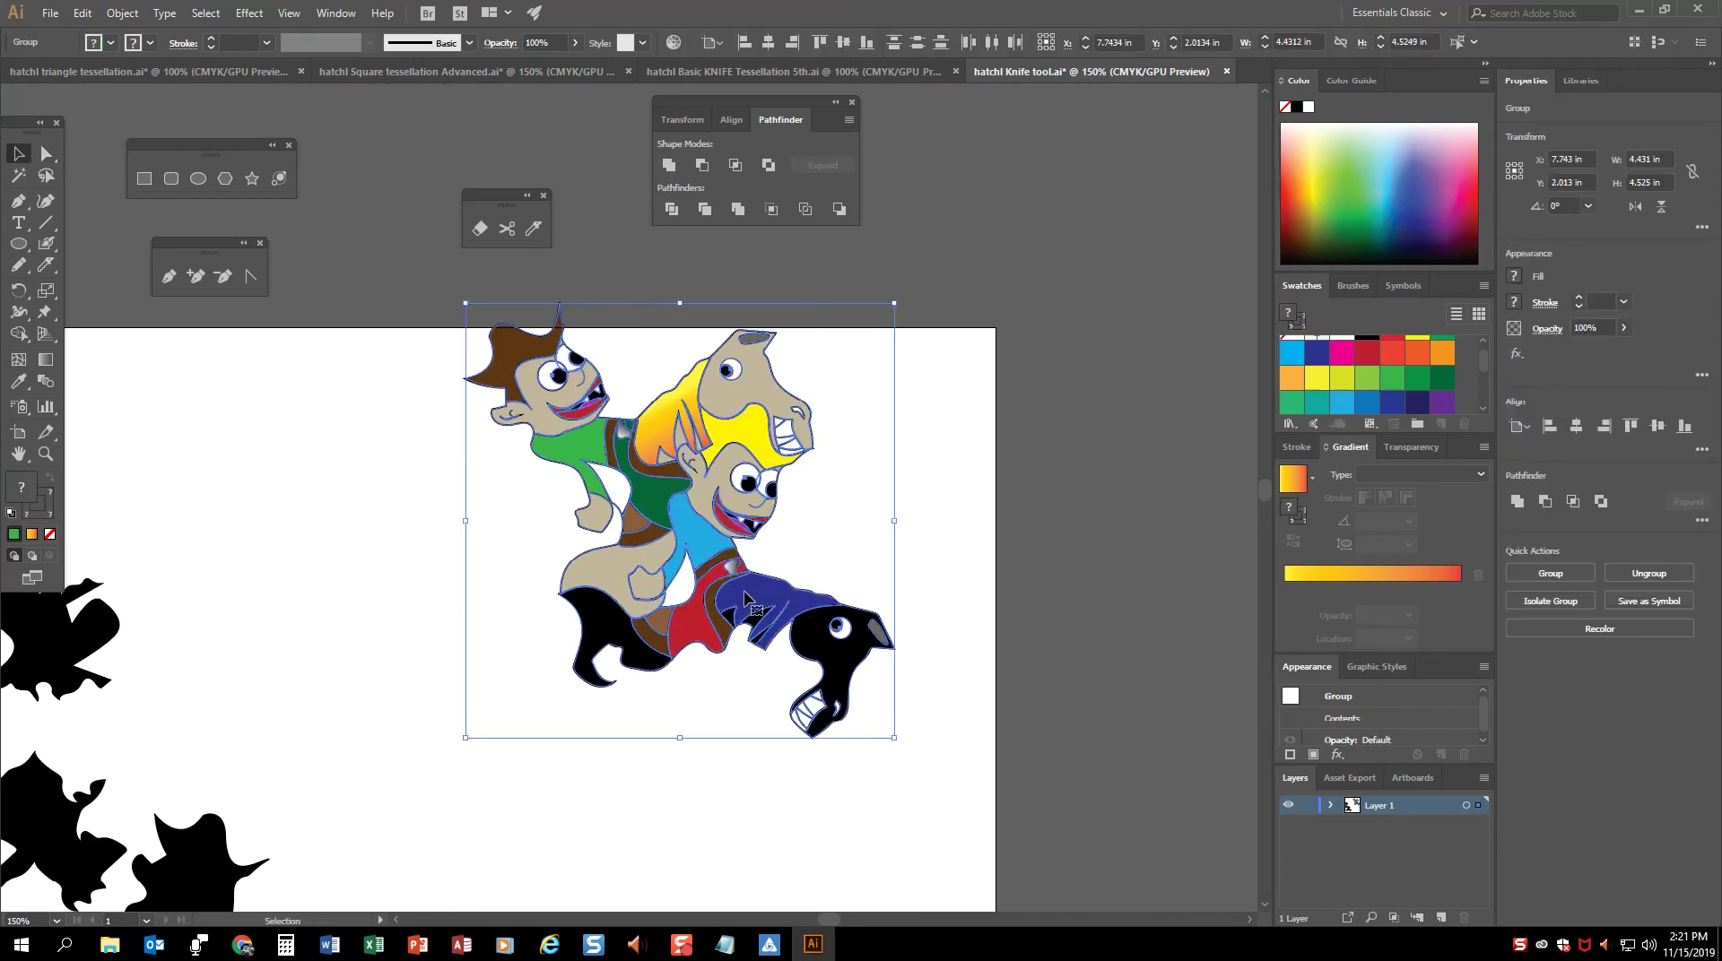
right_click(744, 592)
mouse_move(795, 752)
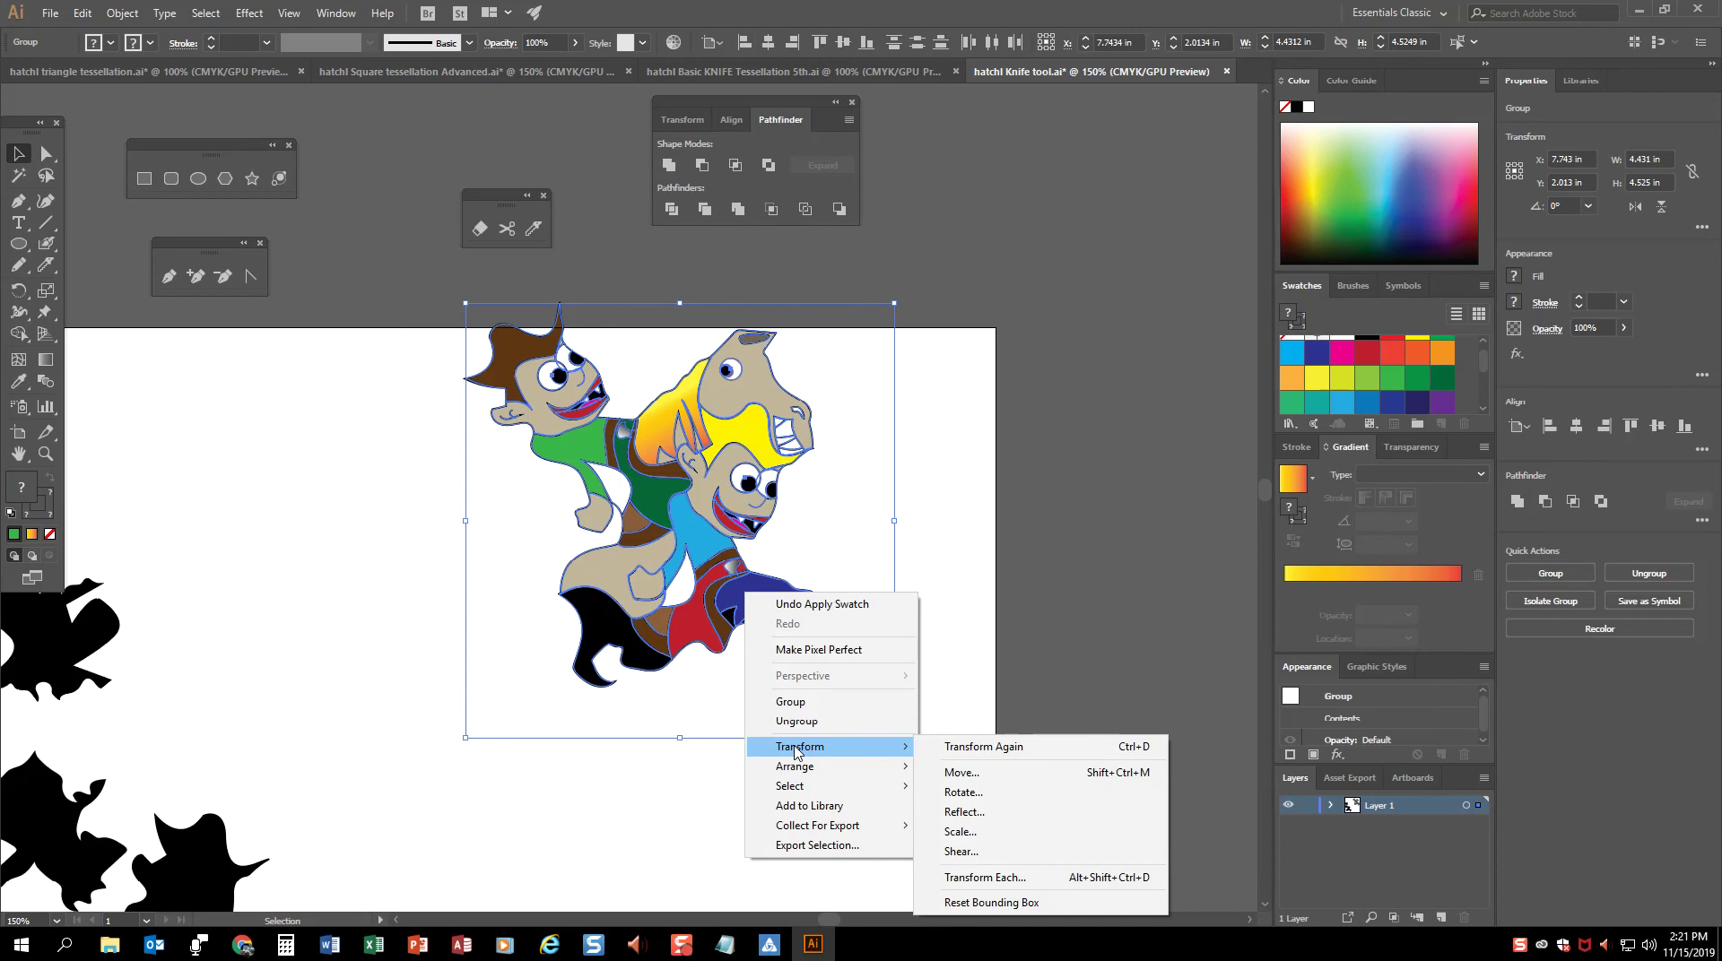
left_click(964, 792)
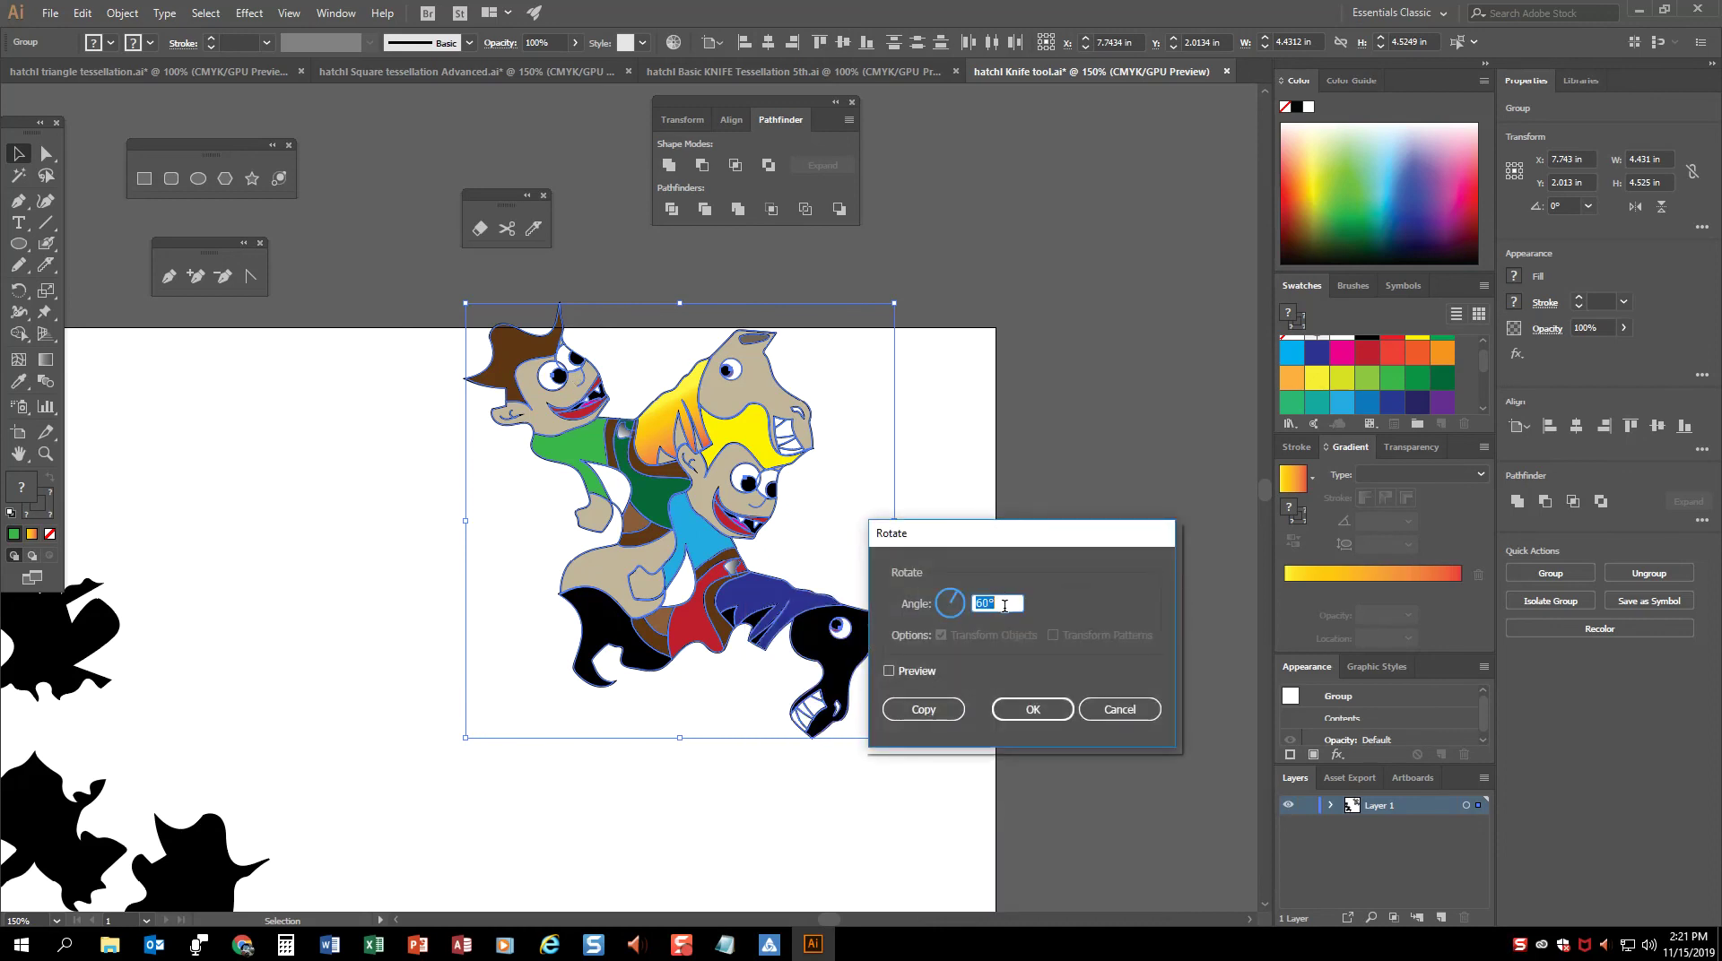
left_click(910, 708)
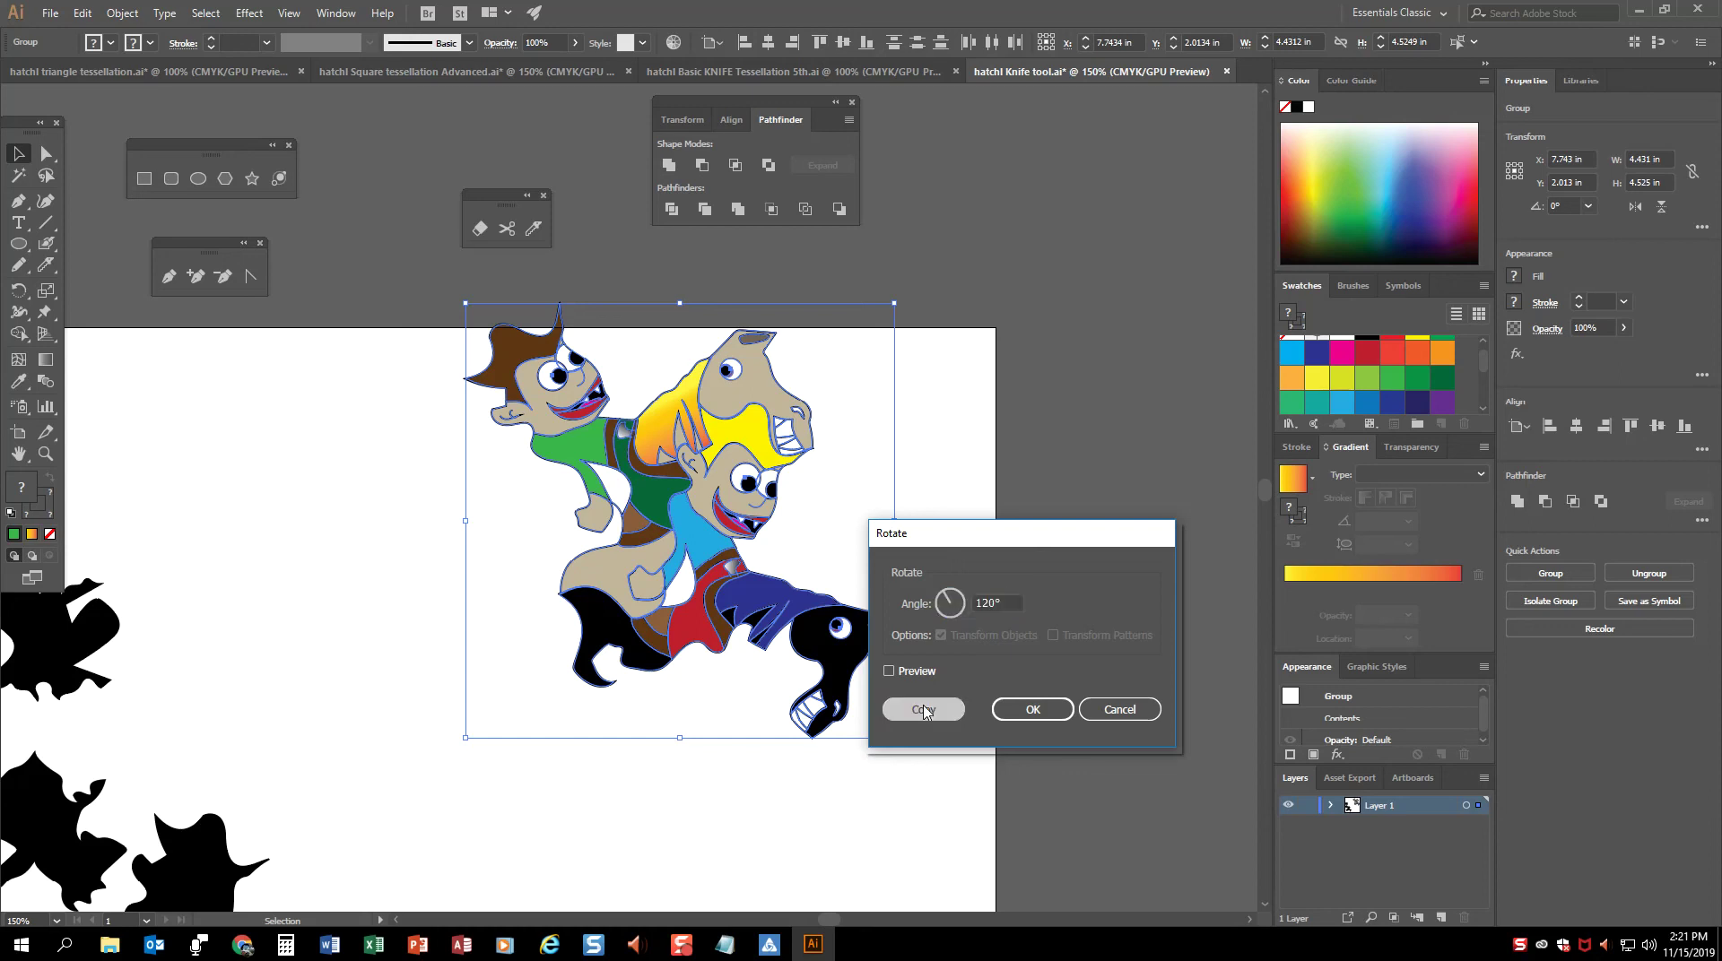
left_click_drag(694, 498, 446, 508)
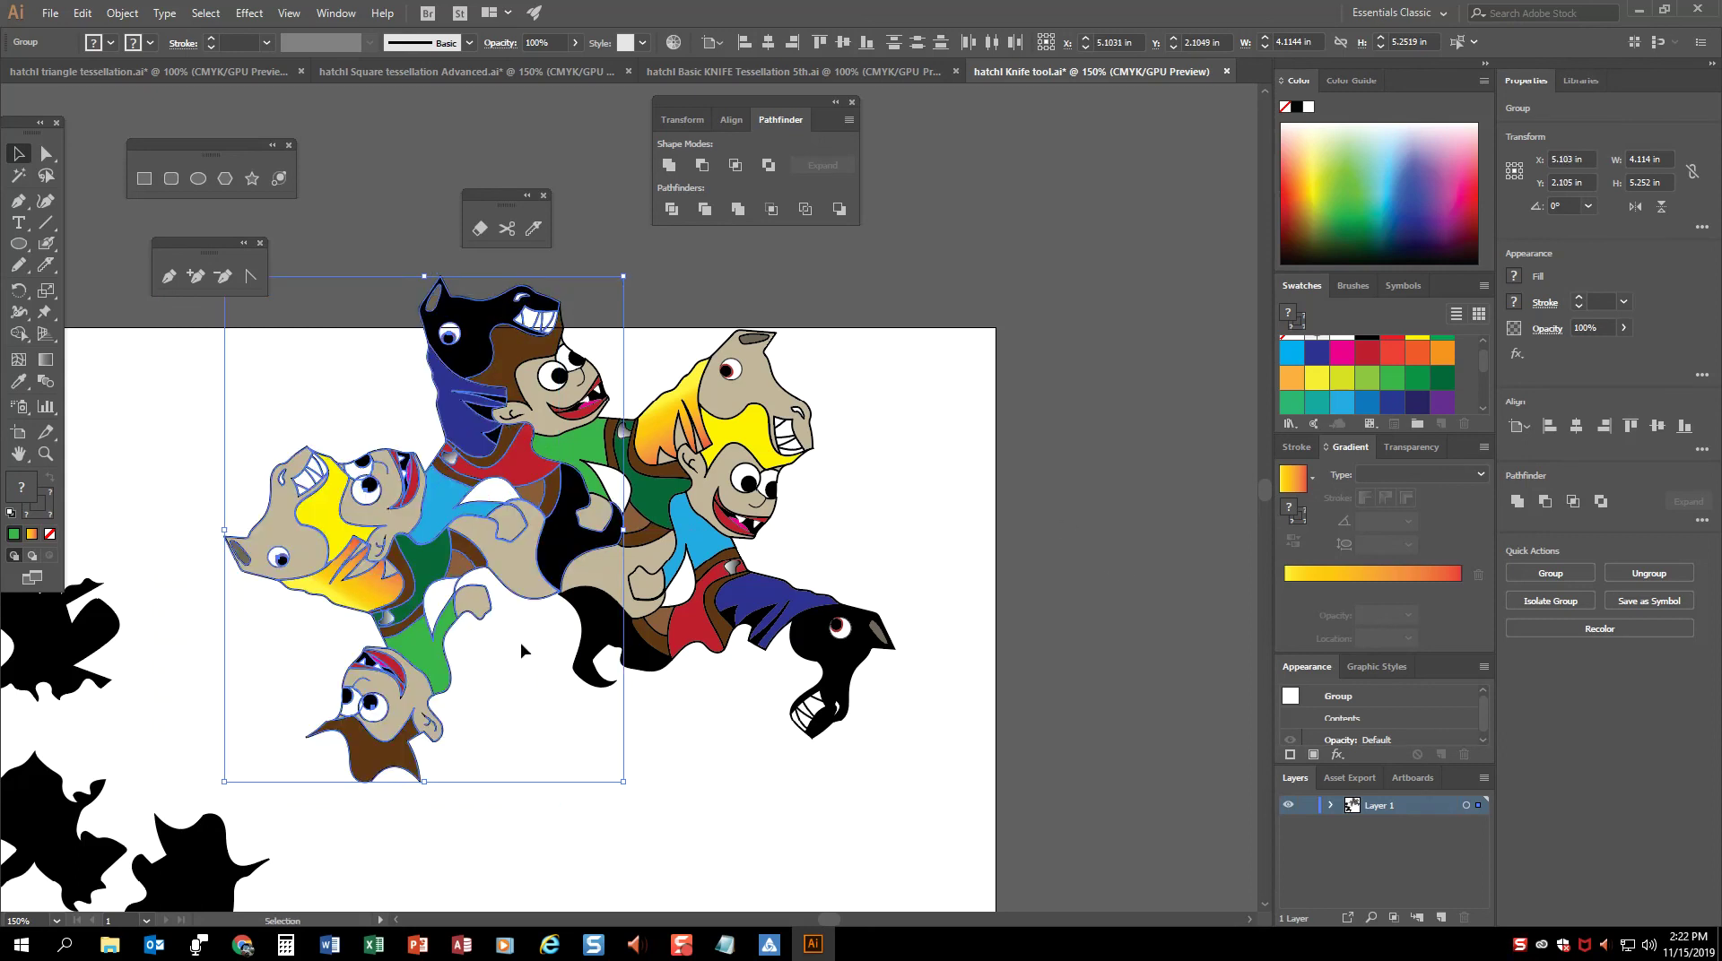
Step: Rotate-copy that tile another 120° and fit it into the bottom of the cluster
right_click(428, 504)
mouse_move(488, 662)
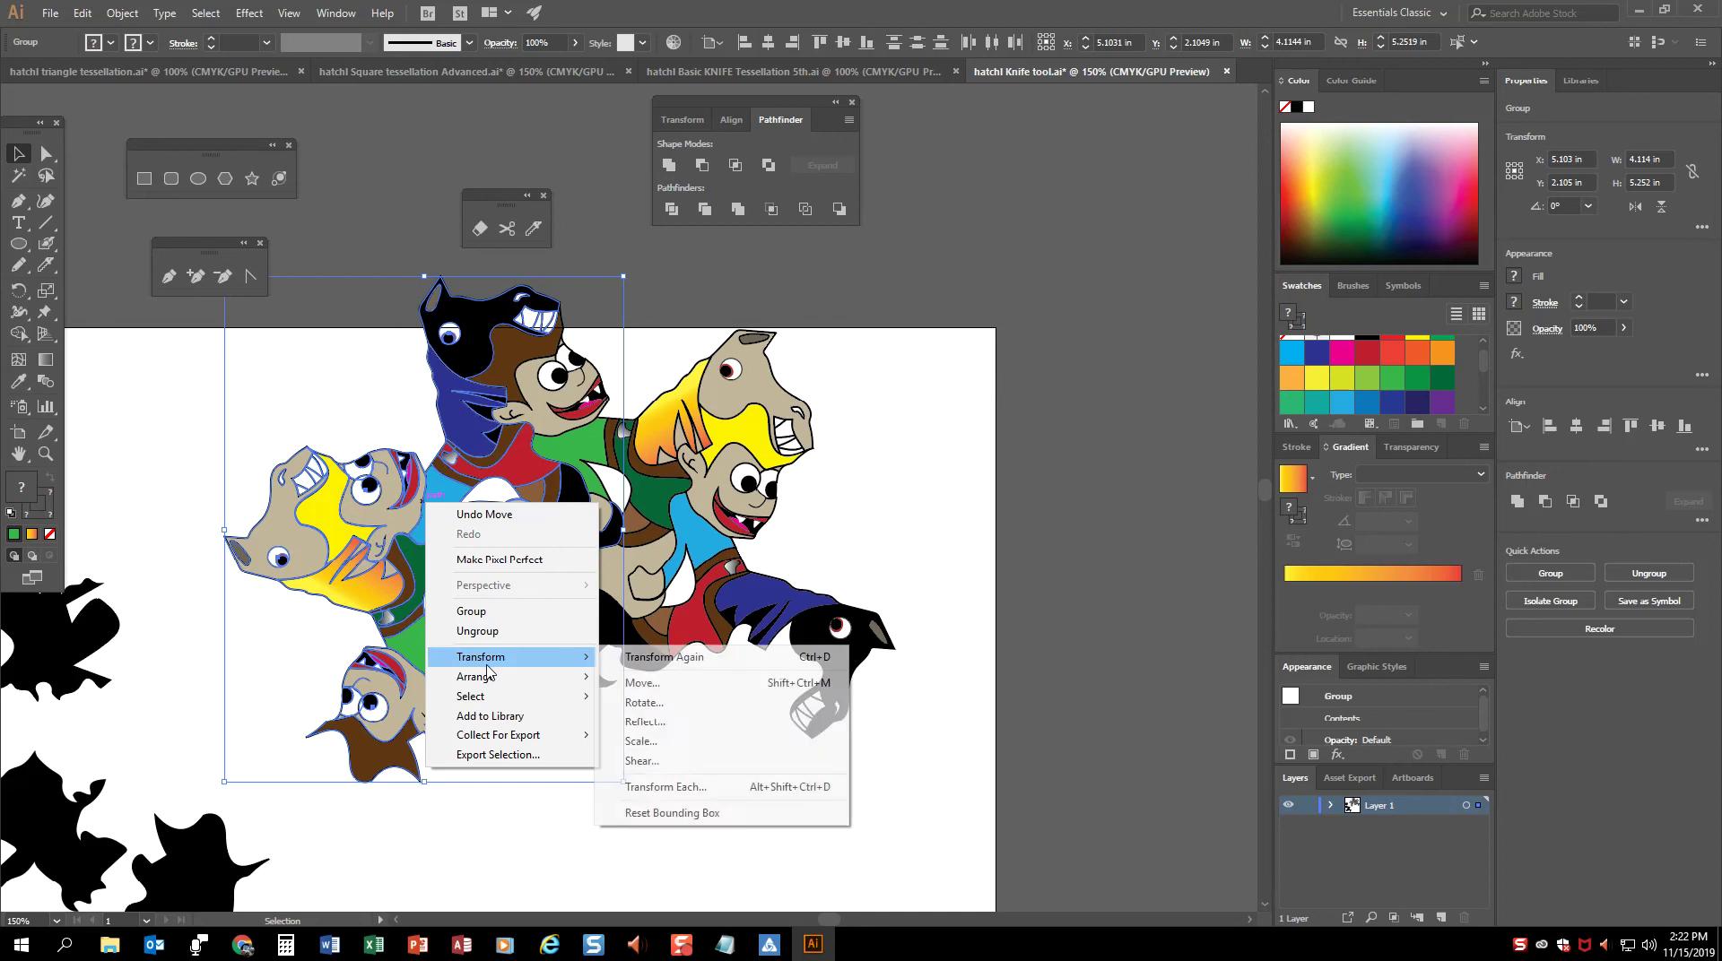
left_click(690, 703)
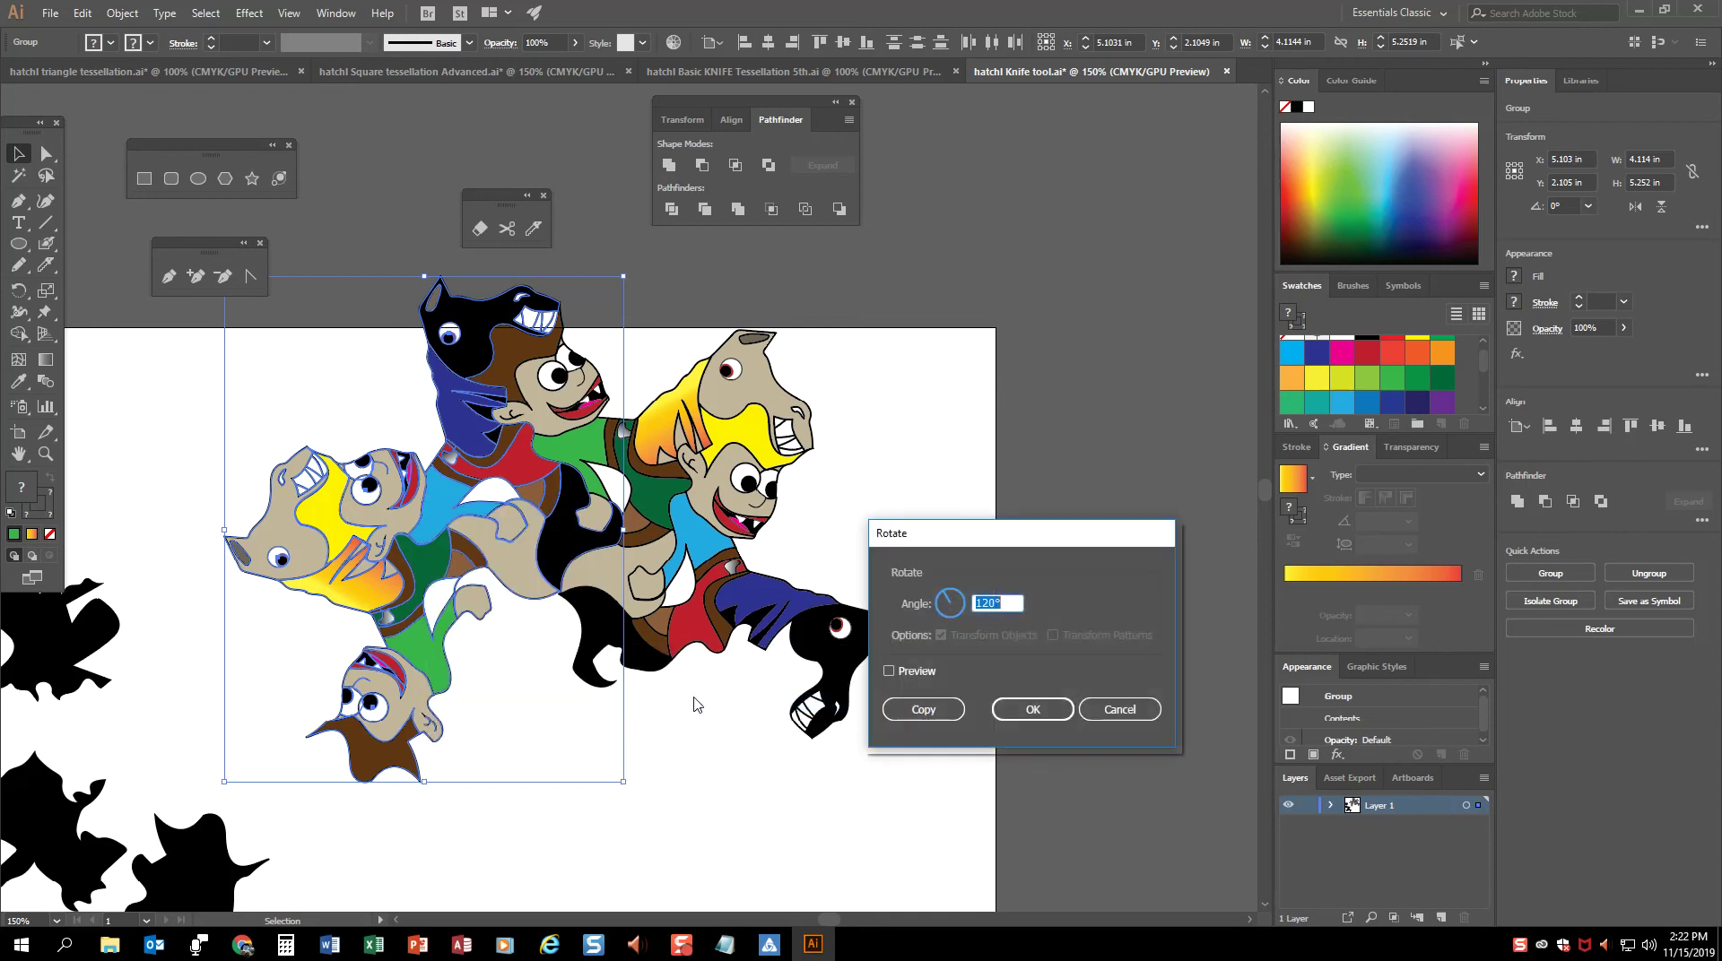
left_click(923, 709)
left_click_drag(496, 538, 524, 660)
left_click(916, 482)
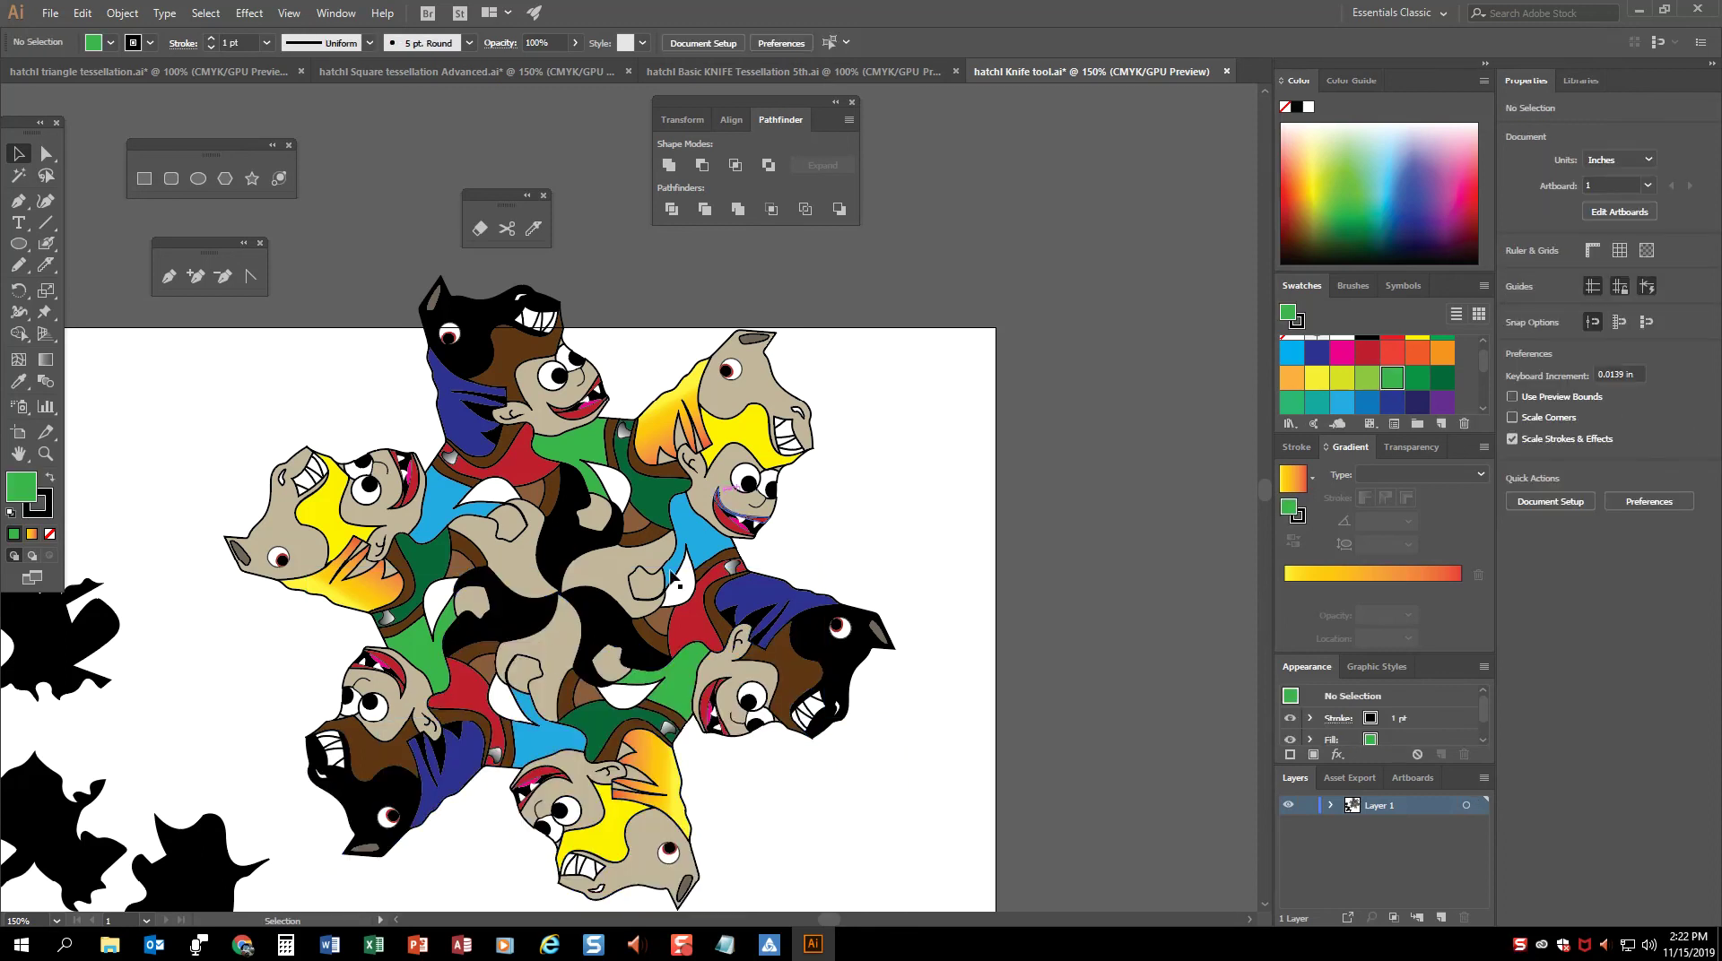
Step: Group the whole cluster and Alt-drag a copy to the right, shifting it until the edges interlock
left_click_drag(385, 398, 796, 811)
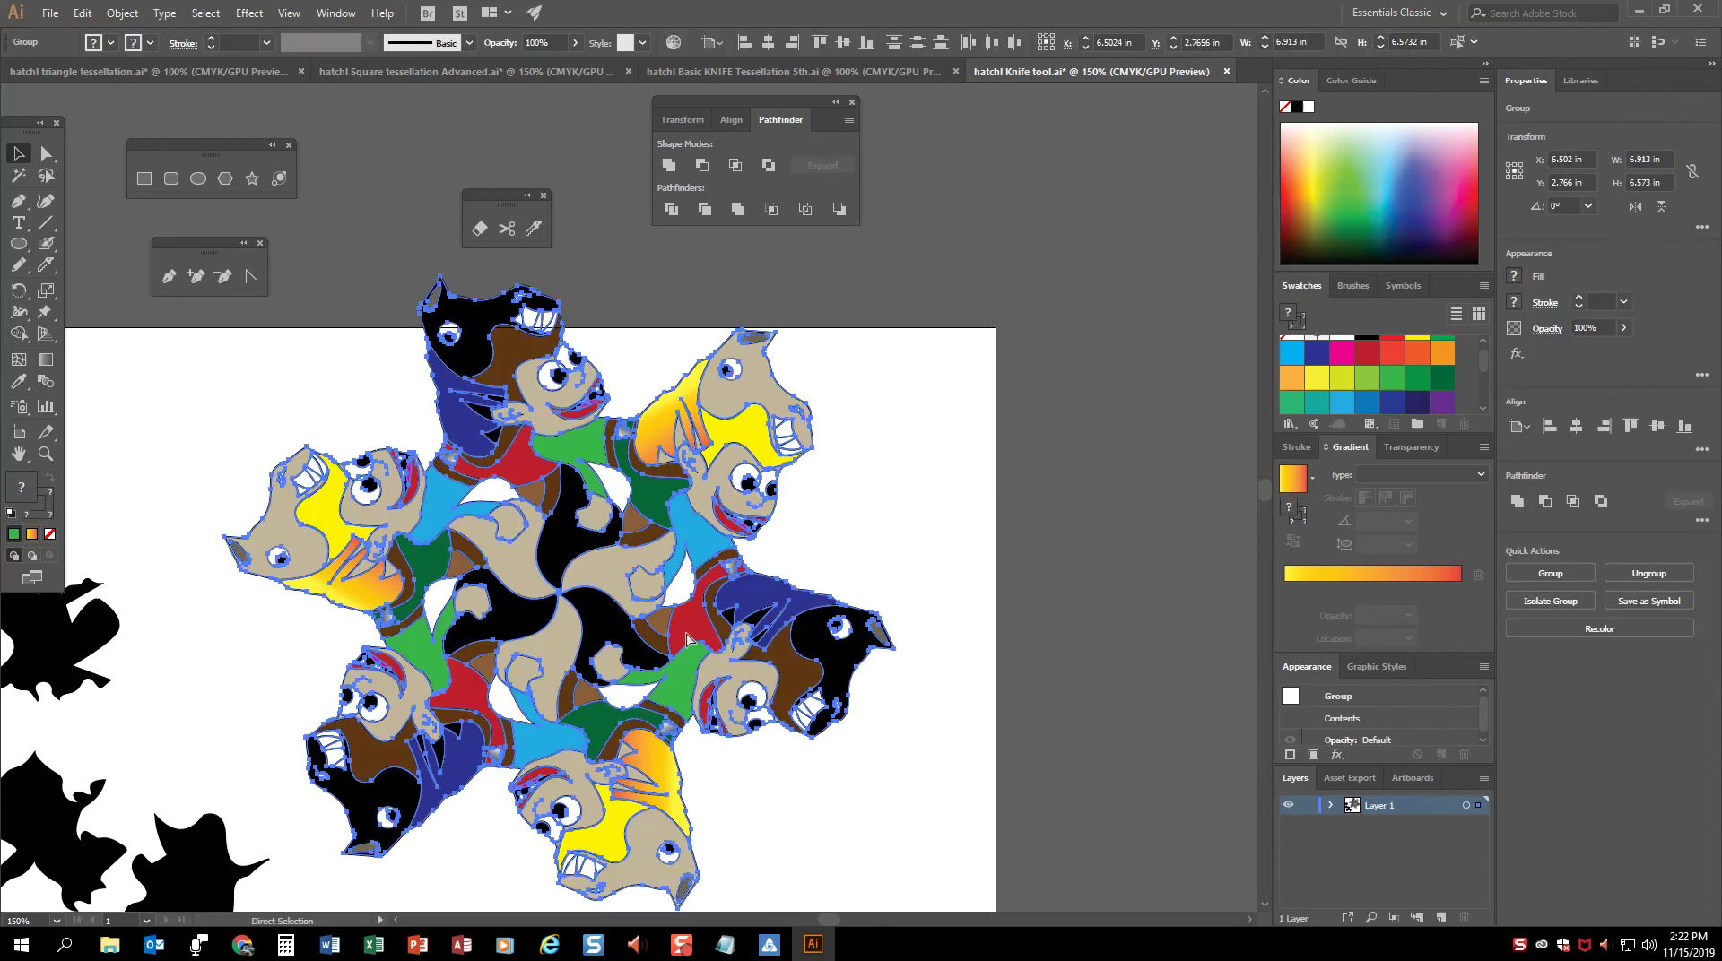
key("ctrl+g")
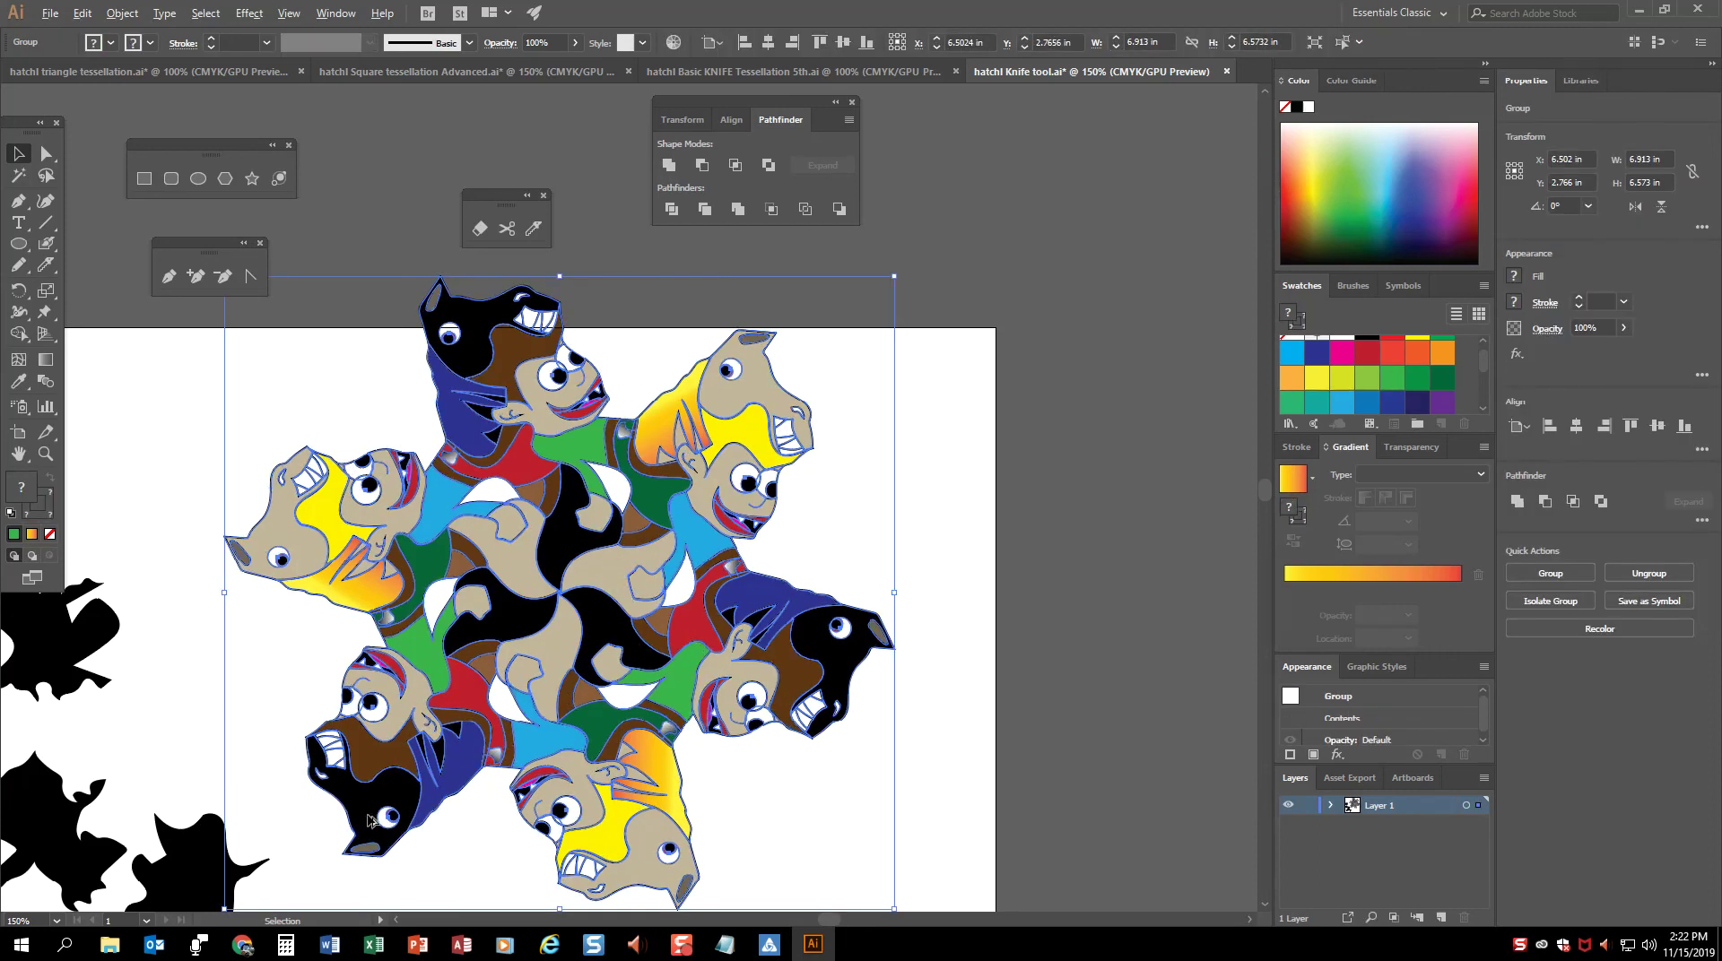
left_click_drag(370, 820, 874, 823)
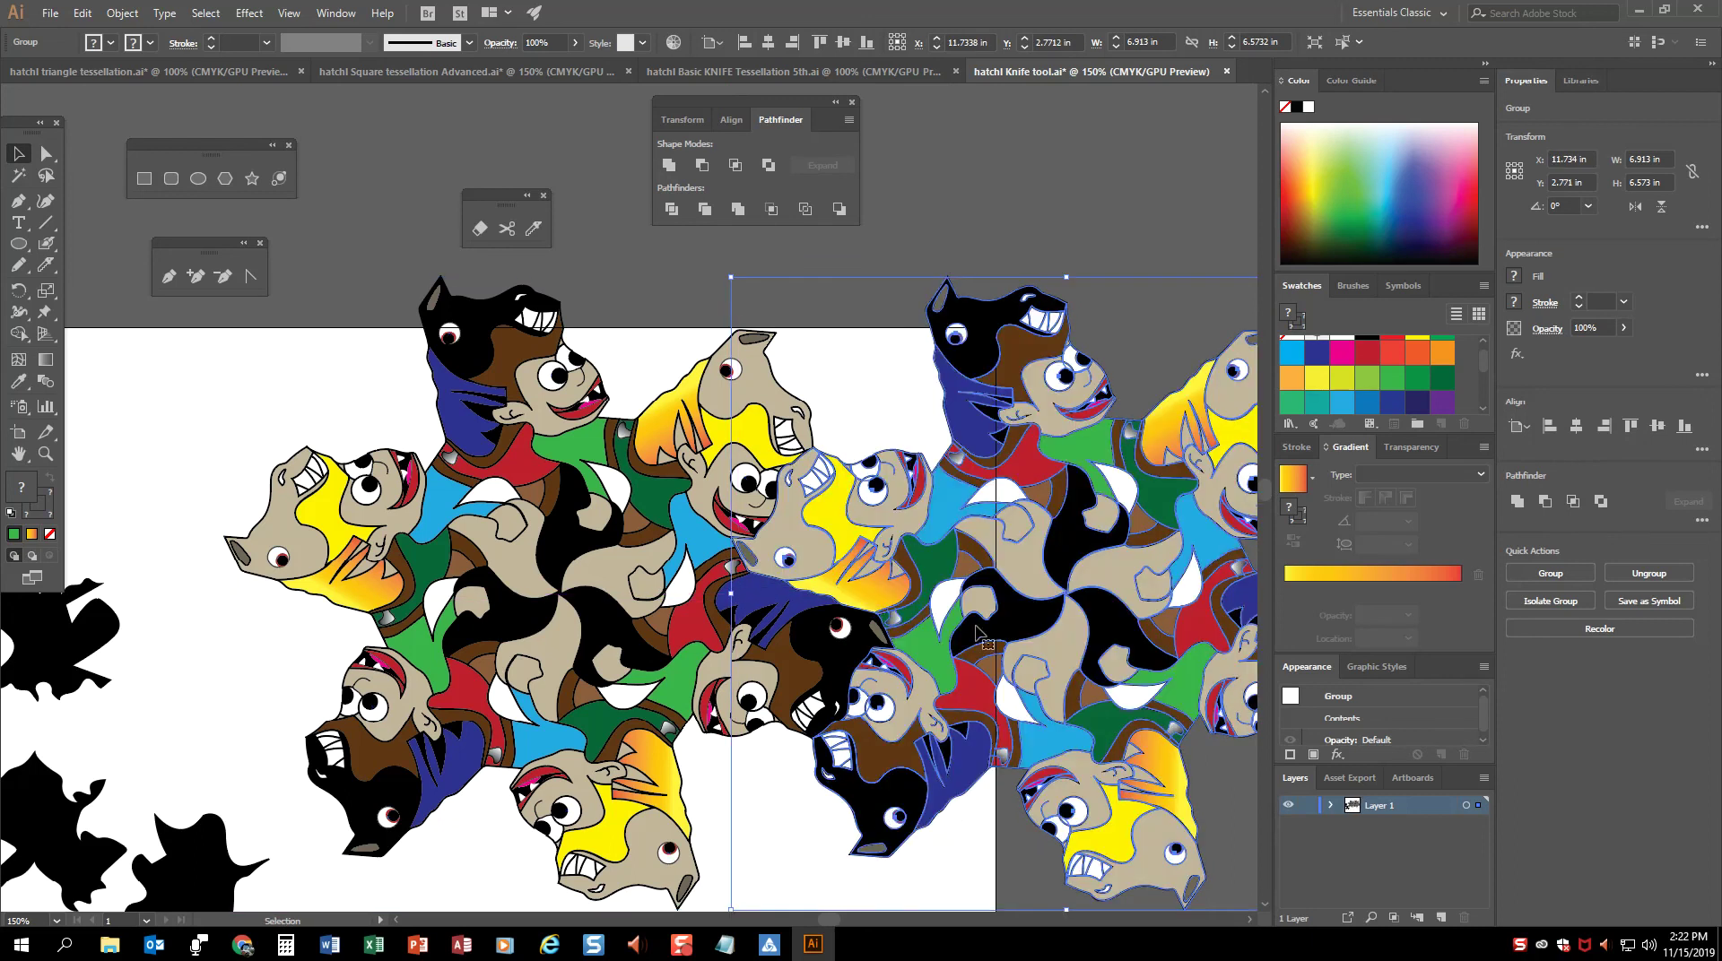
left_click(859, 344)
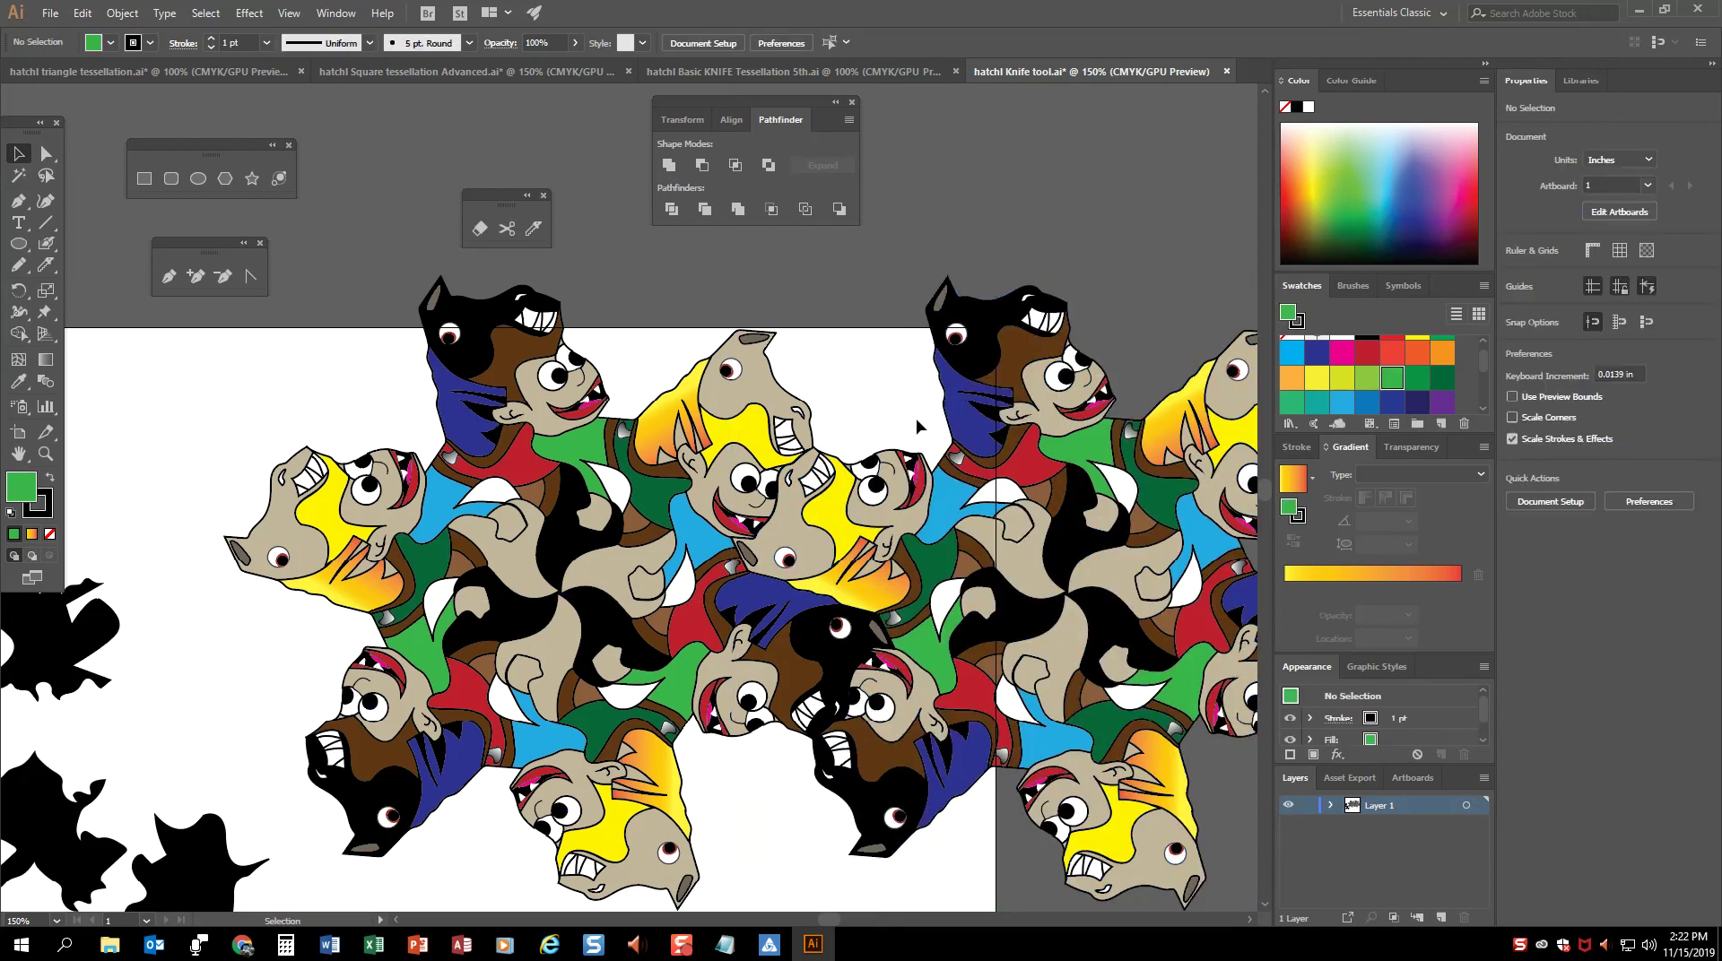
left_click(1156, 661)
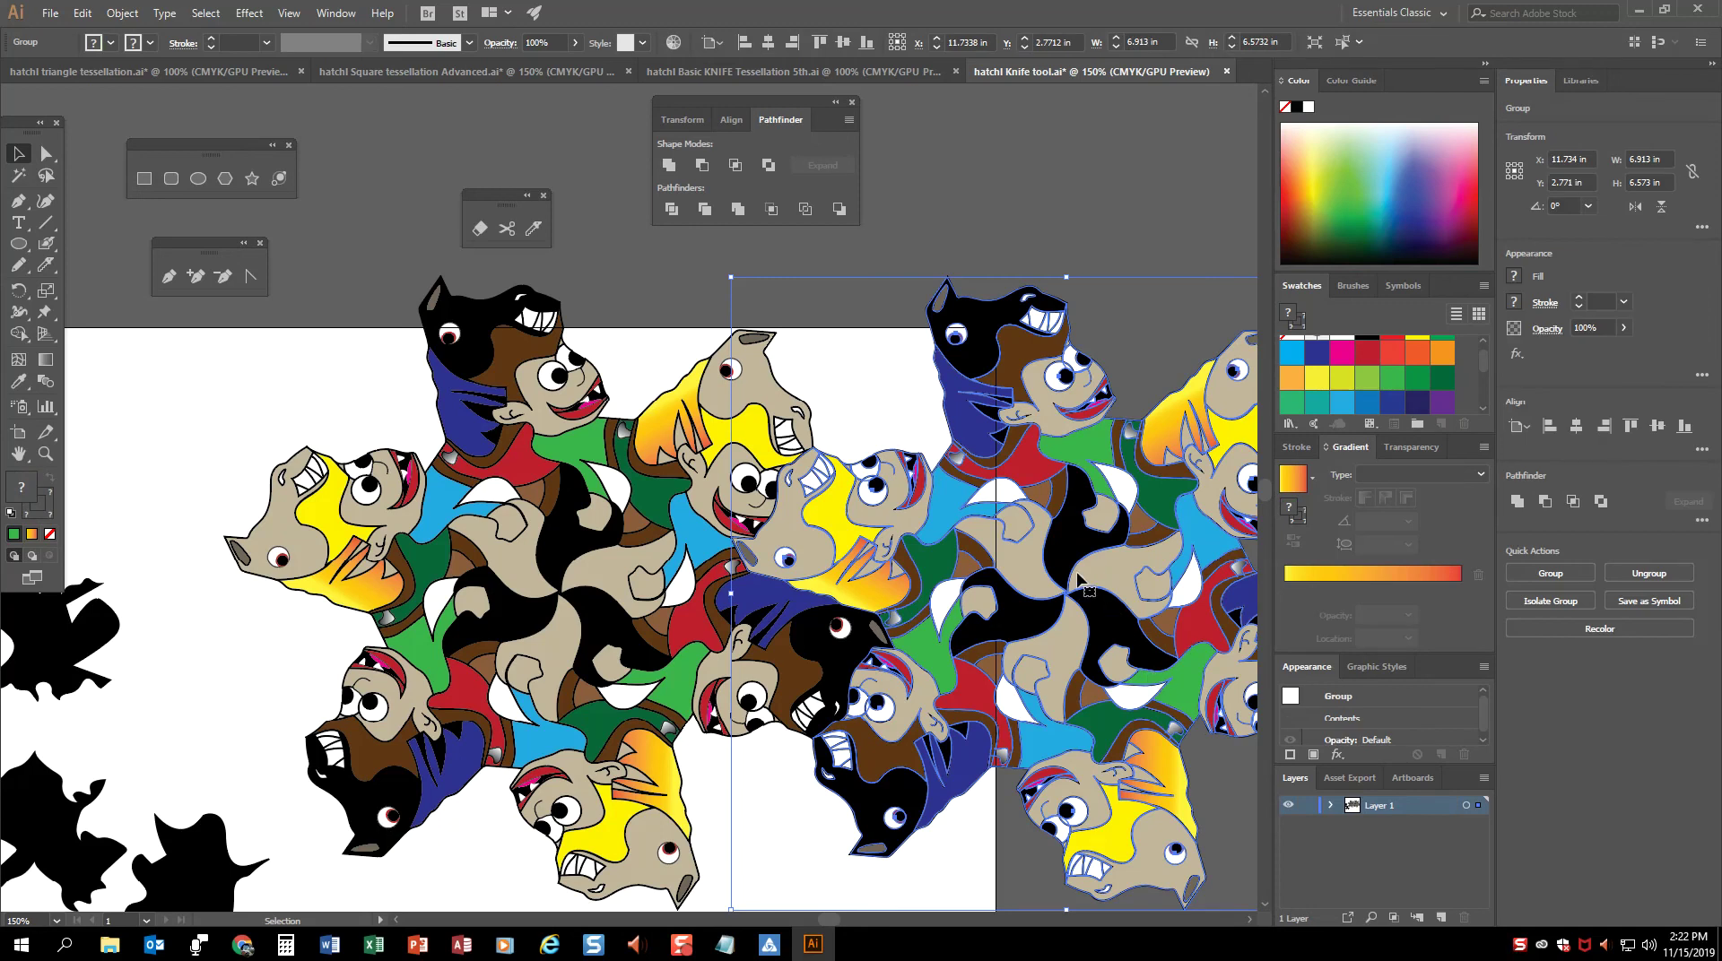
mouse_move(1051, 597)
left_mouse_down()
mouse_move(1417, 377)
mouse_move(1471, 408)
mouse_move(1367, 427)
mouse_move(1442, 396)
mouse_move(1431, 380)
left_mouse_up()
left_click(1112, 176)
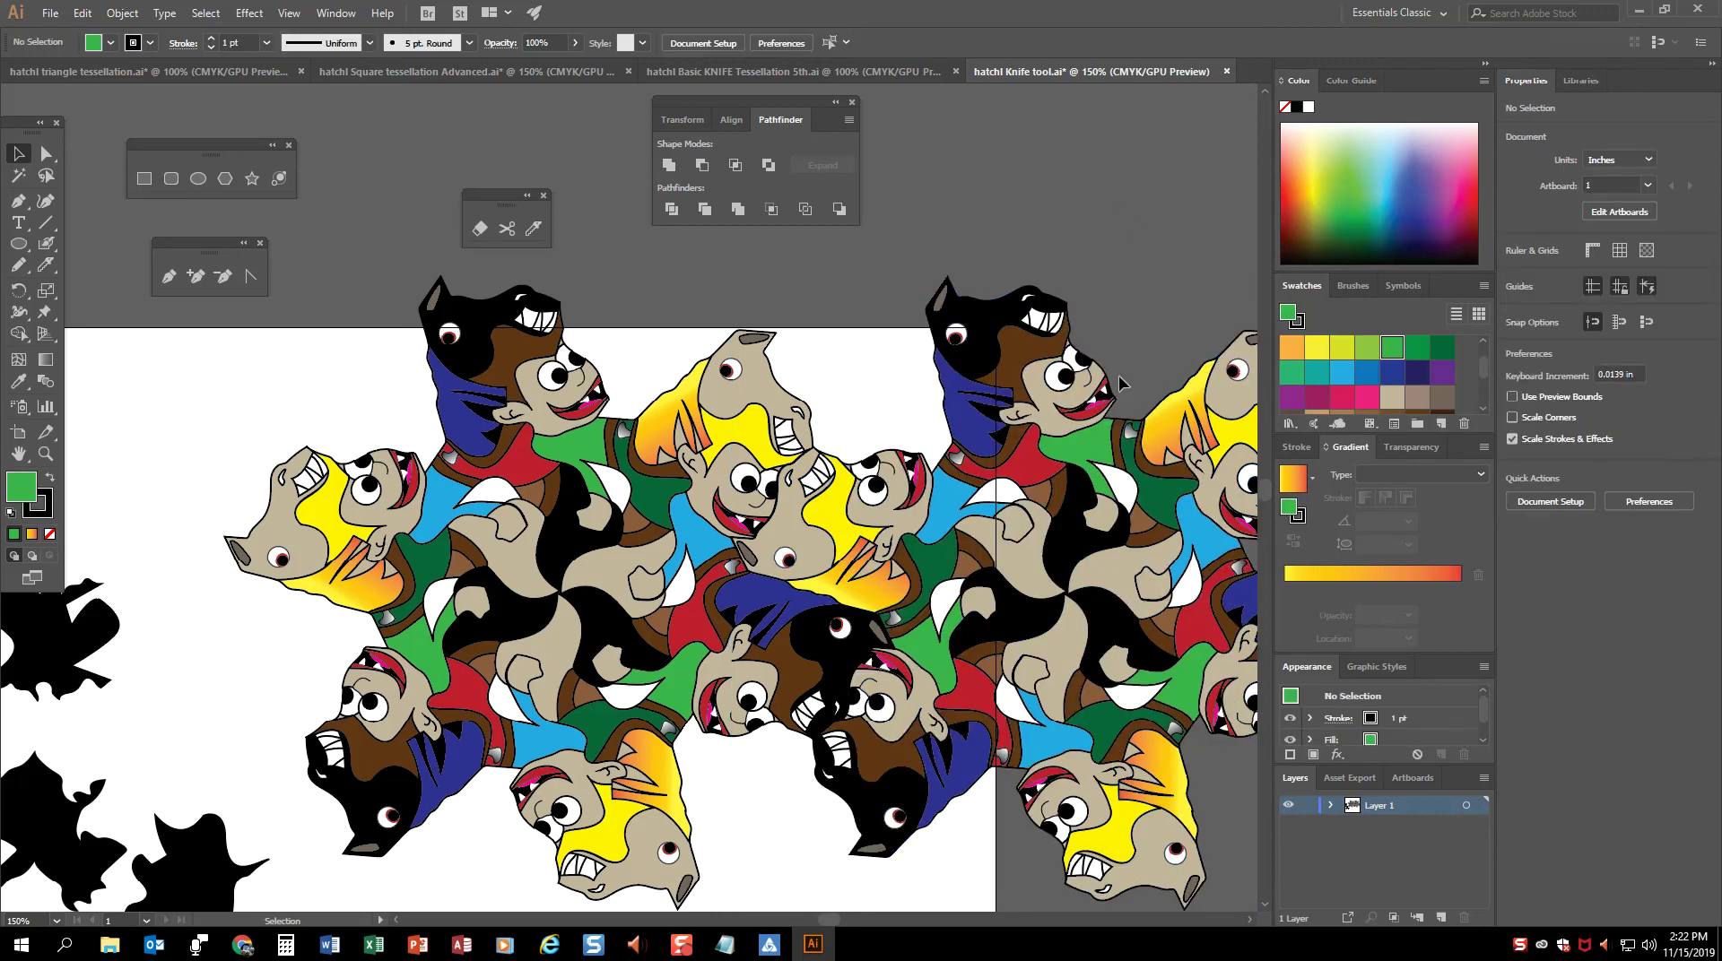
key("ctrl+minus")
key("ctrl+minus")
key("ctrl+minus")
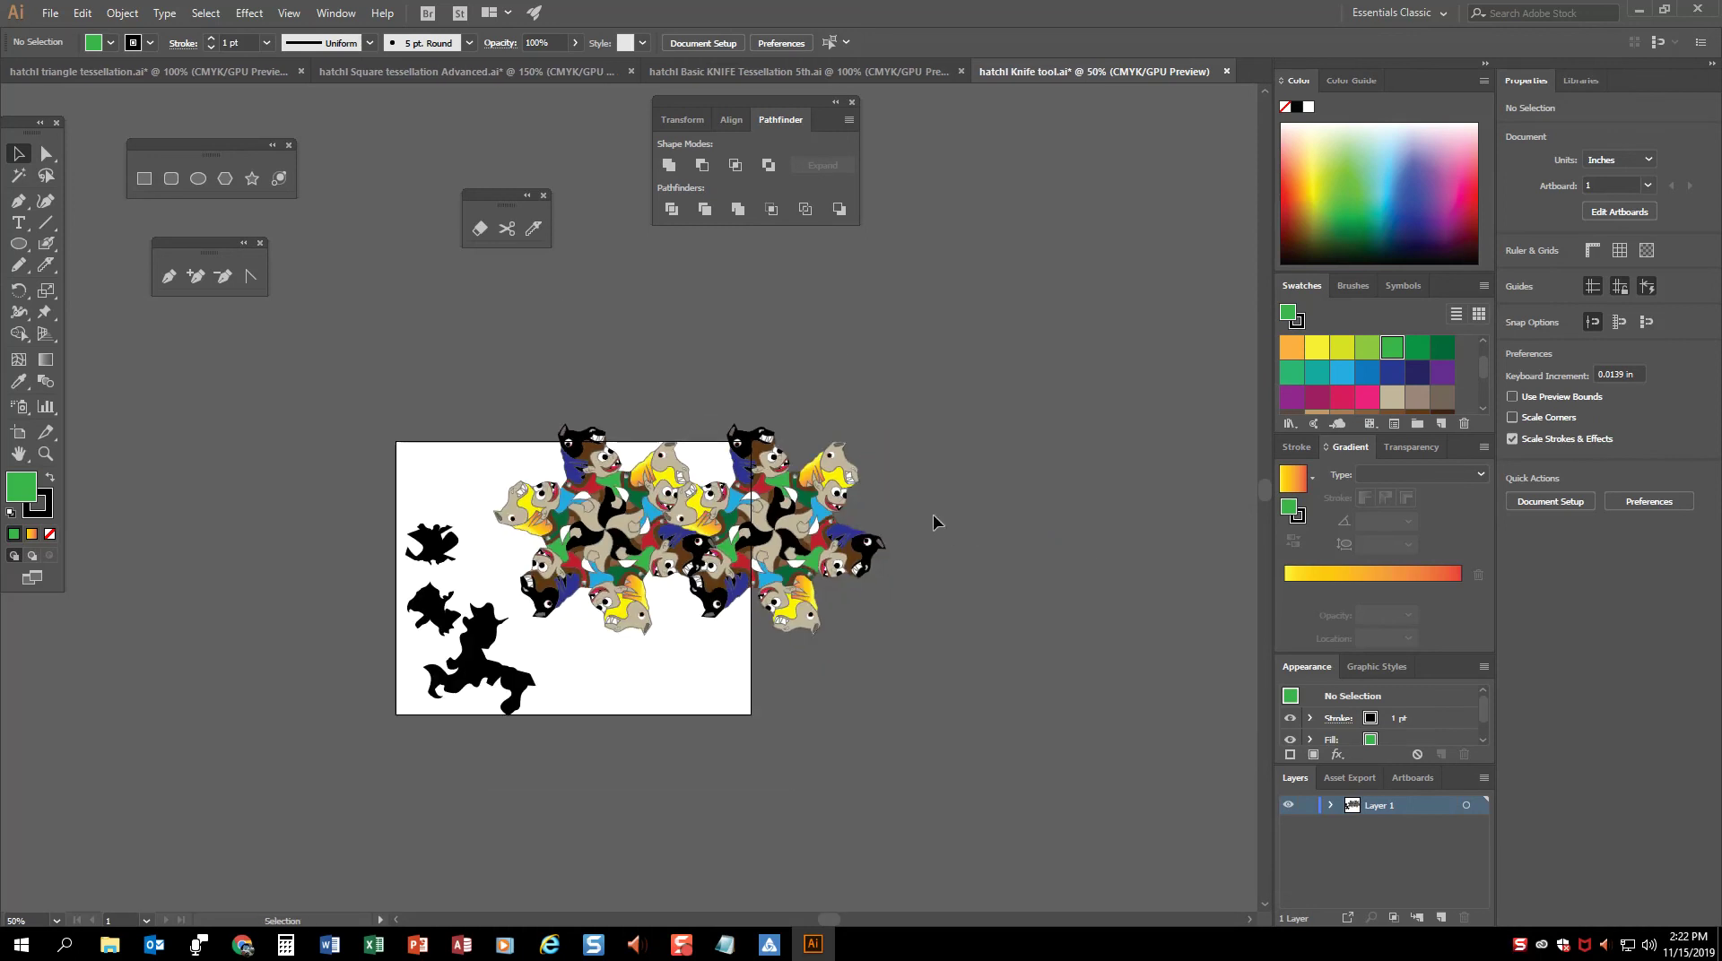
Step: Move the black shapes left of the artboard and duplicate the right-hand cluster down into the pattern
left_click_drag(475, 651, 285, 642)
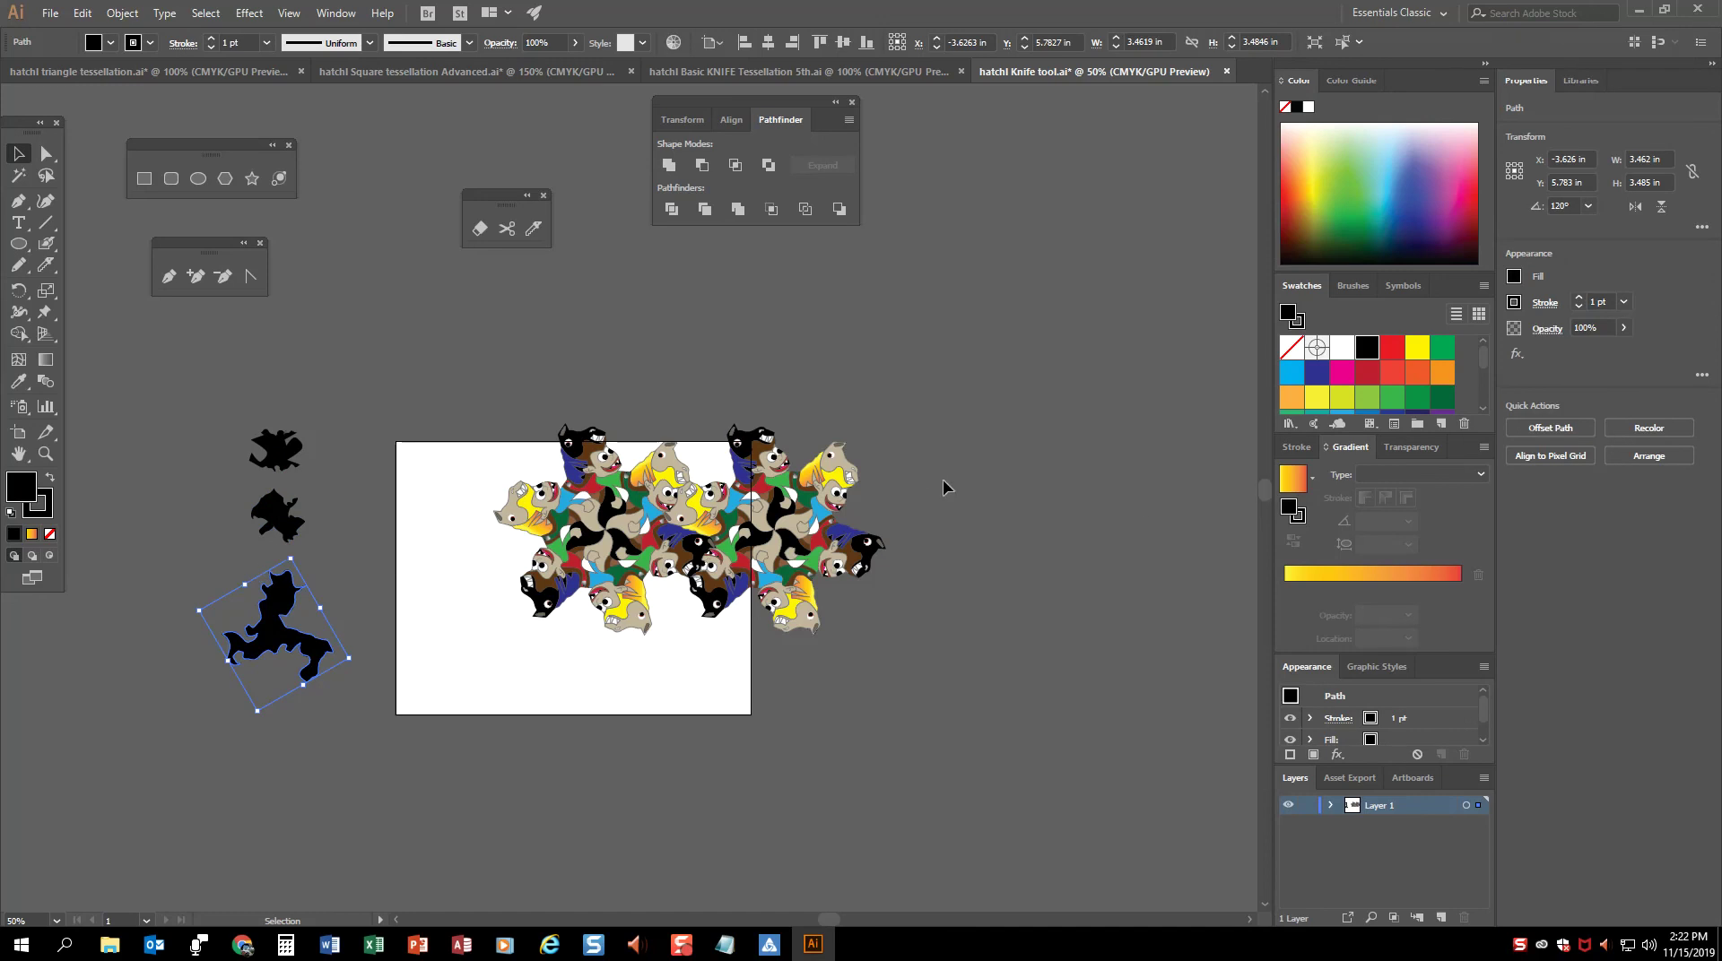
left_click_drag(430, 354, 960, 577)
left_click(961, 576)
left_click(784, 529)
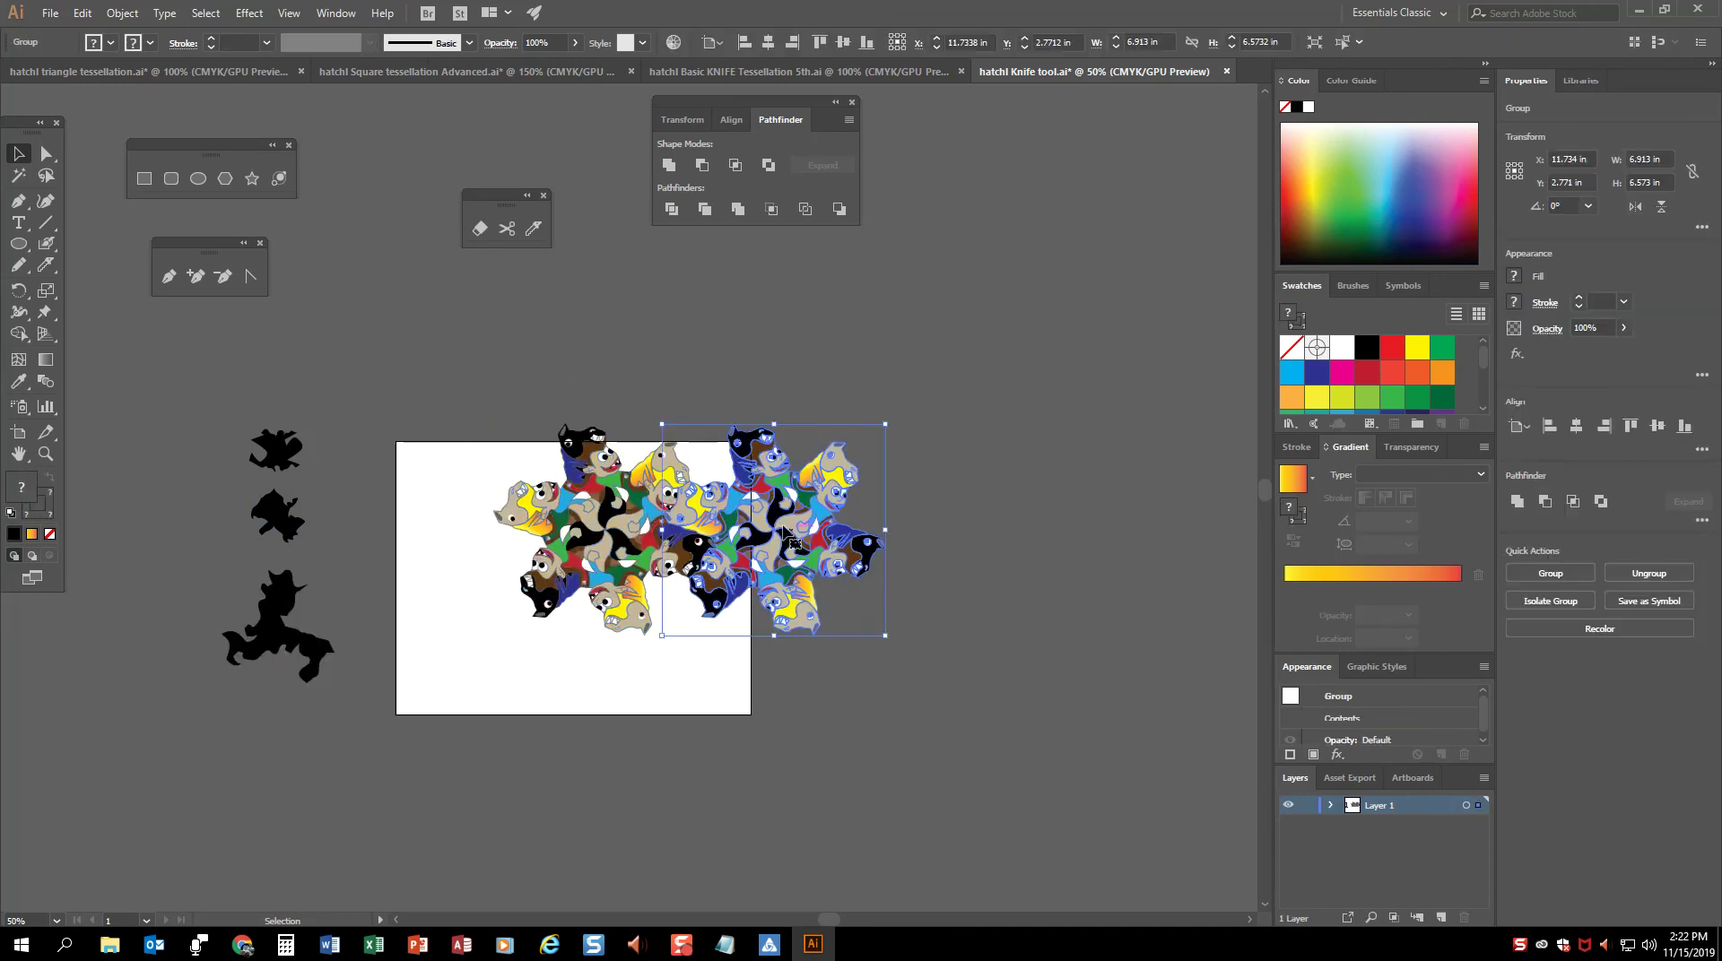
left_click_drag(785, 529, 698, 668)
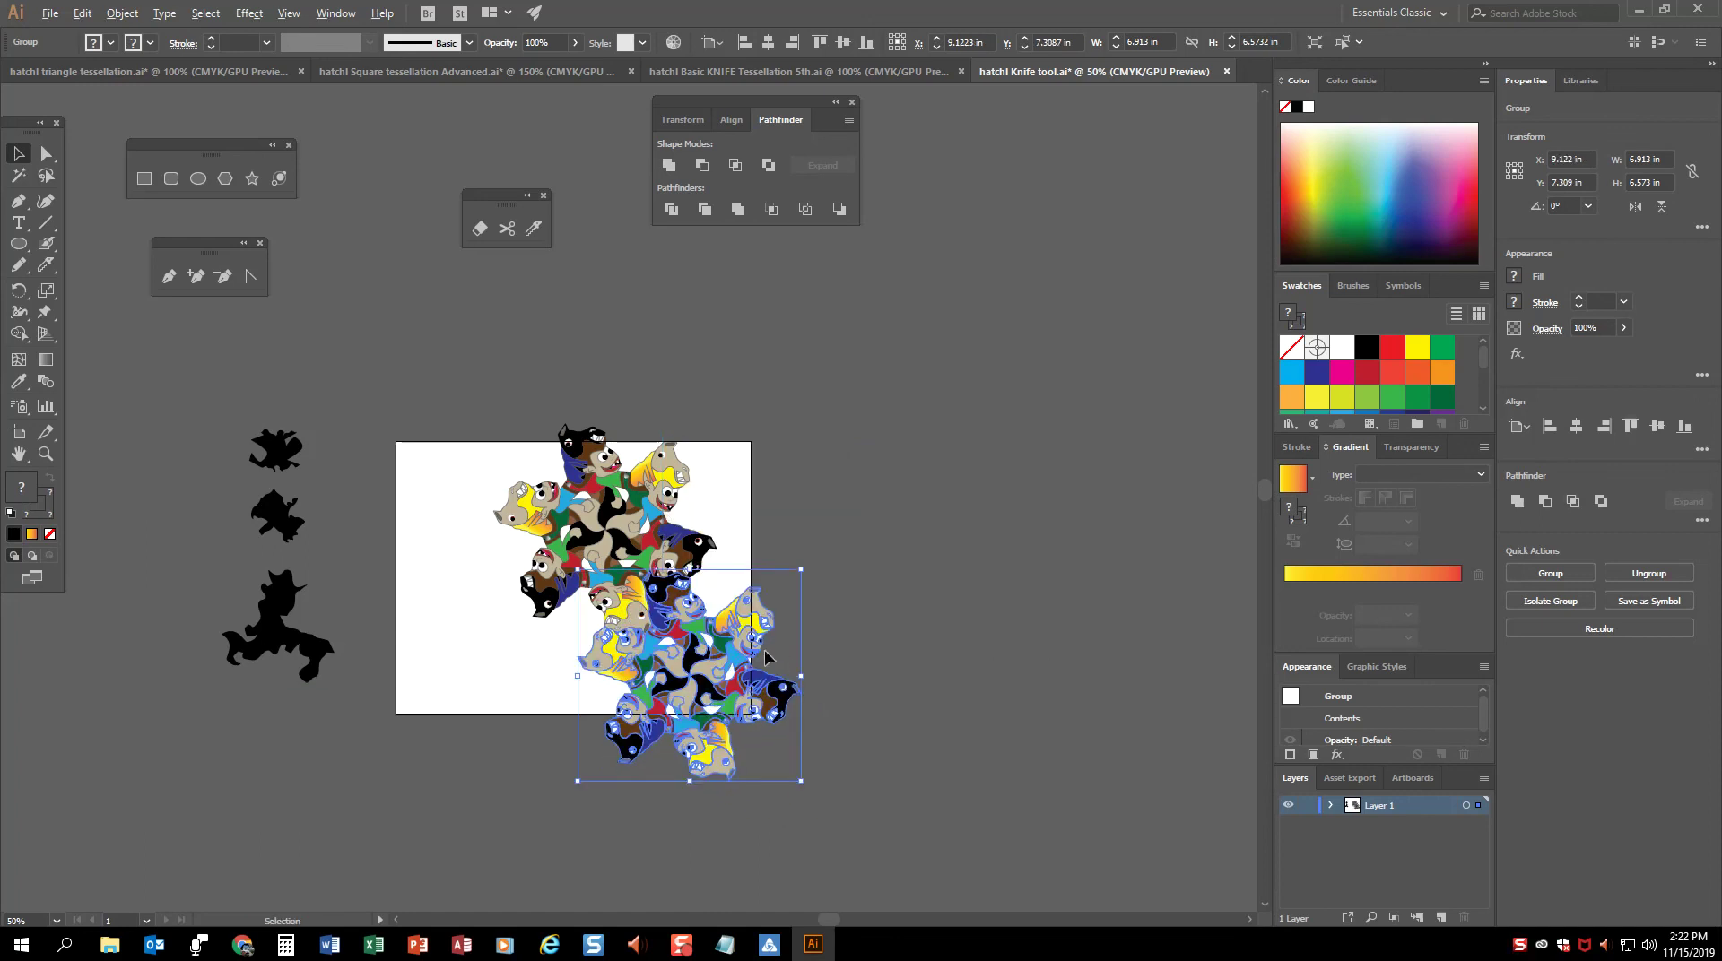
left_click_drag(665, 718, 750, 570)
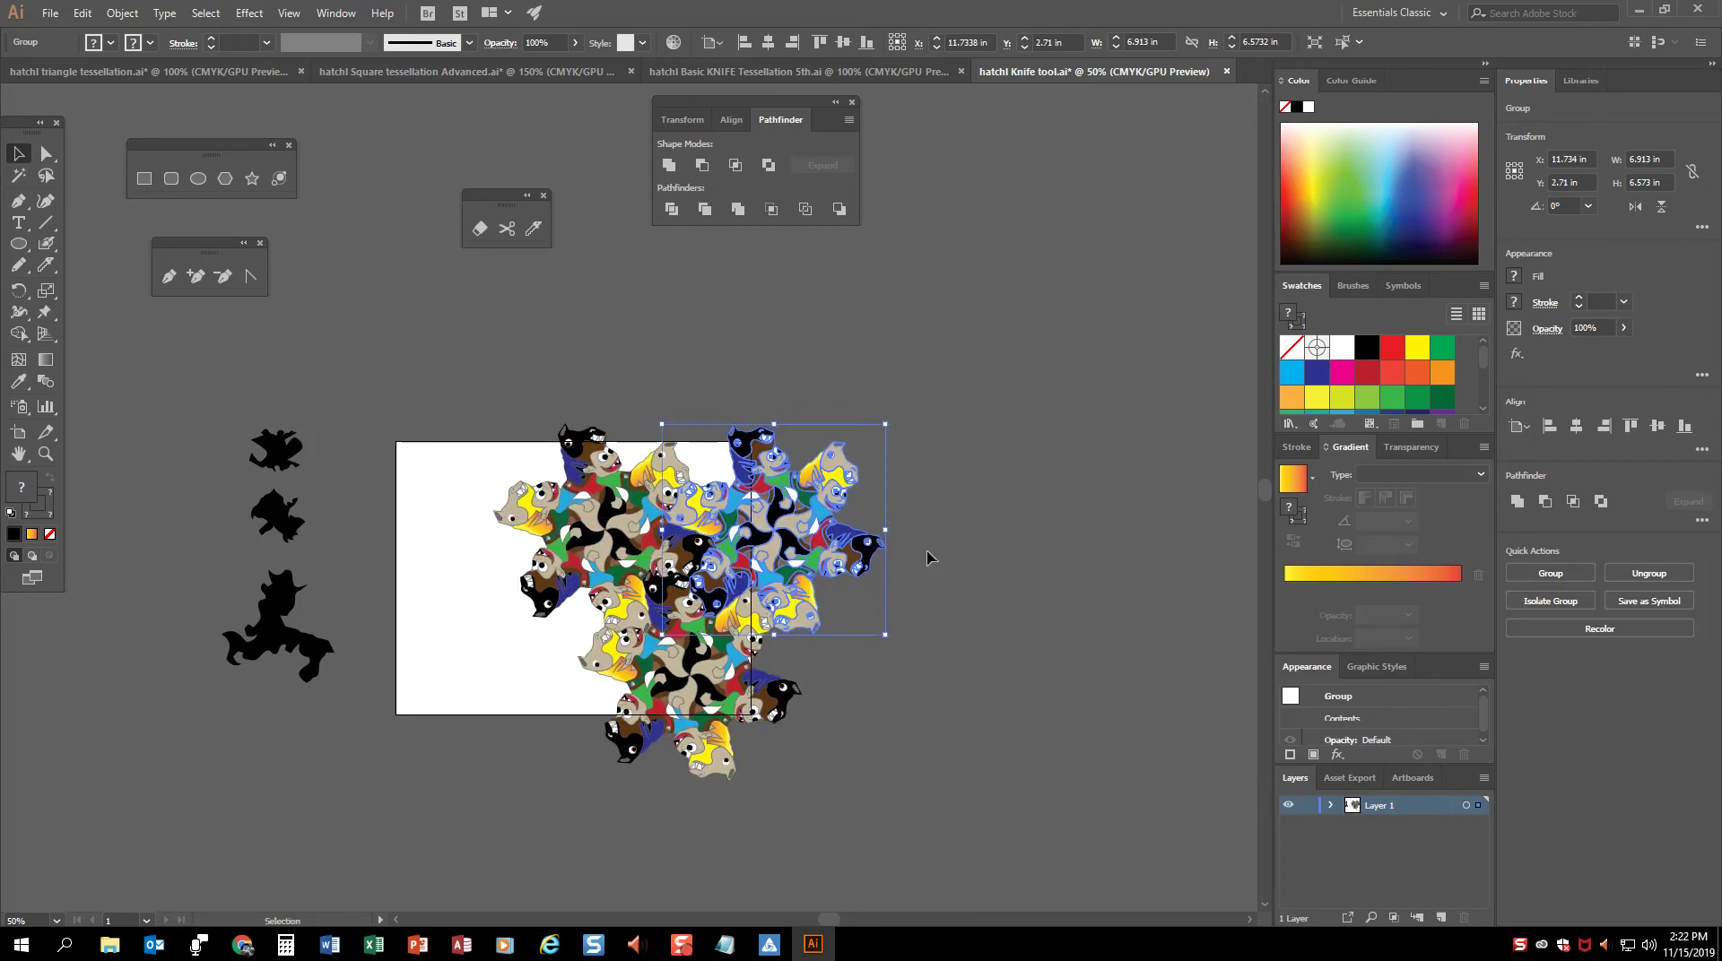
left_click(927, 558)
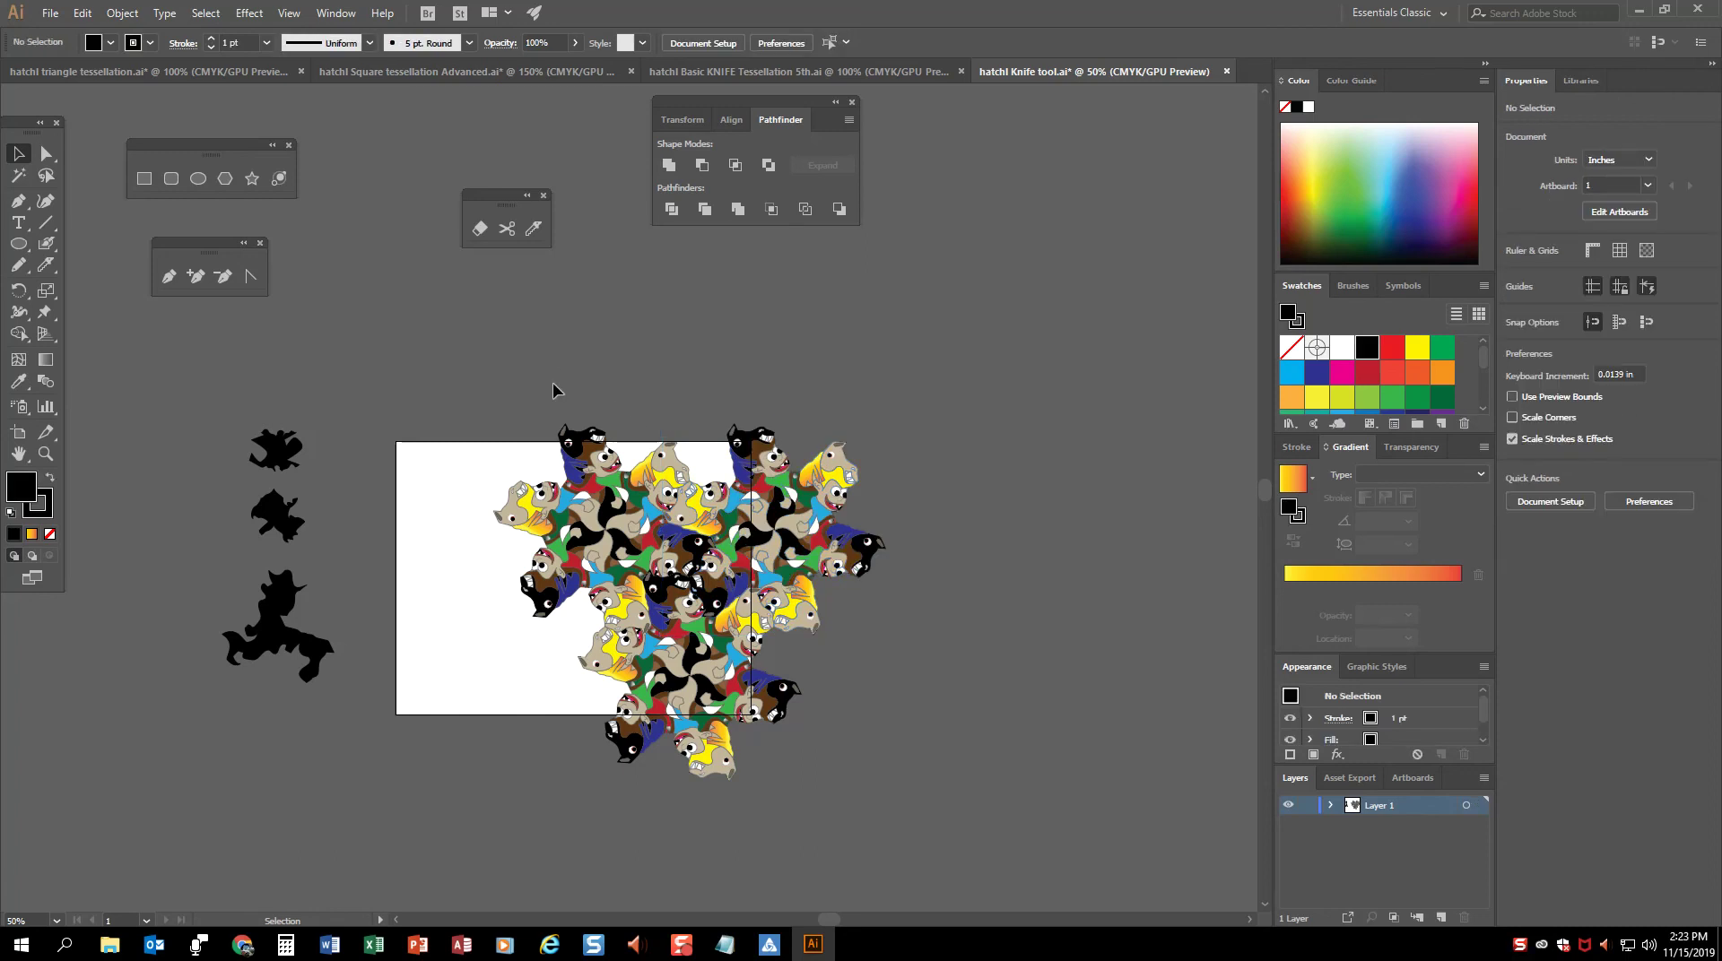
Step: Duplicate the tessellation to the left, fit the left cluster in place, and nudge a neighbour to close gaps
left_click_drag(689, 559, 429, 664)
left_click(945, 696)
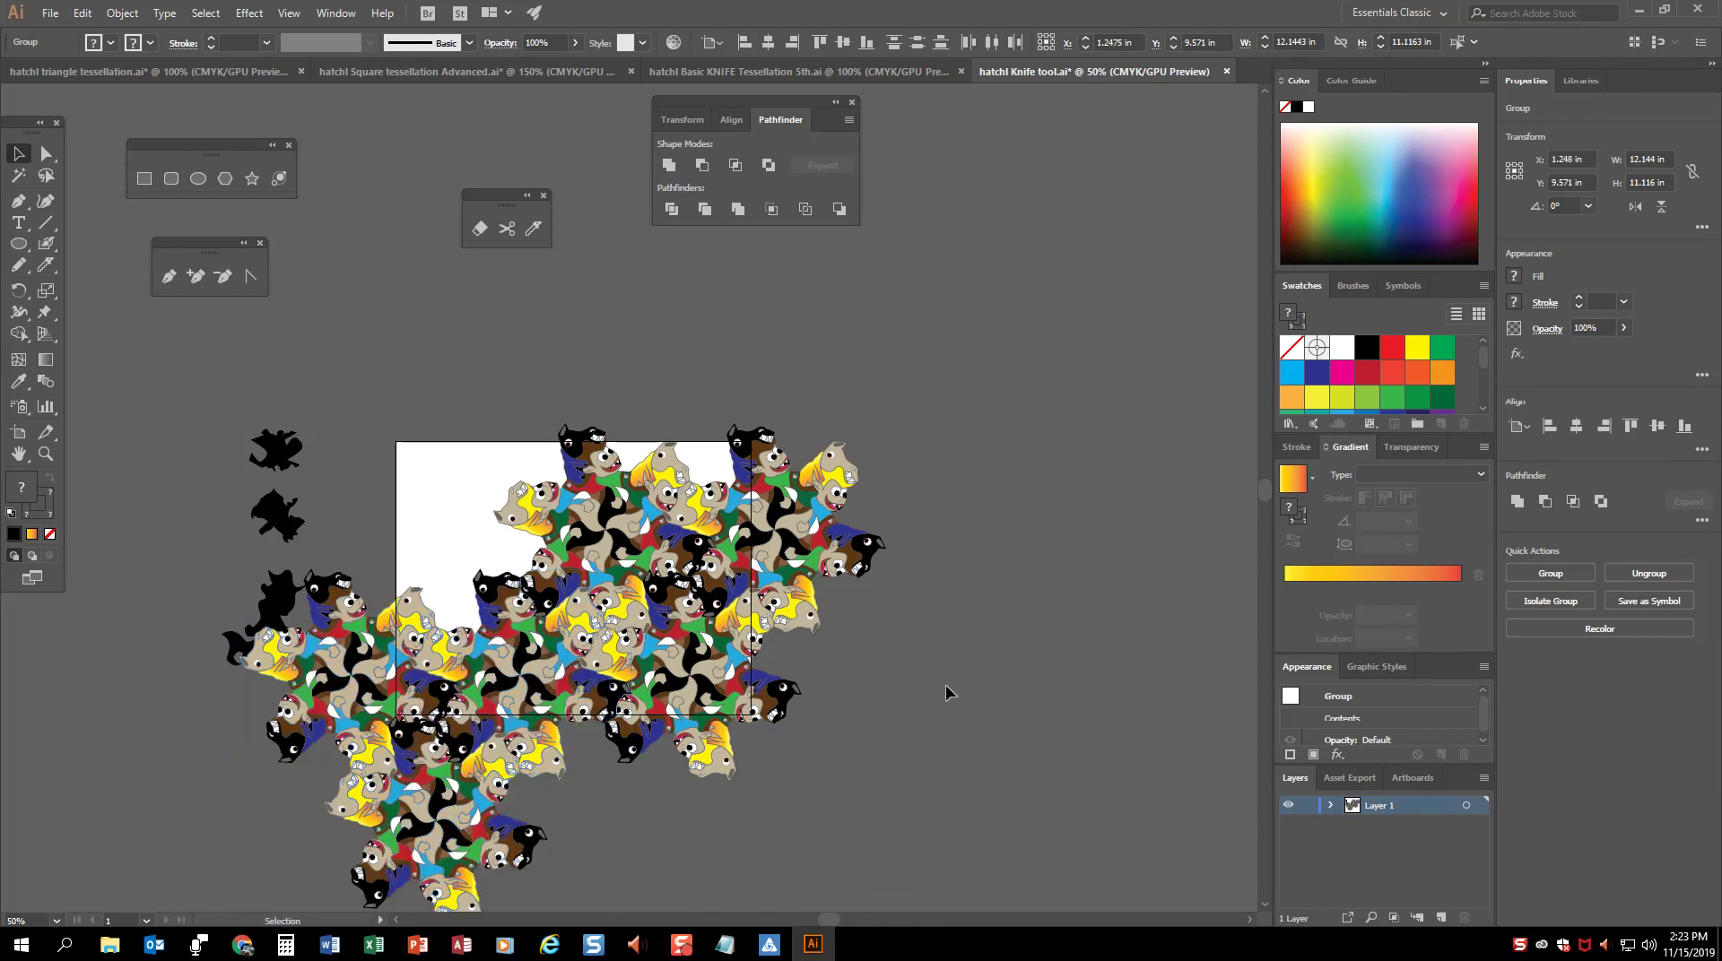
left_click(344, 689)
left_click_drag(344, 654, 418, 531)
key("ctrl+plus")
key("ctrl+plus")
key("ctrl+plus")
key("ctrl+plus")
key("ctrl+plus")
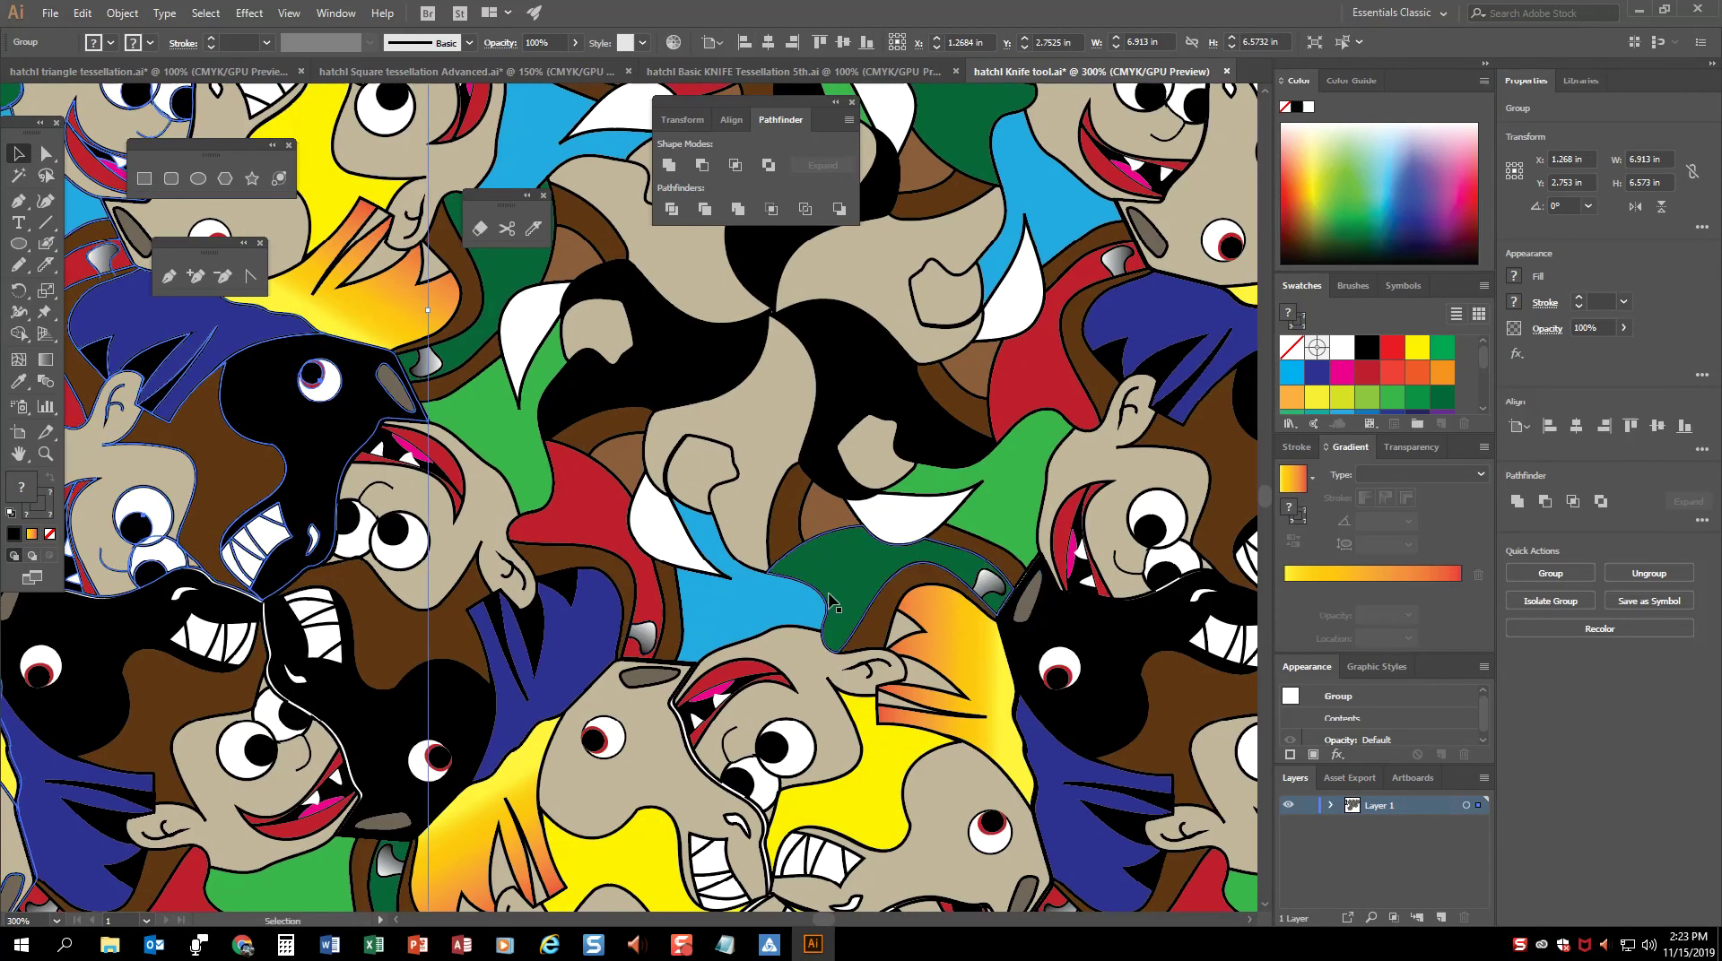
left_click(810, 756)
key("Left")
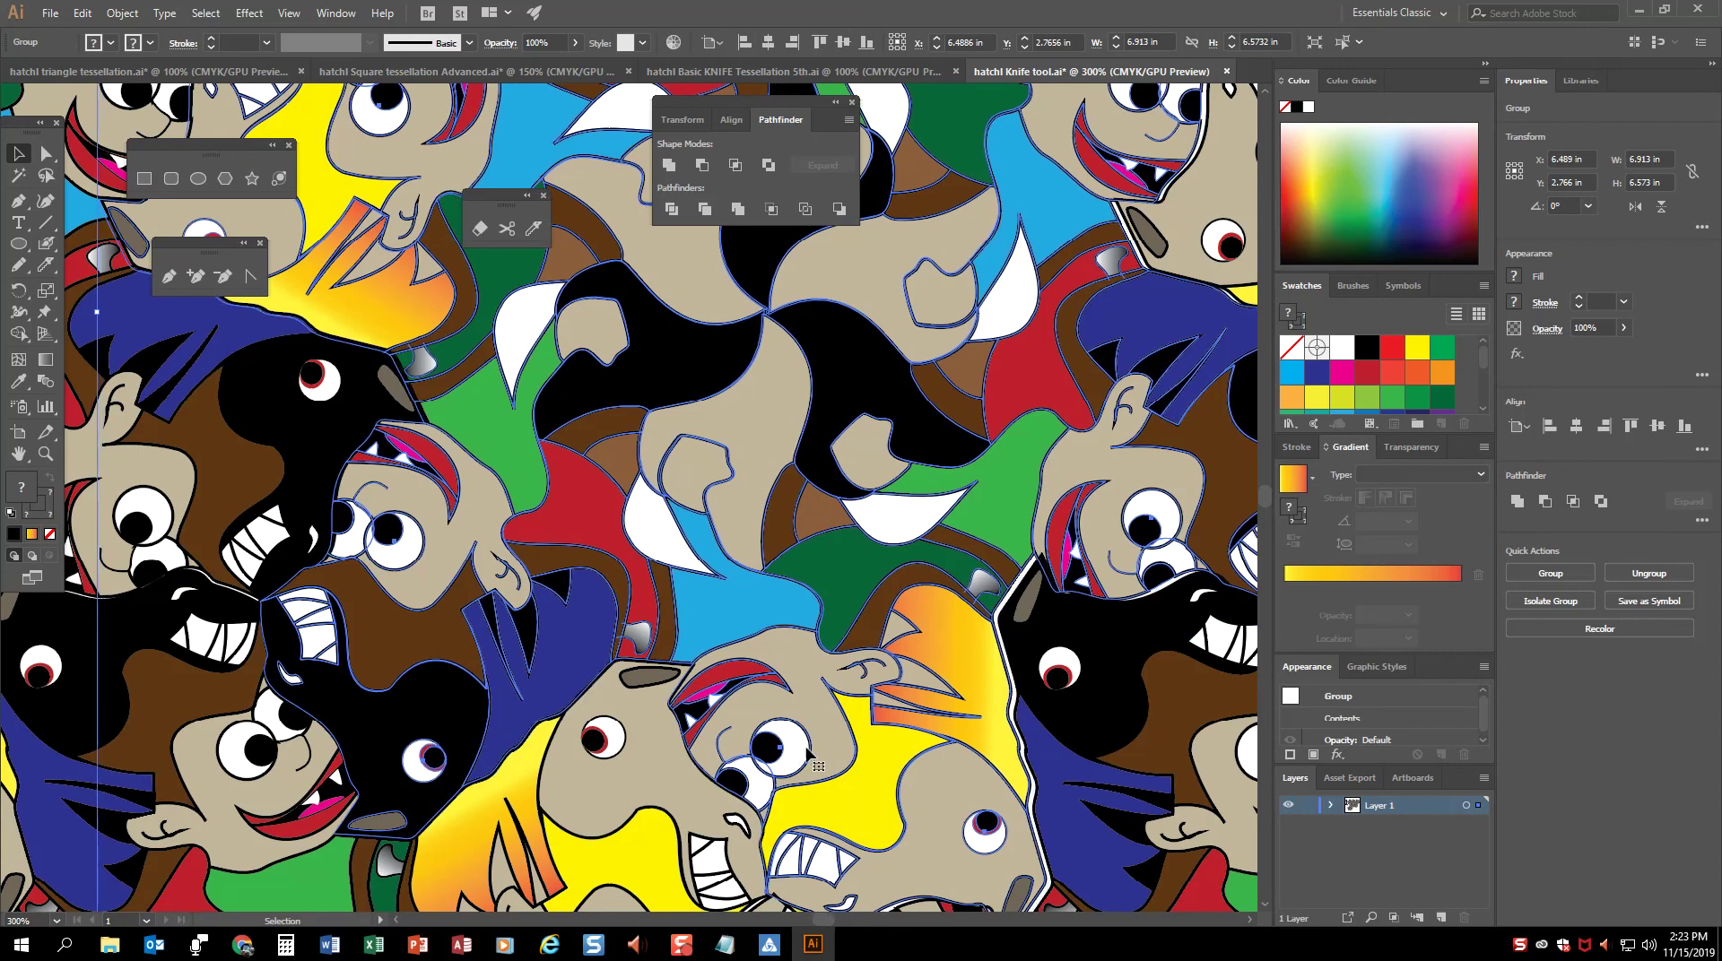